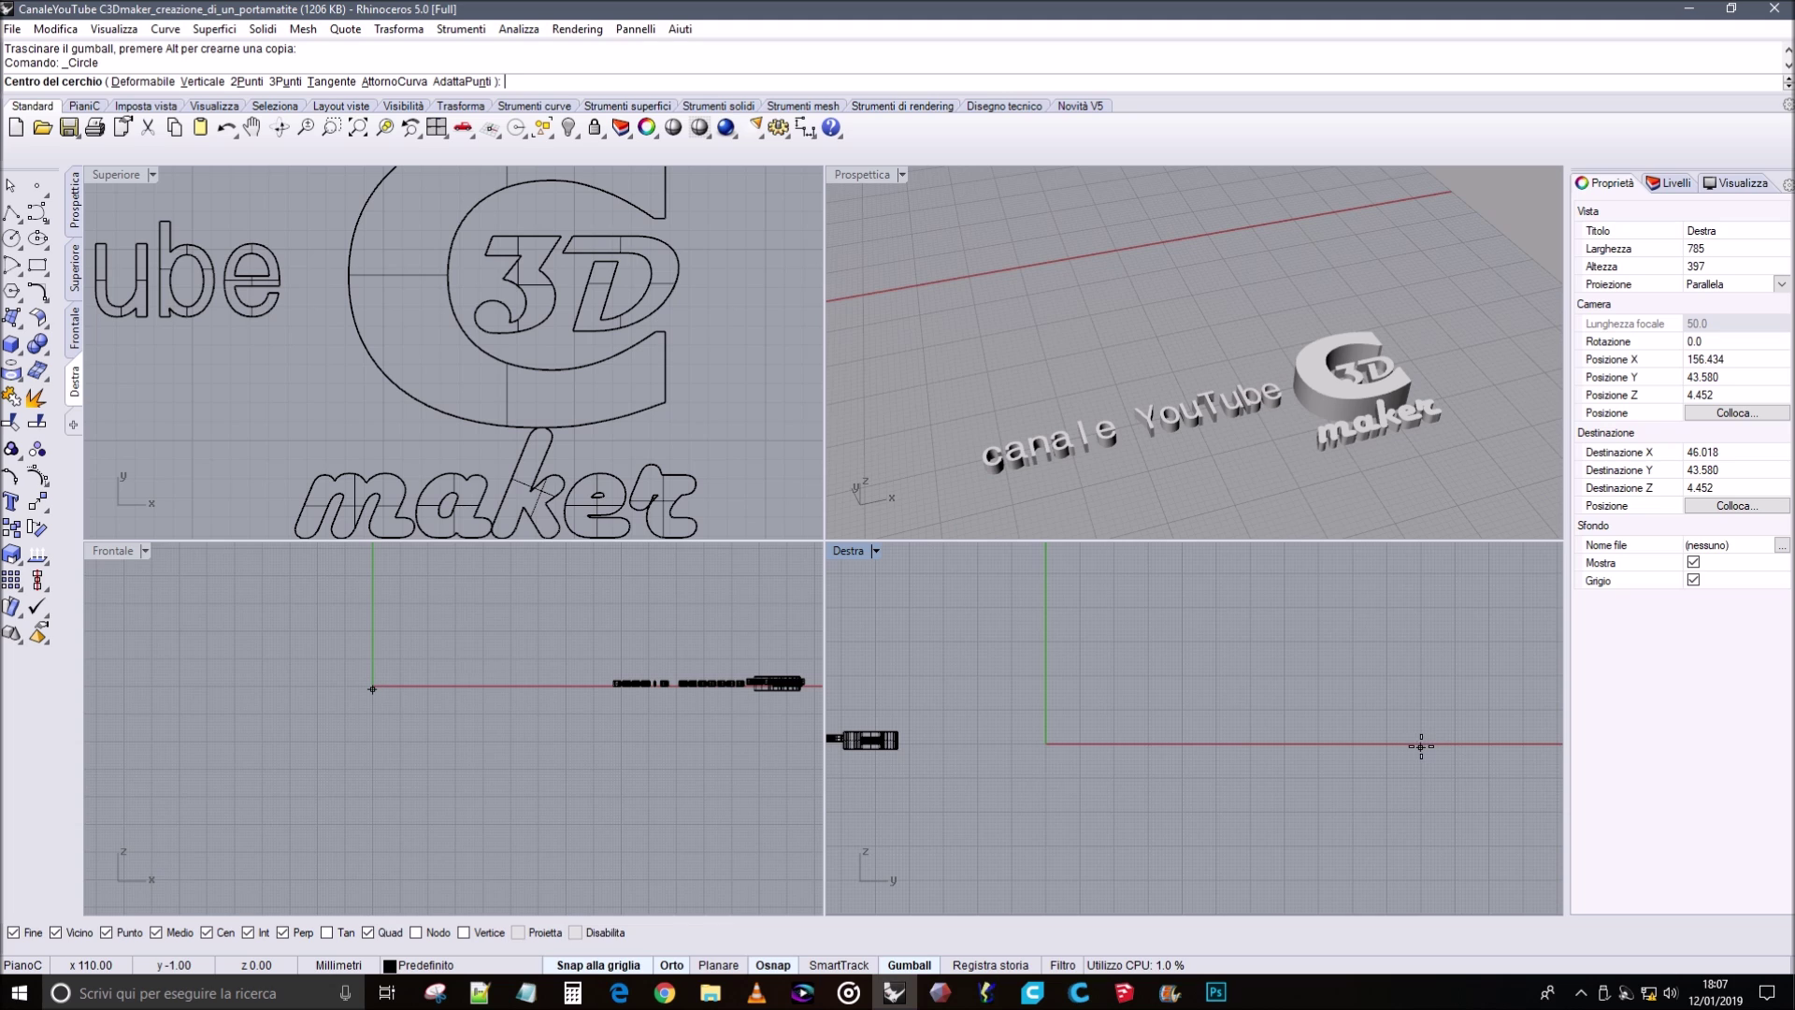
Draw a circle about 44 mm in diameter centred at 105,0 in the Right view, plus a smaller concentric circle inside it.
{"action": "left_click", "coordinate": [1404, 743]}
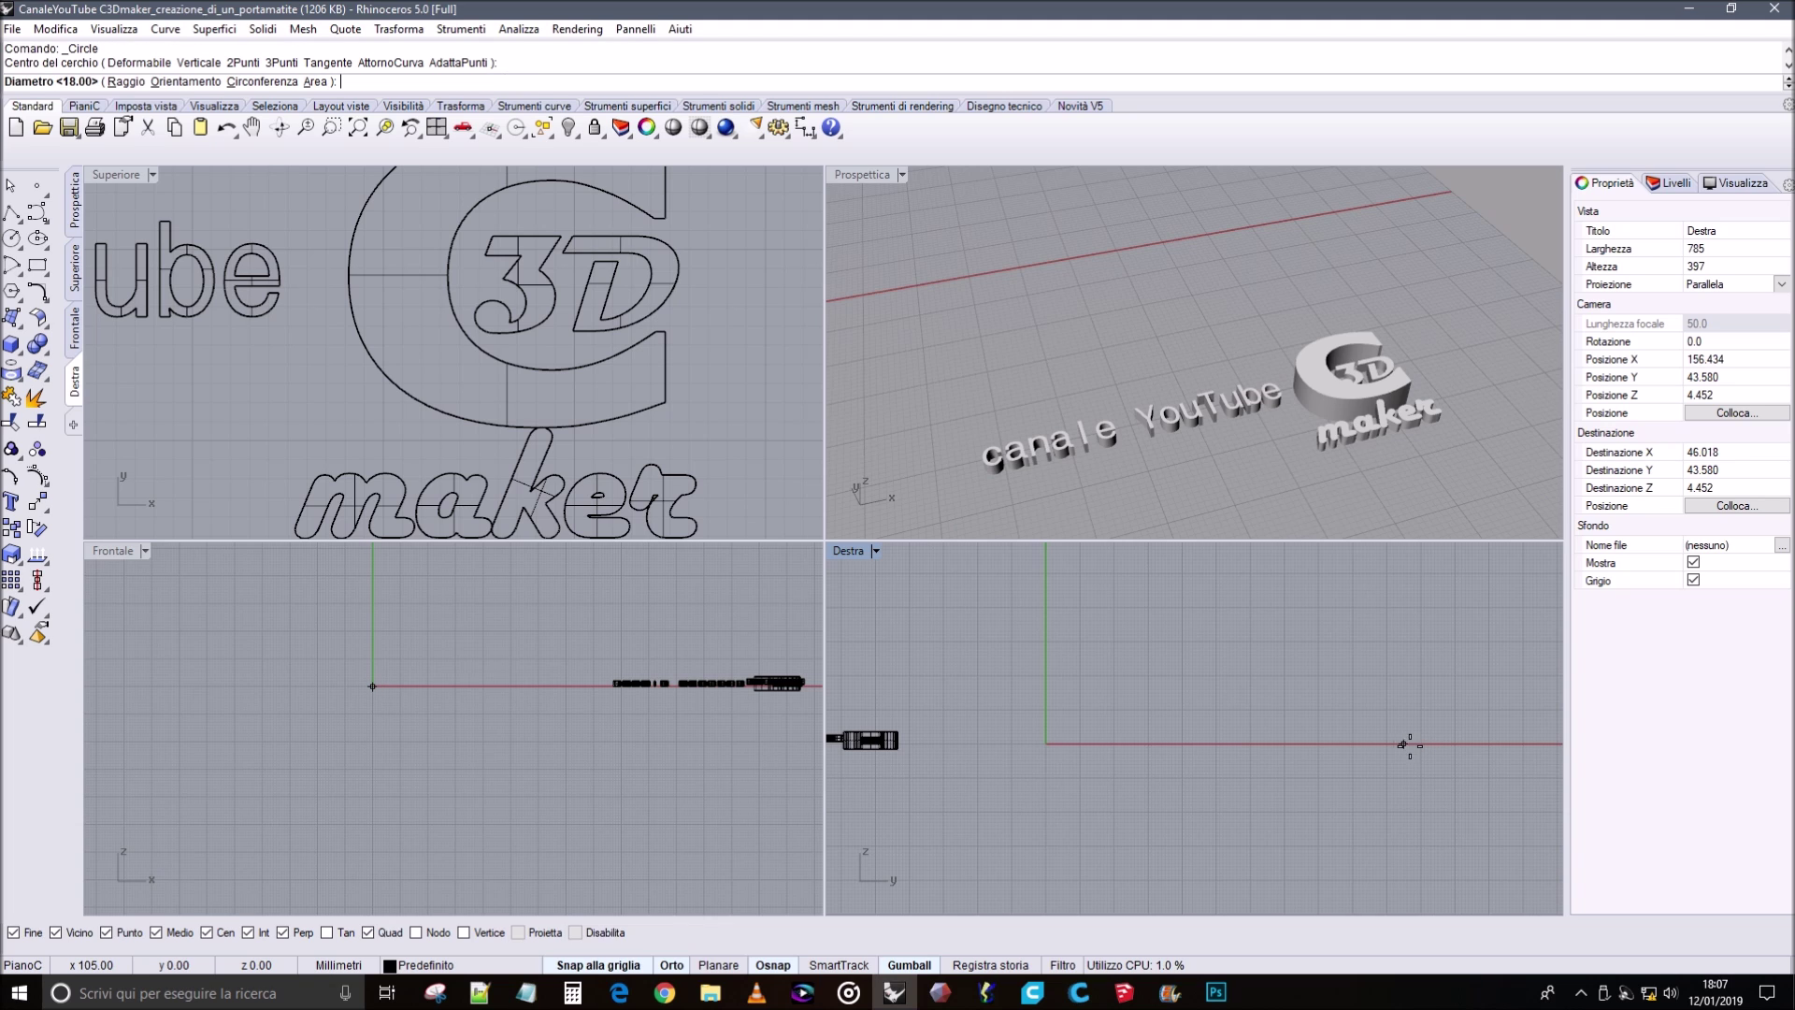
{"action": "left_click", "coordinate": [1478, 769]}
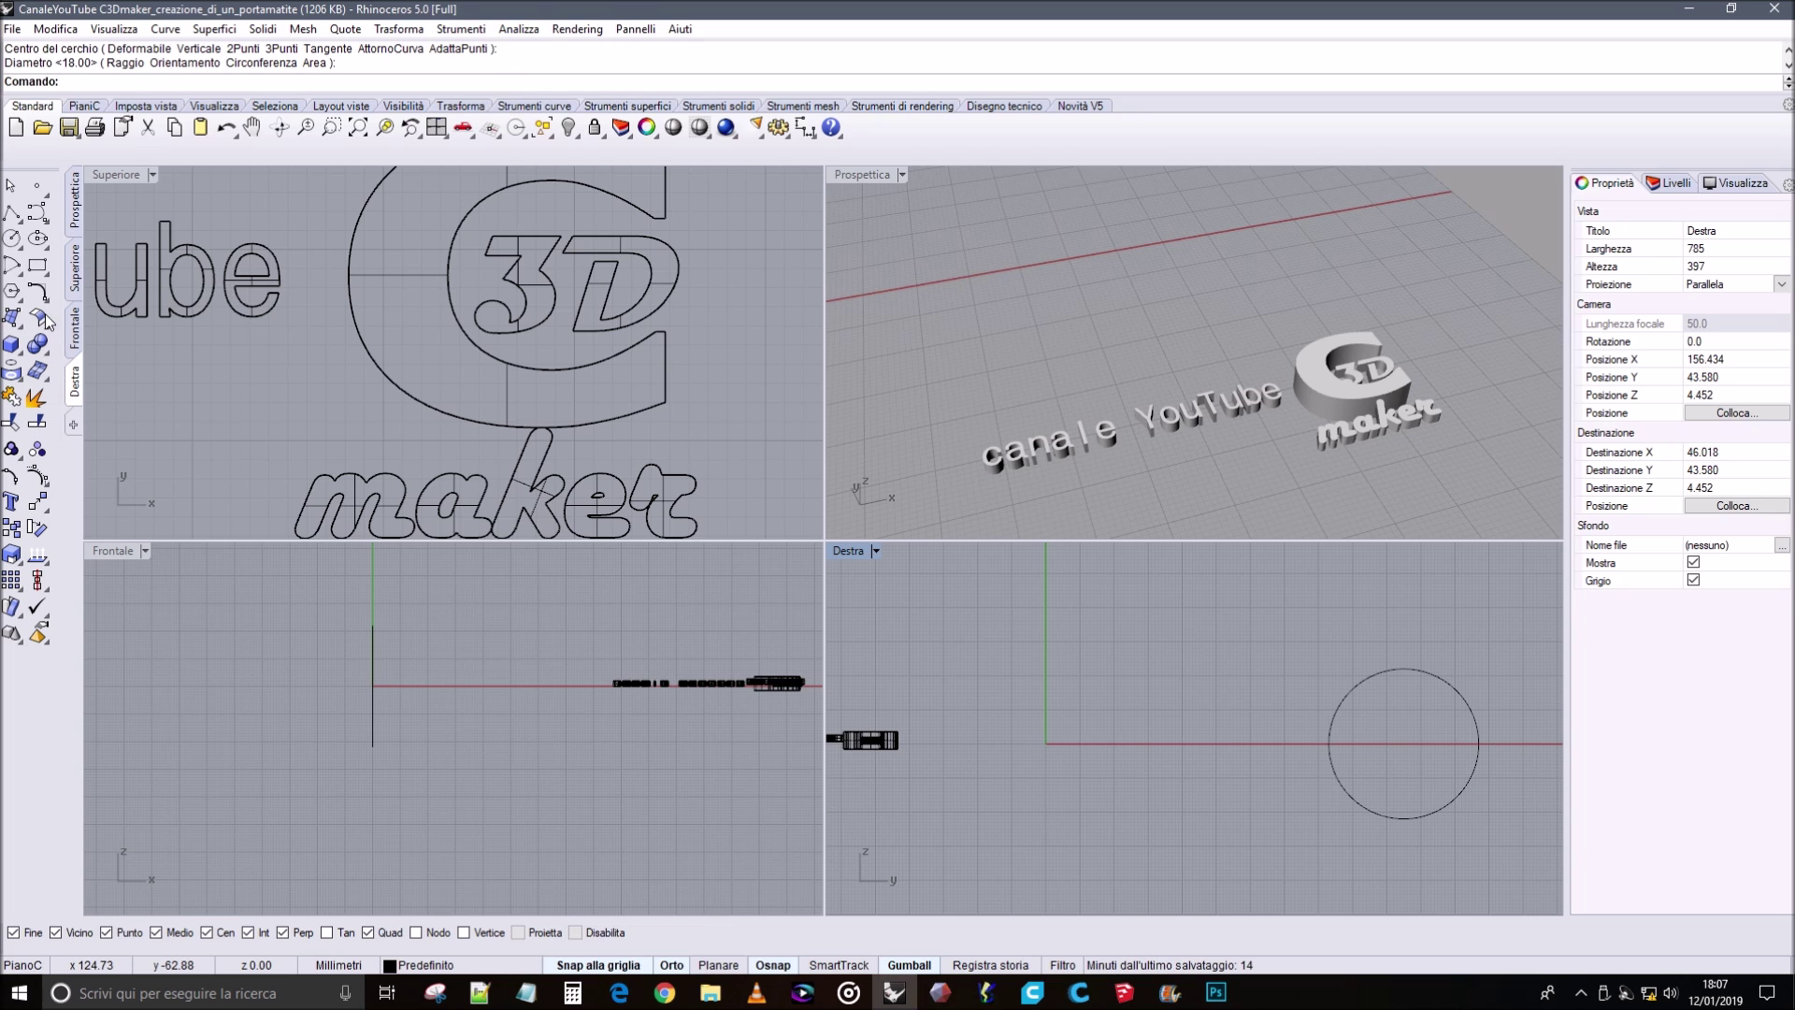
{"action": "left_click", "coordinate": [9, 240]}
{"action": "left_click", "coordinate": [1384, 672]}
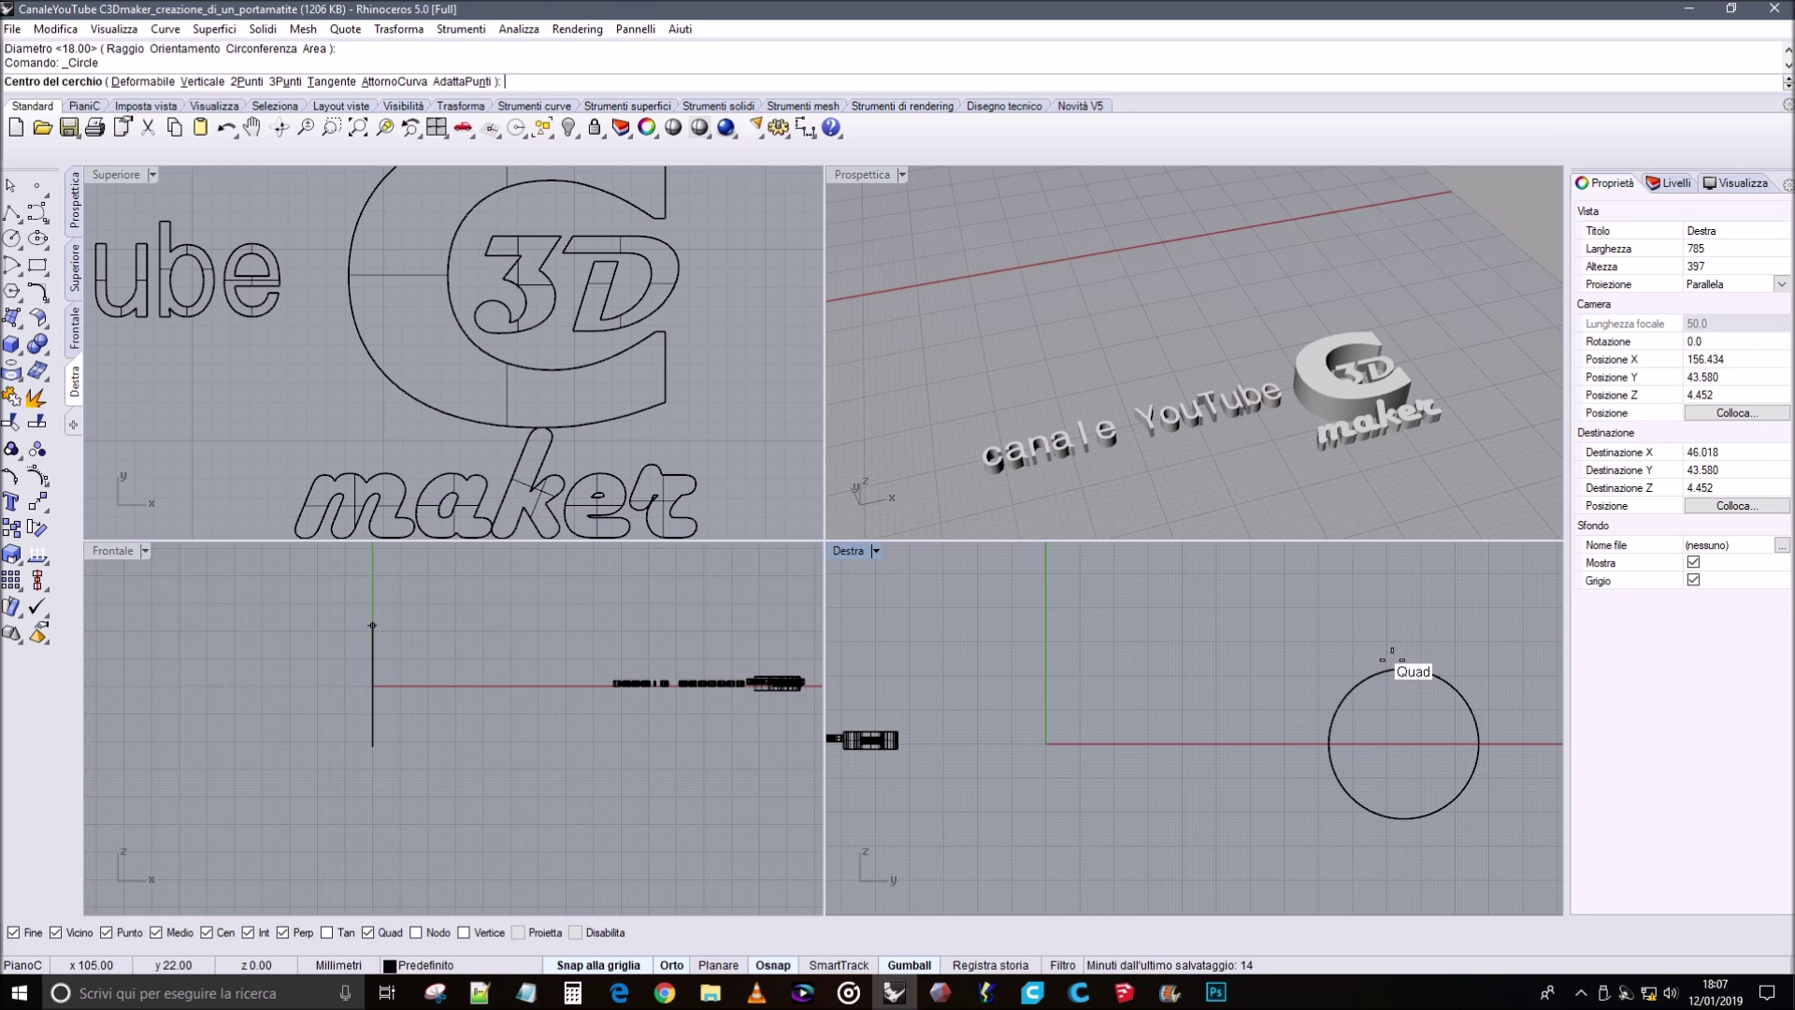
{"action": "left_click", "coordinate": [1456, 743]}
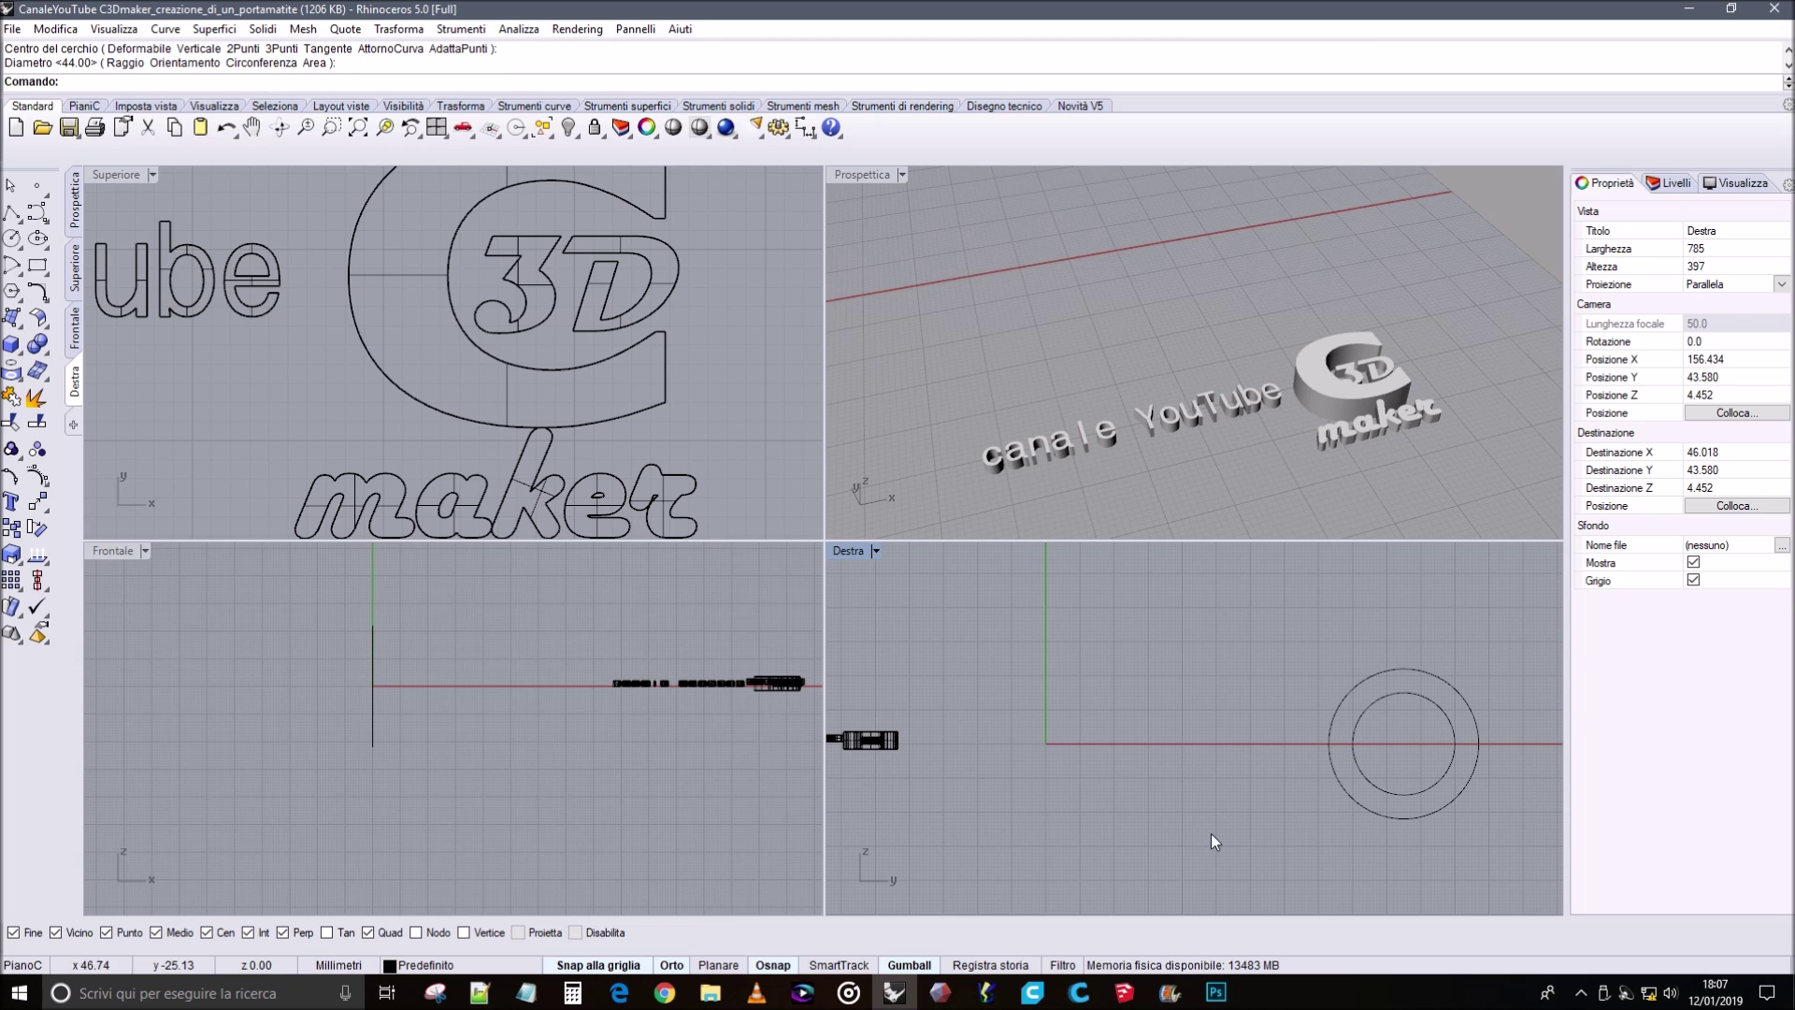
Extrude both circles together to both sides with the Solid option on, making a long hollow tube.
{"action": "left_click_drag", "start_coordinate": [1359, 776], "coordinate": [1355, 771]}
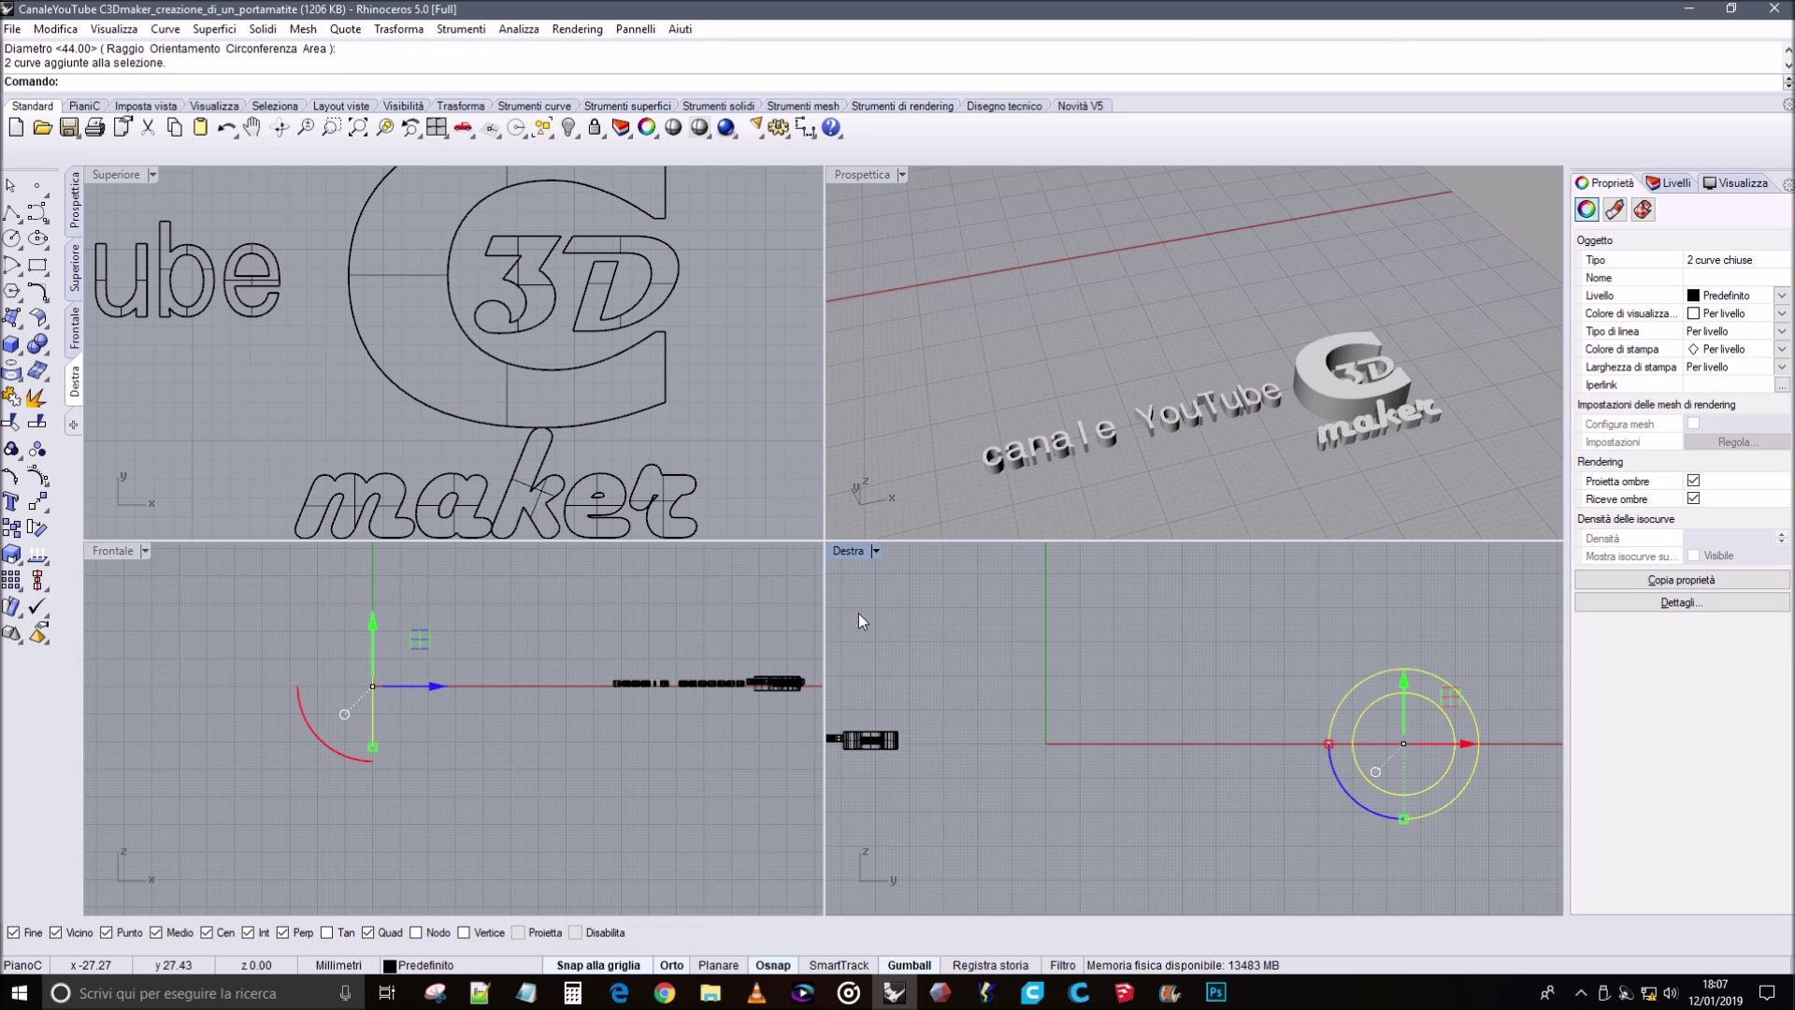
{"action": "left_click", "coordinate": [16, 322]}
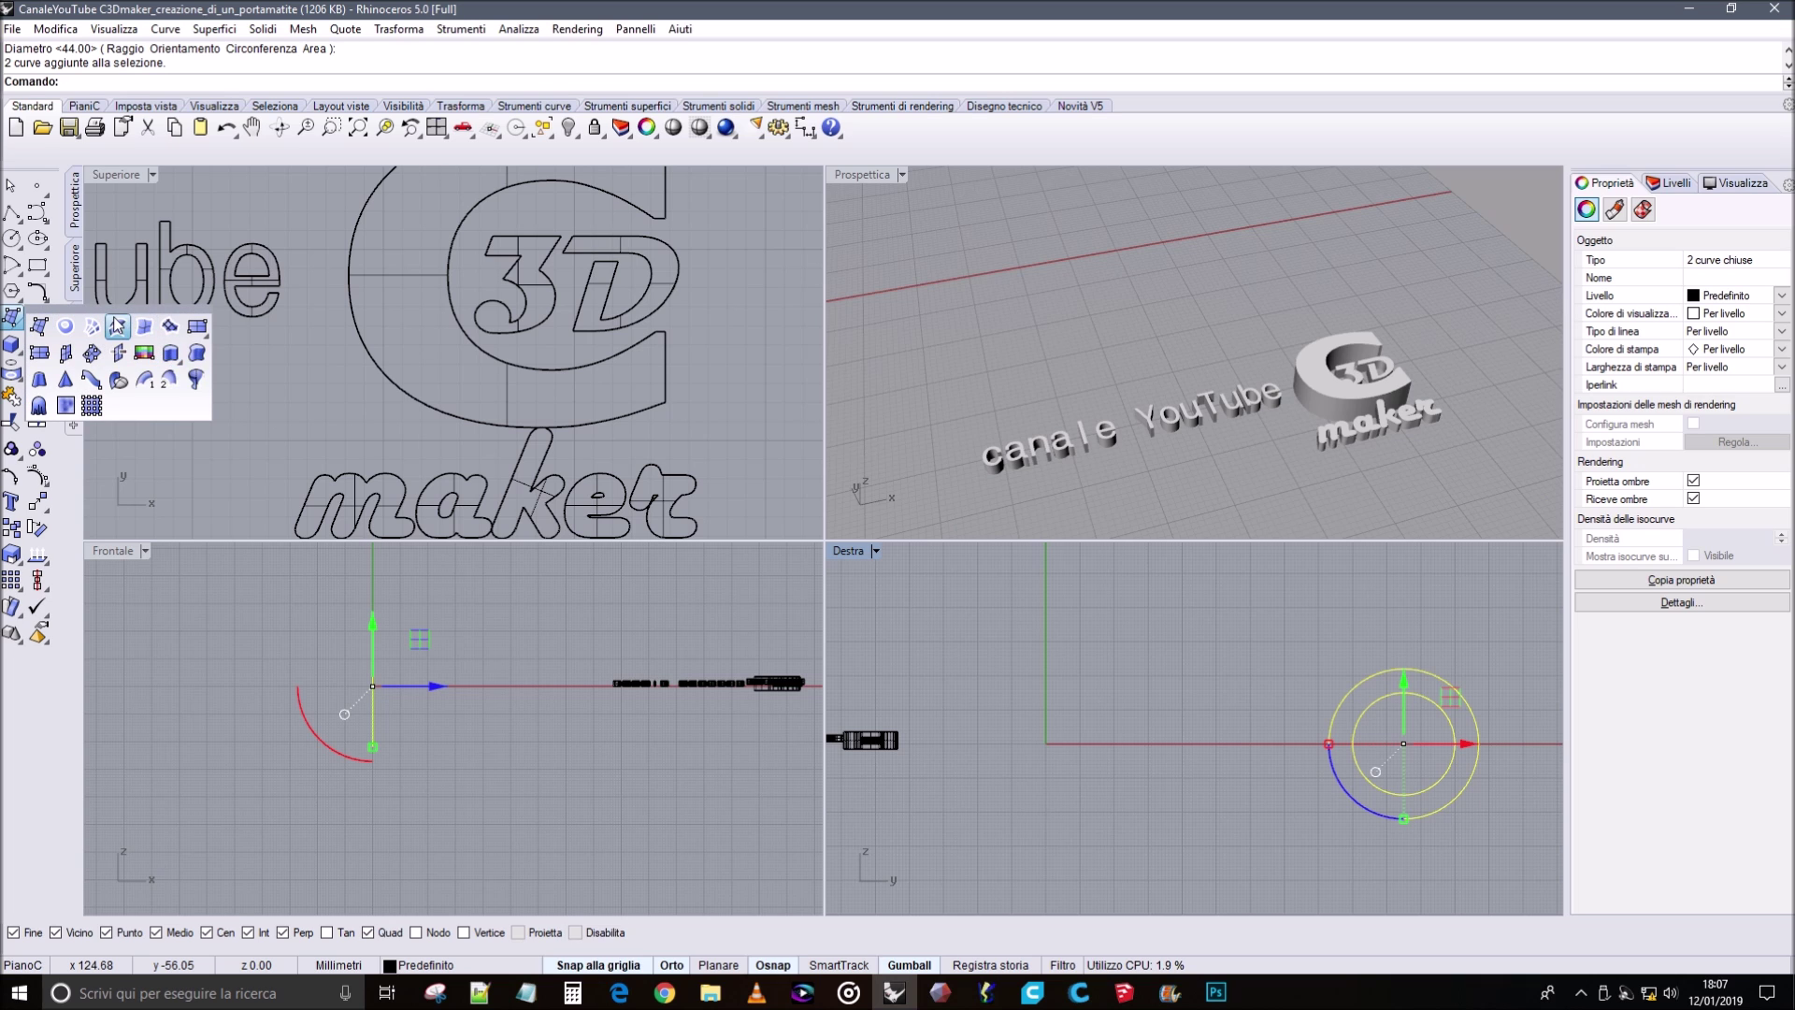
{"action": "left_click", "coordinate": [170, 353]}
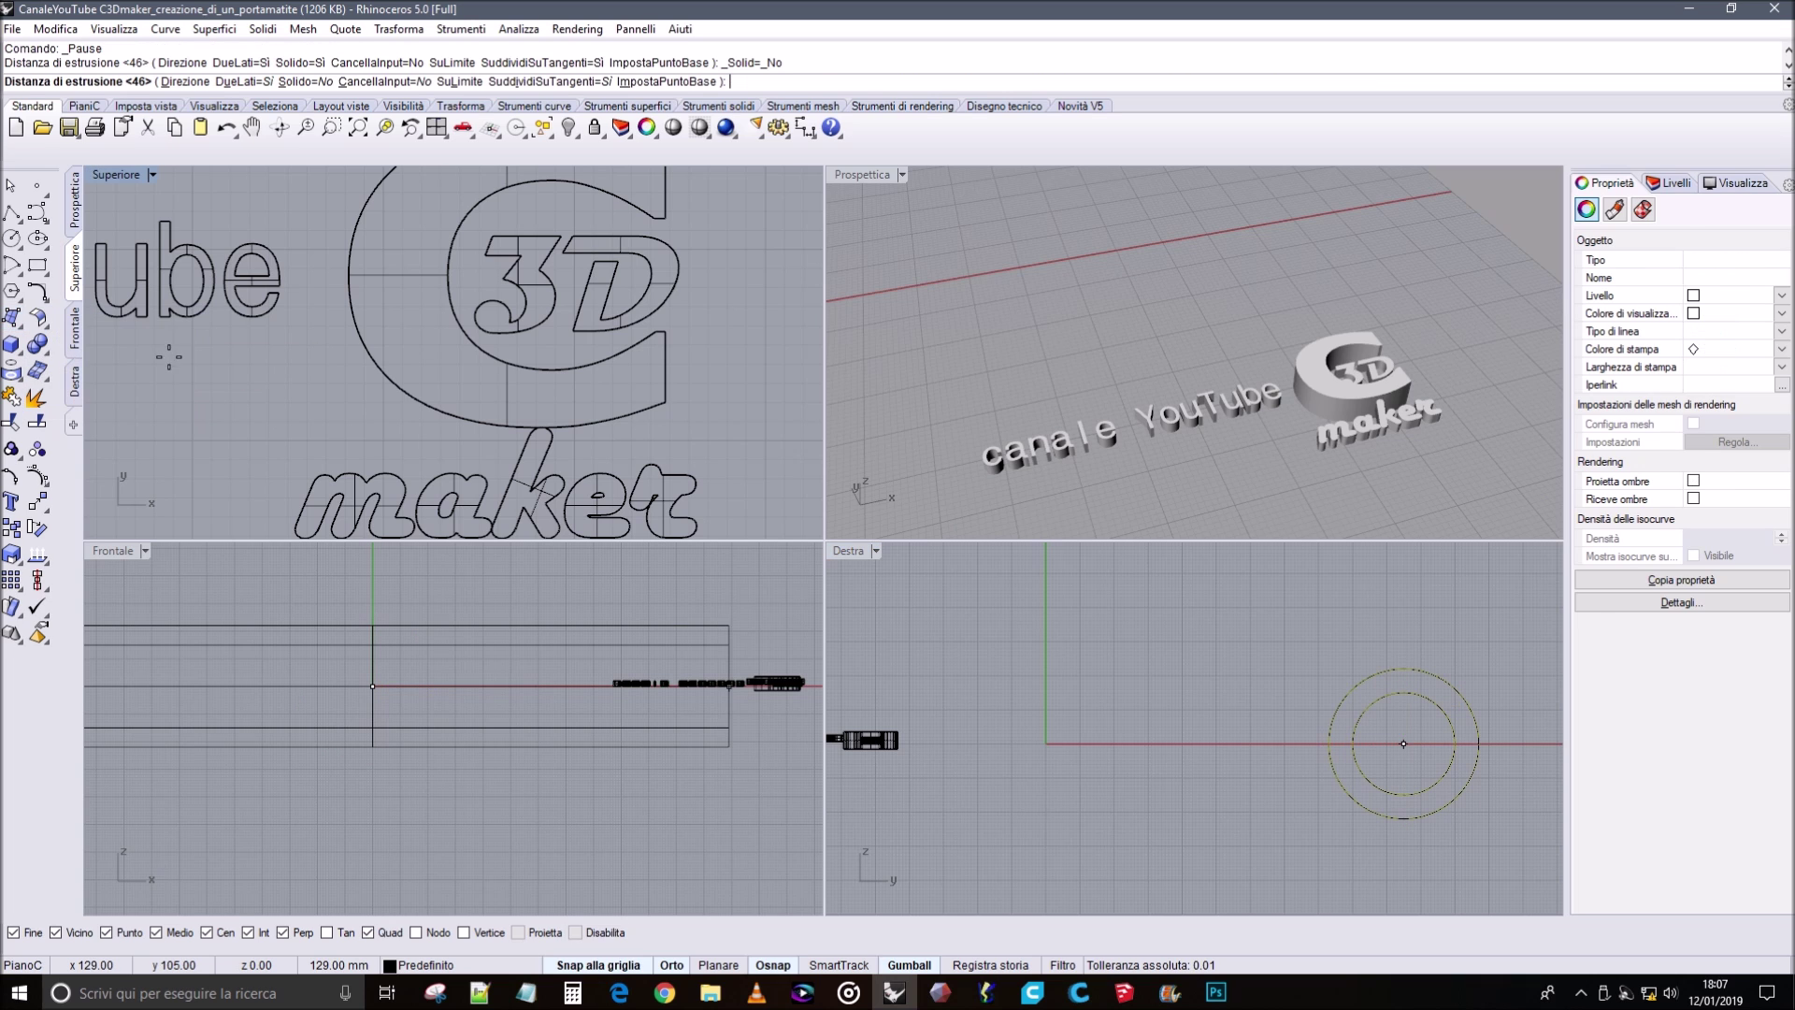
{"action": "left_click", "coordinate": [305, 81]}
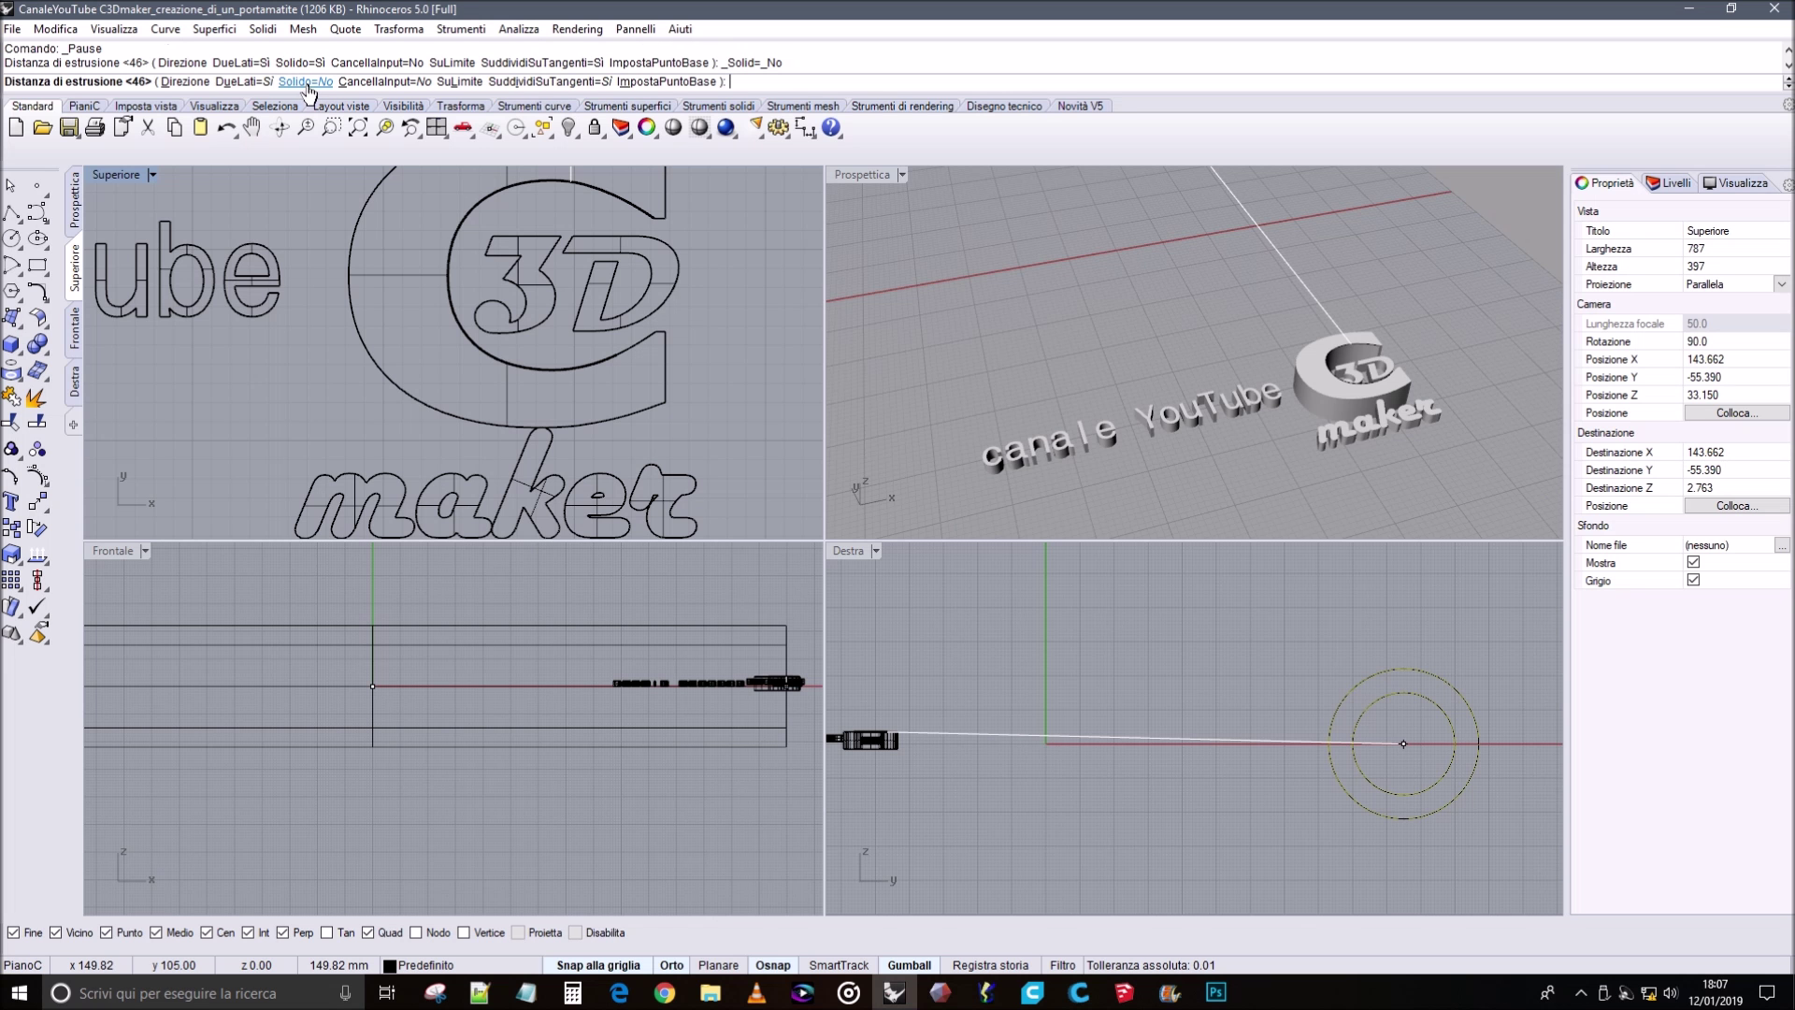
{"action": "left_click", "coordinate": [305, 82]}
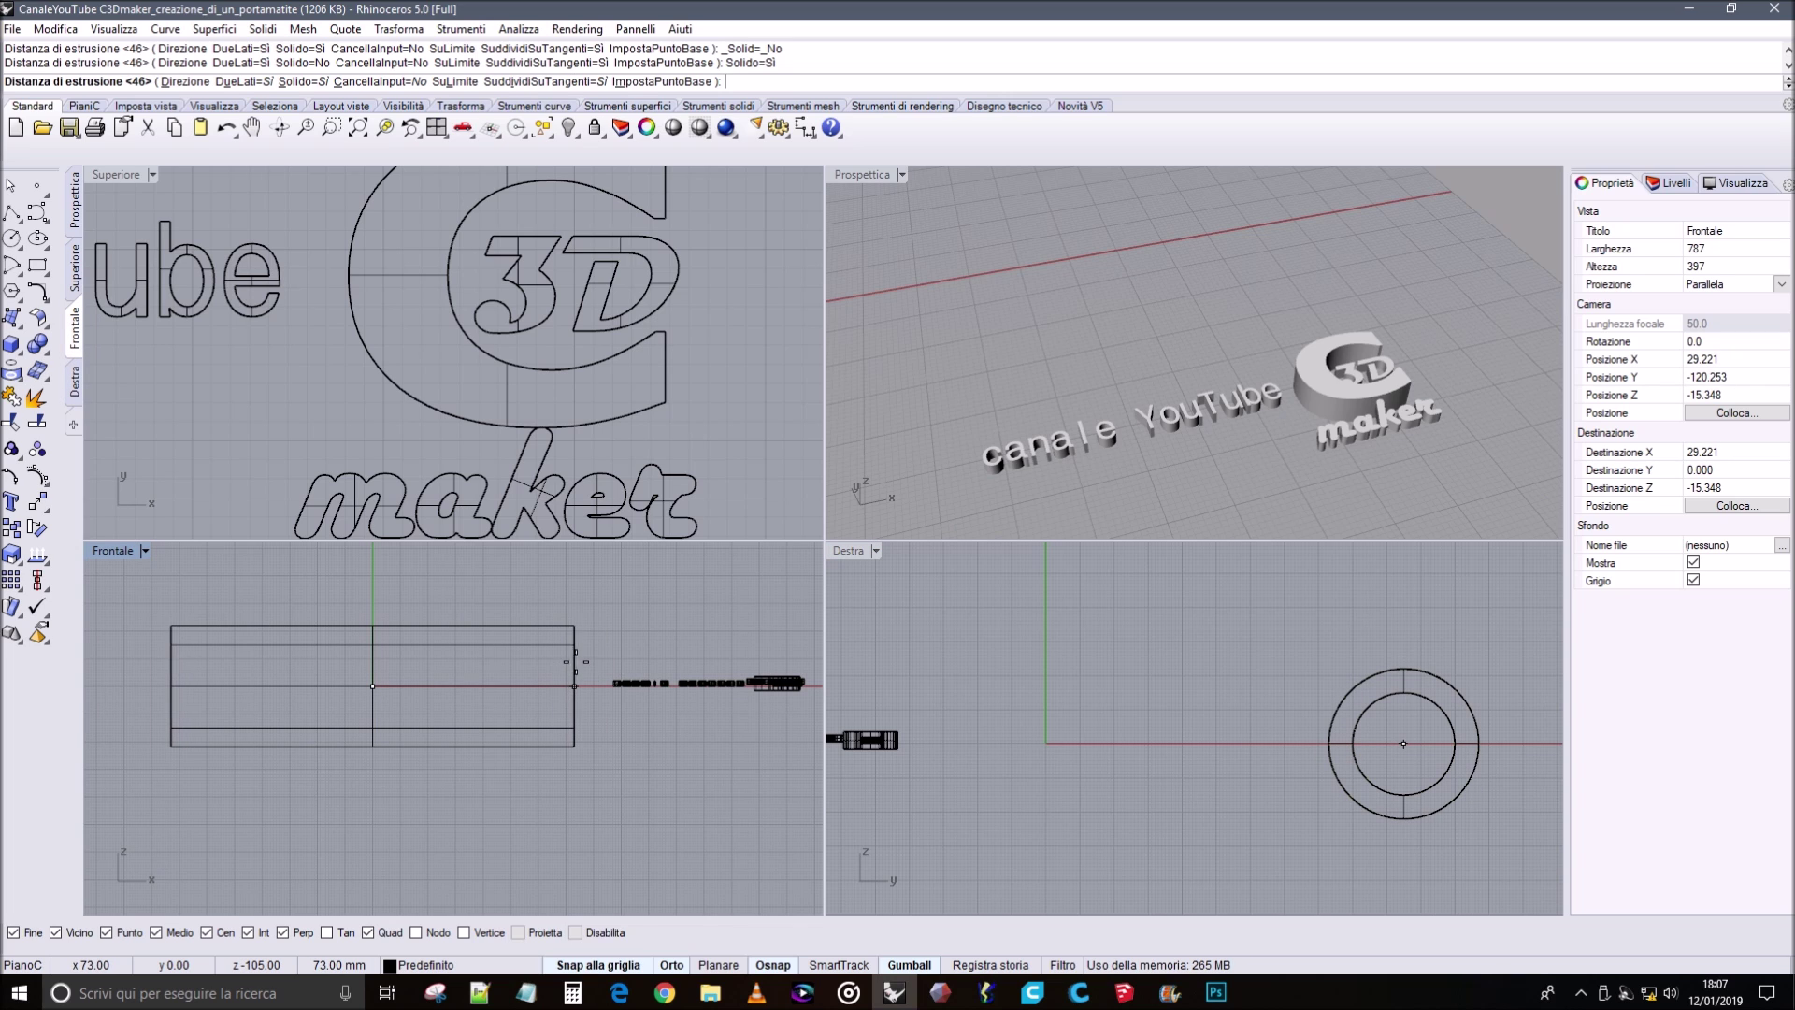
{"action": "left_click", "coordinate": [589, 662]}
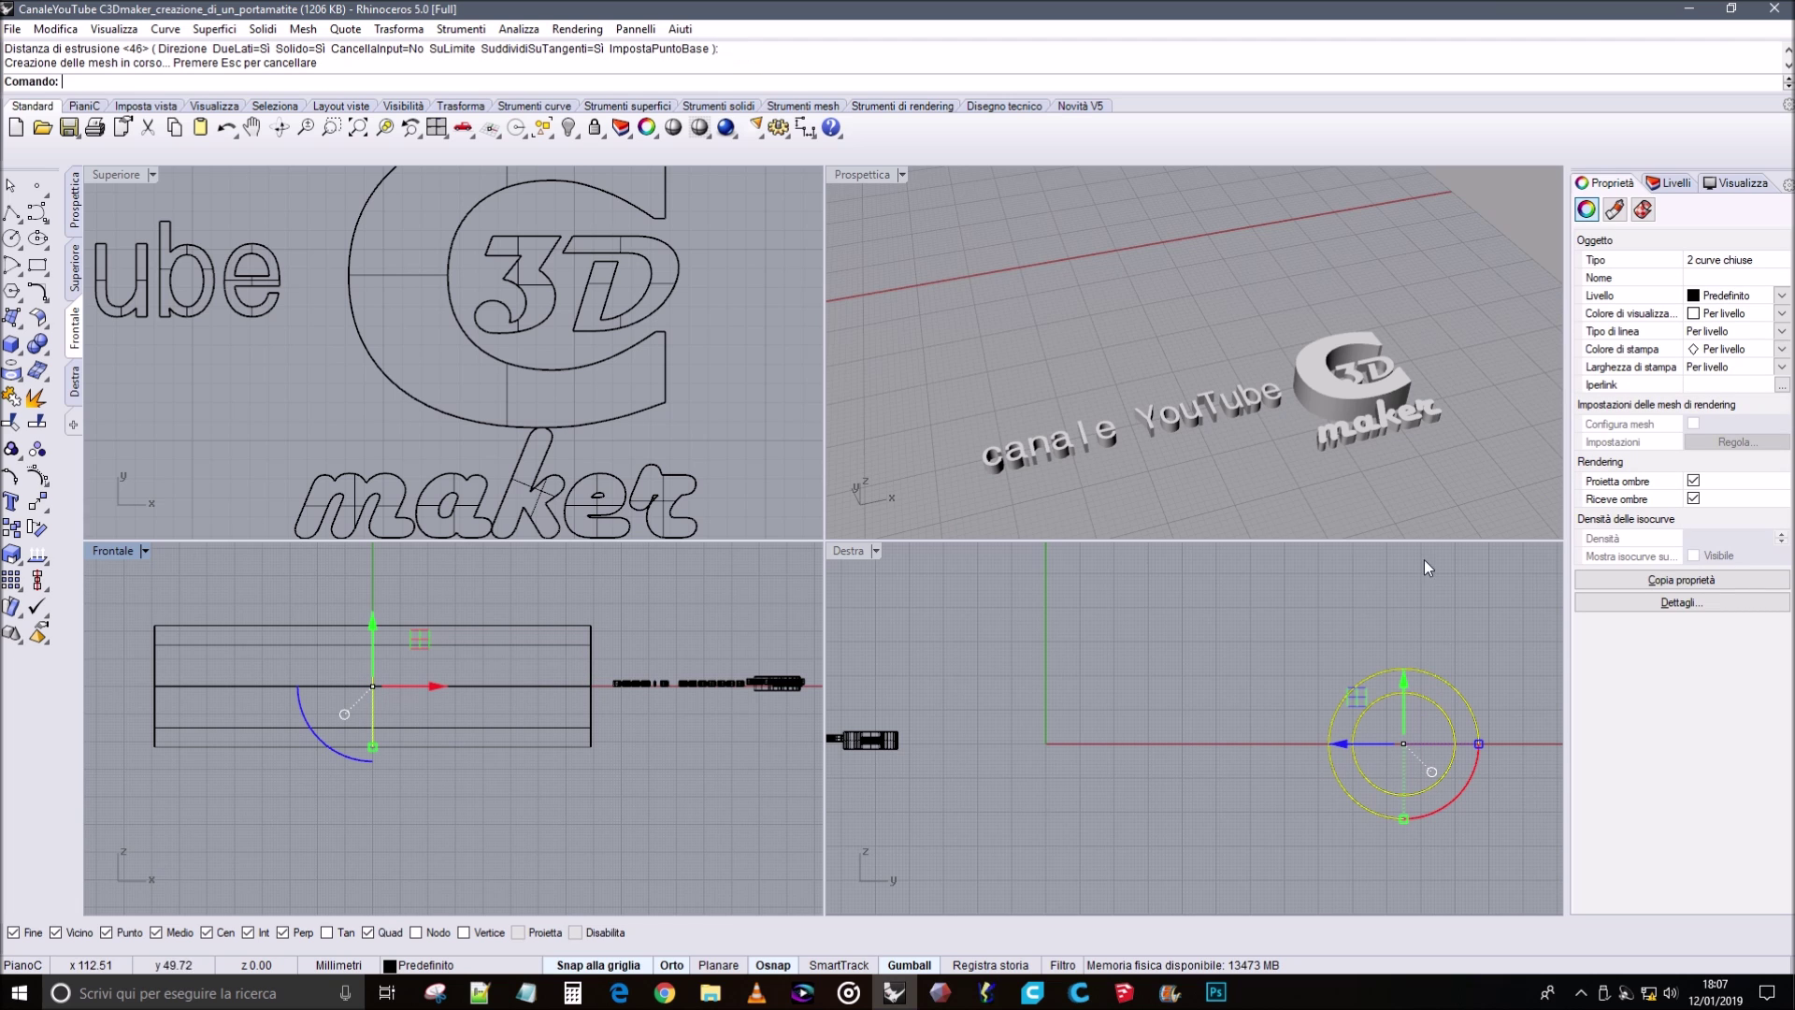
{"action": "scroll", "coordinate": [981, 336], "scroll_direction": "down", "scroll_amount": 4}
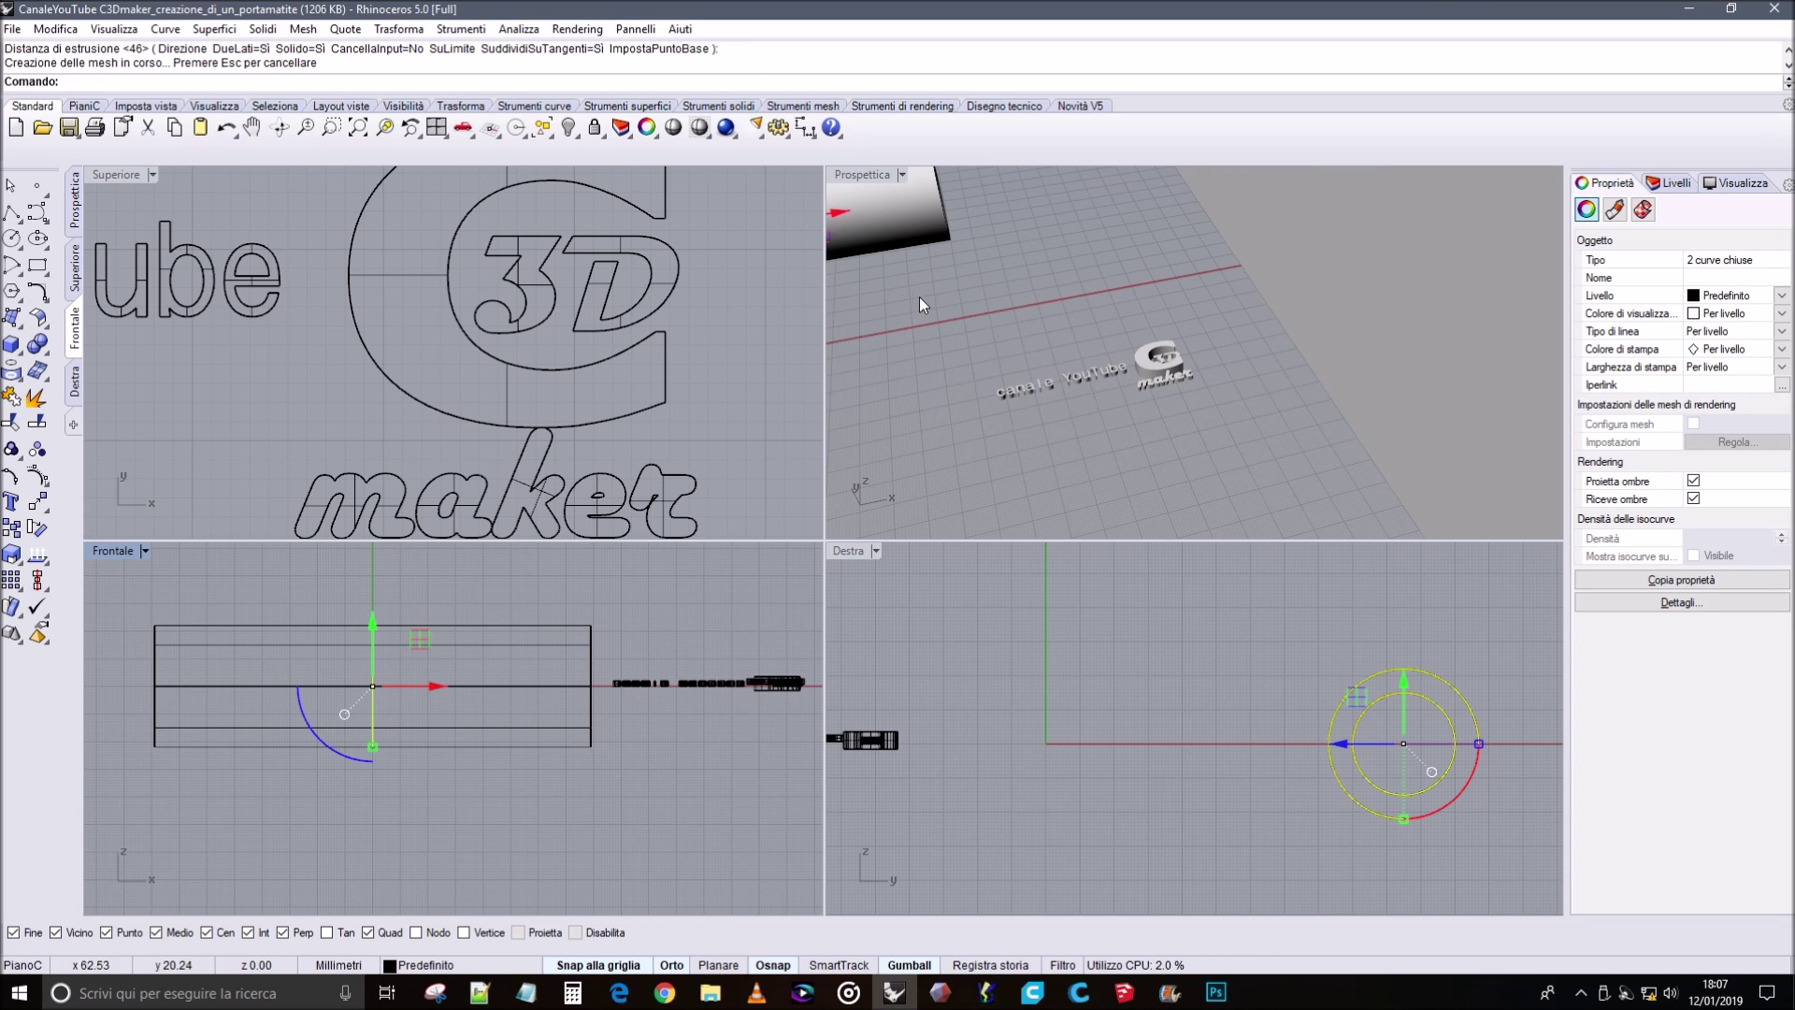
{"action": "right_click_drag", "start_coordinate": [980, 301], "coordinate": [1321, 384], "text": "shift"}
{"action": "left_click", "coordinate": [530, 808]}
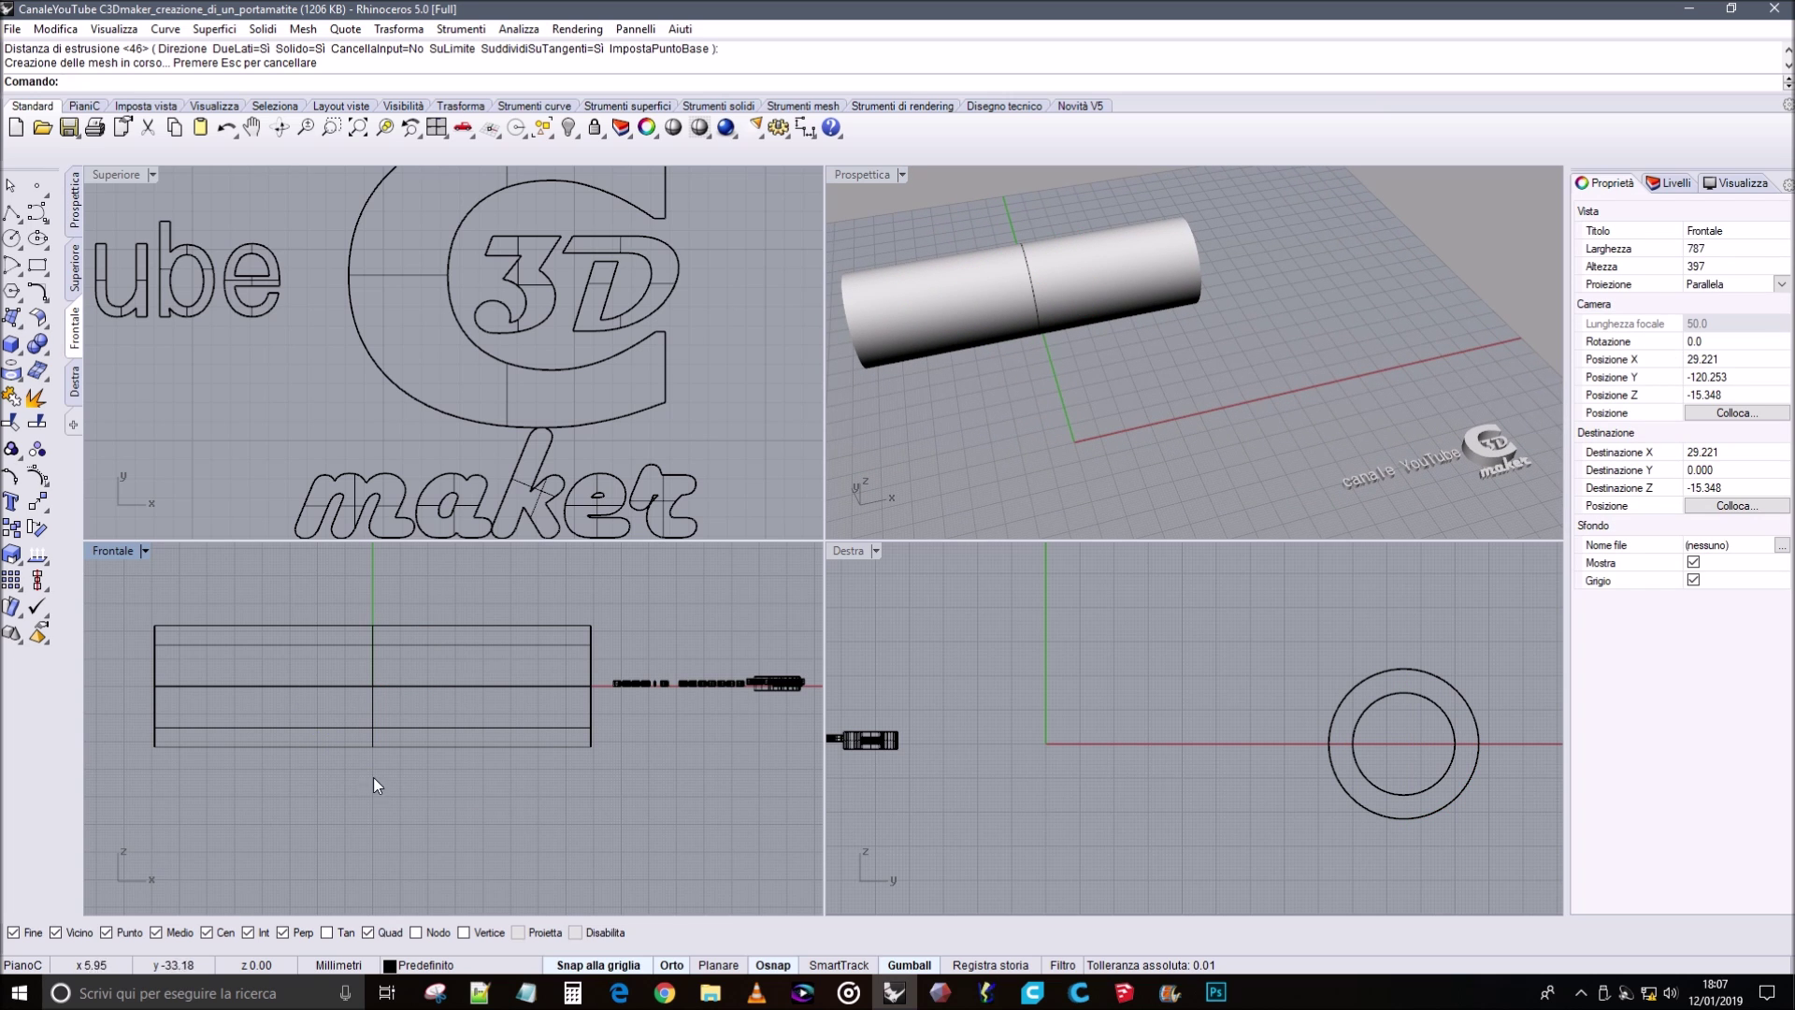
Draw a vertical line in the Front view from the top of the tube's mid-section down past its lower edge.
{"action": "left_click", "coordinate": [9, 217]}
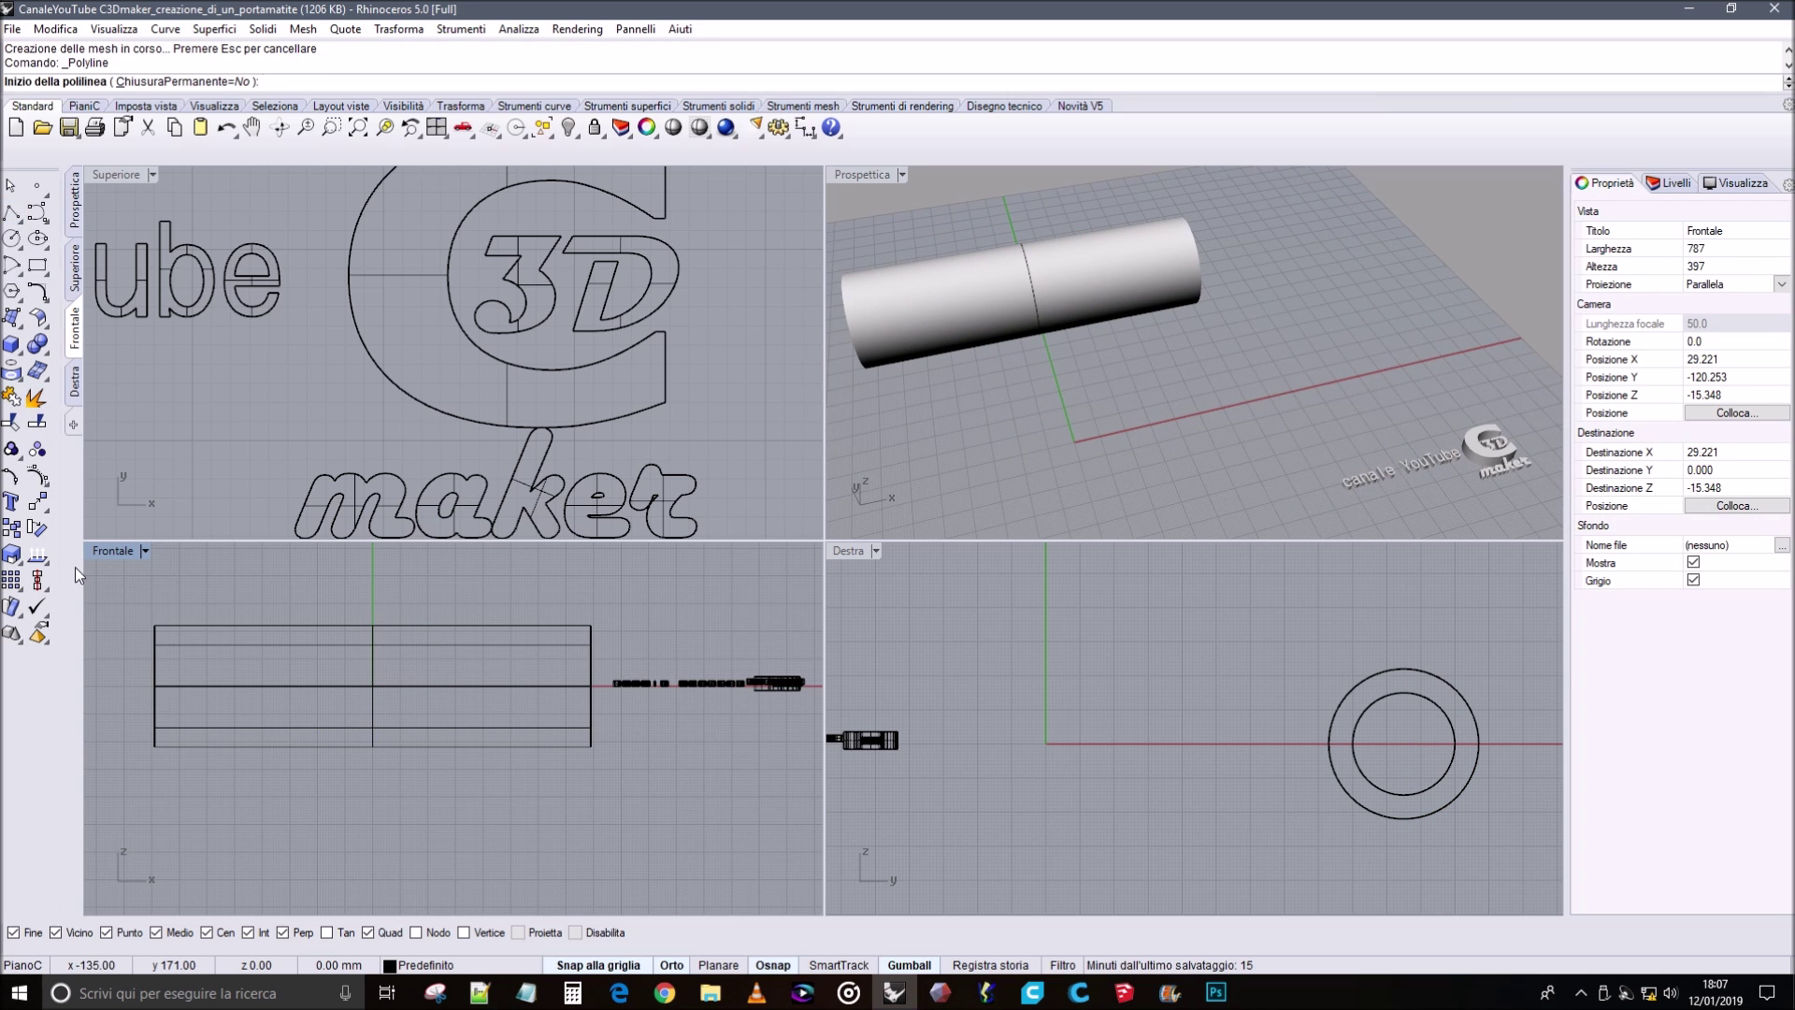
{"action": "left_click", "coordinate": [372, 625]}
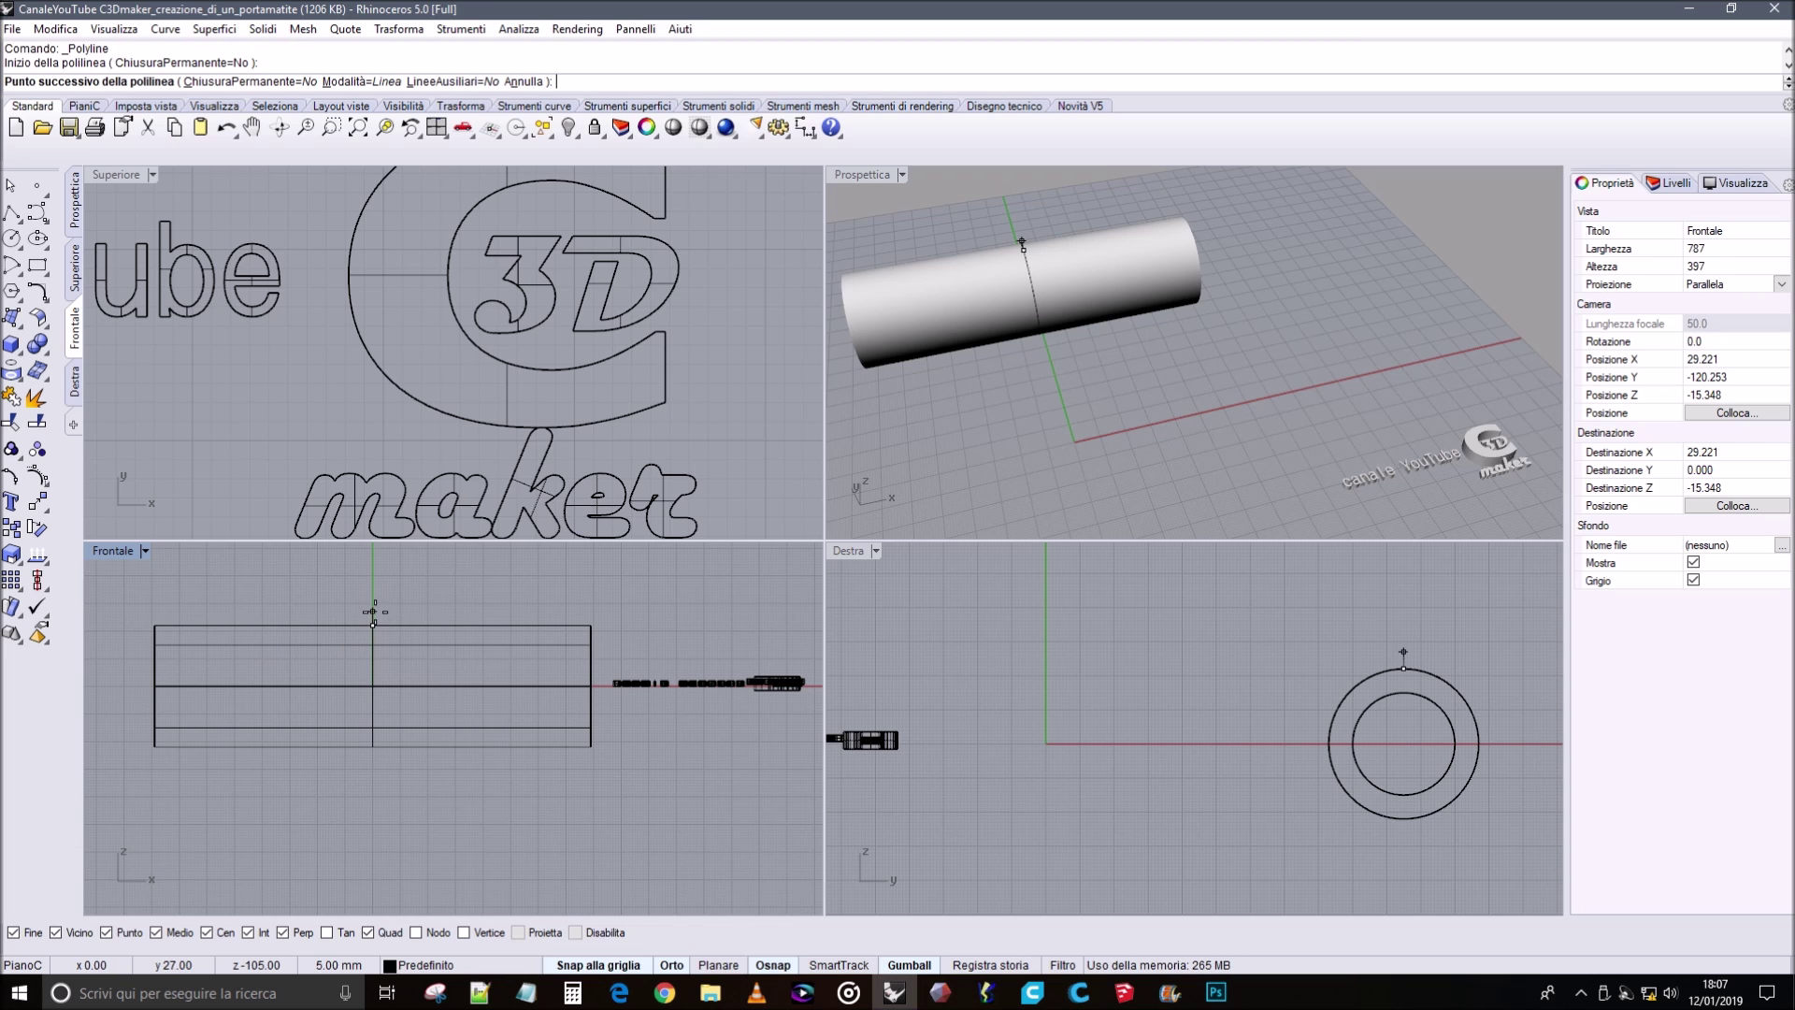
{"action": "left_click", "coordinate": [368, 795]}
{"action": "key", "text": "Return"}
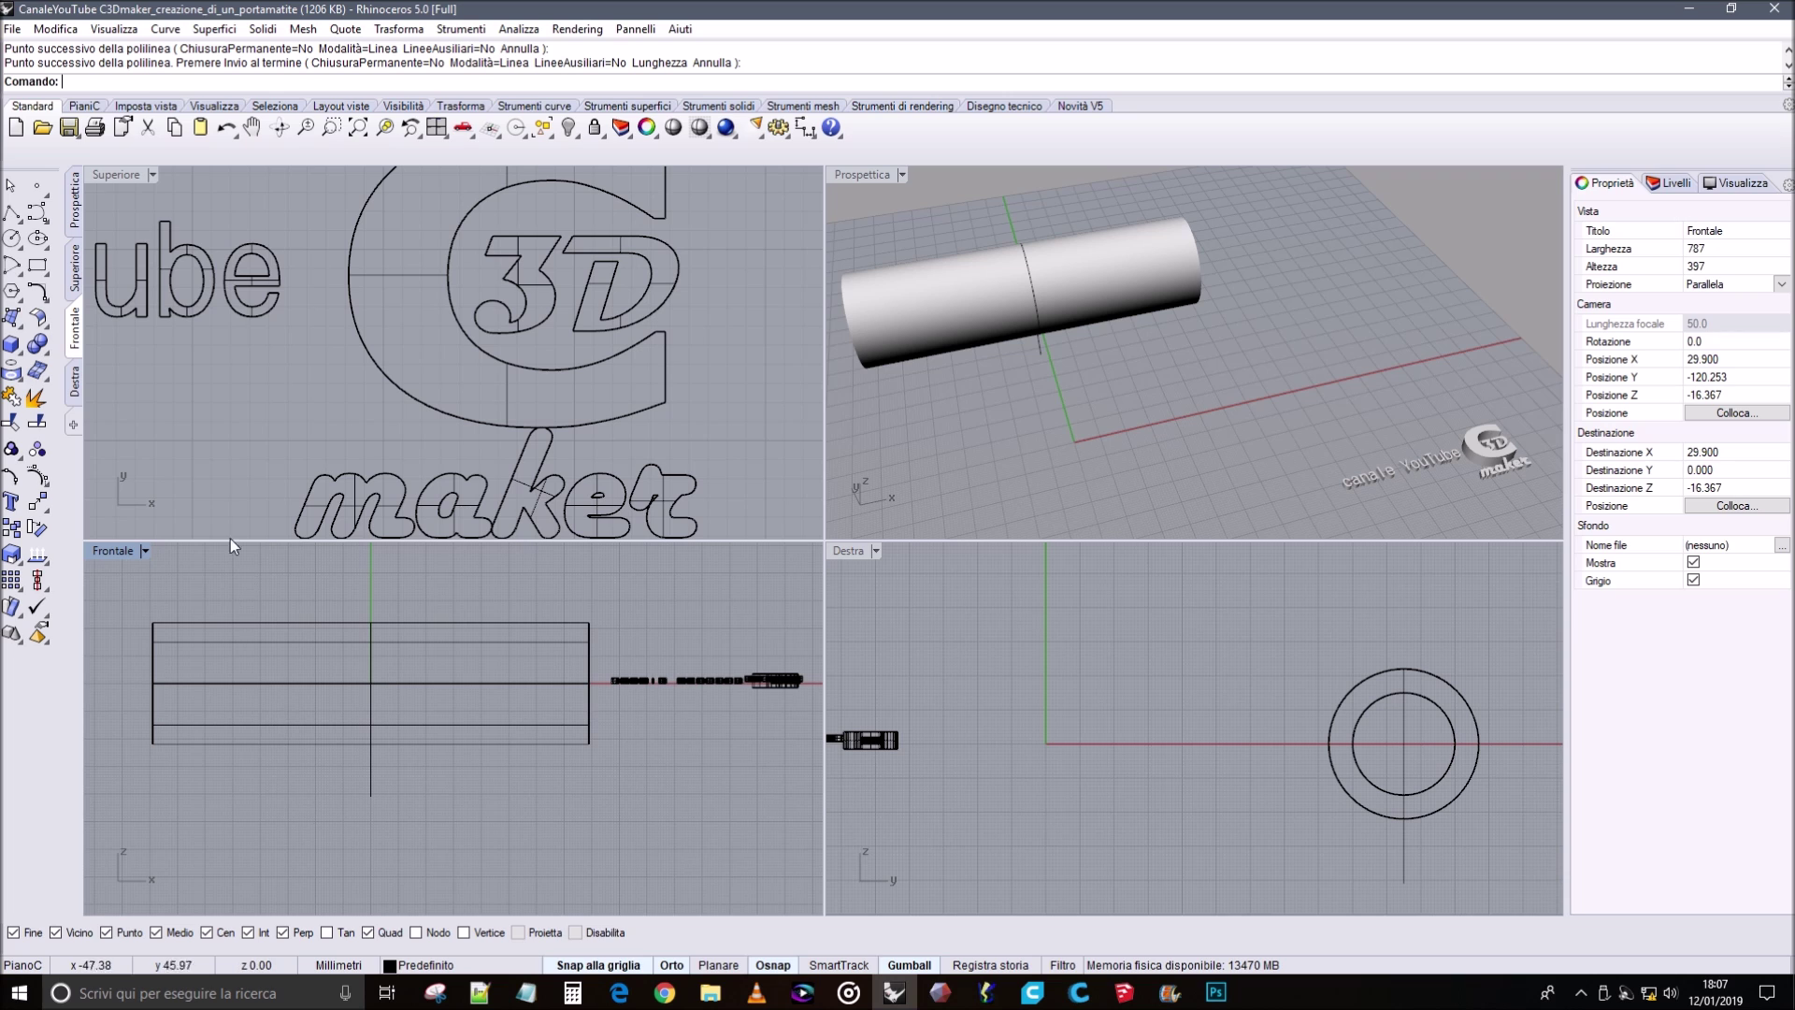
Draw a vertical line in the Front view across the tube near its negative-X end, extending below the tube.
{"action": "left_click", "coordinate": [12, 214]}
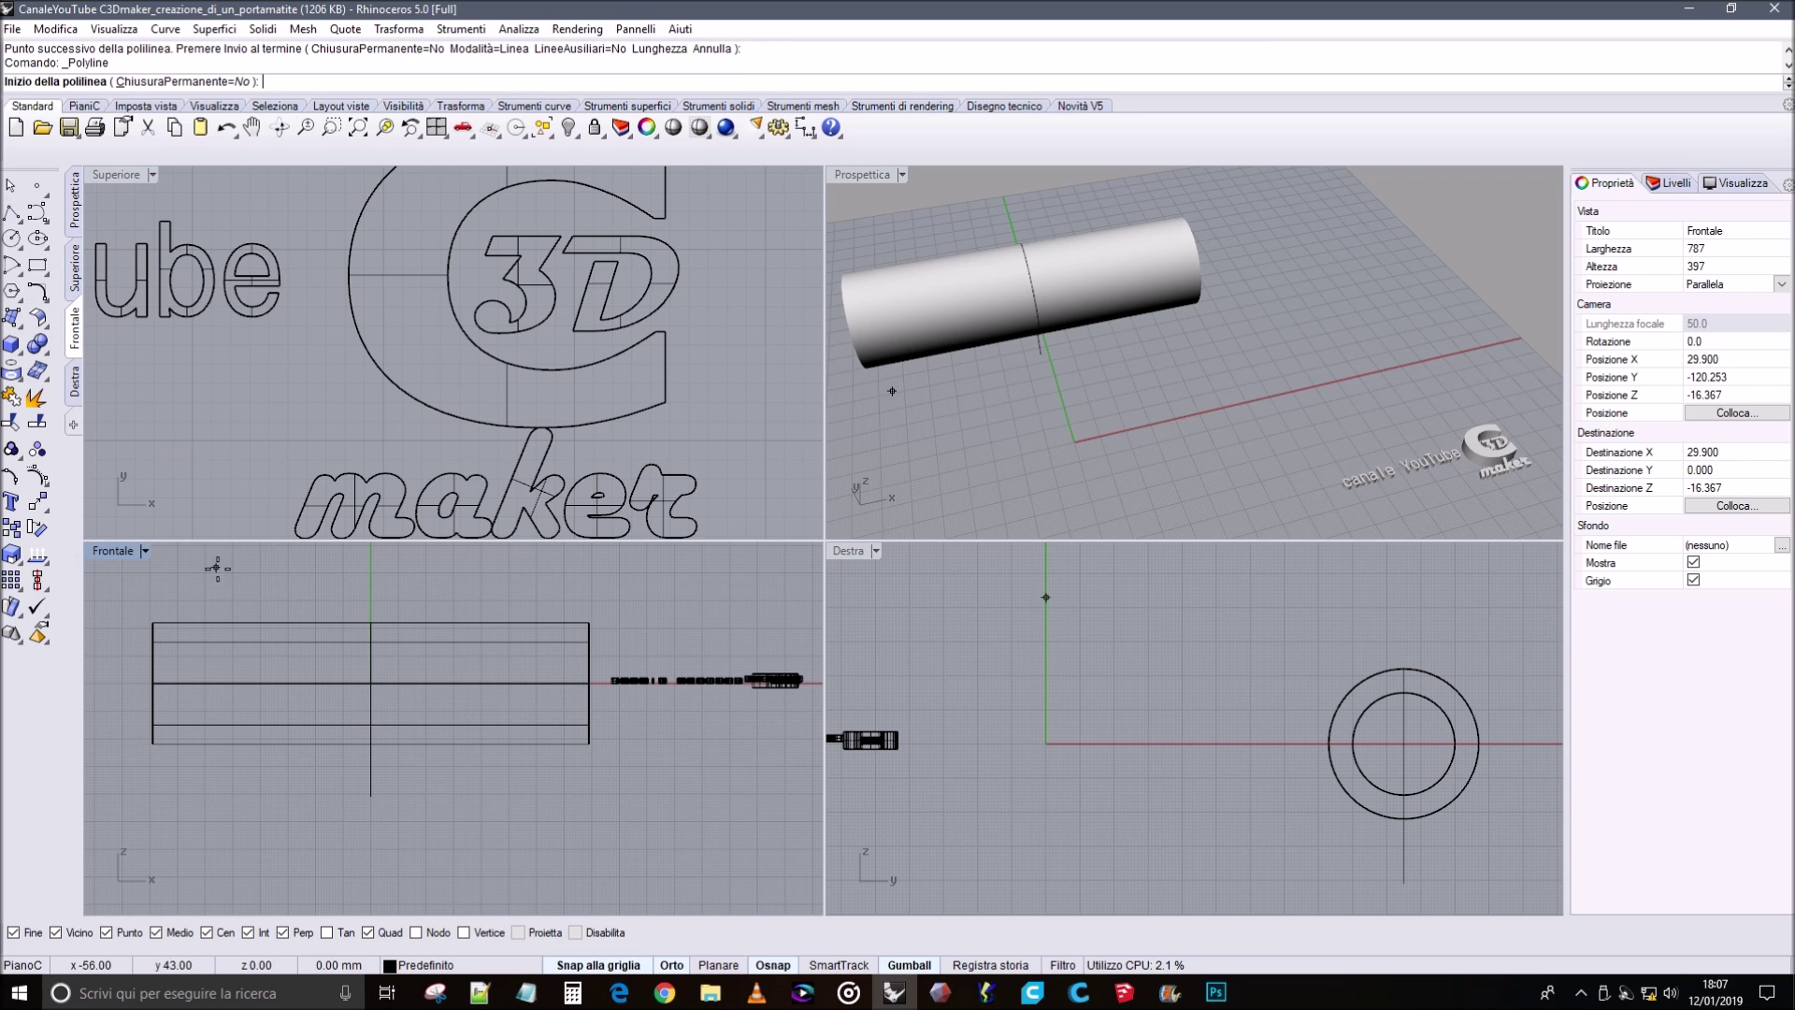
{"action": "left_click", "coordinate": [183, 623]}
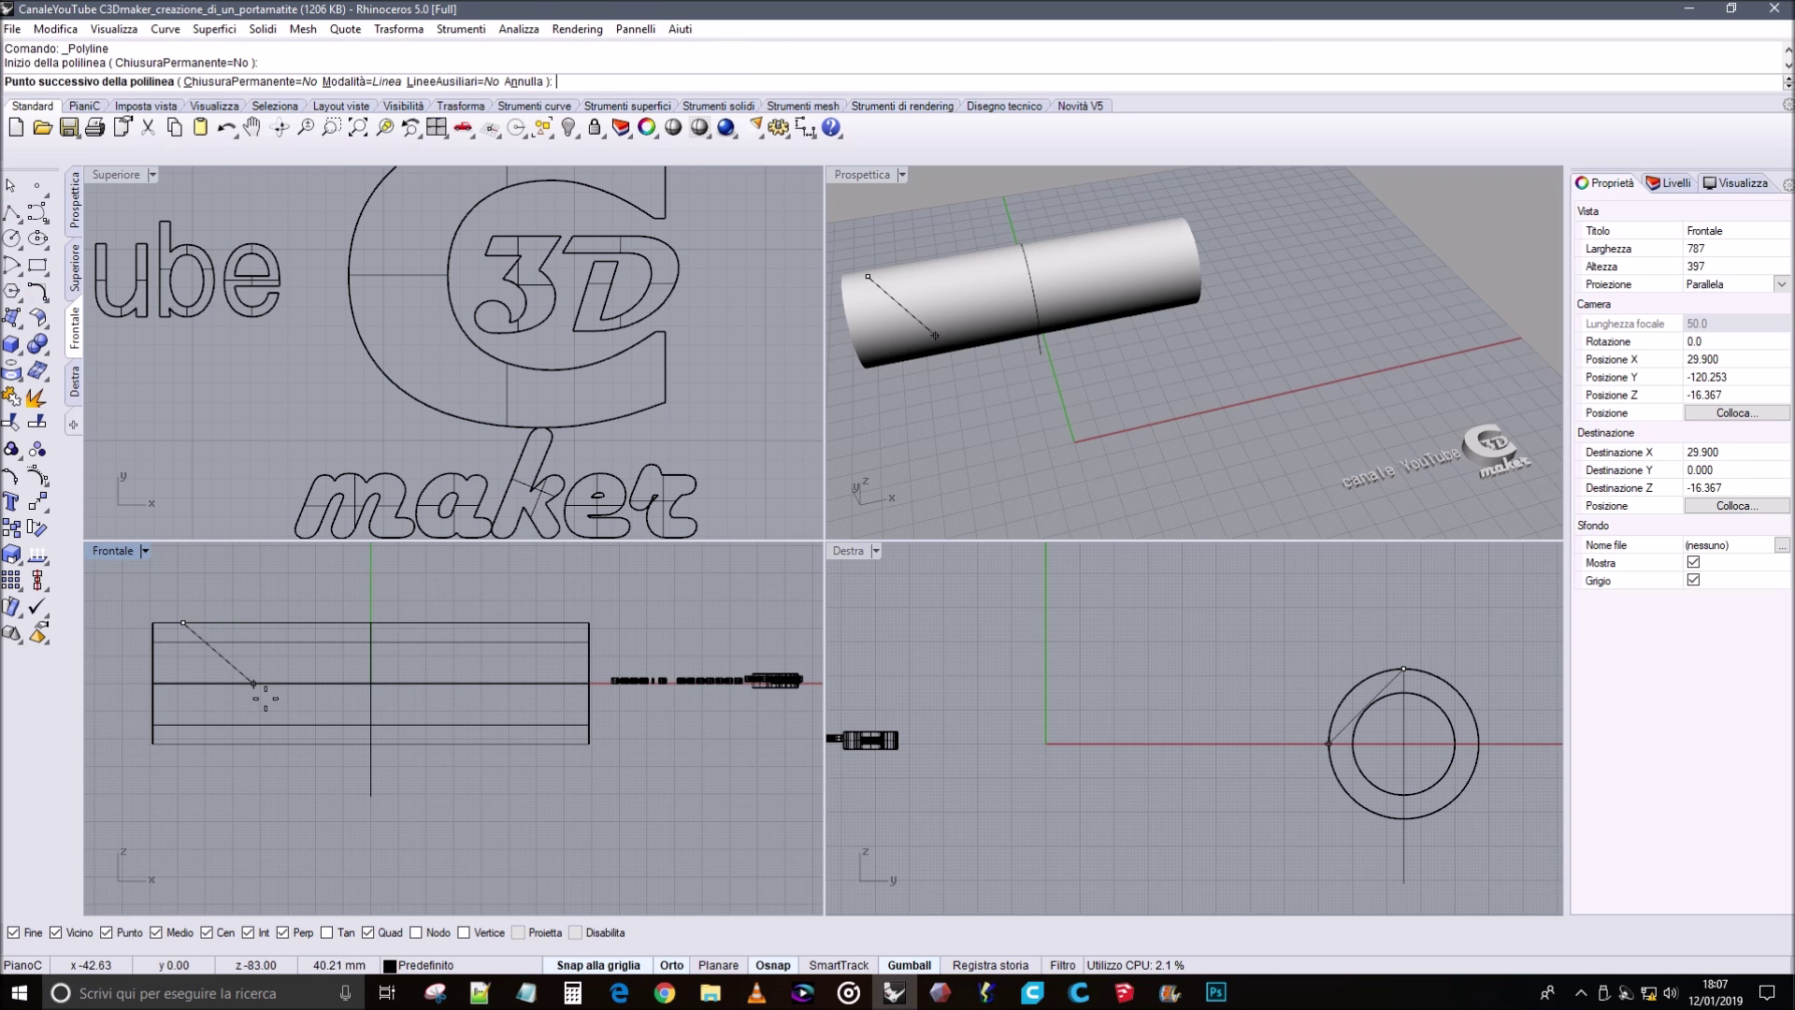
{"action": "left_click", "coordinate": [183, 829]}
{"action": "key", "text": "Return"}
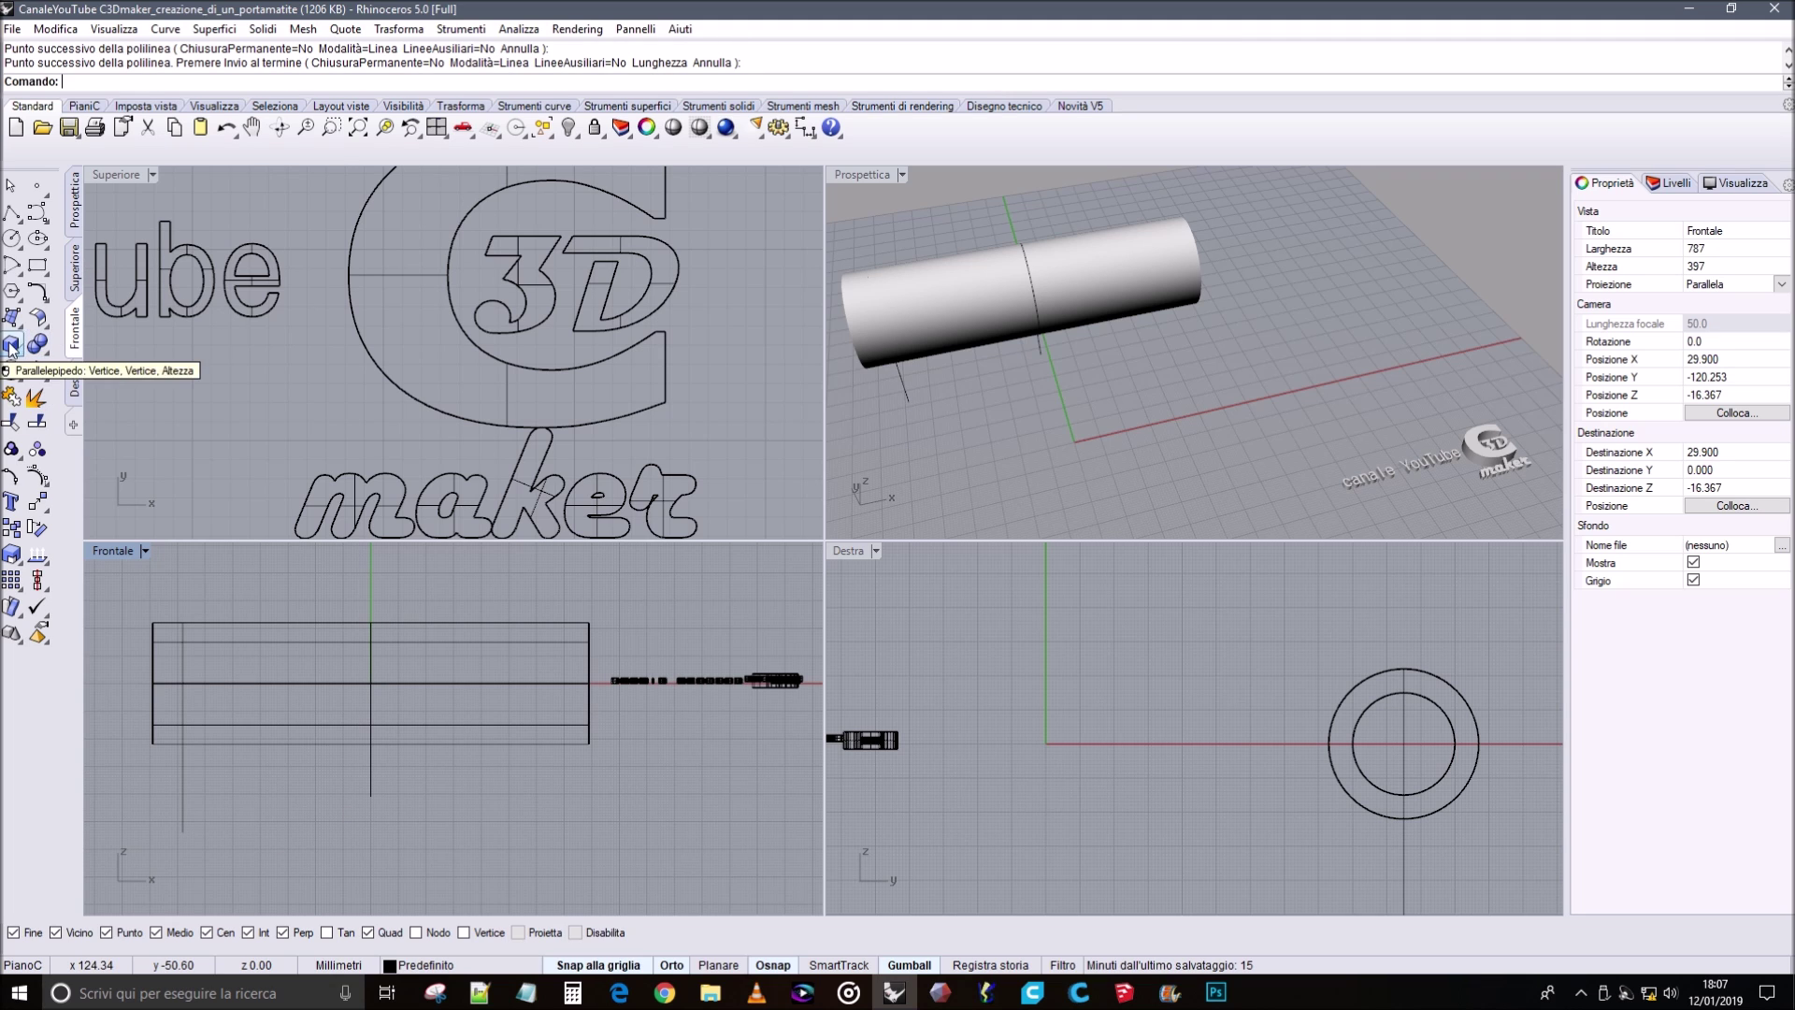
Try to trim the tube using the vertical line near its end as the cutting object.
{"action": "left_click", "coordinate": [12, 421]}
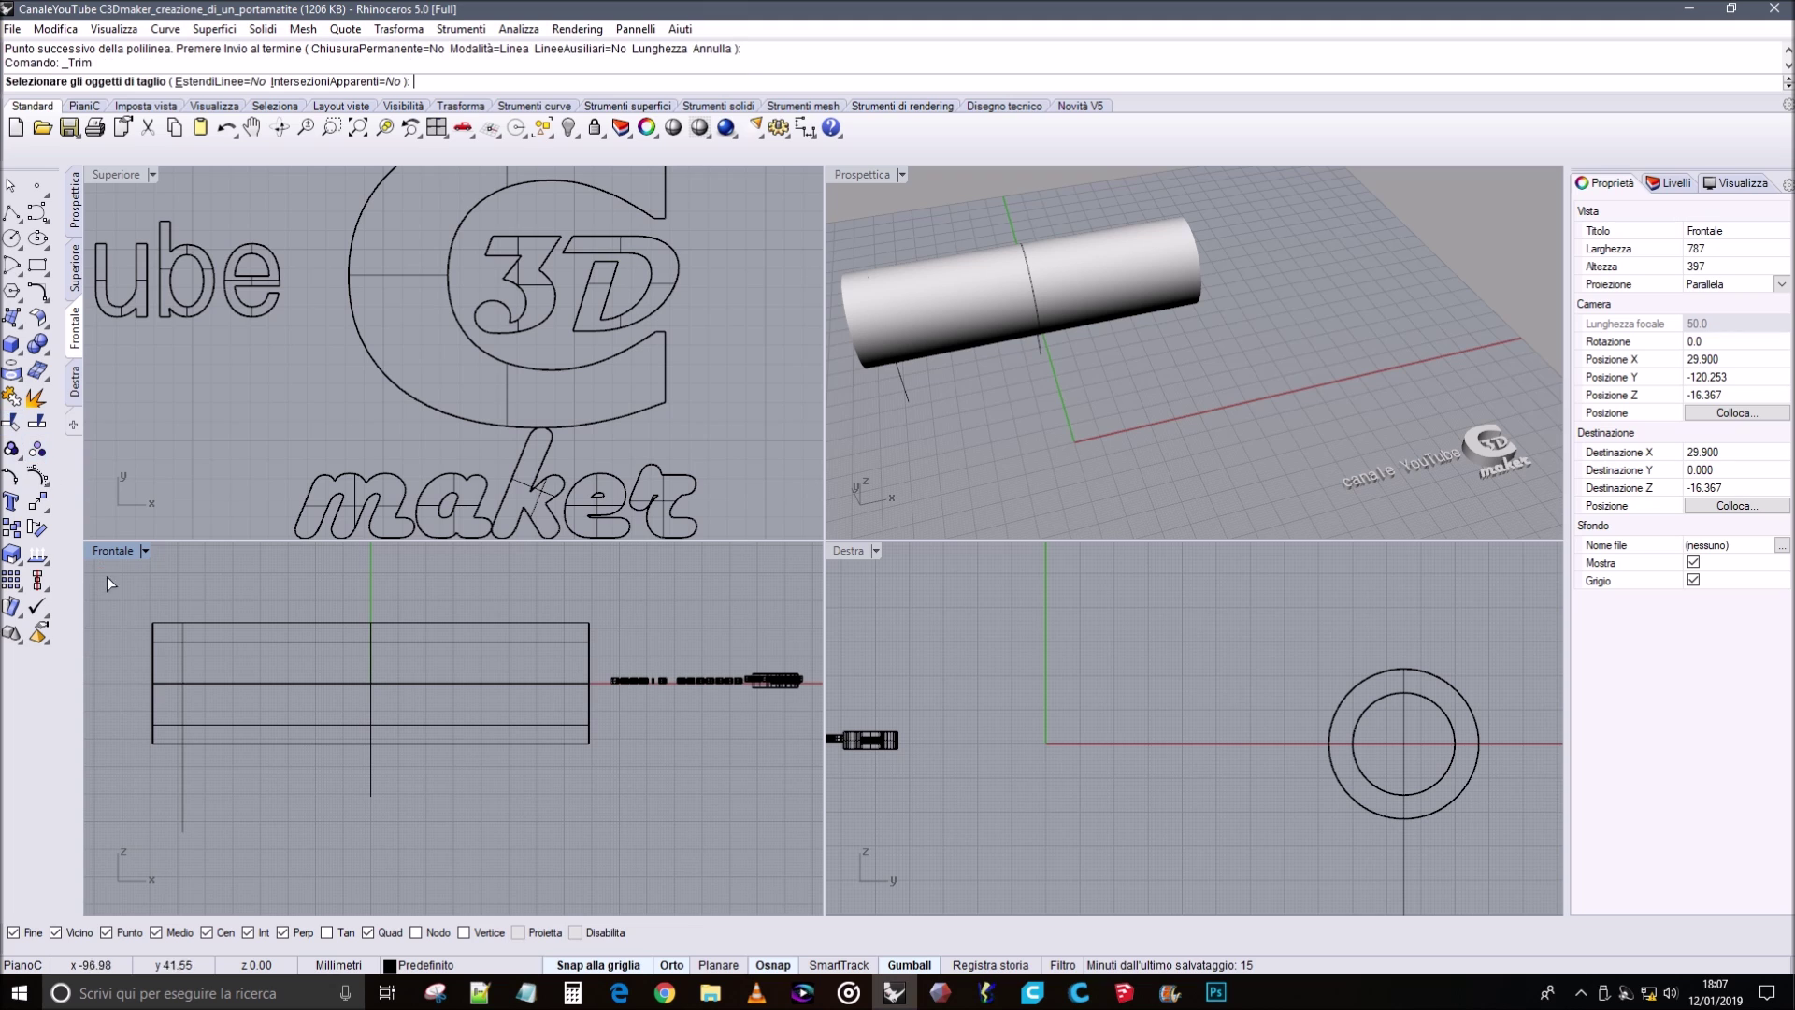
{"action": "left_click", "coordinate": [194, 674]}
{"action": "key", "text": "Return"}
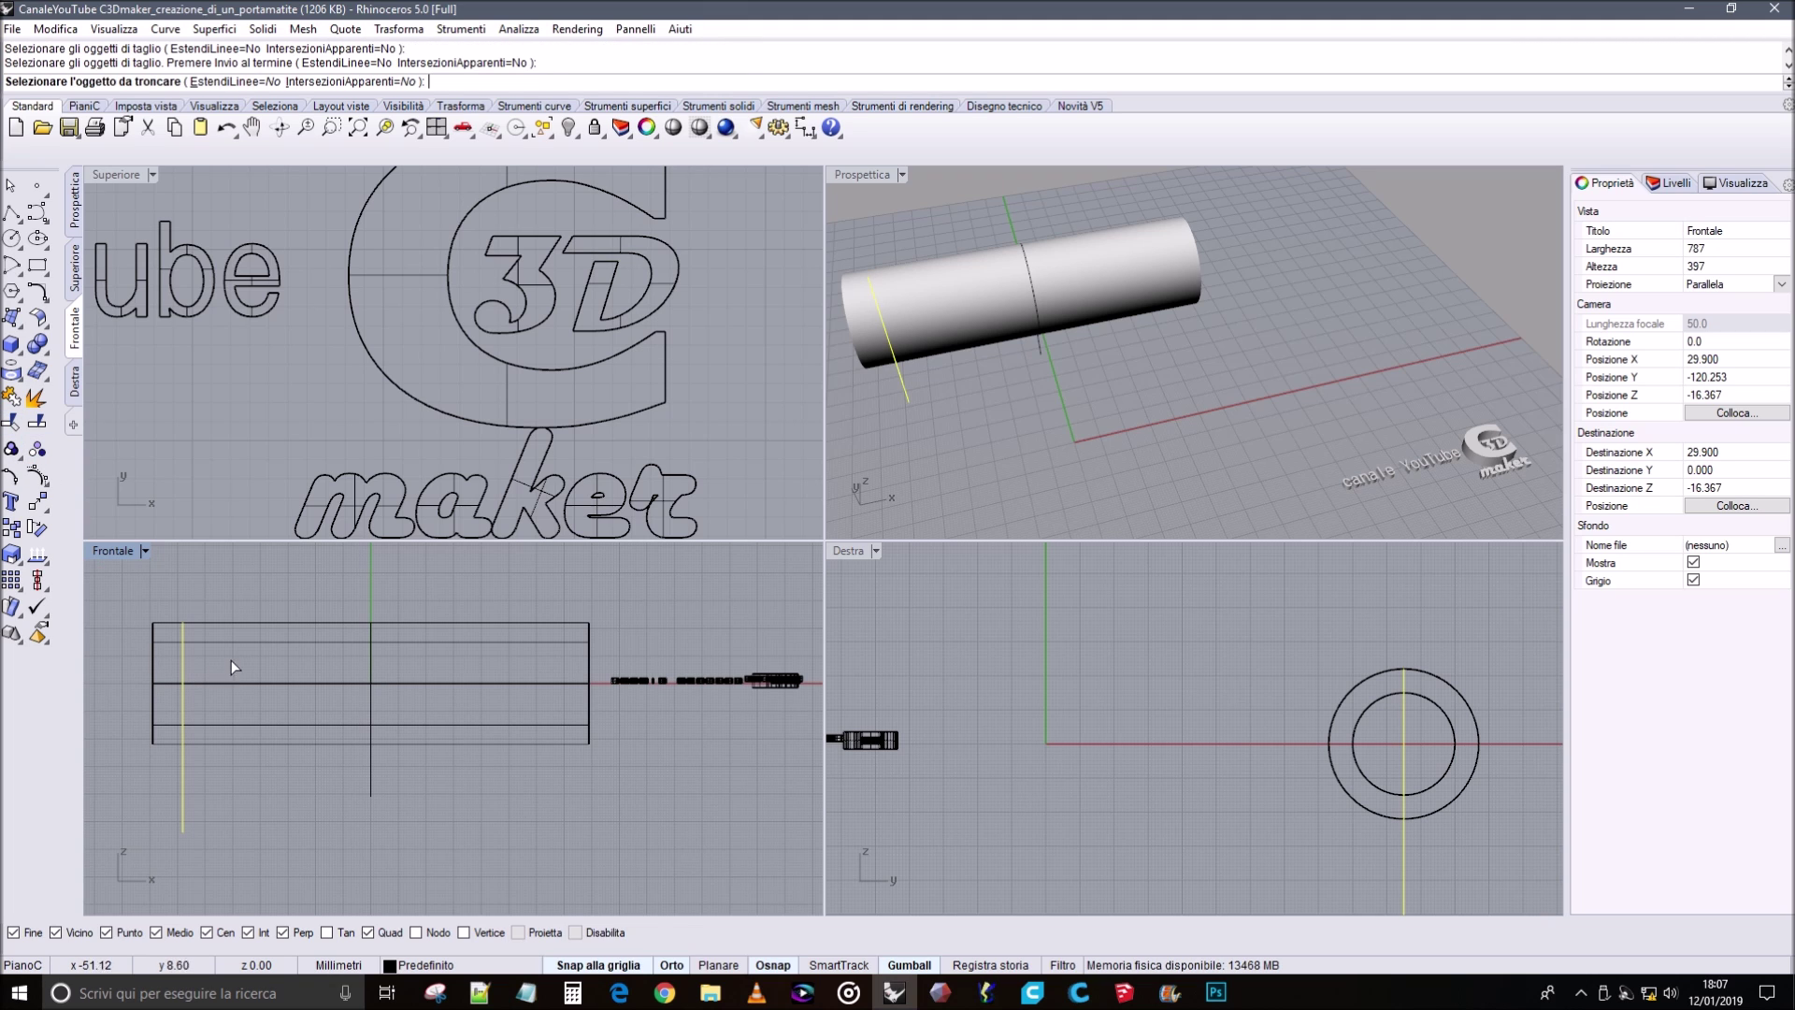
{"action": "left_click", "coordinate": [286, 664]}
{"action": "left_click", "coordinate": [1035, 341]}
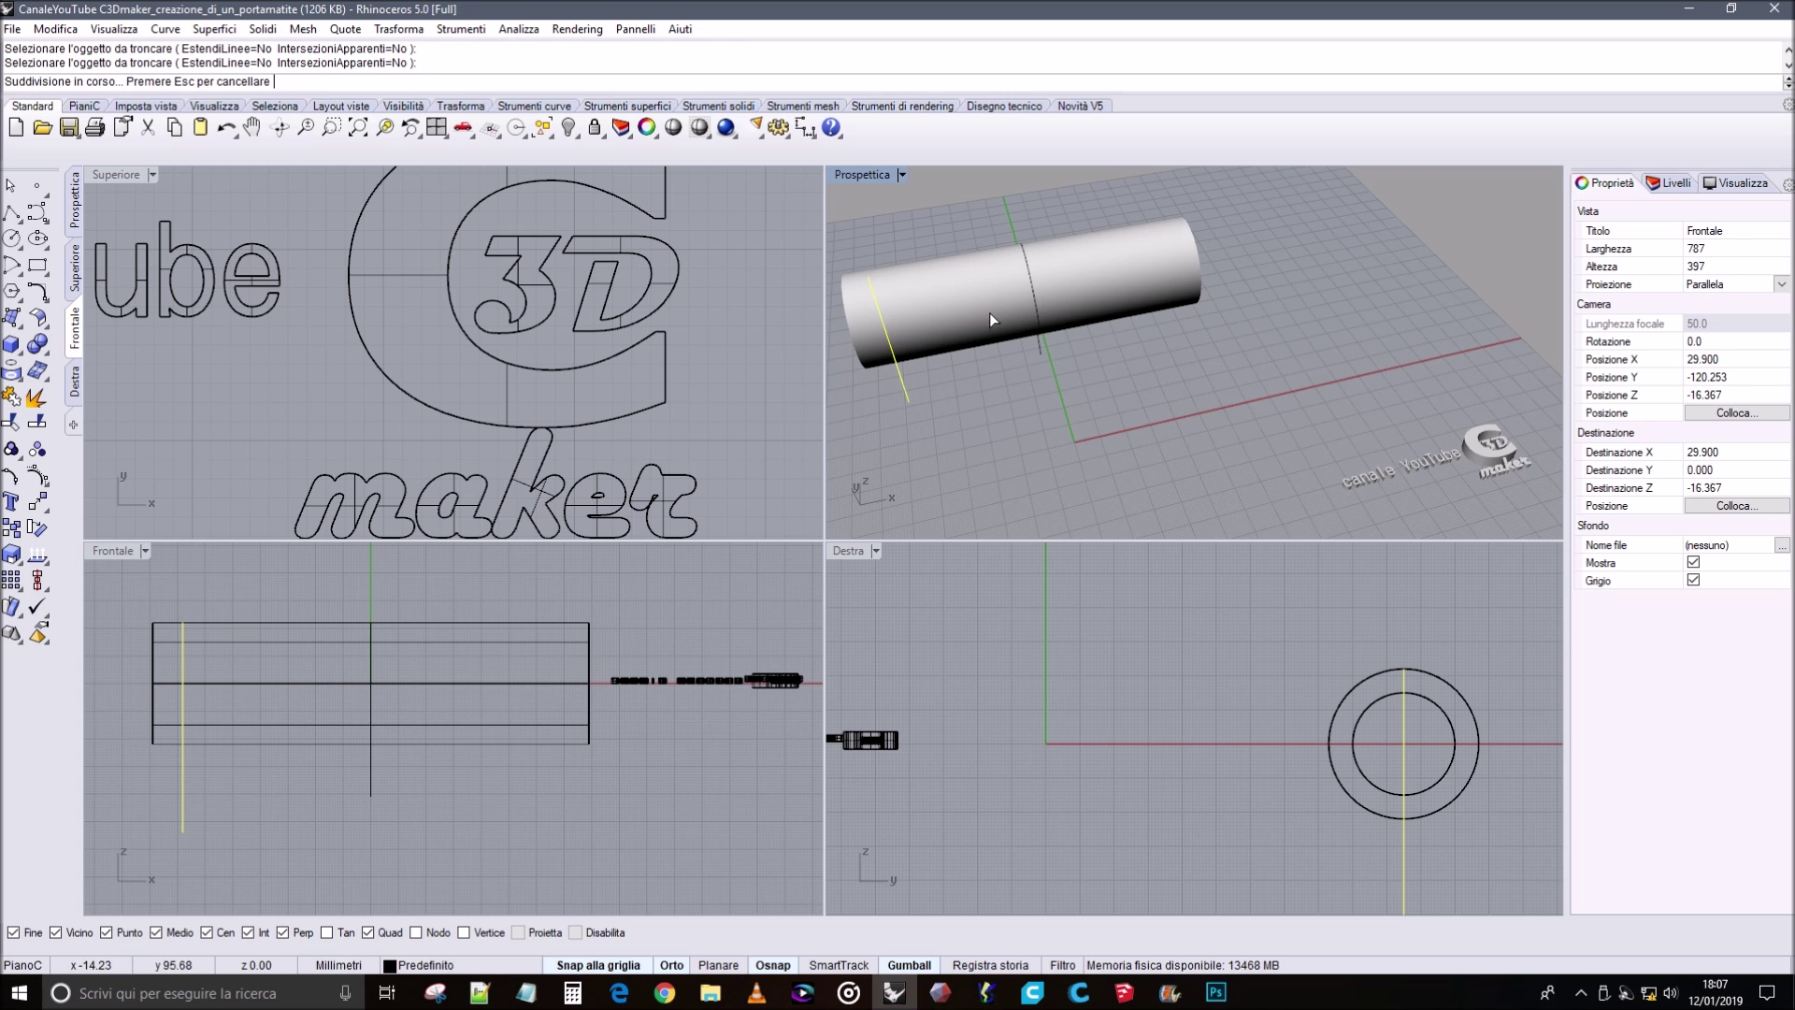
{"action": "right_click", "coordinate": [930, 398]}
{"action": "right_click_drag", "start_coordinate": [993, 349], "coordinate": [1058, 246]}
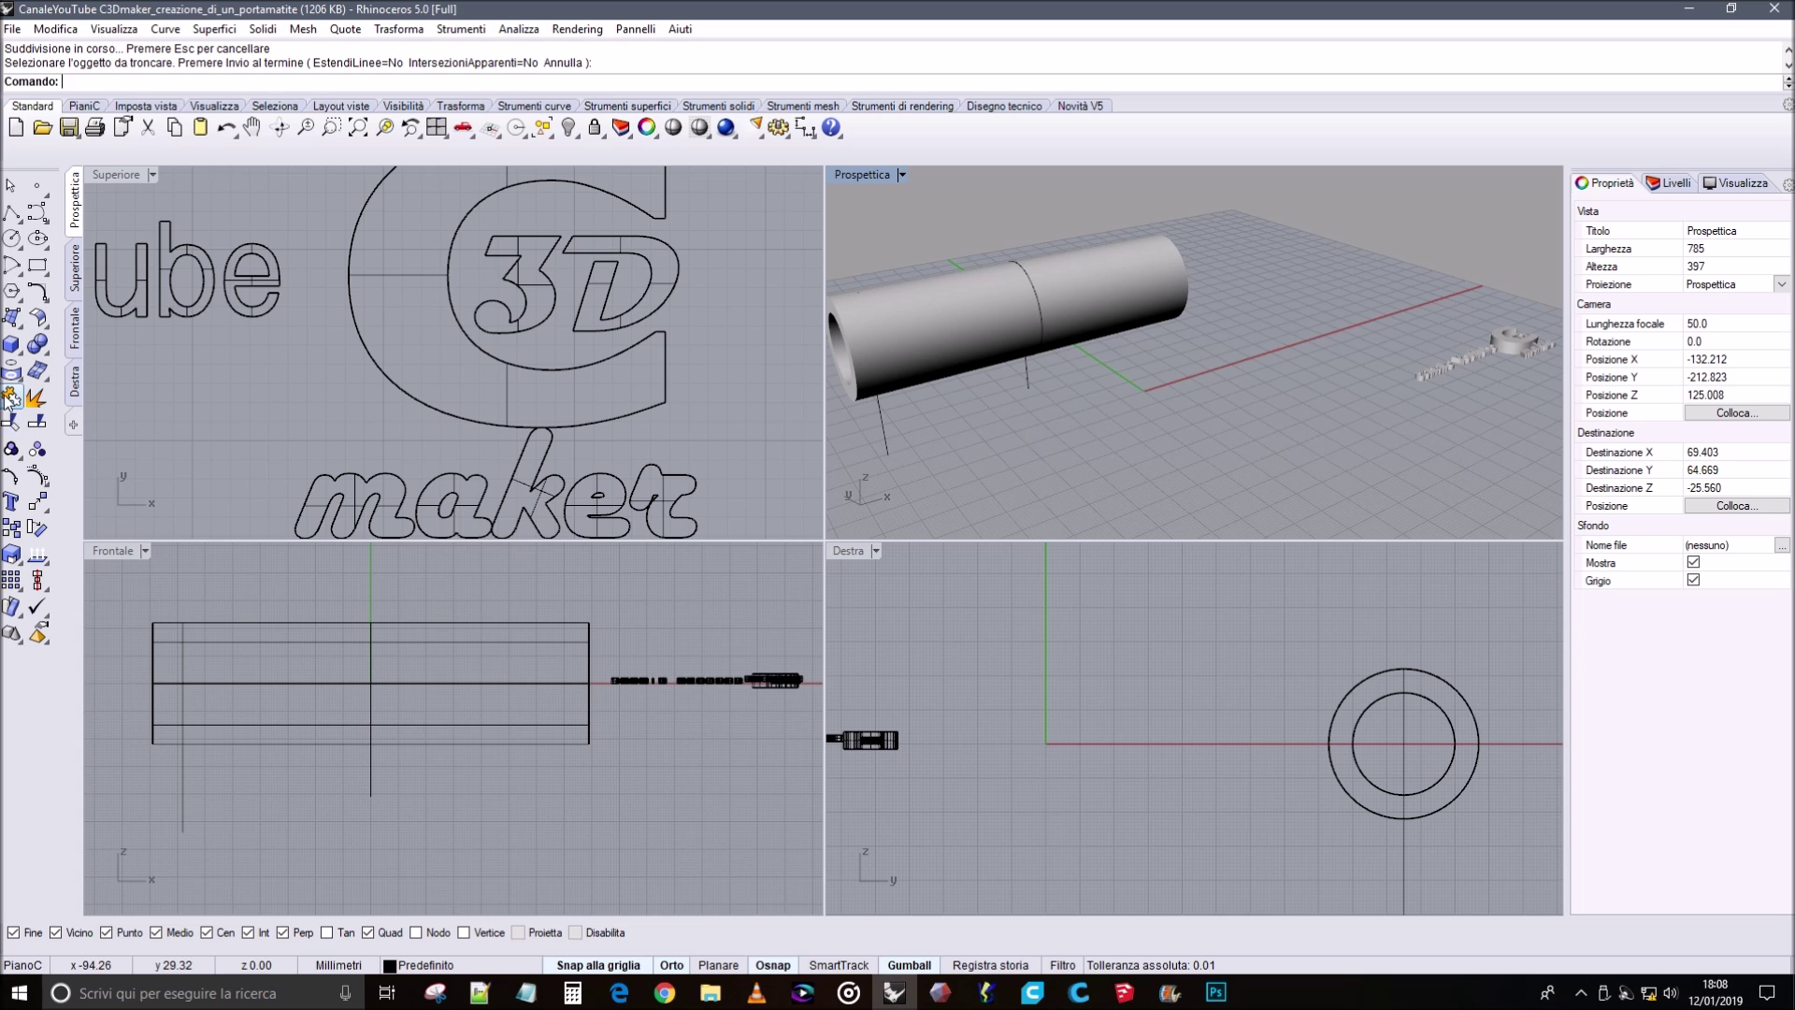
Trim away the long portion of the tube with the line near its end, keeping the short ring, and delete that line.
{"action": "left_click", "coordinate": [10, 422]}
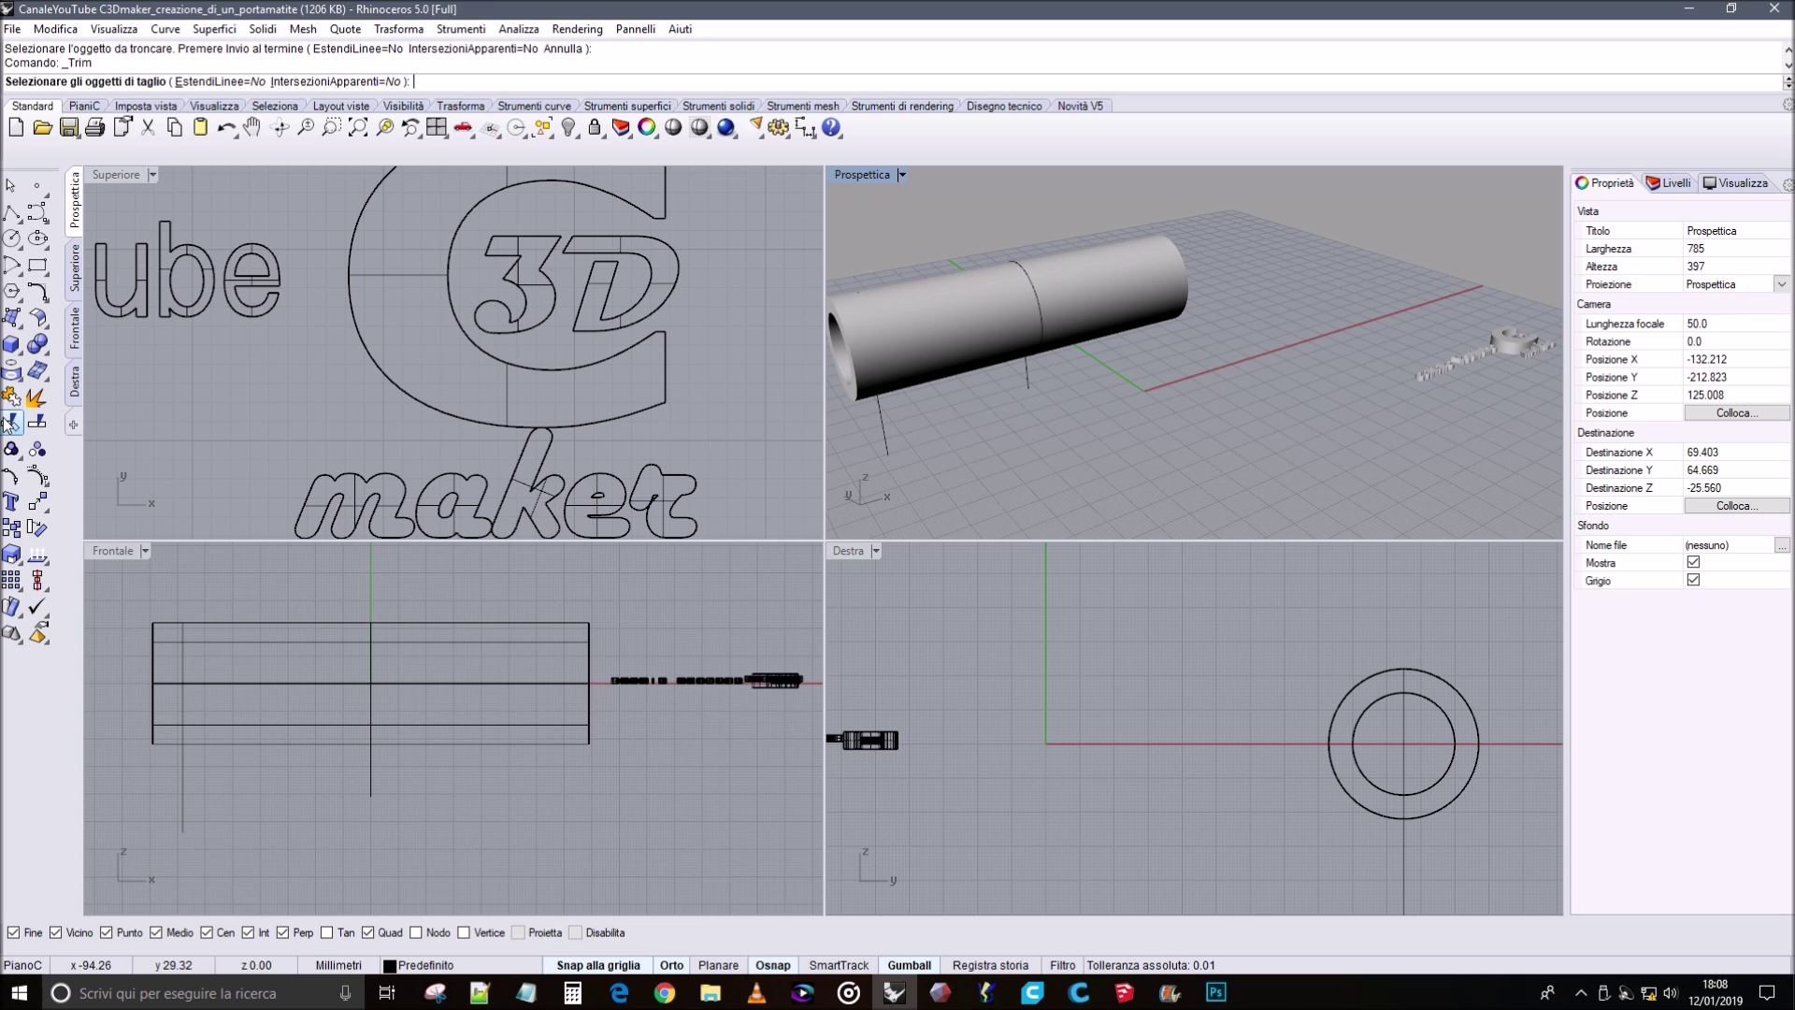
{"action": "left_click", "coordinate": [182, 662]}
{"action": "right_click", "coordinate": [322, 687]}
{"action": "left_click", "coordinate": [329, 683]}
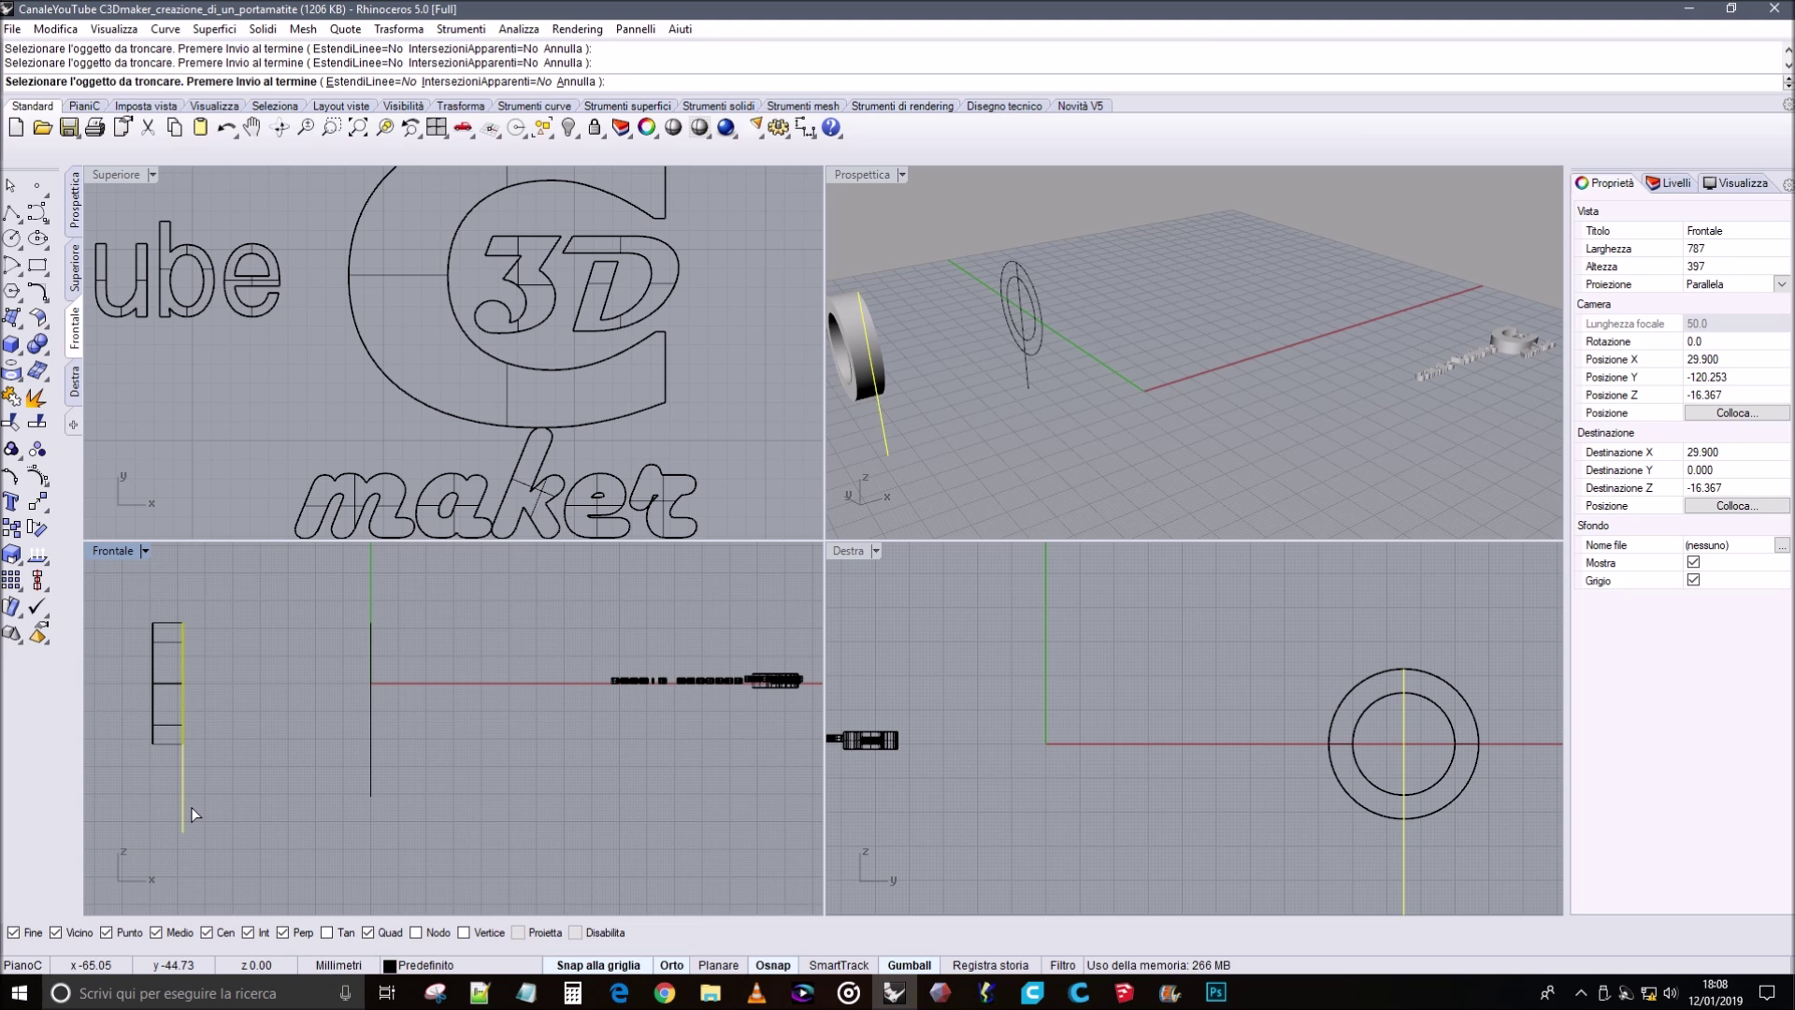
{"action": "left_click", "coordinate": [9, 188]}
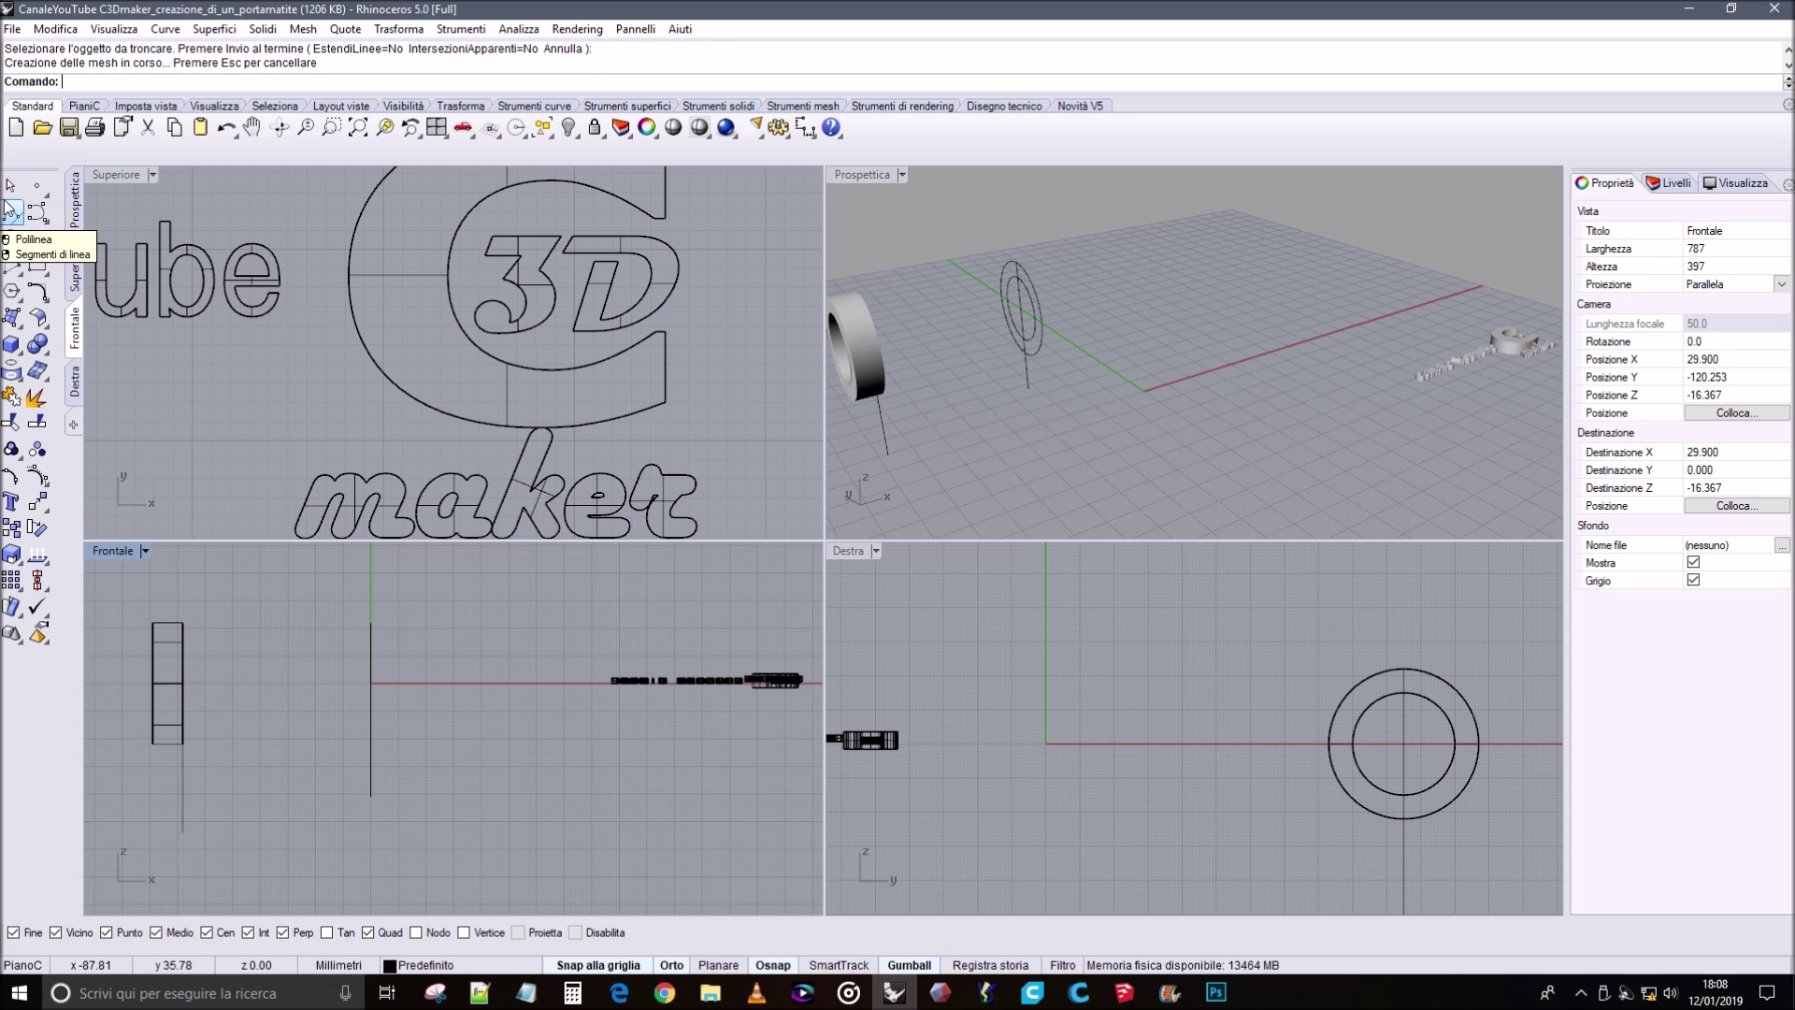
{"action": "left_click", "coordinate": [182, 779]}
{"action": "key", "text": "Delete"}
Close the open trimmed end of the ring with a planar surface between its outer and inner edges.
{"action": "right_click_drag", "start_coordinate": [243, 773], "coordinate": [282, 800]}
{"action": "right_click_drag", "start_coordinate": [982, 505], "coordinate": [865, 351]}
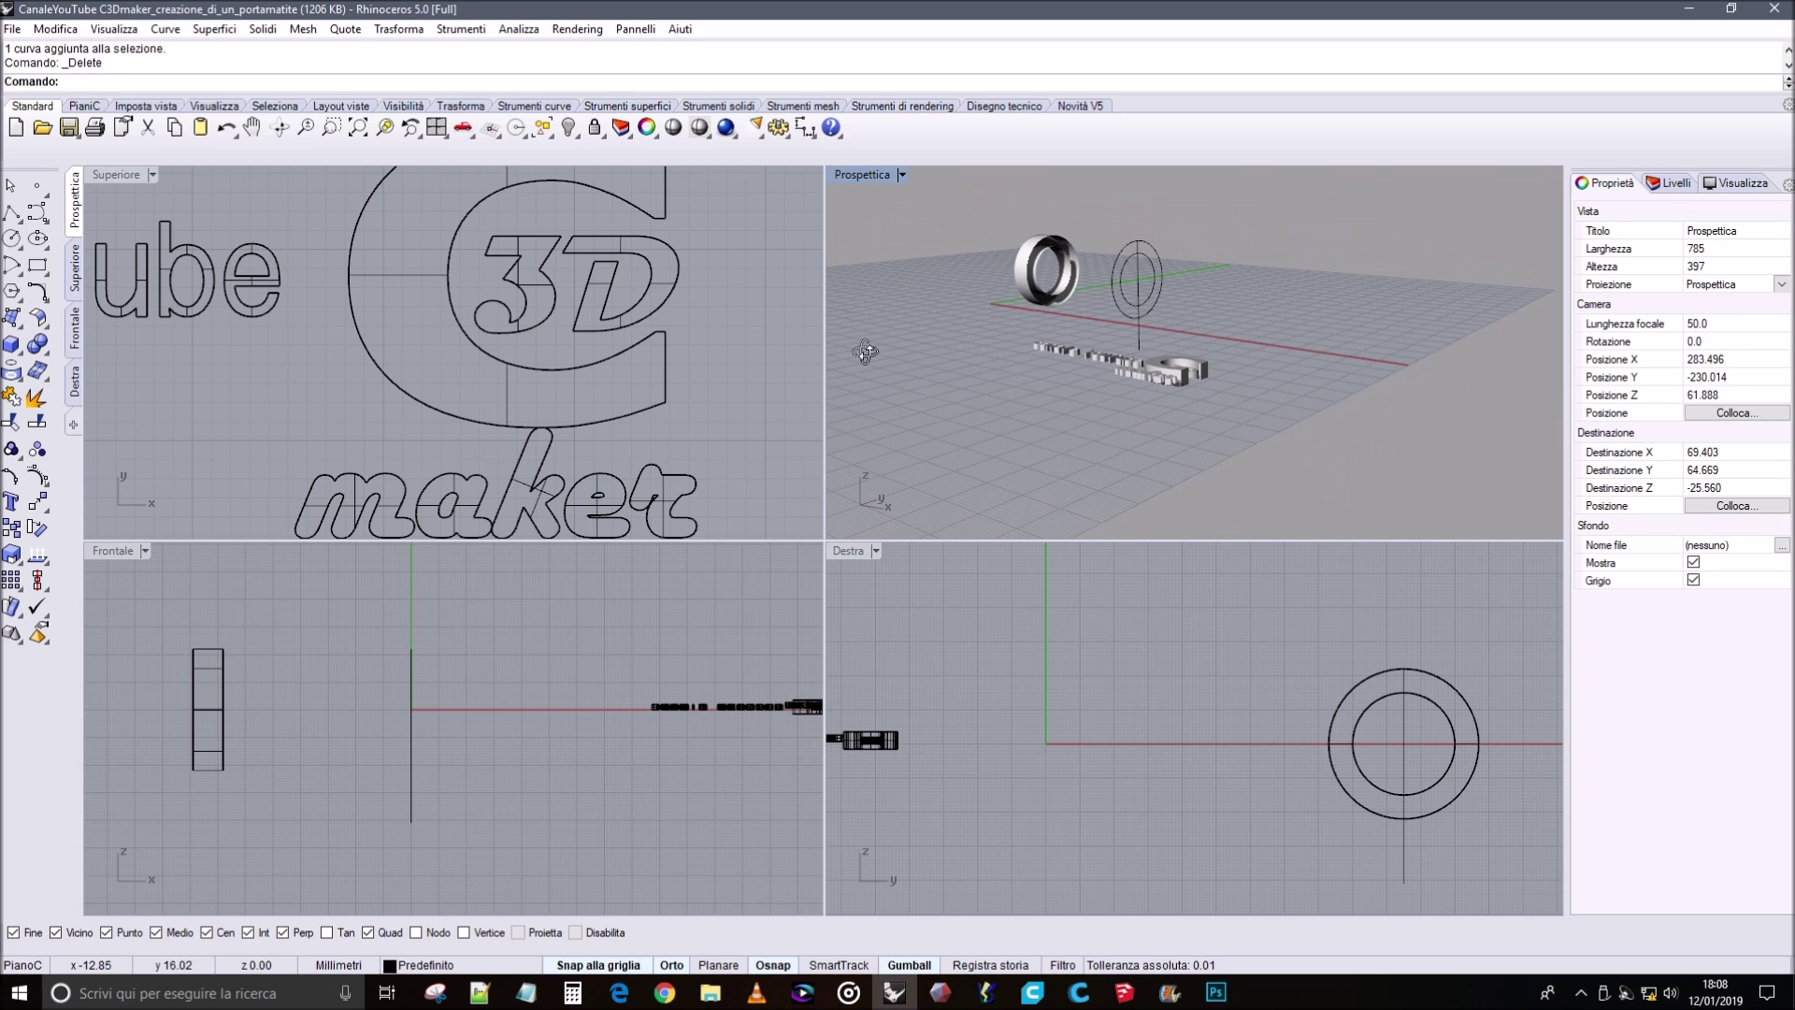
{"action": "scroll", "coordinate": [1103, 260], "scroll_direction": "up", "scroll_amount": 5}
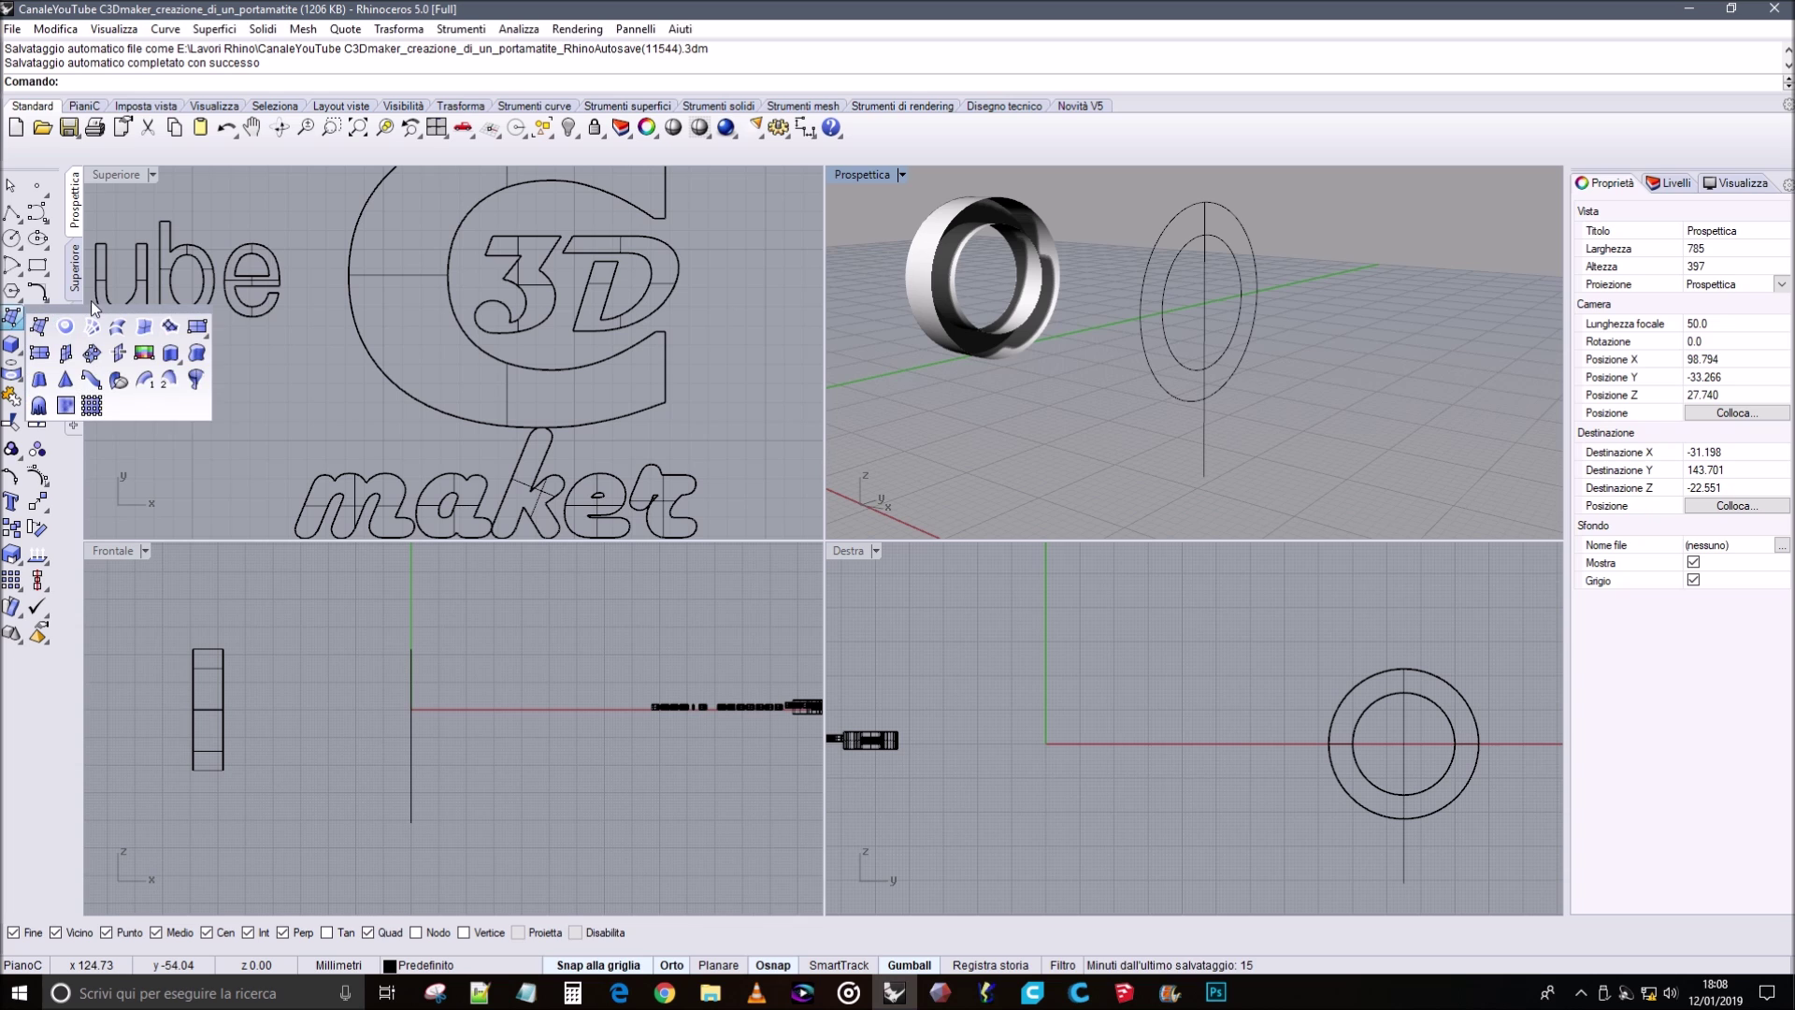
{"action": "left_click", "coordinate": [19, 322]}
{"action": "left_click_drag", "start_coordinate": [202, 420], "coordinate": [256, 781]}
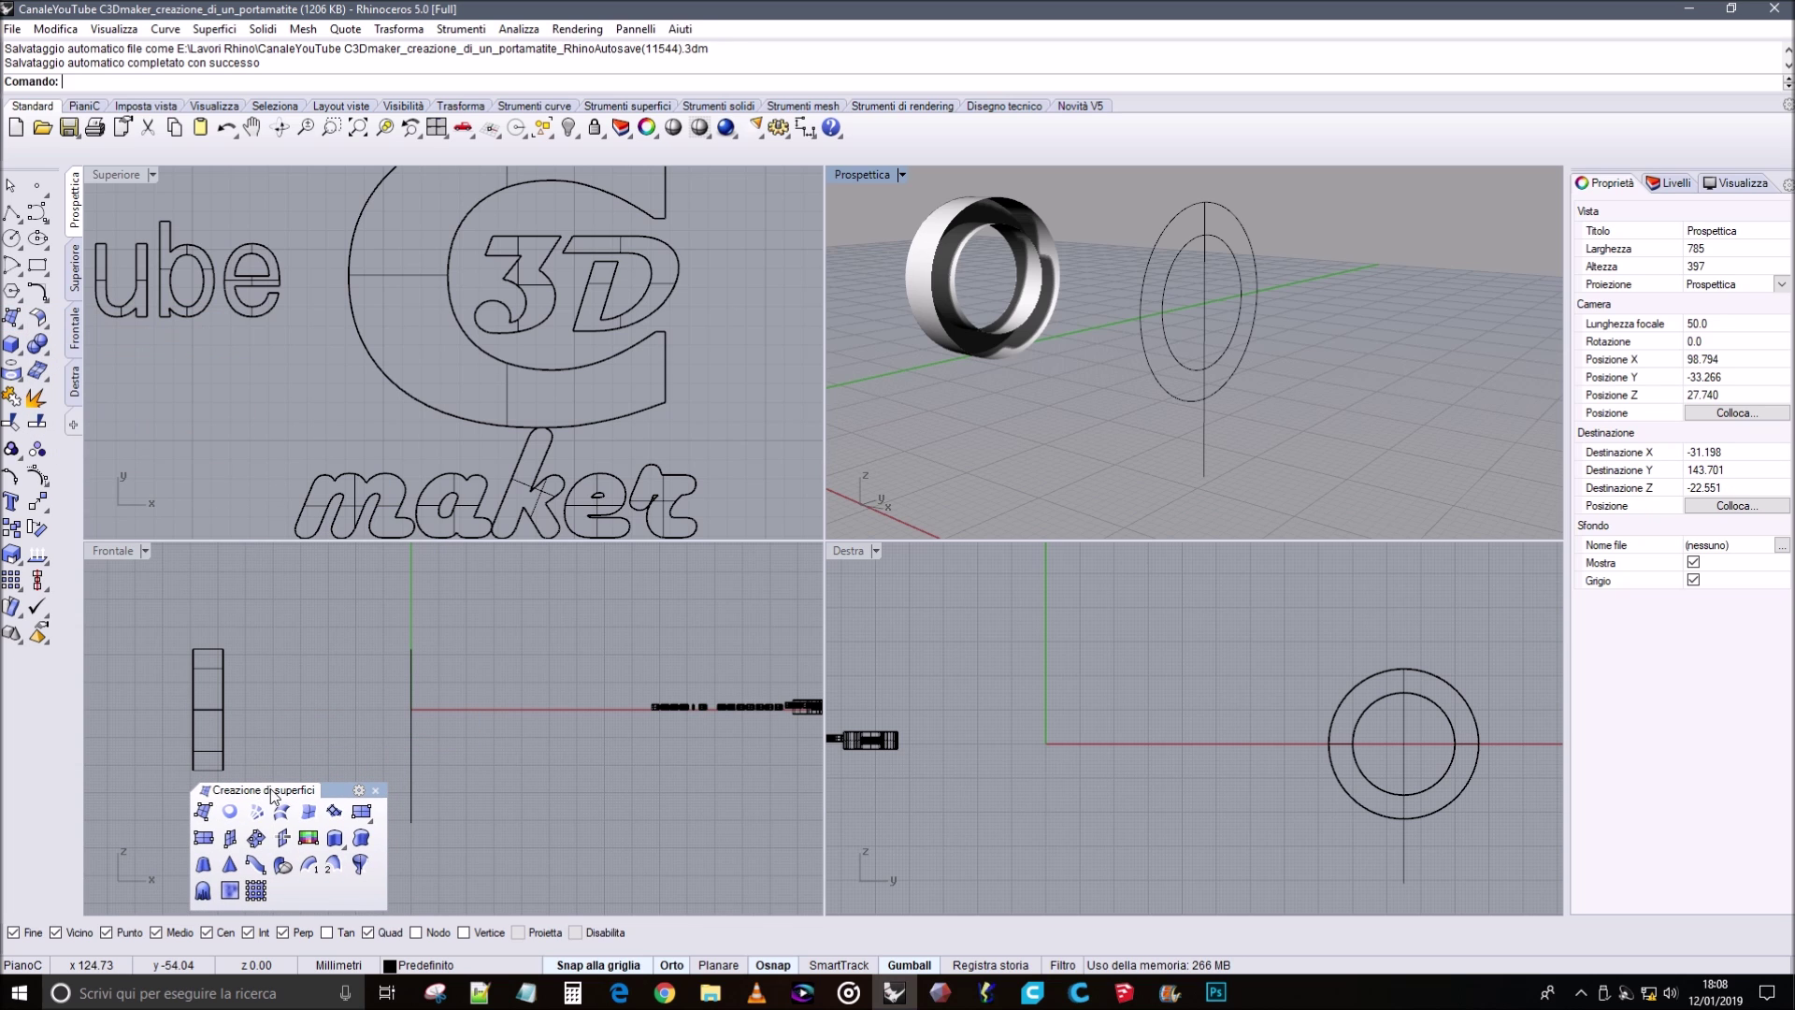
{"action": "left_click", "coordinate": [334, 811]}
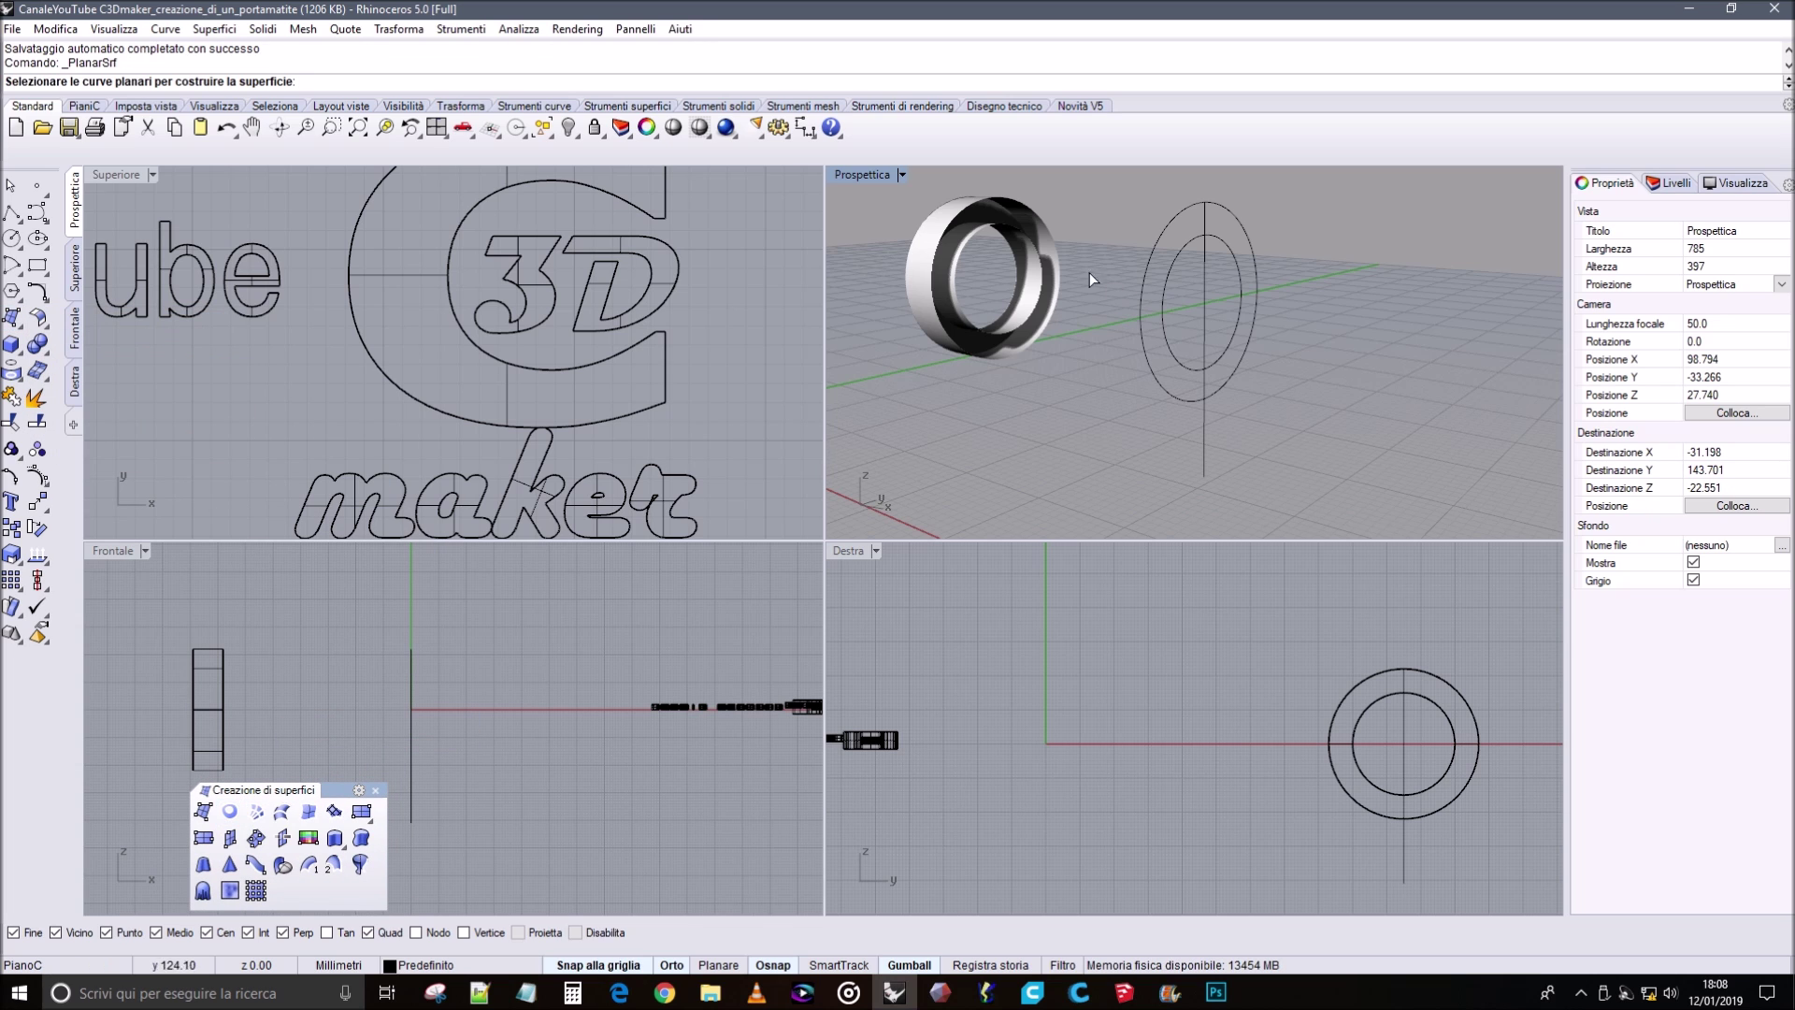
{"action": "left_click", "coordinate": [1044, 269]}
{"action": "left_click", "coordinate": [1059, 269]}
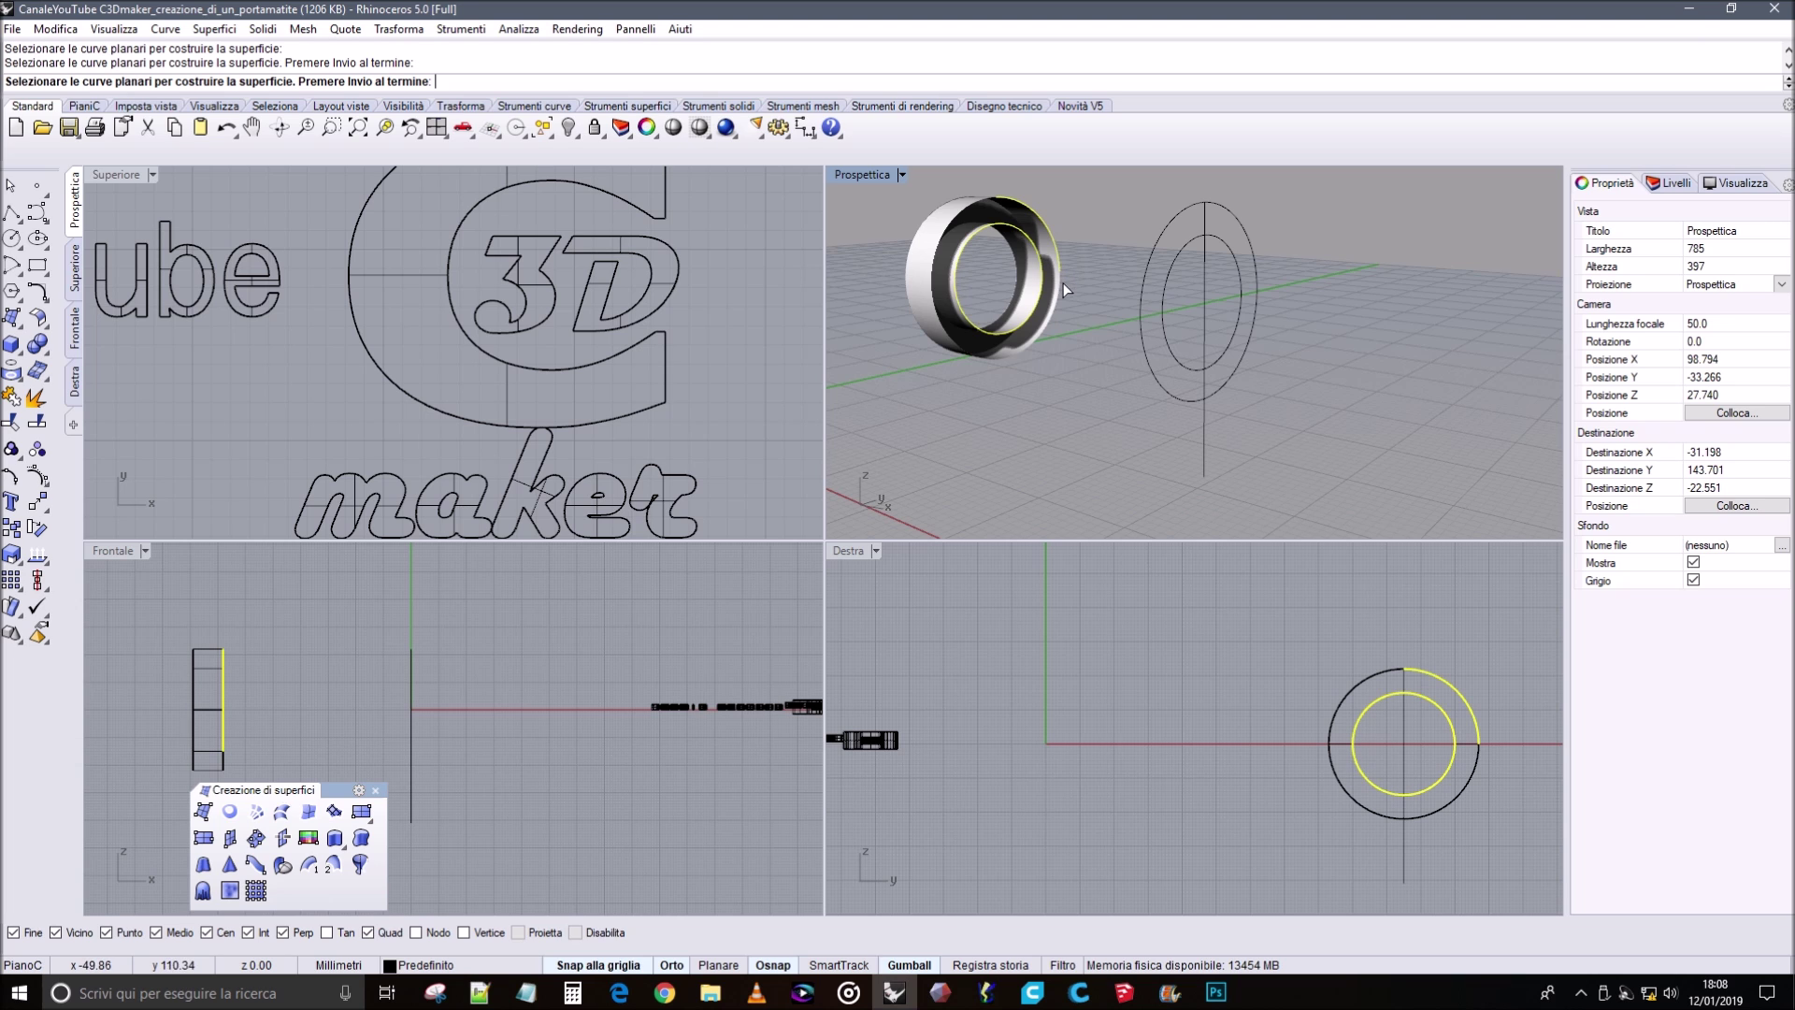
{"action": "scroll", "coordinate": [1033, 386], "scroll_direction": "up", "scroll_amount": 4}
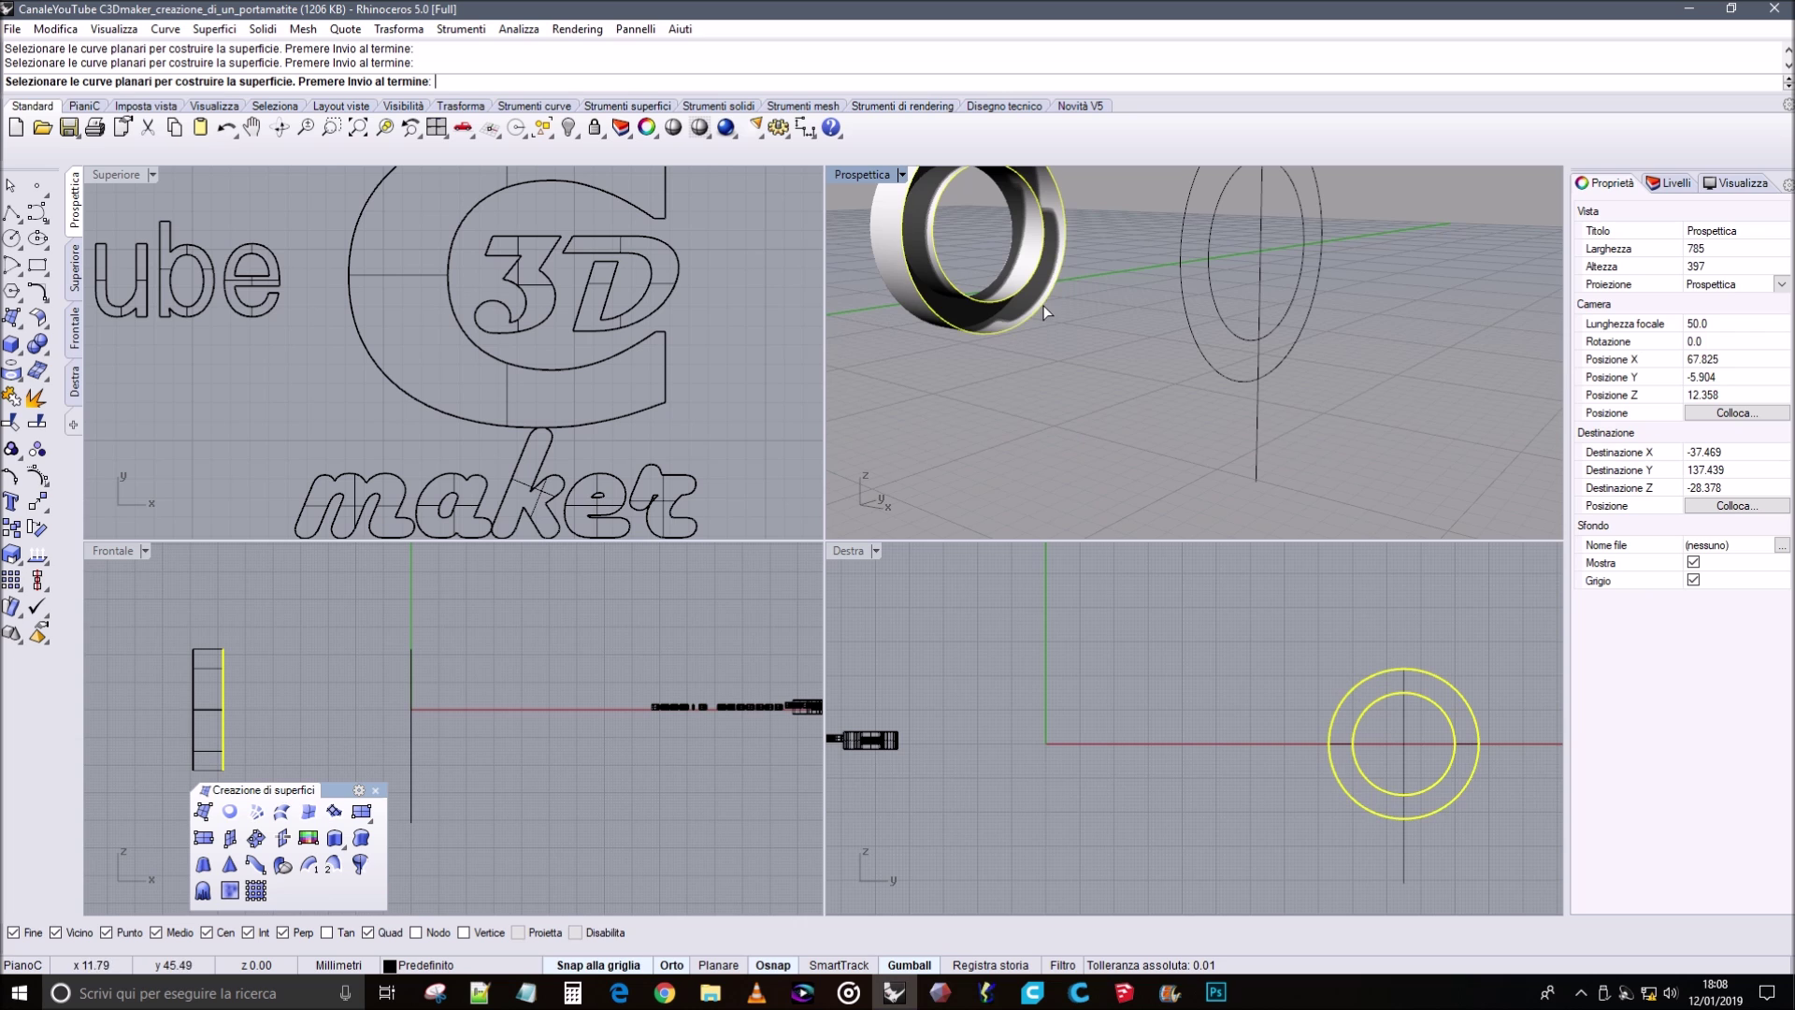
{"action": "right_click_drag", "start_coordinate": [989, 256], "coordinate": [1012, 317]}
{"action": "scroll", "coordinate": [933, 217], "scroll_direction": "down", "scroll_amount": 3}
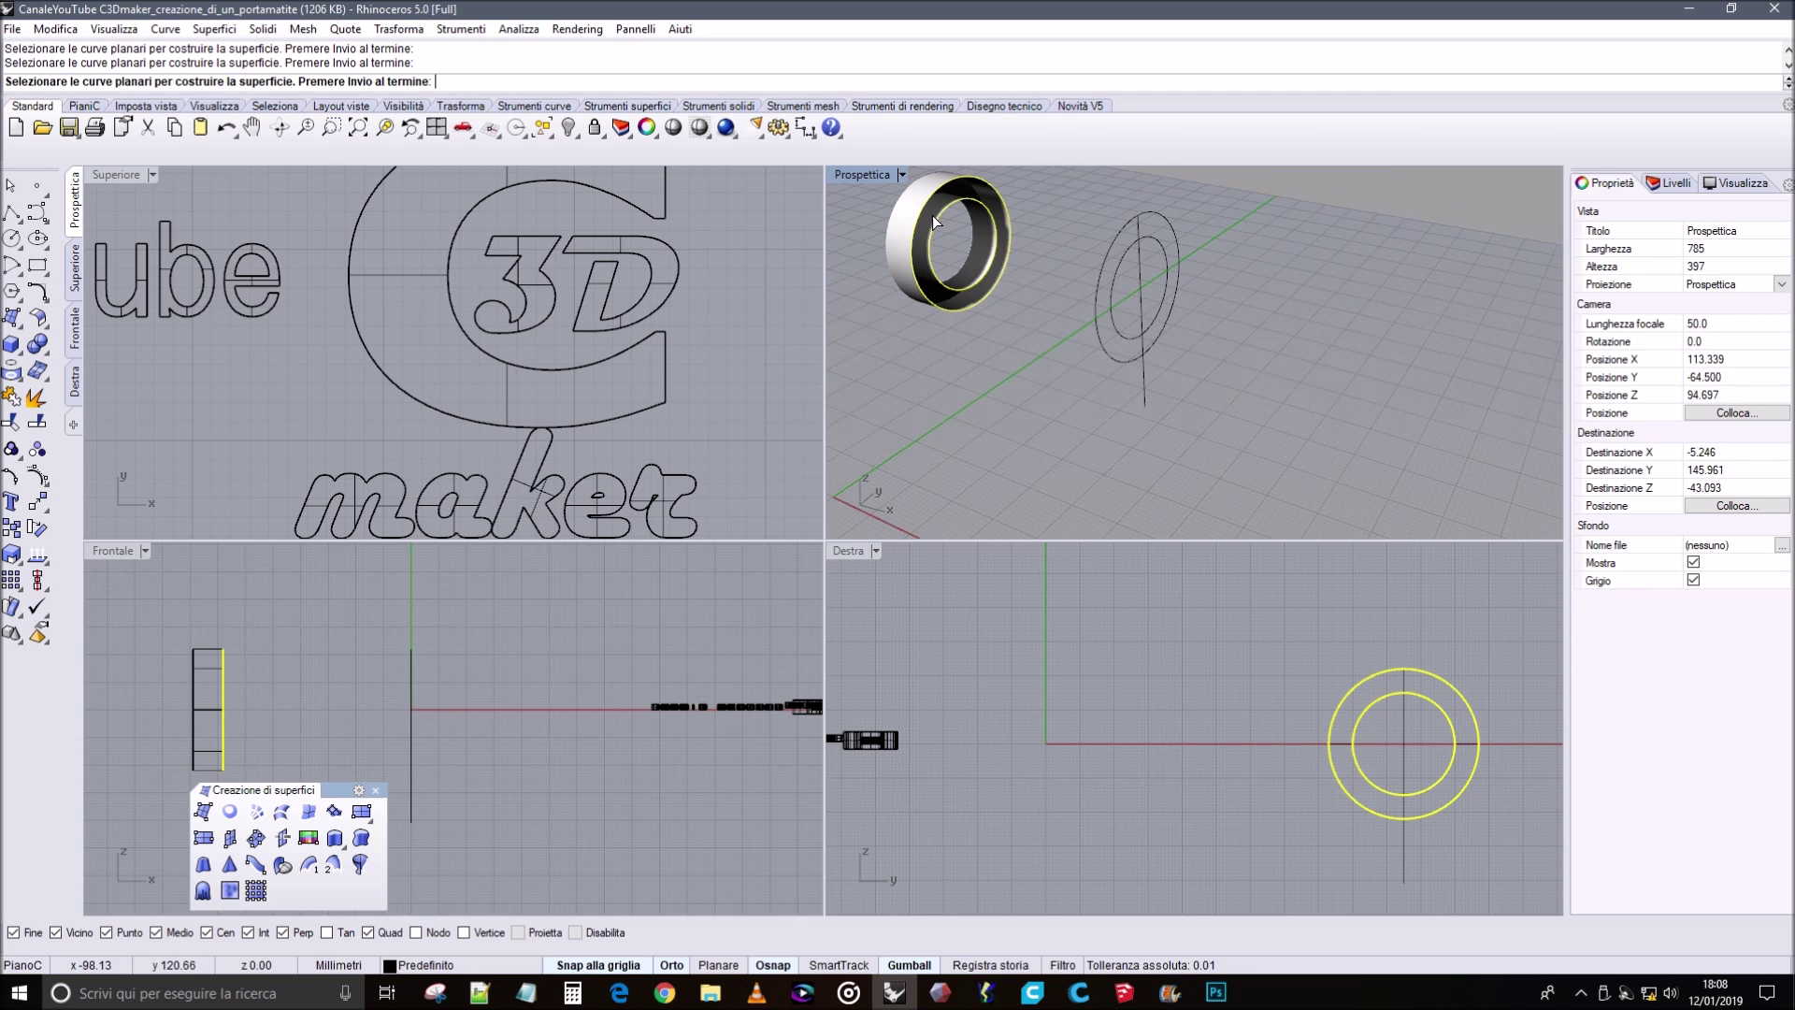
{"action": "left_click", "coordinate": [949, 194], "text": "ctrl"}
{"action": "key", "text": "Return"}
Join the planar surface with the ring and check the object type of the joined result.
{"action": "right_click_drag", "start_coordinate": [954, 206], "coordinate": [1056, 240]}
{"action": "left_click_drag", "start_coordinate": [1009, 373], "coordinate": [873, 251]}
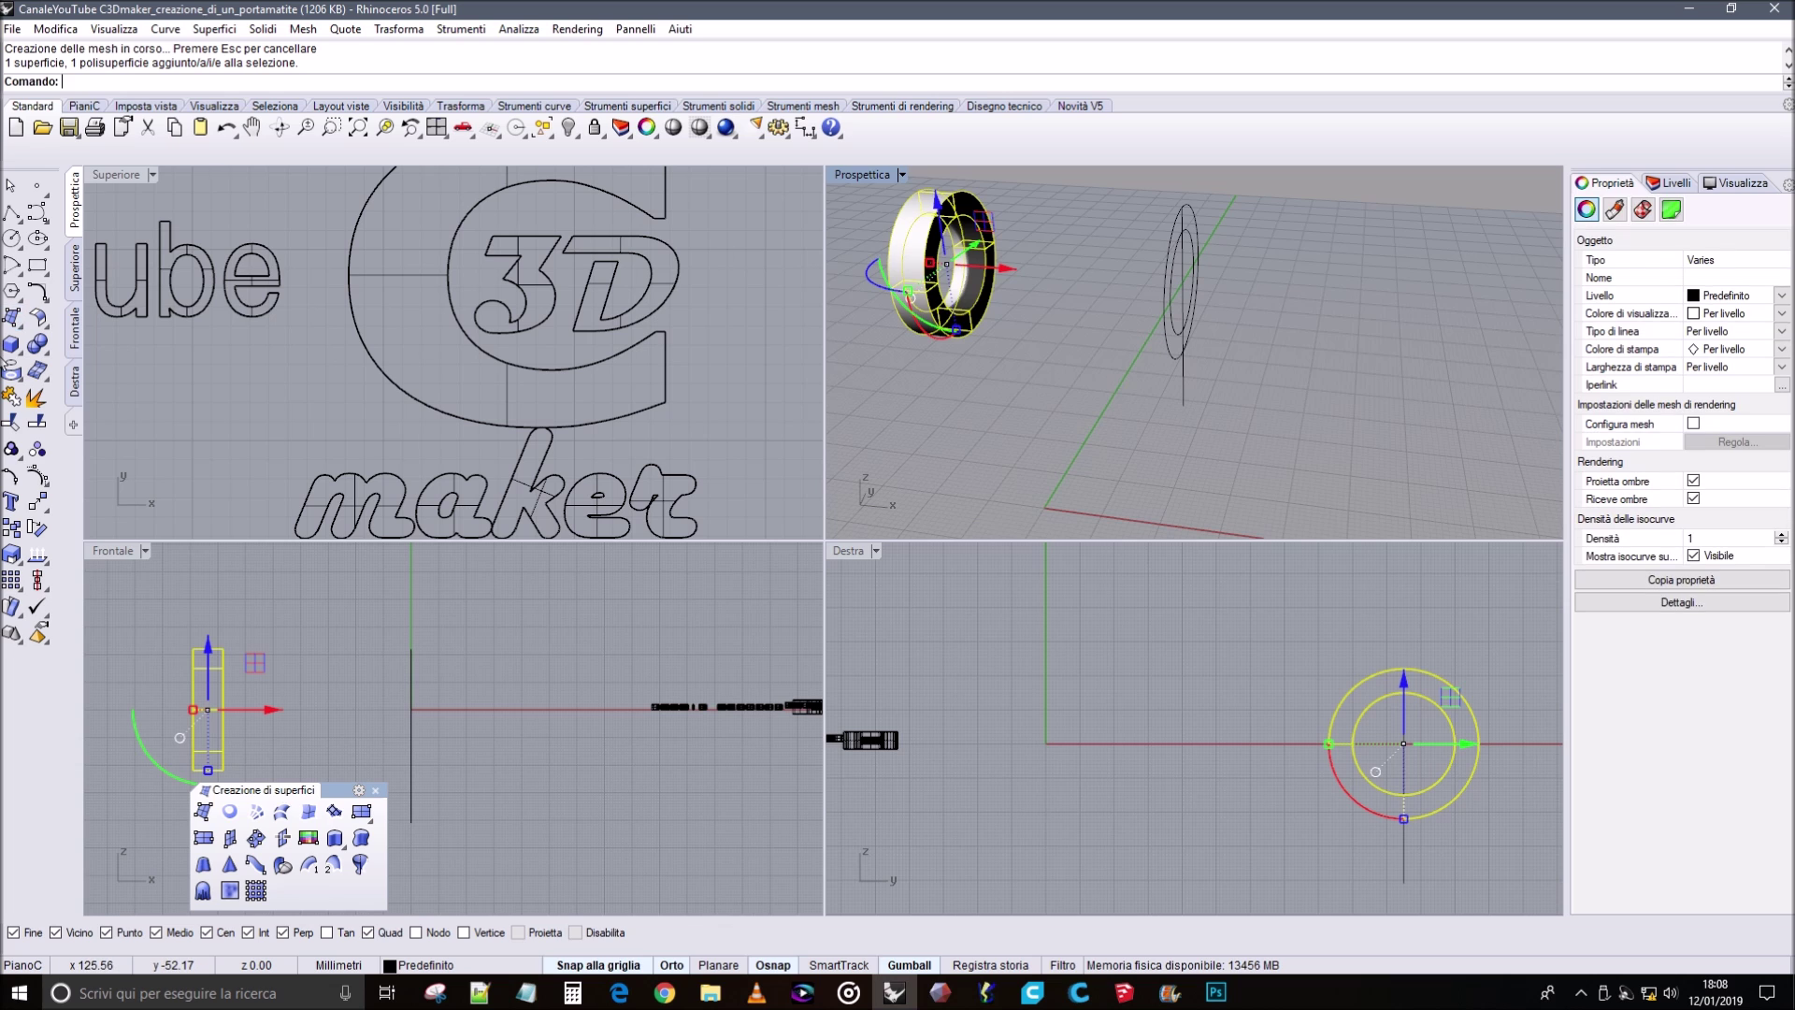
{"action": "left_click", "coordinate": [10, 400]}
{"action": "left_click", "coordinate": [986, 309]}
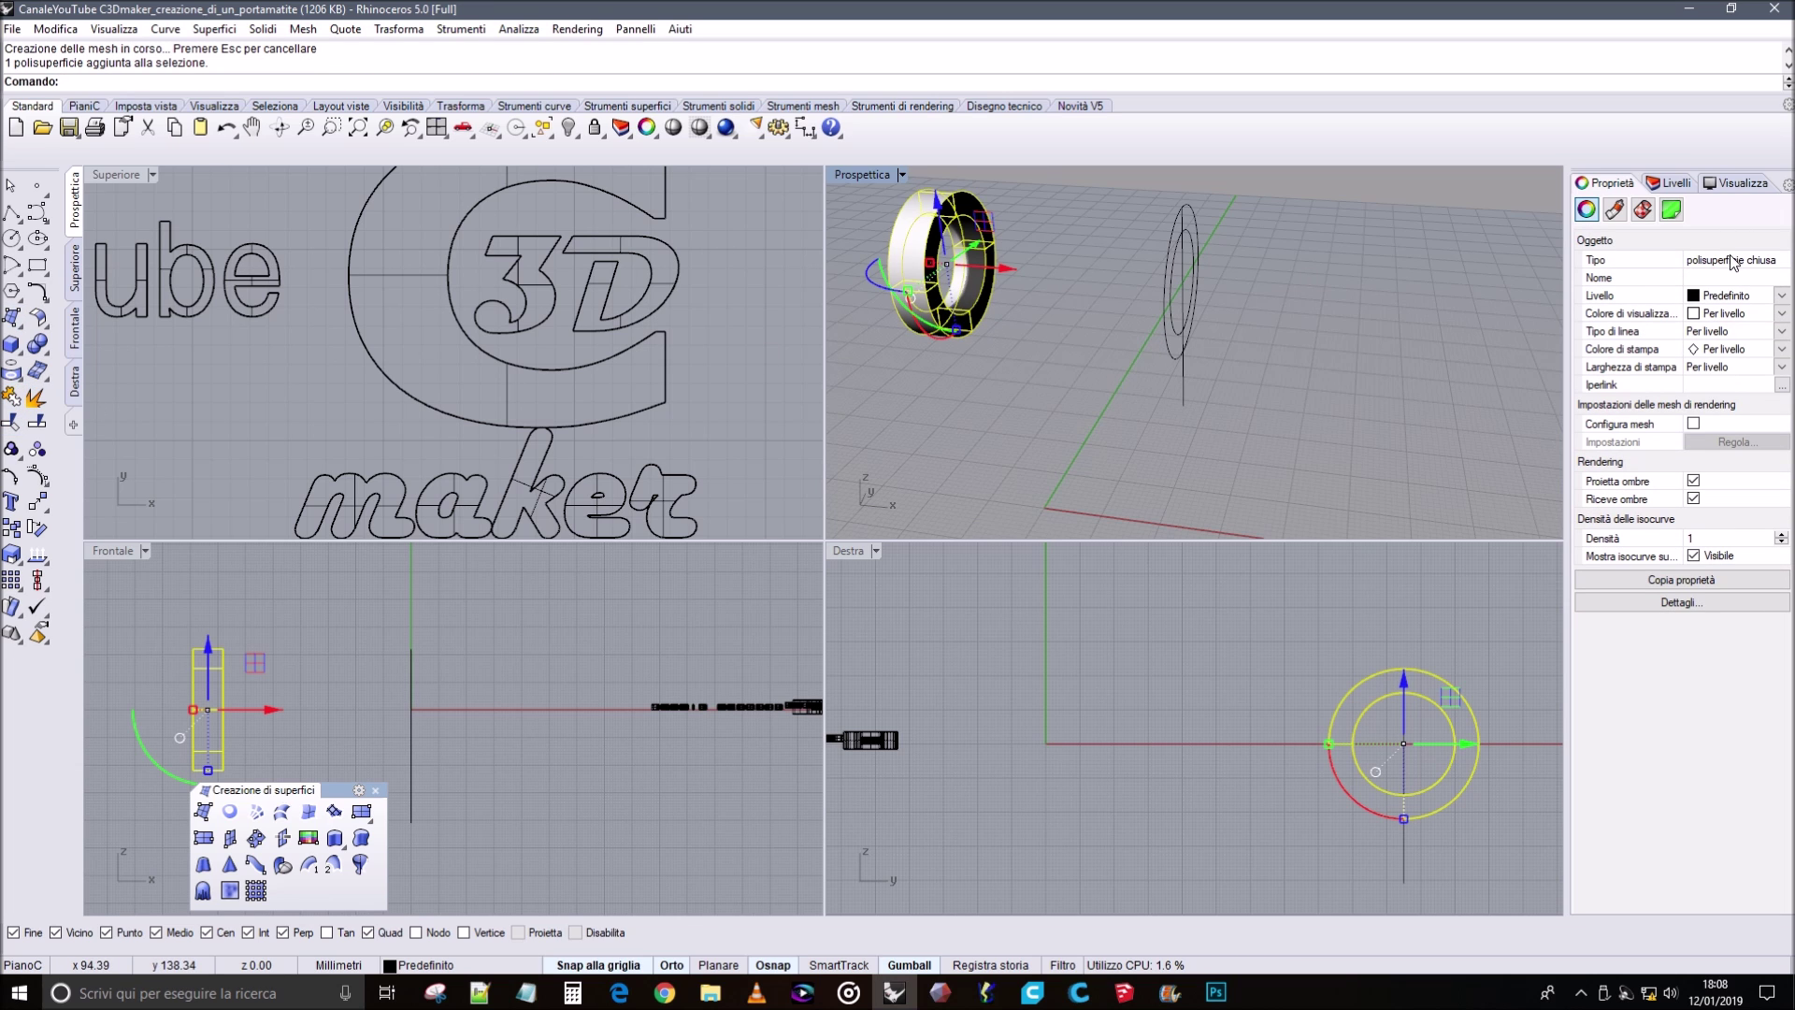
{"action": "left_click", "coordinate": [1062, 378]}
{"action": "mouse_move", "coordinate": [1045, 351]}
{"action": "right_mouse_down"}
{"action": "mouse_move", "coordinate": [1154, 332]}
{"action": "mouse_move", "coordinate": [1071, 359]}
{"action": "right_mouse_up"}
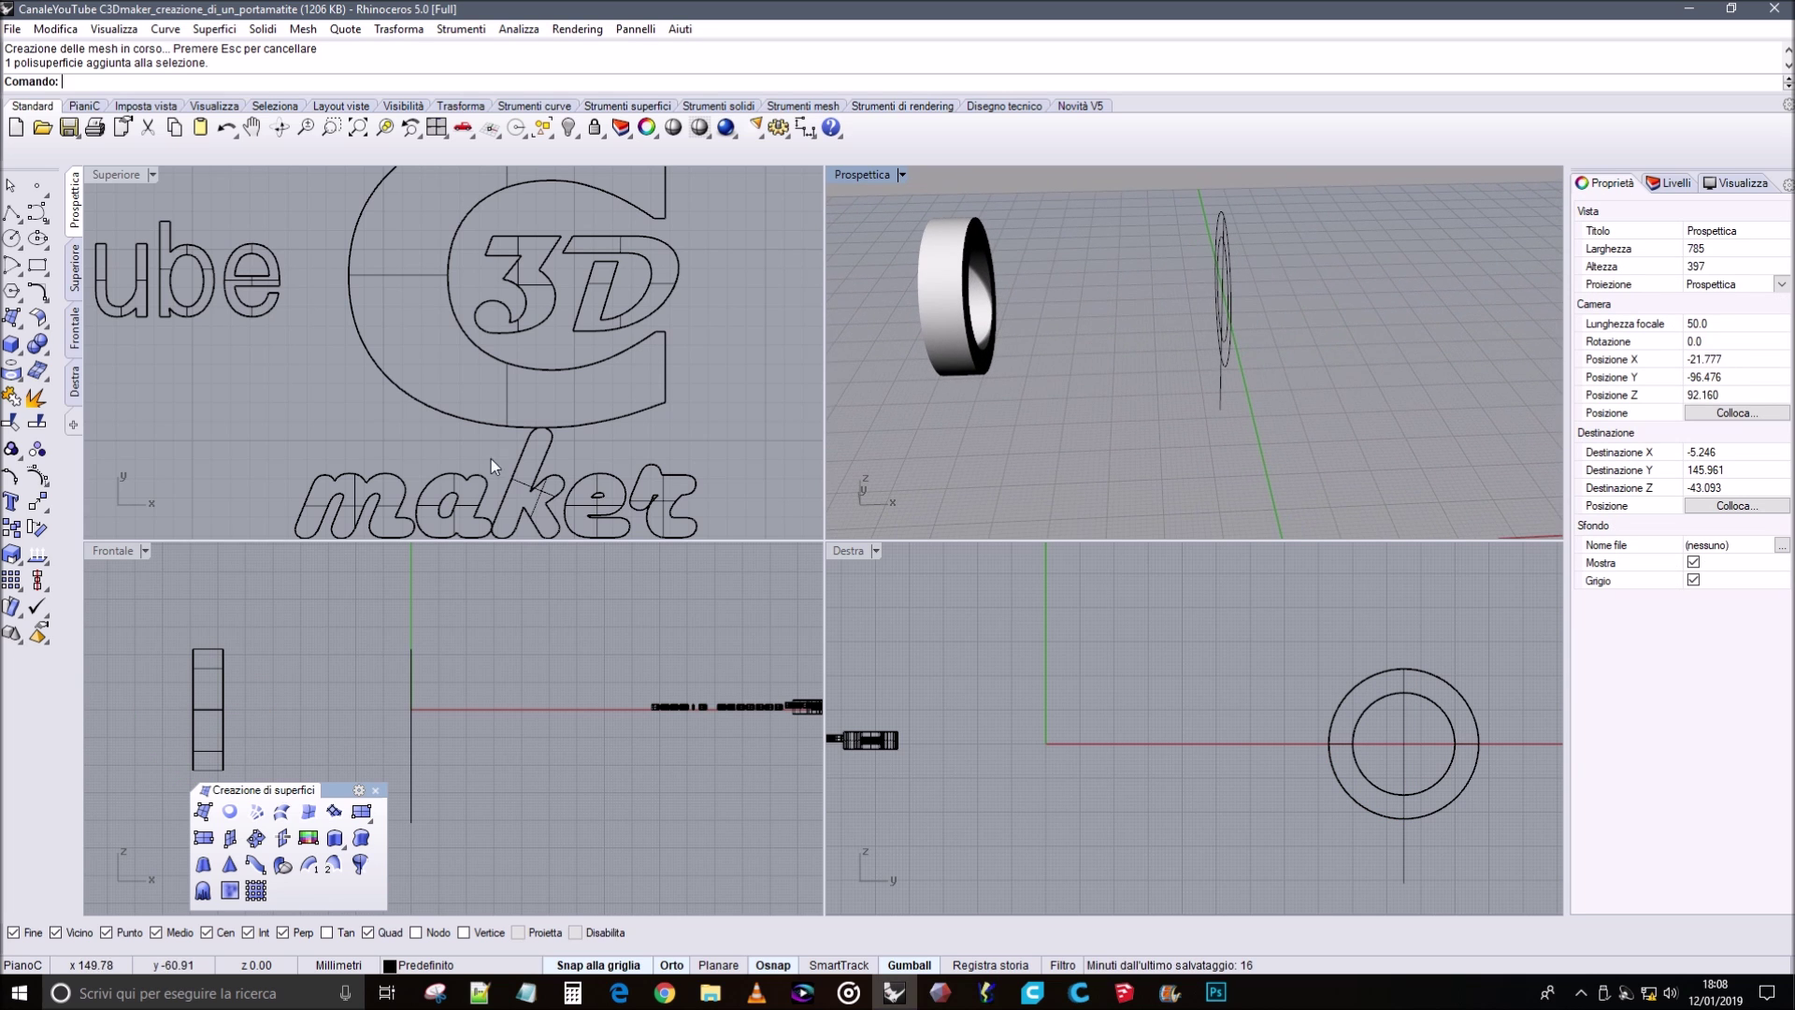
Mirror the closed ring across a vertical plane through the two concentric circles to create a matching ring on the opposite side.
{"action": "left_click", "coordinate": [43, 506]}
{"action": "left_click", "coordinate": [202, 526]}
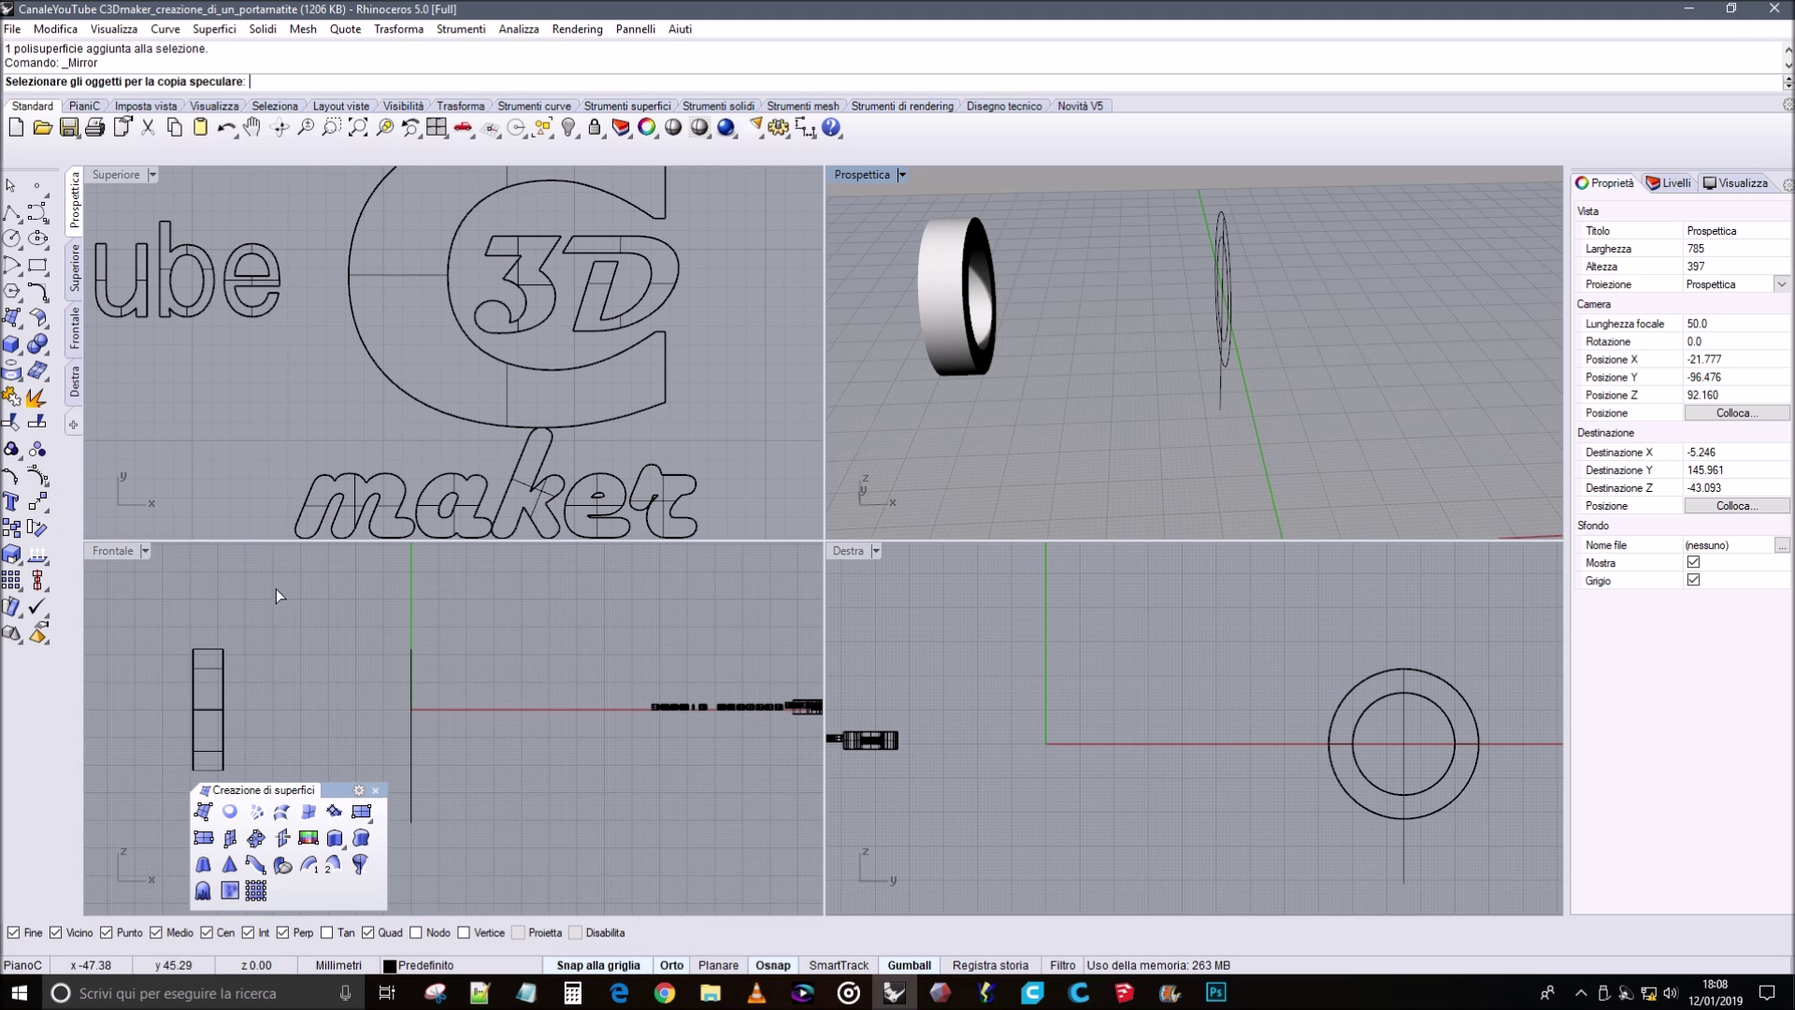
{"action": "left_click", "coordinate": [217, 657]}
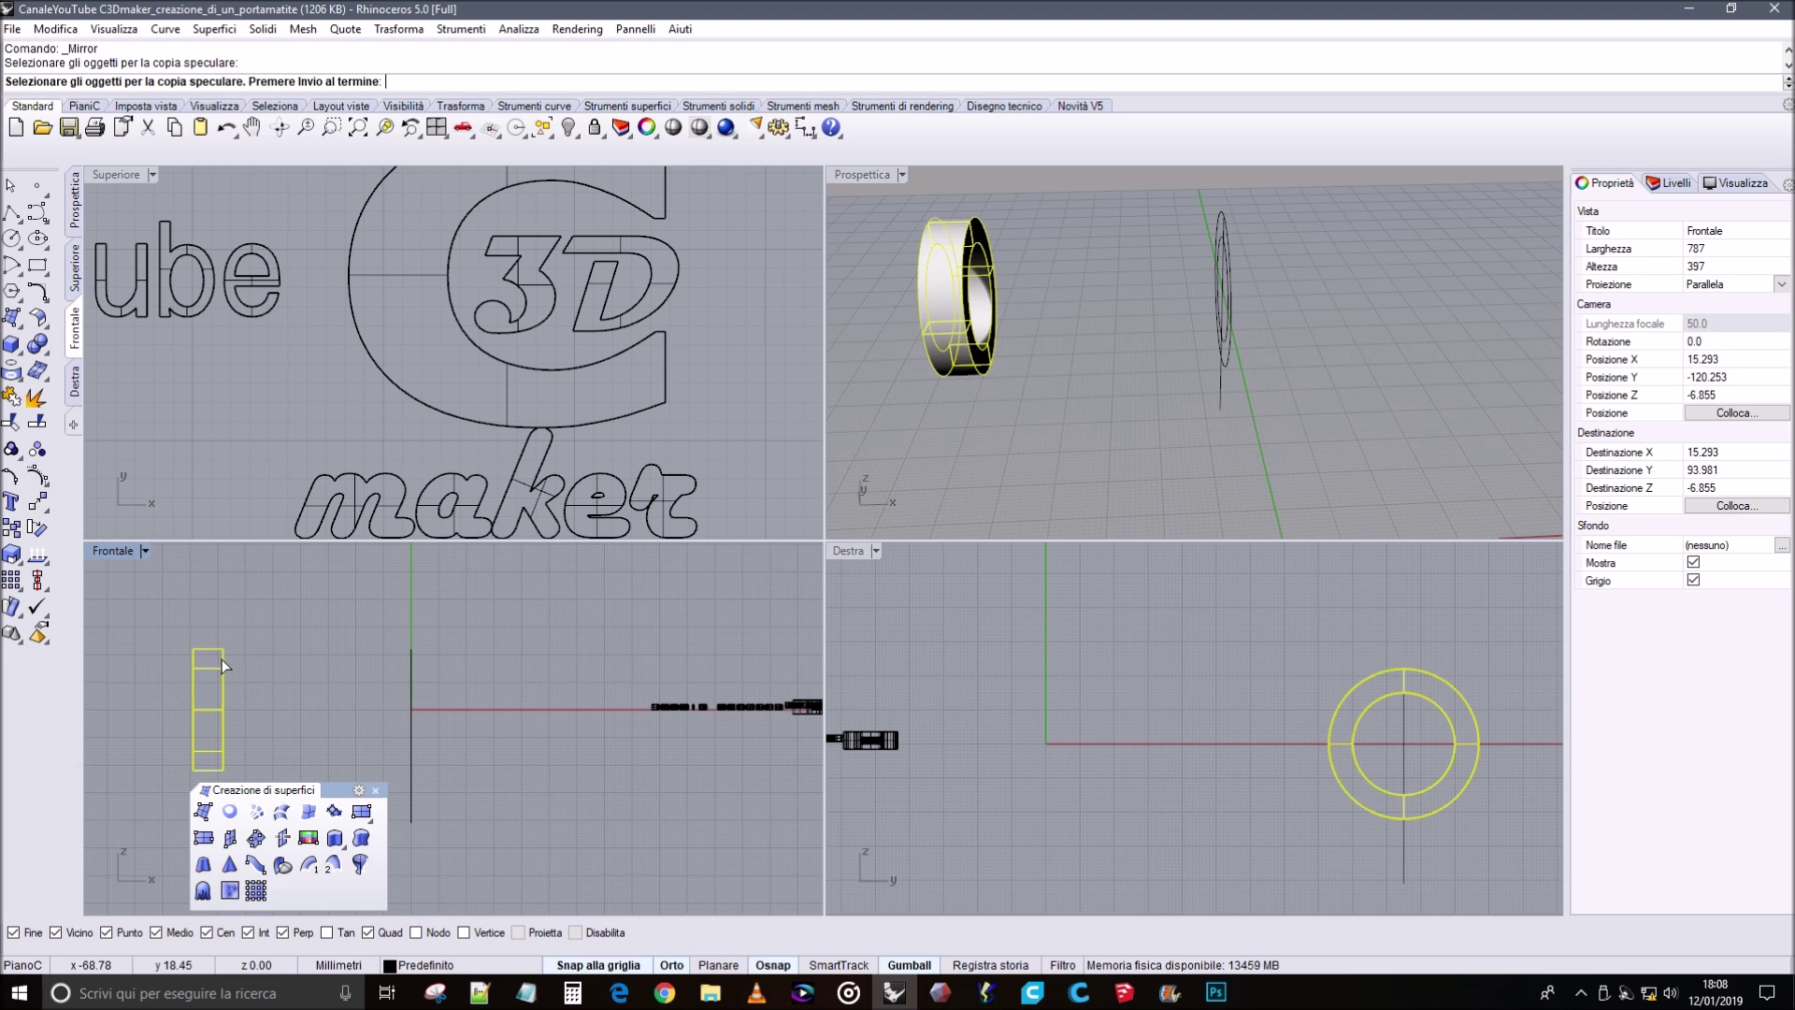
{"action": "key", "text": "Return"}
{"action": "left_click", "coordinate": [411, 648]}
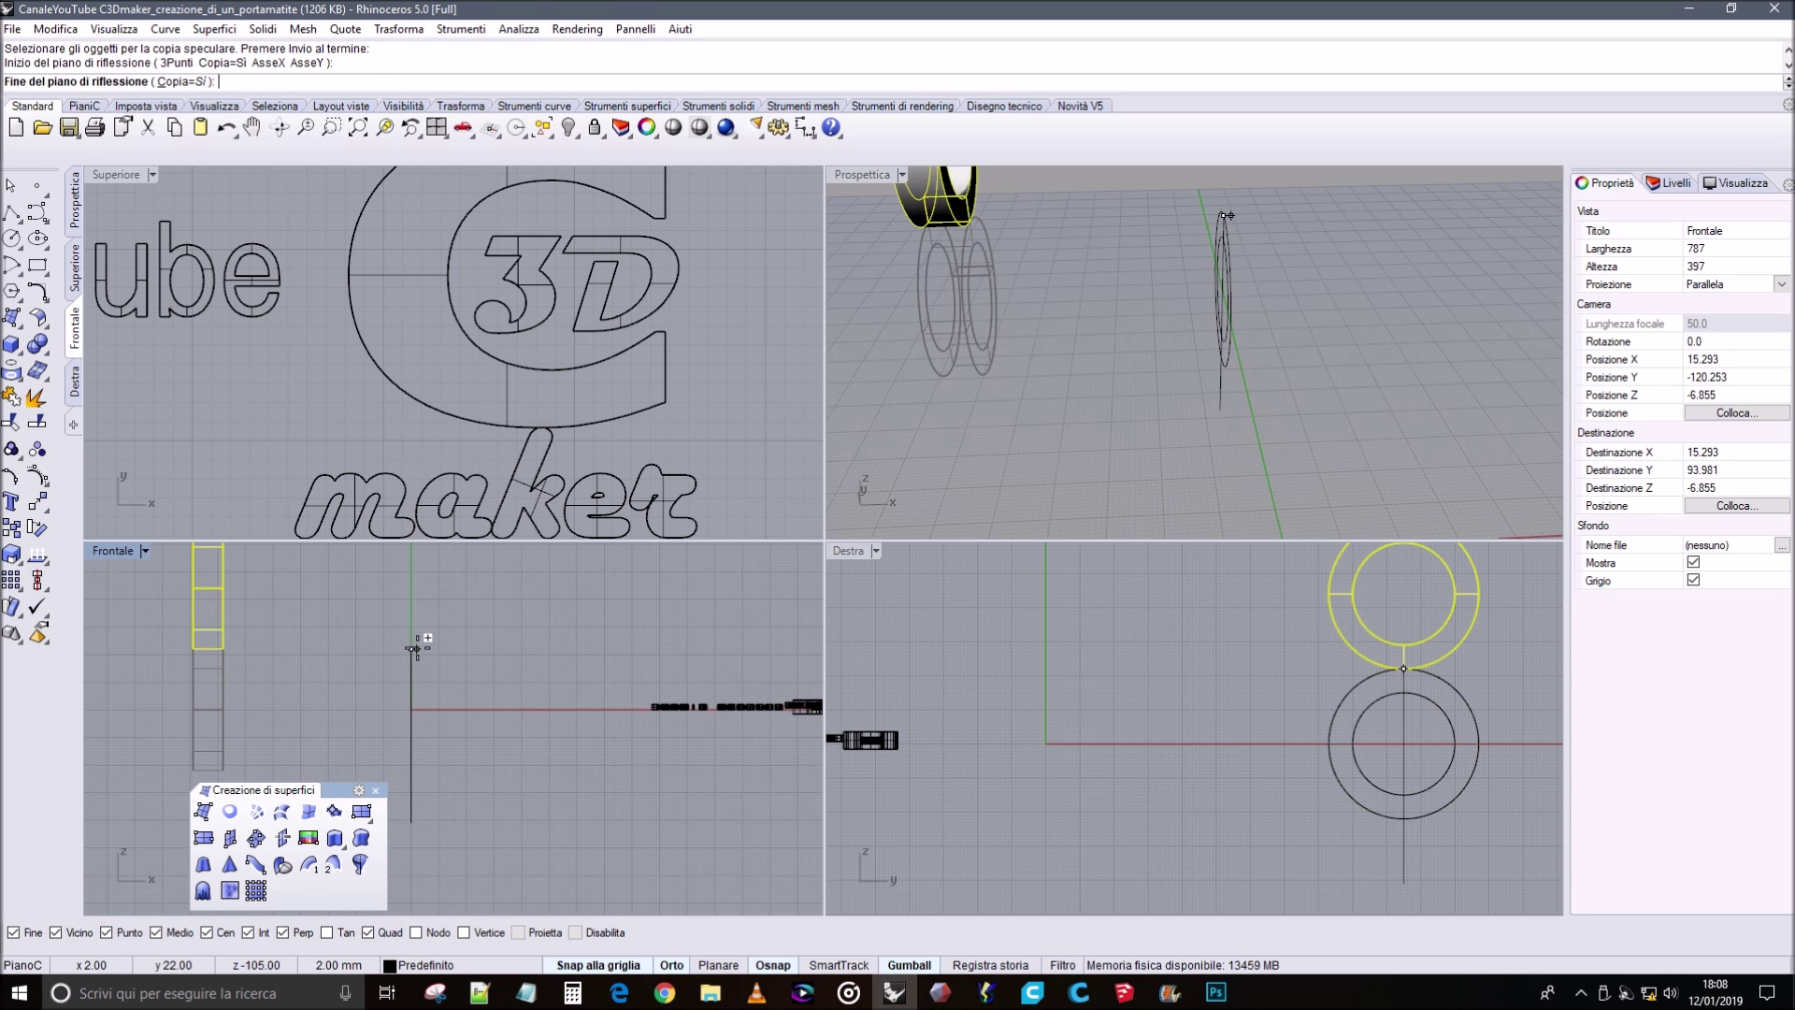
{"action": "left_click", "coordinate": [443, 730]}
Delete the leftover vertical line extending below the two concentric circles between the rings.
{"action": "right_click_drag", "start_coordinate": [1277, 390], "coordinate": [1131, 294]}
{"action": "right_click_drag", "start_coordinate": [1047, 338], "coordinate": [1137, 393]}
{"action": "left_click", "coordinate": [1208, 376]}
{"action": "key", "text": "Delete"}
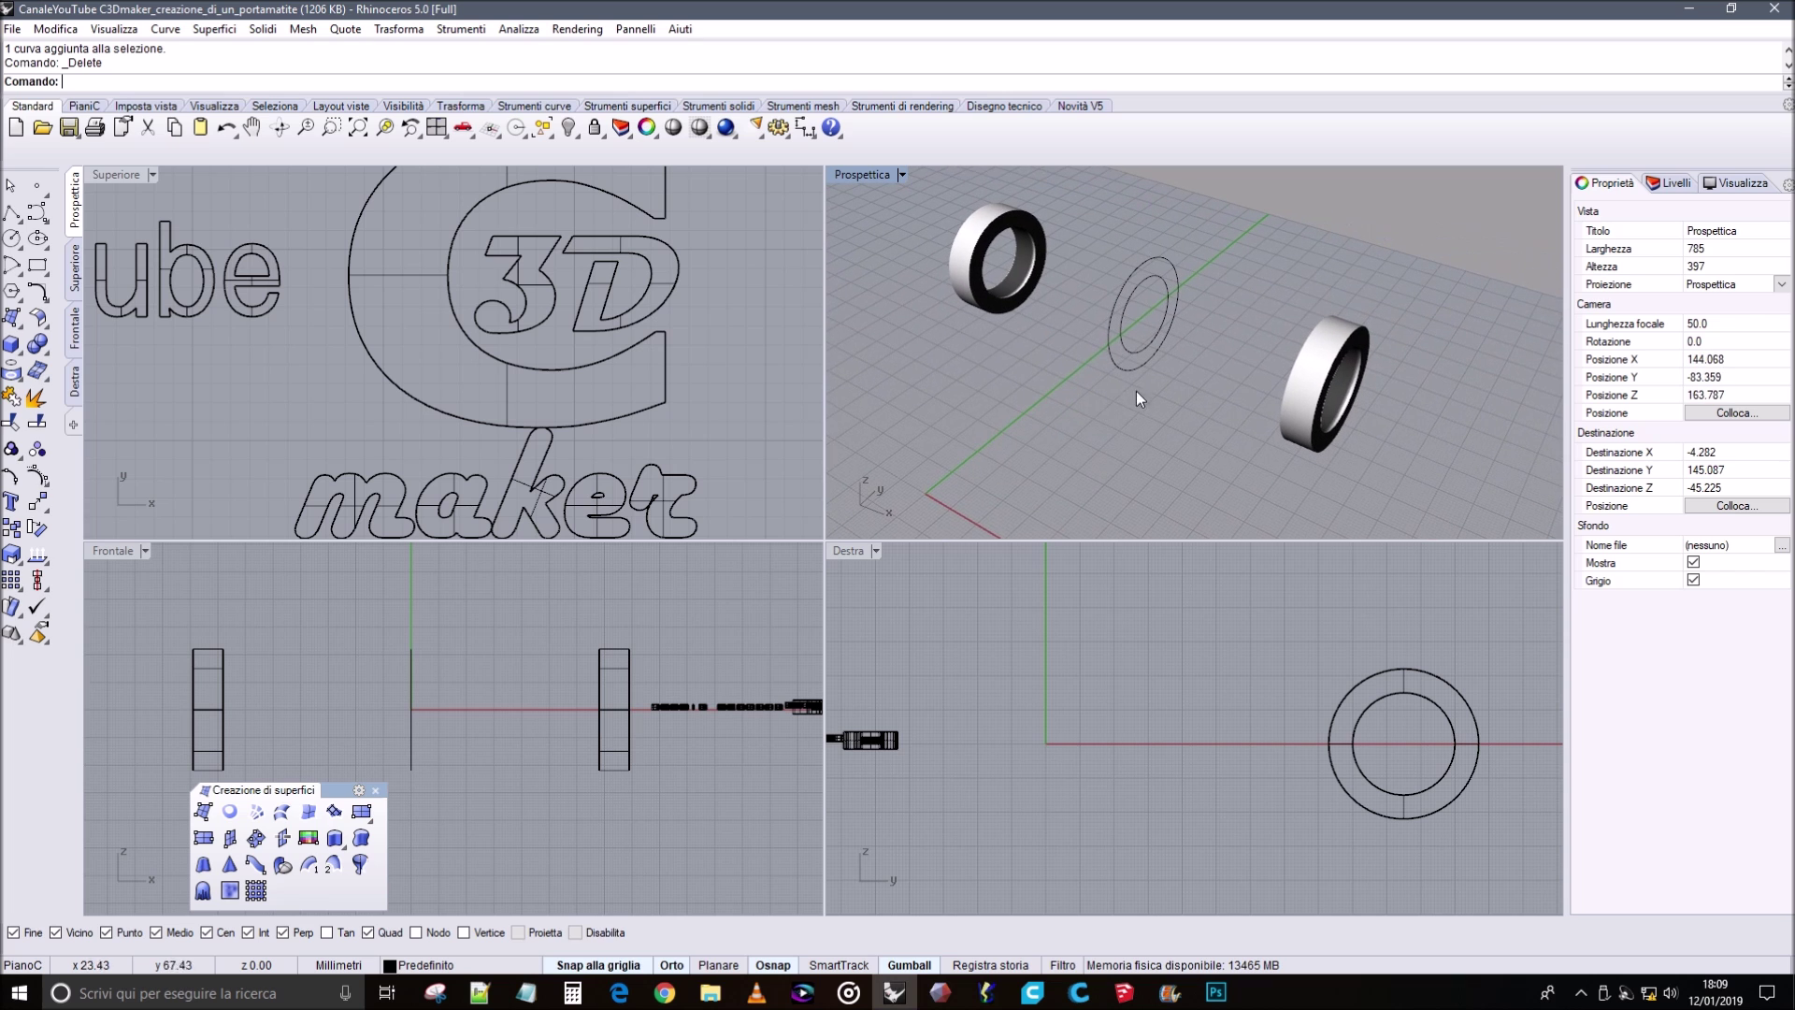
Measure the length of the outer circle between the rings with the Lunghezza command.
{"action": "left_click", "coordinate": [1173, 271]}
{"action": "type", "text": "Lunghezza"}
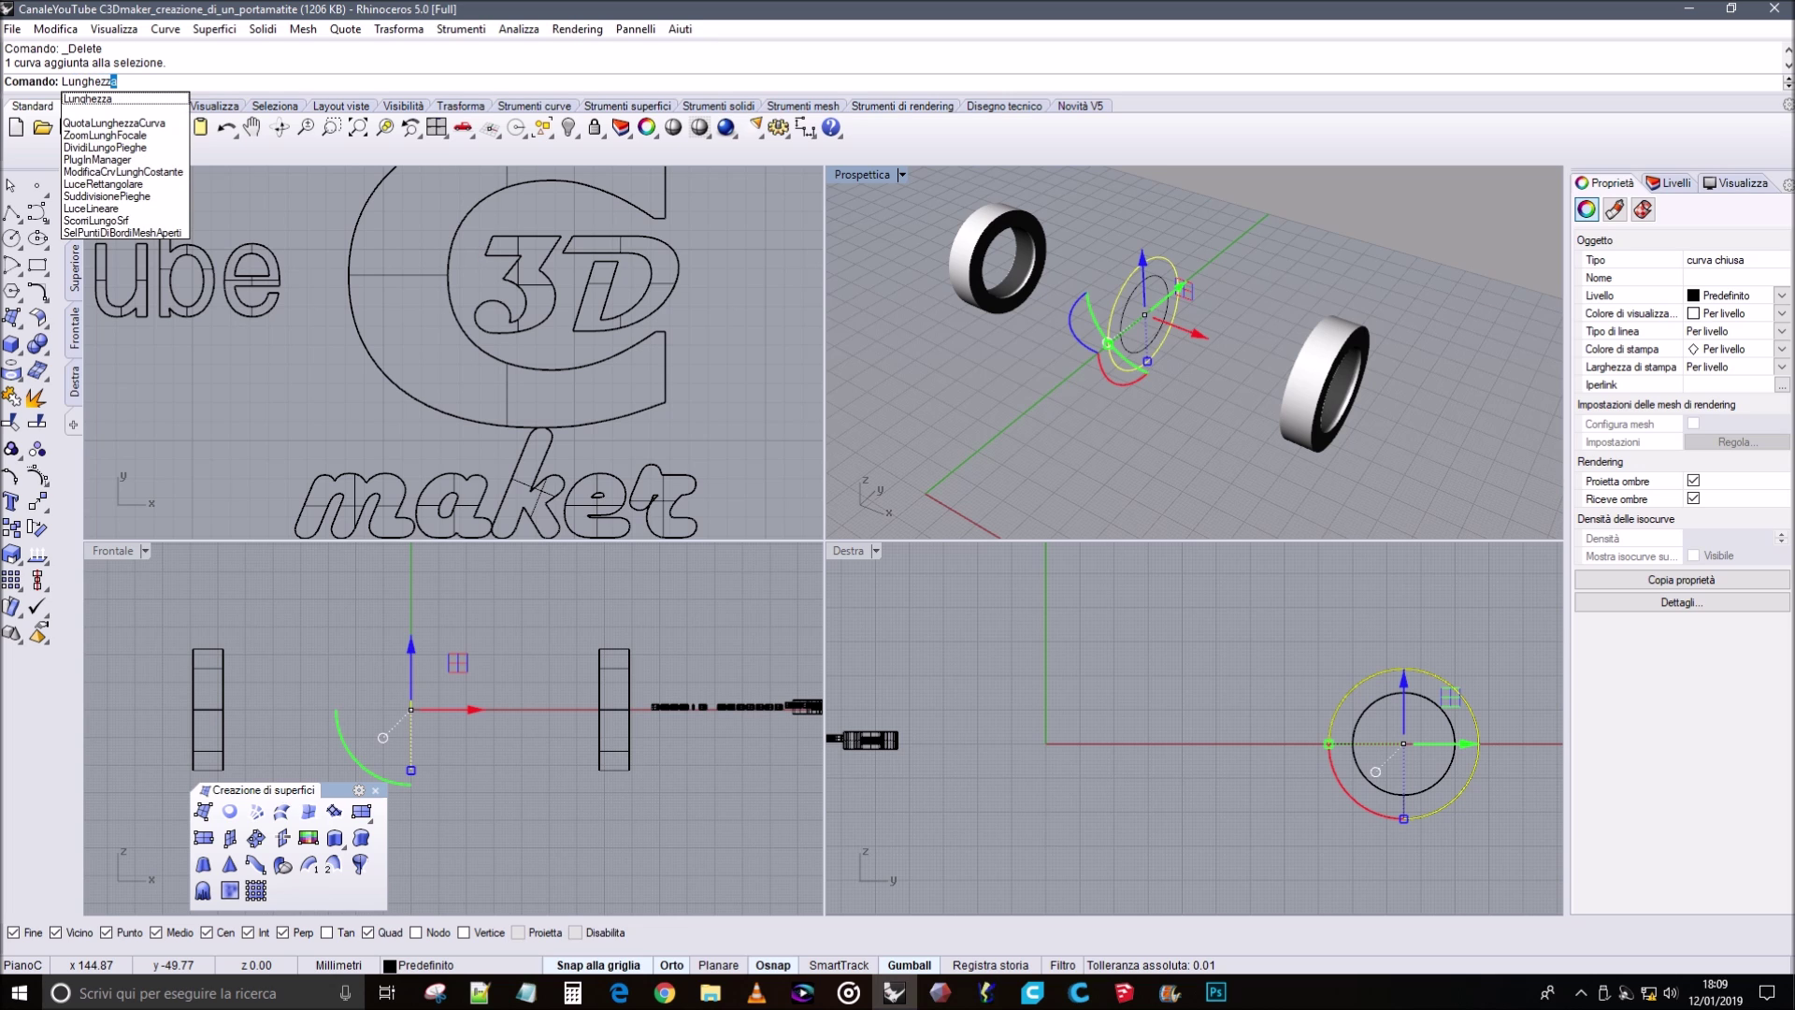
{"action": "key", "text": "Return"}
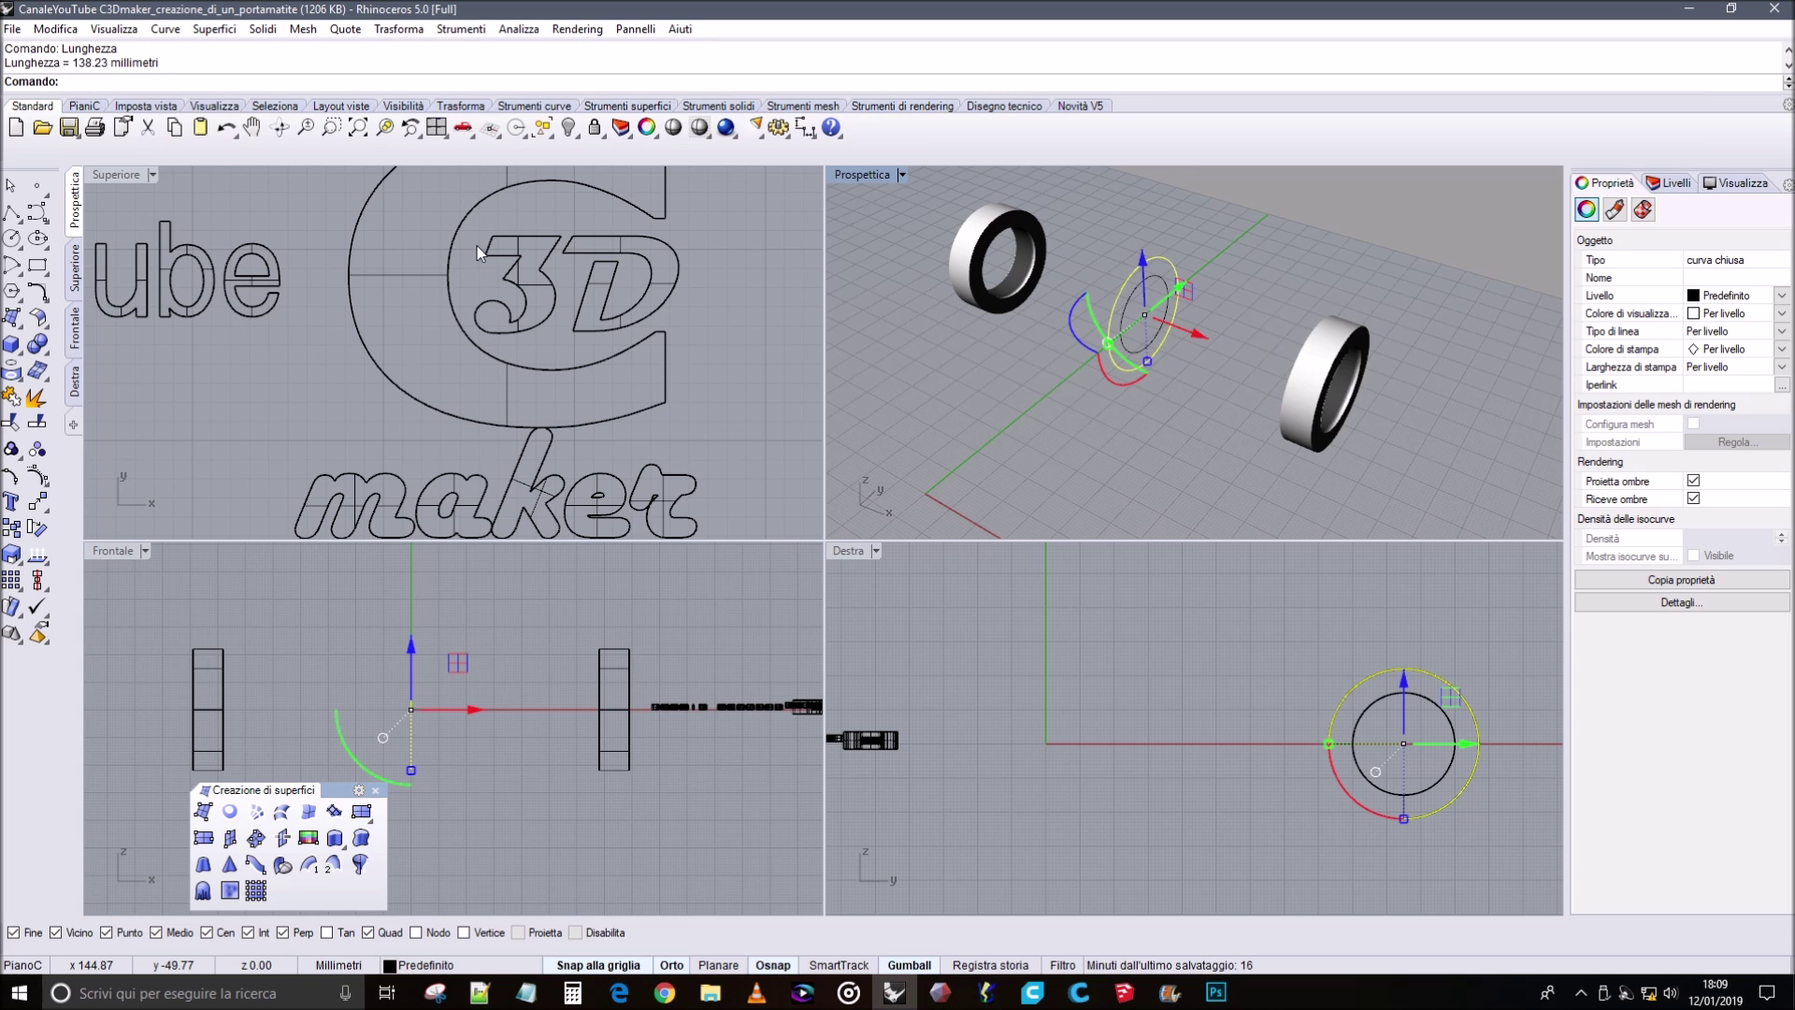
Move both rings and the two concentric circles together along the Y axis to near the origin.
{"action": "right_click_drag", "start_coordinate": [928, 344], "coordinate": [1078, 343]}
{"action": "scroll", "coordinate": [1094, 359], "scroll_direction": "down", "scroll_amount": 8}
{"action": "scroll", "coordinate": [1097, 362], "scroll_direction": "up", "scroll_amount": 8}
{"action": "left_click_drag", "start_coordinate": [963, 266], "coordinate": [1299, 445]}
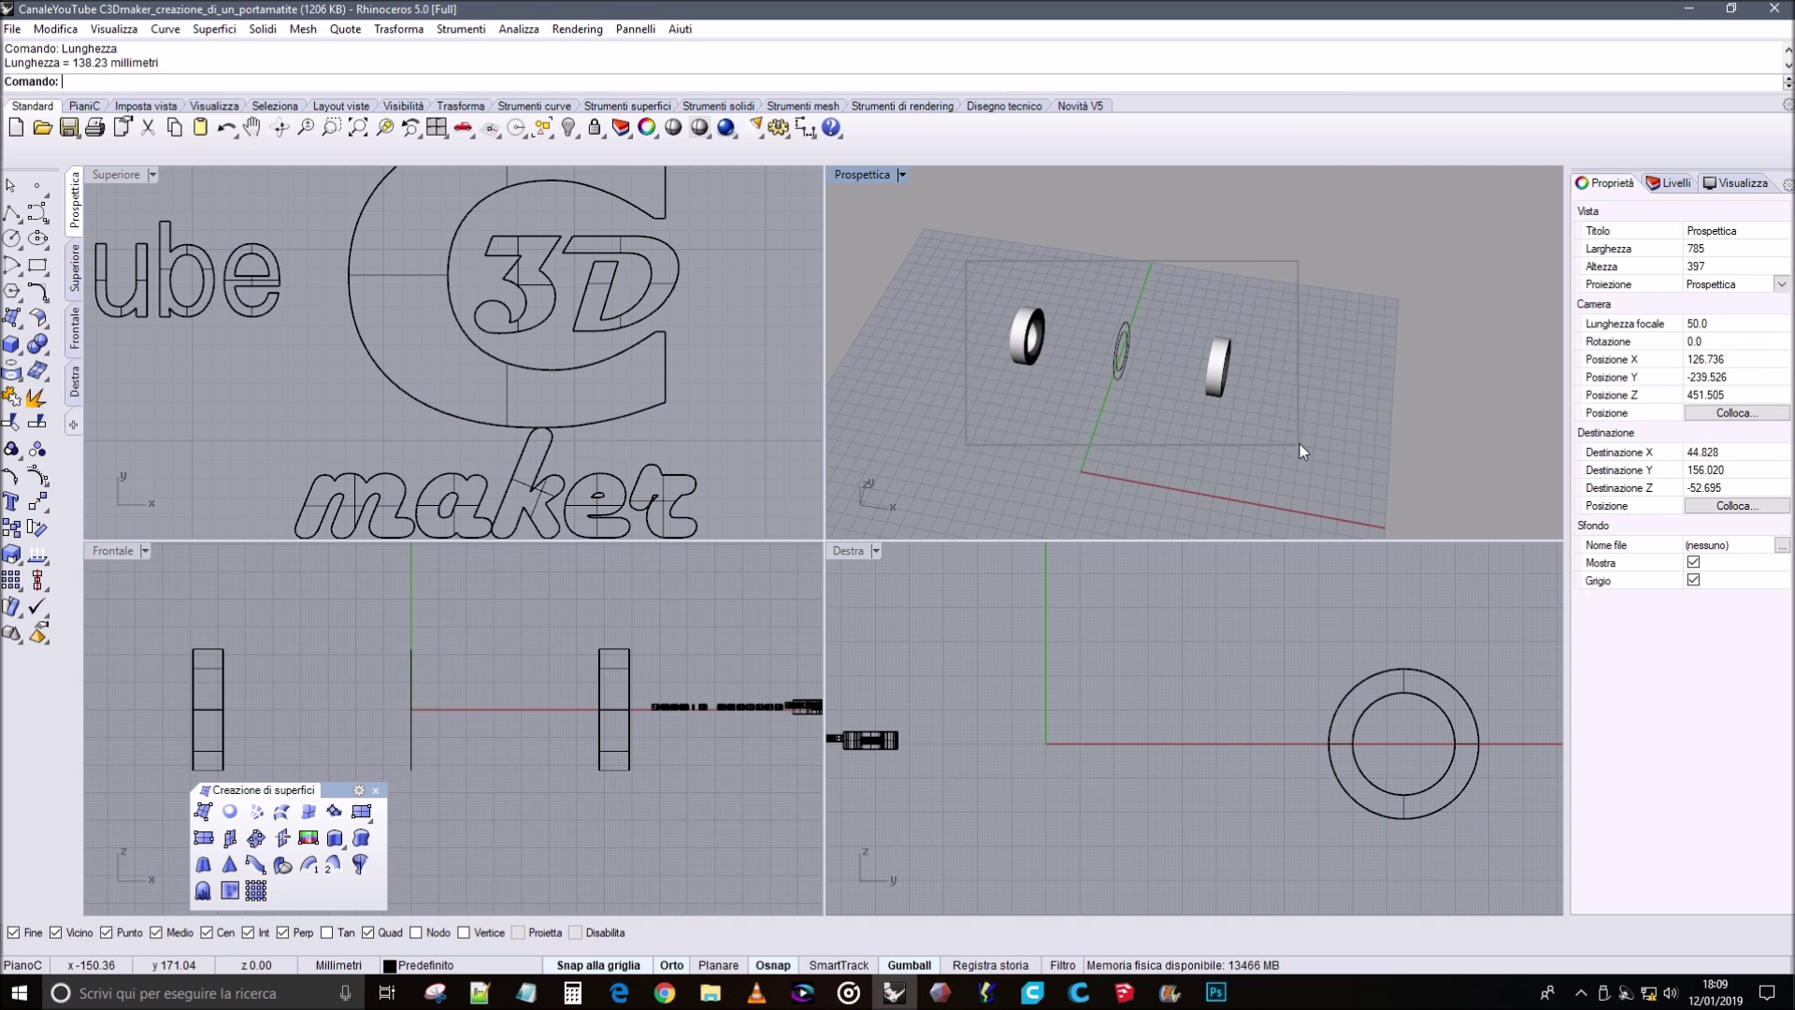
{"action": "left_click_drag", "start_coordinate": [1143, 305], "coordinate": [1124, 409]}
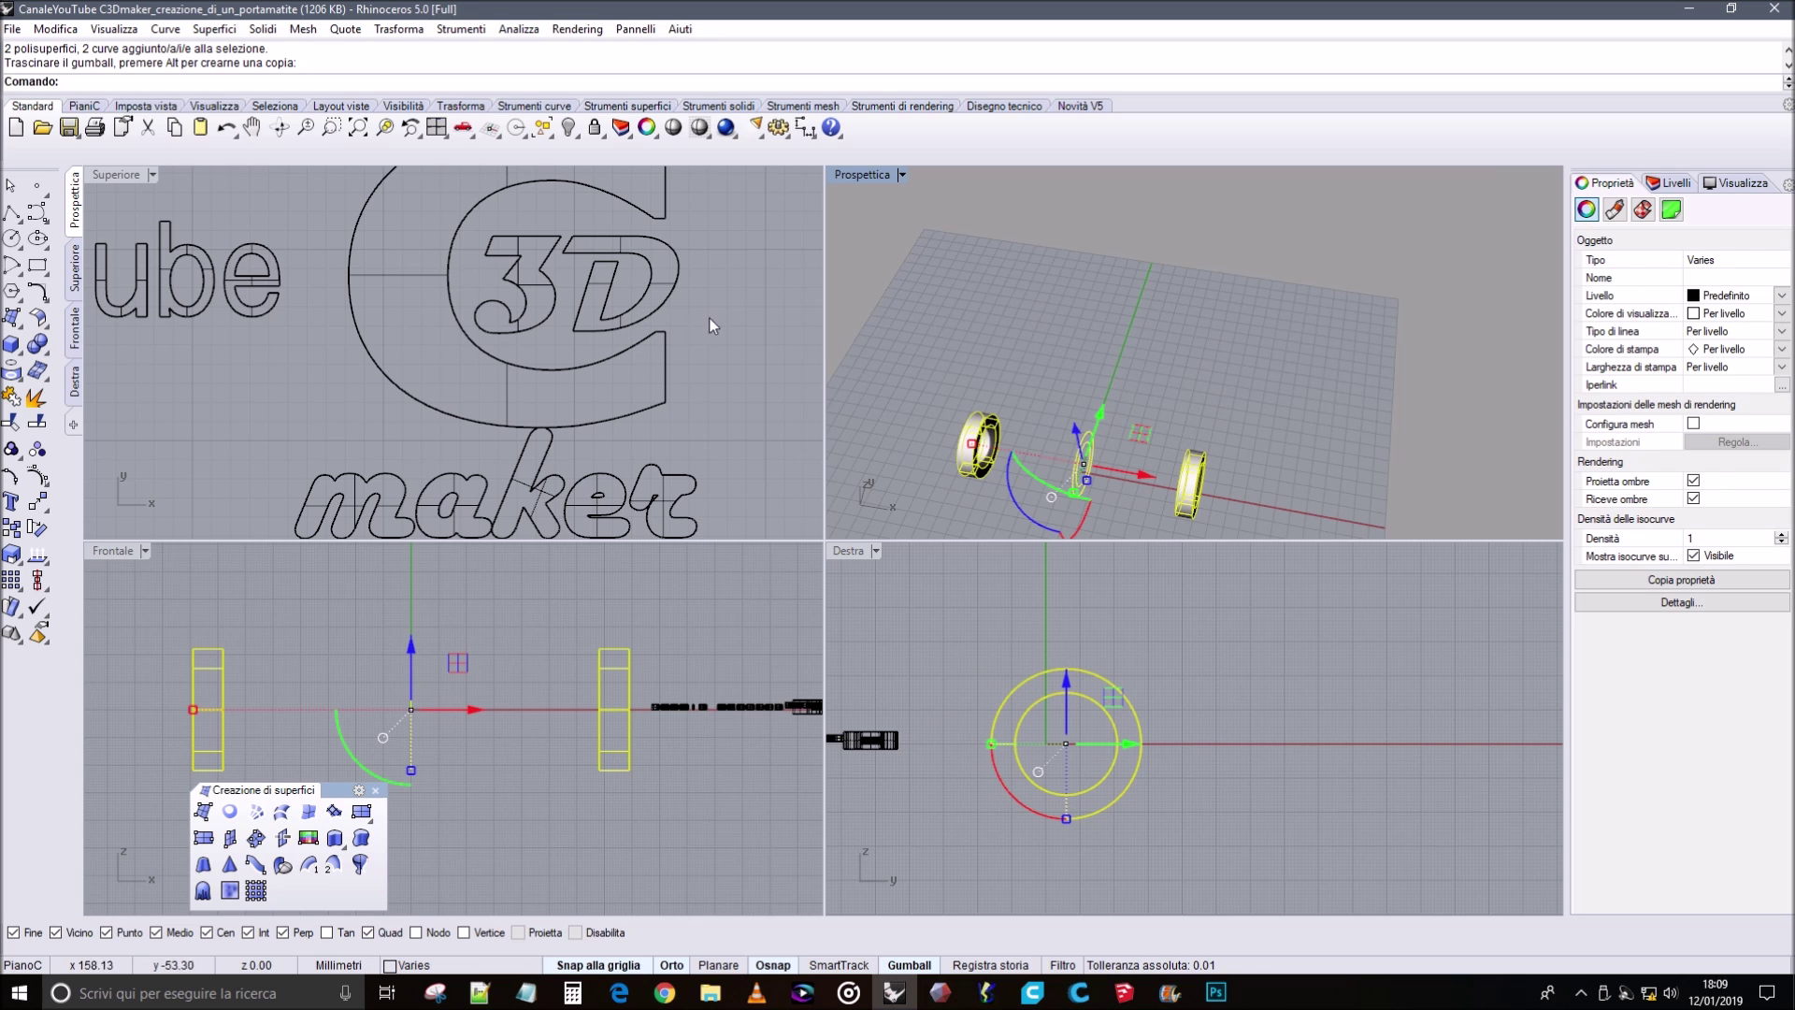
{"action": "left_click", "coordinate": [866, 340]}
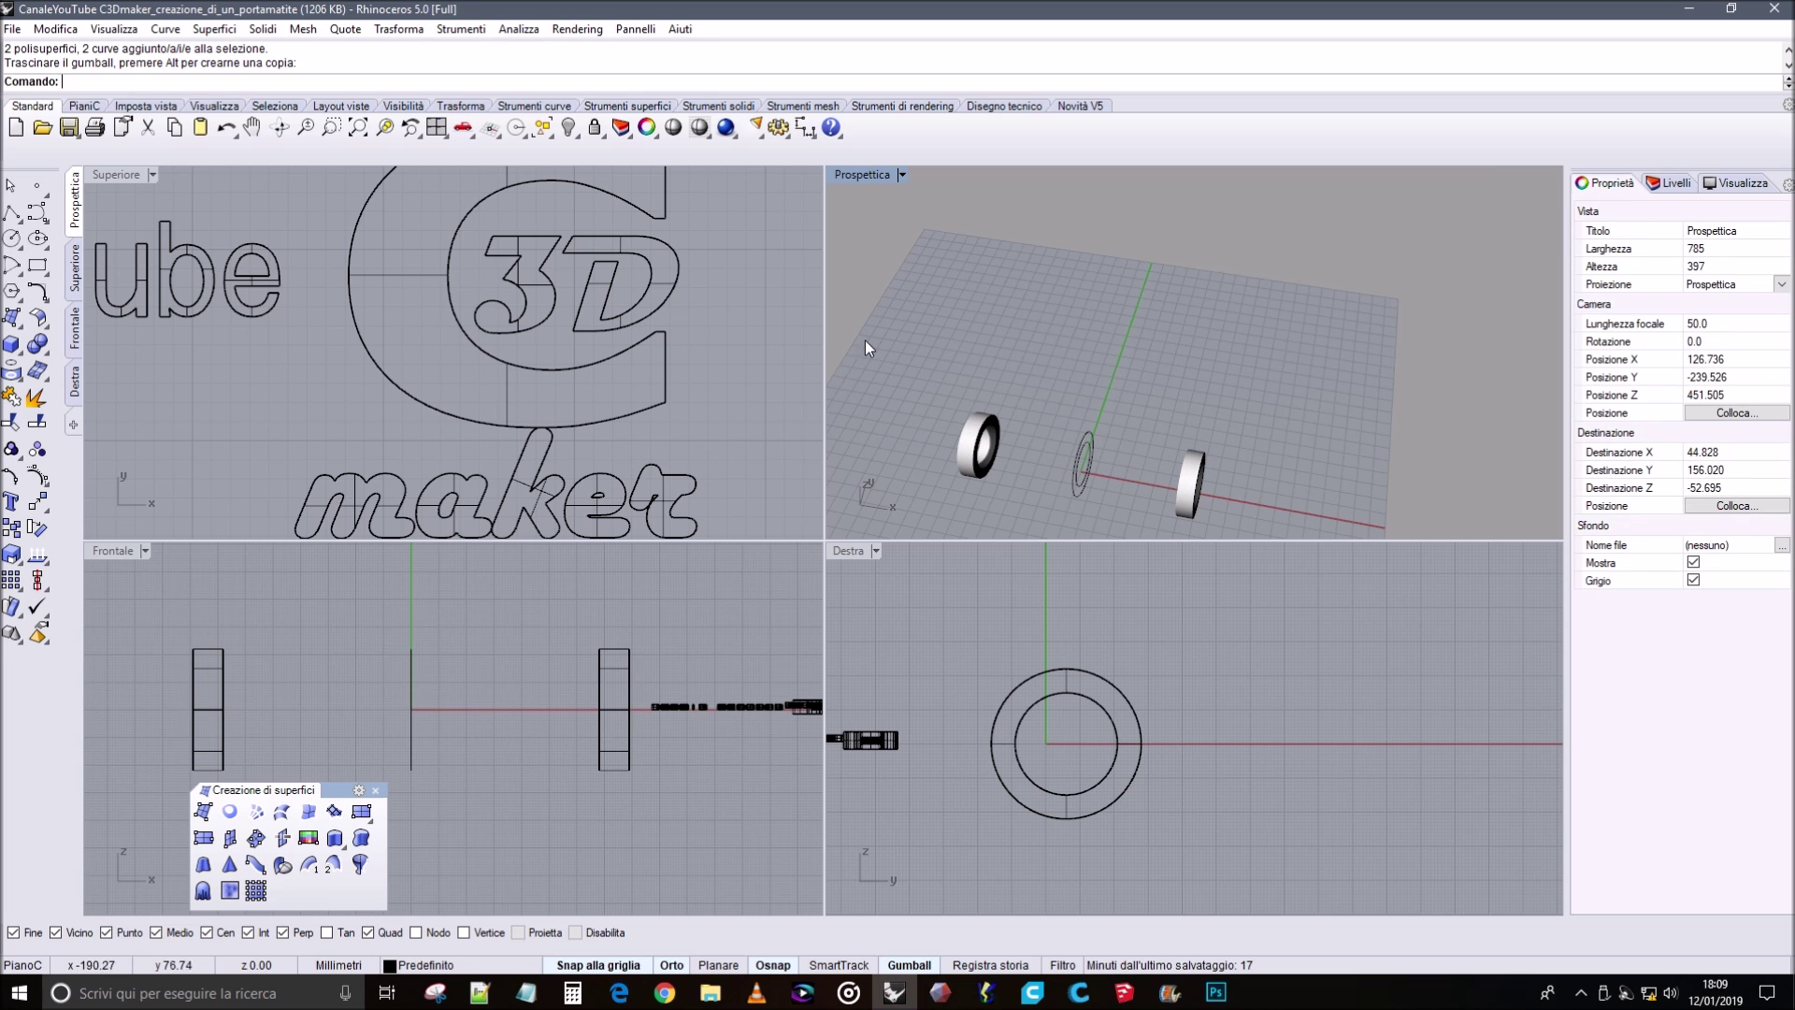
Measure the outer circle's length again at its new location near the origin.
{"action": "left_click", "coordinate": [11, 217]}
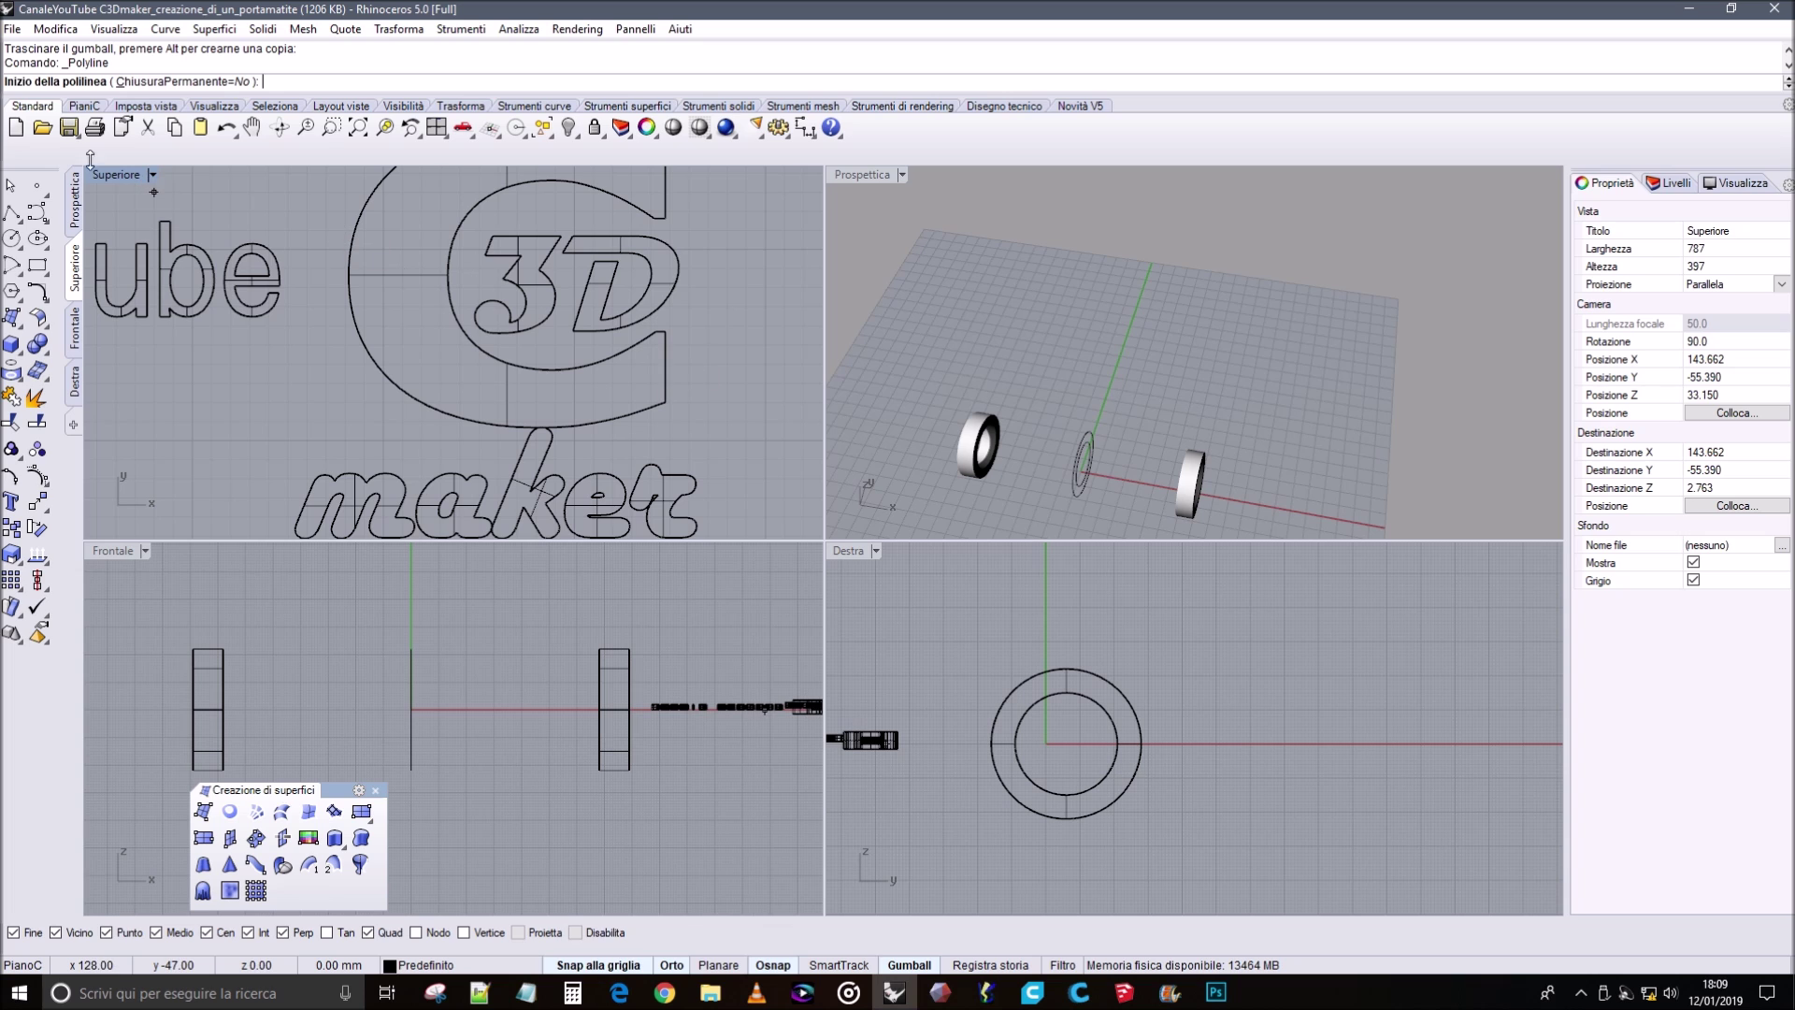
{"action": "left_click", "coordinate": [12, 187]}
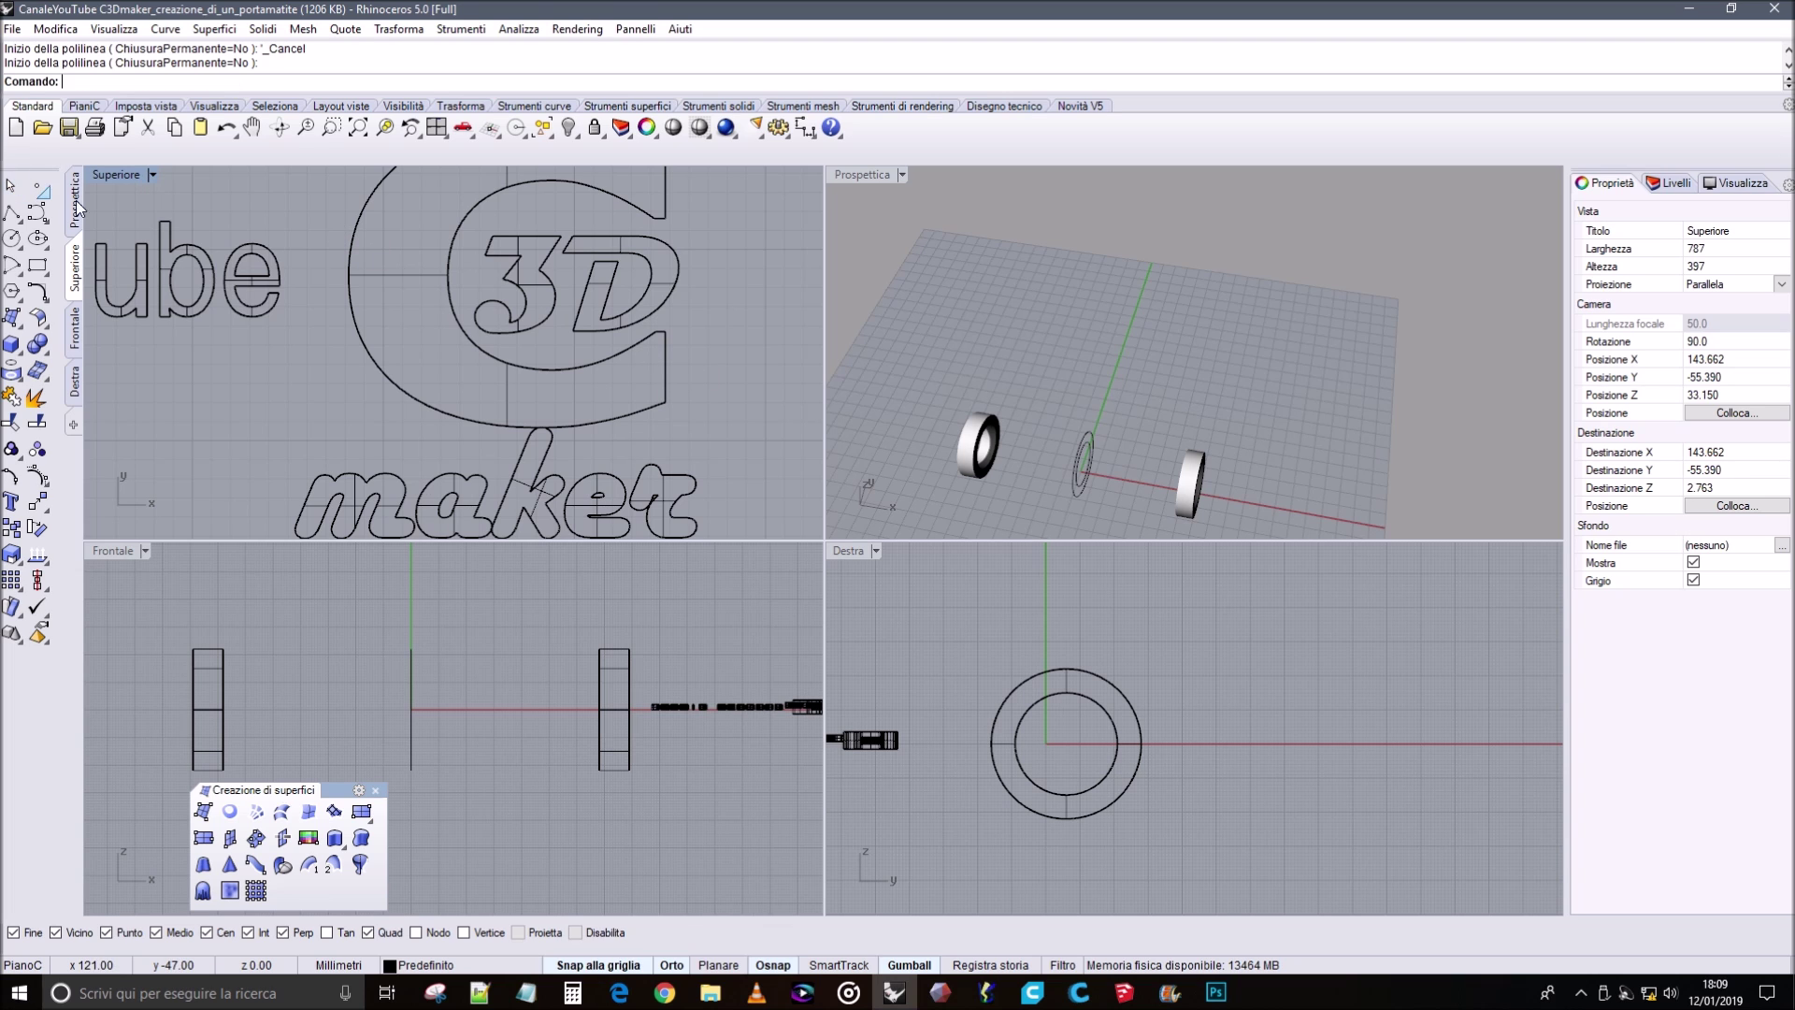
{"action": "left_click", "coordinate": [1088, 432]}
{"action": "type", "text": "L"}
{"action": "key", "text": "Return"}
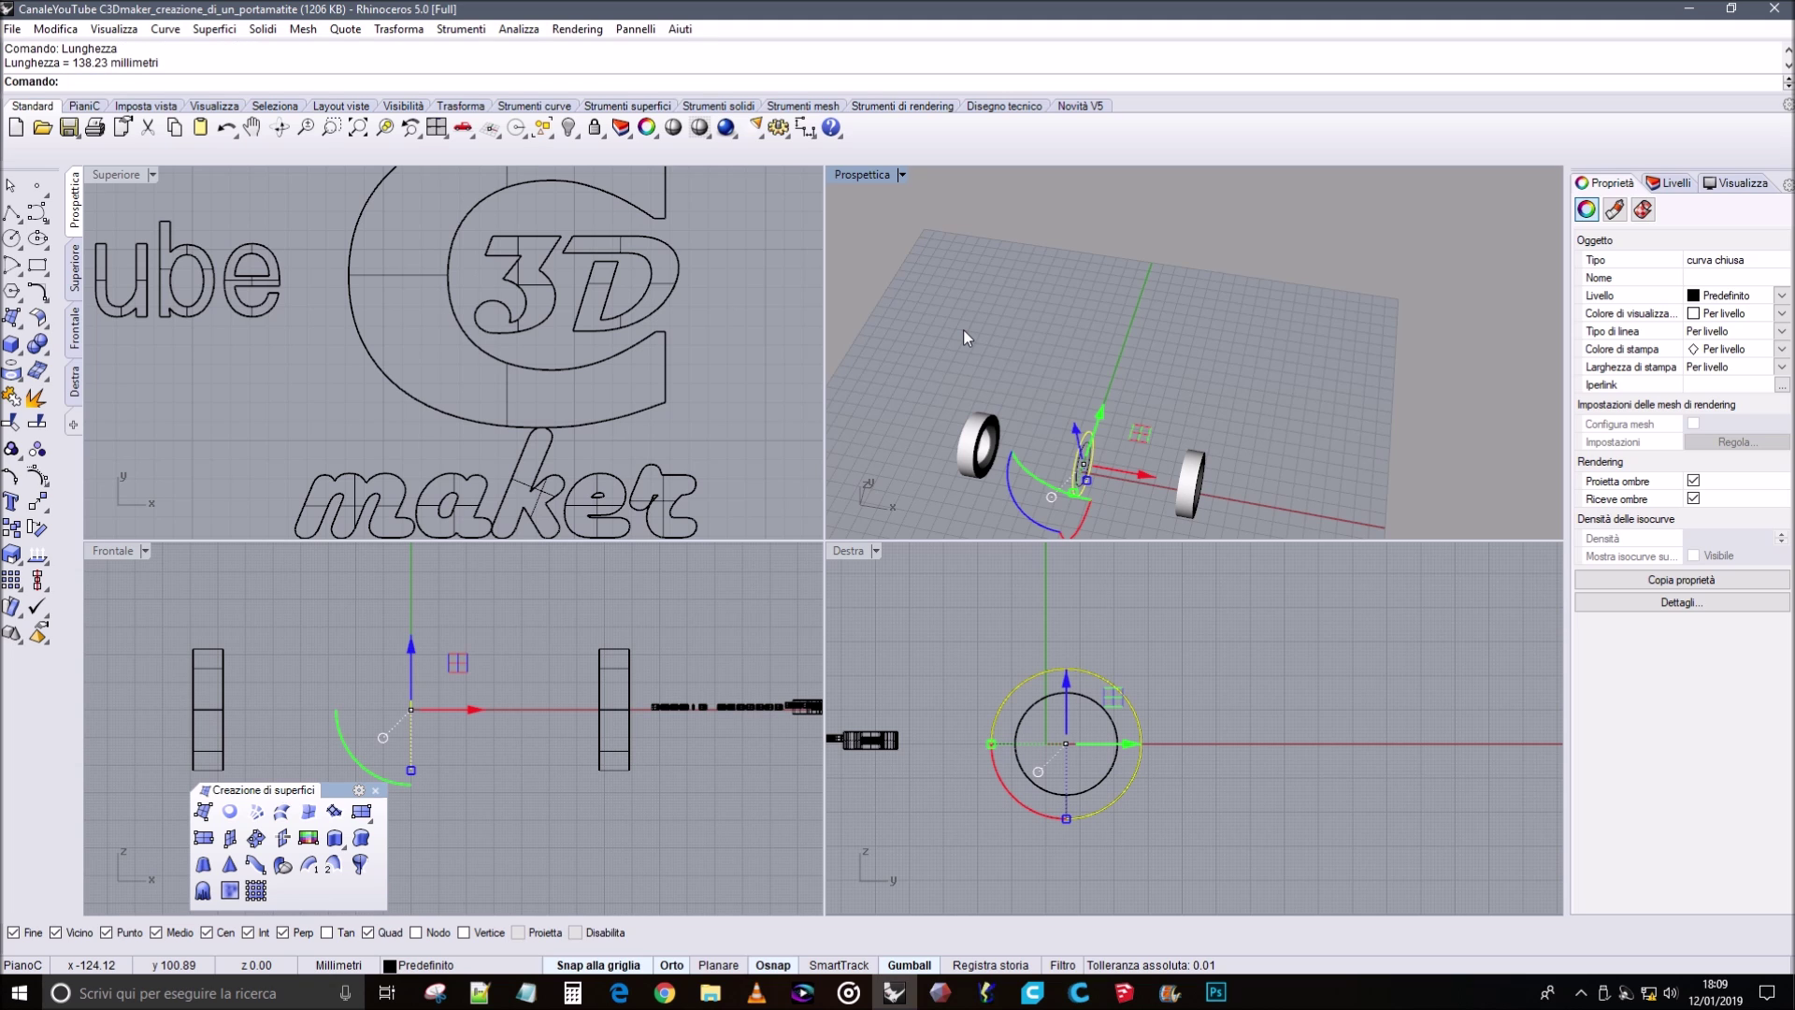
{"action": "left_click", "coordinate": [35, 216]}
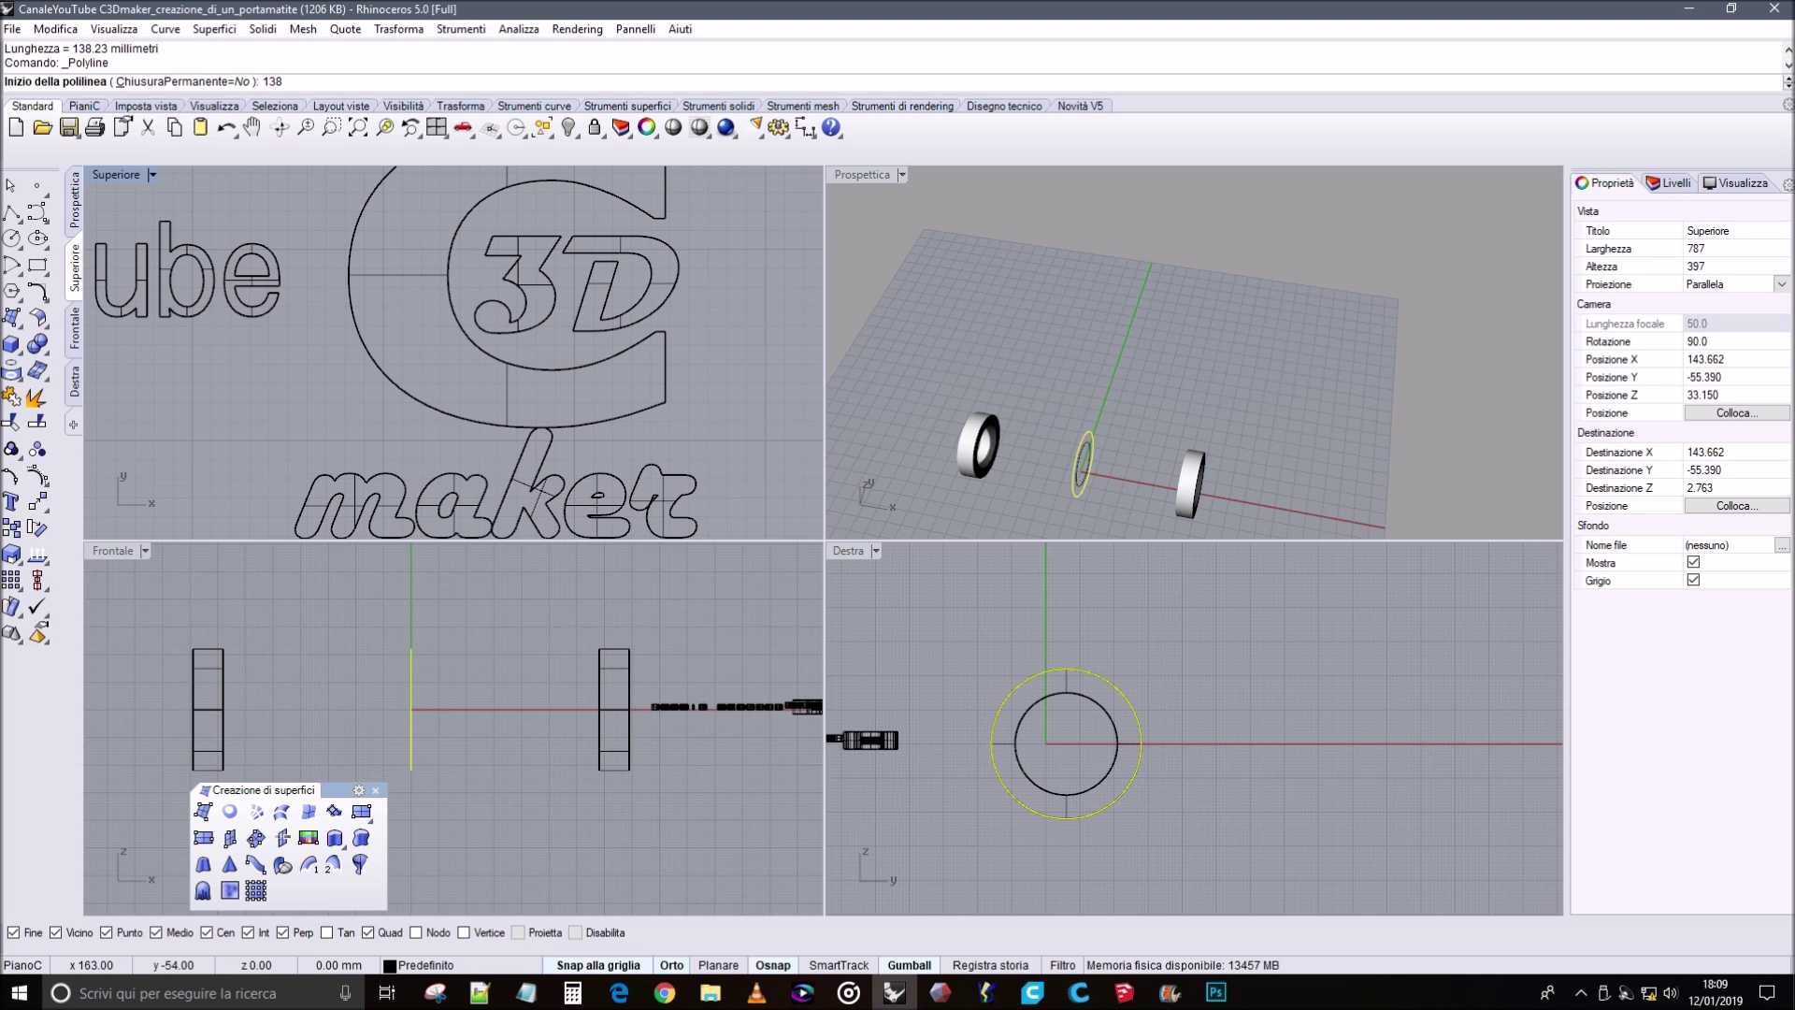
{"action": "key", "text": "Return"}
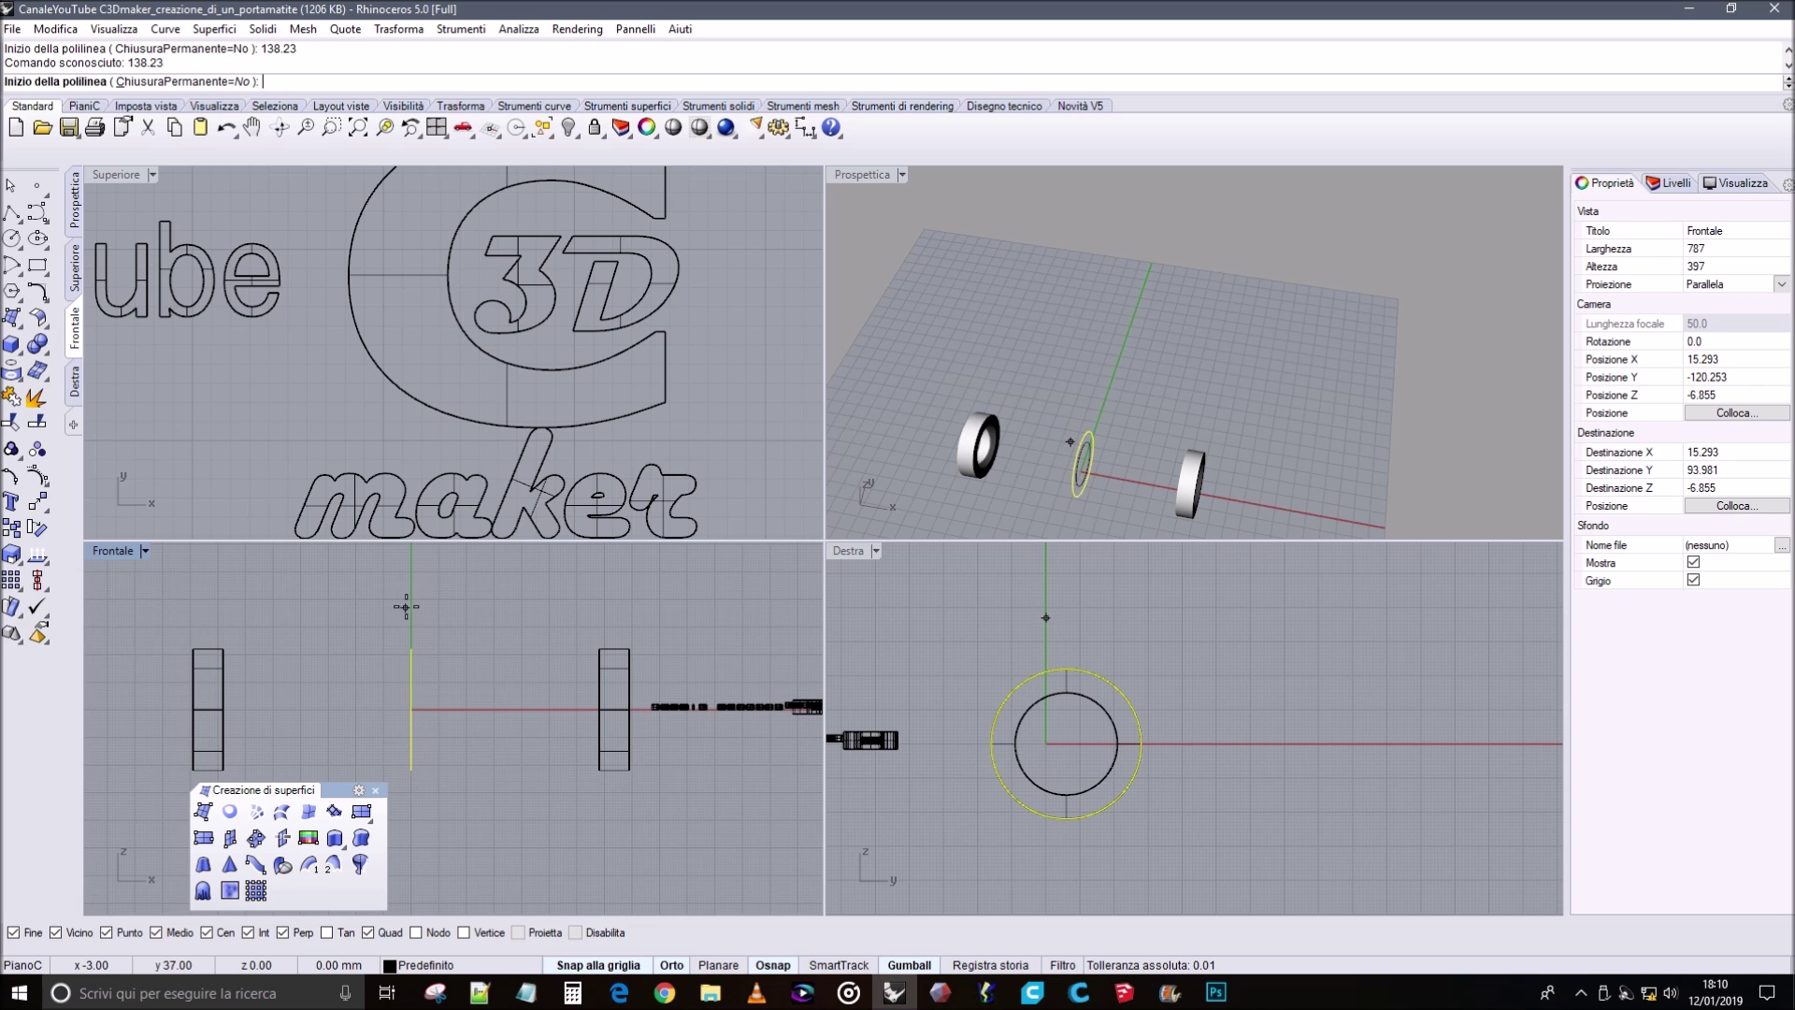
{"action": "right_click_drag", "start_coordinate": [476, 638], "coordinate": [551, 758]}
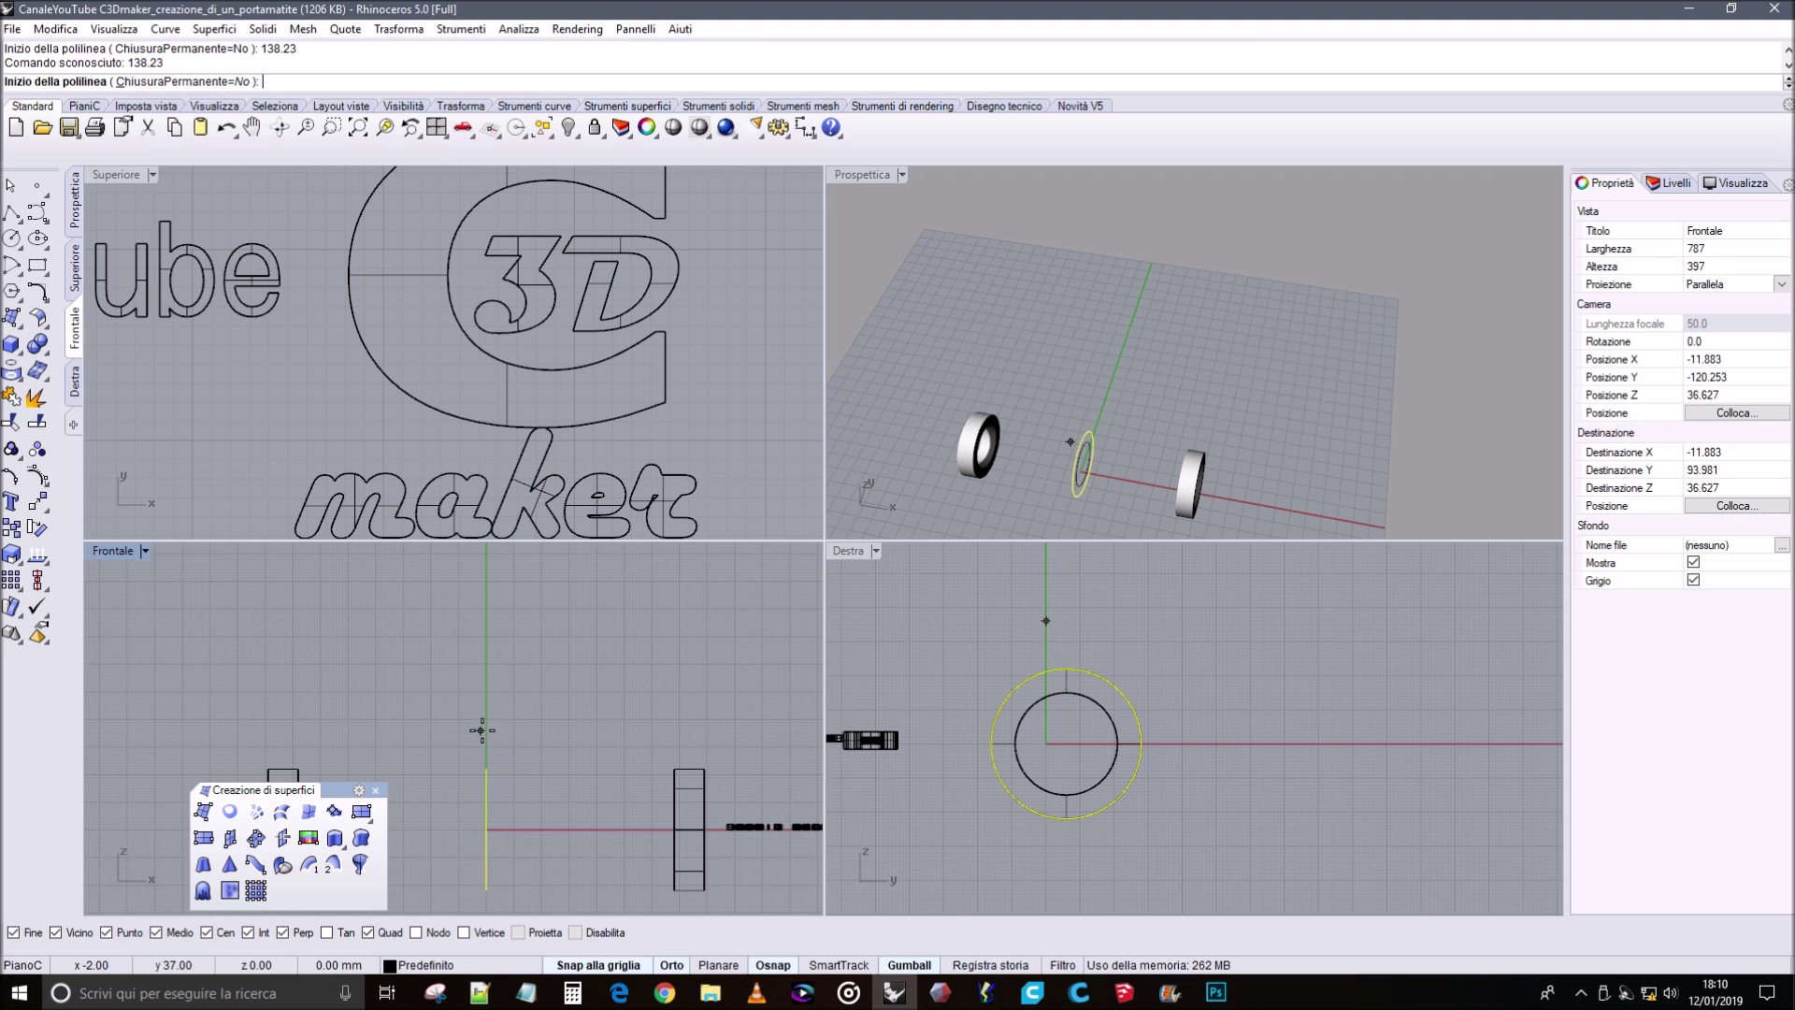
{"action": "left_click", "coordinate": [486, 769]}
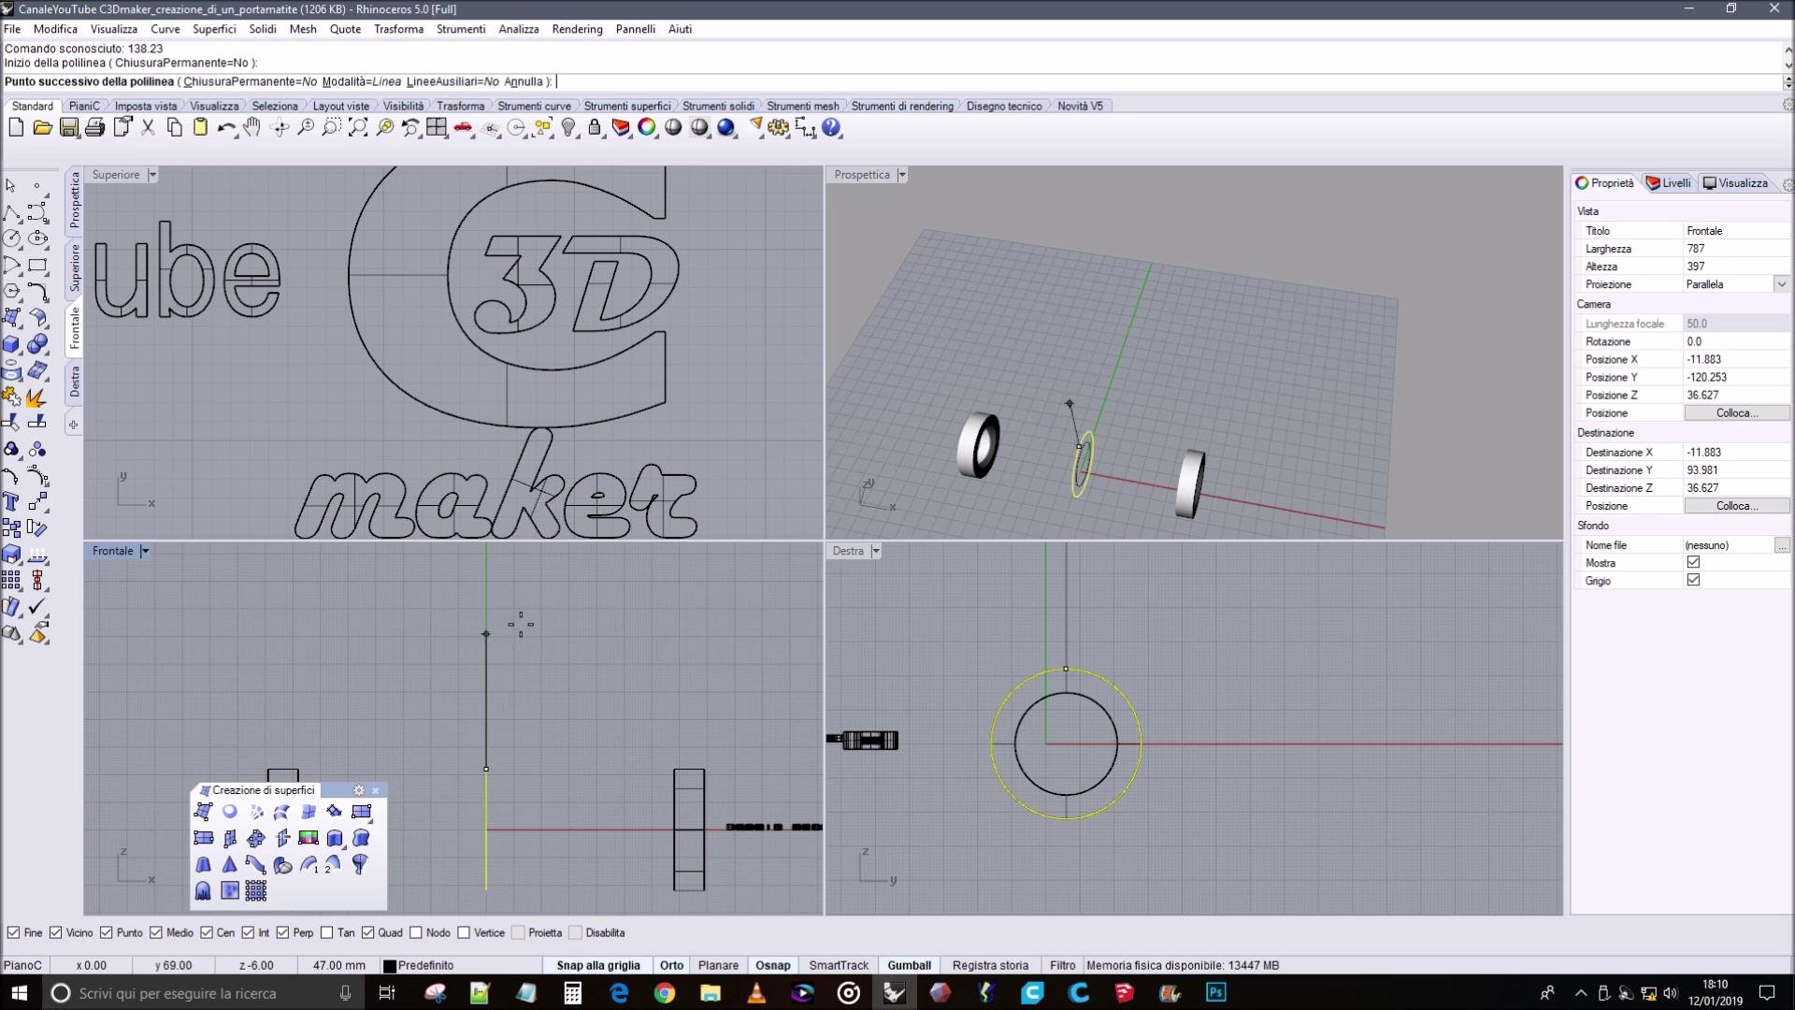
{"action": "right_click_drag", "start_coordinate": [529, 613], "coordinate": [542, 688]}
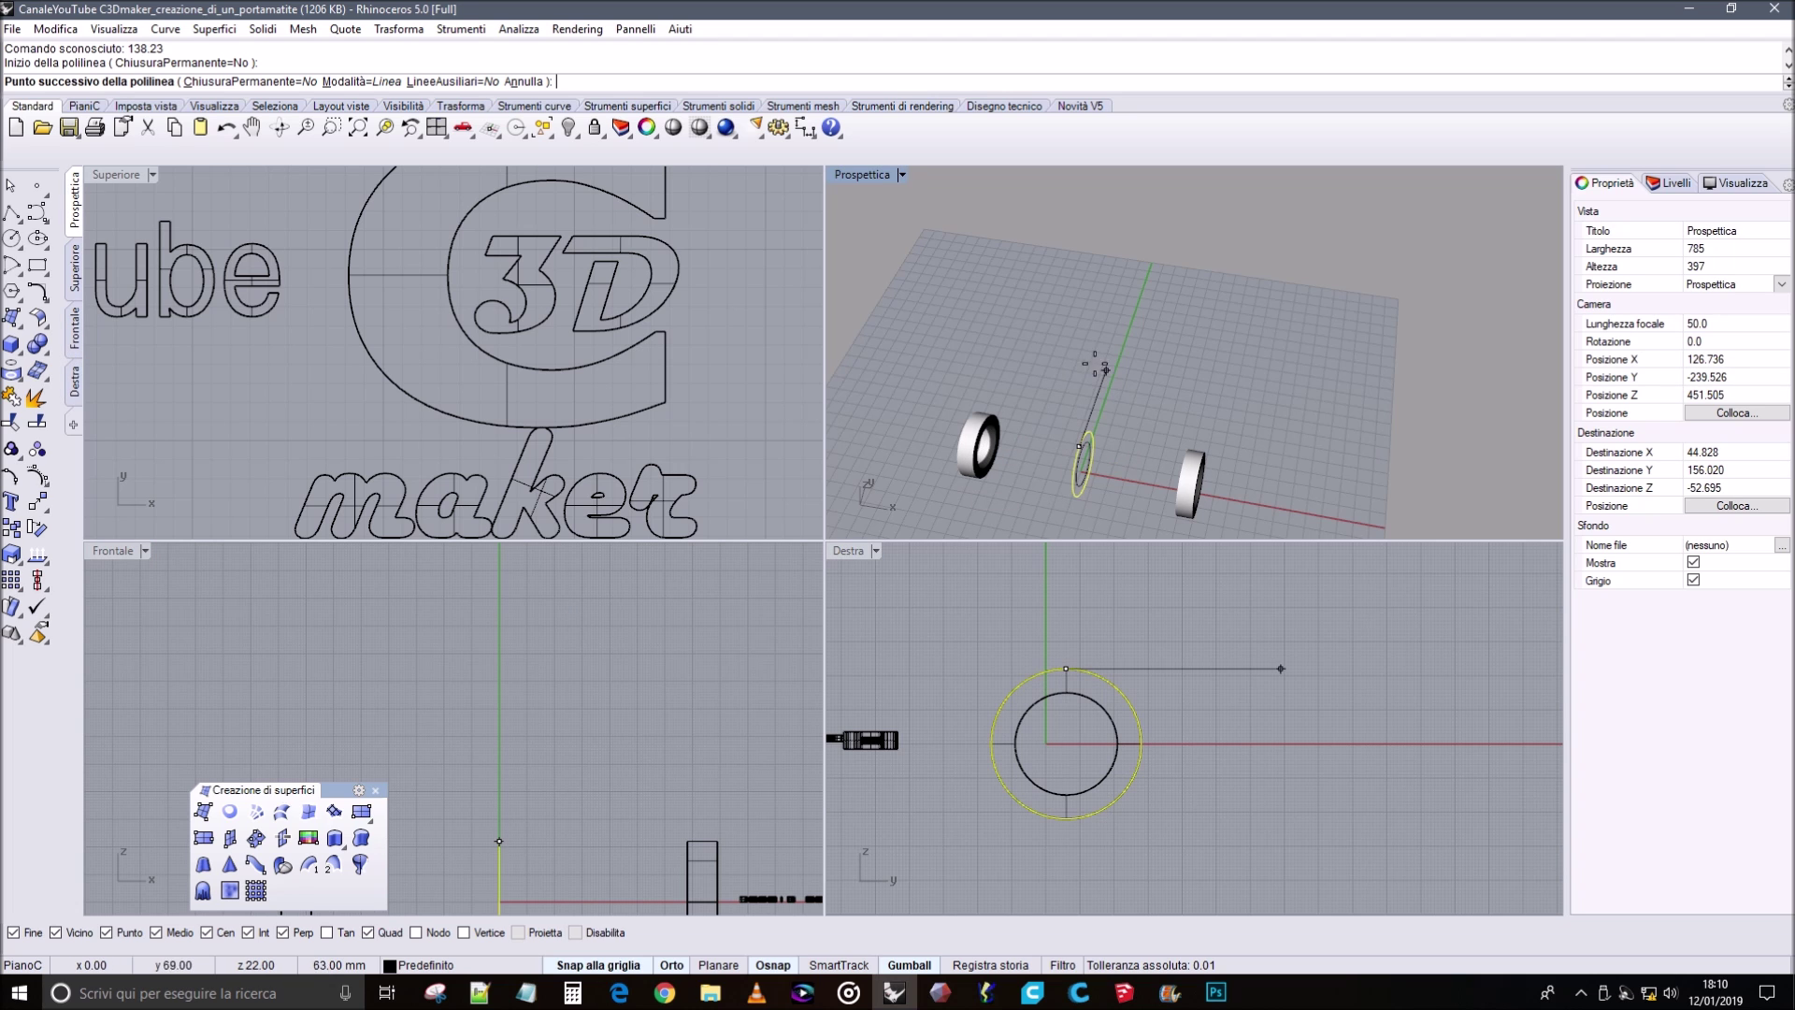
{"action": "right_click_drag", "start_coordinate": [498, 677], "coordinate": [547, 675]}
{"action": "scroll", "coordinate": [551, 680], "scroll_direction": "down", "scroll_amount": 4}
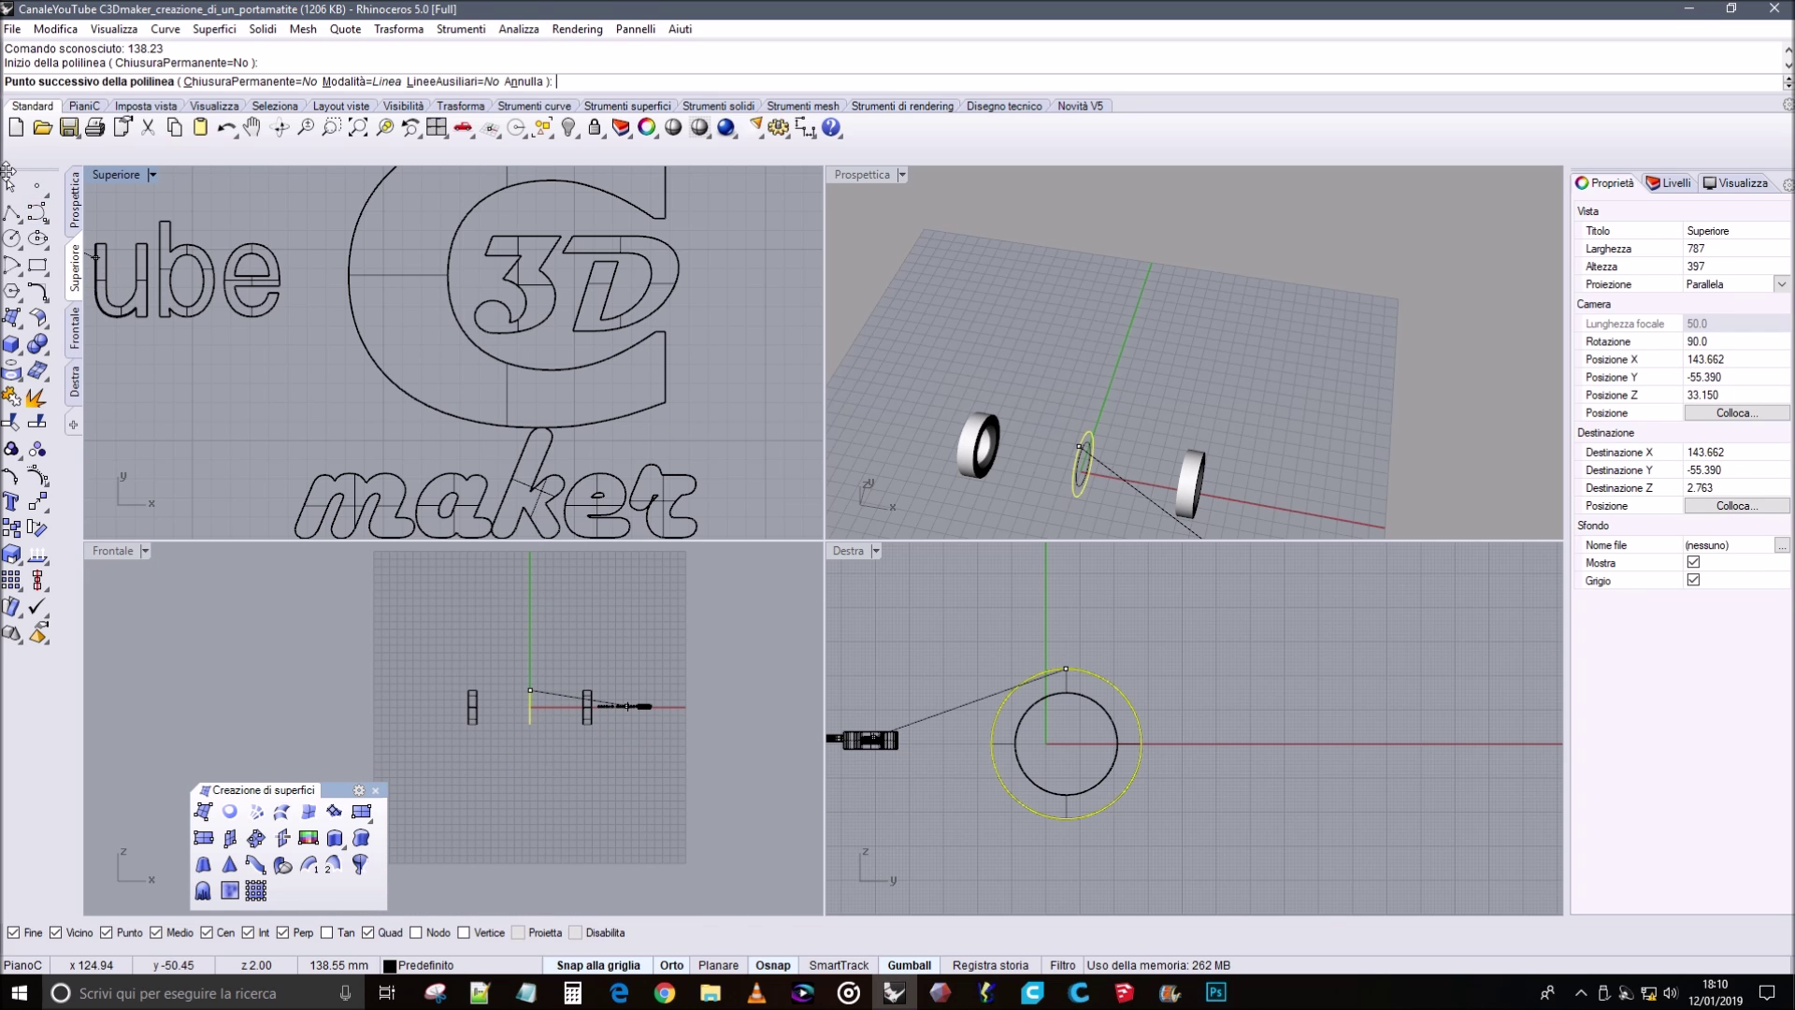
{"action": "left_click", "coordinate": [10, 184]}
{"action": "scroll", "coordinate": [475, 318], "scroll_direction": "down", "scroll_amount": 4}
{"action": "scroll", "coordinate": [306, 258], "scroll_direction": "down", "scroll_amount": 3}
{"action": "right_click_drag", "start_coordinate": [318, 265], "coordinate": [541, 447]}
{"action": "scroll", "coordinate": [449, 317], "scroll_direction": "up", "scroll_amount": 2}
{"action": "left_click", "coordinate": [413, 318]}
{"action": "right_click_drag", "start_coordinate": [417, 326], "coordinate": [432, 256]}
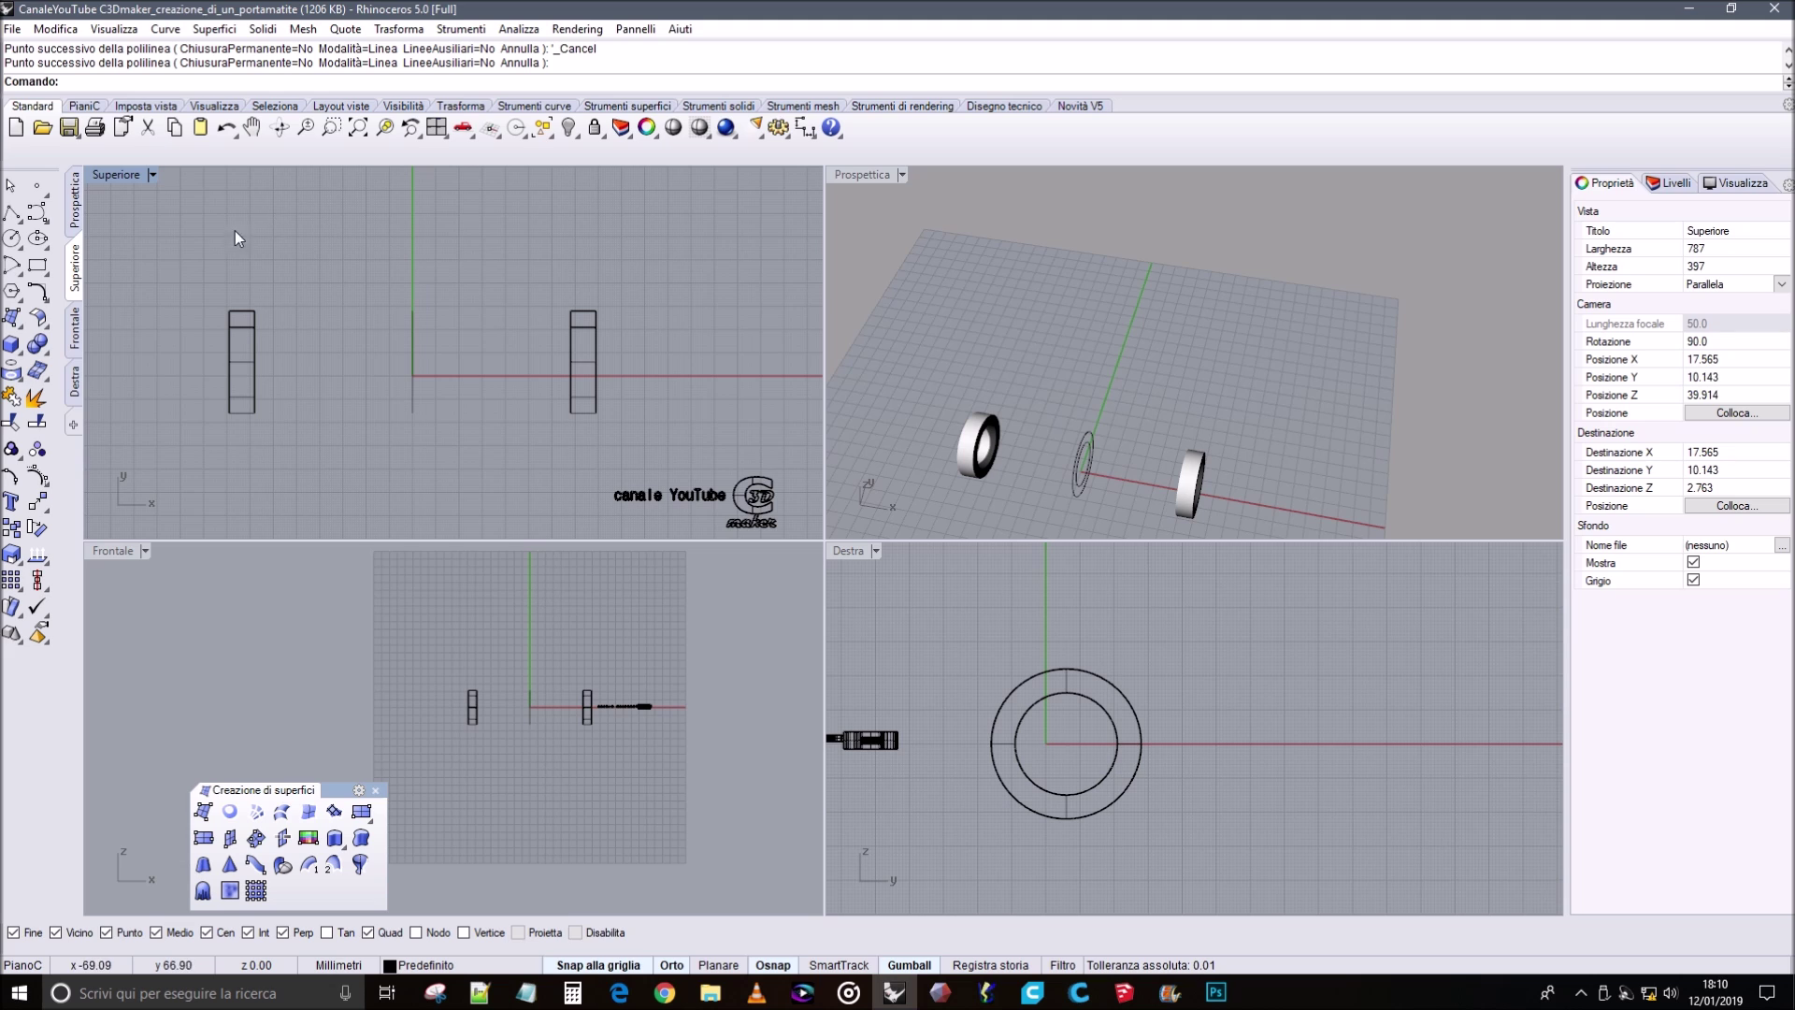
{"action": "left_click", "coordinate": [14, 214]}
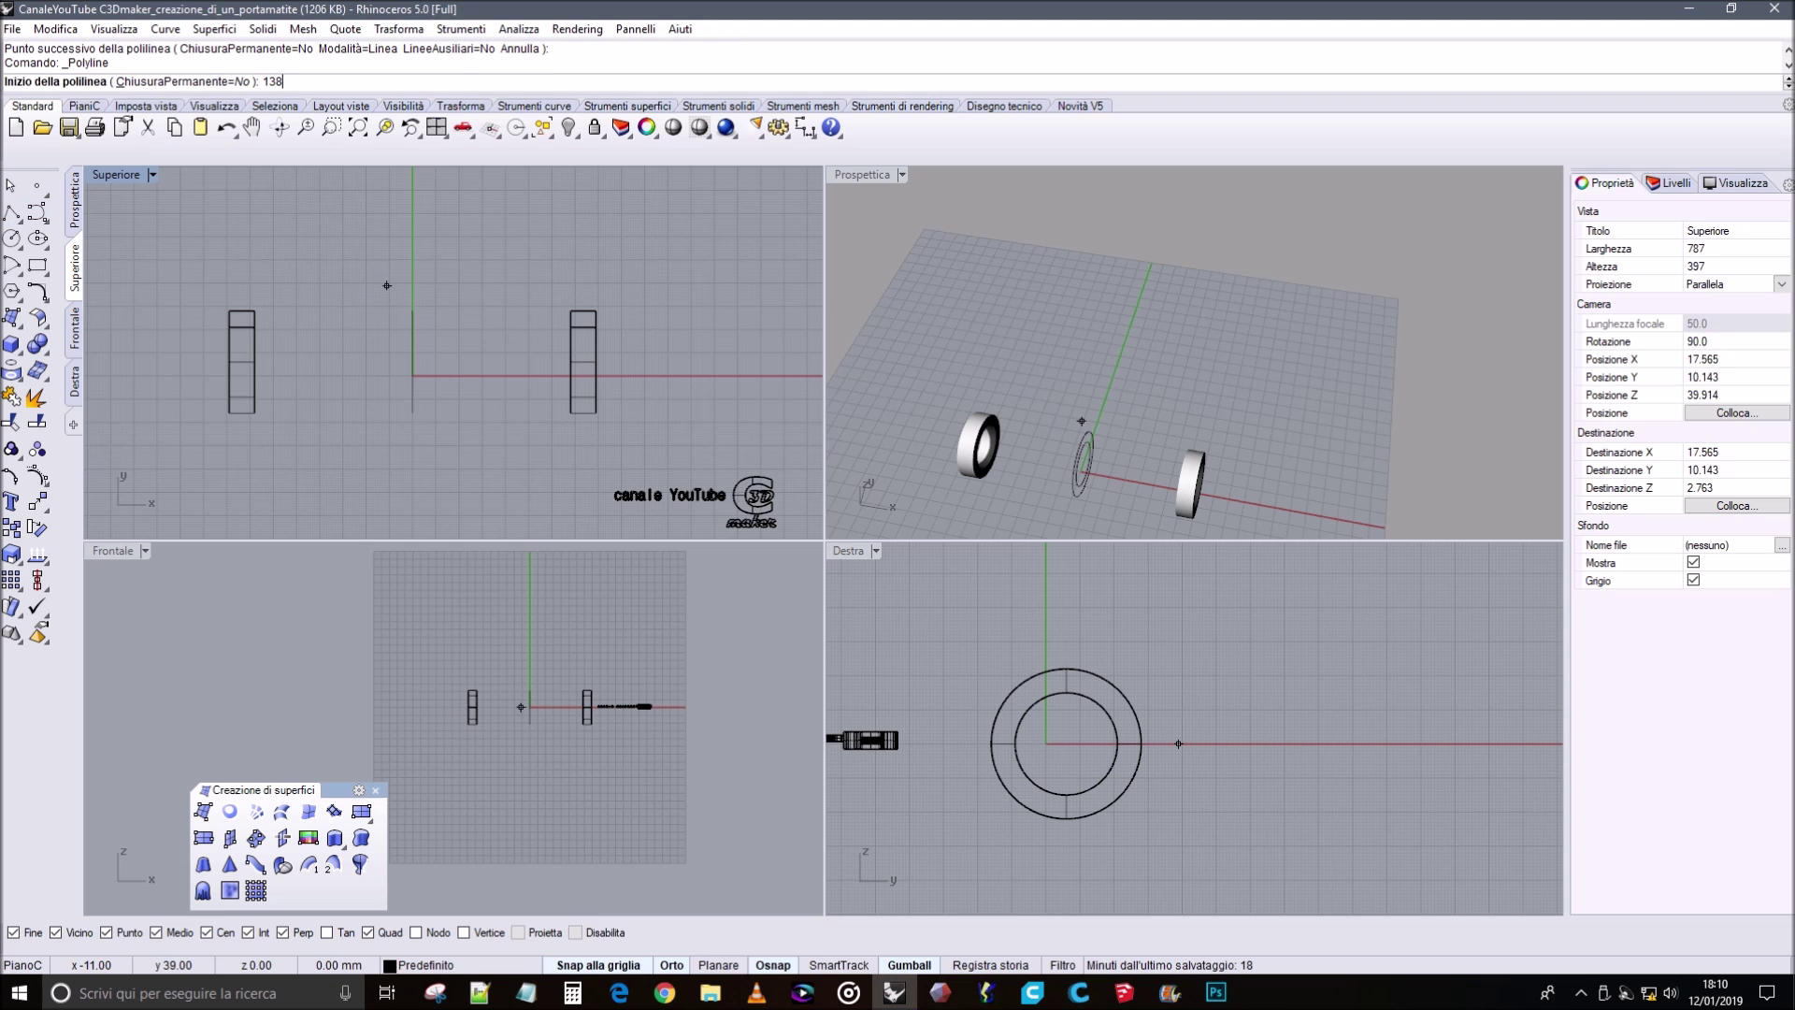
{"action": "type", "text": "138.23"}
{"action": "key", "text": "Return"}
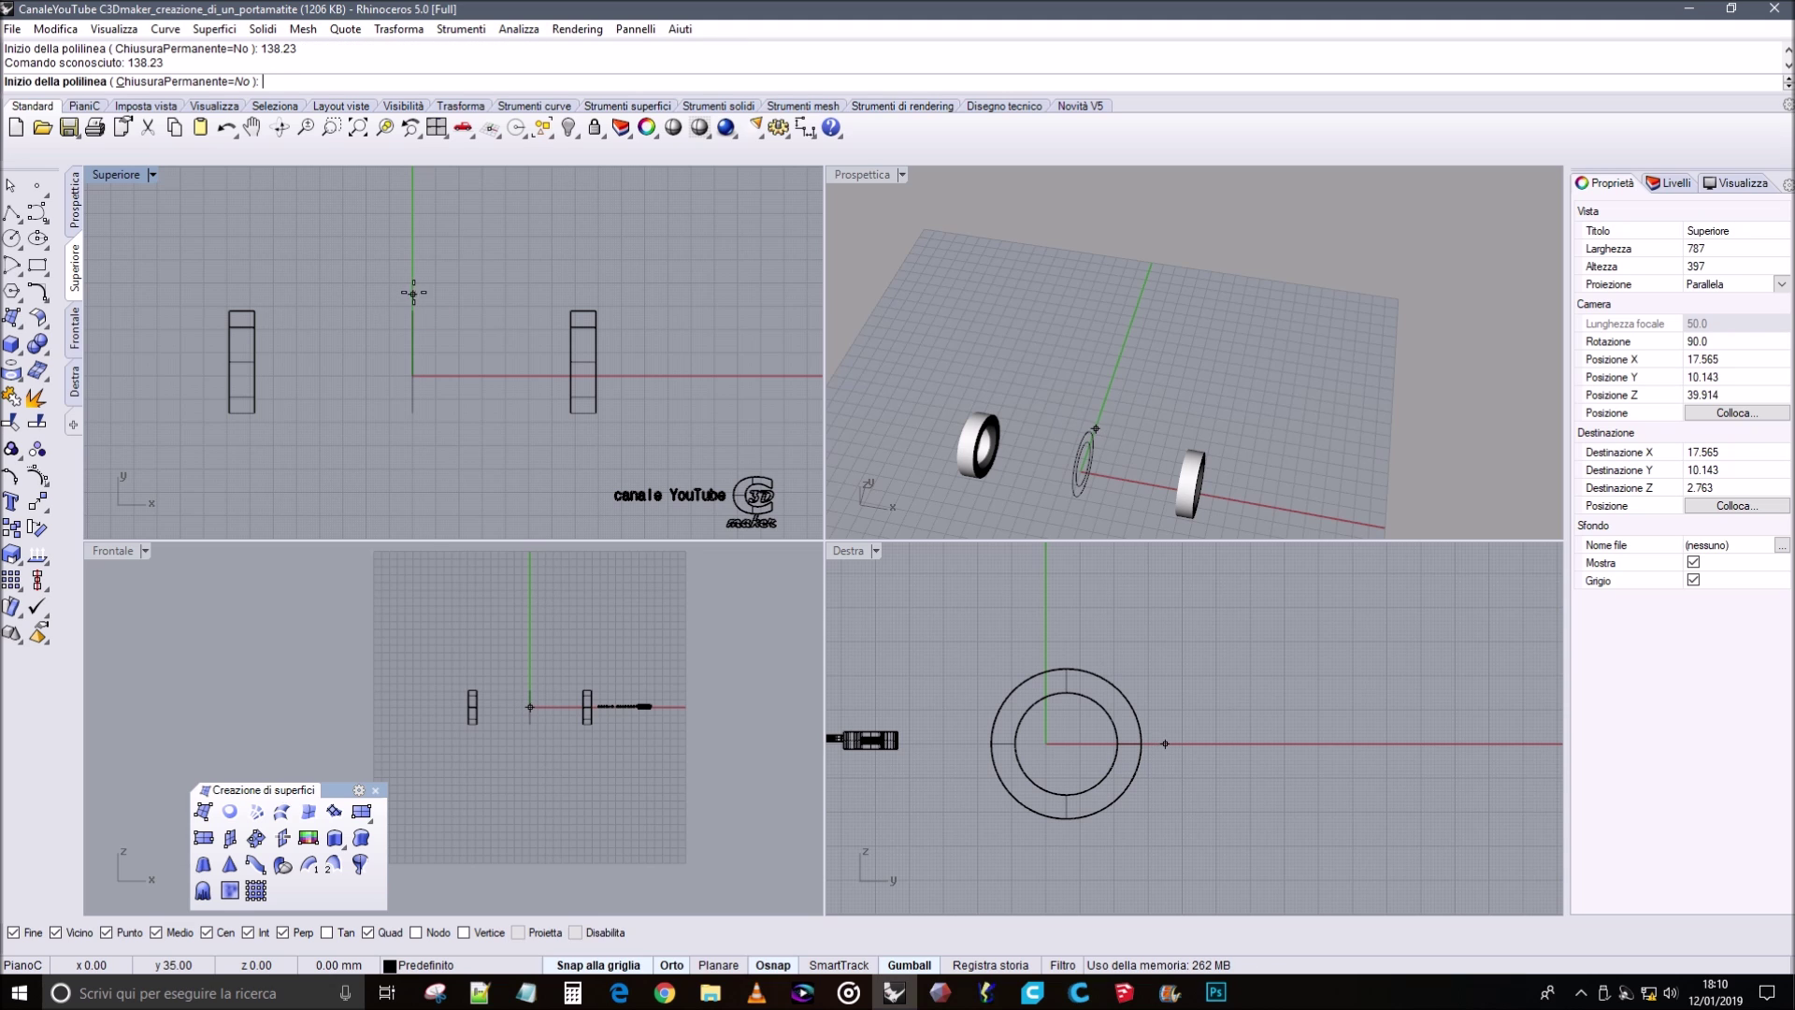
{"action": "left_click", "coordinate": [412, 296]}
{"action": "right_click_drag", "start_coordinate": [425, 235], "coordinate": [338, 535]}
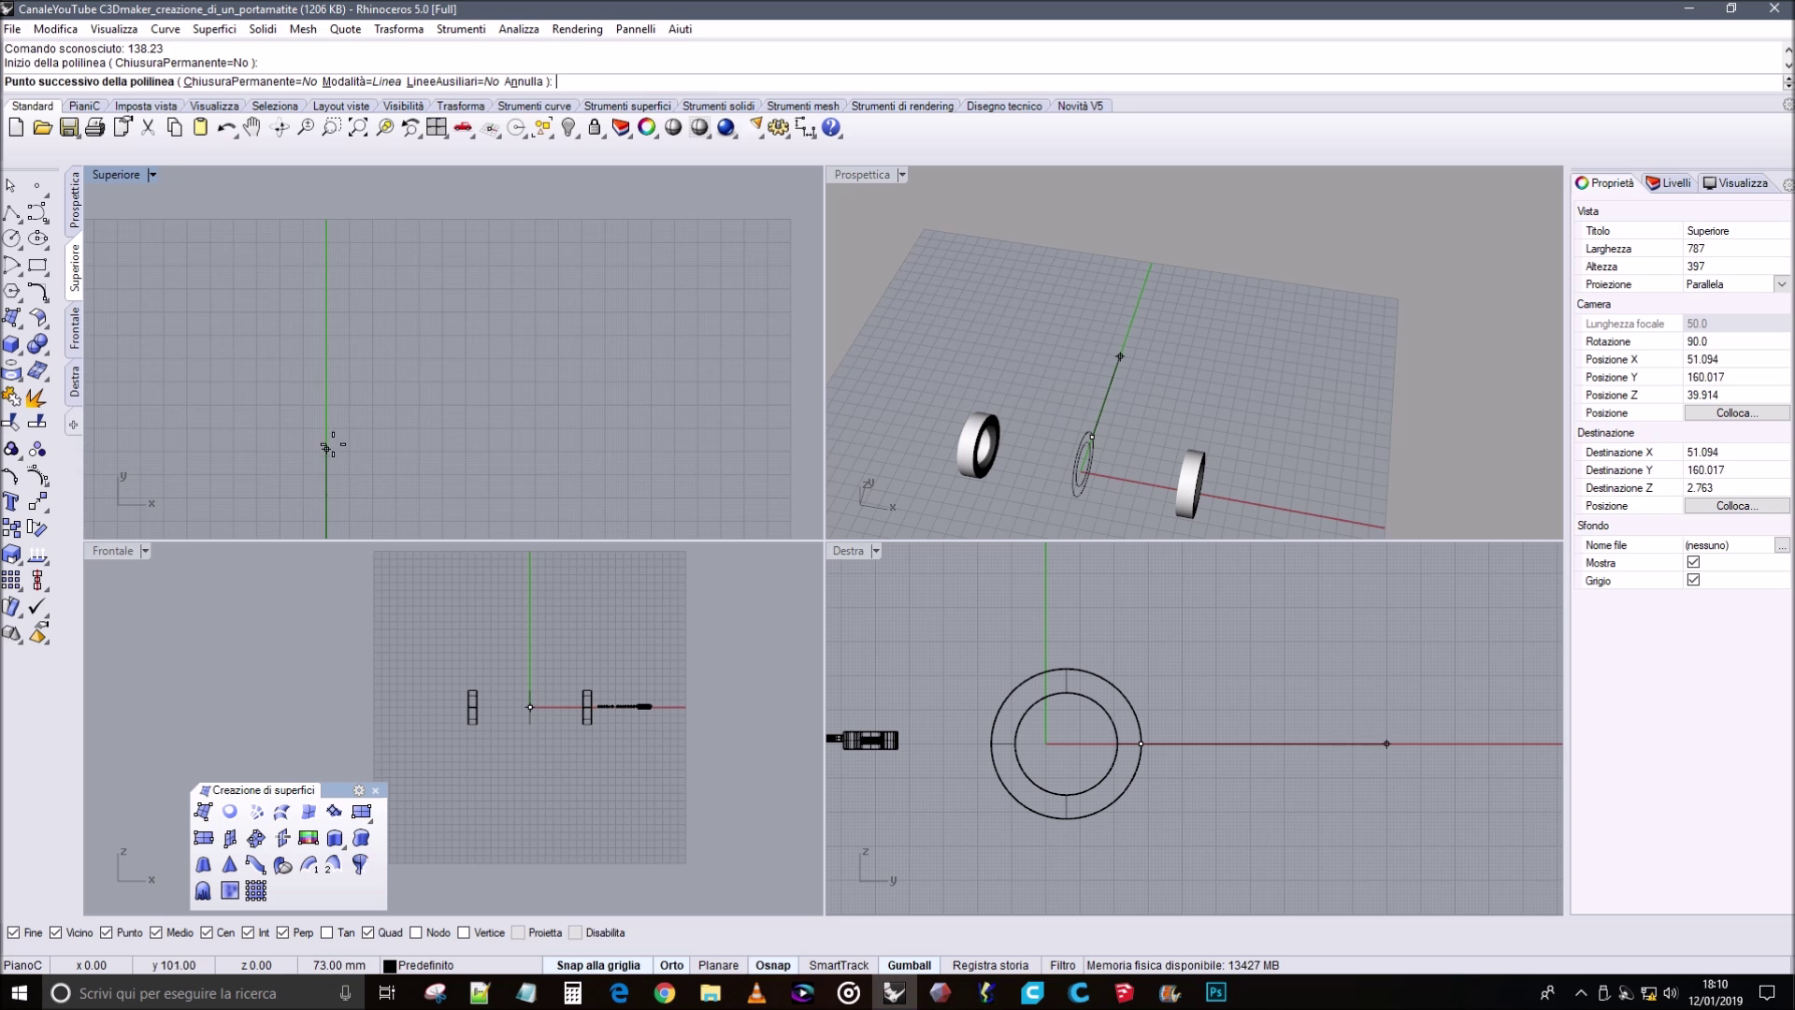
{"action": "right_click_drag", "start_coordinate": [318, 432], "coordinate": [385, 240]}
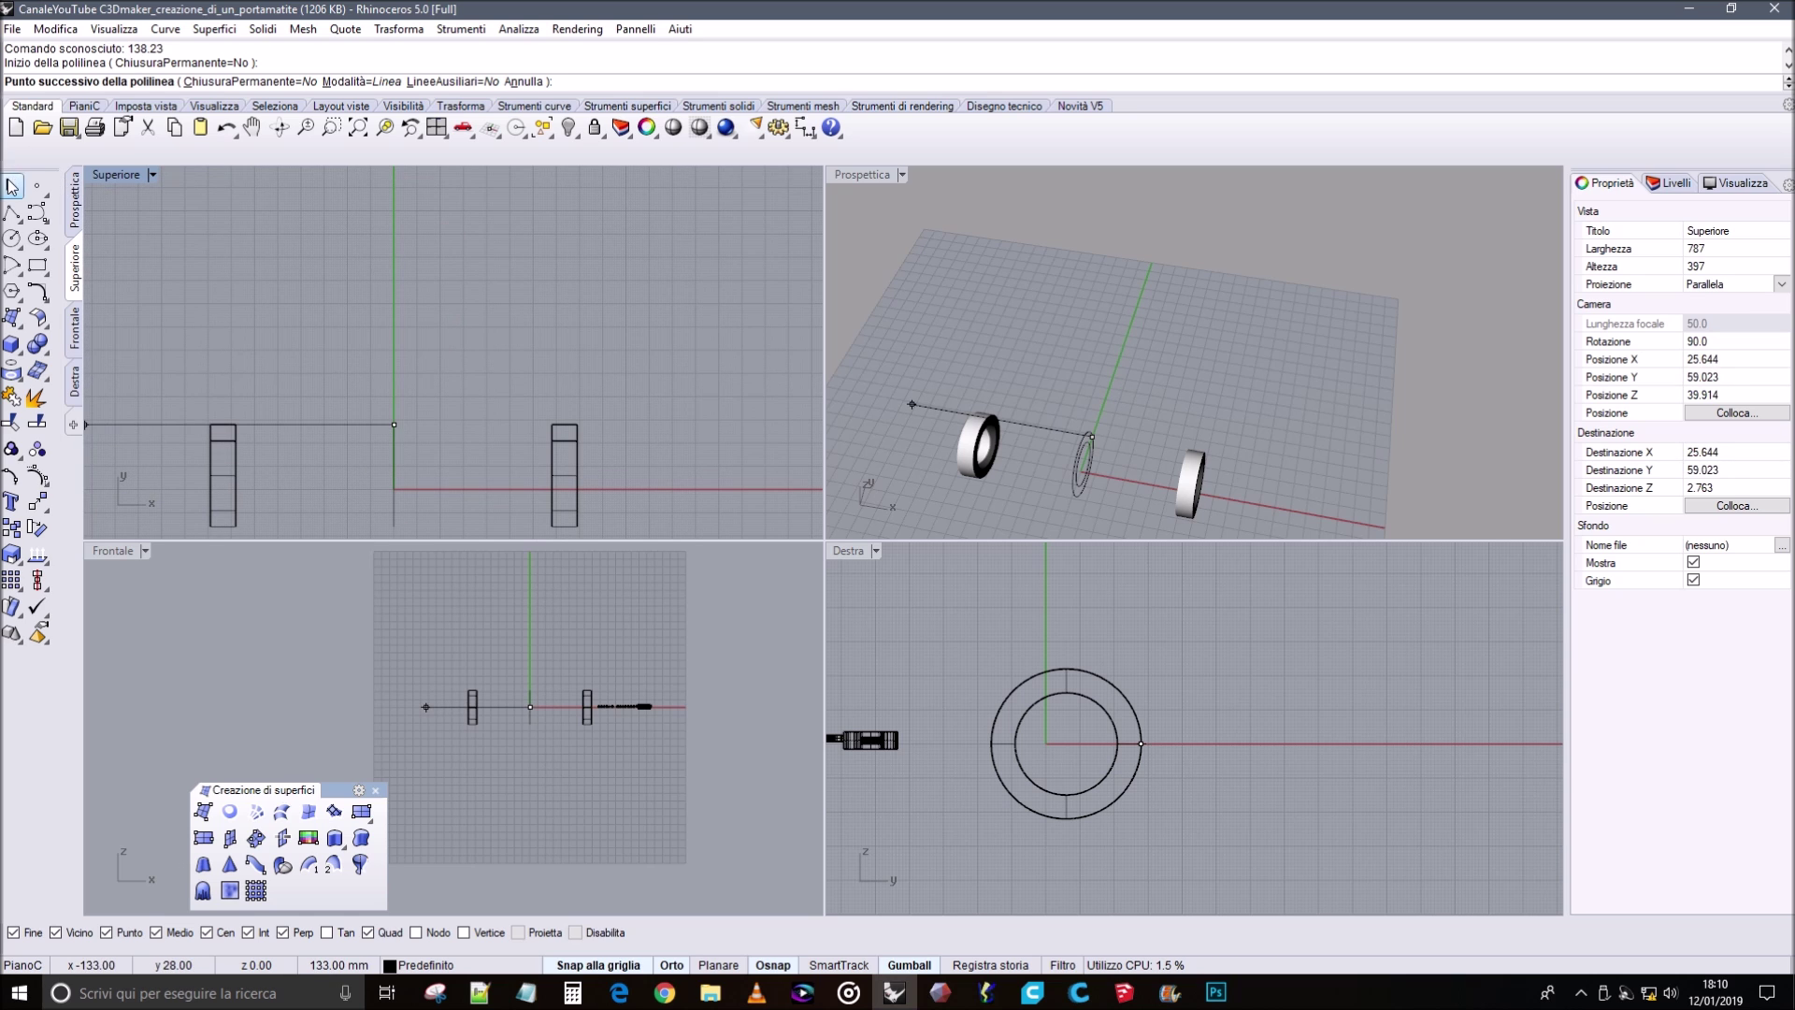
{"action": "left_click", "coordinate": [12, 186]}
Recheck the circumference of the larger concentric circle with the Lunghezza command.
{"action": "right_click_drag", "start_coordinate": [956, 400], "coordinate": [1046, 418]}
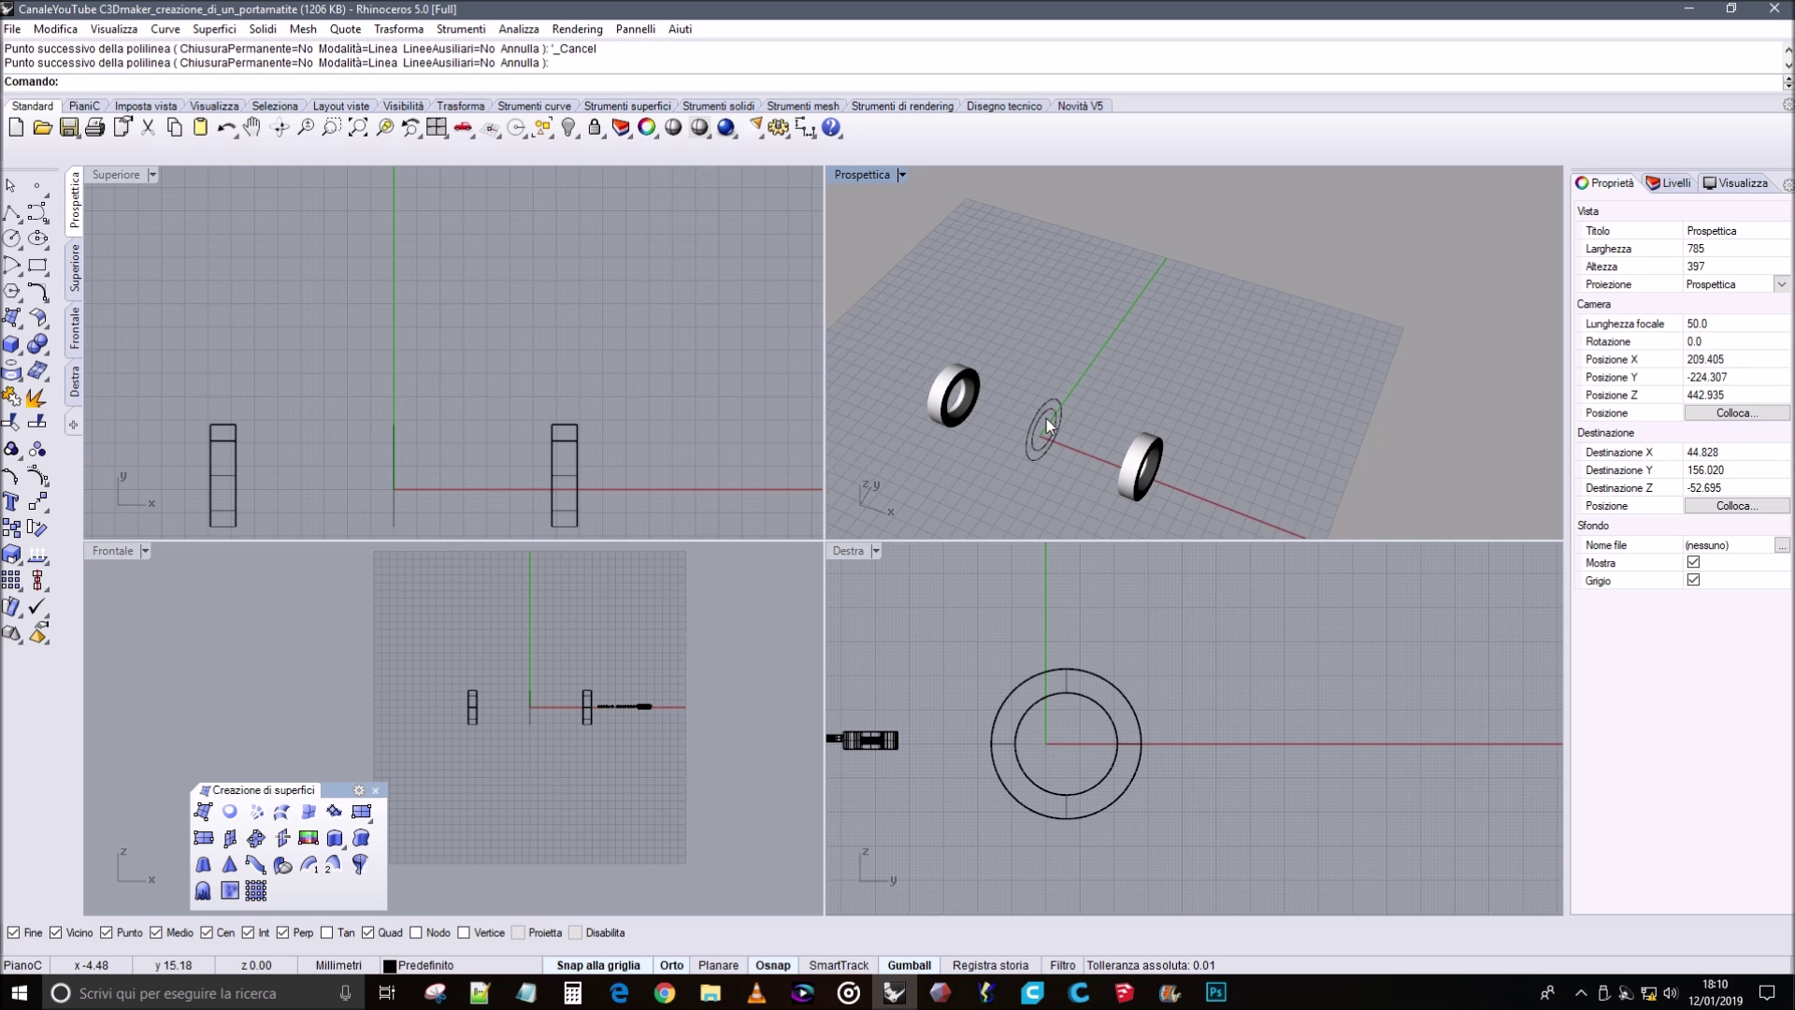
{"action": "left_click", "coordinate": [1055, 399]}
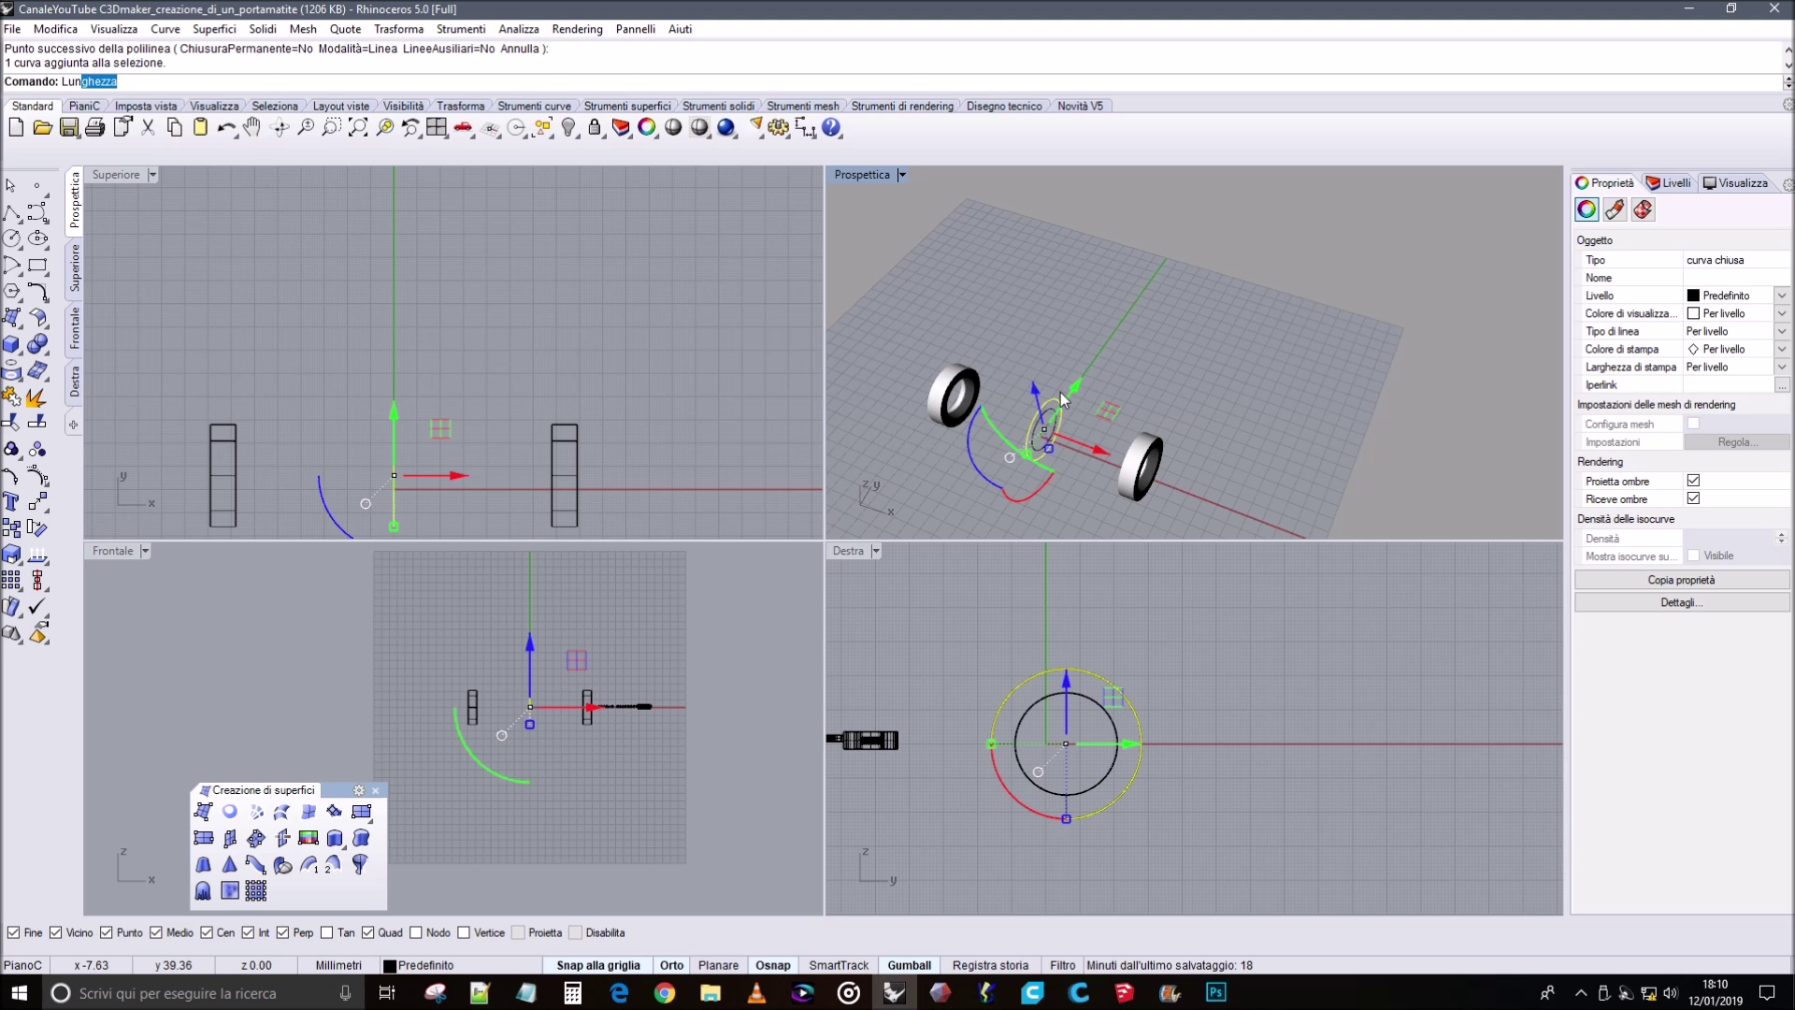
{"action": "key", "text": "Return"}
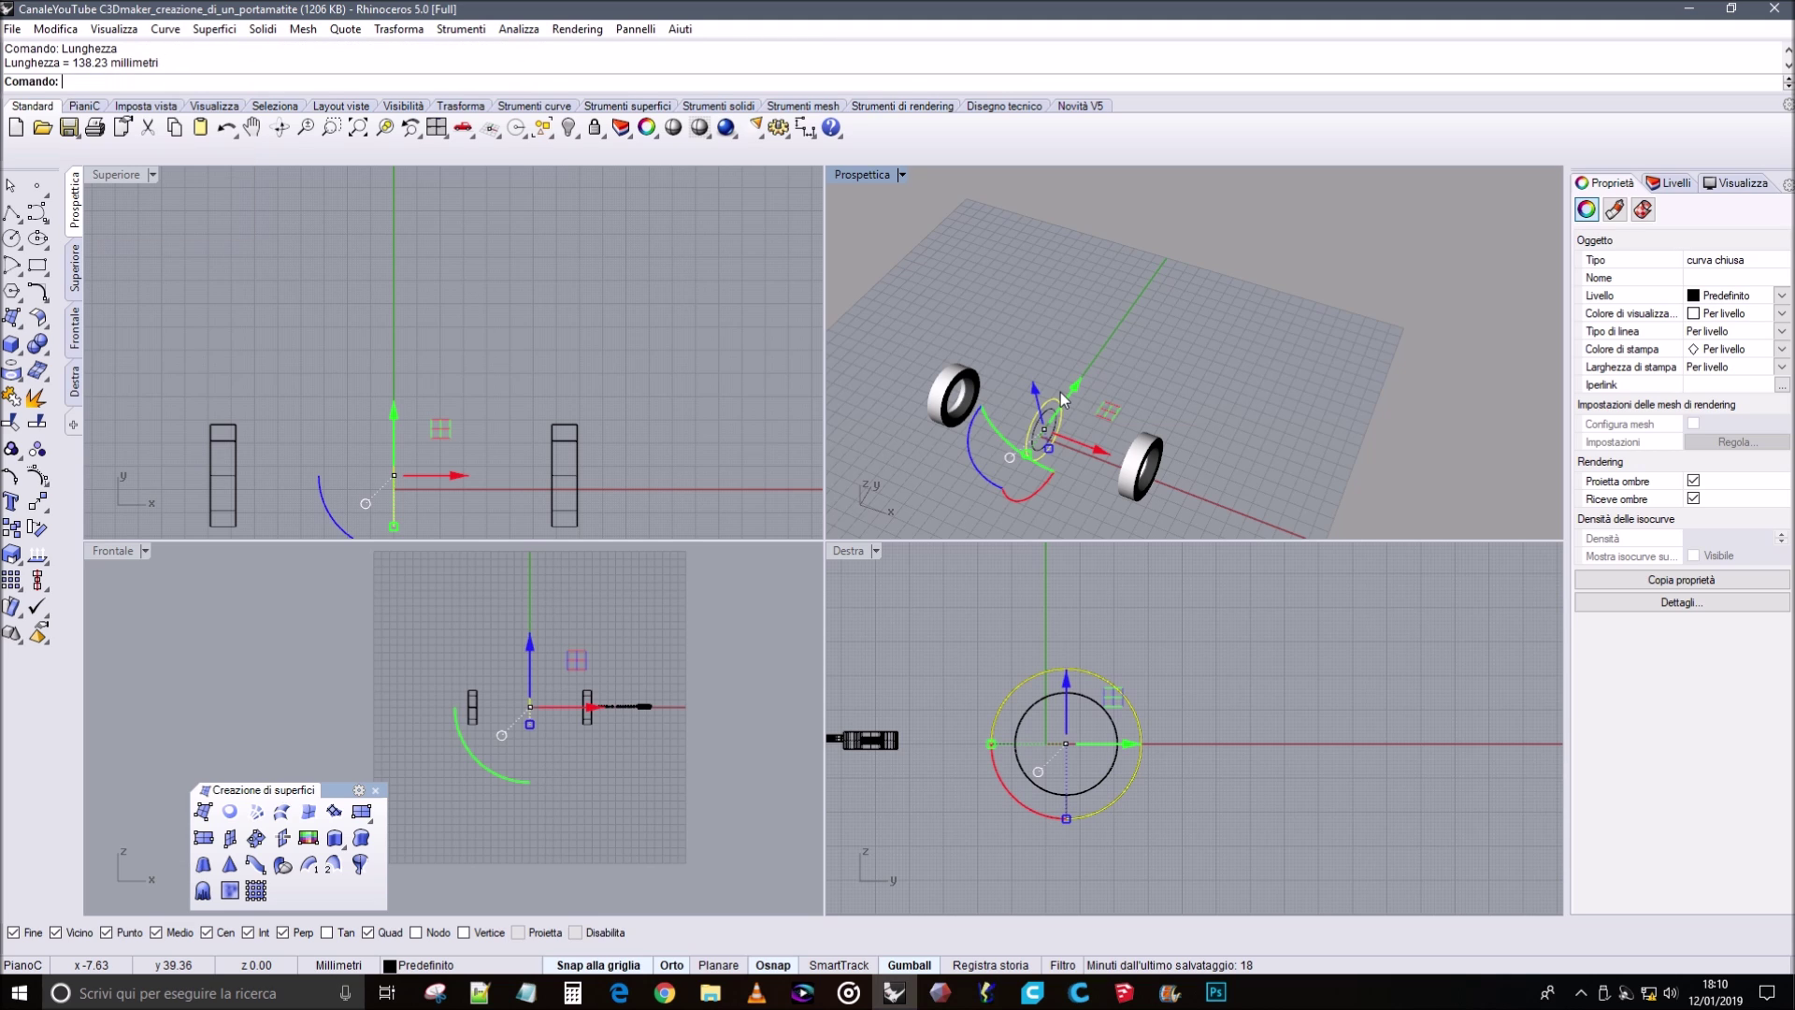
Draw a straight 138.23 mm polyline along the Y axis in the top view, starting beyond the circles at about Y 45.
{"action": "left_click", "coordinate": [10, 214]}
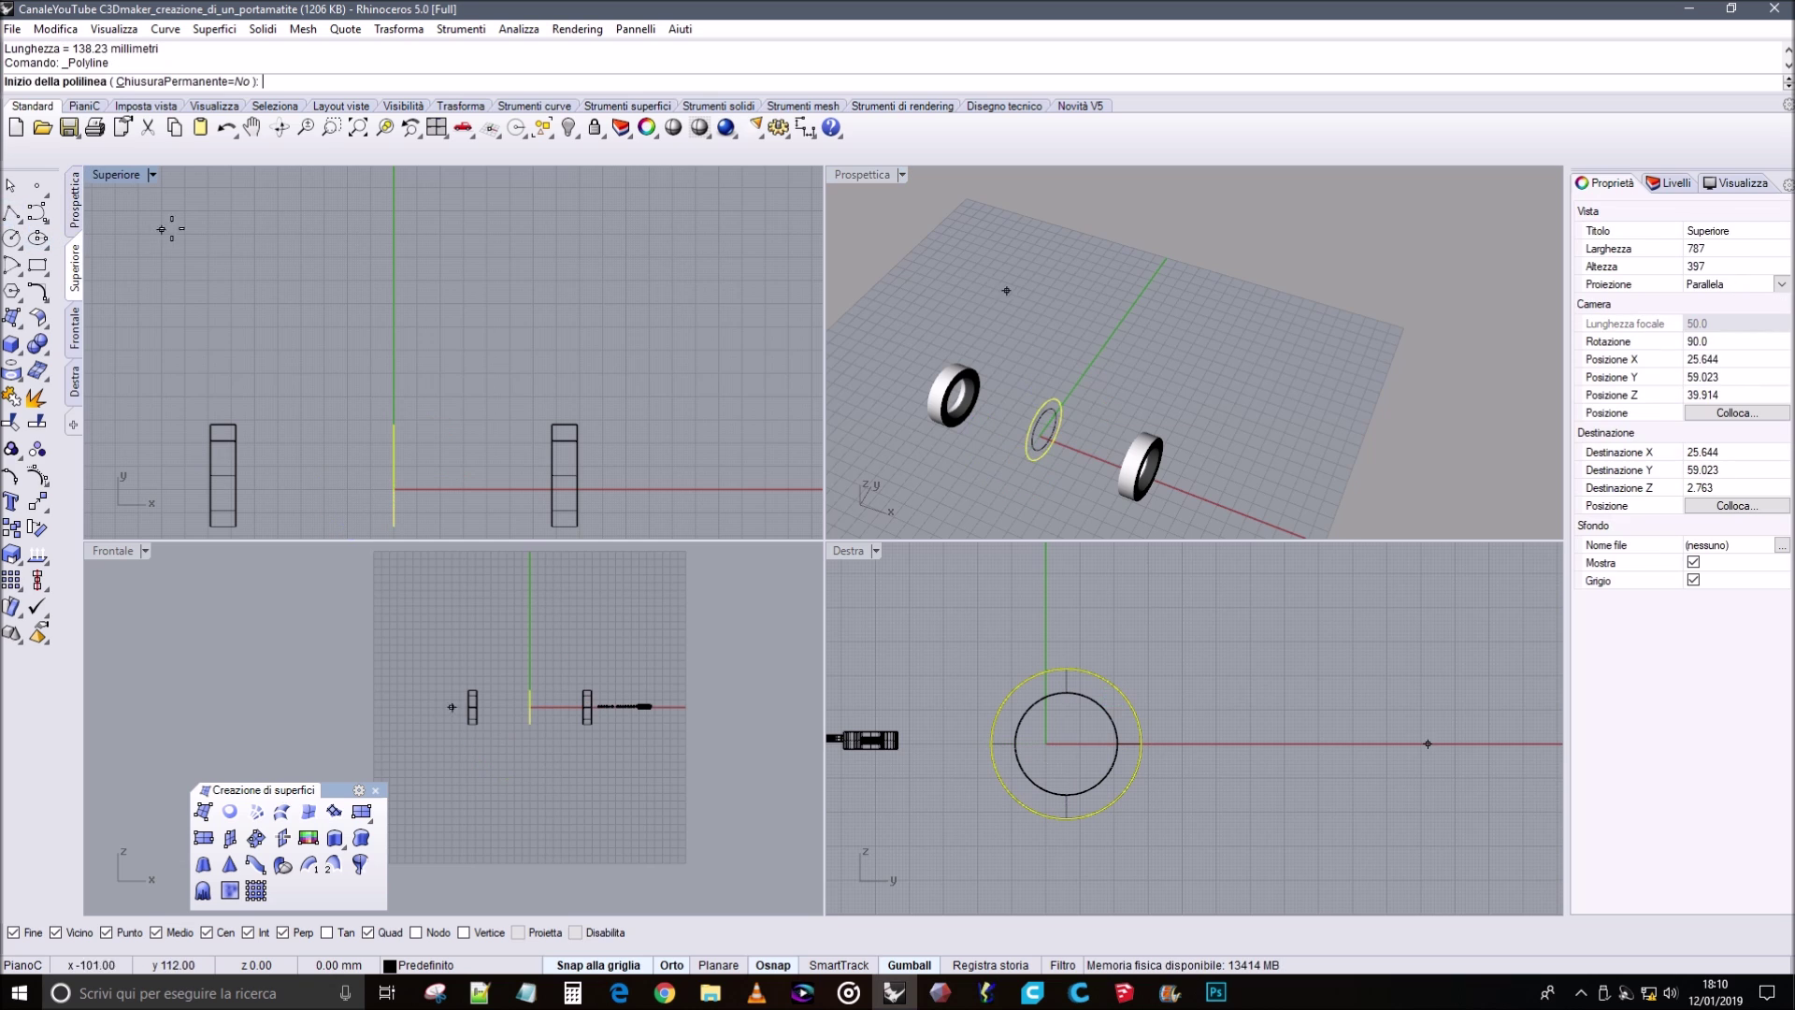
{"action": "left_click", "coordinate": [394, 385]}
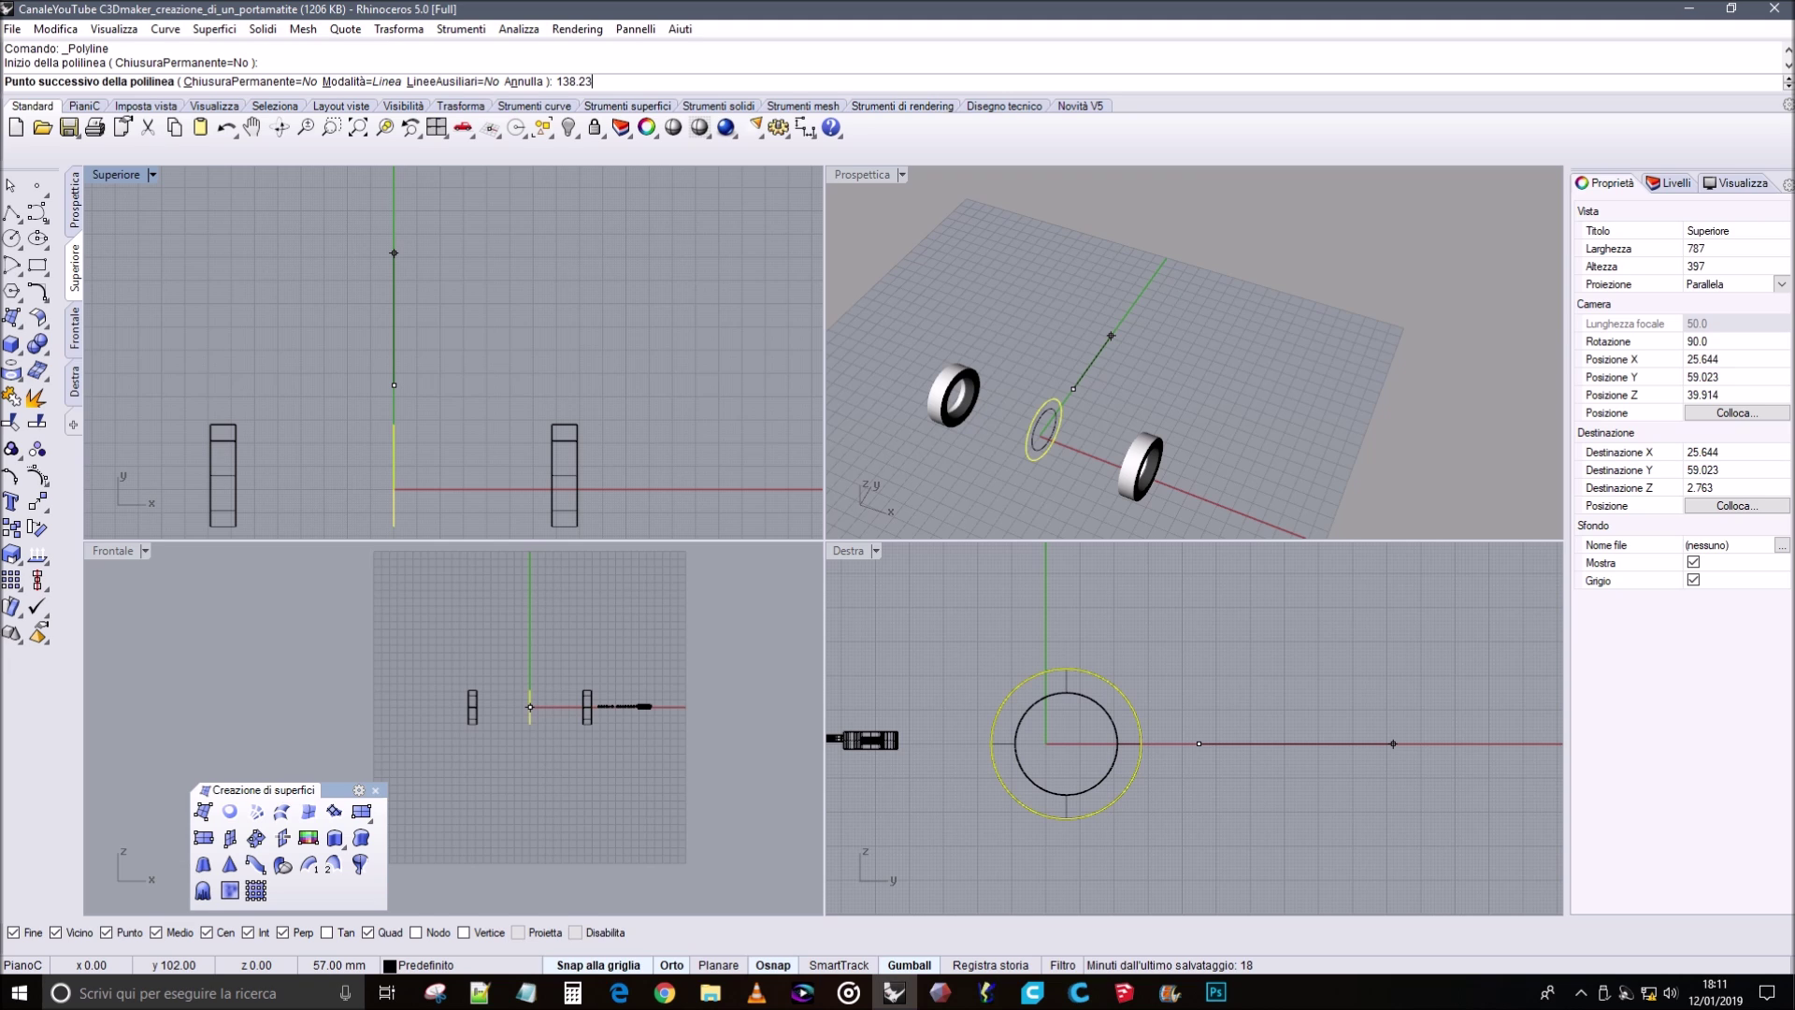
{"action": "key", "text": "Return"}
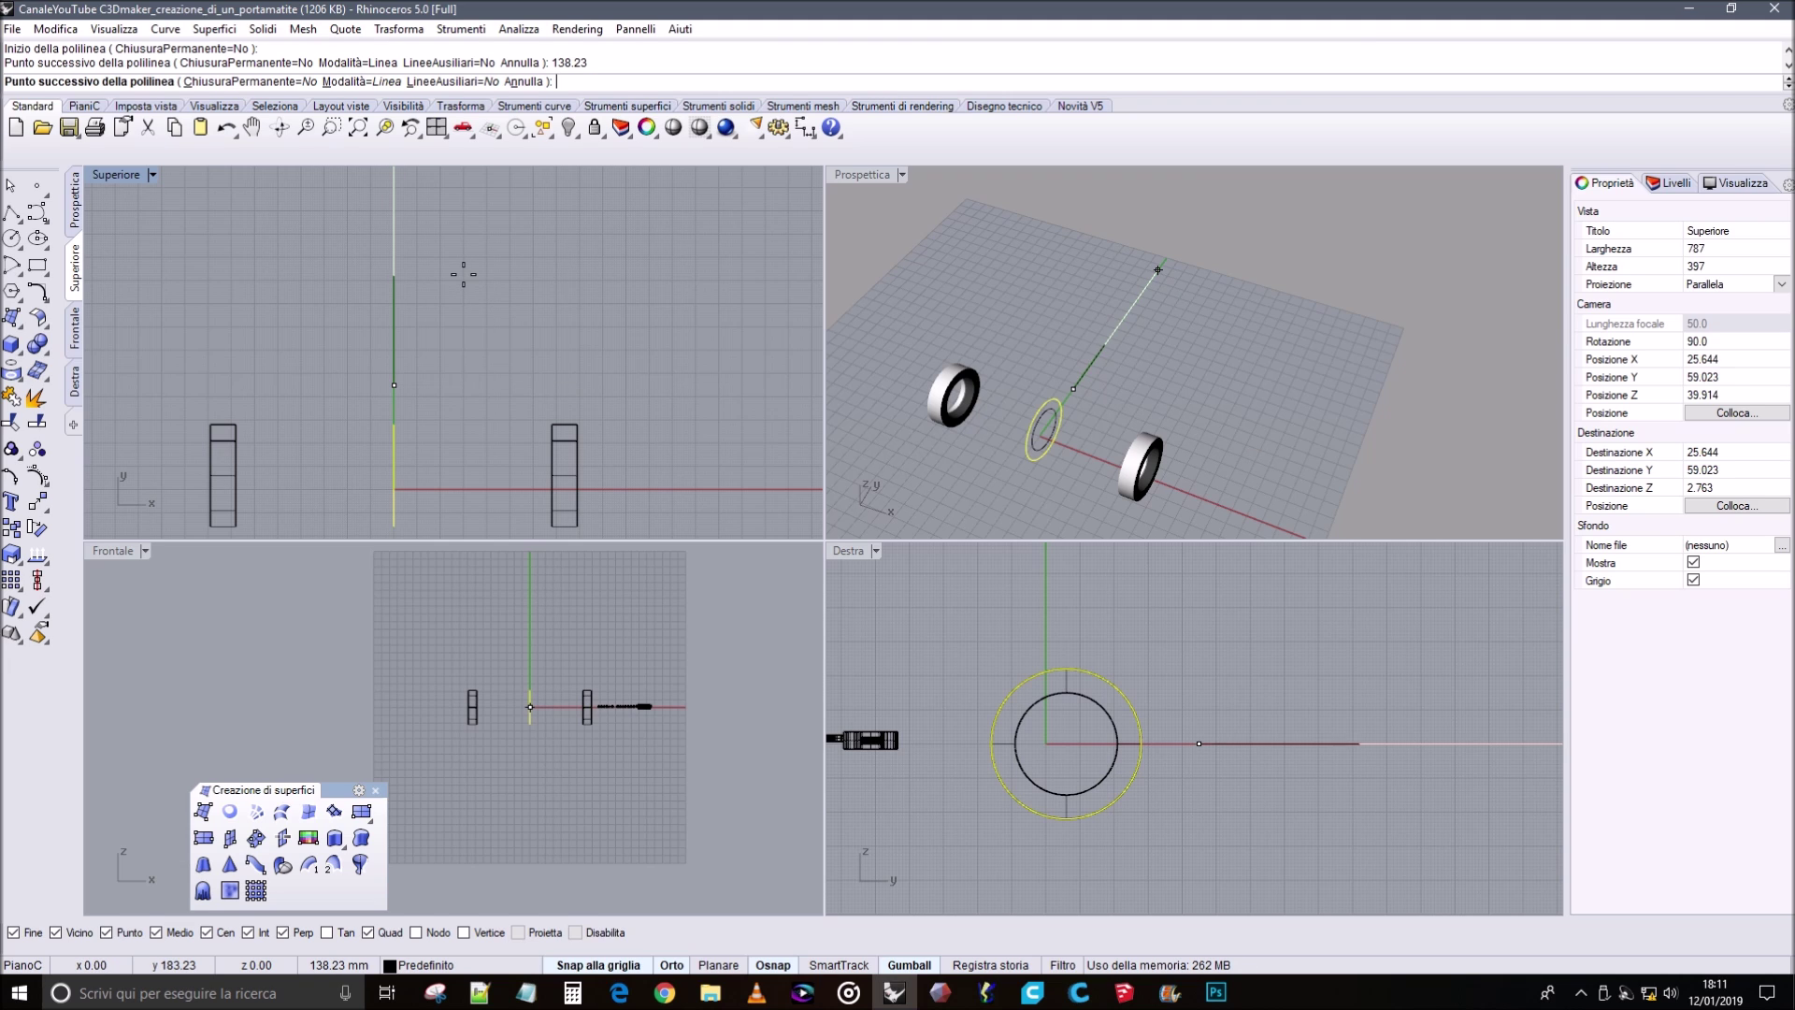
{"action": "right_click_drag", "start_coordinate": [463, 278], "coordinate": [483, 465]}
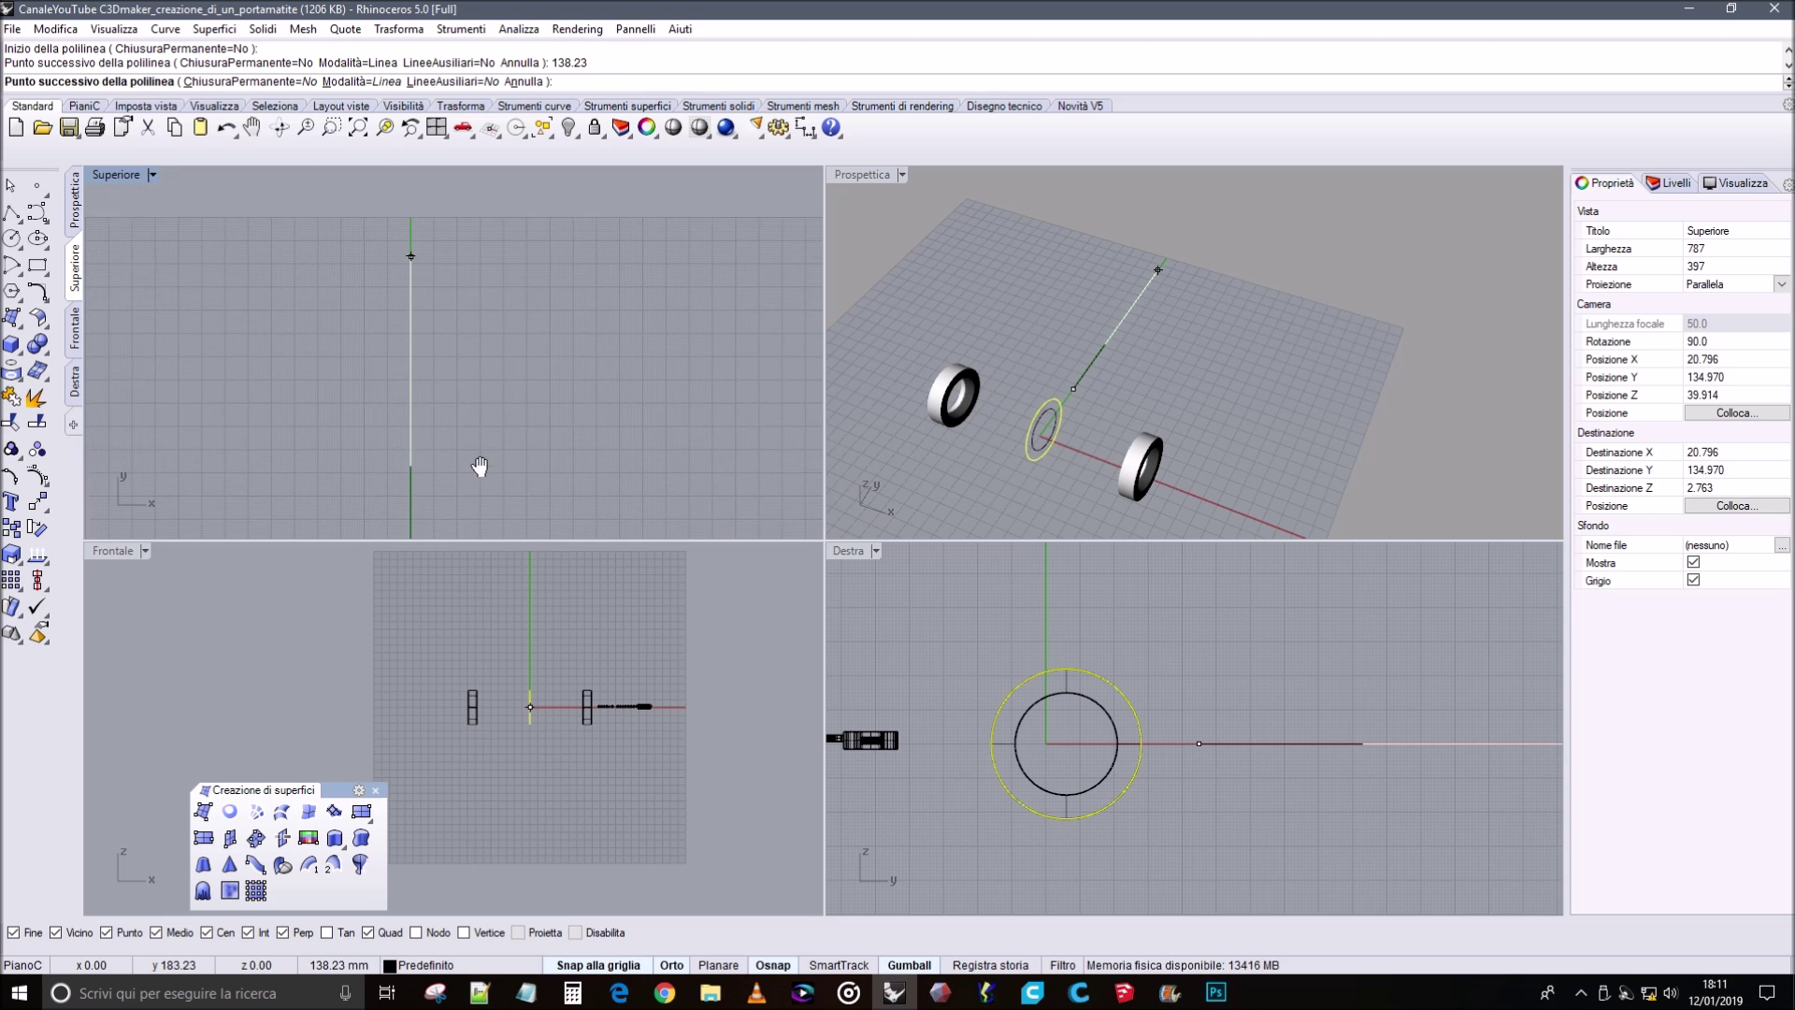
{"action": "left_click", "coordinate": [473, 237]}
{"action": "key", "text": "Escape"}
Measure the length of the new straight line with the Lunghezza command.
{"action": "scroll", "coordinate": [524, 306], "scroll_direction": "down", "scroll_amount": 5}
{"action": "right_click_drag", "start_coordinate": [527, 309], "coordinate": [496, 344]}
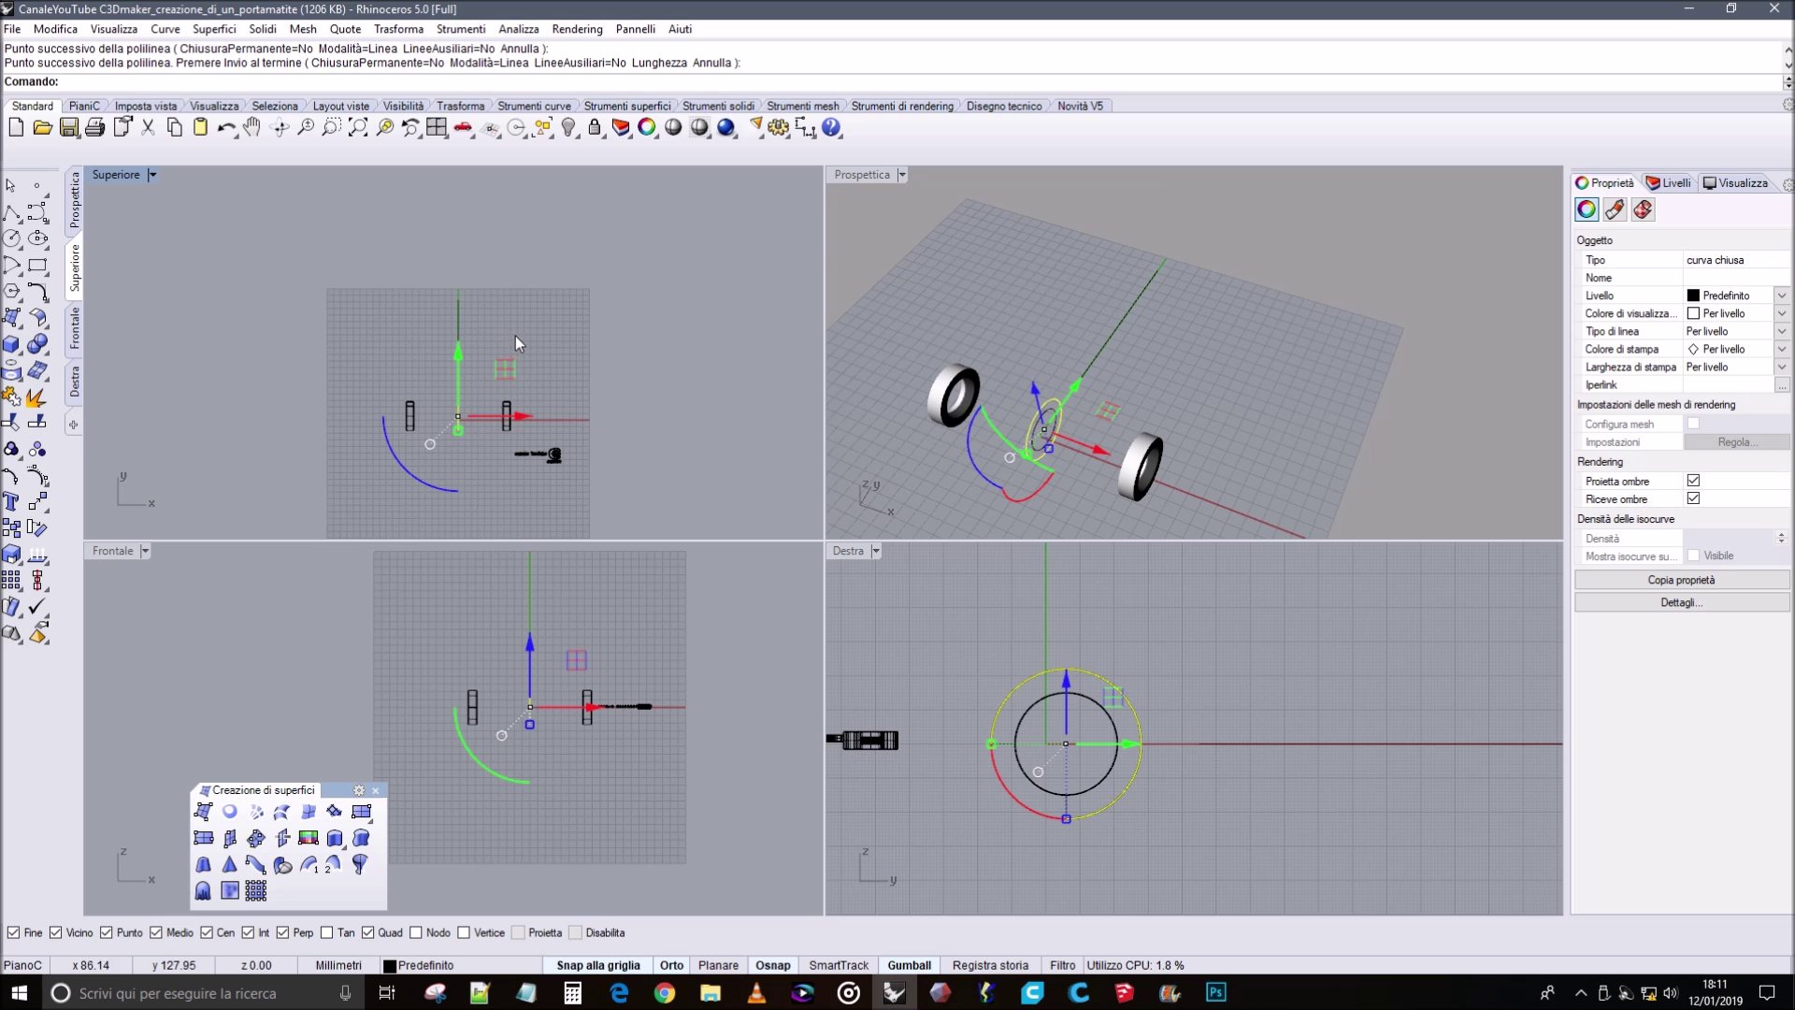
{"action": "scroll", "coordinate": [518, 337], "scroll_direction": "up", "scroll_amount": 2}
{"action": "right_click_drag", "start_coordinate": [1092, 365], "coordinate": [1027, 312]}
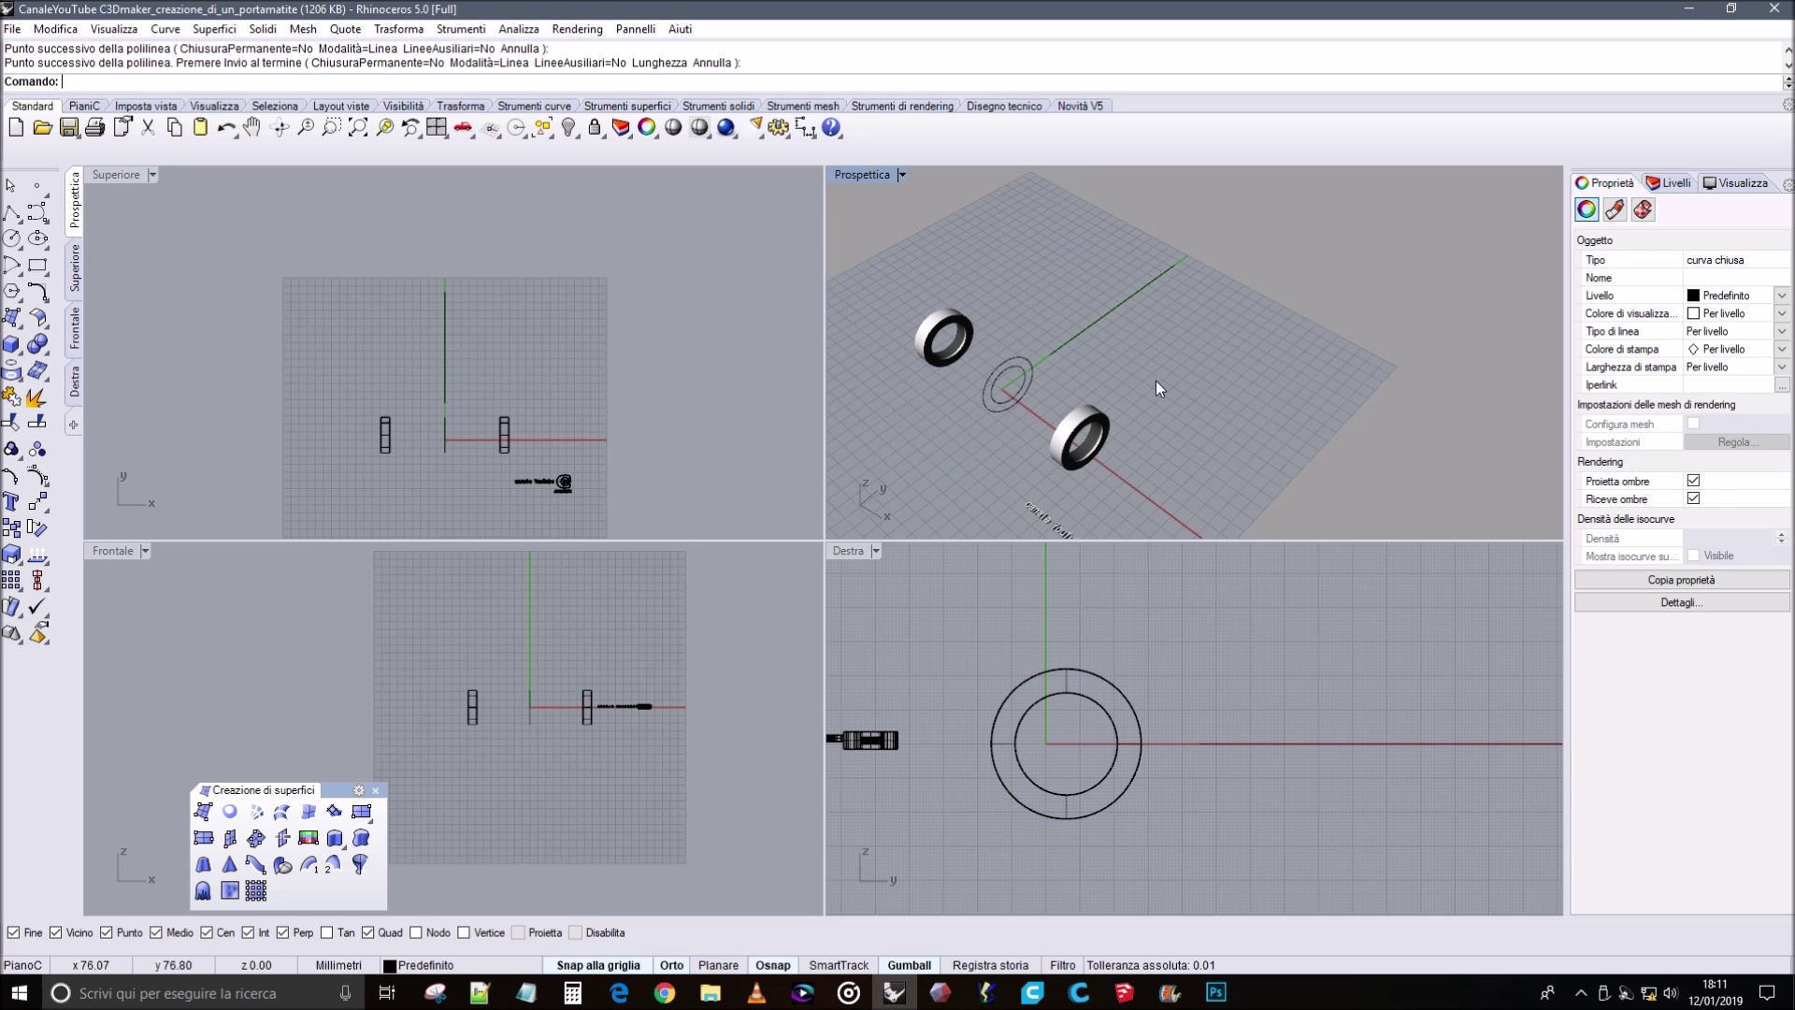
{"action": "left_click", "coordinate": [1156, 382]}
{"action": "right_click_drag", "start_coordinate": [1119, 371], "coordinate": [1106, 373]}
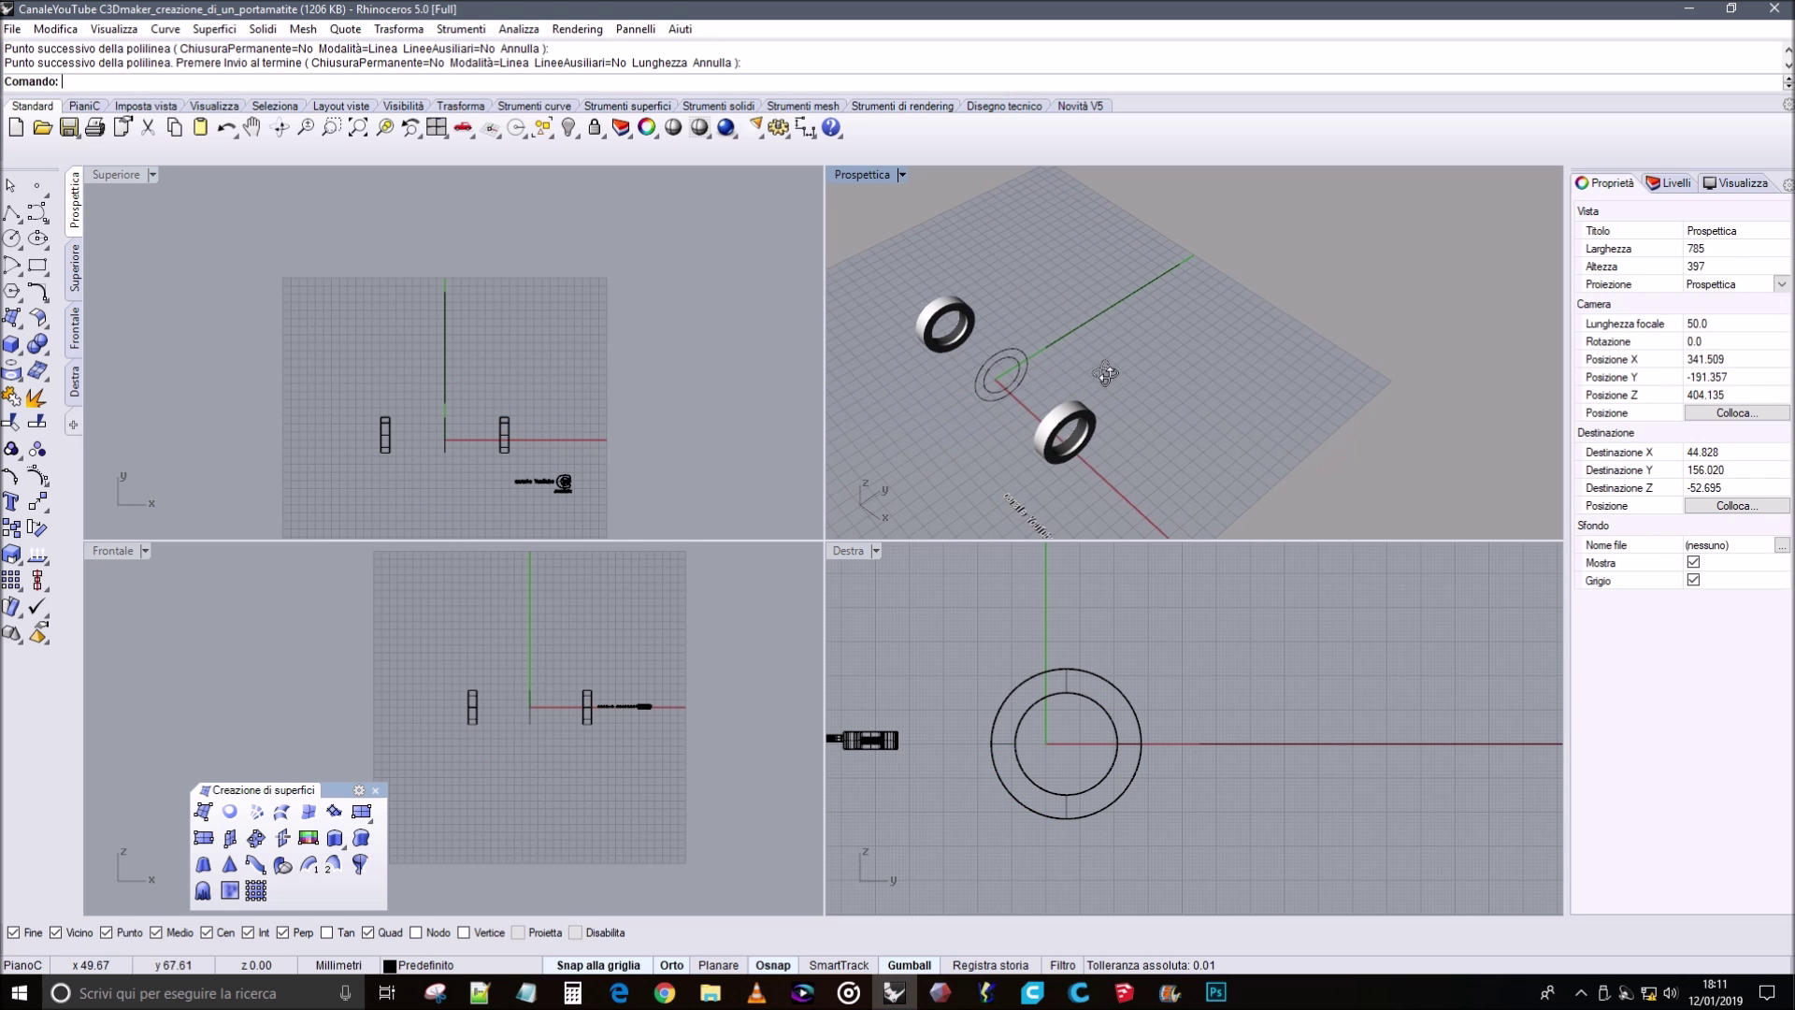
{"action": "left_click", "coordinate": [1086, 319]}
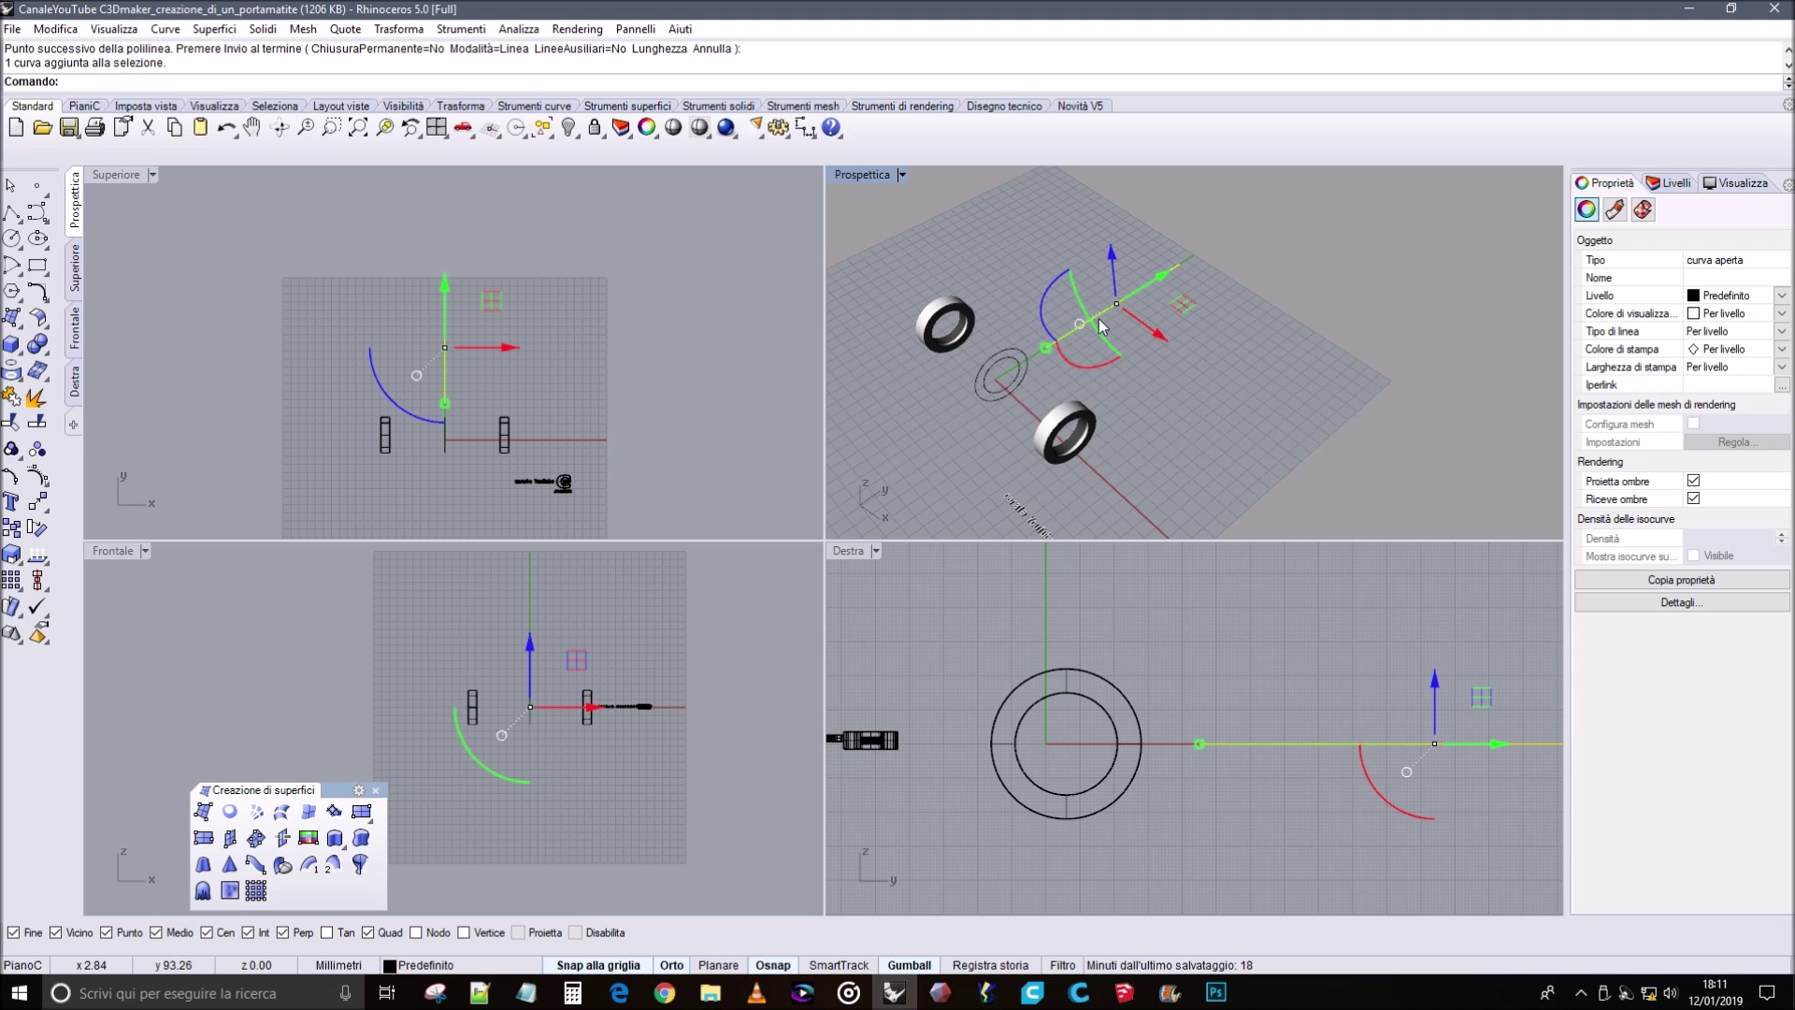
{"action": "type", "text": "L"}
{"action": "key", "text": "Return"}
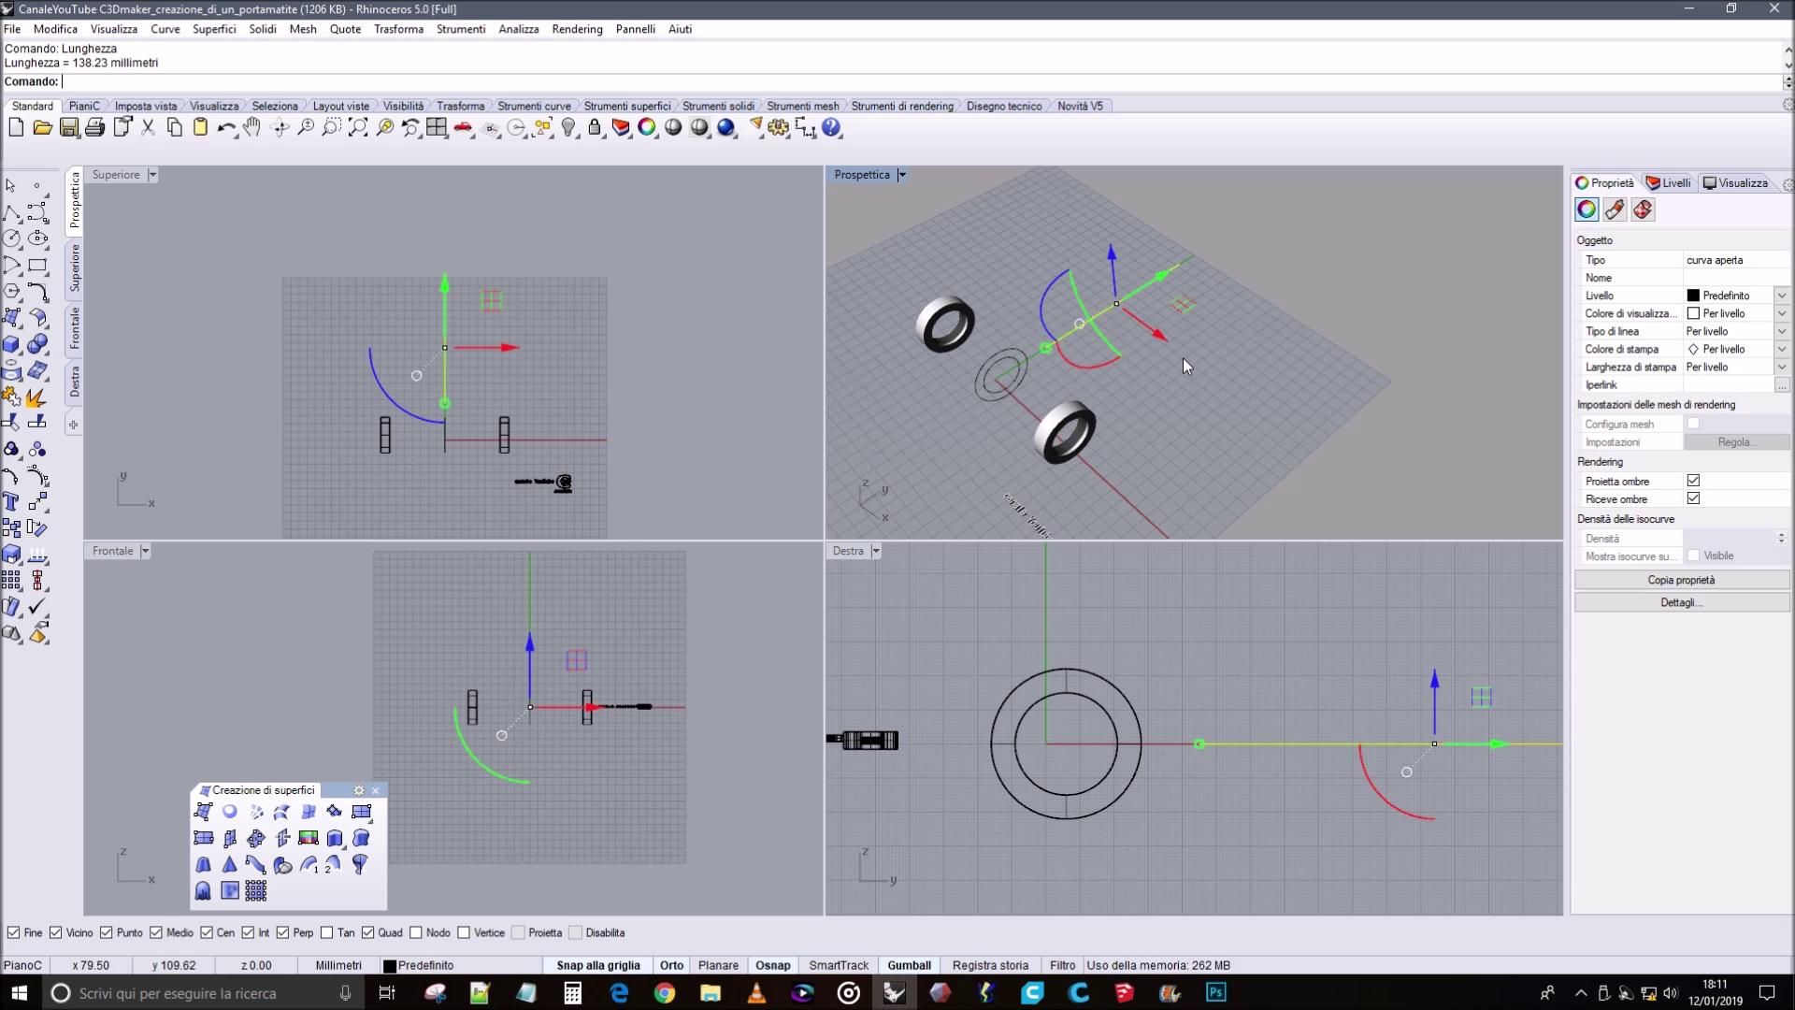
Measure the outer circle's length once more with the Lunghezza command to compare it with the straight line.
{"action": "left_click", "coordinate": [1039, 352]}
{"action": "left_click", "coordinate": [1027, 353]}
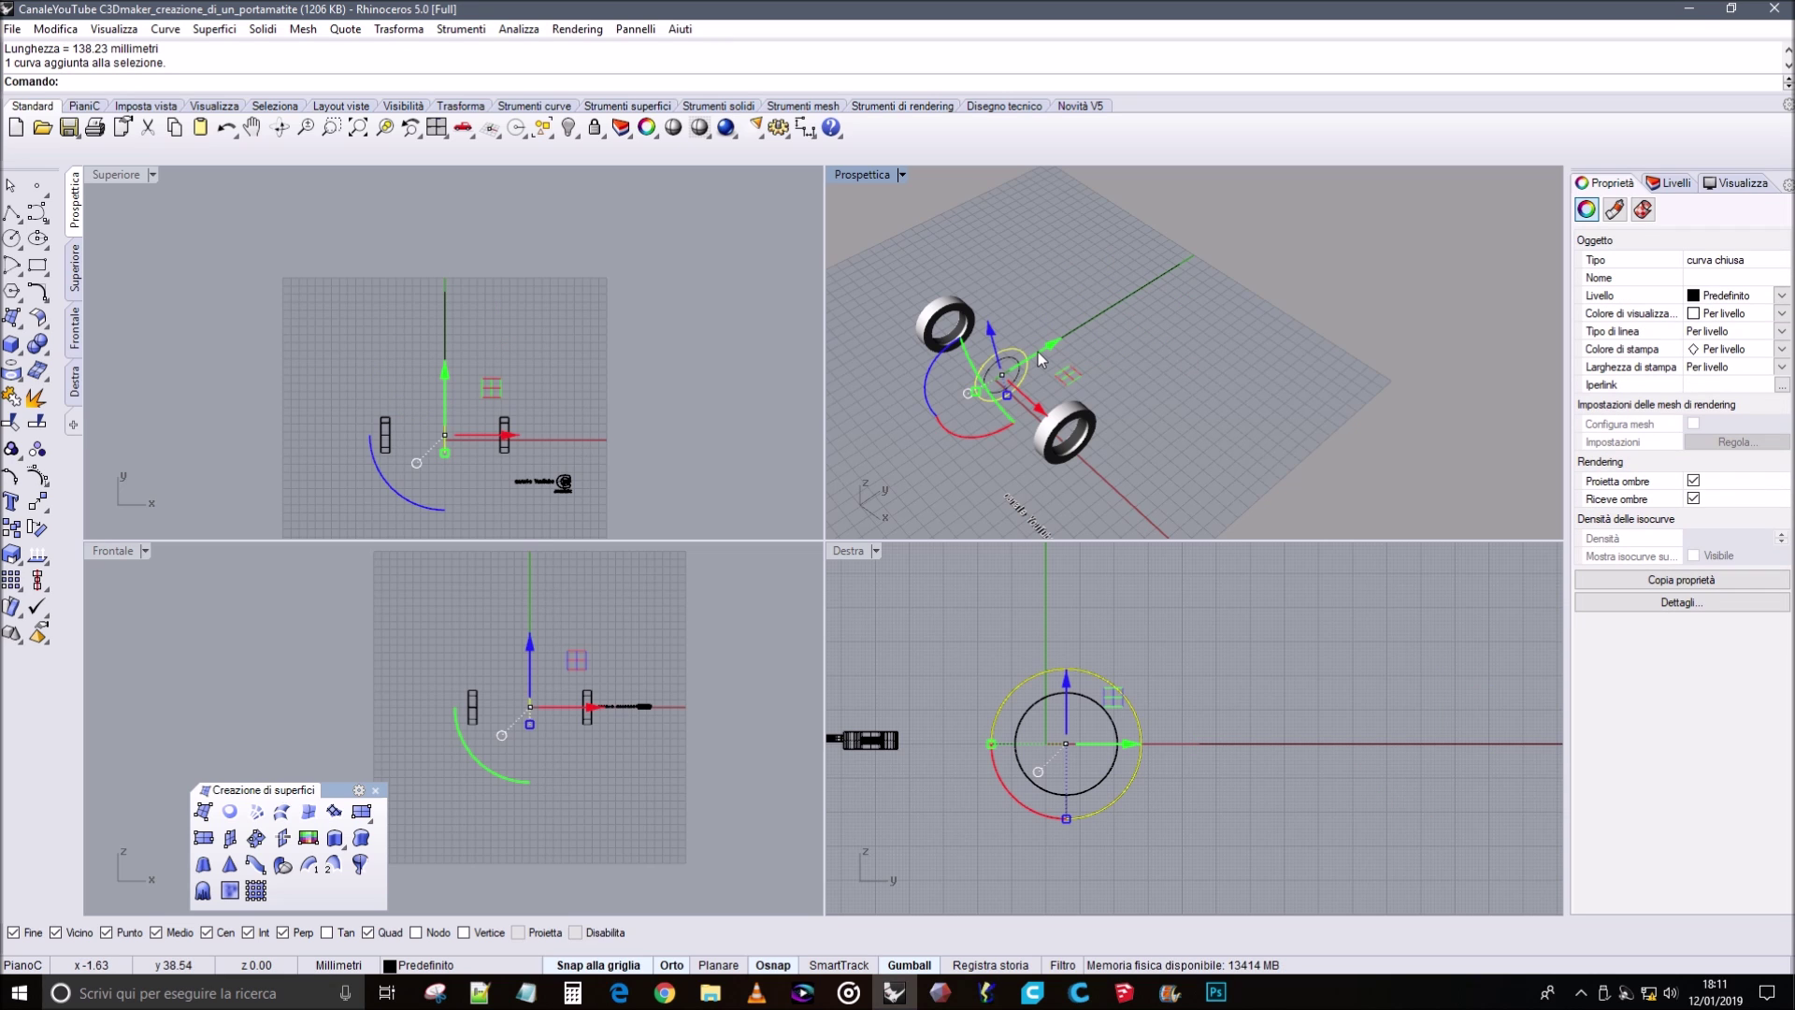
{"action": "key", "text": "Return"}
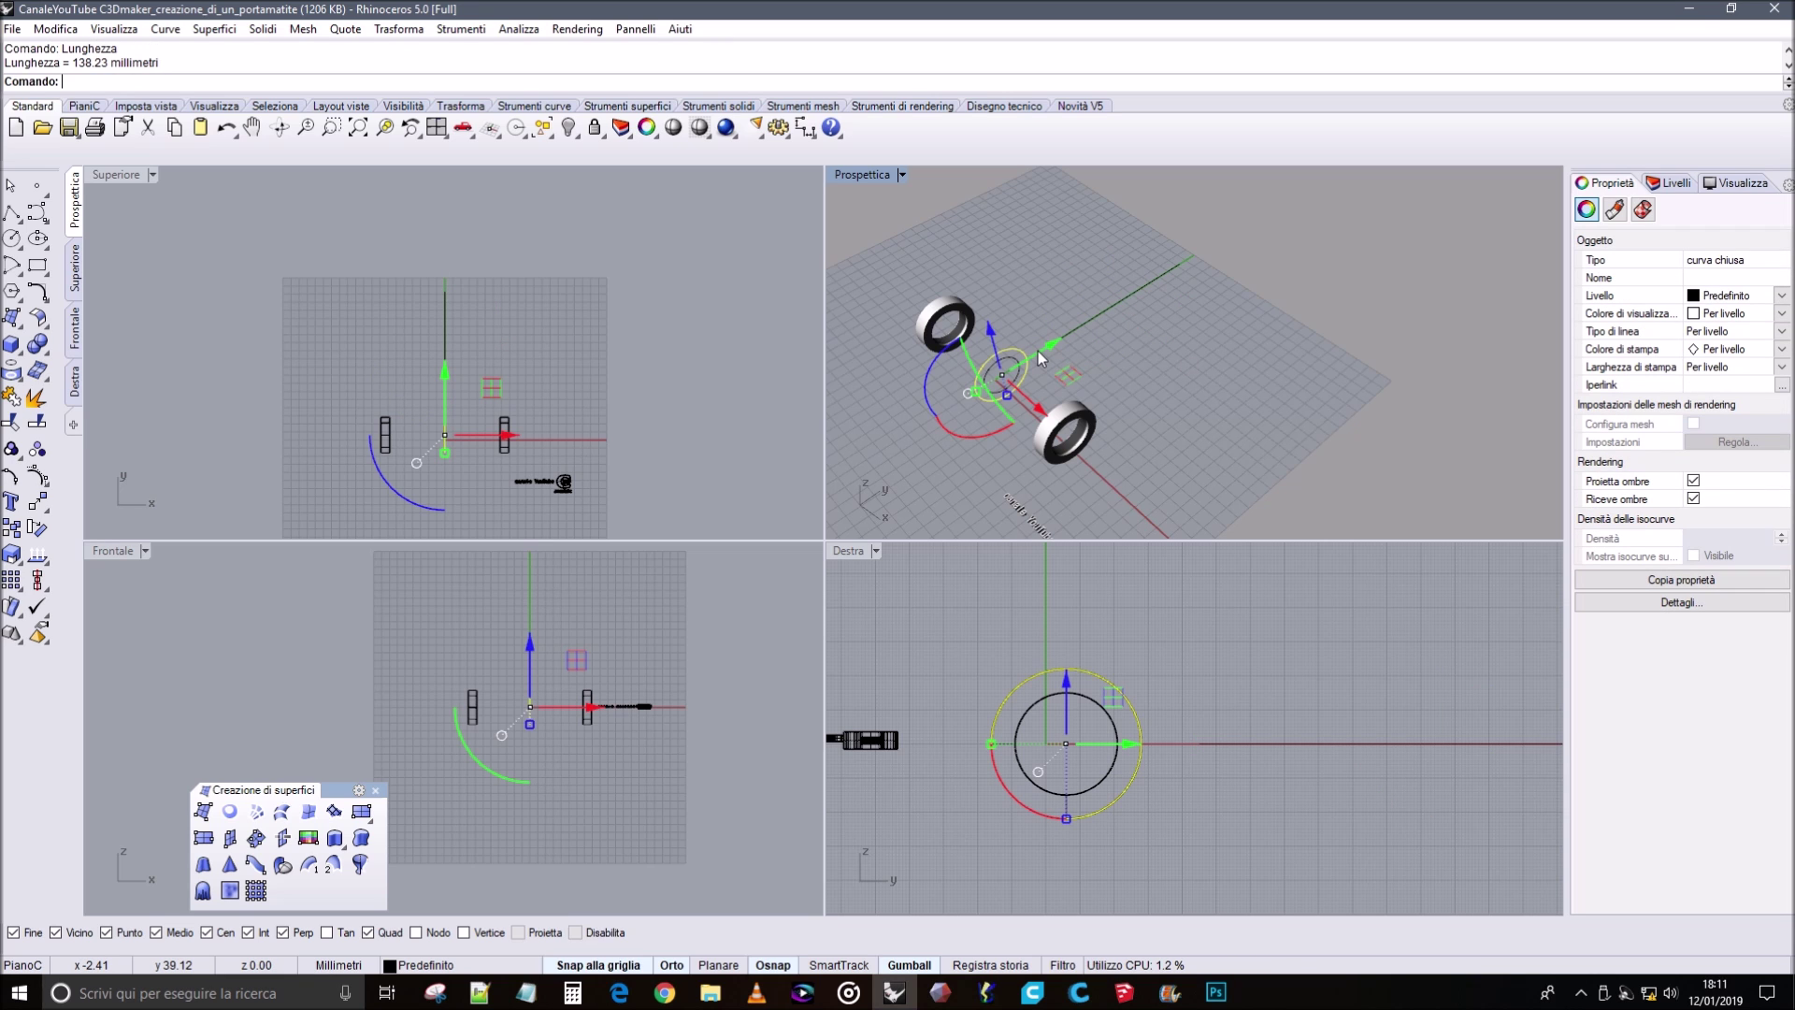
Extrude the straight line to both sides along X from its midpoint as a flat, non-solid surface, about 68 mm each way.
{"action": "left_click", "coordinate": [990, 309]}
{"action": "right_click_drag", "start_coordinate": [935, 374], "coordinate": [1135, 350]}
{"action": "left_click", "coordinate": [1135, 349]}
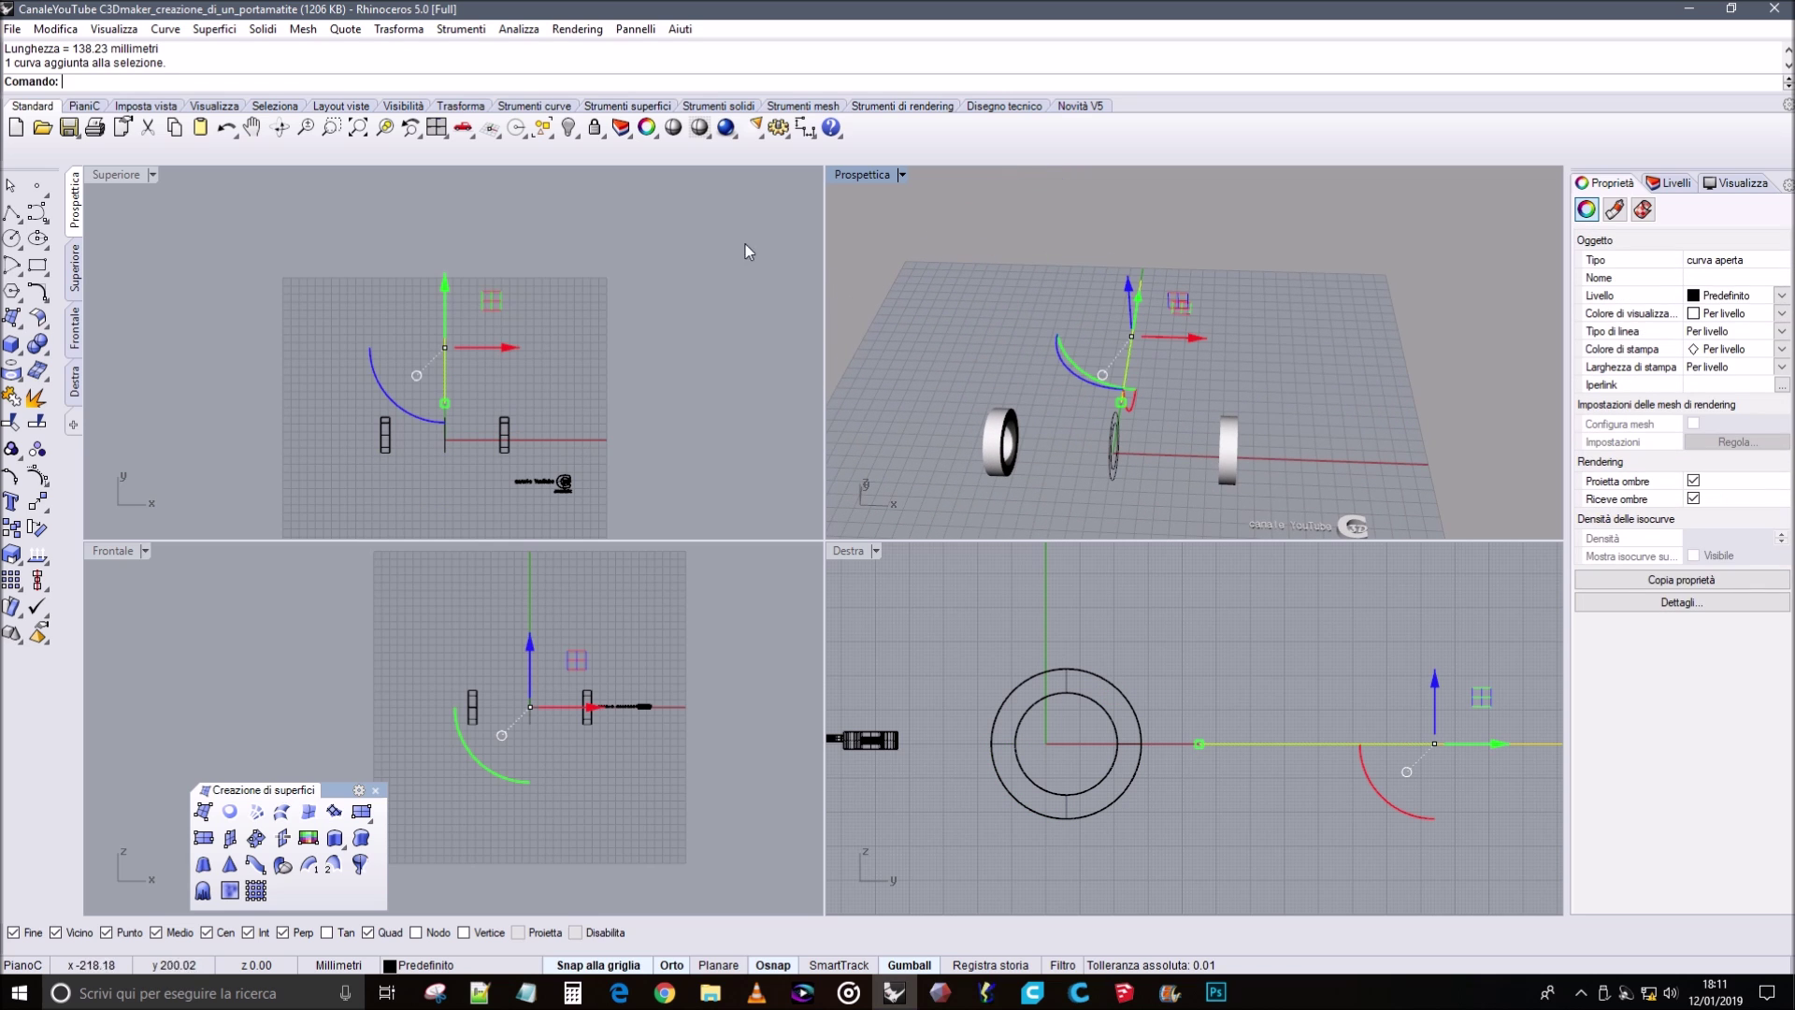
{"action": "left_click", "coordinate": [335, 838]}
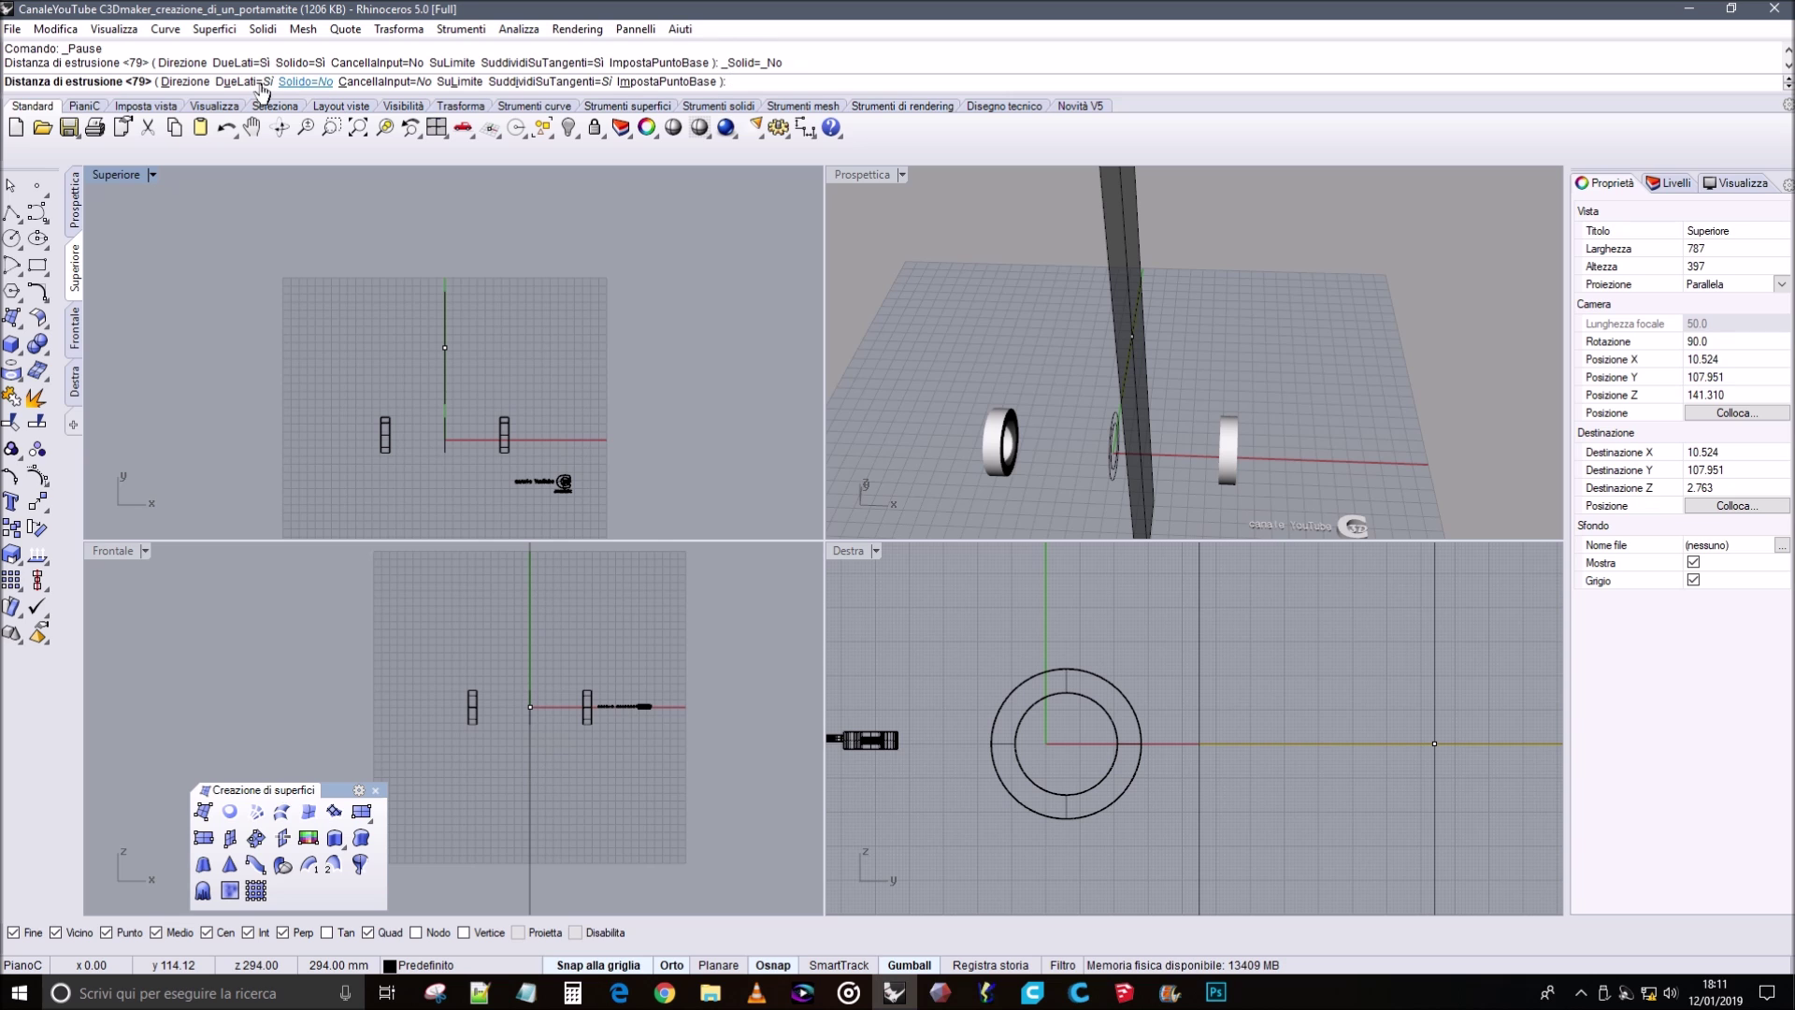
{"action": "left_click", "coordinate": [185, 81]}
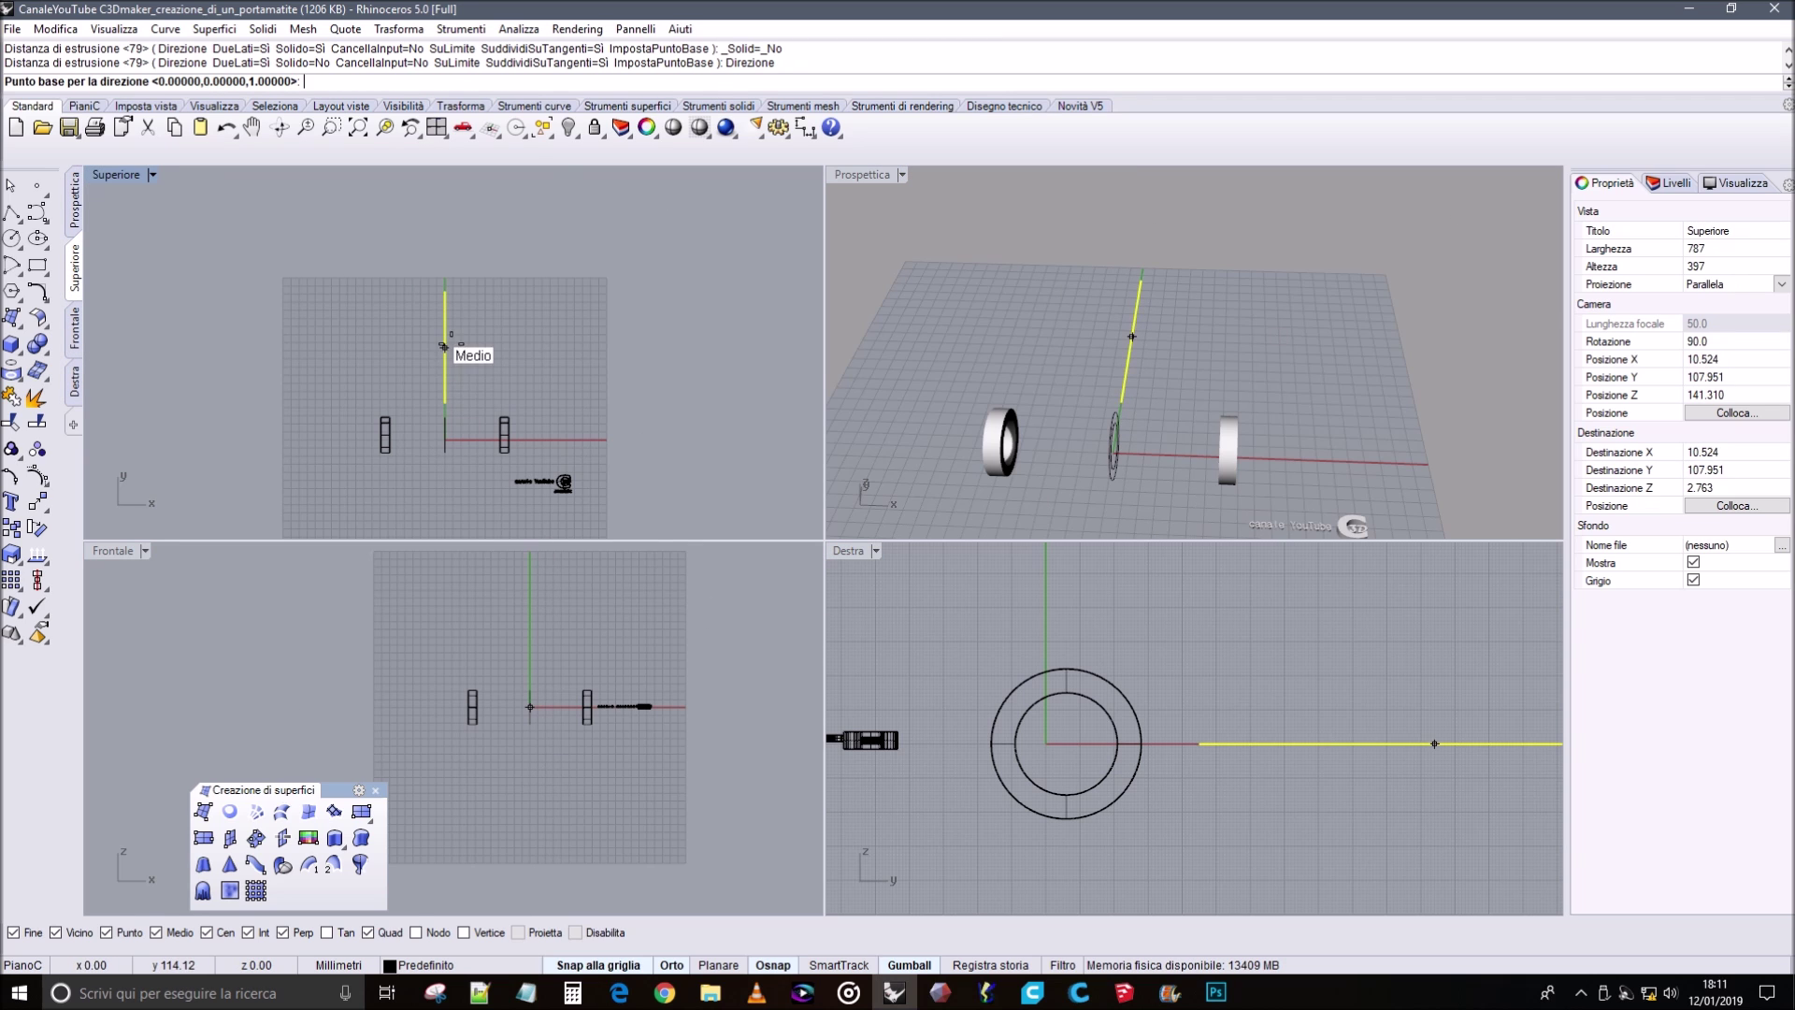
{"action": "left_click", "coordinate": [445, 347]}
{"action": "left_click", "coordinate": [520, 344]}
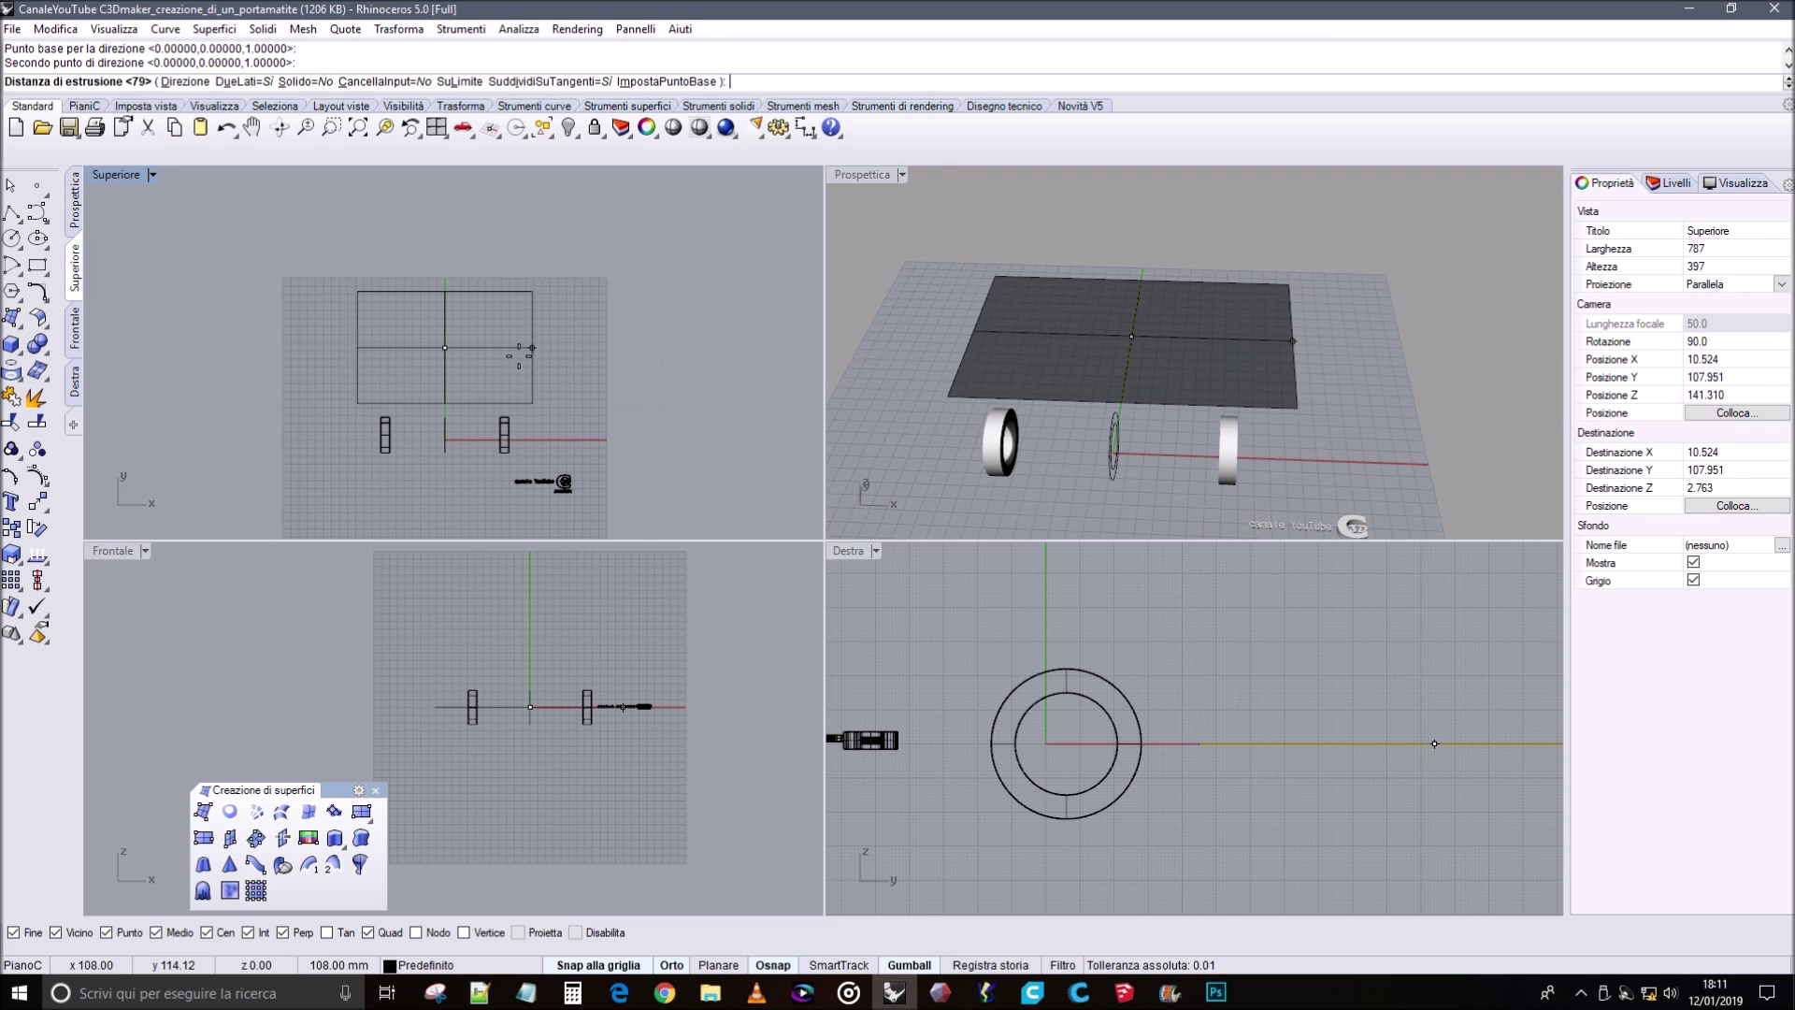
{"action": "scroll", "coordinate": [377, 394], "scroll_direction": "up", "scroll_amount": 3}
{"action": "scroll", "coordinate": [378, 394], "scroll_direction": "up", "scroll_amount": 2}
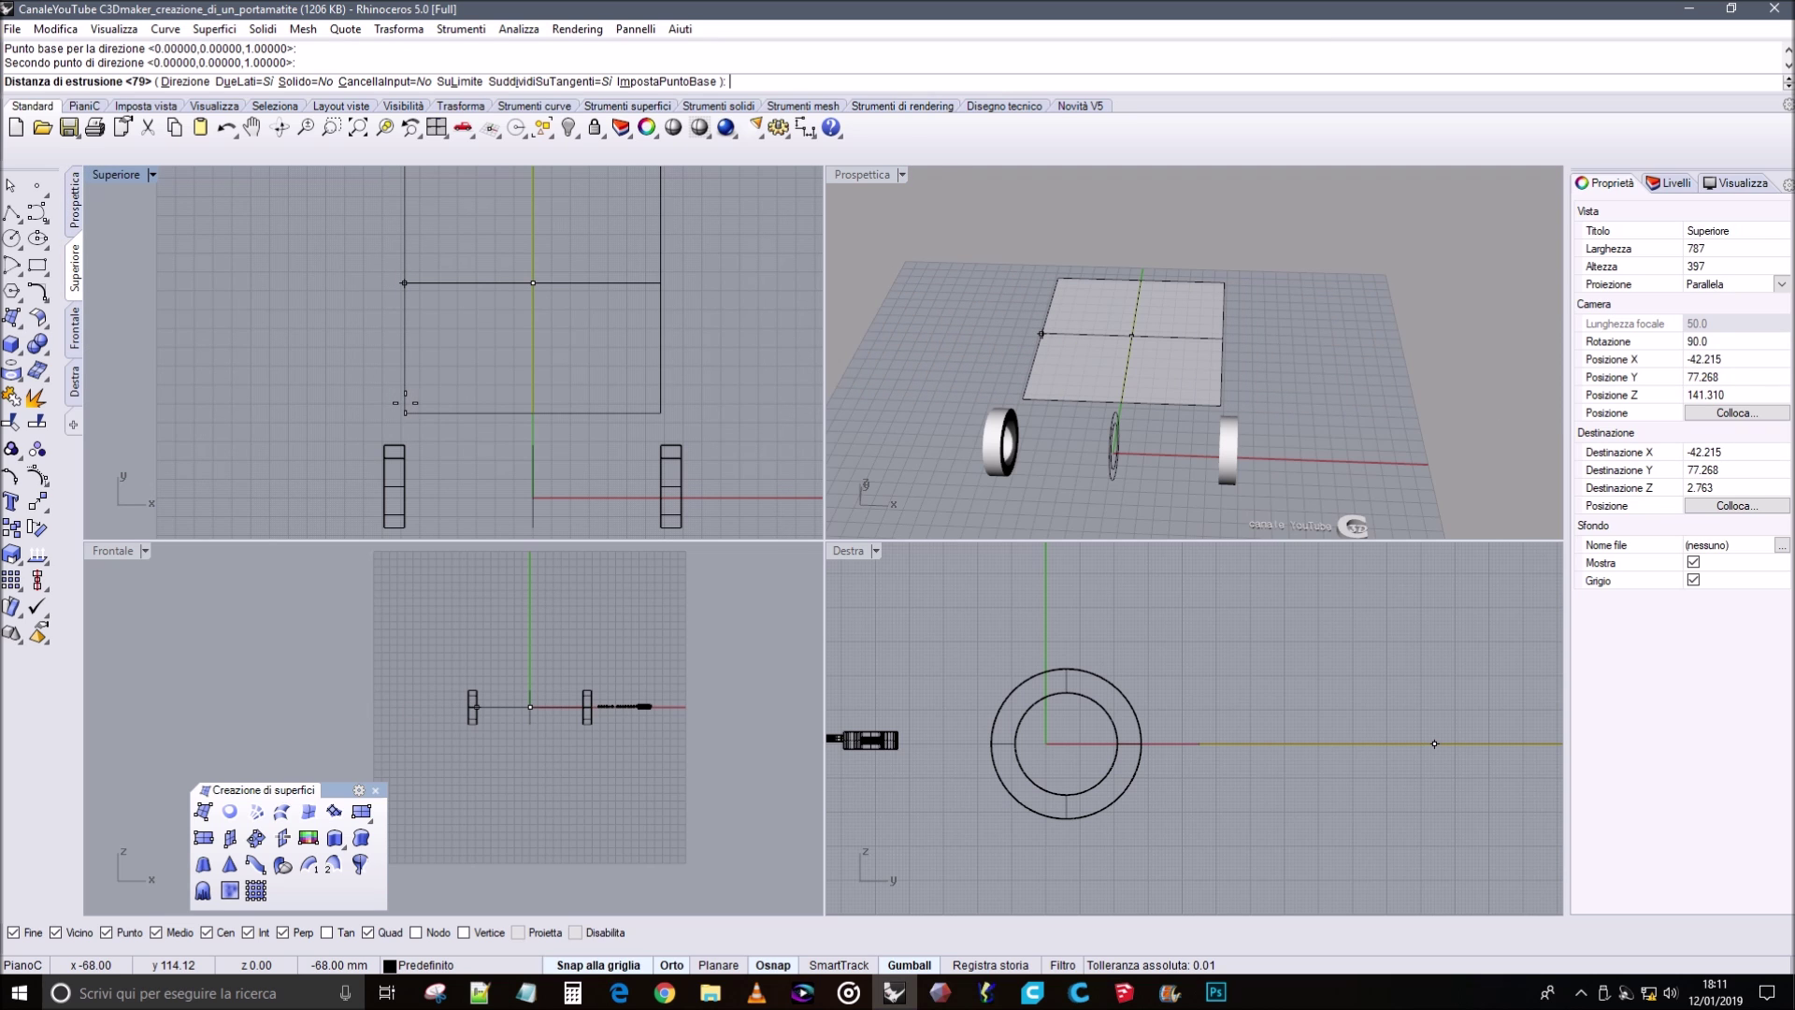
{"action": "scroll", "coordinate": [397, 403], "scroll_direction": "up", "scroll_amount": 3}
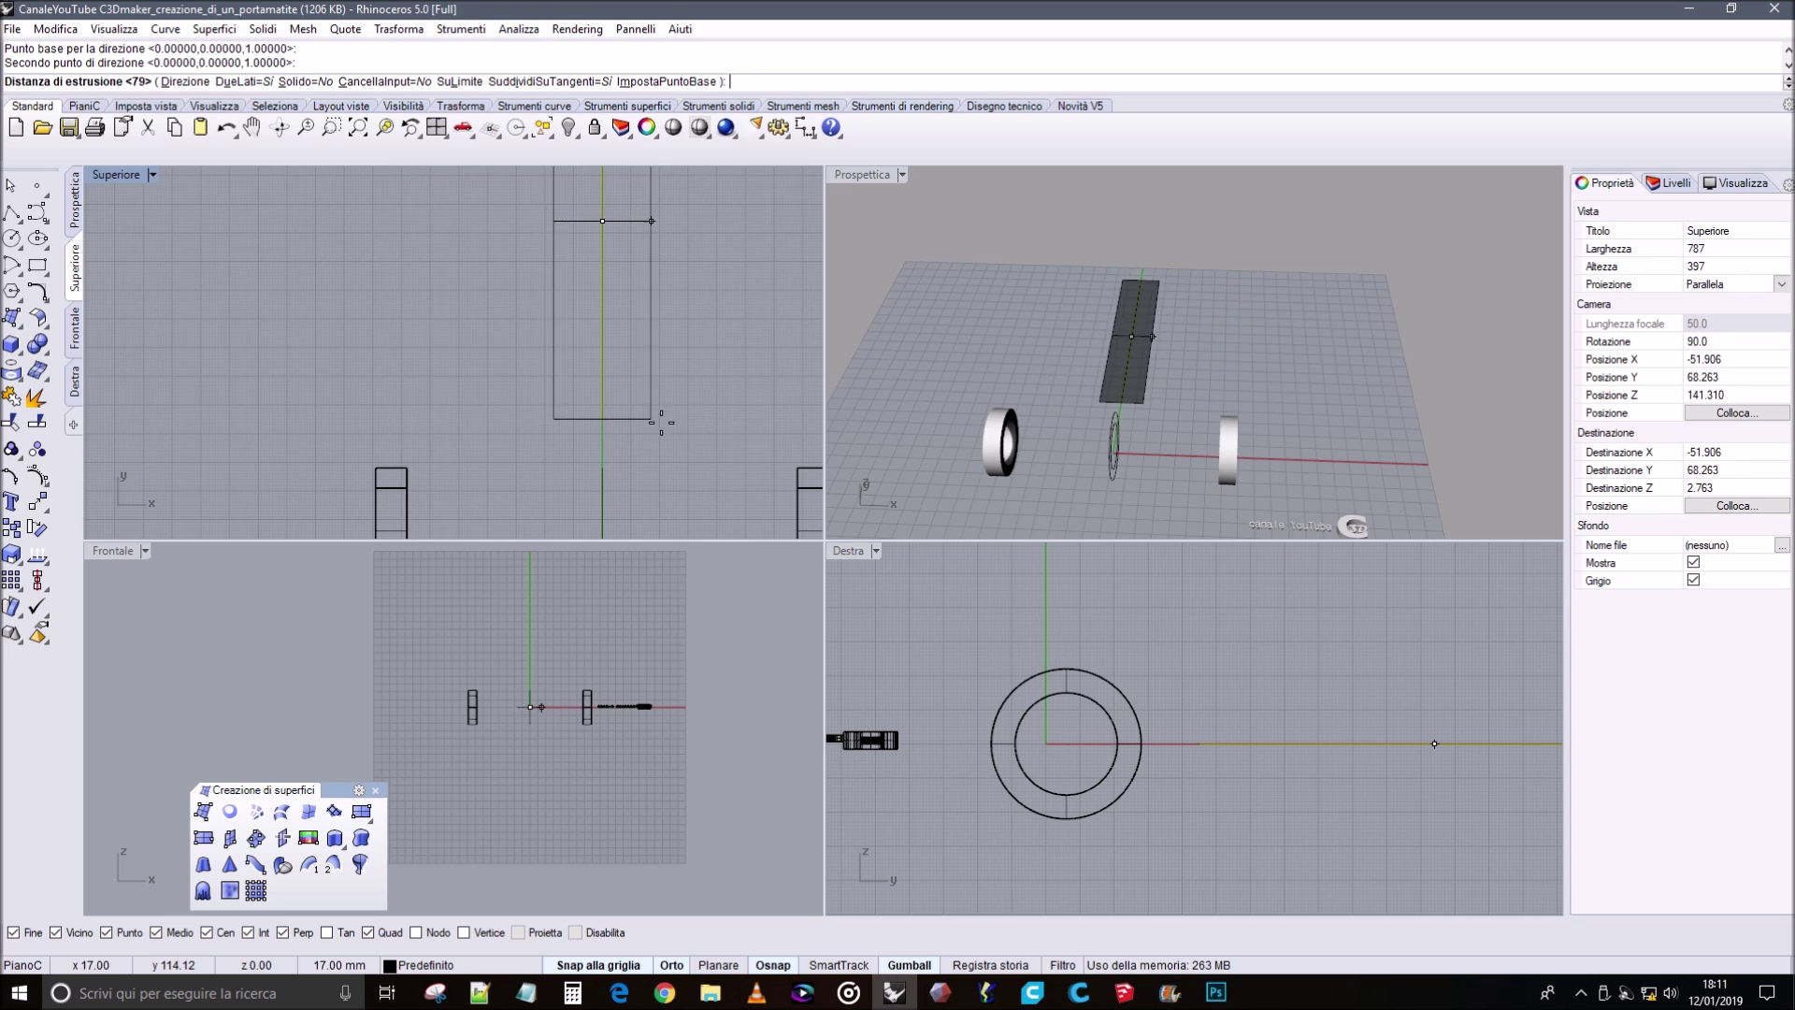
{"action": "left_click", "coordinate": [1227, 419]}
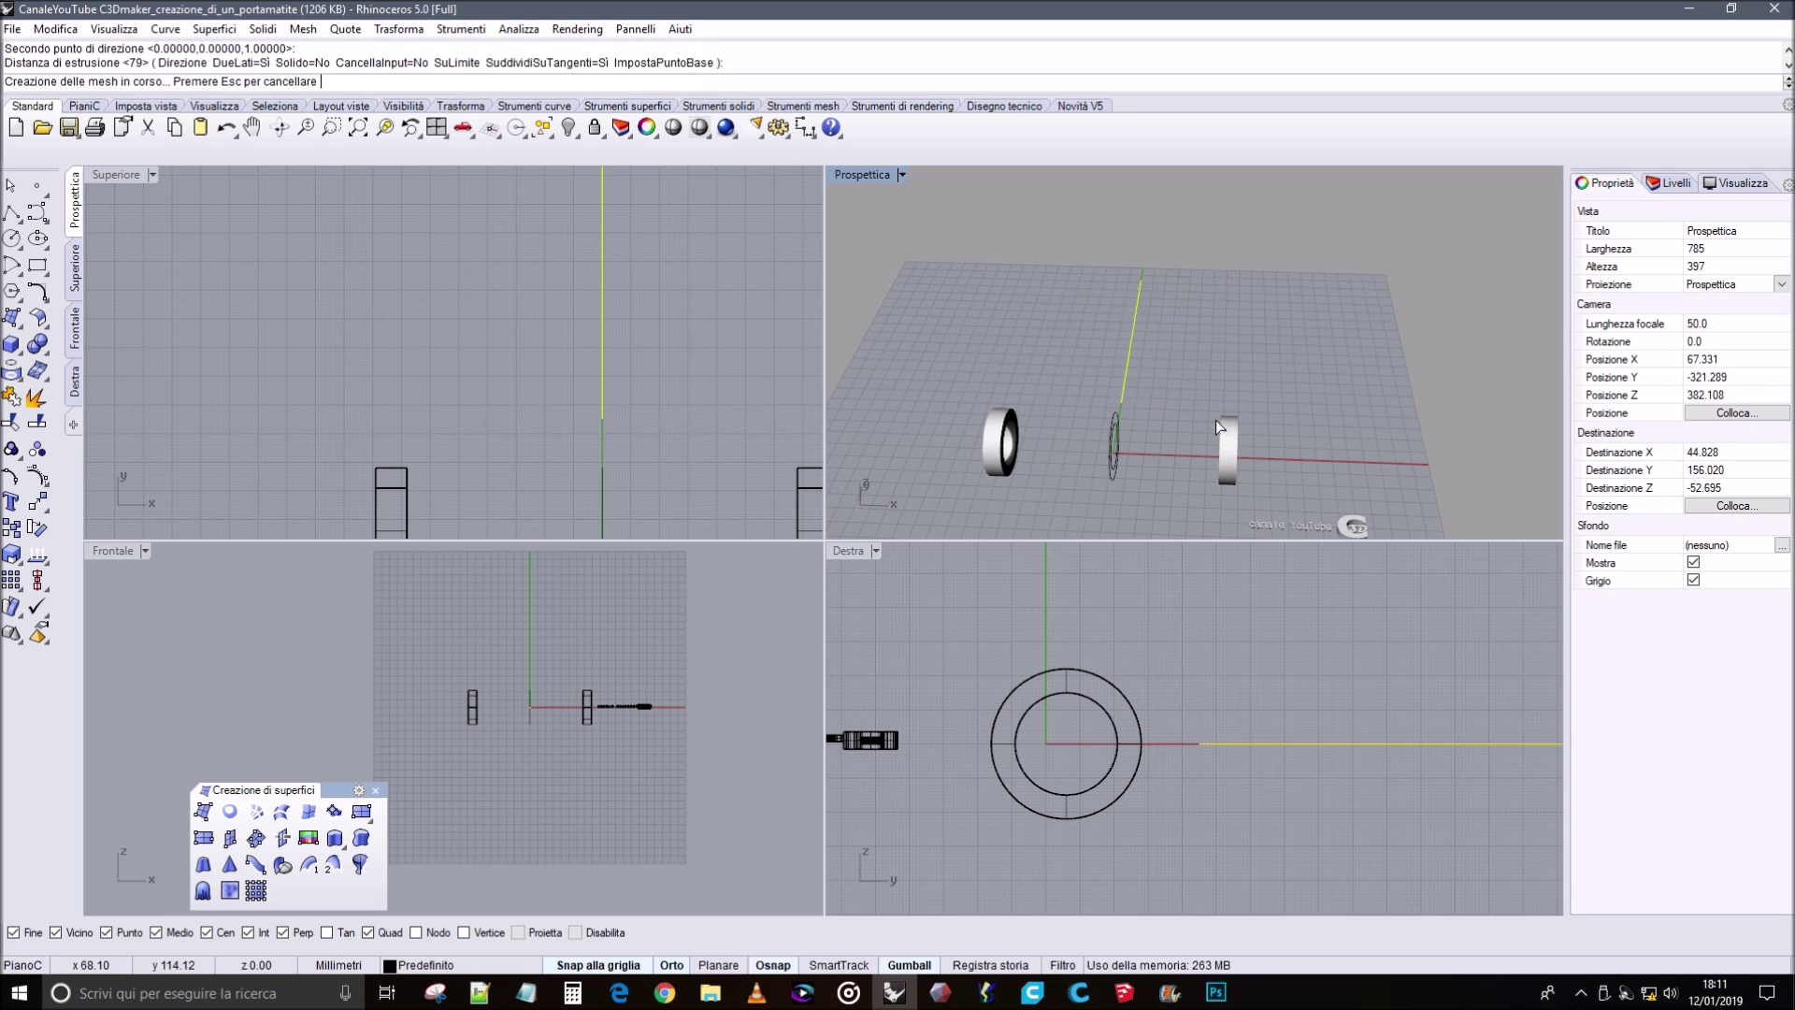
{"action": "scroll", "coordinate": [543, 339], "scroll_direction": "down", "scroll_amount": 5}
{"action": "key", "text": "Delete"}
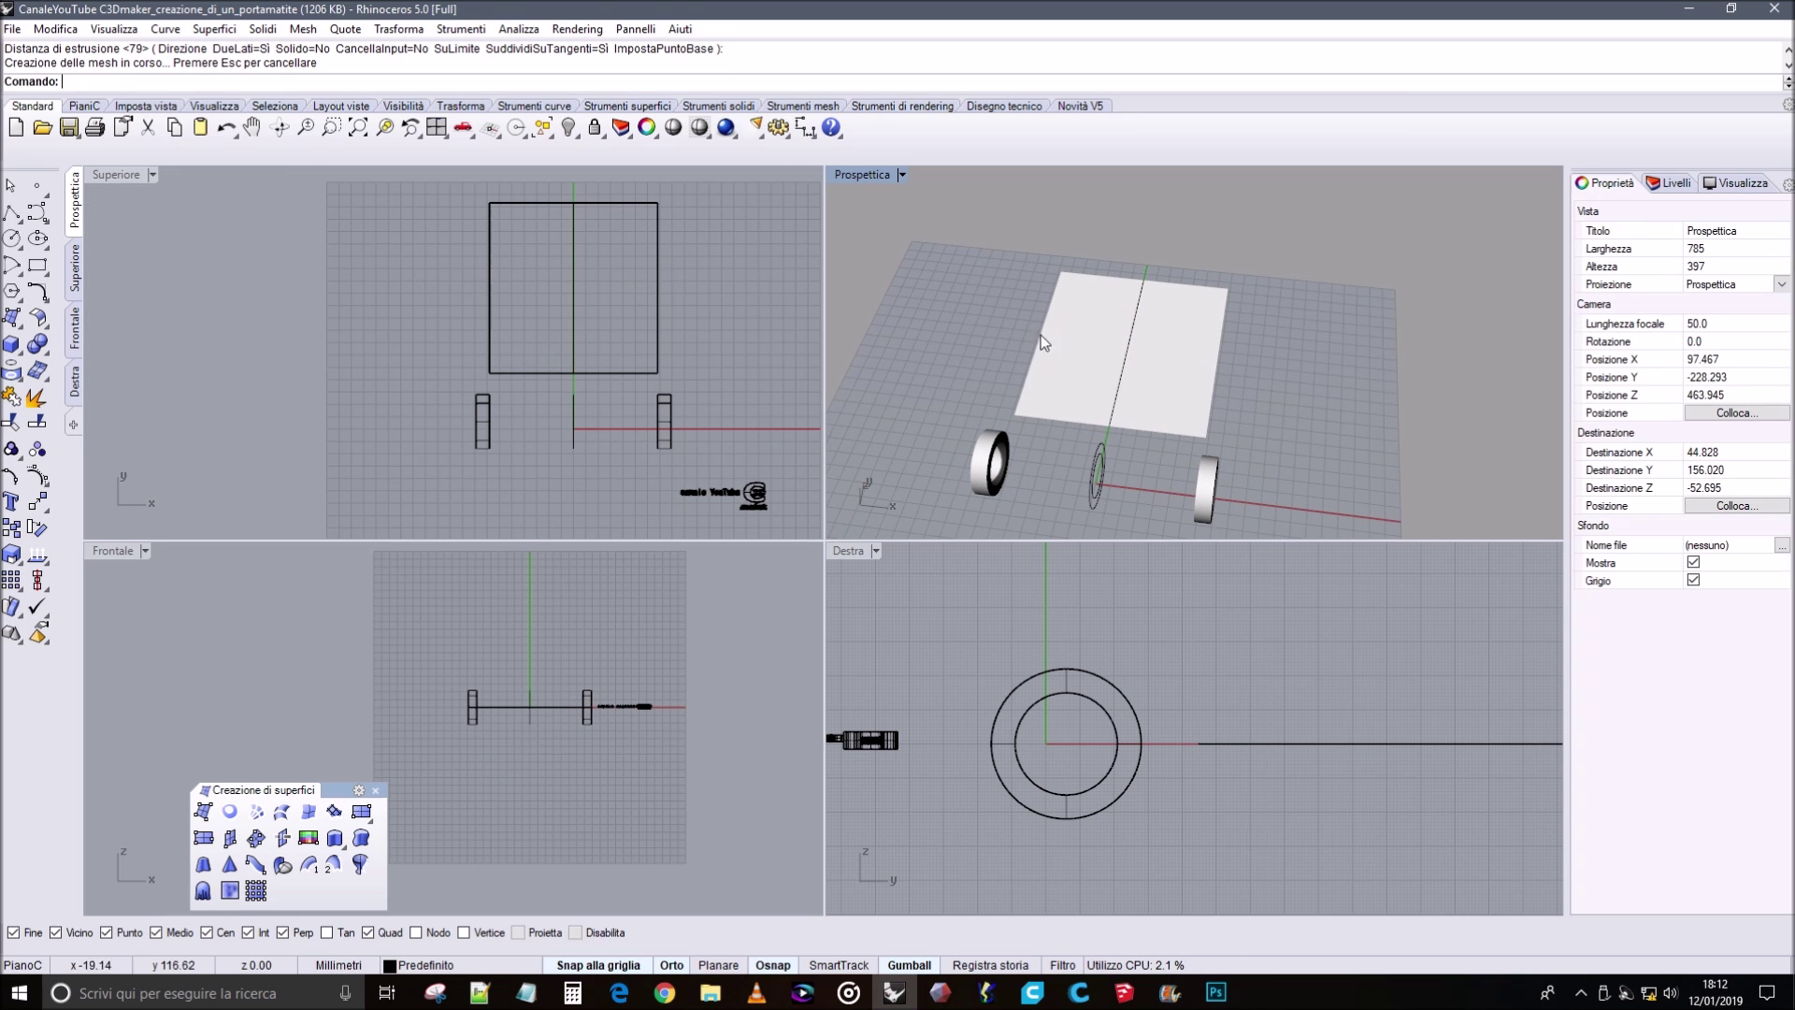
Draw a horizontal polyline in the top view joining the midpoints of the flat surface's two side edges.
{"action": "left_click", "coordinate": [13, 213]}
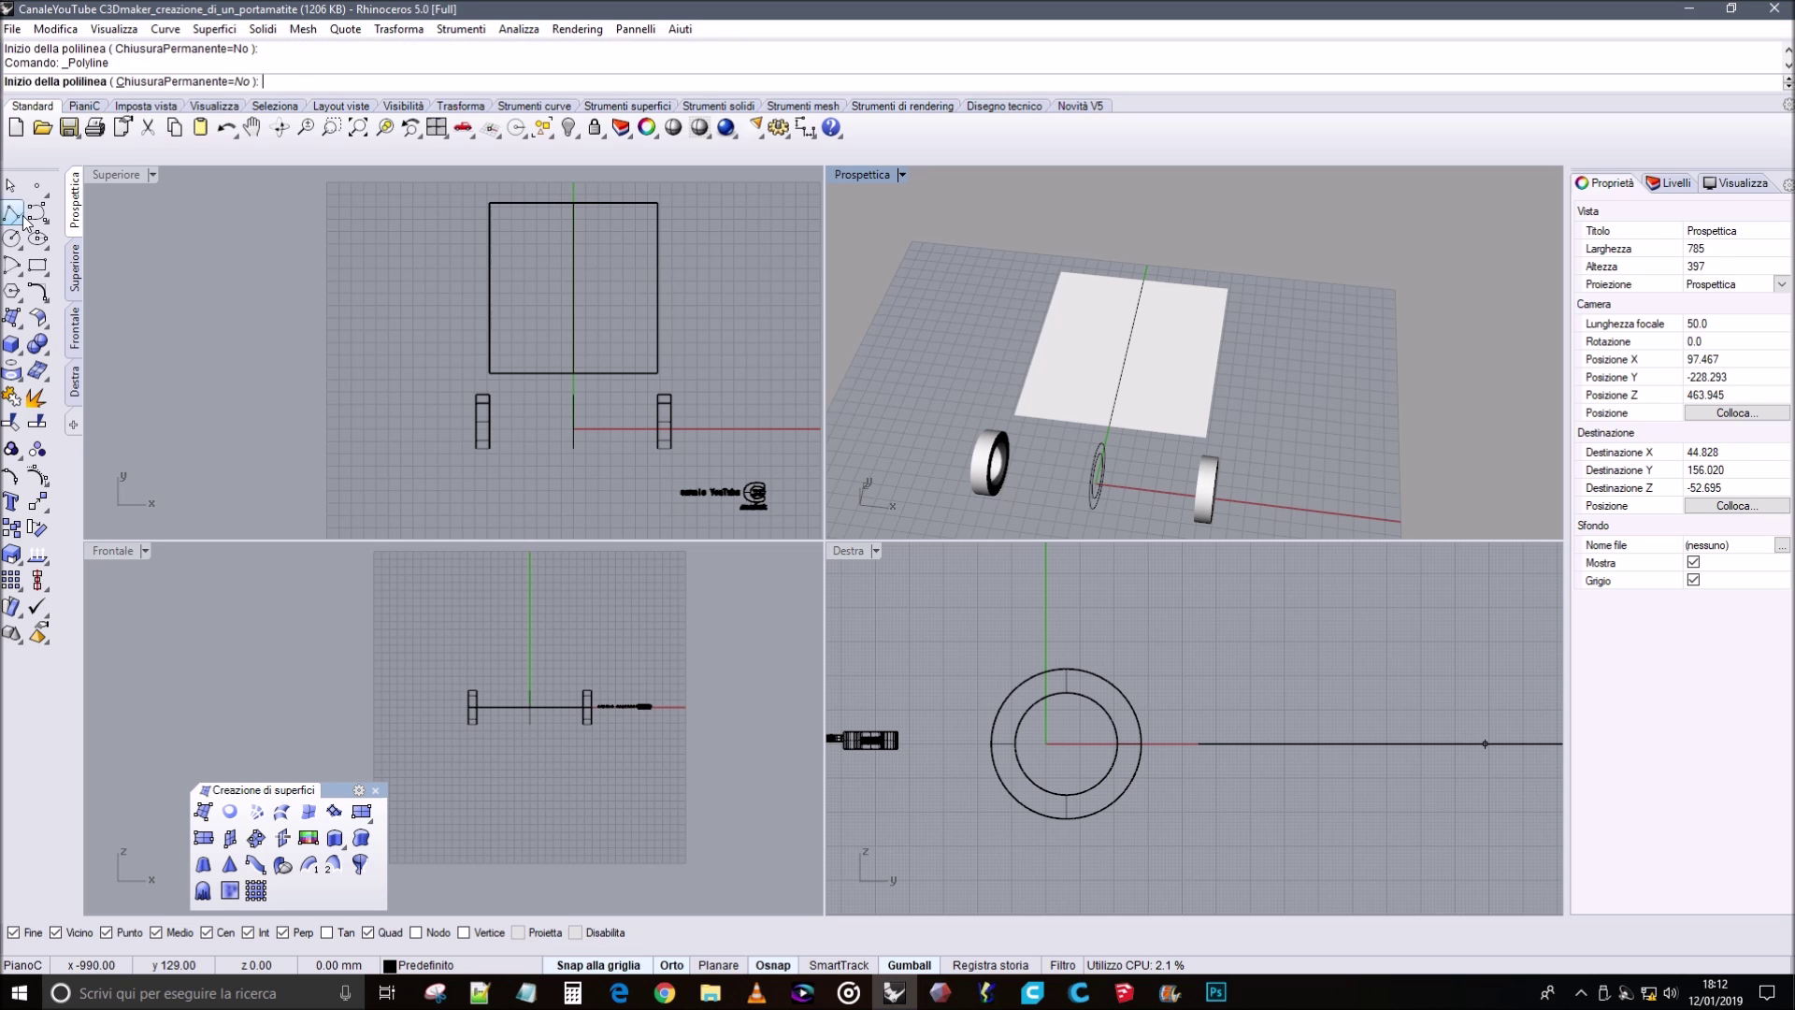
{"action": "left_click", "coordinate": [490, 287]}
{"action": "left_click", "coordinate": [658, 287]}
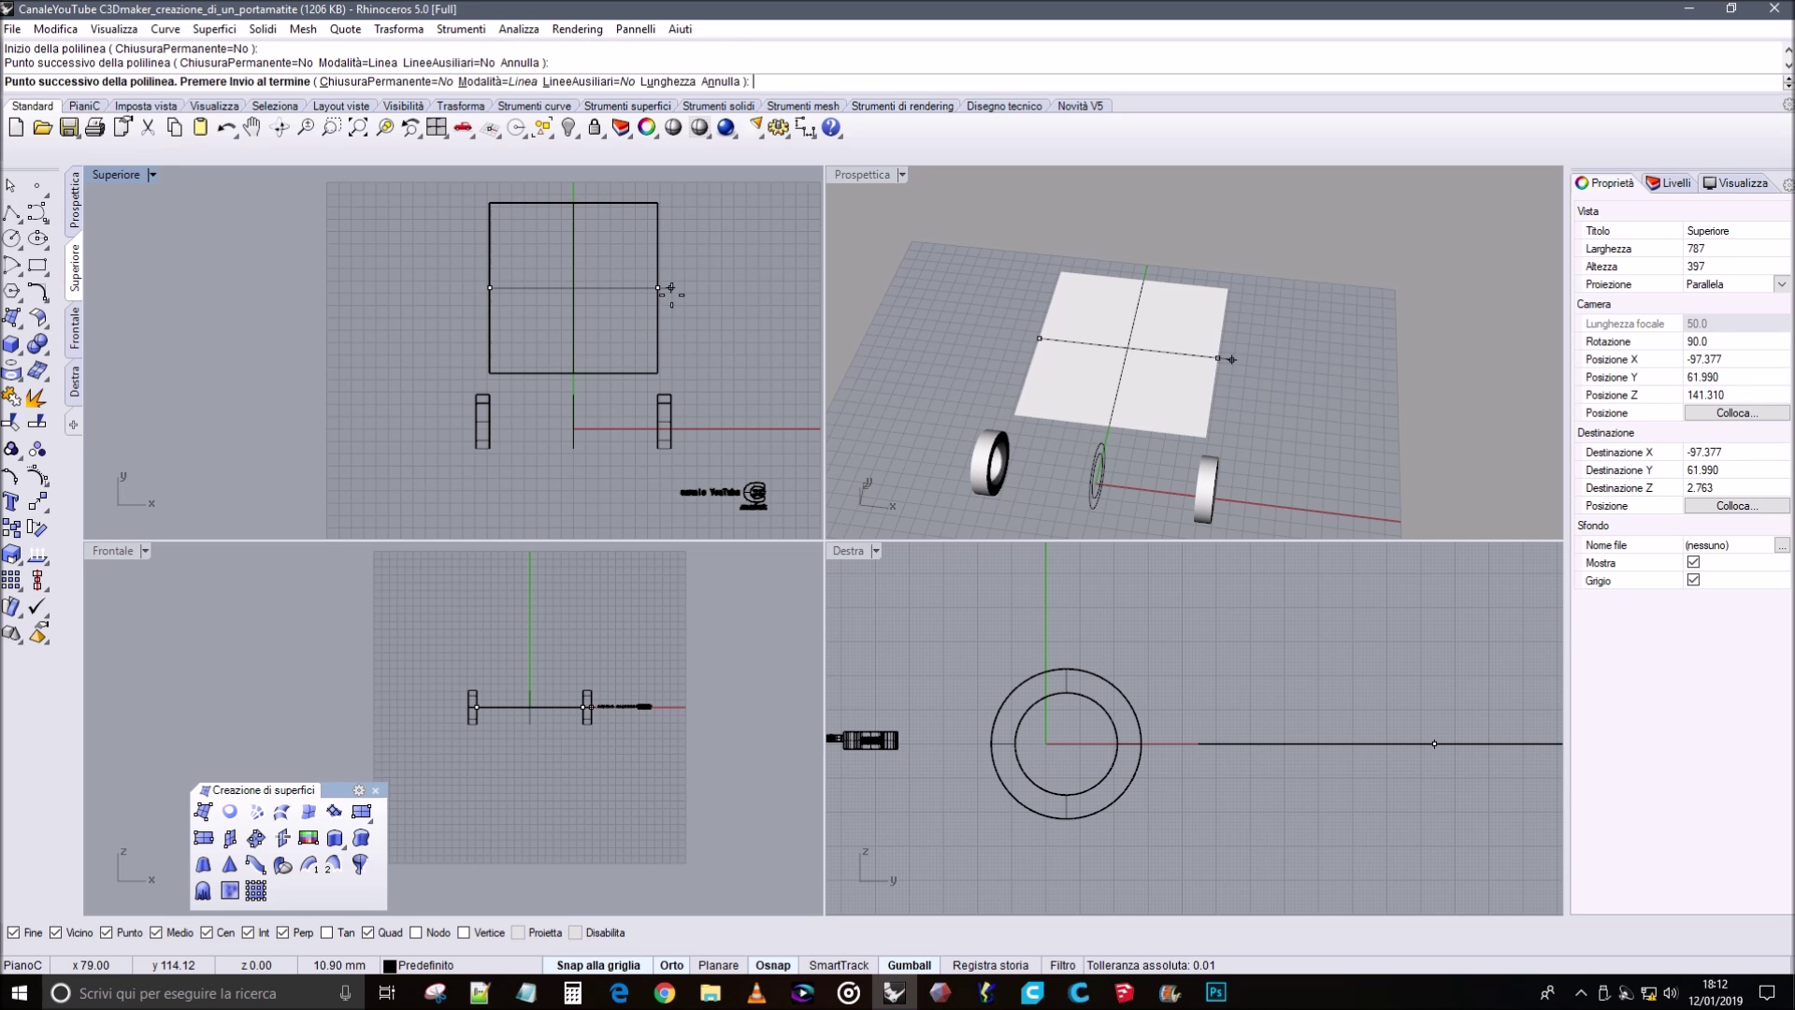
{"action": "right_click", "coordinate": [739, 284]}
With grid snap and ortho off, draw a diagonal polyline from the horizontal midline near the surface's left edge to about X 109, Y 185.
{"action": "right_click_drag", "start_coordinate": [738, 284], "coordinate": [557, 315]}
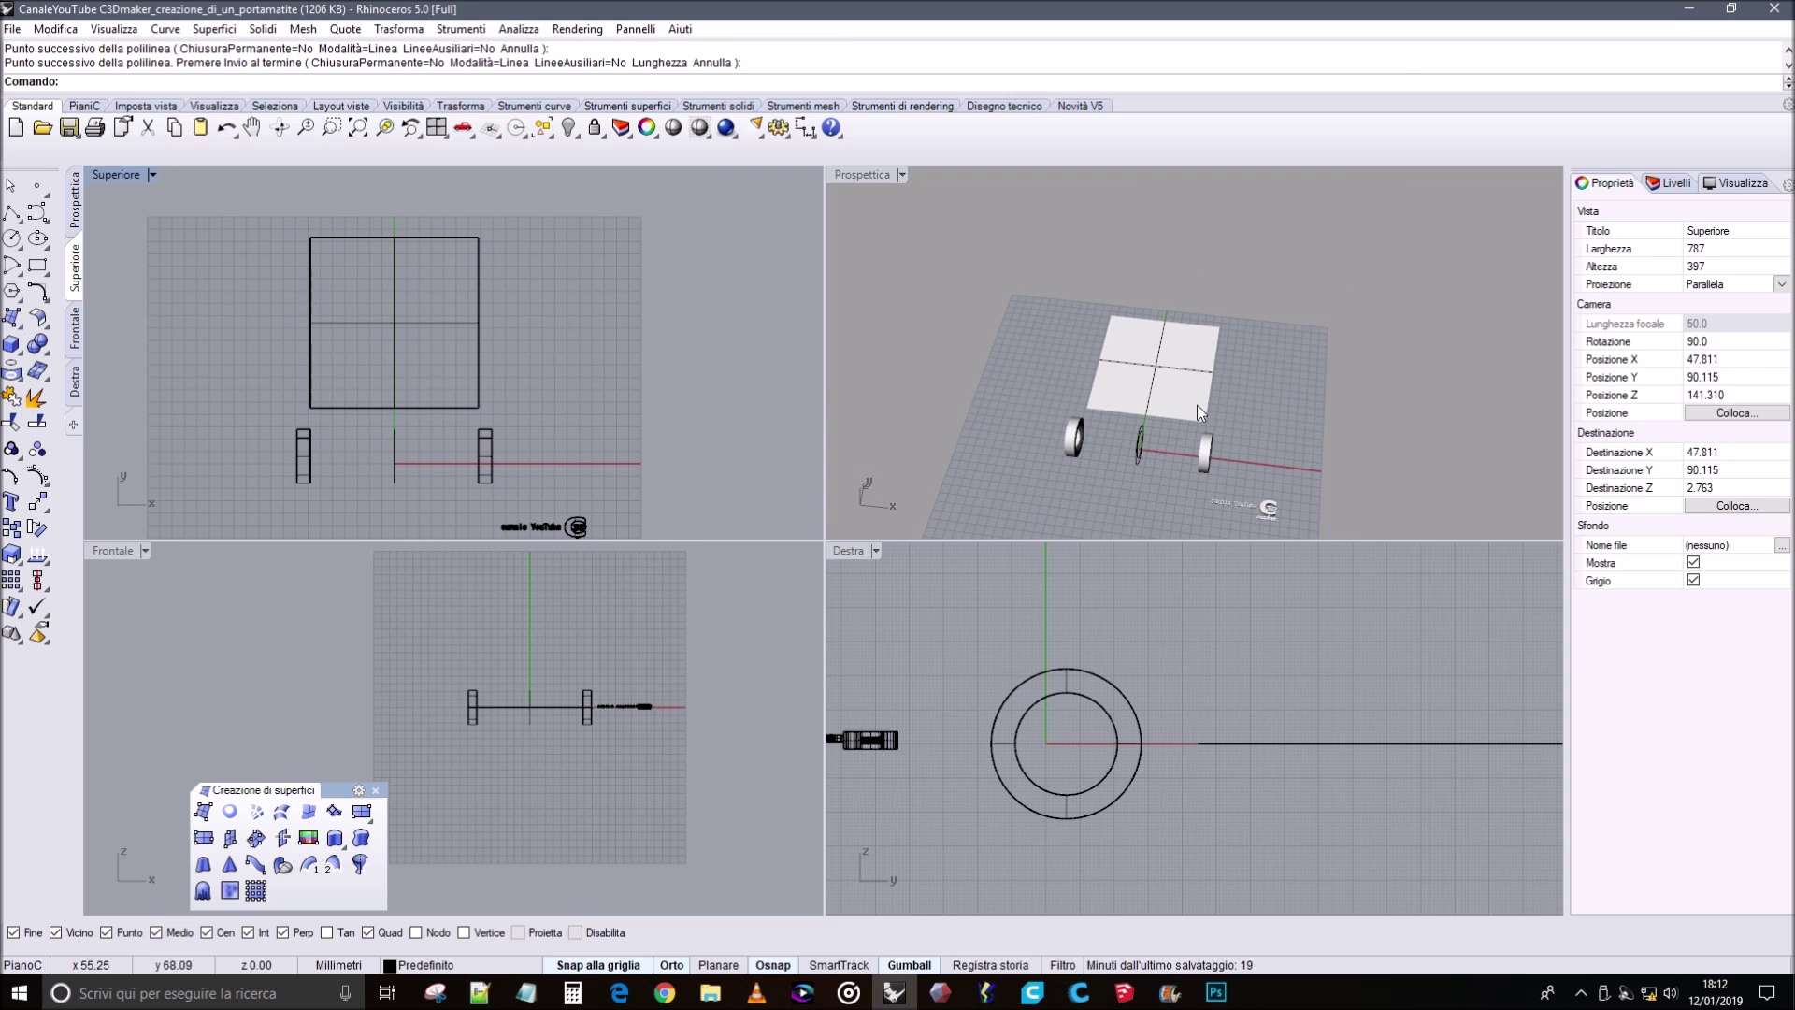
{"action": "right_click_drag", "start_coordinate": [1208, 445], "coordinate": [1220, 477]}
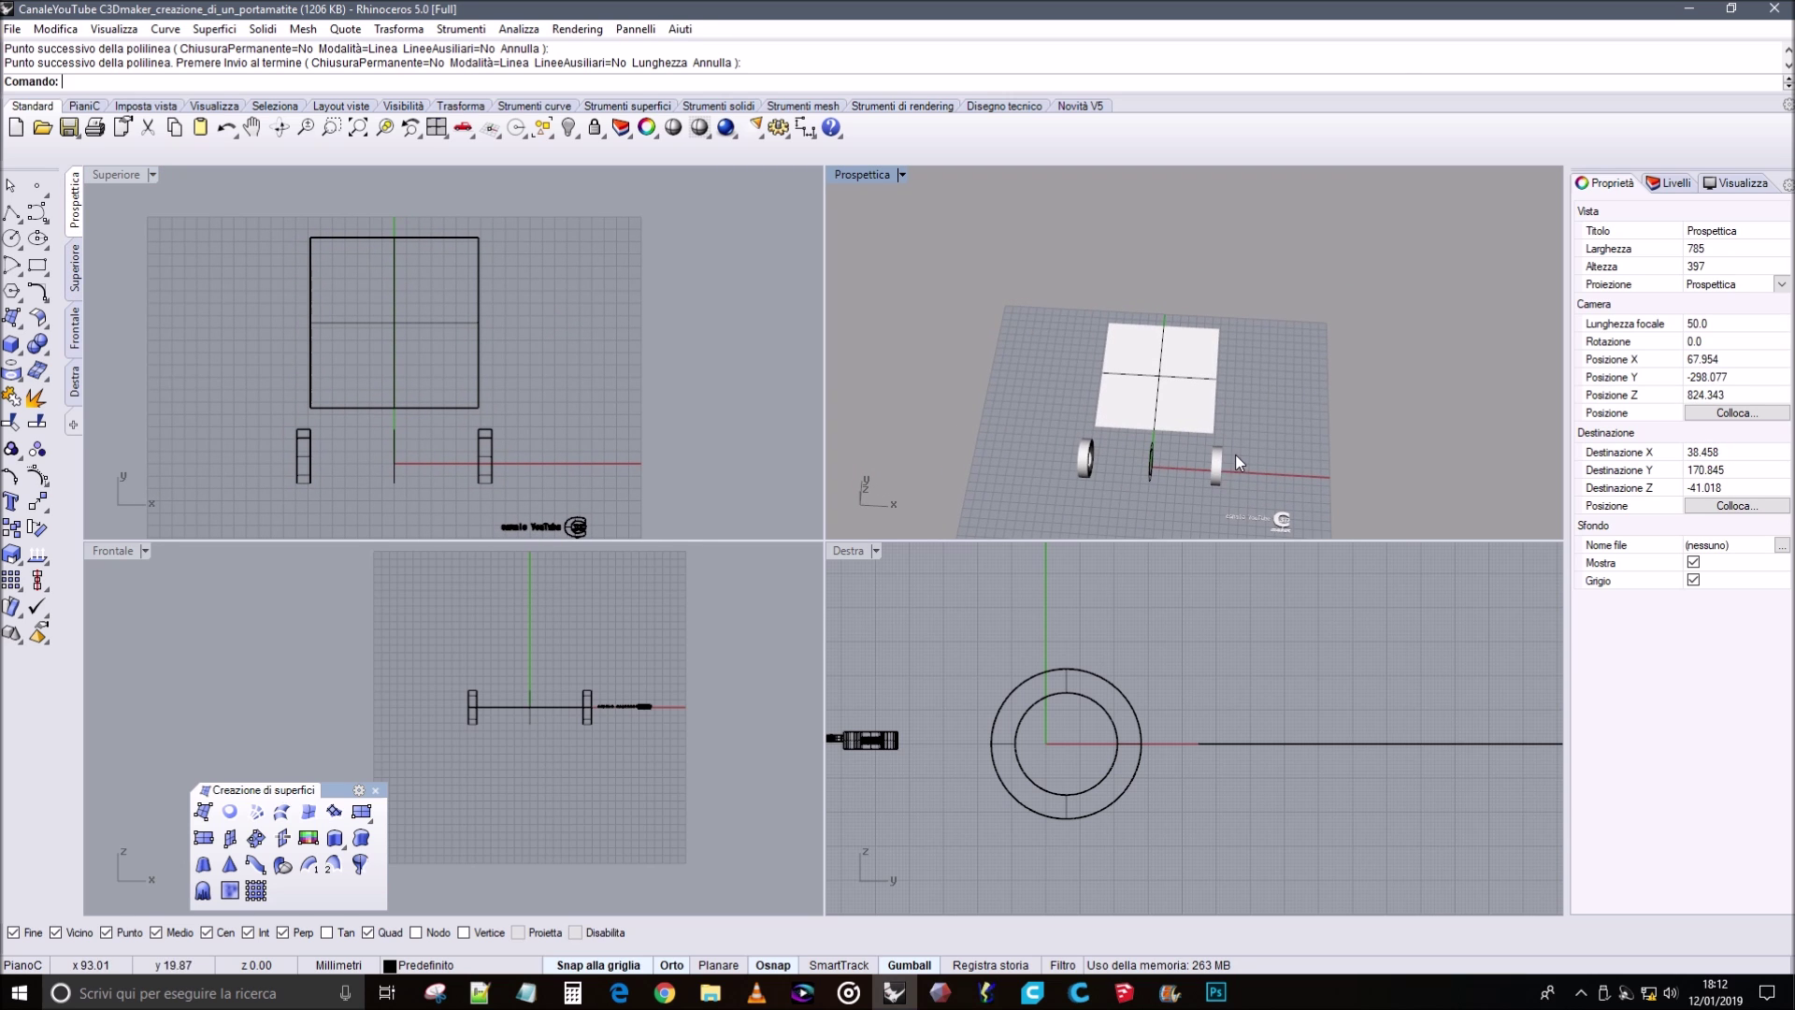
{"action": "scroll", "coordinate": [1236, 454], "scroll_direction": "up", "scroll_amount": 6}
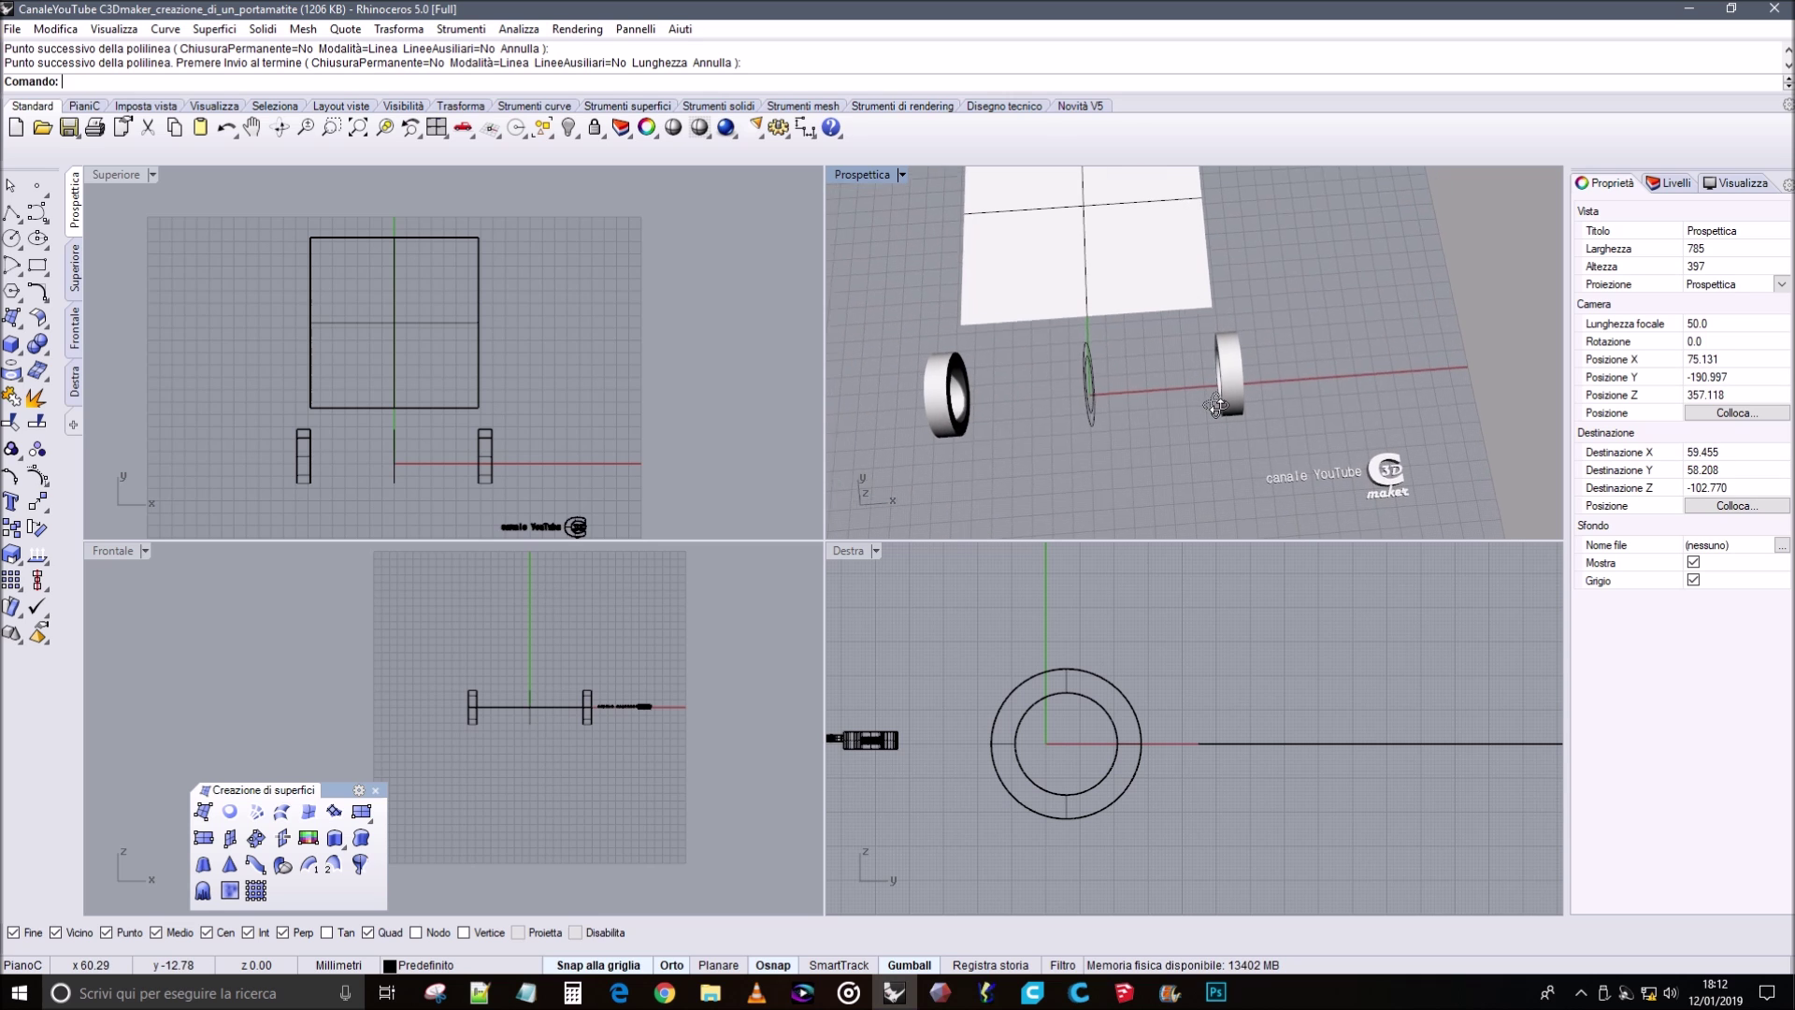
{"action": "scroll", "coordinate": [1215, 406], "scroll_direction": "up", "scroll_amount": 3}
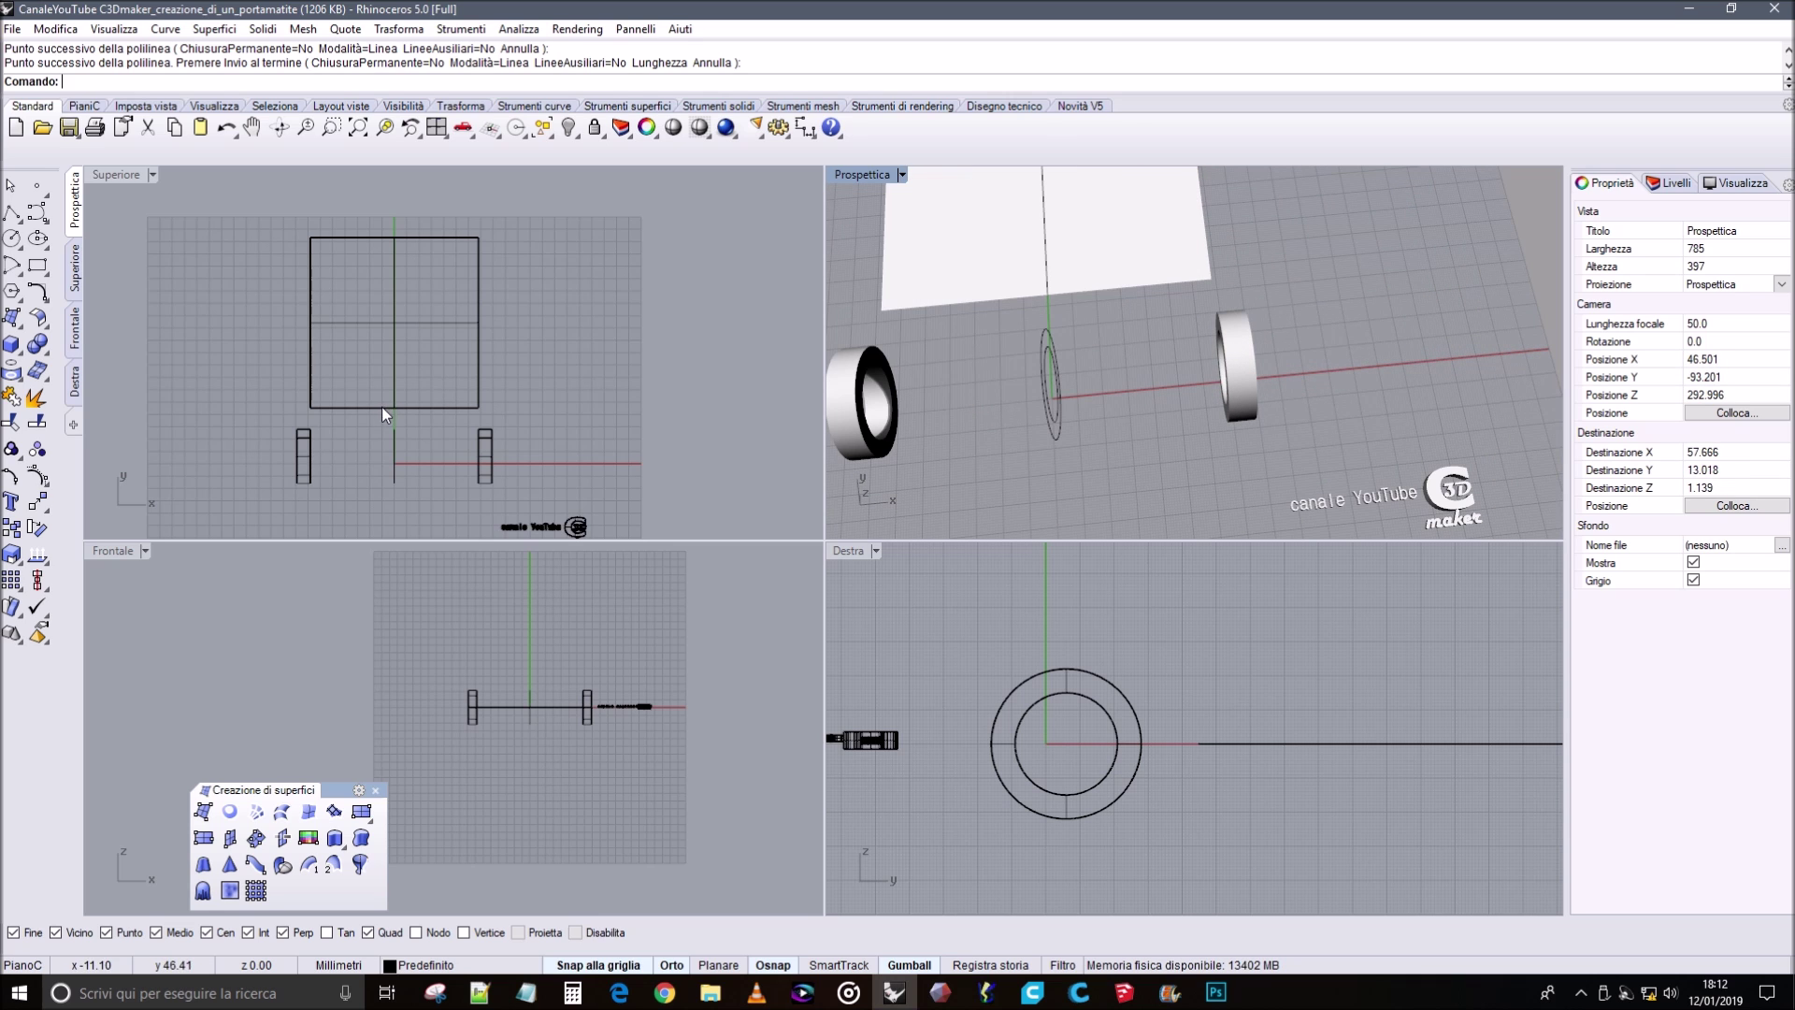
{"action": "scroll", "coordinate": [395, 422], "scroll_direction": "up", "scroll_amount": 2}
{"action": "right_click_drag", "start_coordinate": [417, 325], "coordinate": [411, 383]}
{"action": "left_click", "coordinate": [12, 215]}
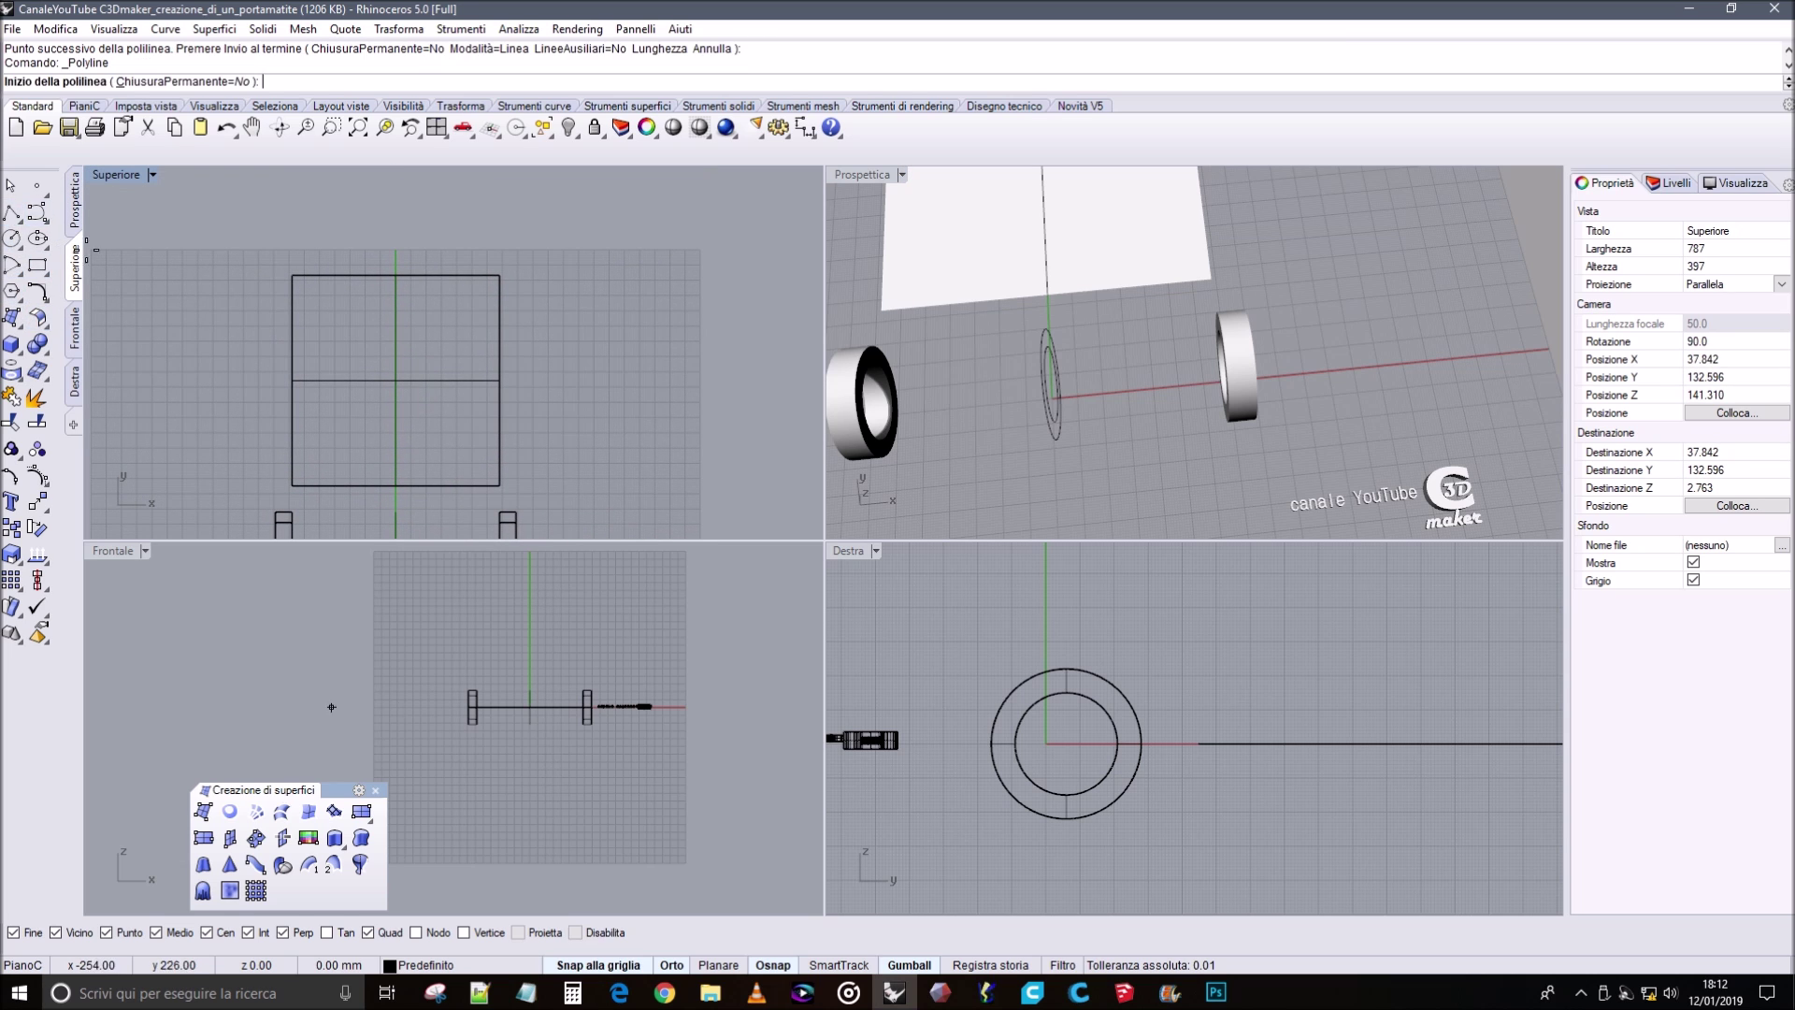
{"action": "left_click", "coordinate": [321, 380]}
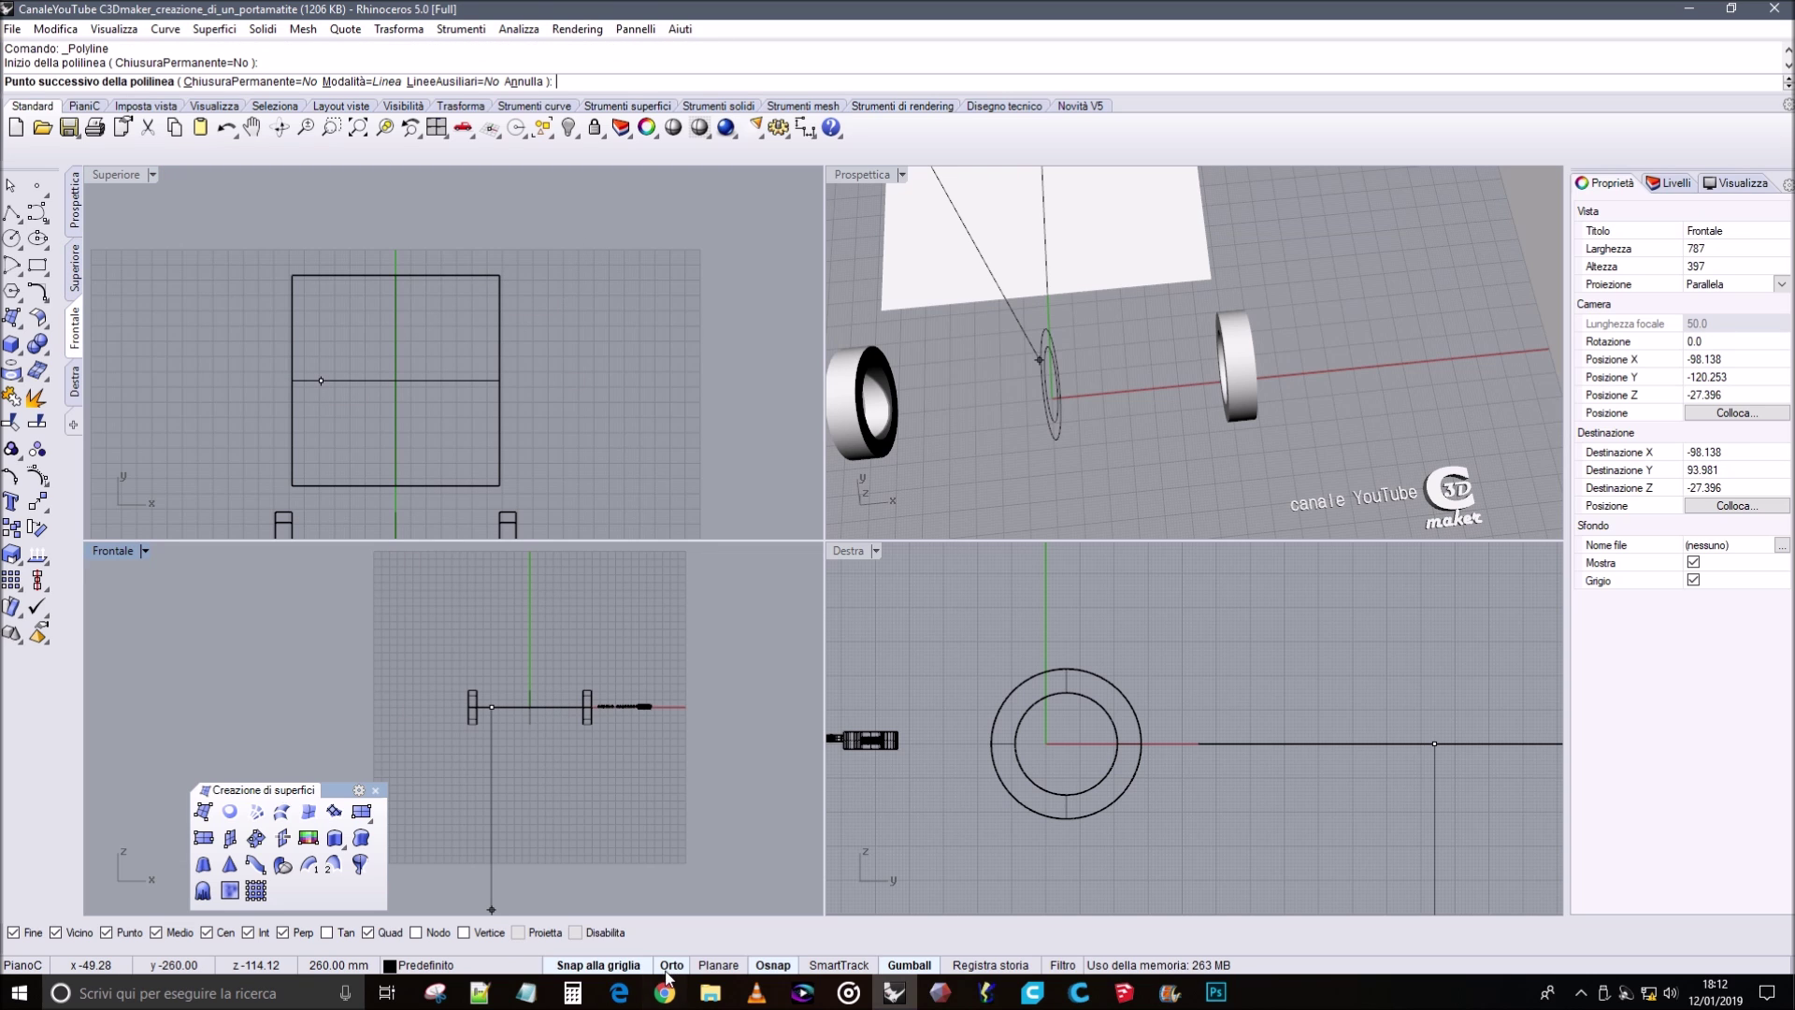
{"action": "left_click", "coordinate": [598, 965]}
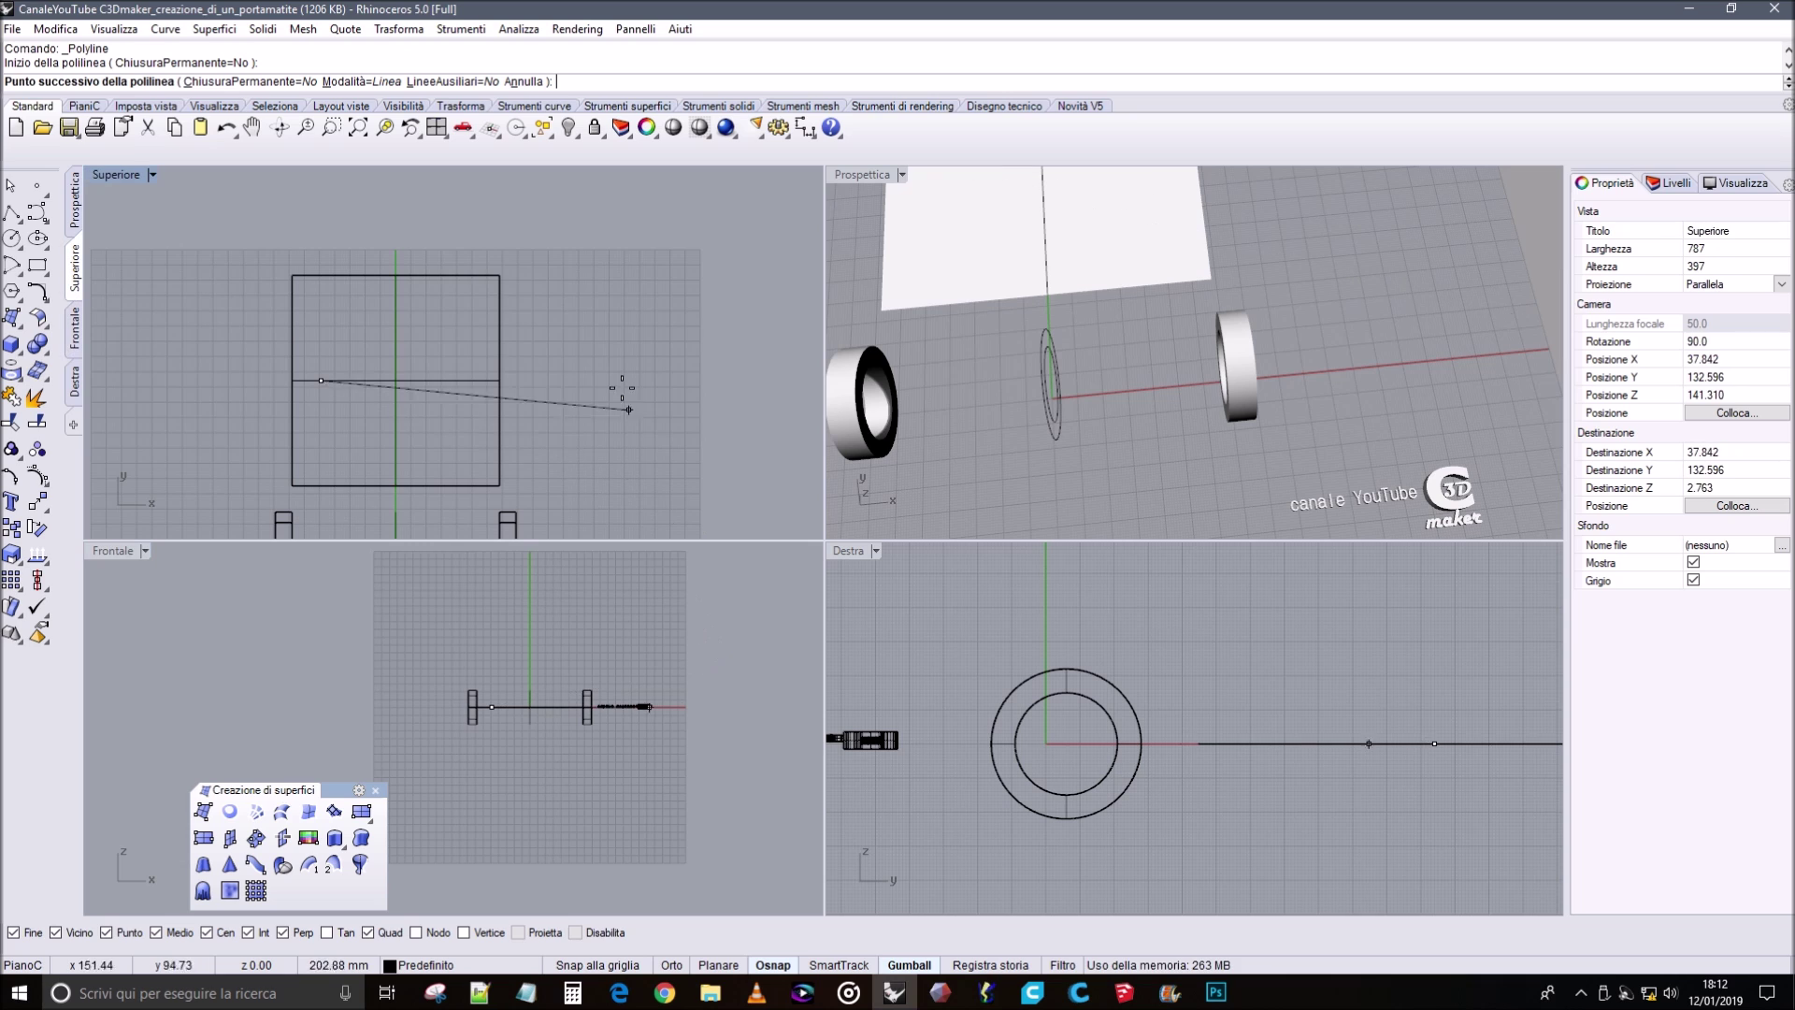
{"action": "left_click", "coordinate": [563, 272]}
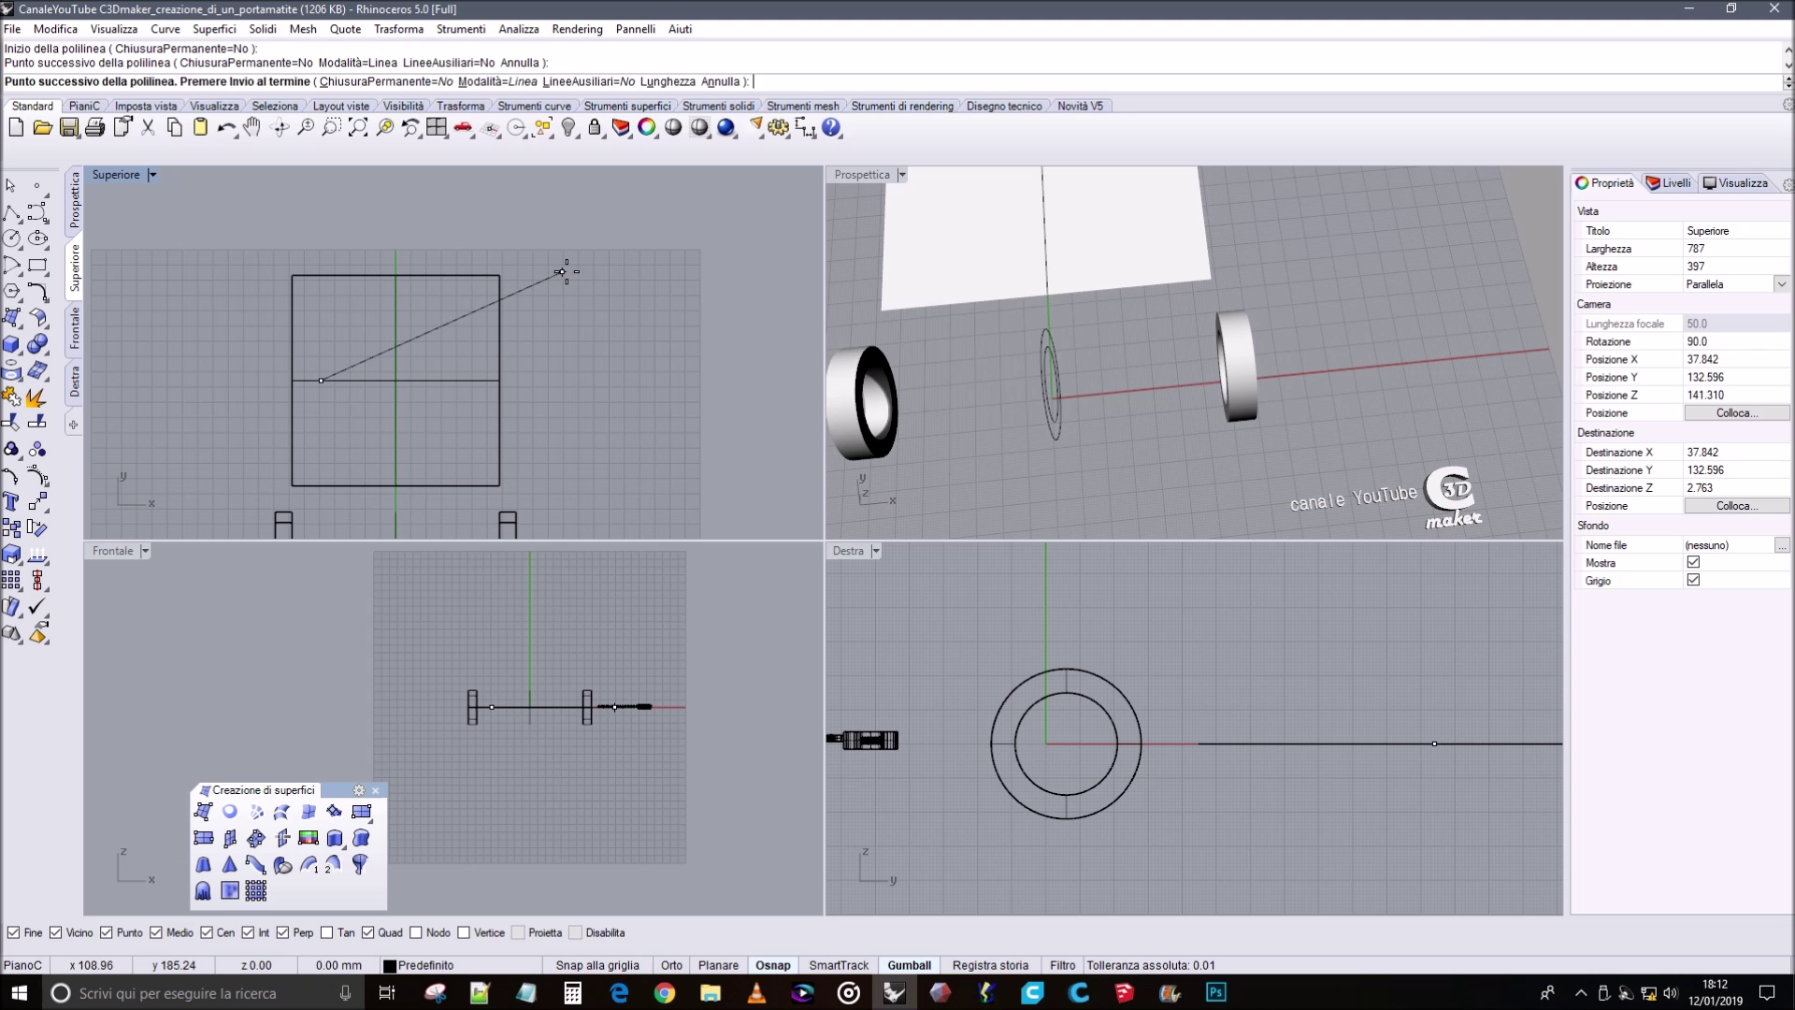
{"action": "right_click", "coordinate": [548, 321]}
{"action": "right_click_drag", "start_coordinate": [548, 322], "coordinate": [547, 337]}
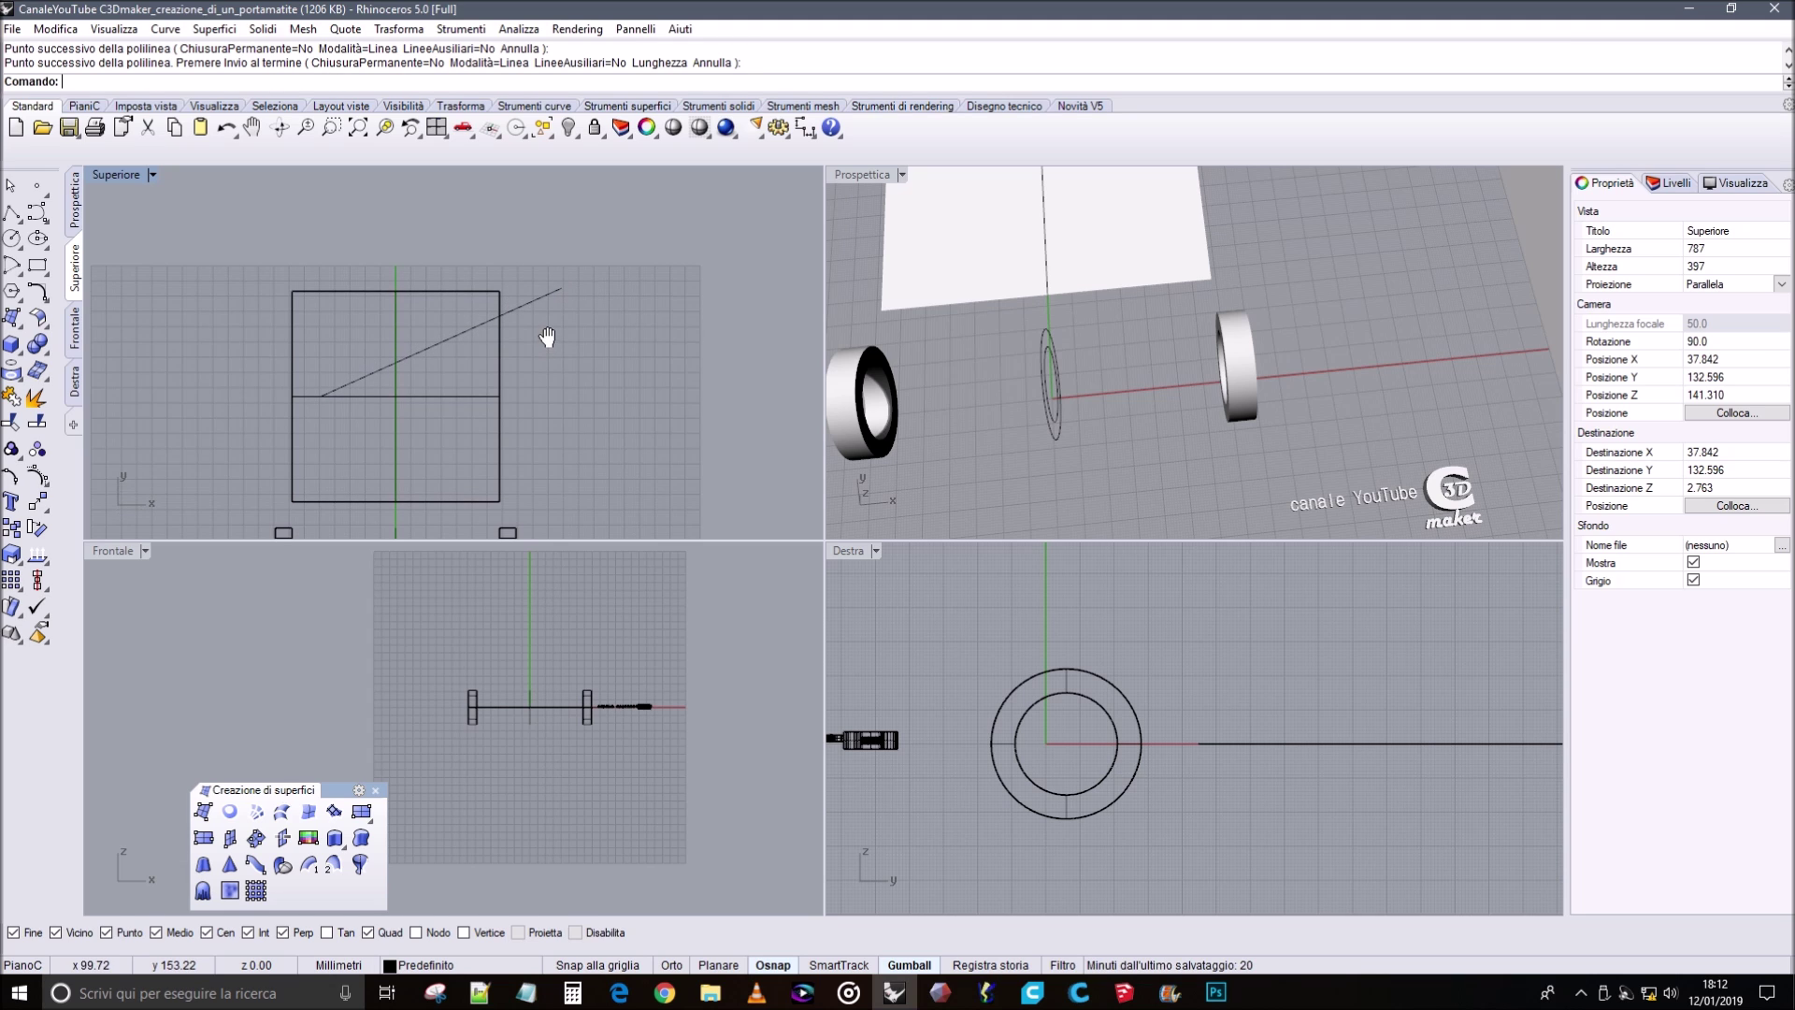
Copy the diagonal line a short distance in the negative X direction to make a parallel second line.
{"action": "left_click", "coordinate": [484, 329]}
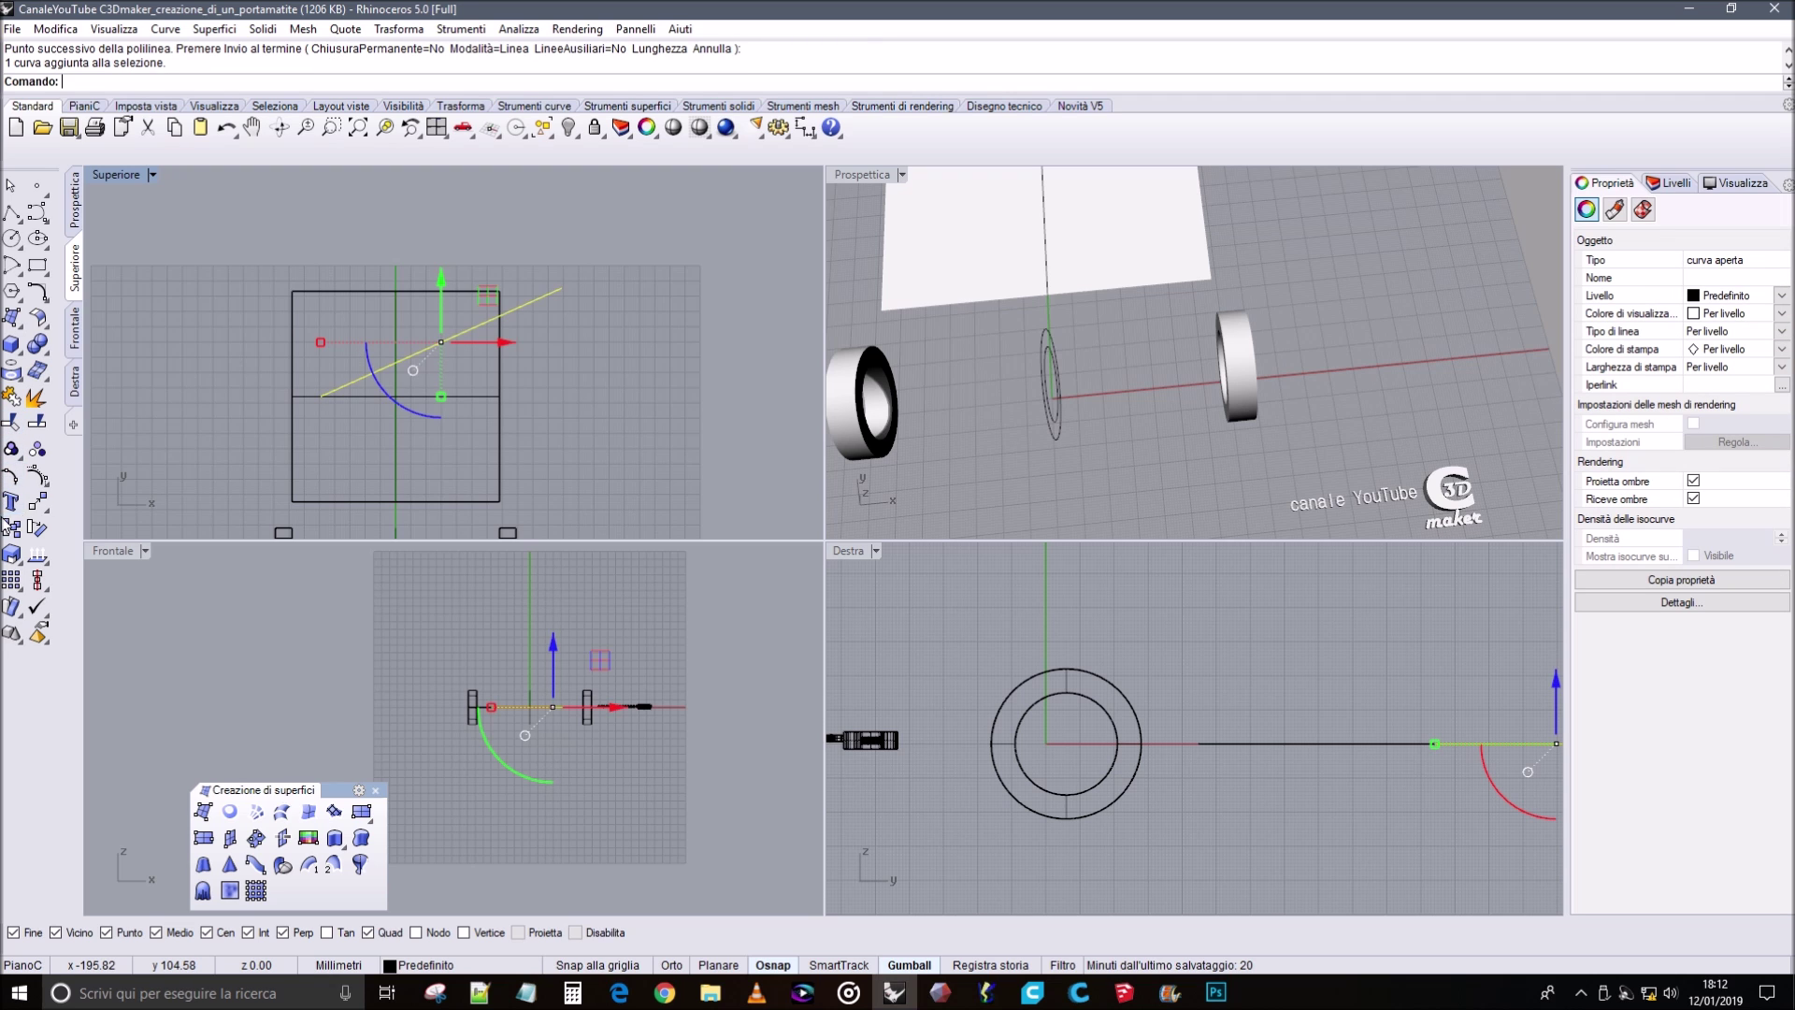
{"action": "left_click_drag", "start_coordinate": [503, 346], "coordinate": [474, 344]}
{"action": "left_click", "coordinate": [187, 299]}
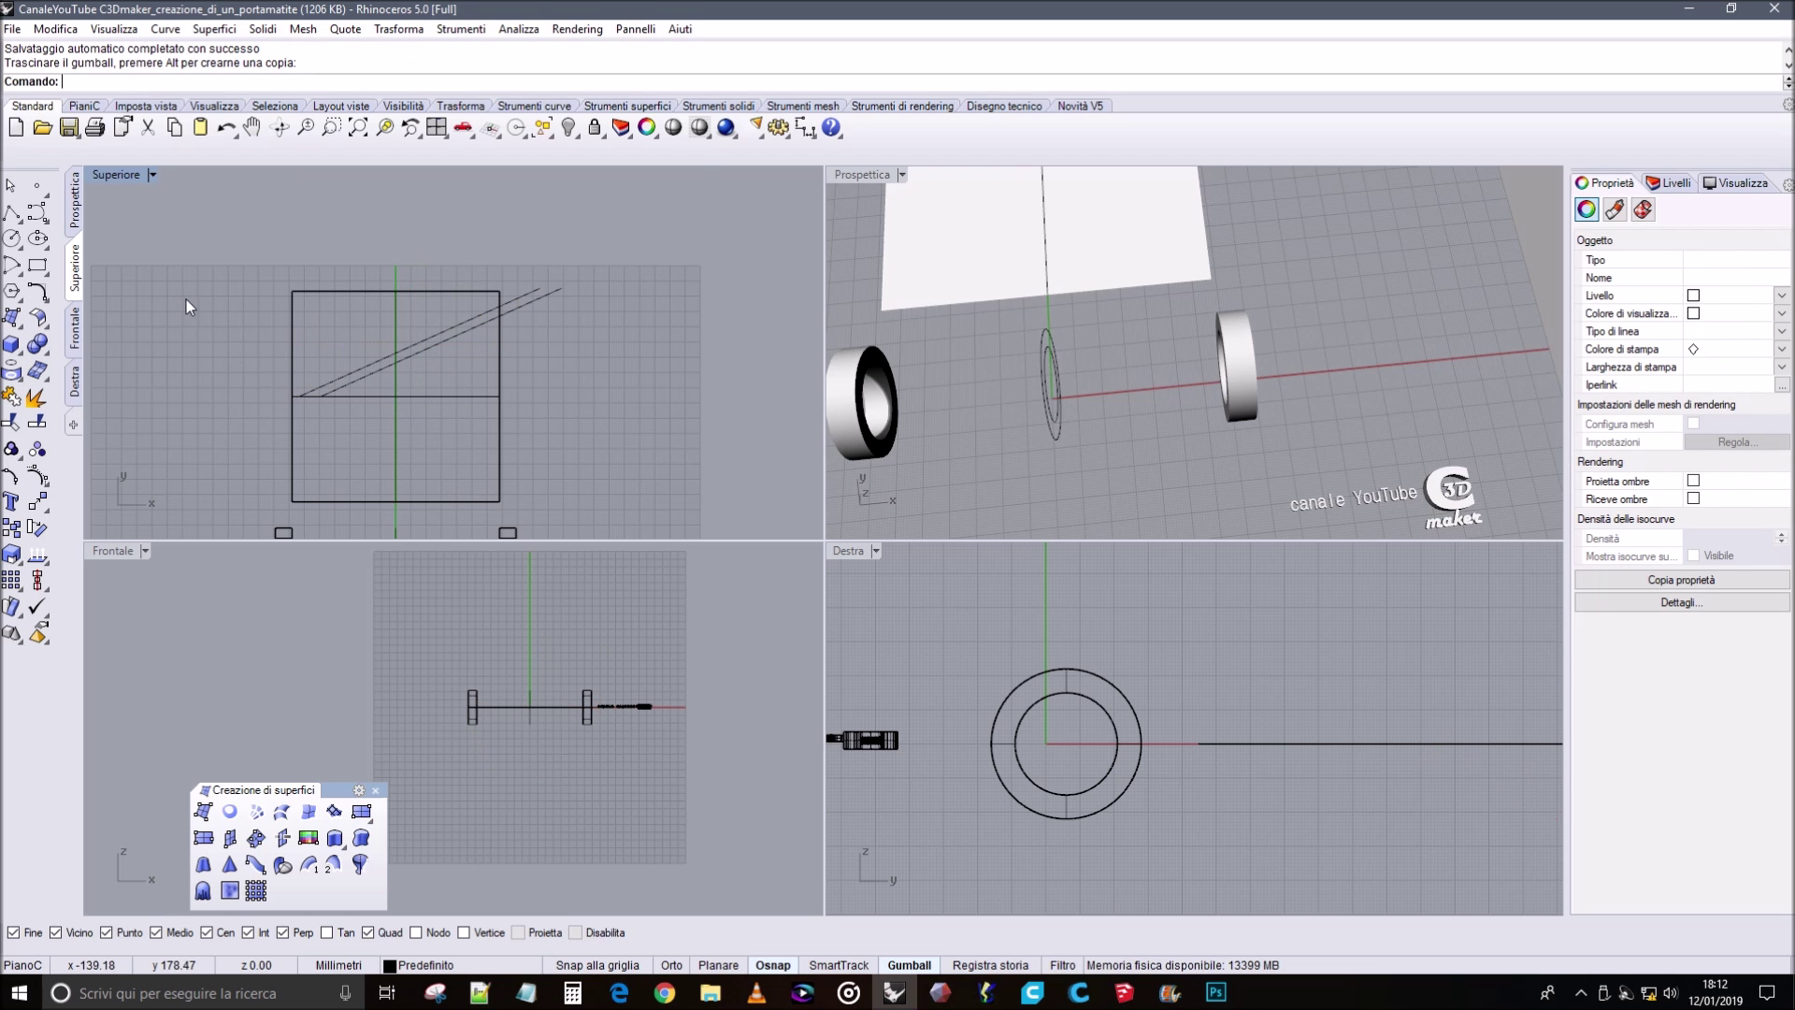
Mirror the original diagonal line across its parallel copy to create a third evenly spaced line.
{"action": "left_click", "coordinate": [445, 343]}
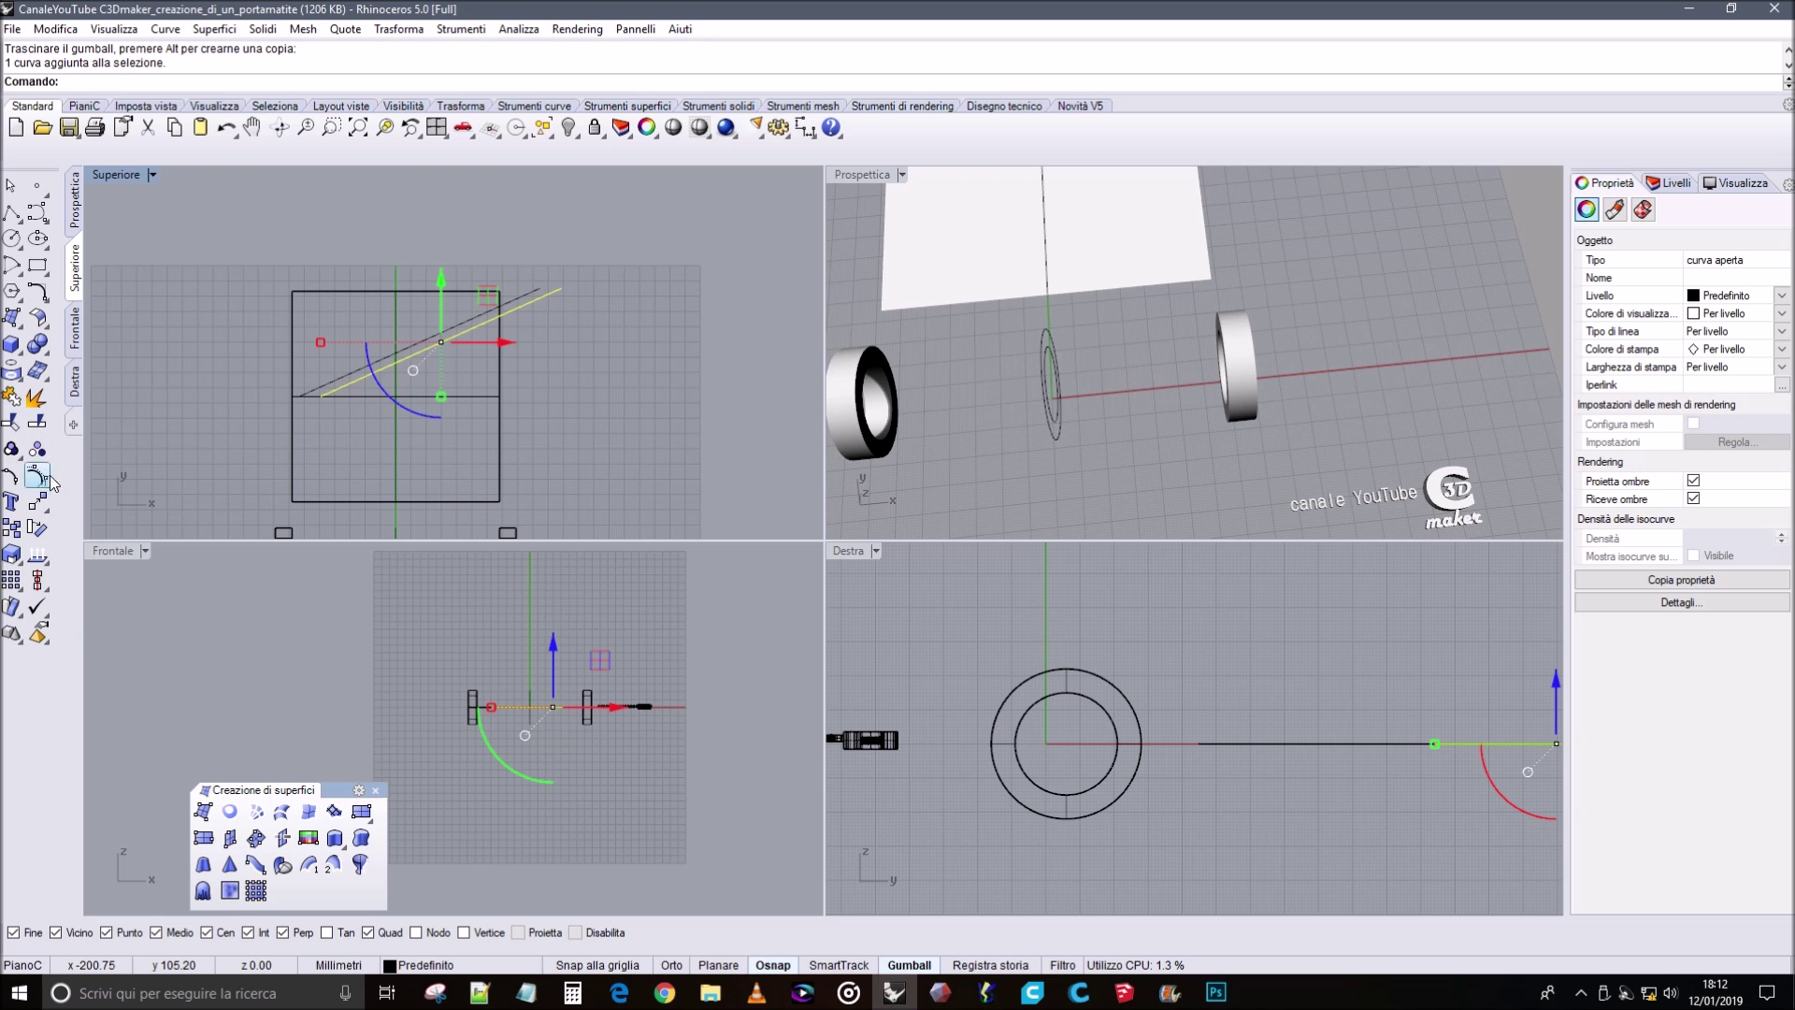
{"action": "left_click", "coordinate": [44, 511]}
{"action": "left_click", "coordinate": [196, 510]}
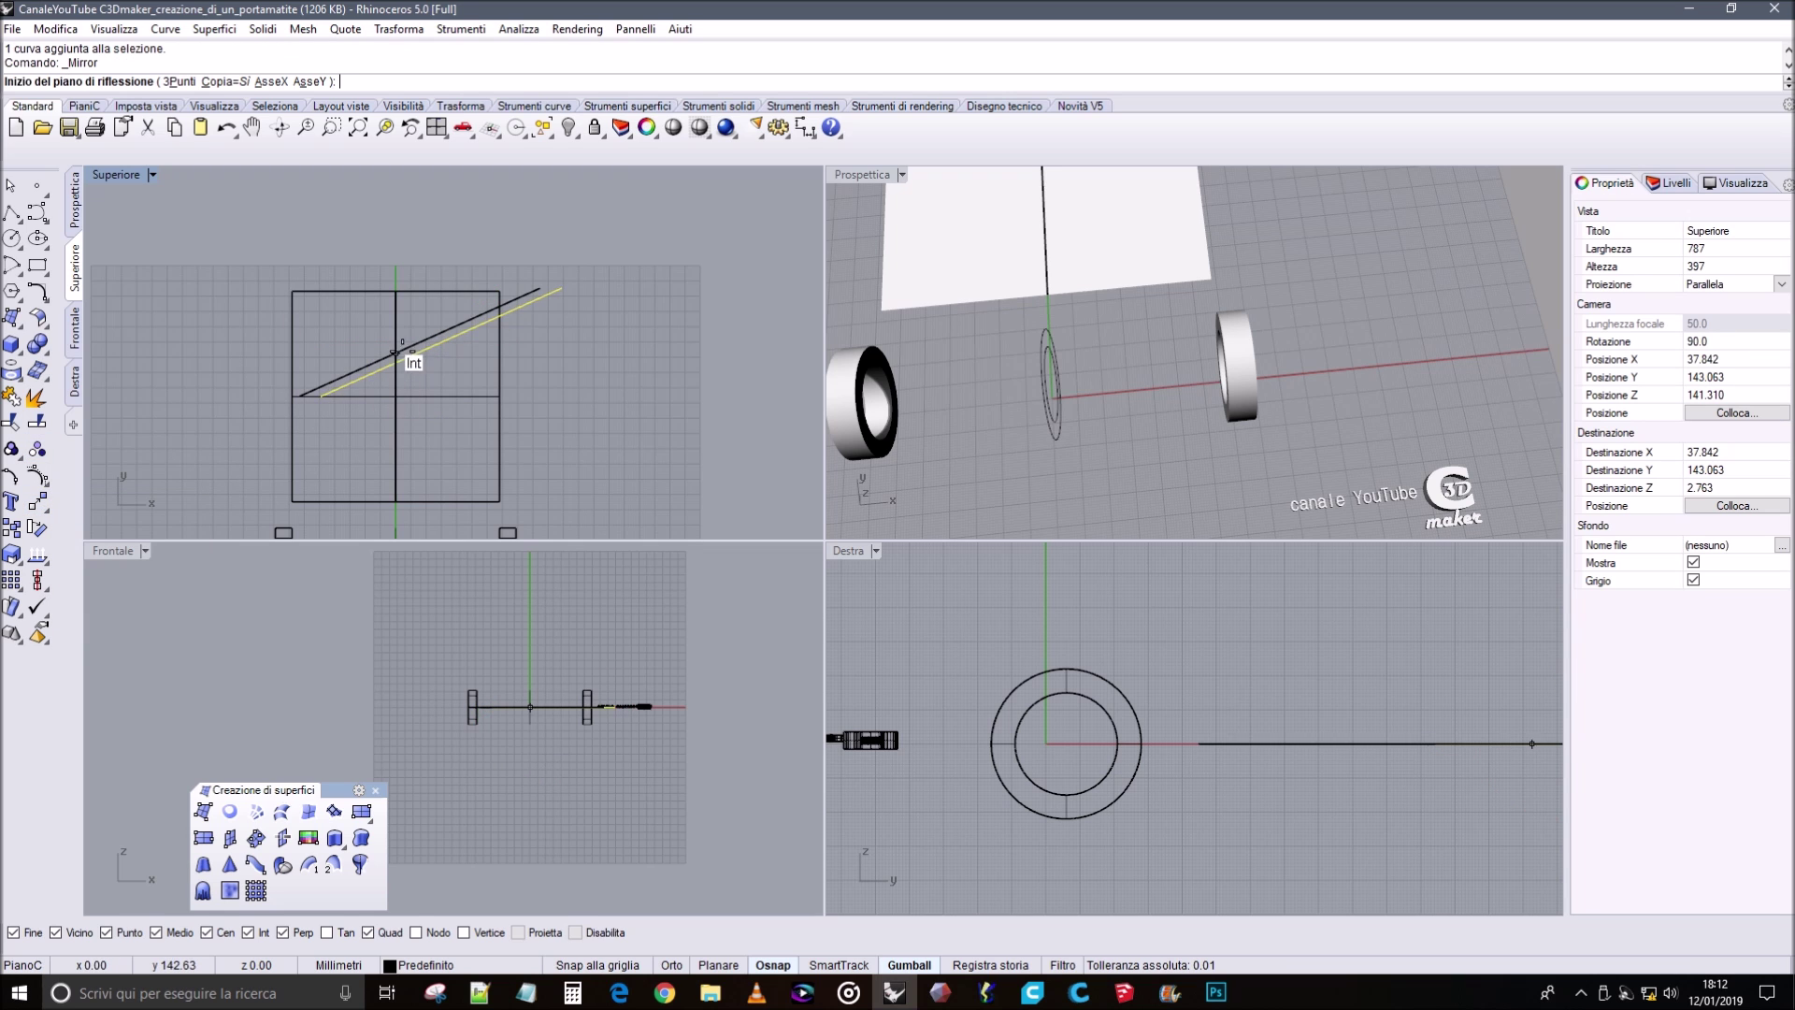
{"action": "left_click", "coordinate": [425, 339]}
{"action": "left_click", "coordinate": [540, 289]}
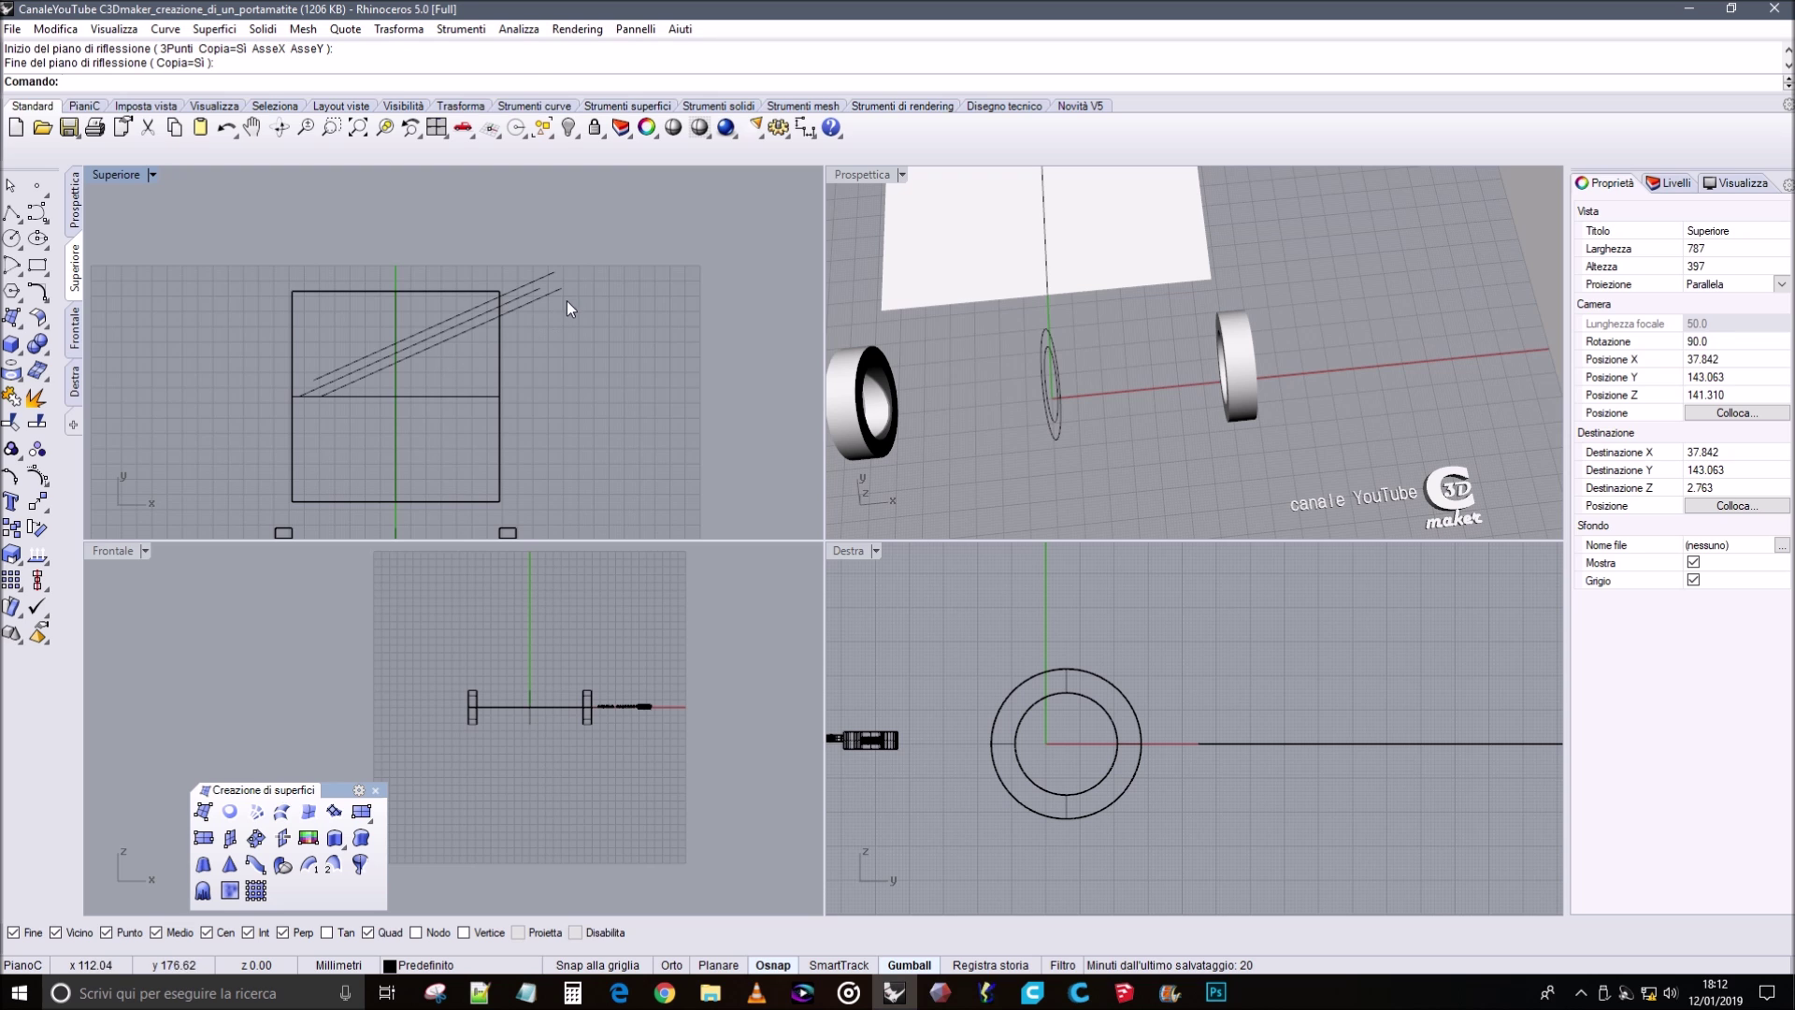
Move the three diagonal lines together in the negative X direction until their upper ends lie near the surface's upper-right corner.
{"action": "left_click_drag", "start_coordinate": [545, 261], "coordinate": [518, 240]}
{"action": "scroll", "coordinate": [531, 323], "scroll_direction": "up", "scroll_amount": 3}
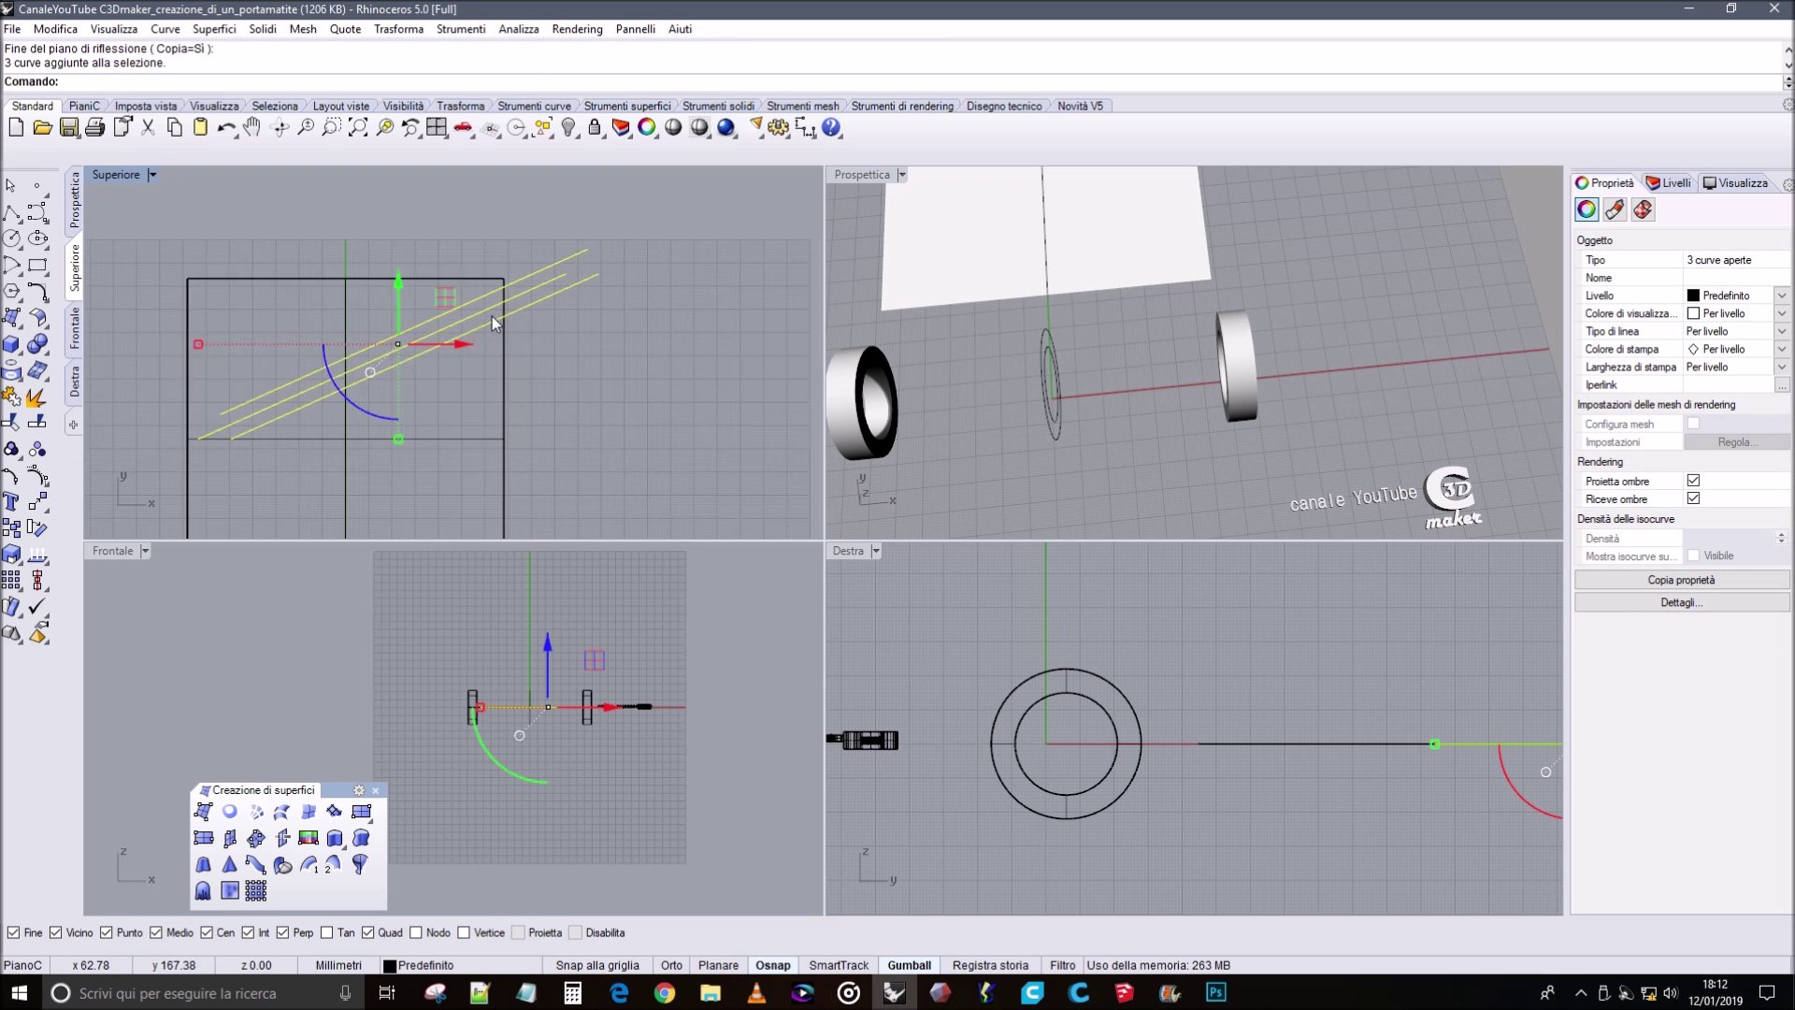
{"action": "left_click_drag", "start_coordinate": [412, 358], "coordinate": [281, 366]}
{"action": "scroll", "coordinate": [491, 245], "scroll_direction": "up", "scroll_amount": 2}
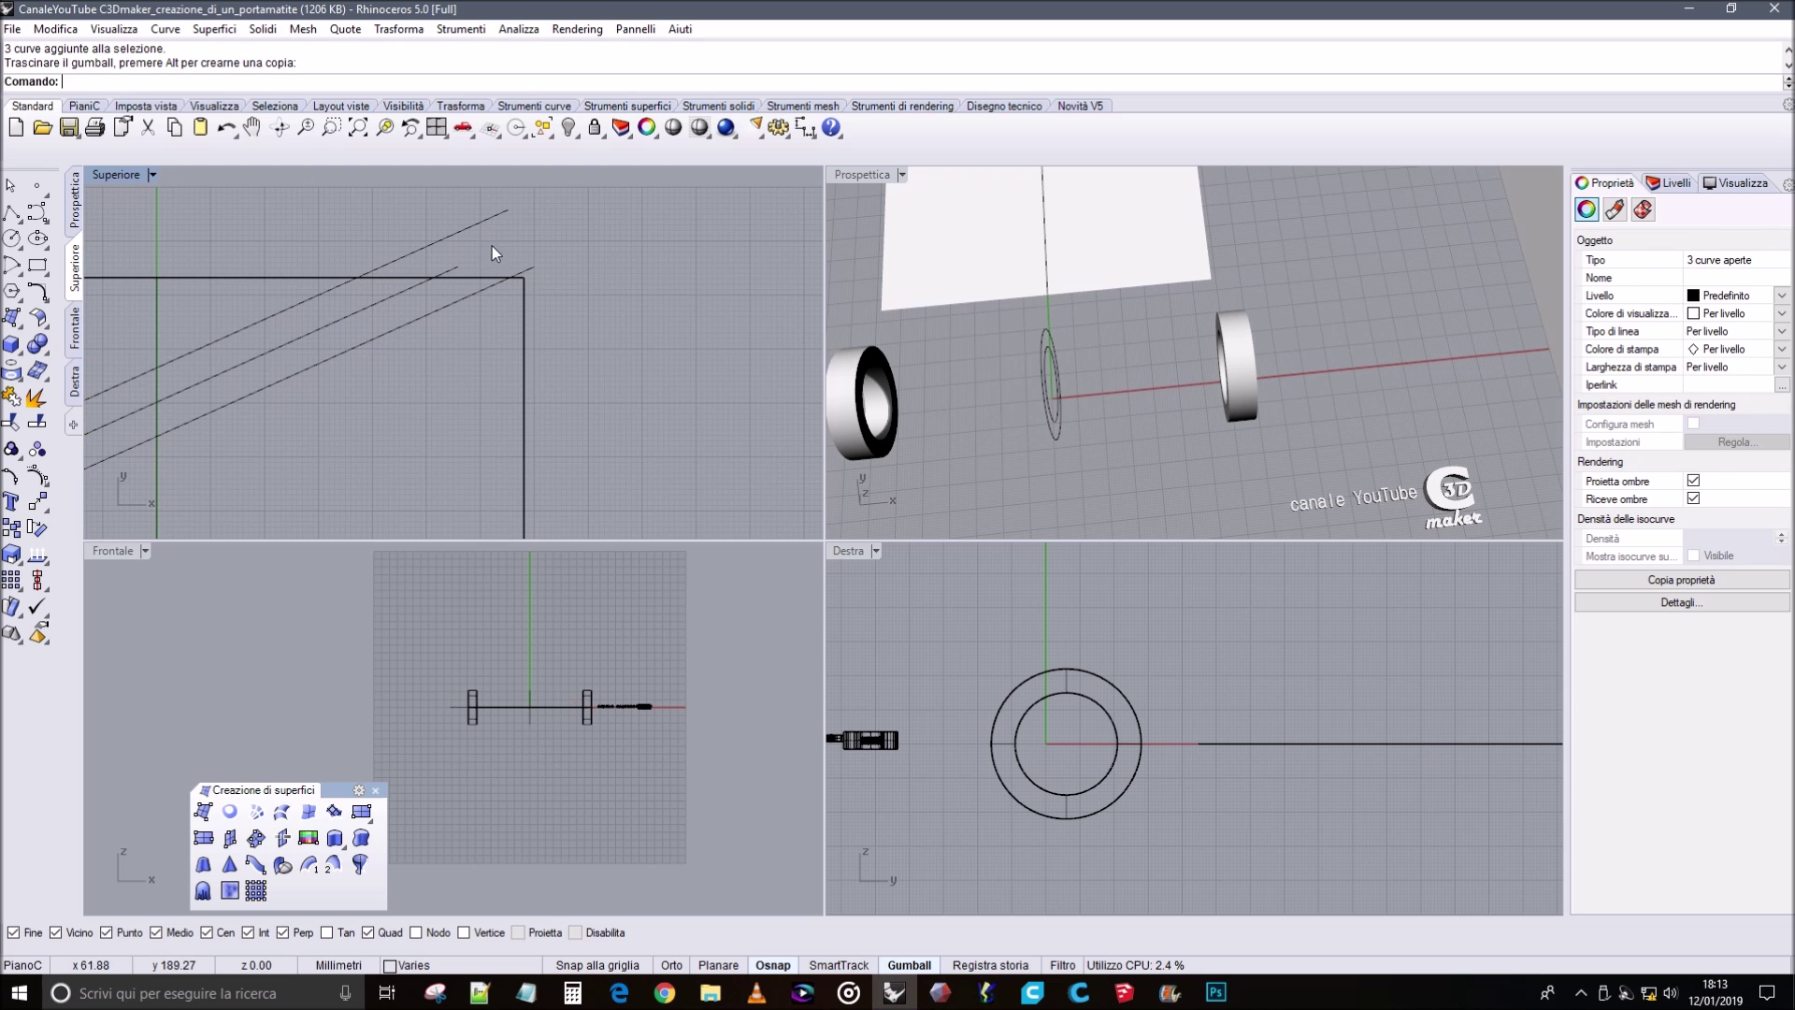
Try to move only the lowest diagonal line so that it passes through the surface's upper-right corner.
{"action": "left_click", "coordinate": [491, 245]}
{"action": "scroll", "coordinate": [496, 249], "scroll_direction": "up", "scroll_amount": 2}
{"action": "left_click", "coordinate": [522, 306]}
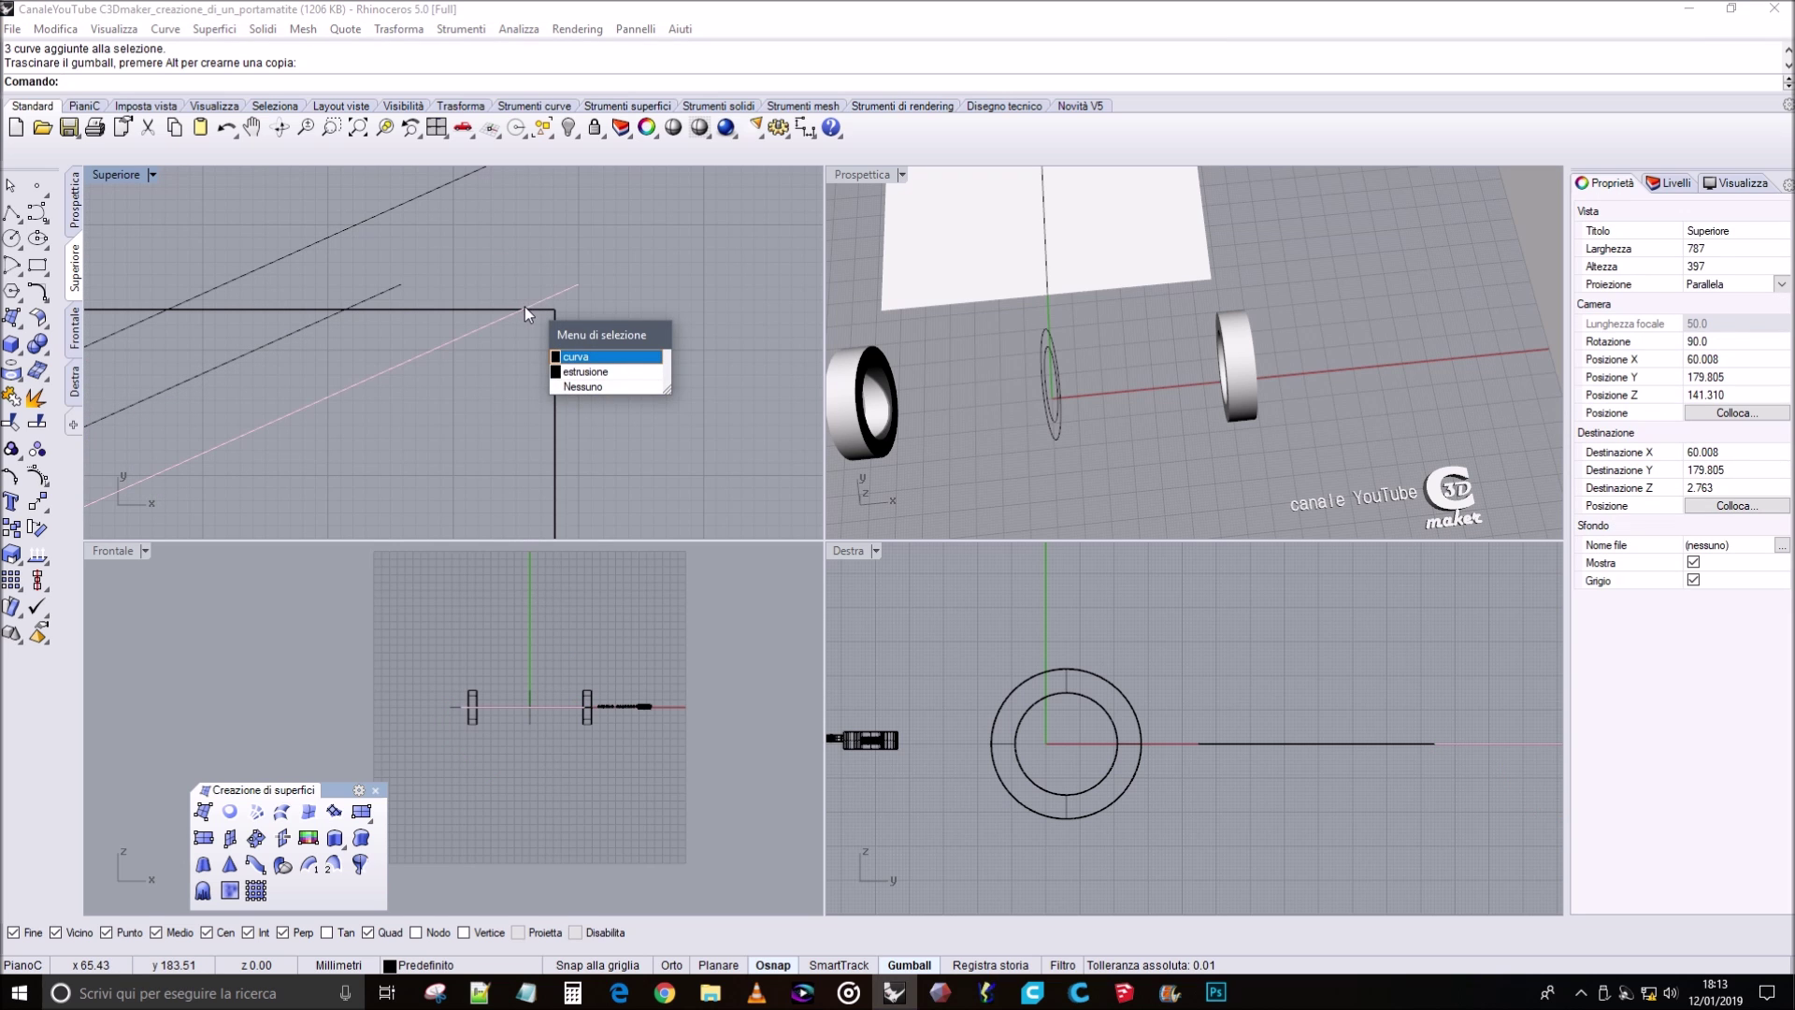
{"action": "left_click", "coordinate": [599, 351]}
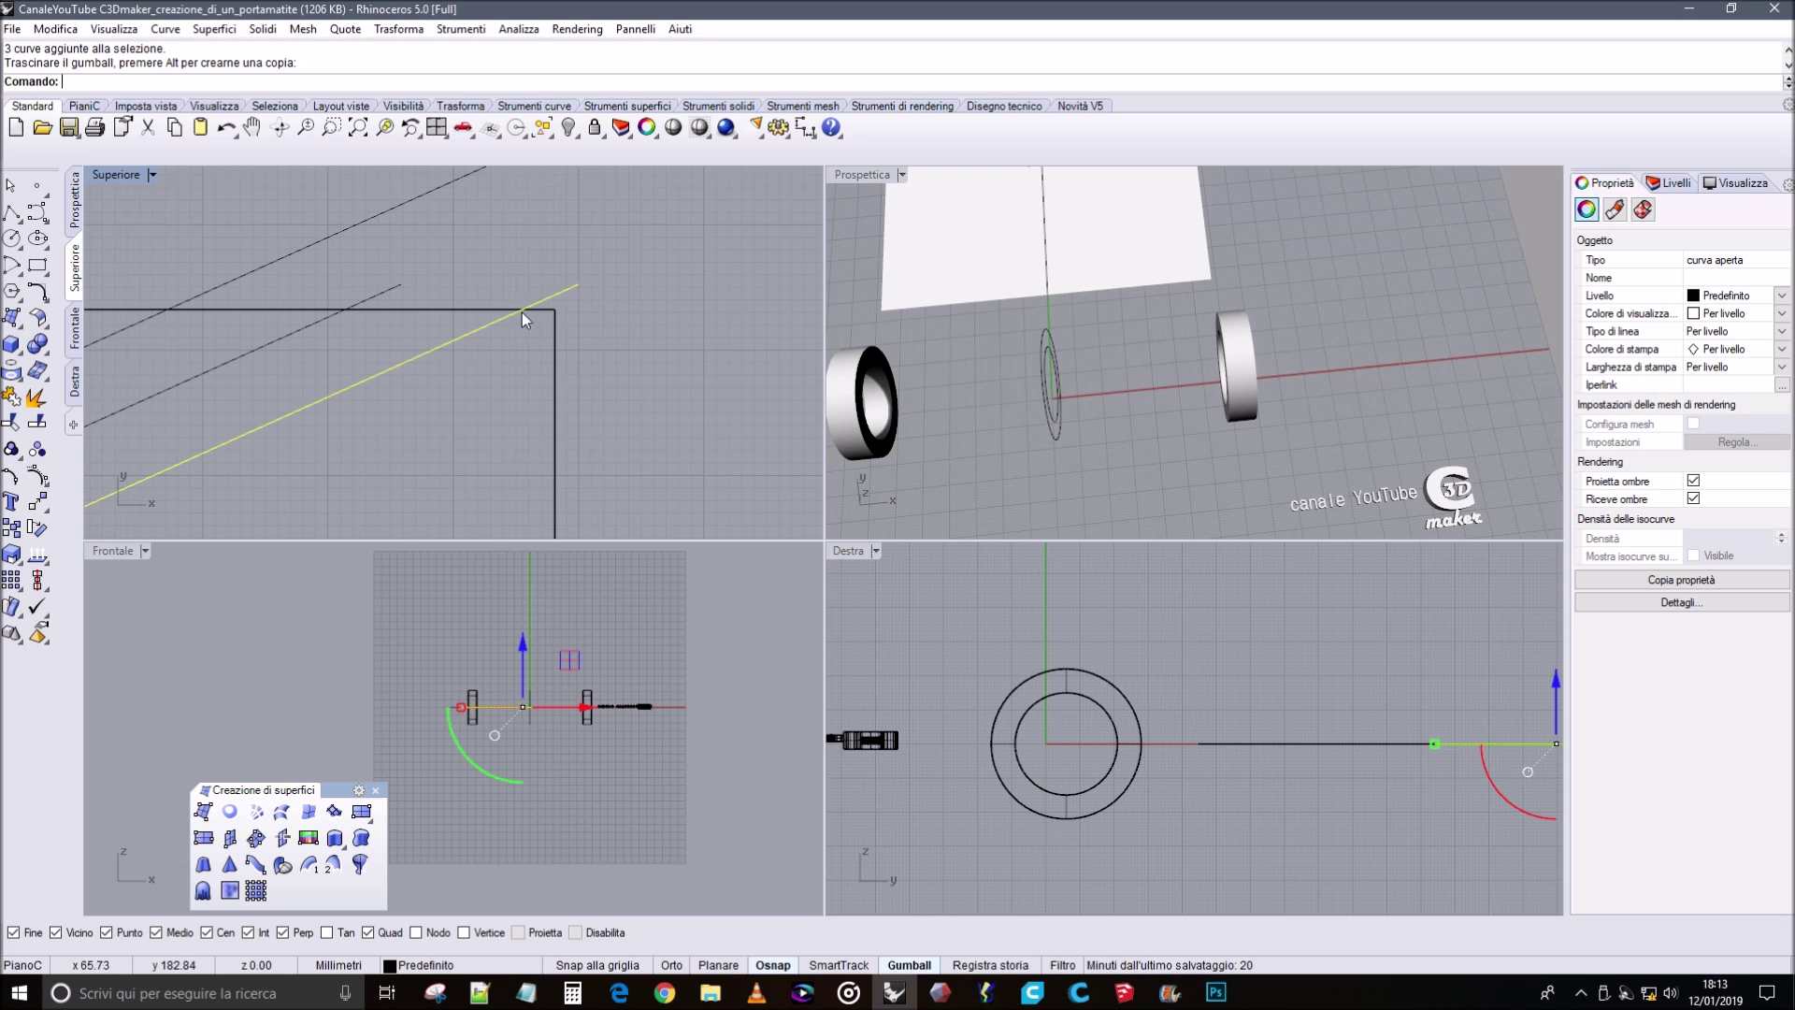
{"action": "left_click_drag", "start_coordinate": [520, 308], "coordinate": [548, 315]}
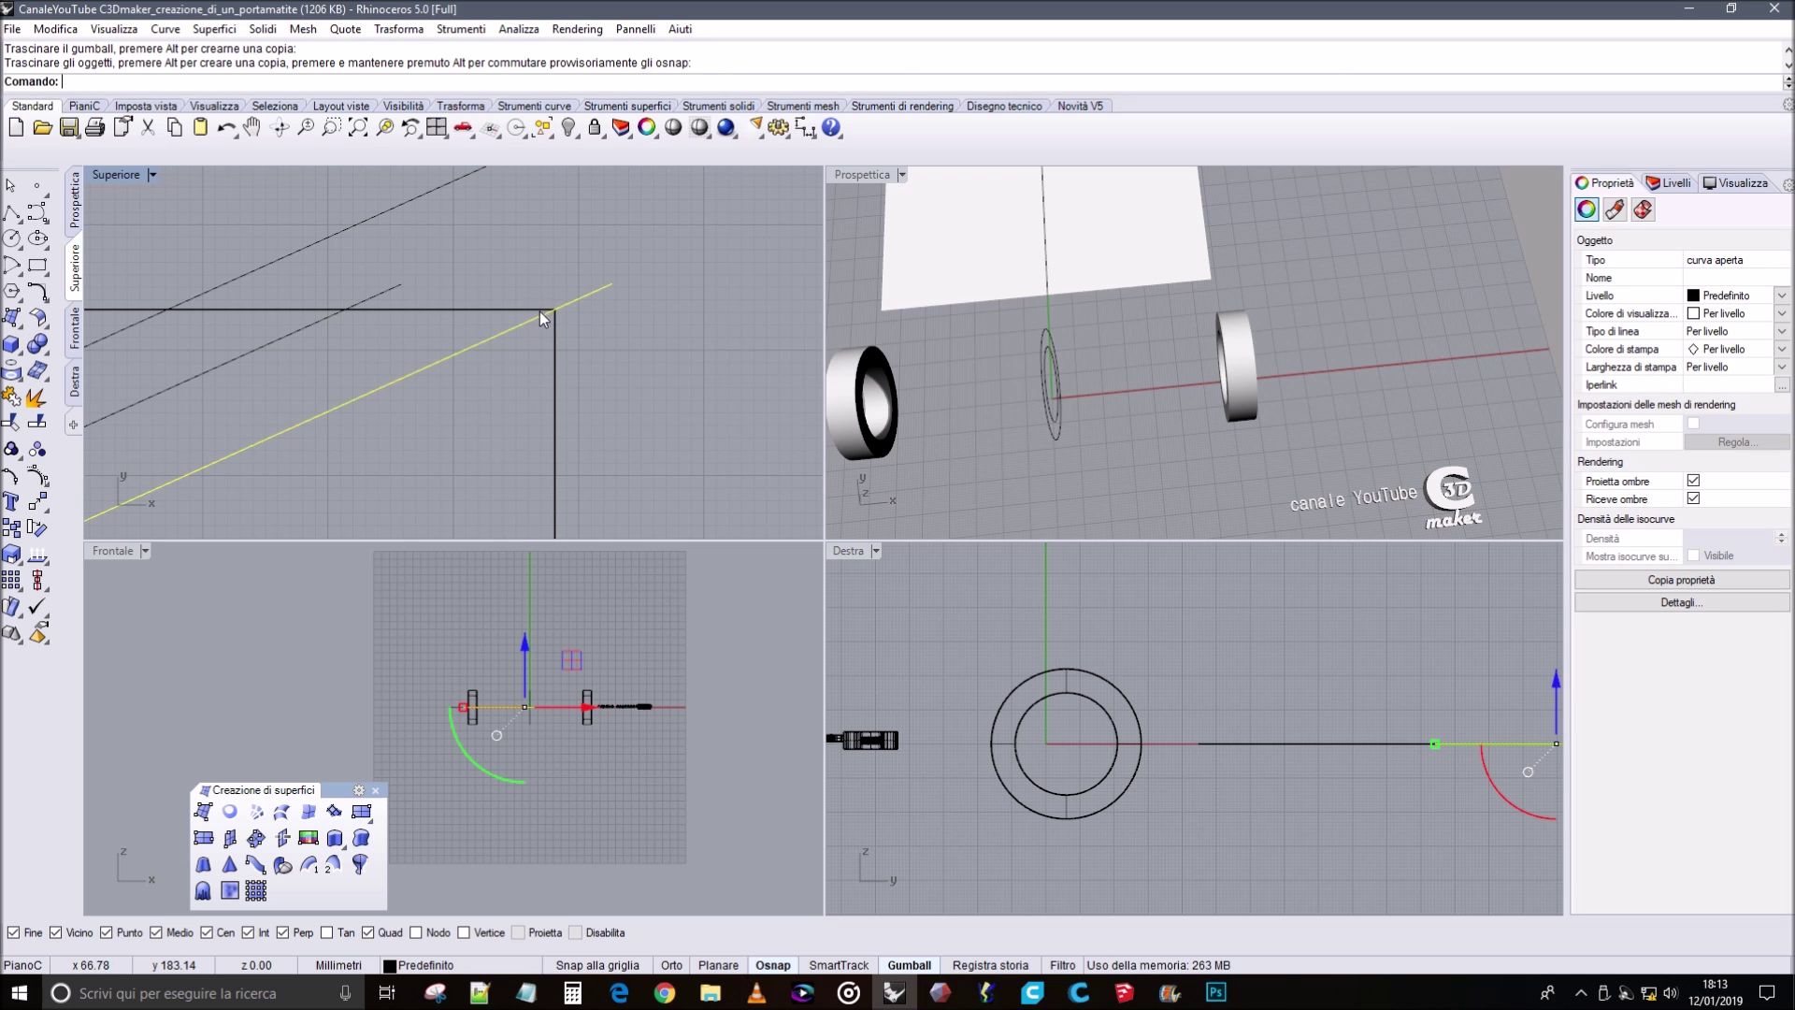
{"action": "key", "text": "ctrl+z"}
Move all three diagonal lines together, taking the lowest line's intersection with the surface's upper edge to the upper-right corner.
{"action": "left_click_drag", "start_coordinate": [655, 262], "coordinate": [488, 238]}
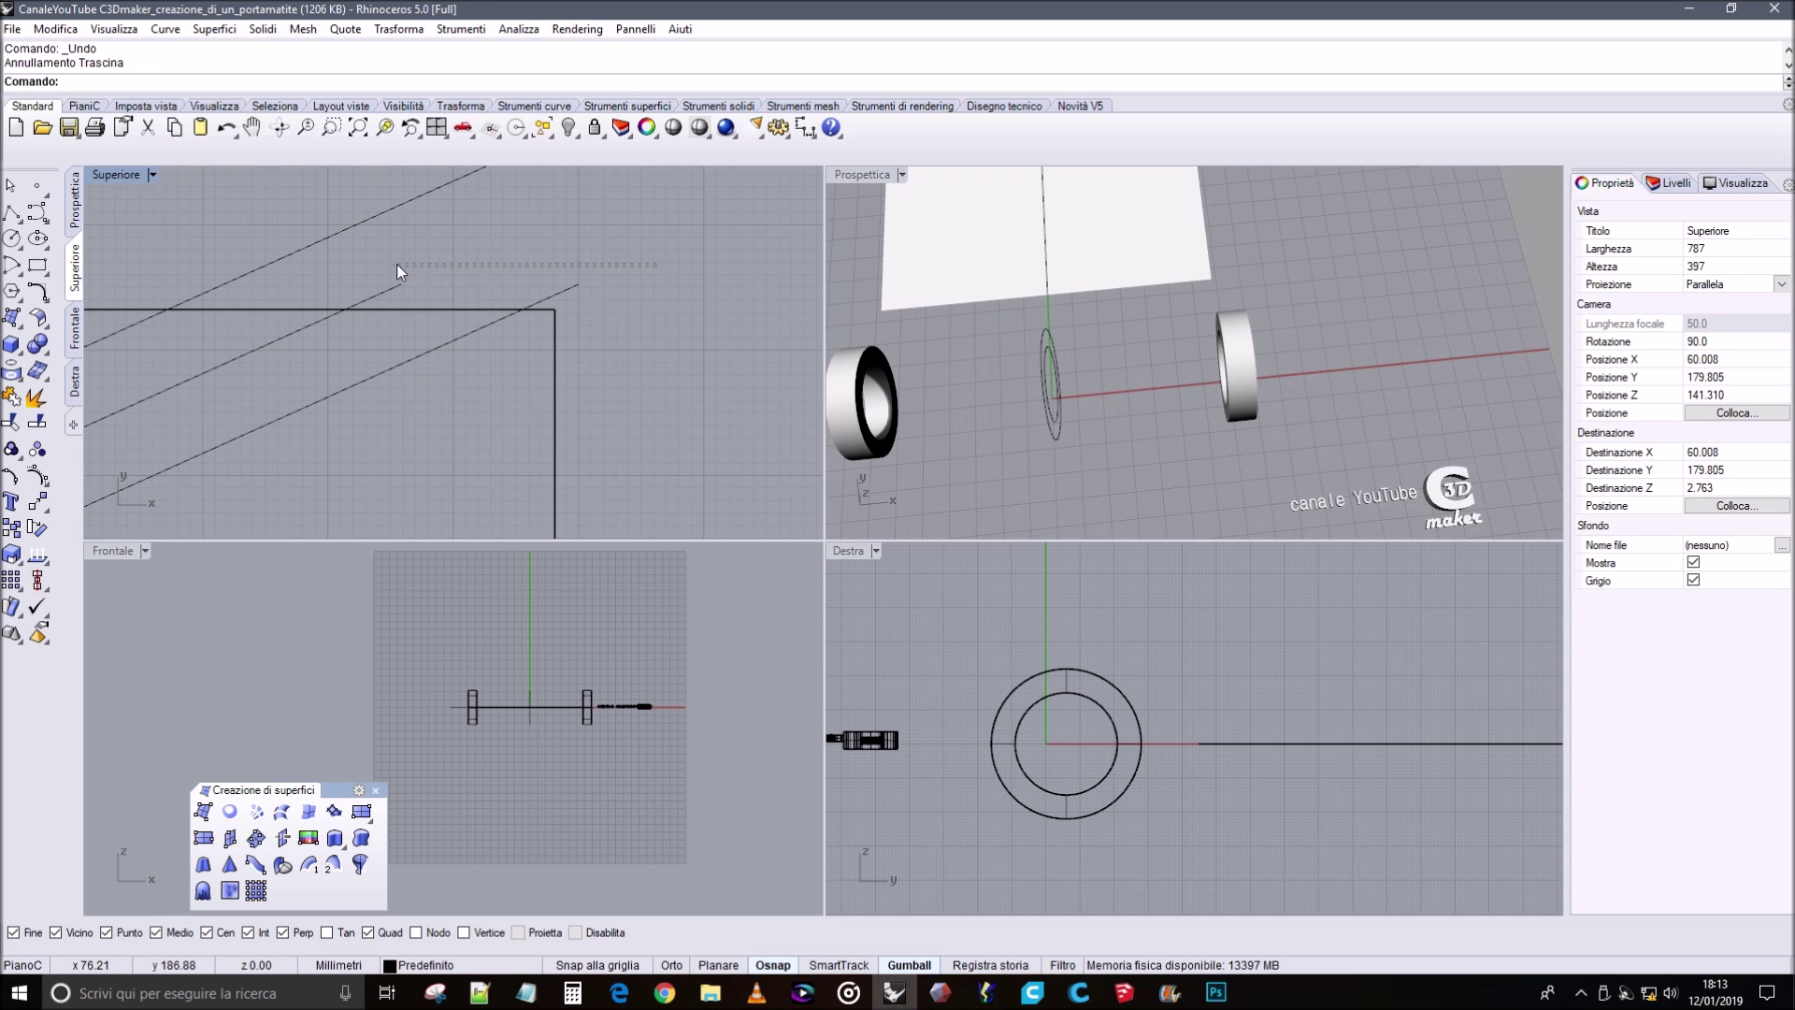
{"action": "left_click_drag", "start_coordinate": [293, 171], "coordinate": [288, 187]}
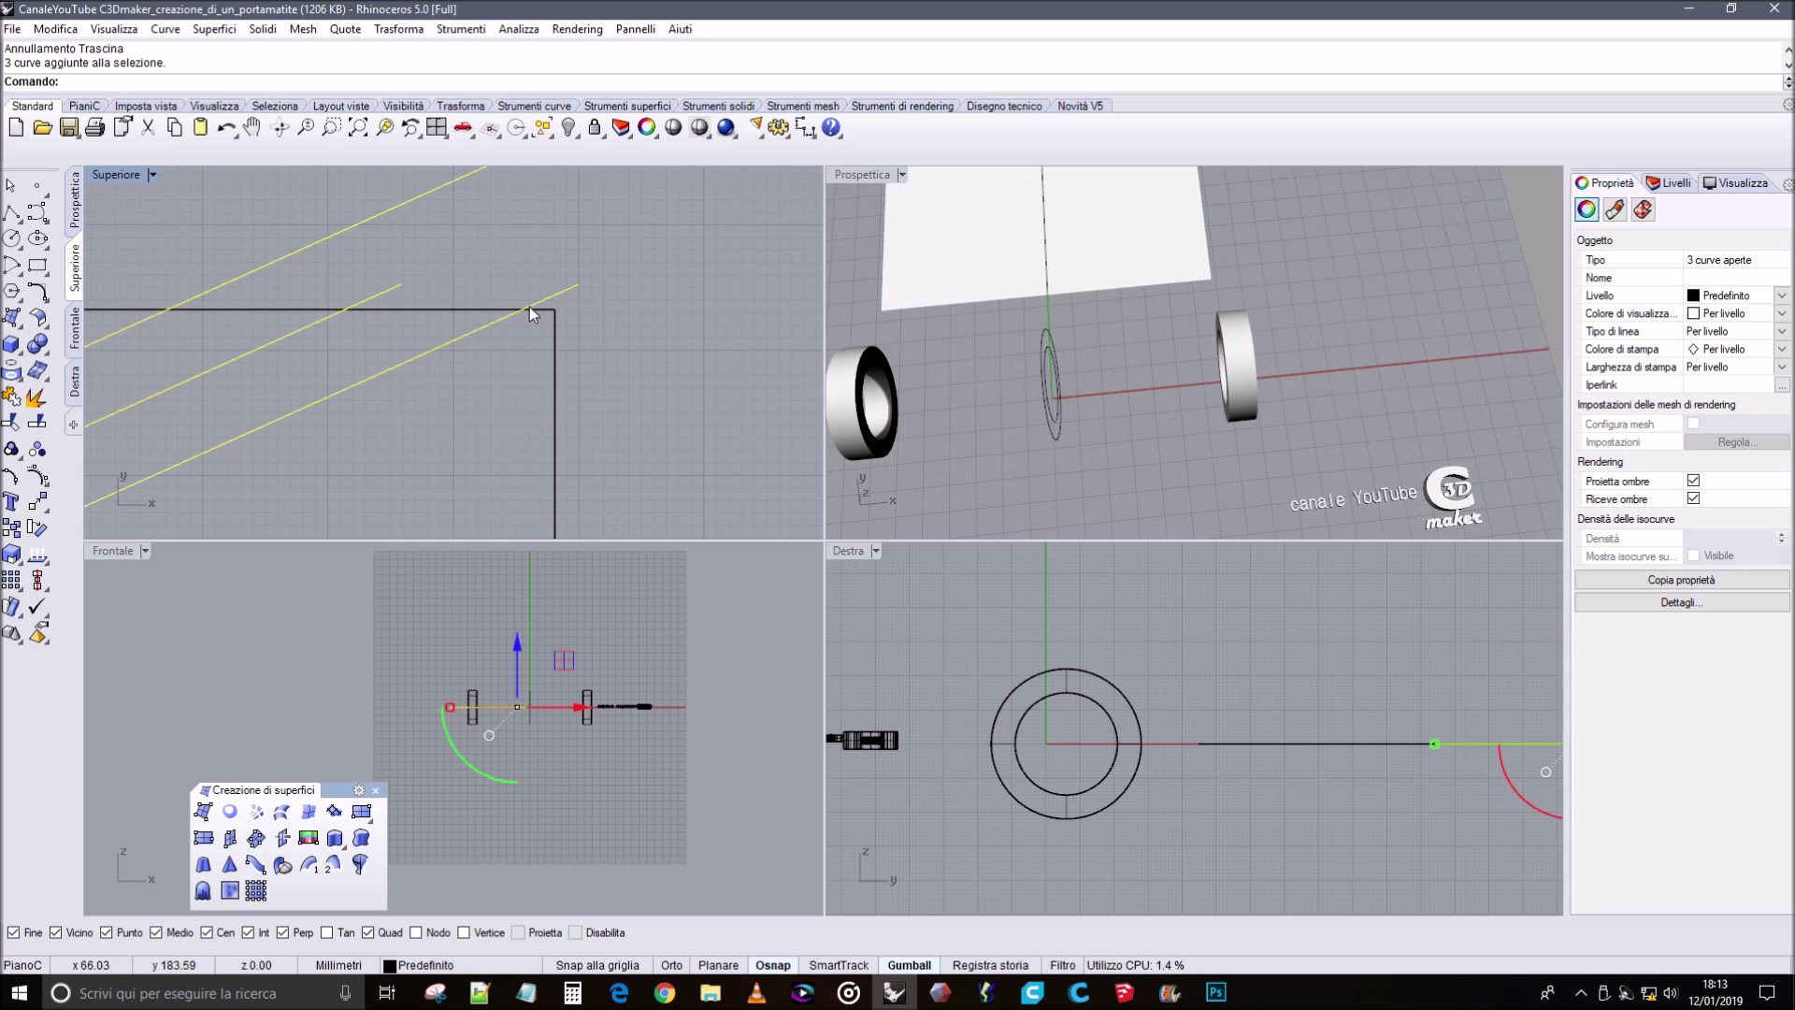
{"action": "left_click_drag", "start_coordinate": [520, 308], "coordinate": [554, 310]}
{"action": "key", "text": "Escape"}
{"action": "scroll", "coordinate": [645, 315], "scroll_direction": "down", "scroll_amount": 4}
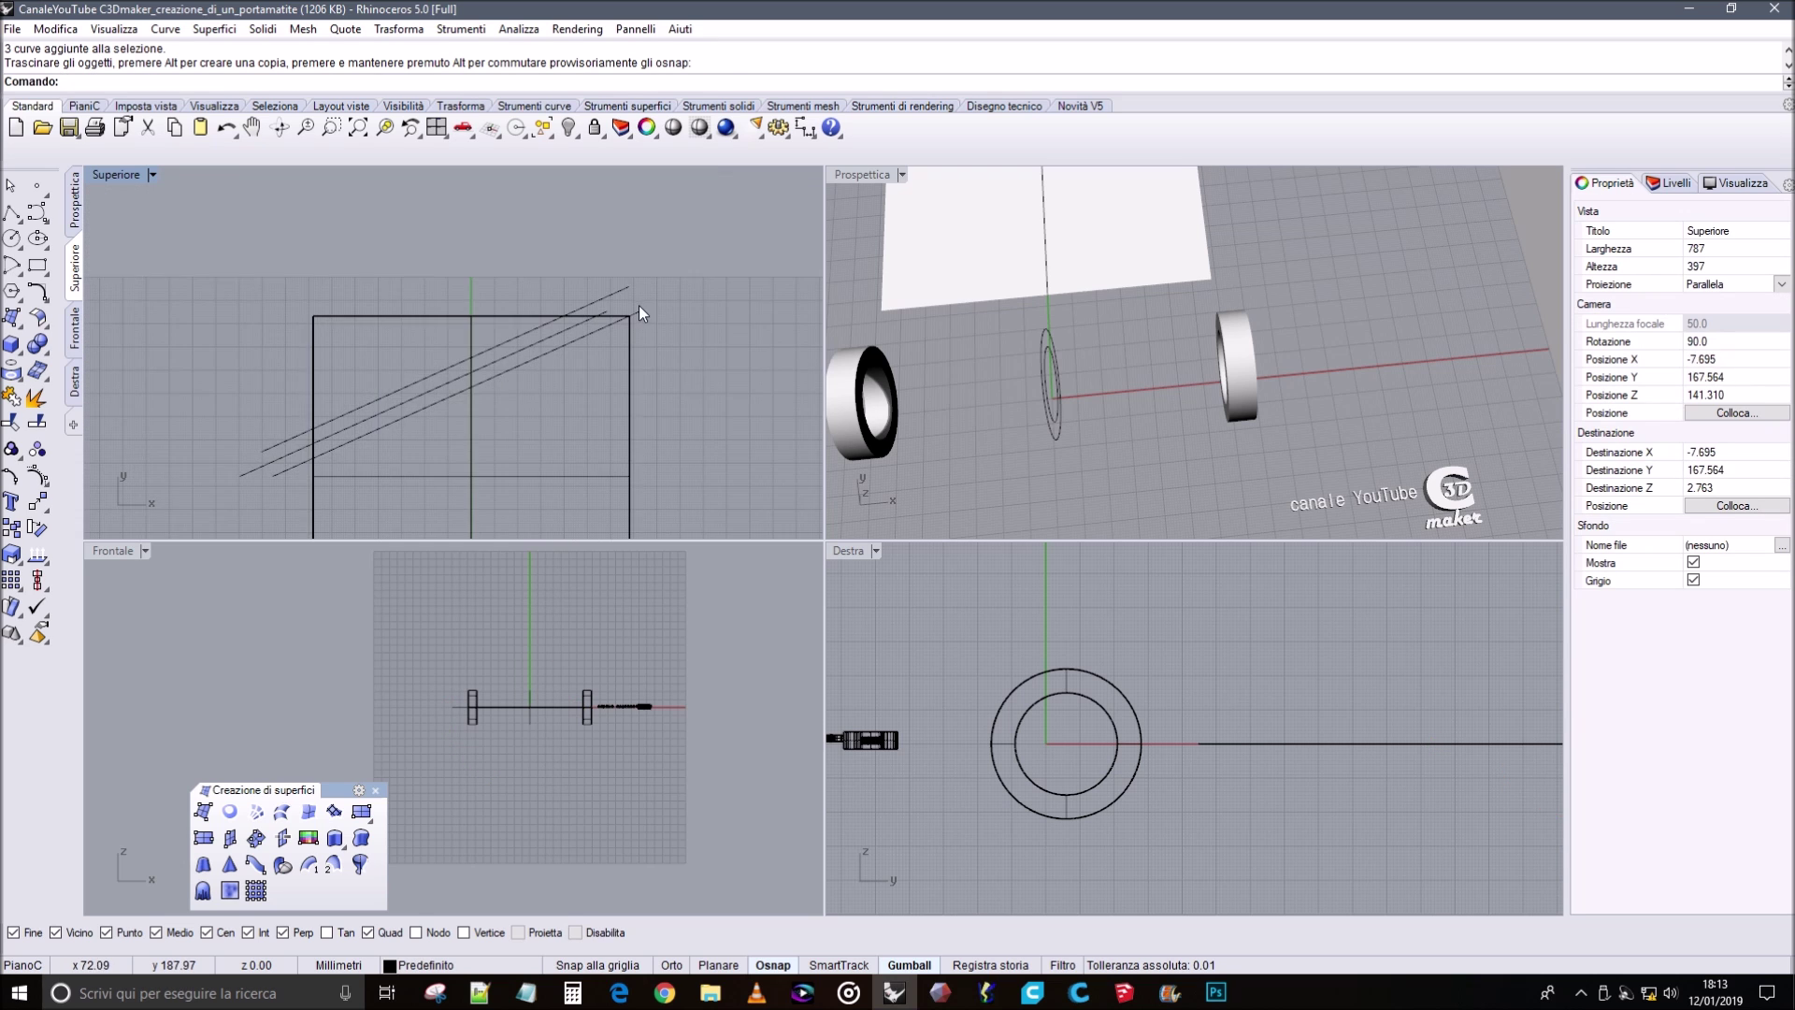
{"action": "scroll", "coordinate": [571, 346], "scroll_direction": "up", "scroll_amount": 3}
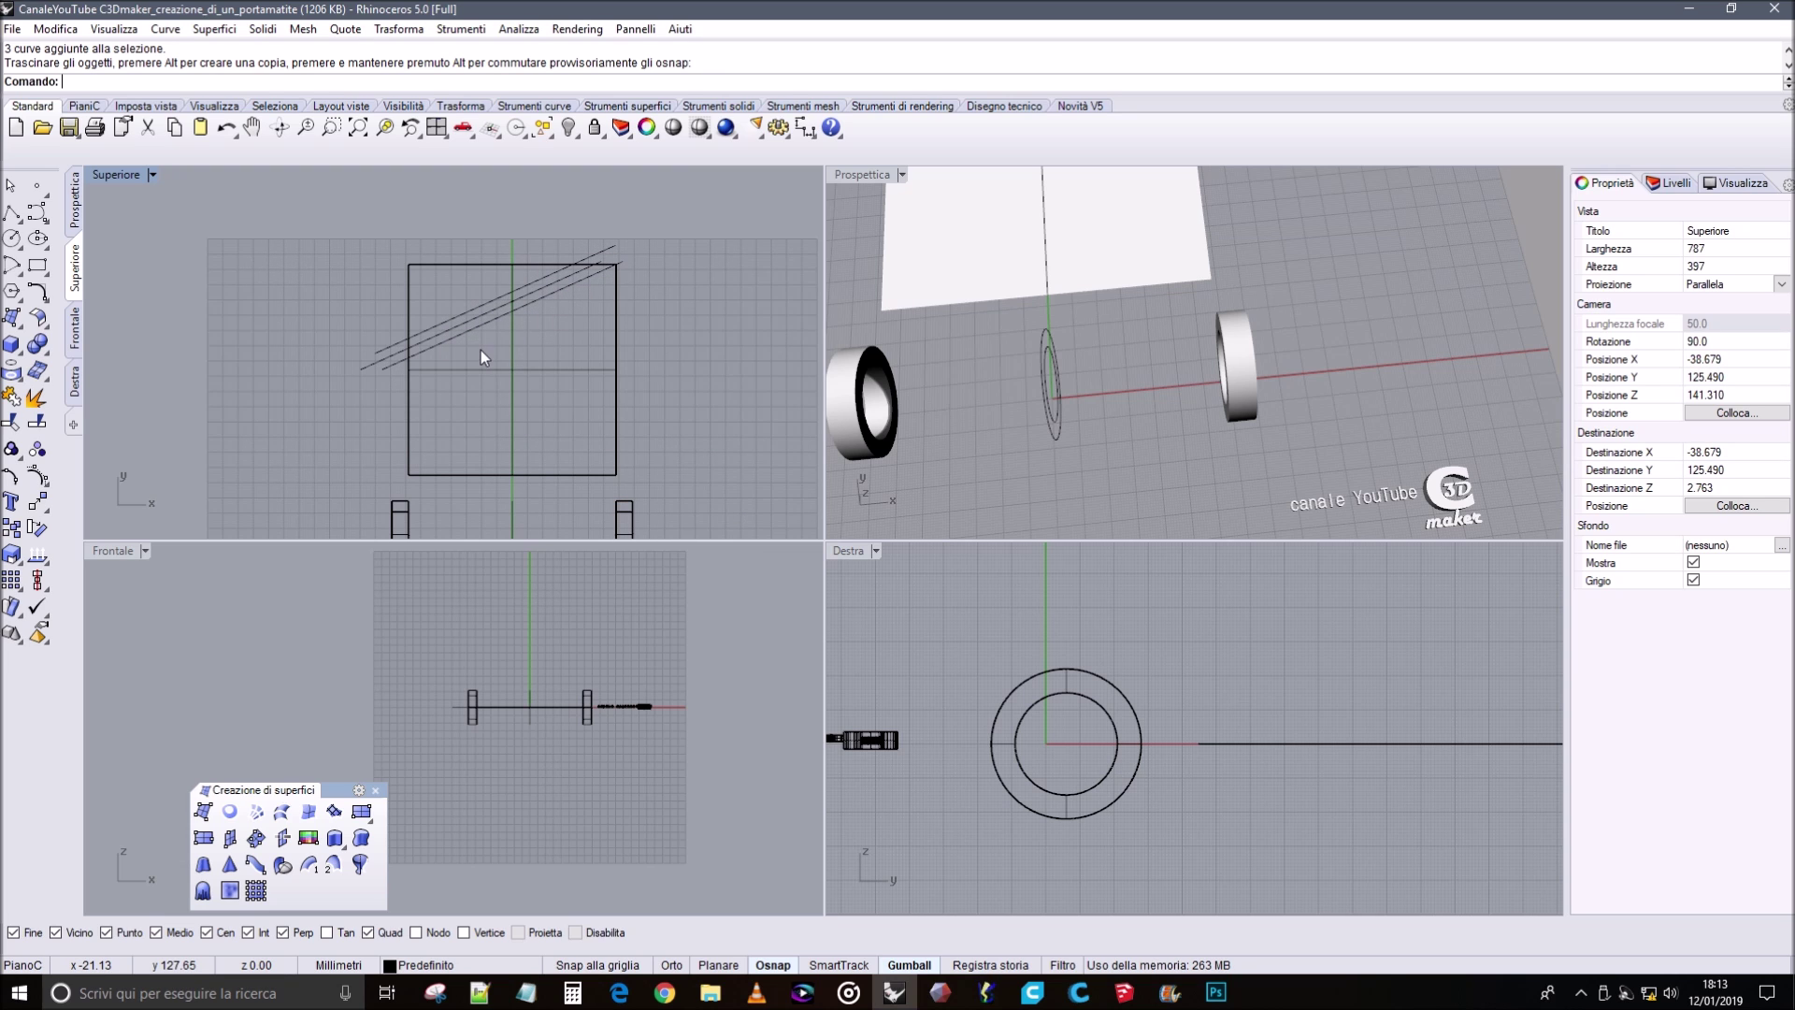
Disable object snaps and rotate the three diagonal lines together to a slightly steeper slope.
{"action": "left_click_drag", "start_coordinate": [459, 292], "coordinate": [458, 292]}
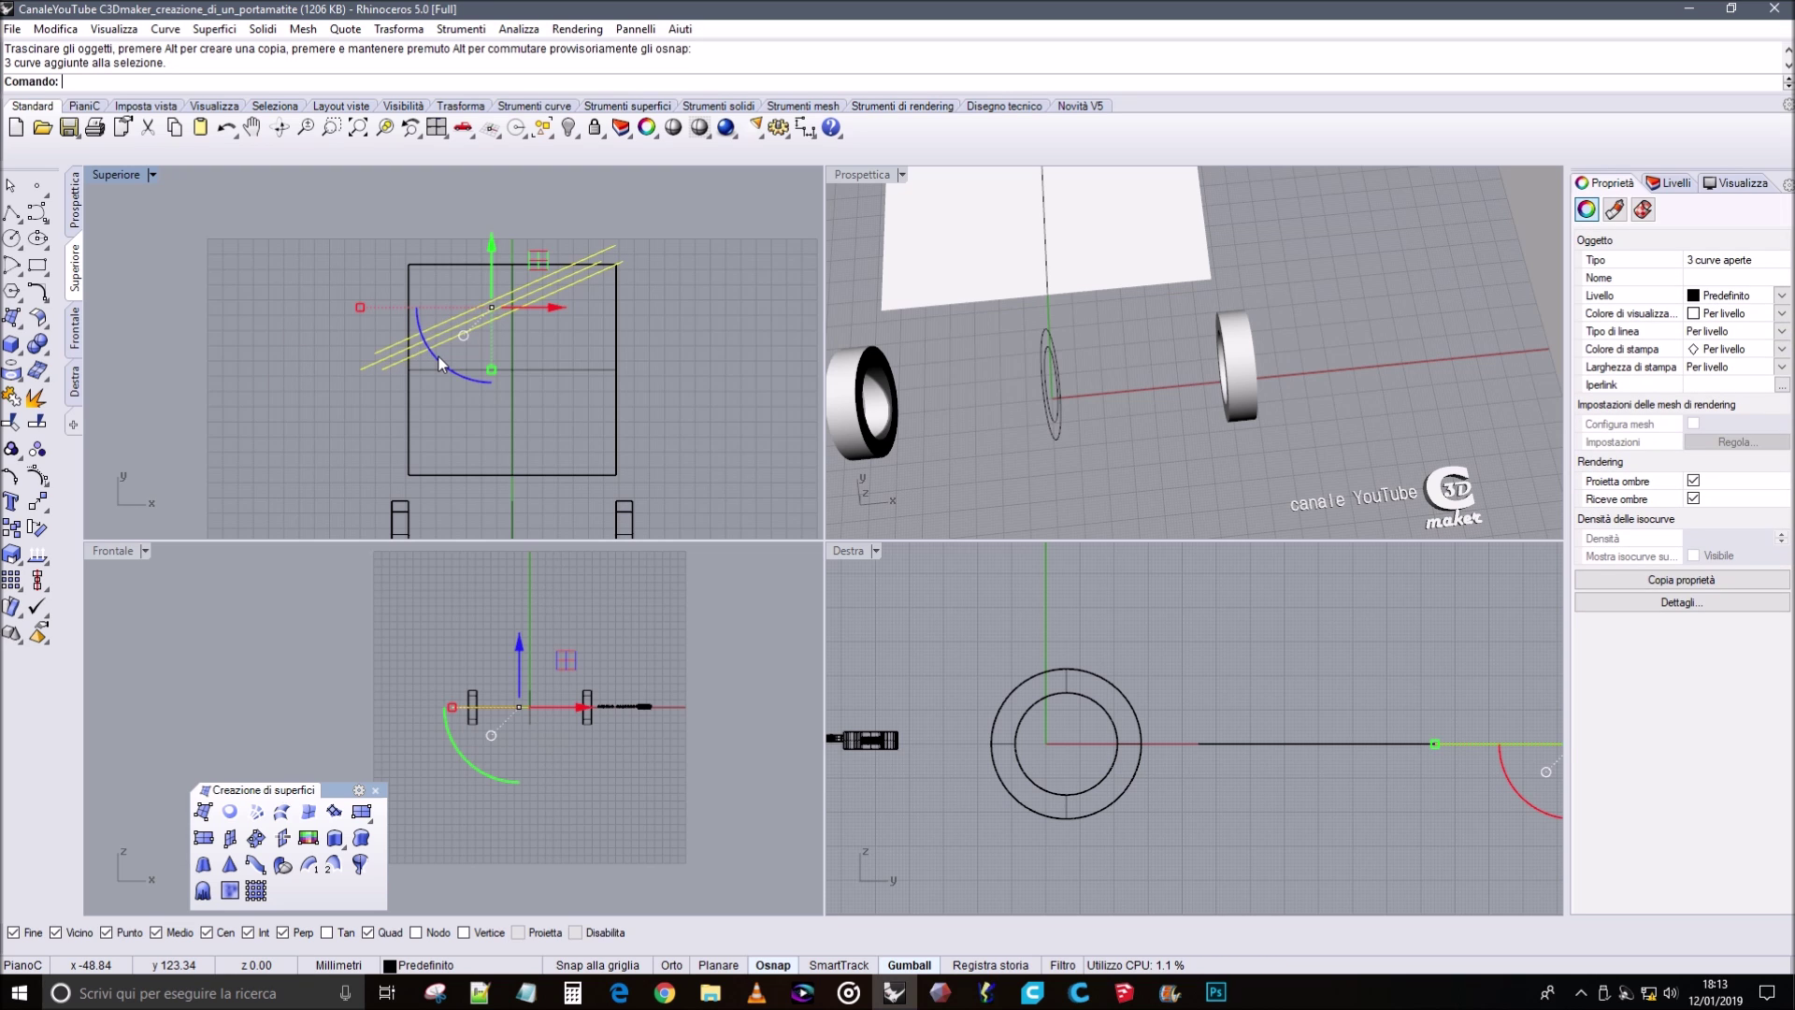
{"action": "left_click", "coordinate": [785, 965]}
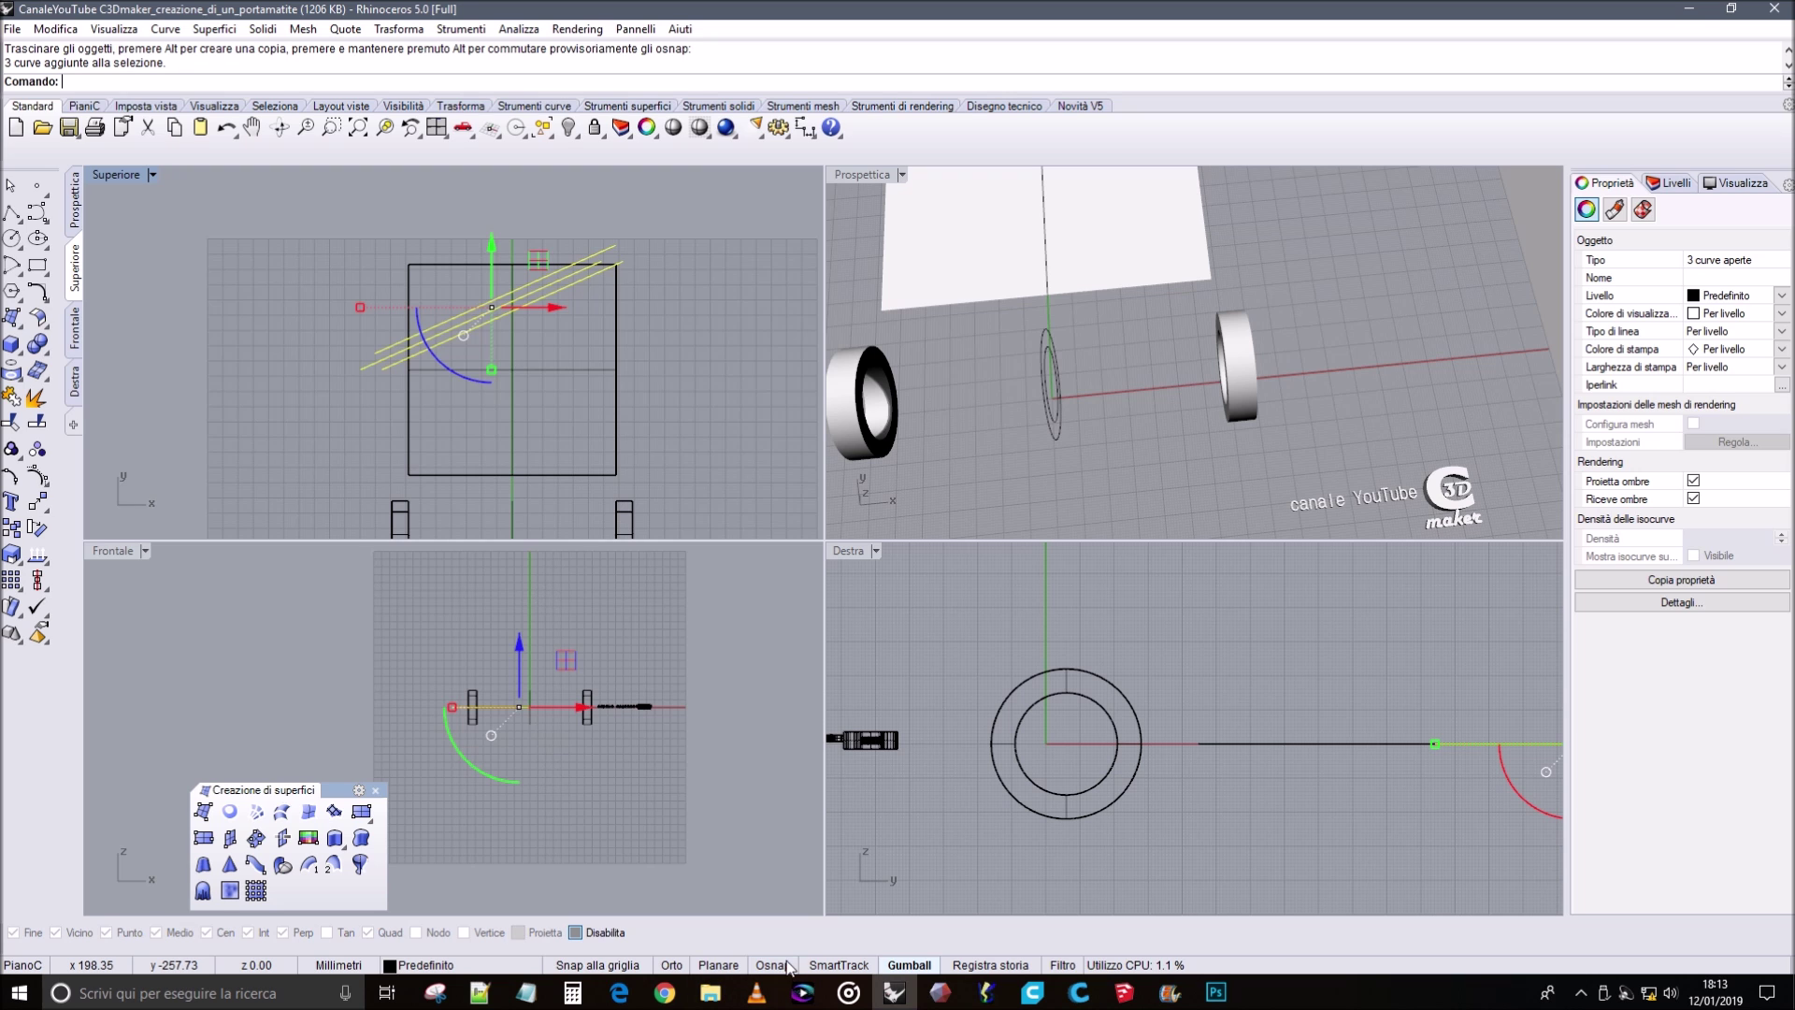
{"action": "scroll", "coordinate": [485, 419], "scroll_direction": "up", "scroll_amount": 3}
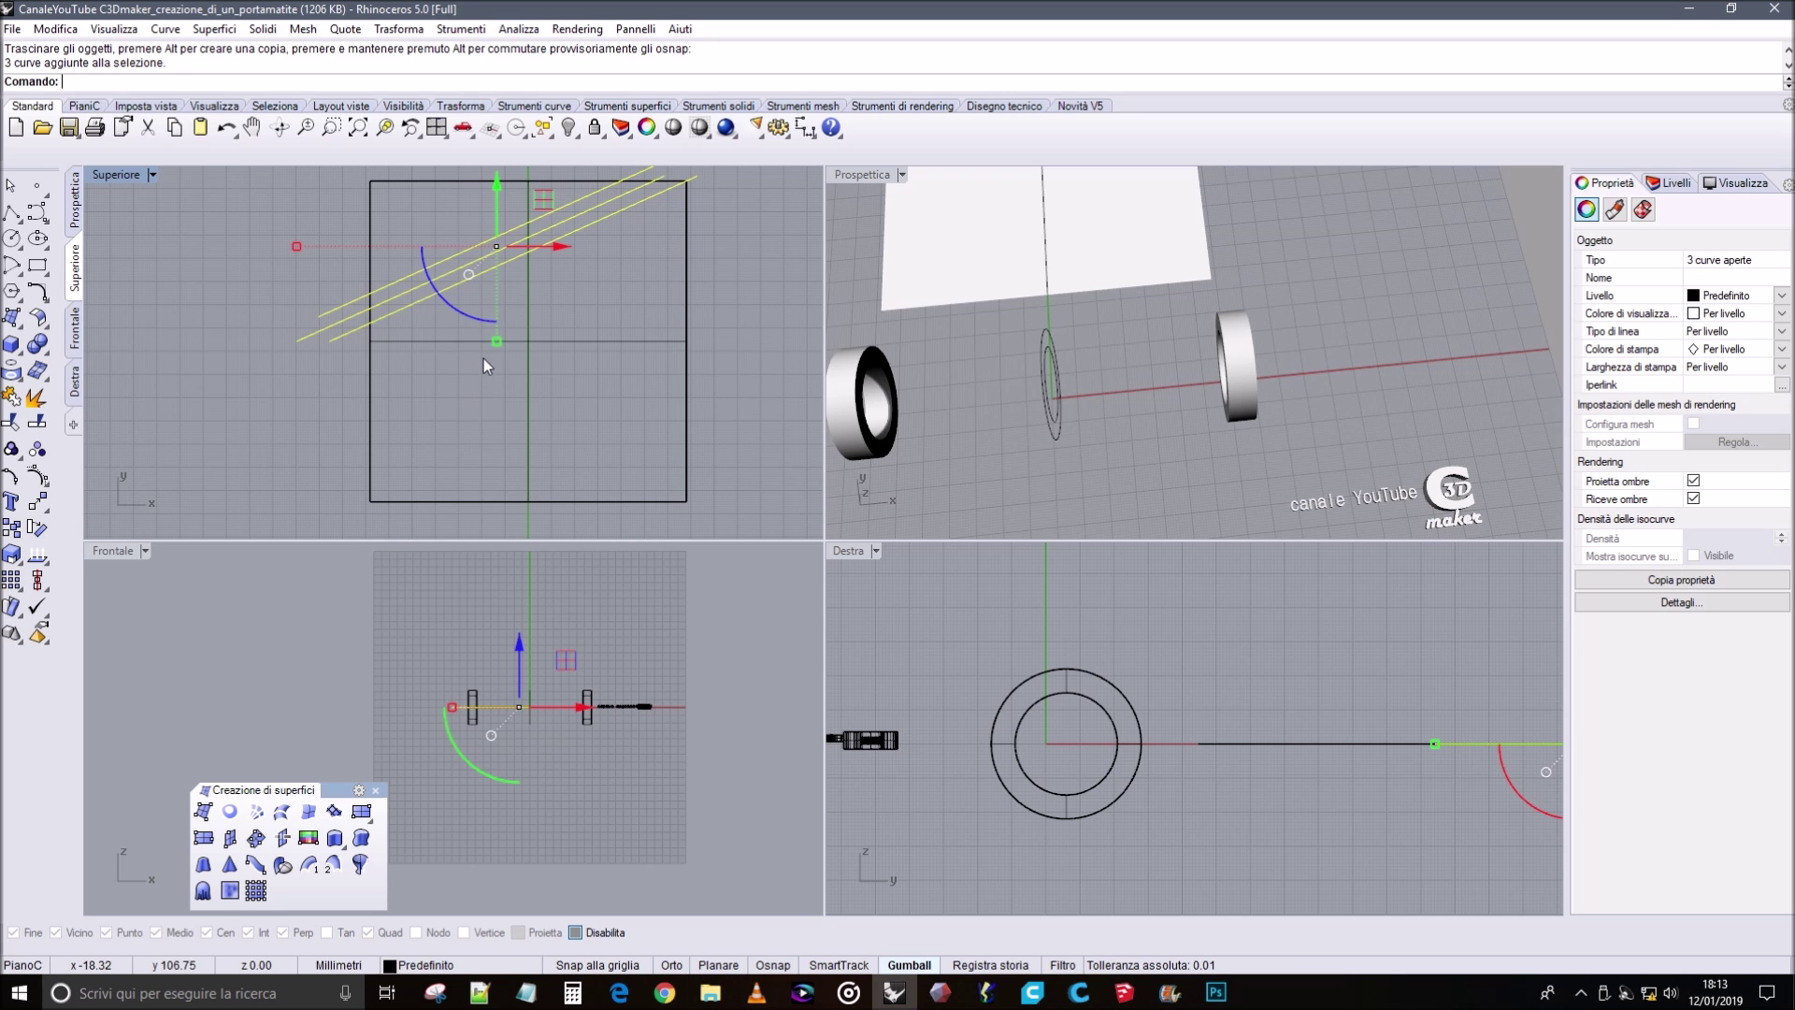
{"action": "left_click_drag", "start_coordinate": [475, 316], "coordinate": [481, 323]}
{"action": "right_click_drag", "start_coordinate": [613, 292], "coordinate": [495, 497]}
{"action": "scroll", "coordinate": [536, 403], "scroll_direction": "up", "scroll_amount": 10}
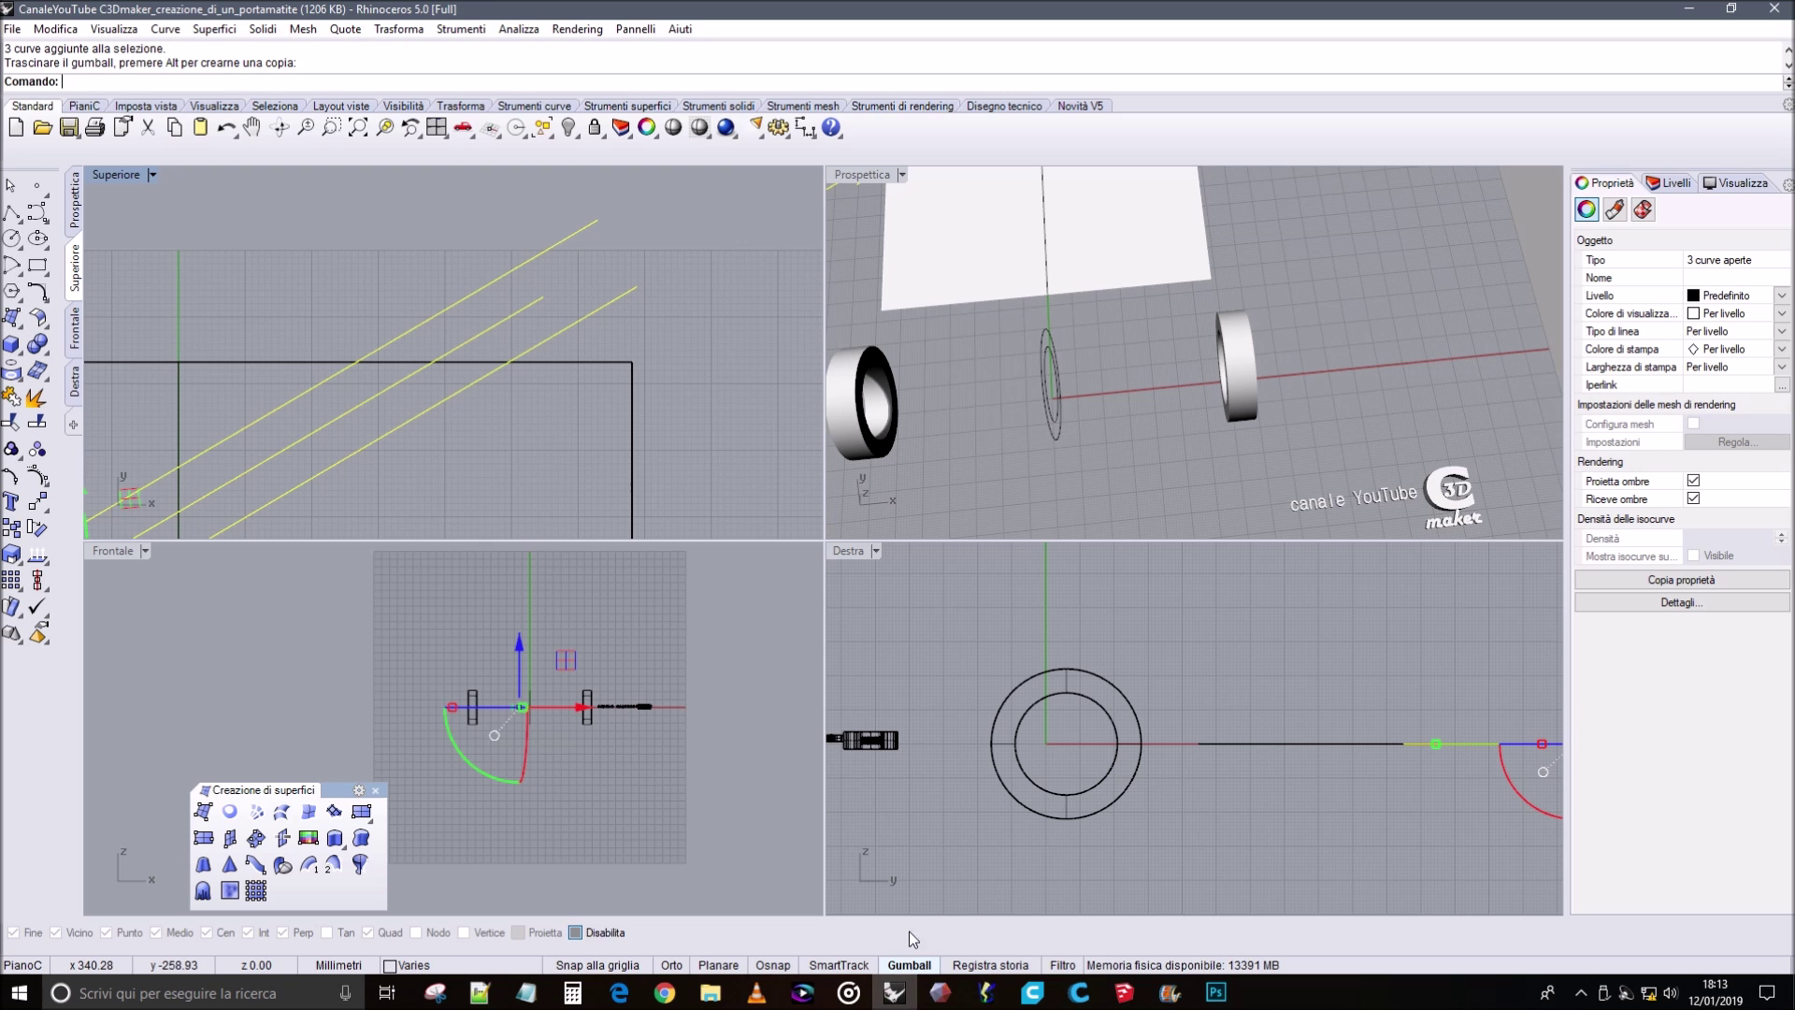
Hide the gumball, re-enable object snaps and move all three lines so the lowest one crosses the surface's upper-right corner.
{"action": "left_click", "coordinate": [907, 965]}
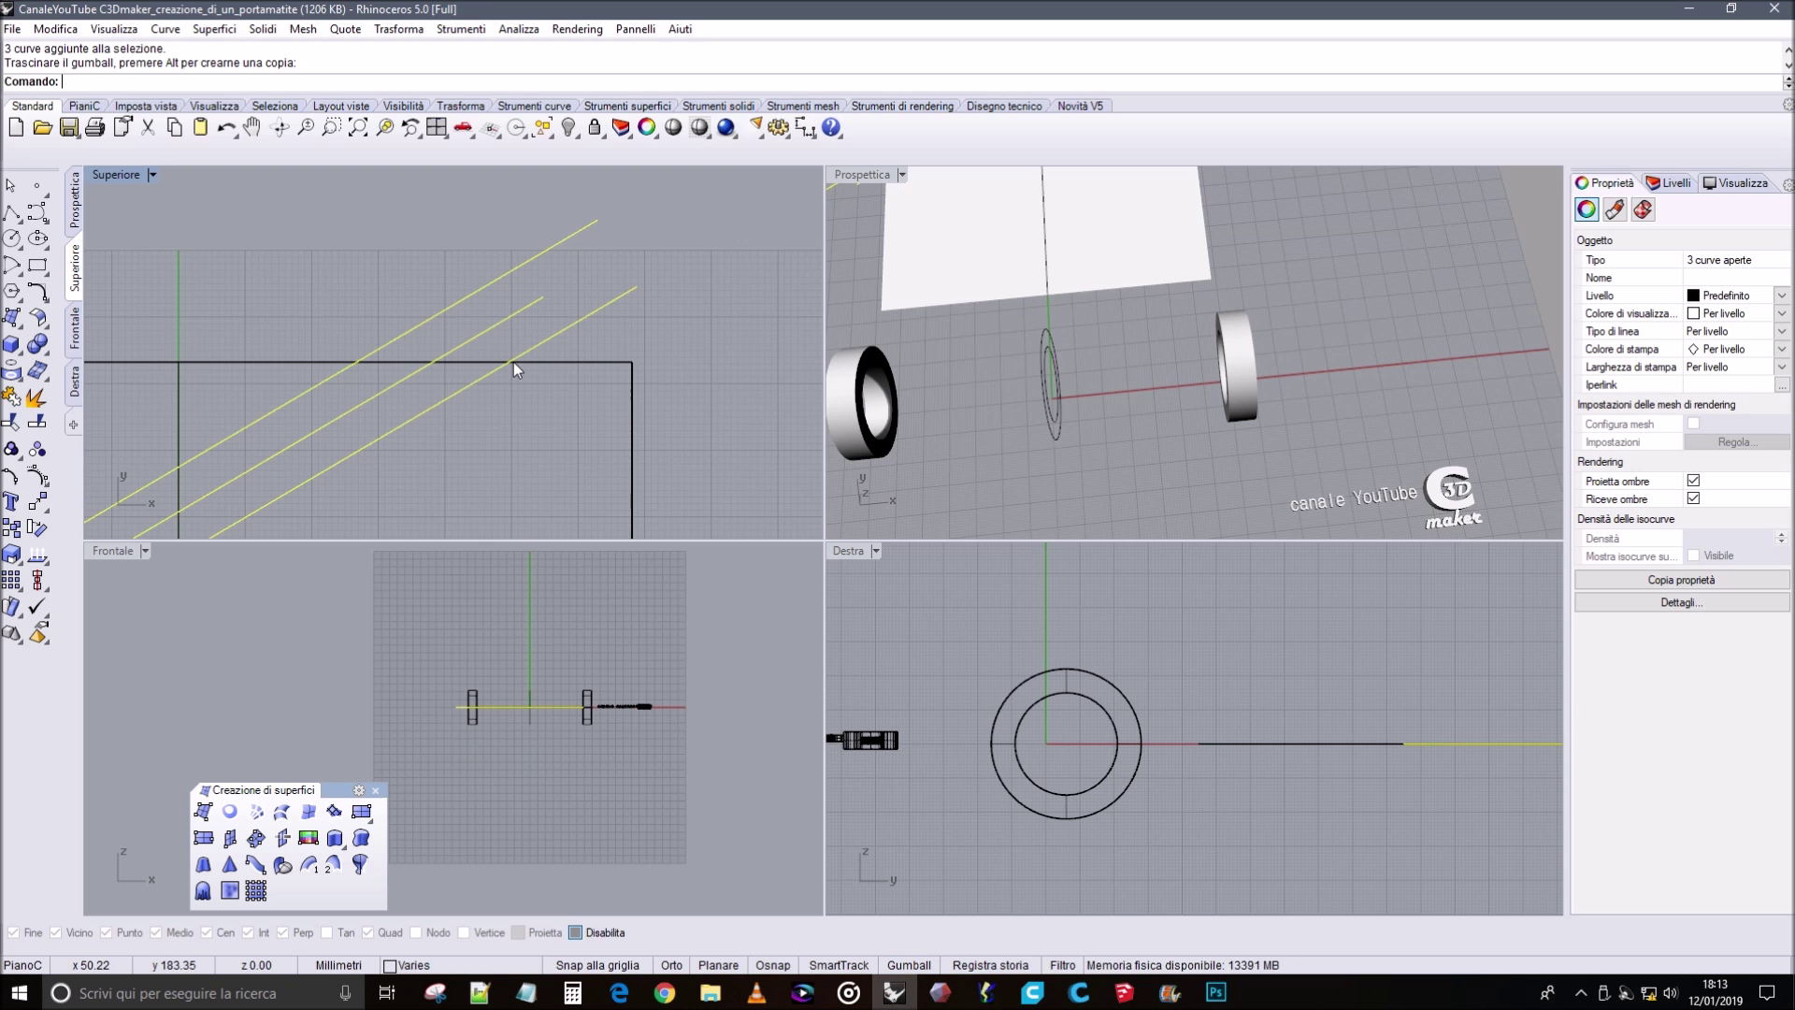
{"action": "left_click_drag", "start_coordinate": [507, 364], "coordinate": [606, 362]}
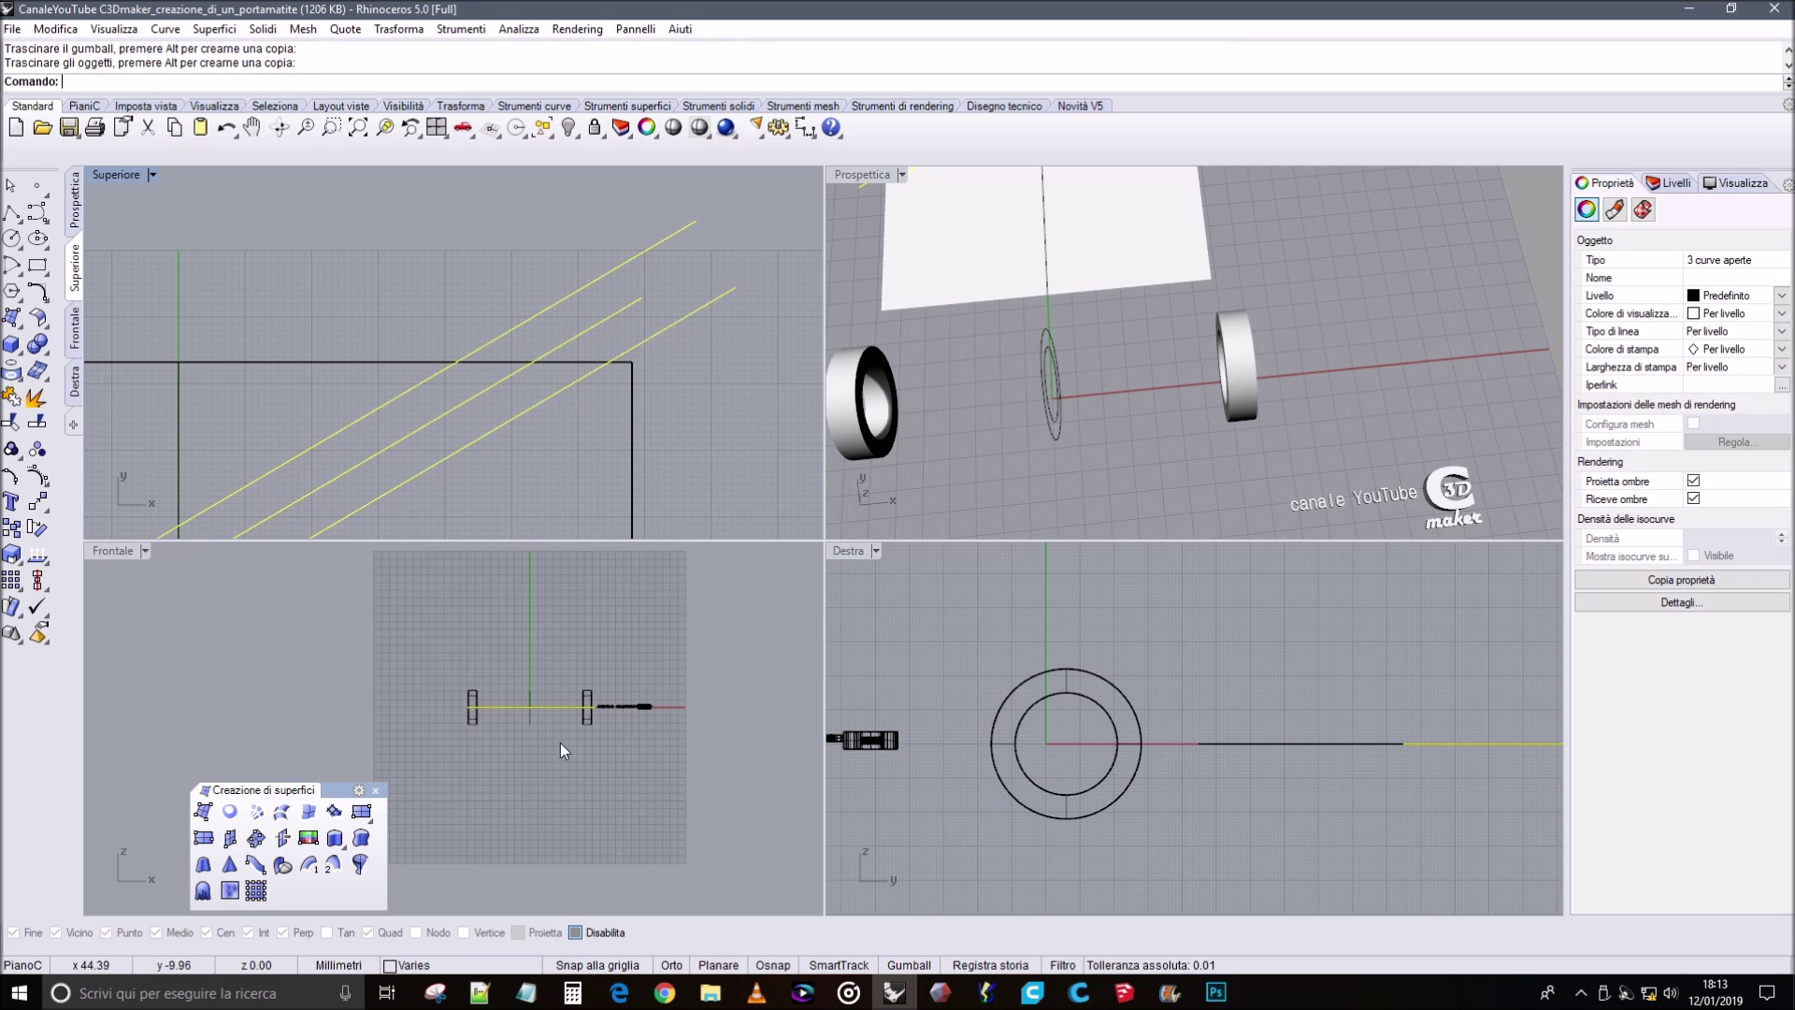
{"action": "left_click", "coordinate": [790, 970]}
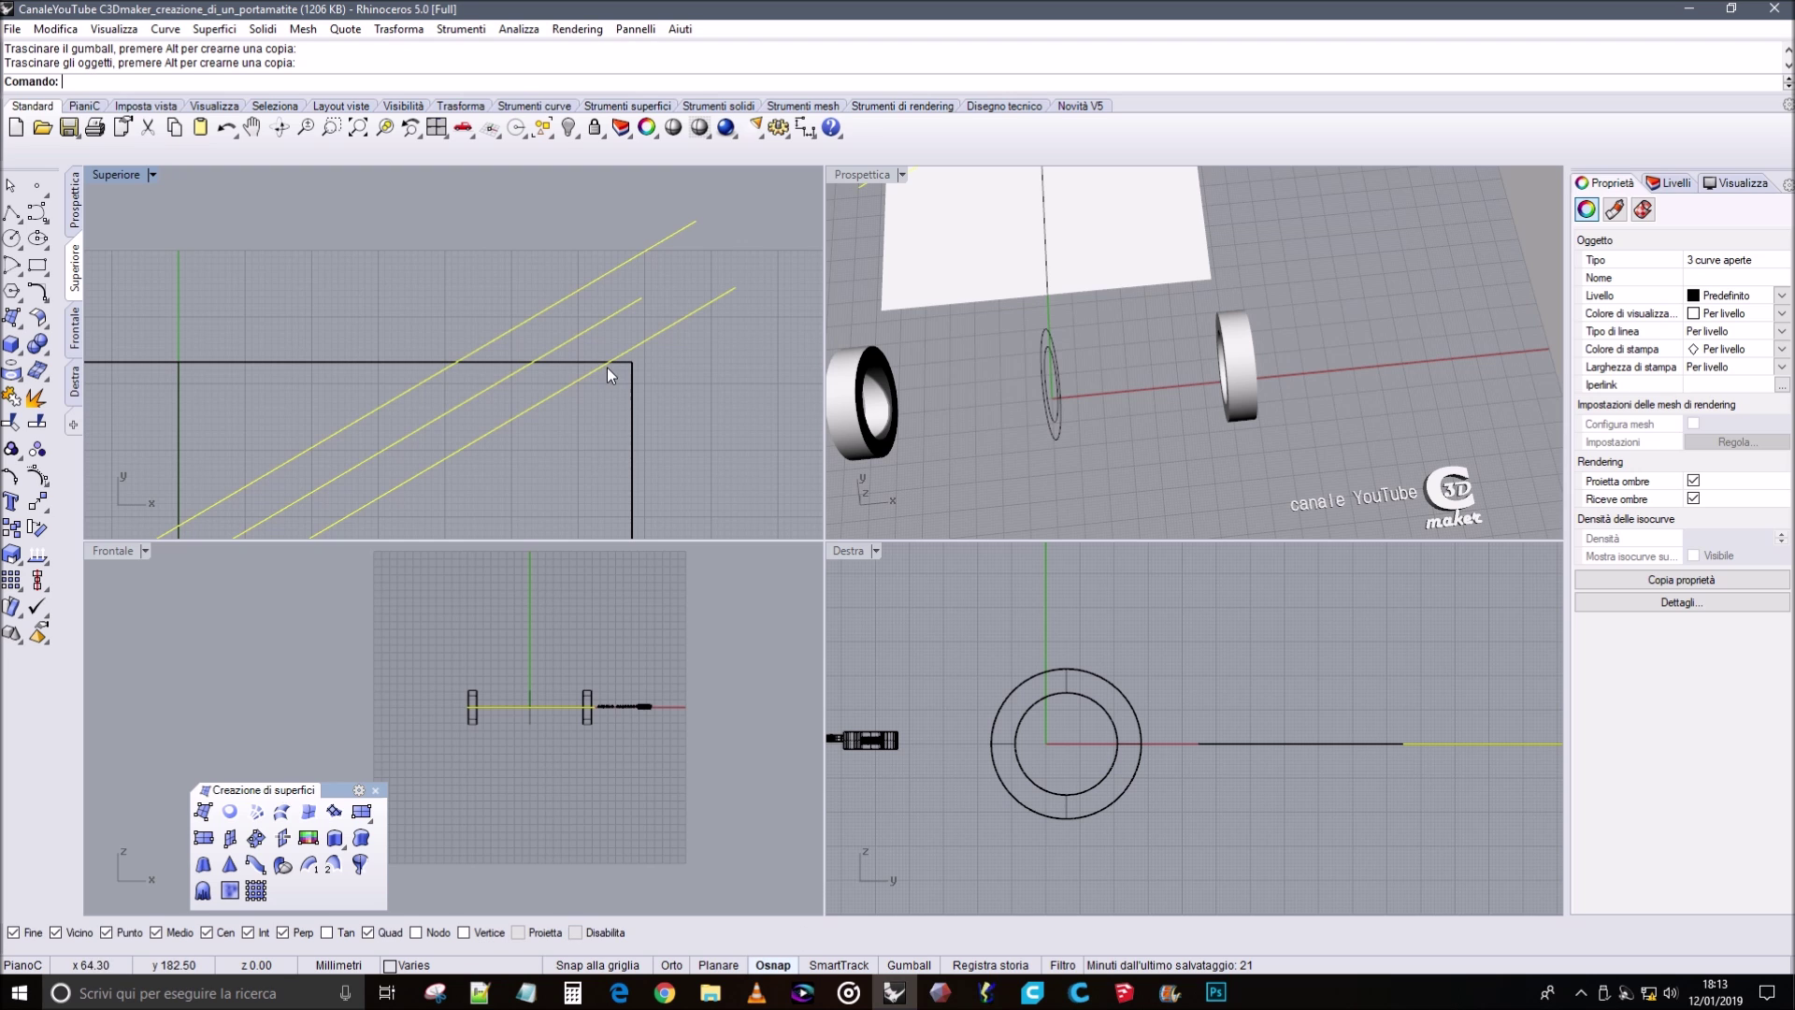
{"action": "left_click_drag", "start_coordinate": [609, 361], "coordinate": [690, 387]}
{"action": "scroll", "coordinate": [690, 387], "scroll_direction": "down", "scroll_amount": 4}
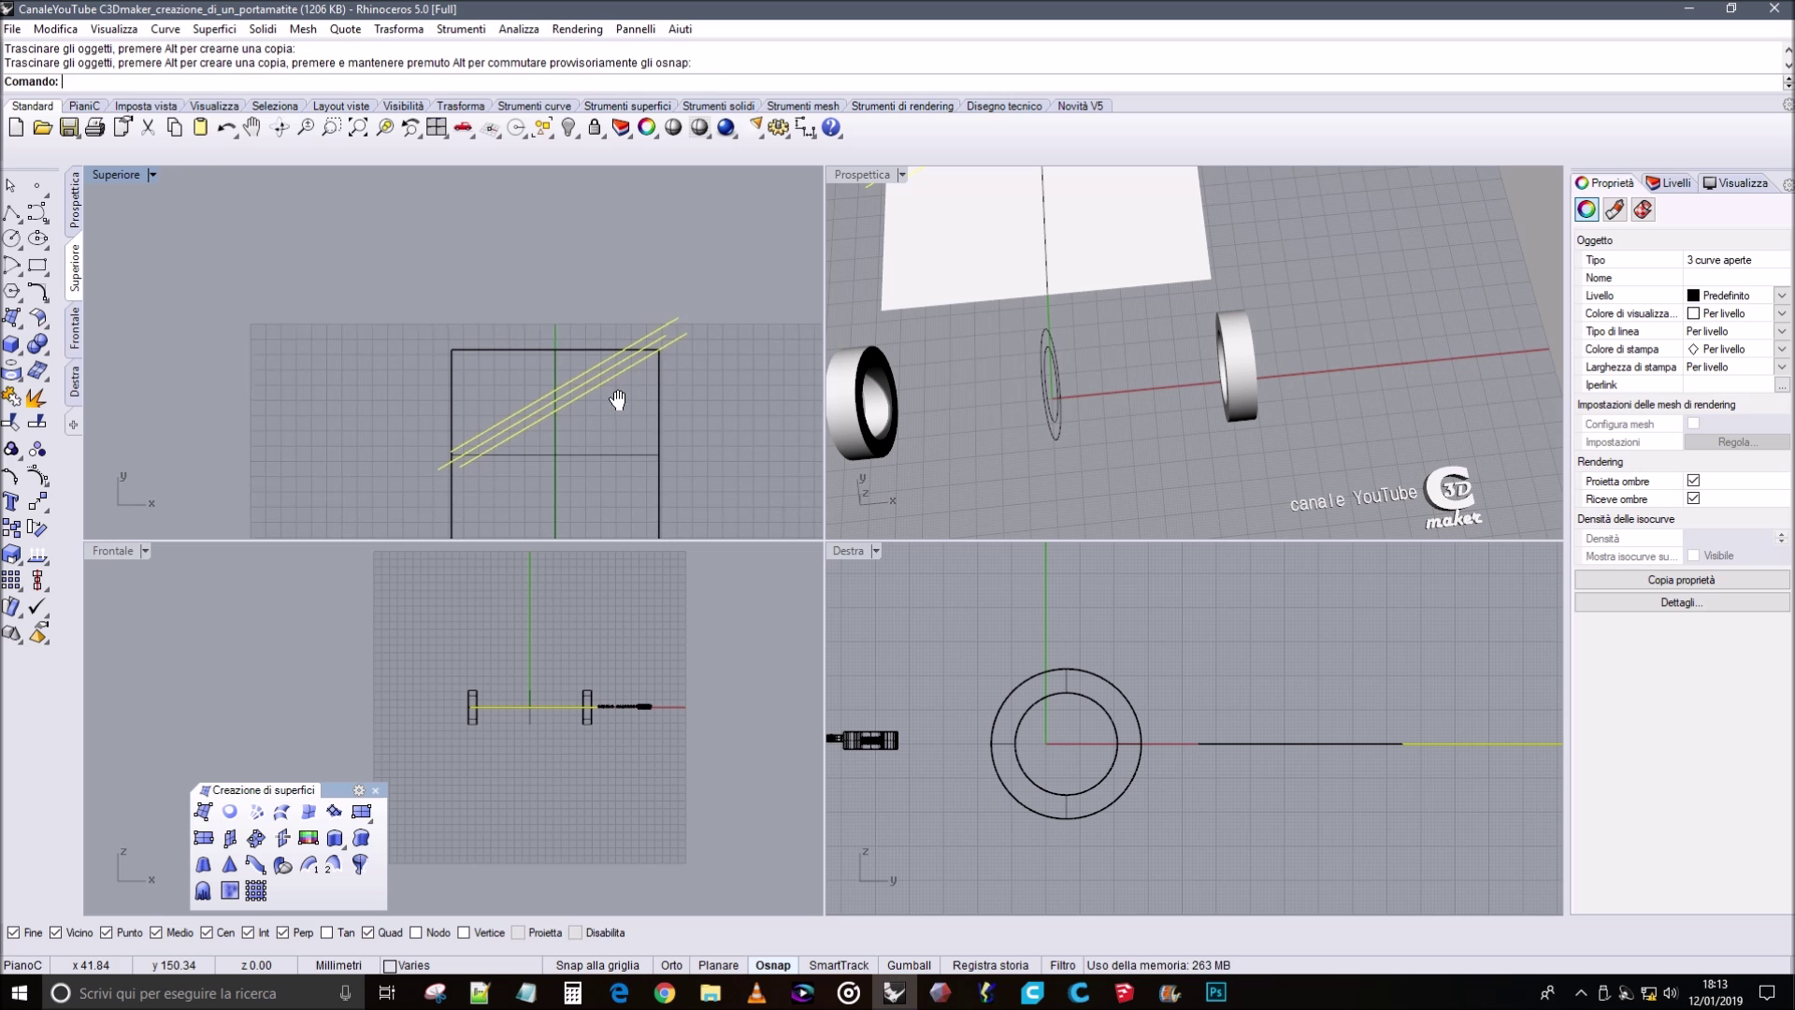
Show the gumball again and scale the three reselected diagonal lines slightly narrower along the X direction.
{"action": "scroll", "coordinate": [412, 455], "scroll_direction": "up", "scroll_amount": 4}
{"action": "scroll", "coordinate": [412, 454], "scroll_direction": "down", "scroll_amount": 3}
{"action": "right_click_drag", "start_coordinate": [553, 441], "coordinate": [525, 359]}
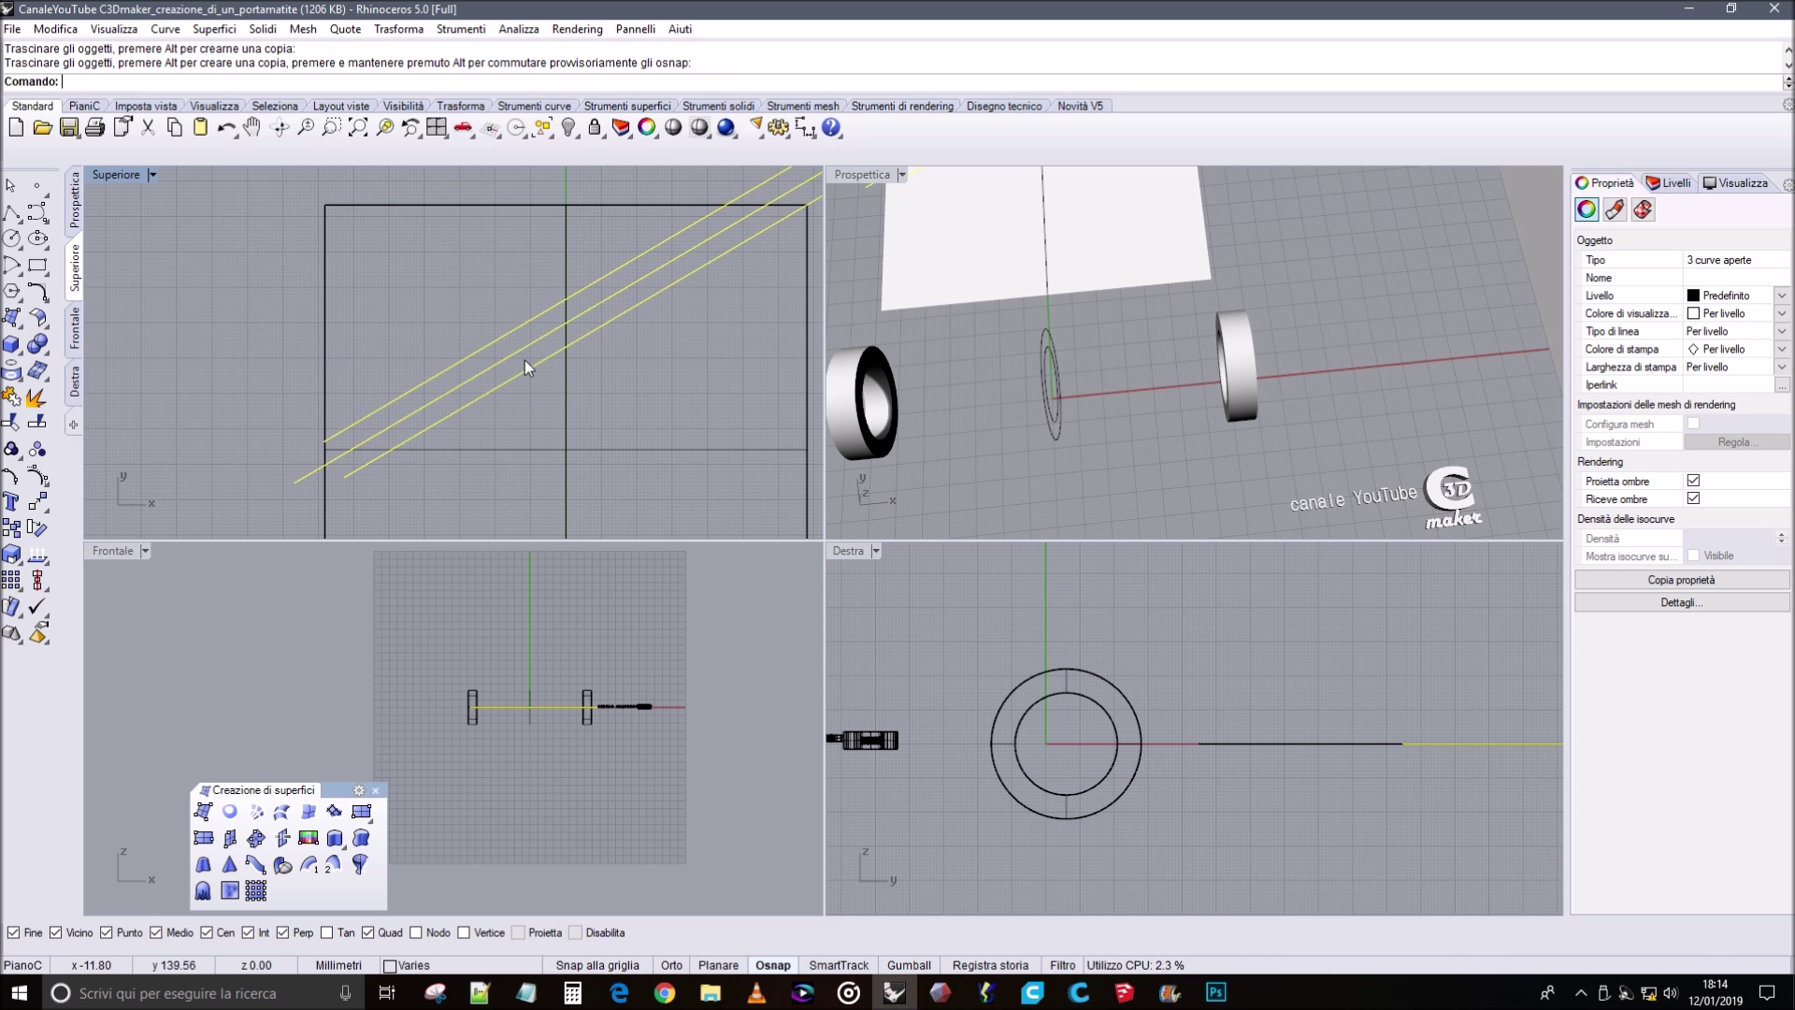
{"action": "left_click", "coordinate": [727, 305]}
{"action": "left_click_drag", "start_coordinate": [648, 260], "coordinate": [625, 245]}
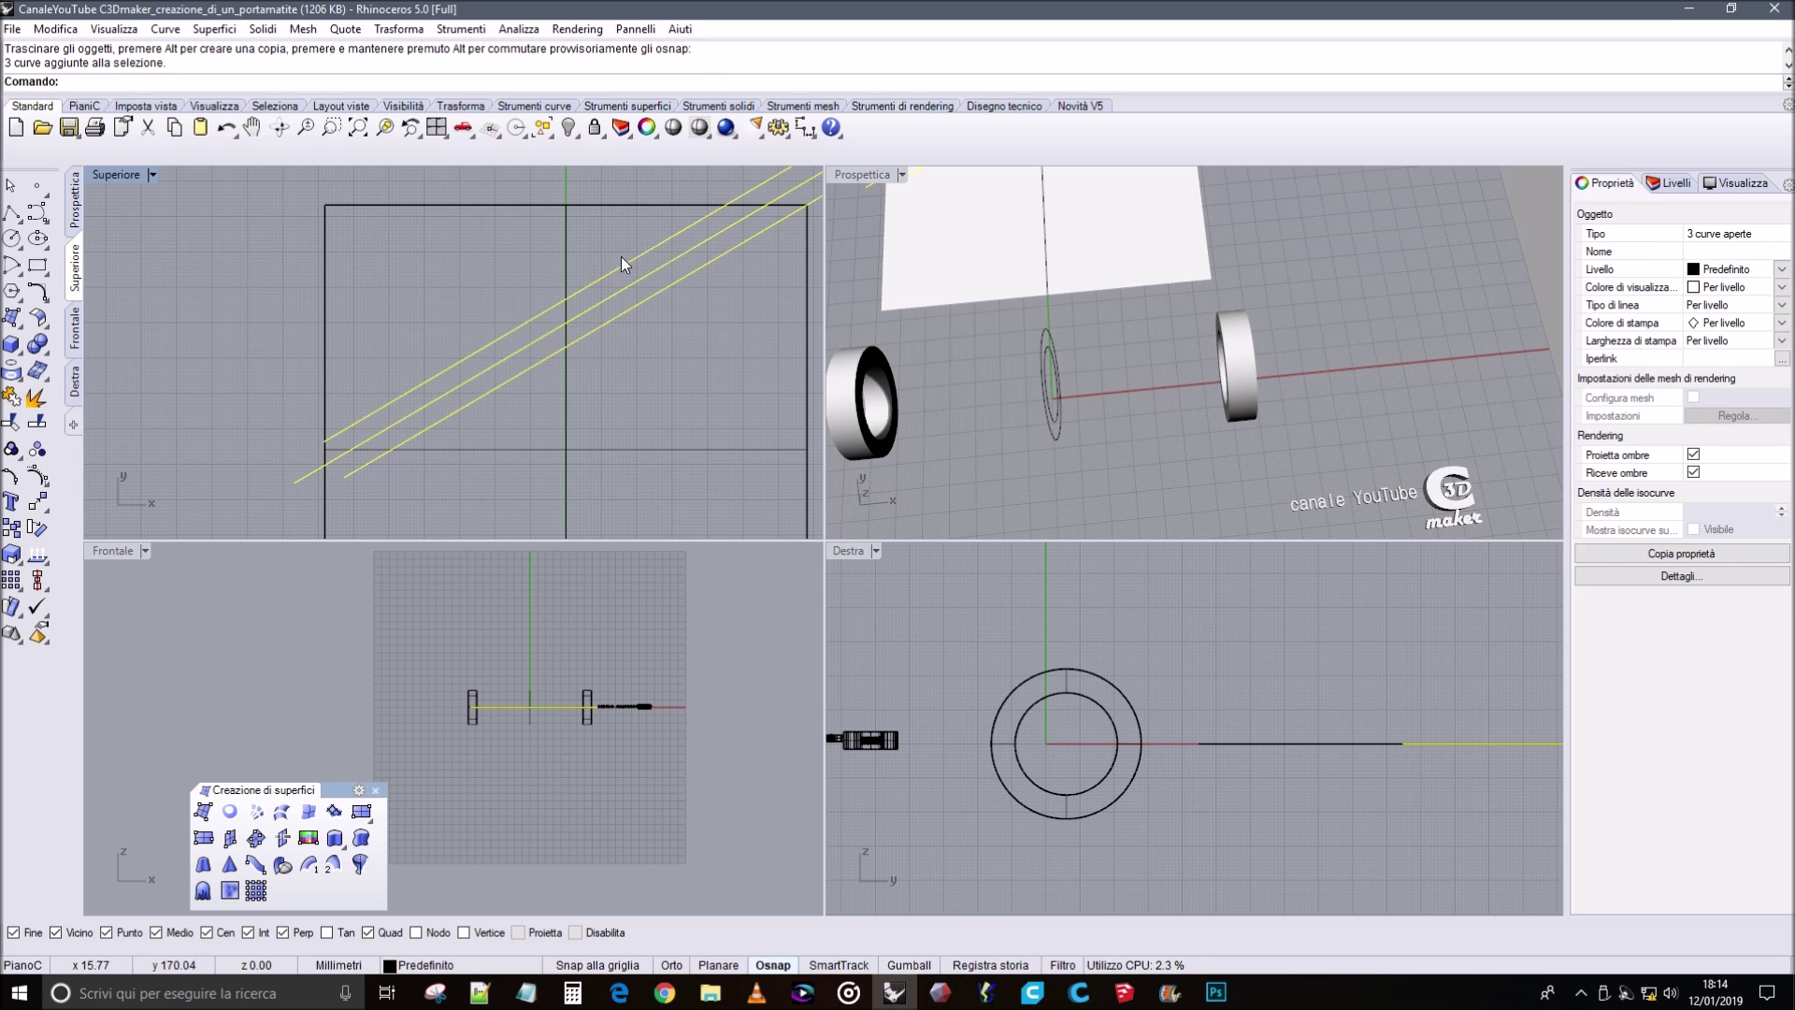
{"action": "left_click", "coordinate": [896, 965]}
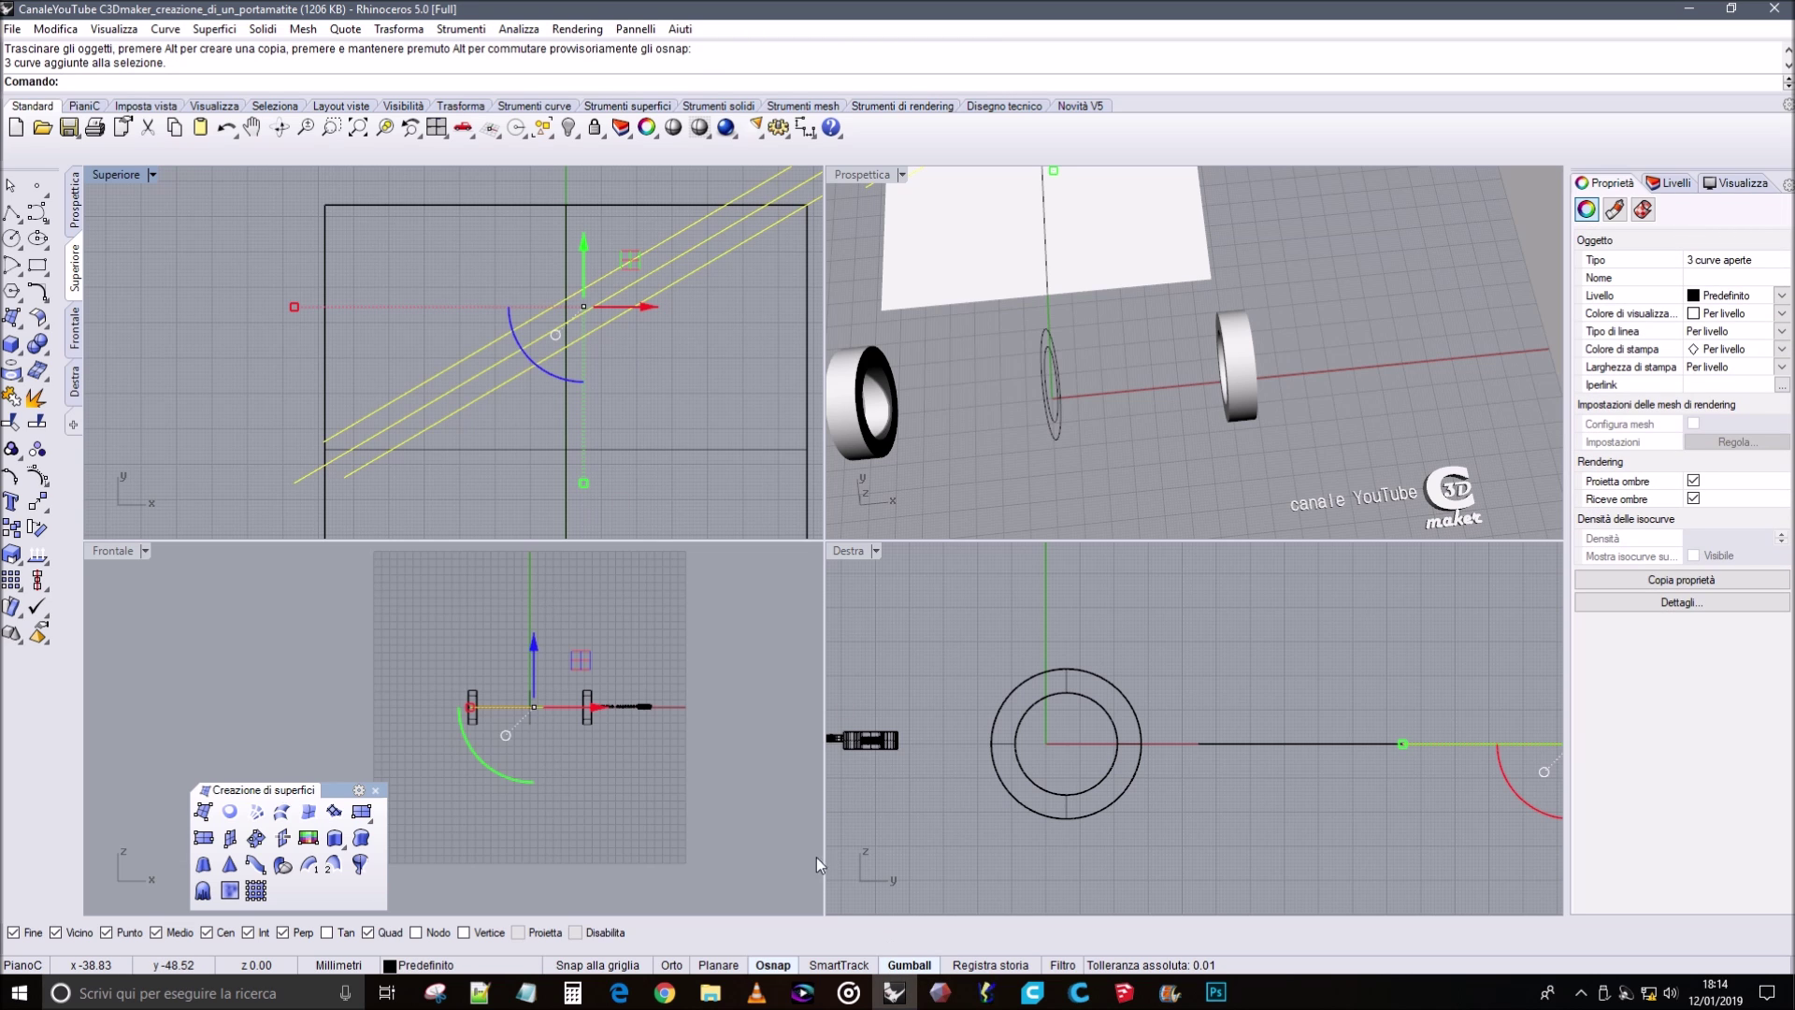
{"action": "left_click_drag", "start_coordinate": [296, 303], "coordinate": [300, 306]}
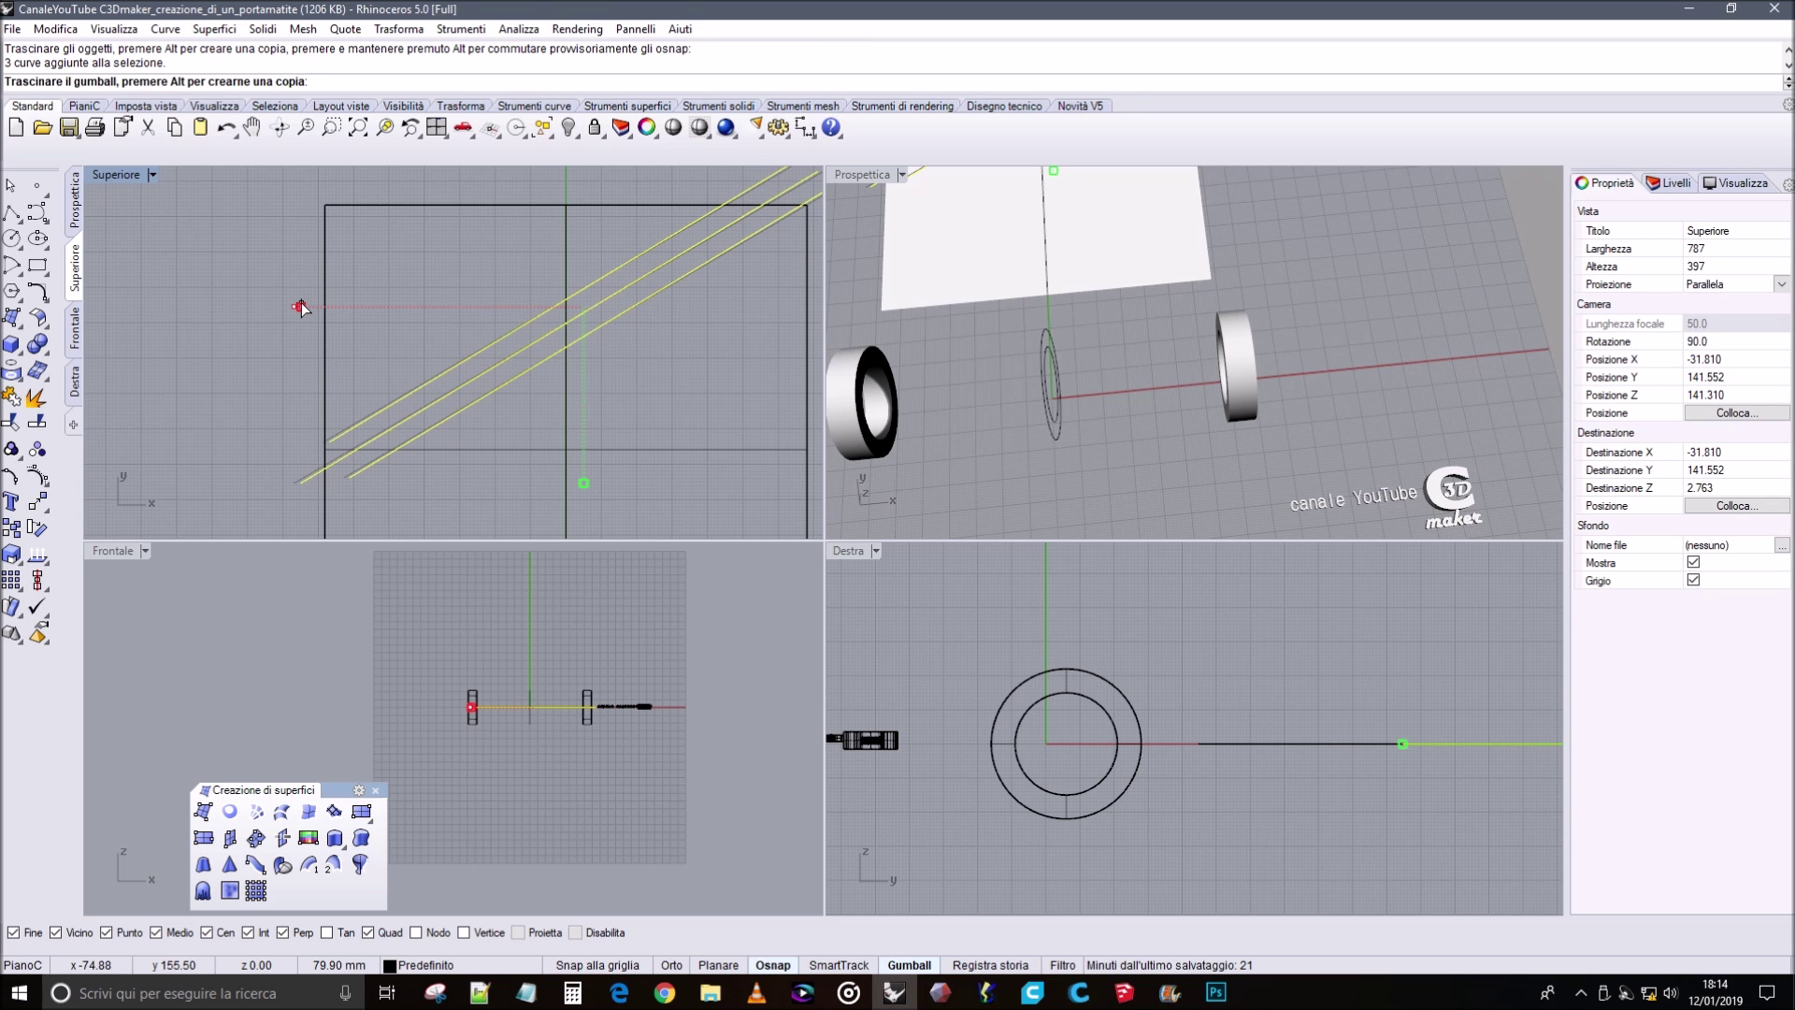
{"action": "left_click_drag", "start_coordinate": [300, 307], "coordinate": [299, 307]}
{"action": "left_click", "coordinate": [677, 364]}
{"action": "left_click_drag", "start_coordinate": [604, 265], "coordinate": [601, 261]}
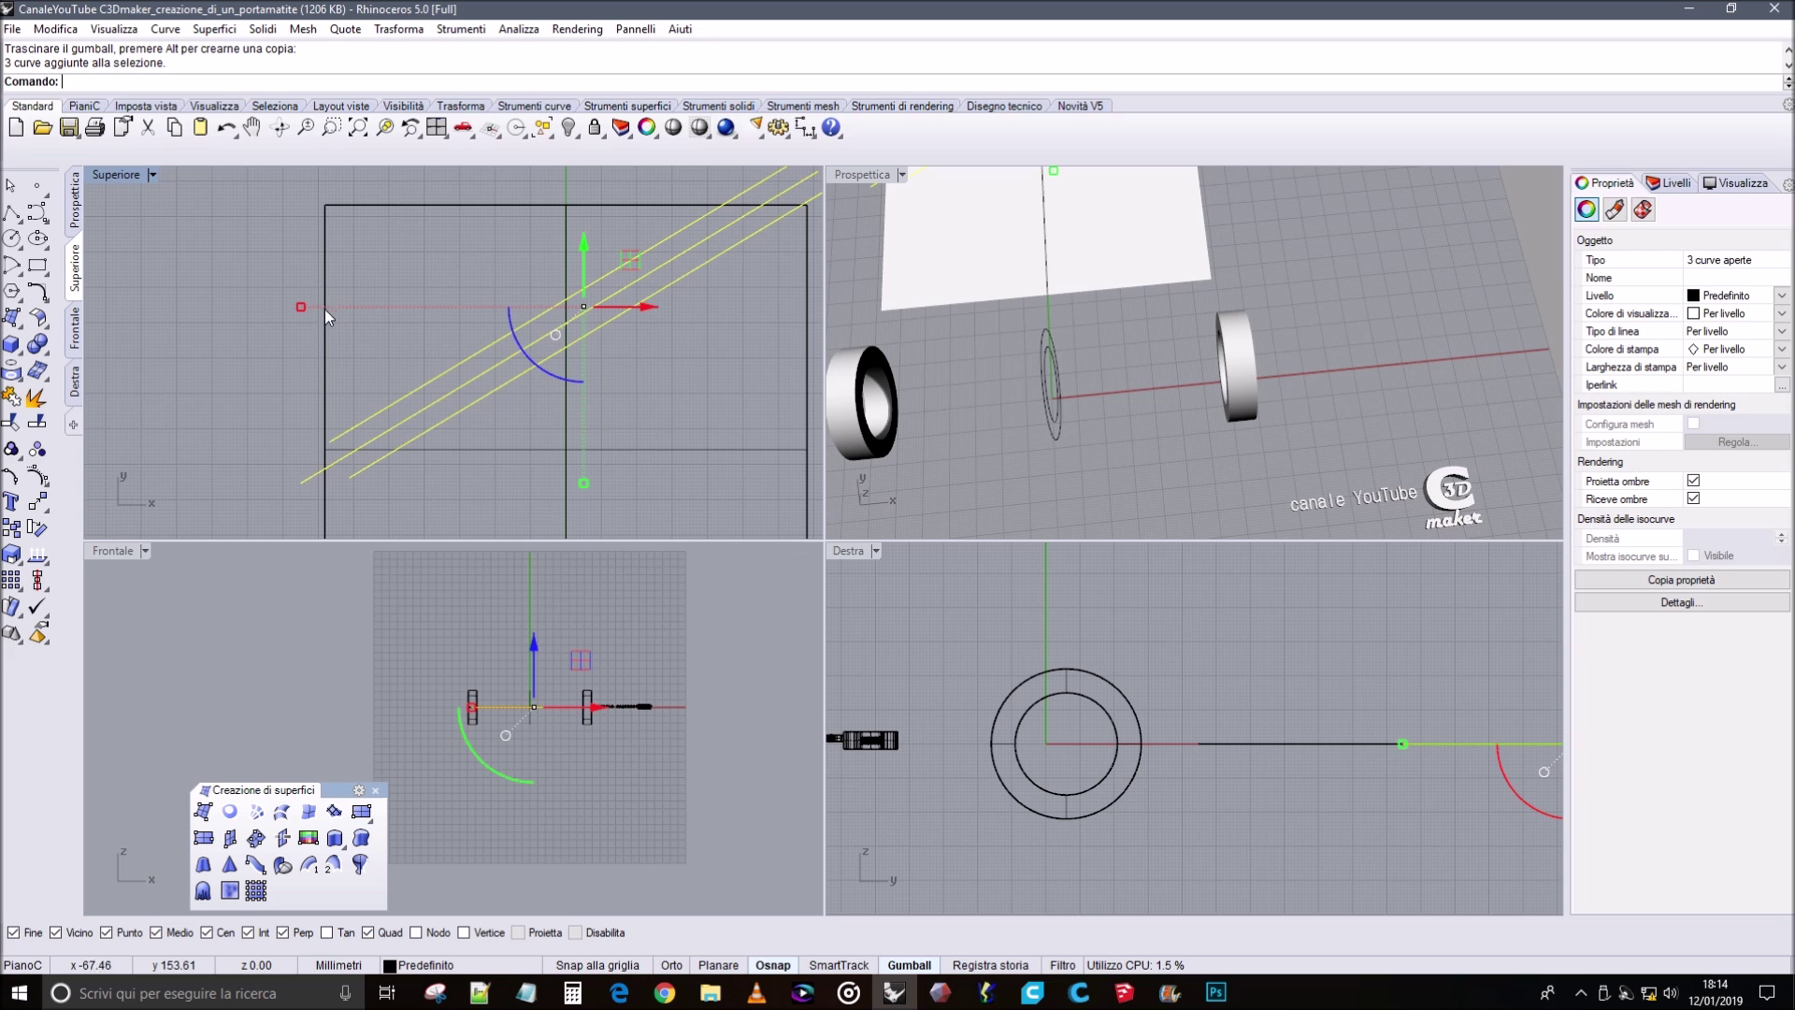
{"action": "left_click_drag", "start_coordinate": [301, 312], "coordinate": [309, 305]}
Move the three narrowed lines together, snapping the lowest line's intersection with the surface's upper edge onto the upper-right corner.
{"action": "scroll", "coordinate": [697, 342], "scroll_direction": "up", "scroll_amount": 6}
{"action": "right_click_drag", "start_coordinate": [683, 340], "coordinate": [526, 481]}
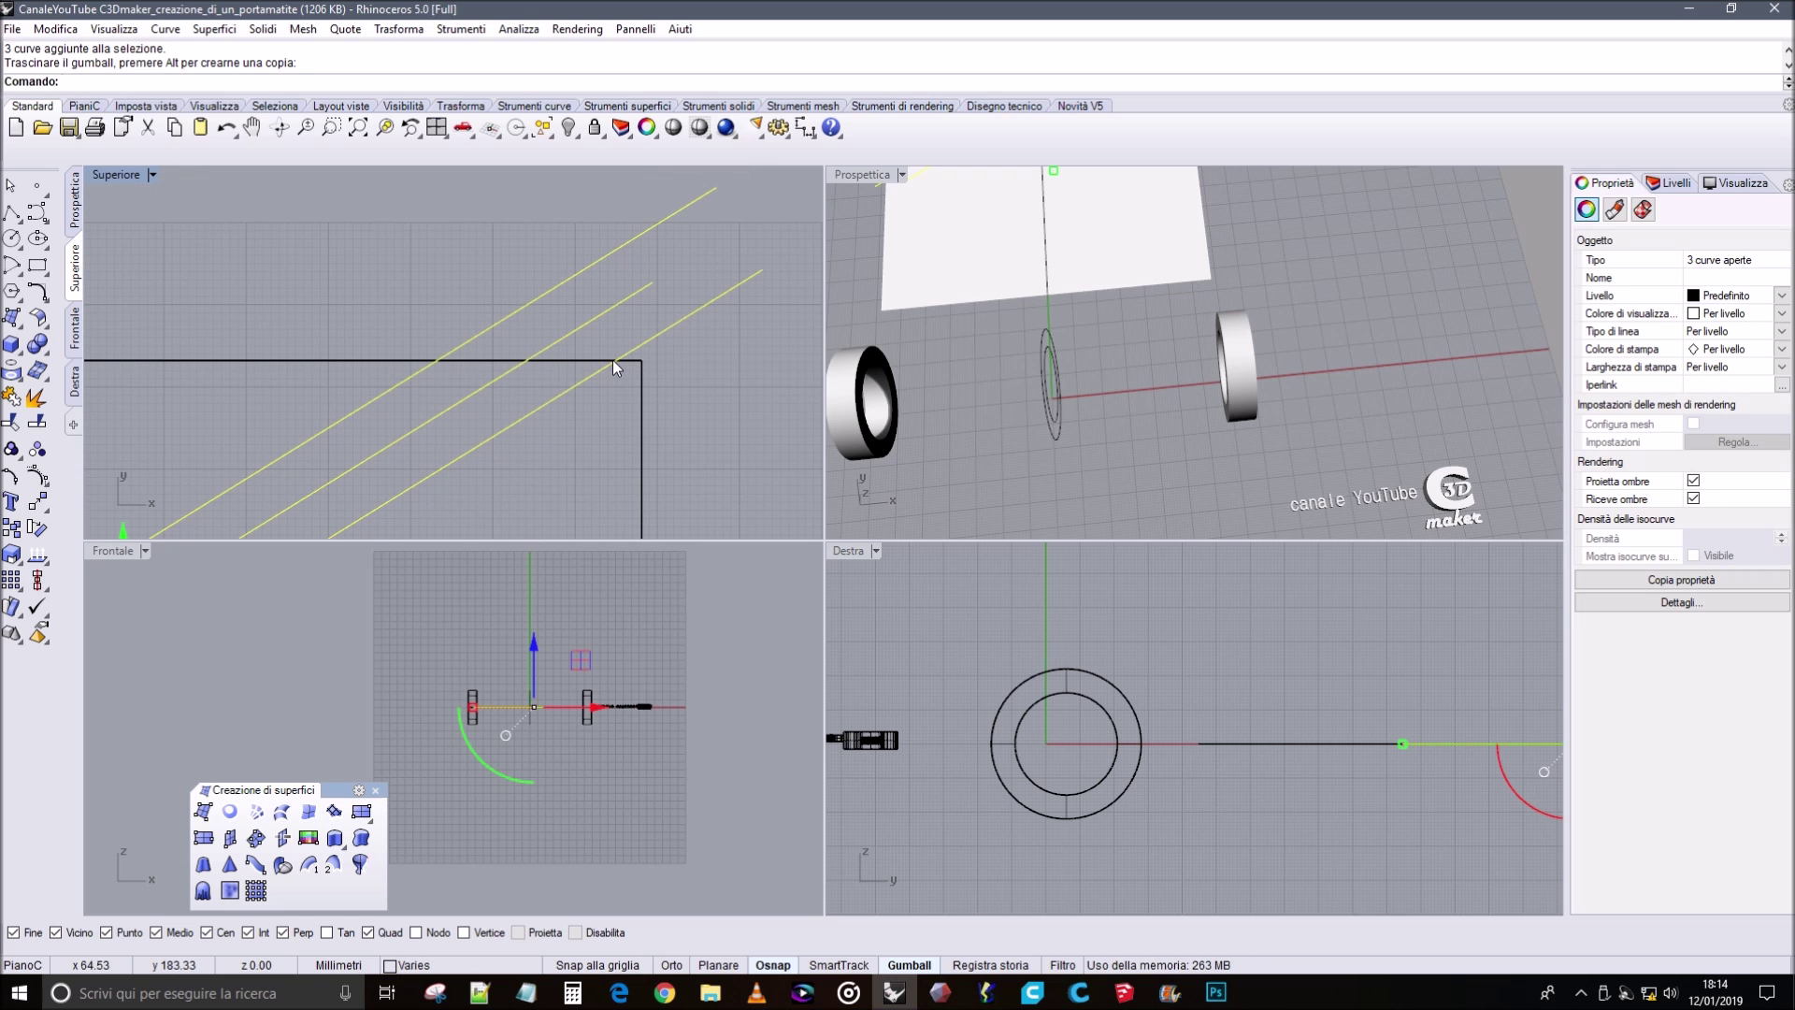
{"action": "left_click_drag", "start_coordinate": [614, 359], "coordinate": [660, 368]}
{"action": "scroll", "coordinate": [608, 406], "scroll_direction": "down", "scroll_amount": 4}
{"action": "right_click_drag", "start_coordinate": [598, 417], "coordinate": [644, 349]}
{"action": "scroll", "coordinate": [473, 443], "scroll_direction": "up", "scroll_amount": 8}
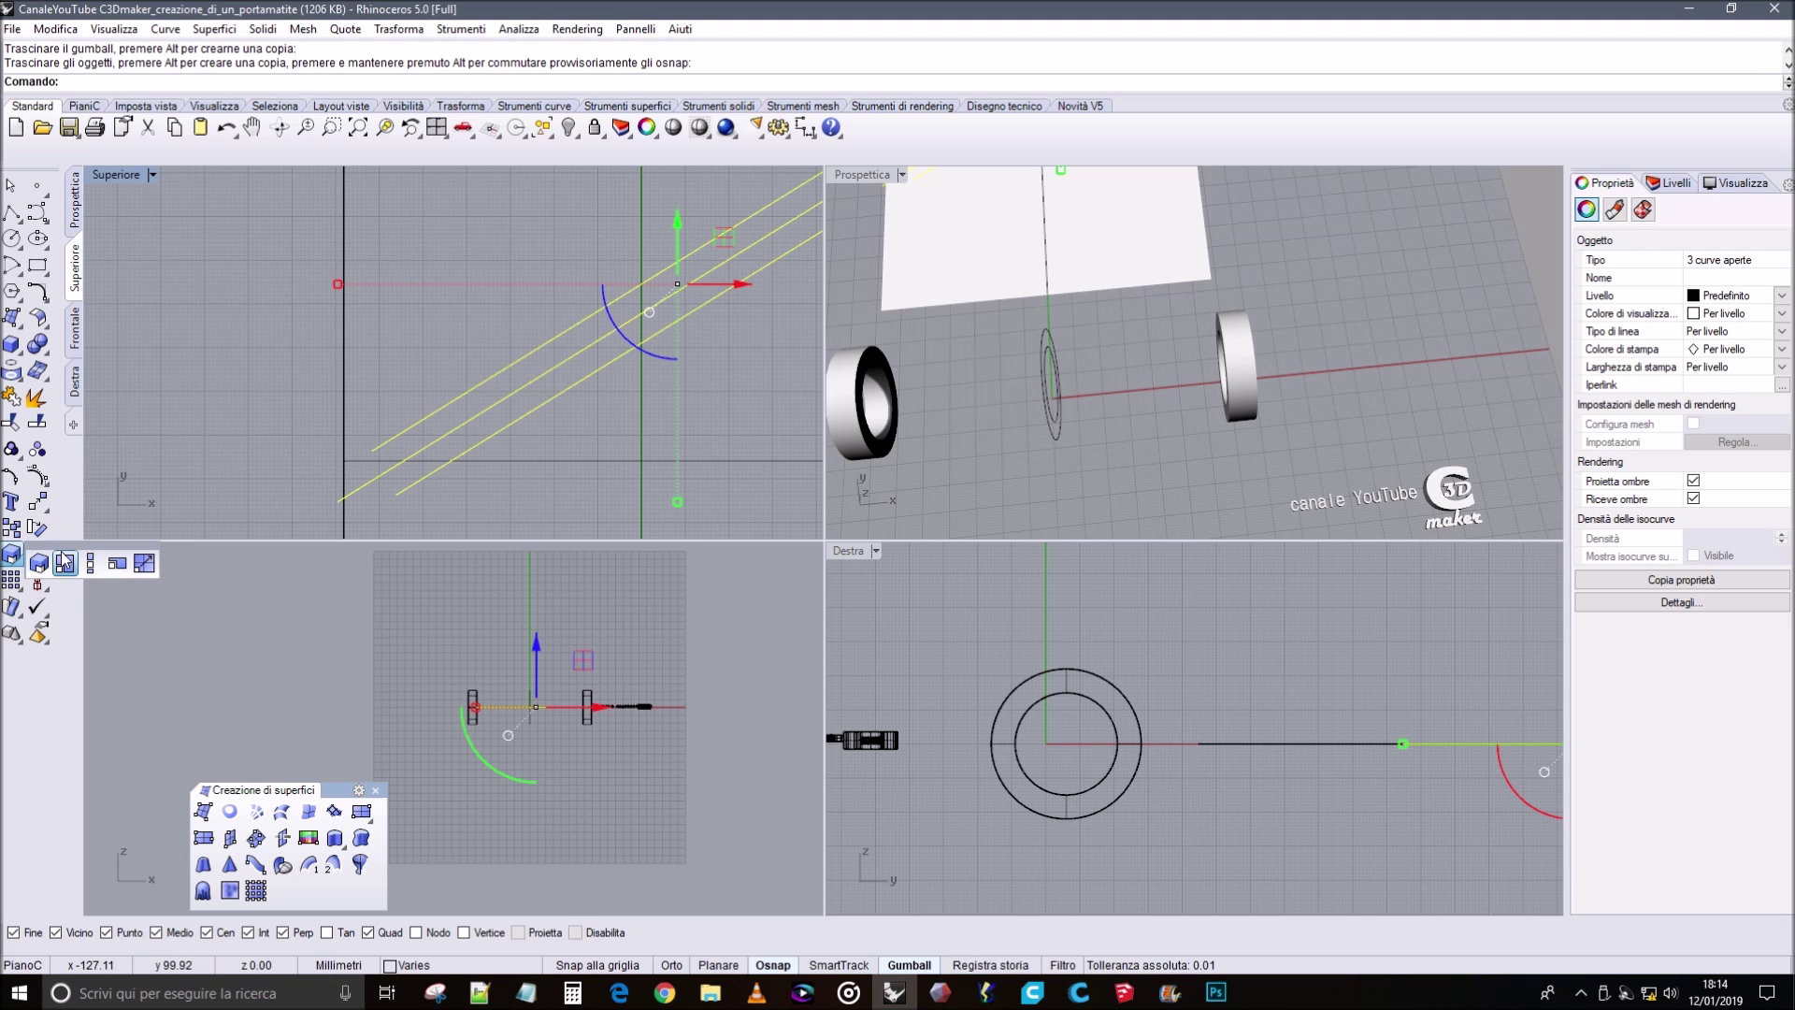
Lengthen the three lines with Scale 1D along their own direction so their lower ends extend past the surface's left edge.
{"action": "left_click", "coordinate": [22, 561]}
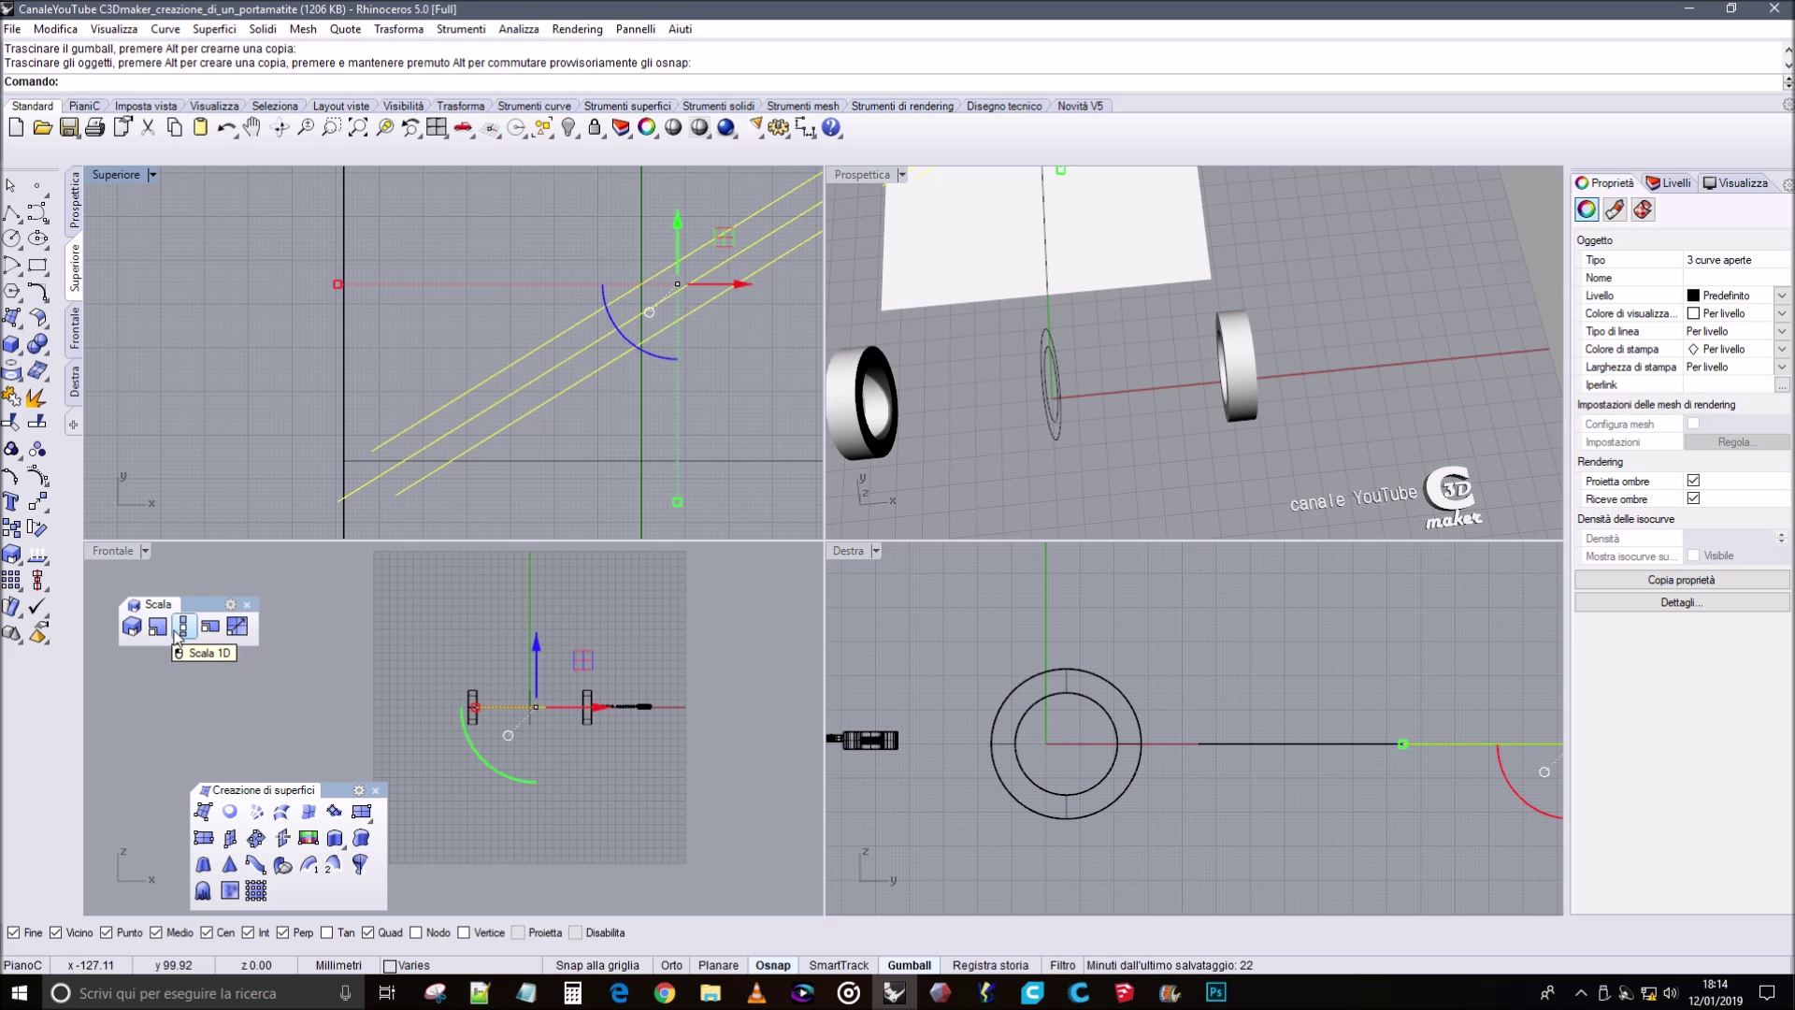
{"action": "left_click", "coordinate": [182, 626]}
{"action": "left_click", "coordinate": [586, 319]}
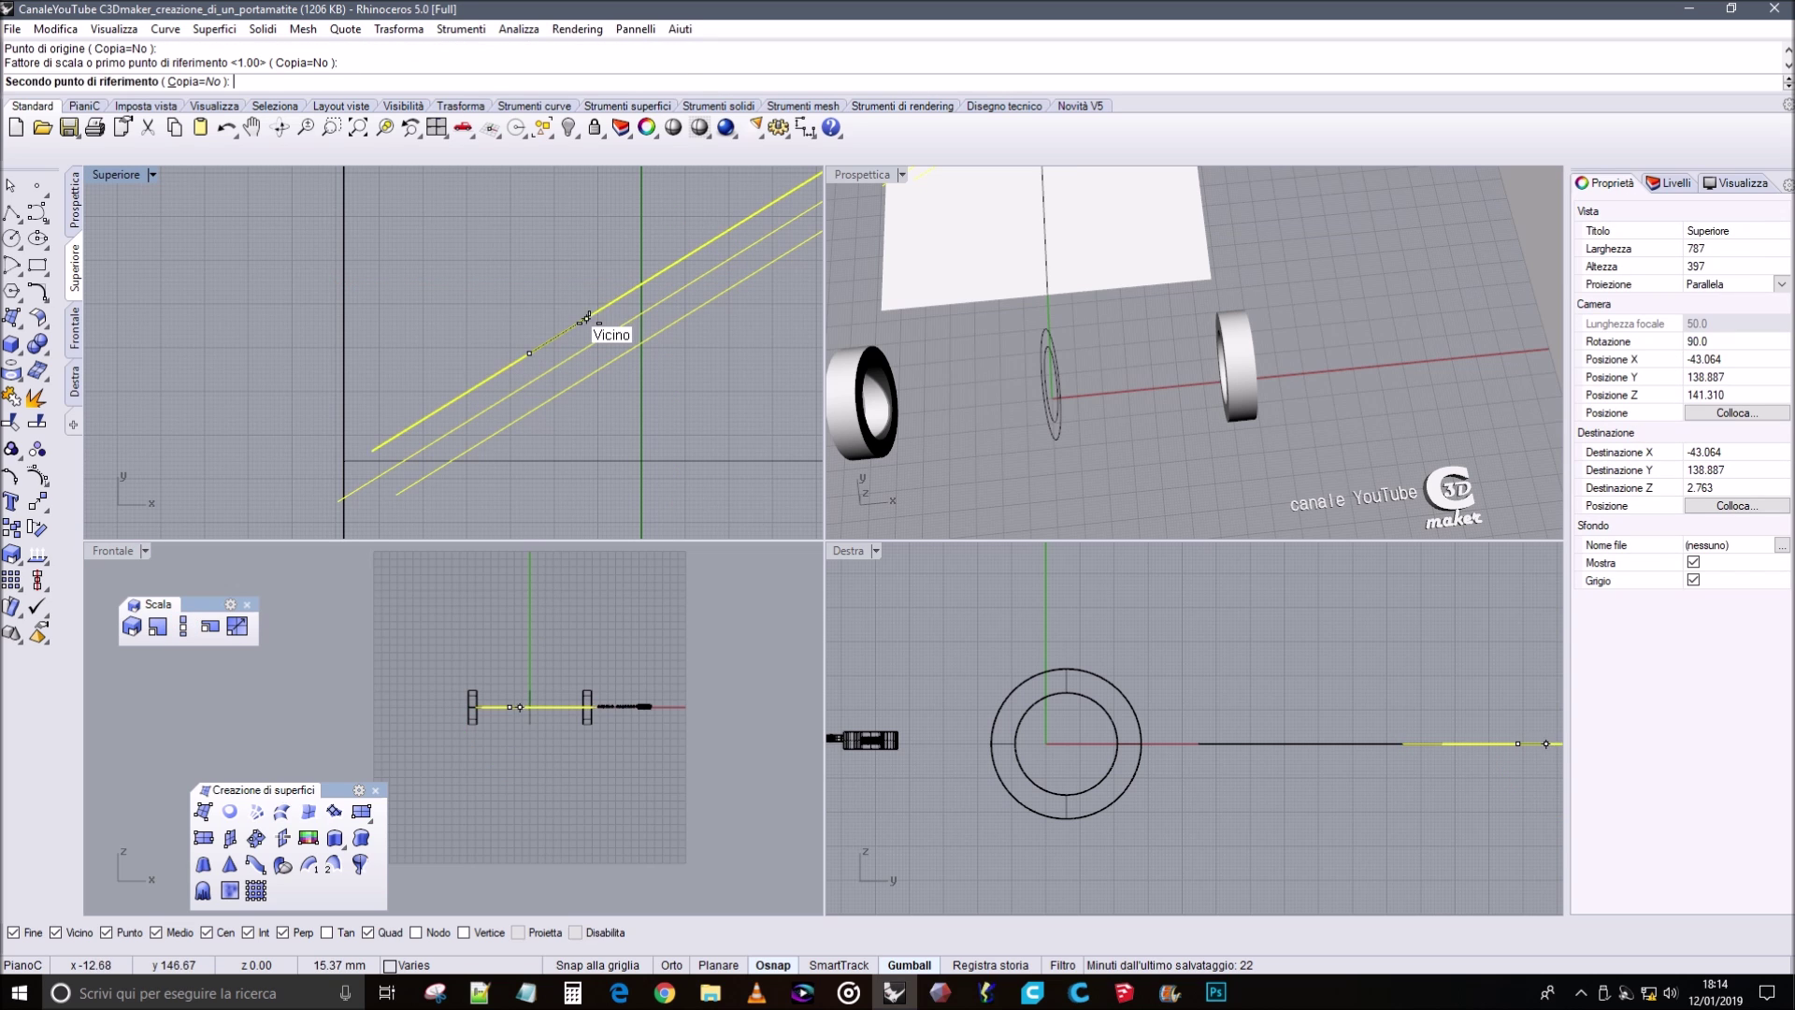
{"action": "left_click", "coordinate": [615, 301]}
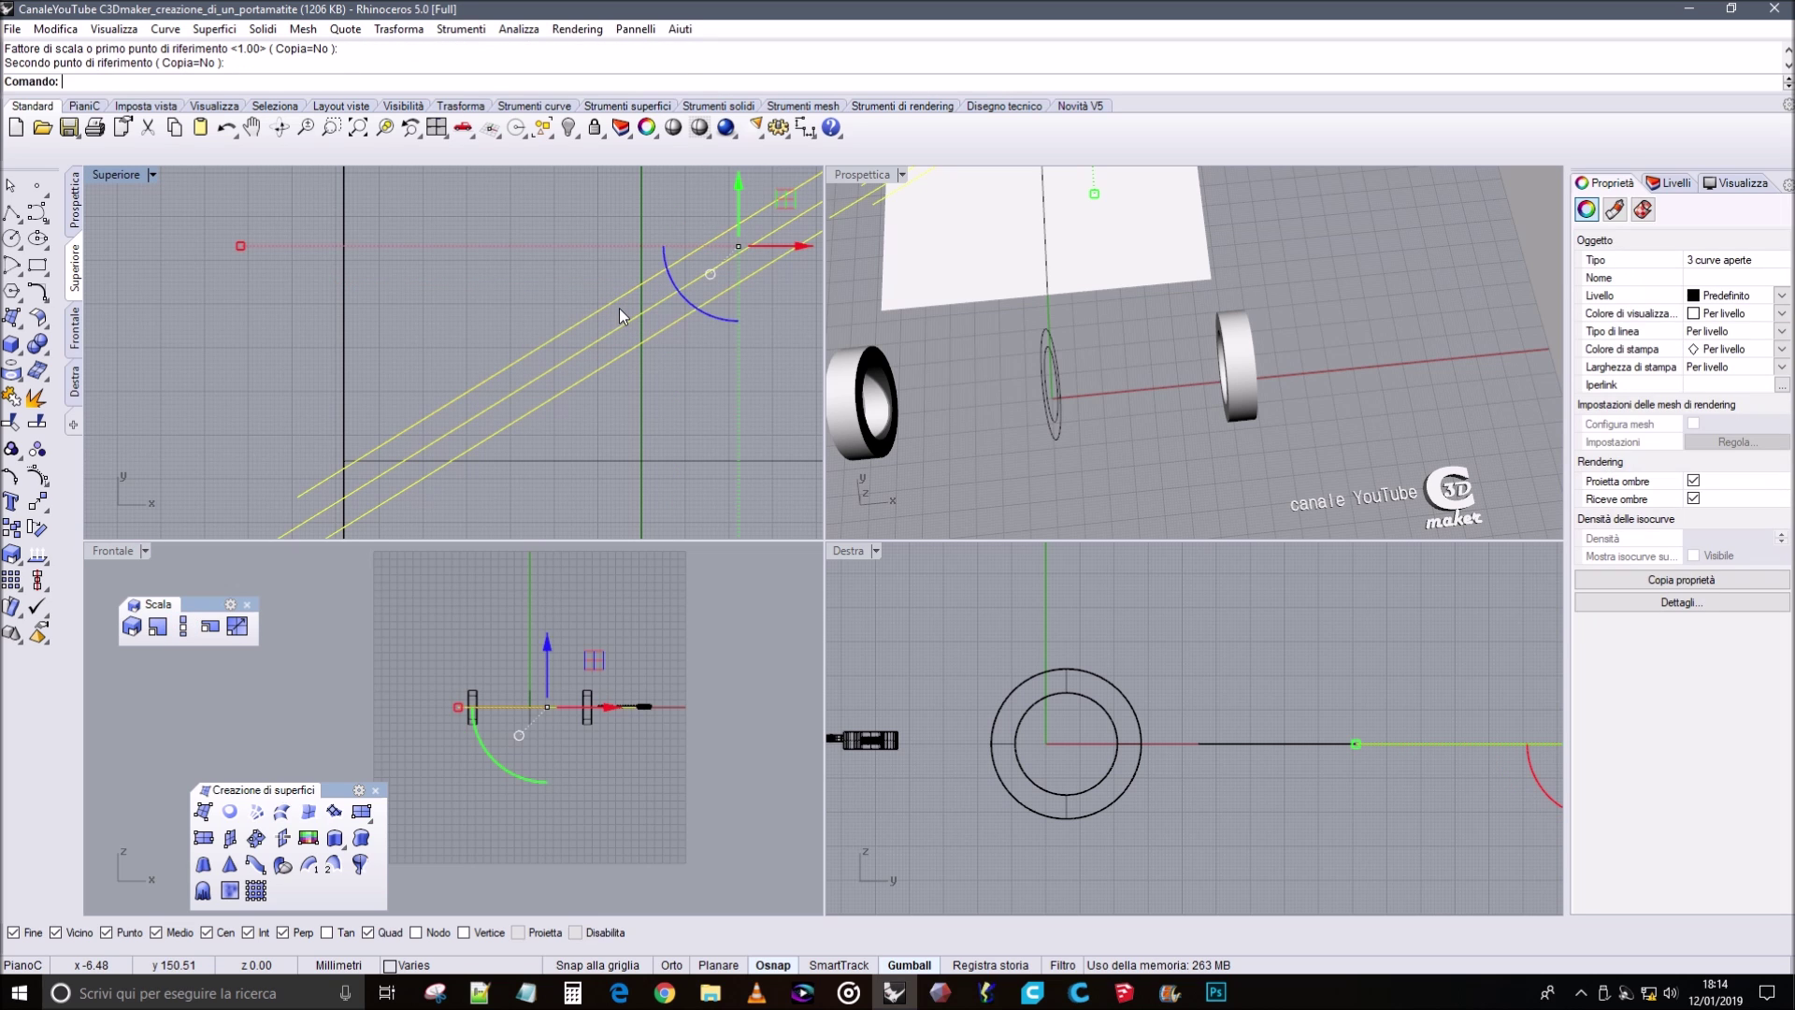
{"action": "right_click_drag", "start_coordinate": [574, 322], "coordinate": [460, 338]}
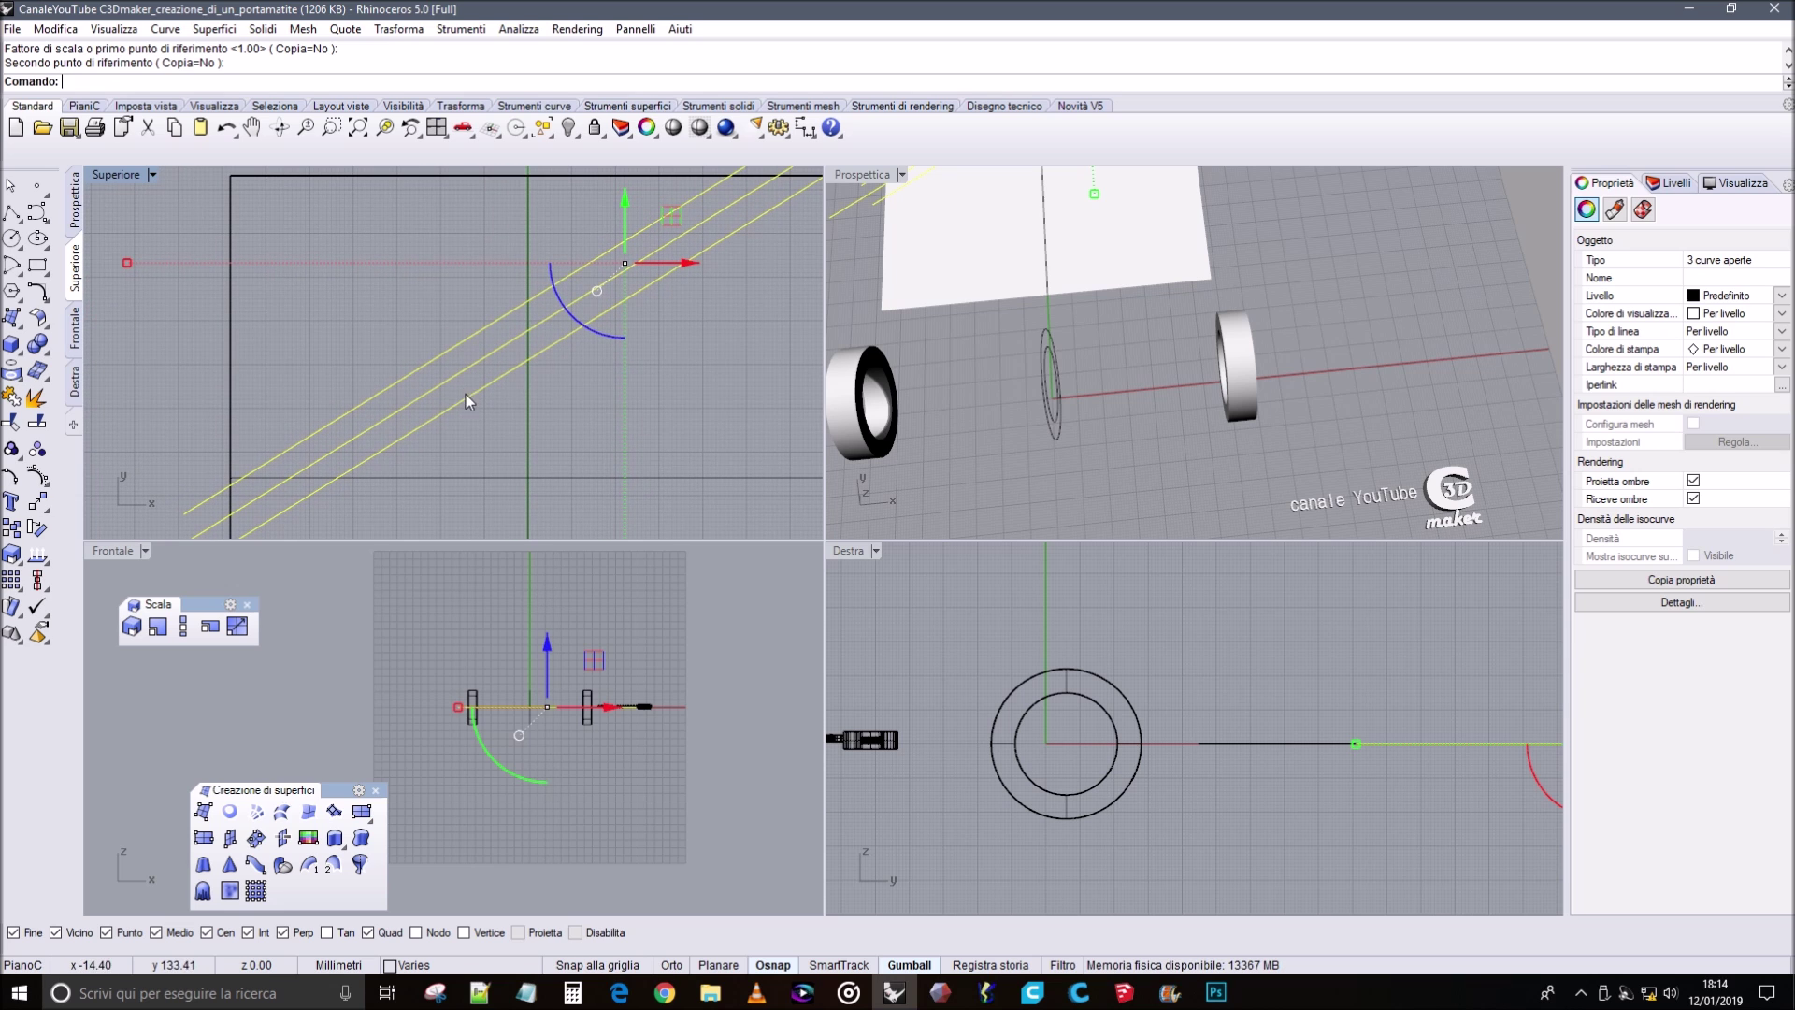
{"action": "right_click_drag", "start_coordinate": [438, 266], "coordinate": [333, 322]}
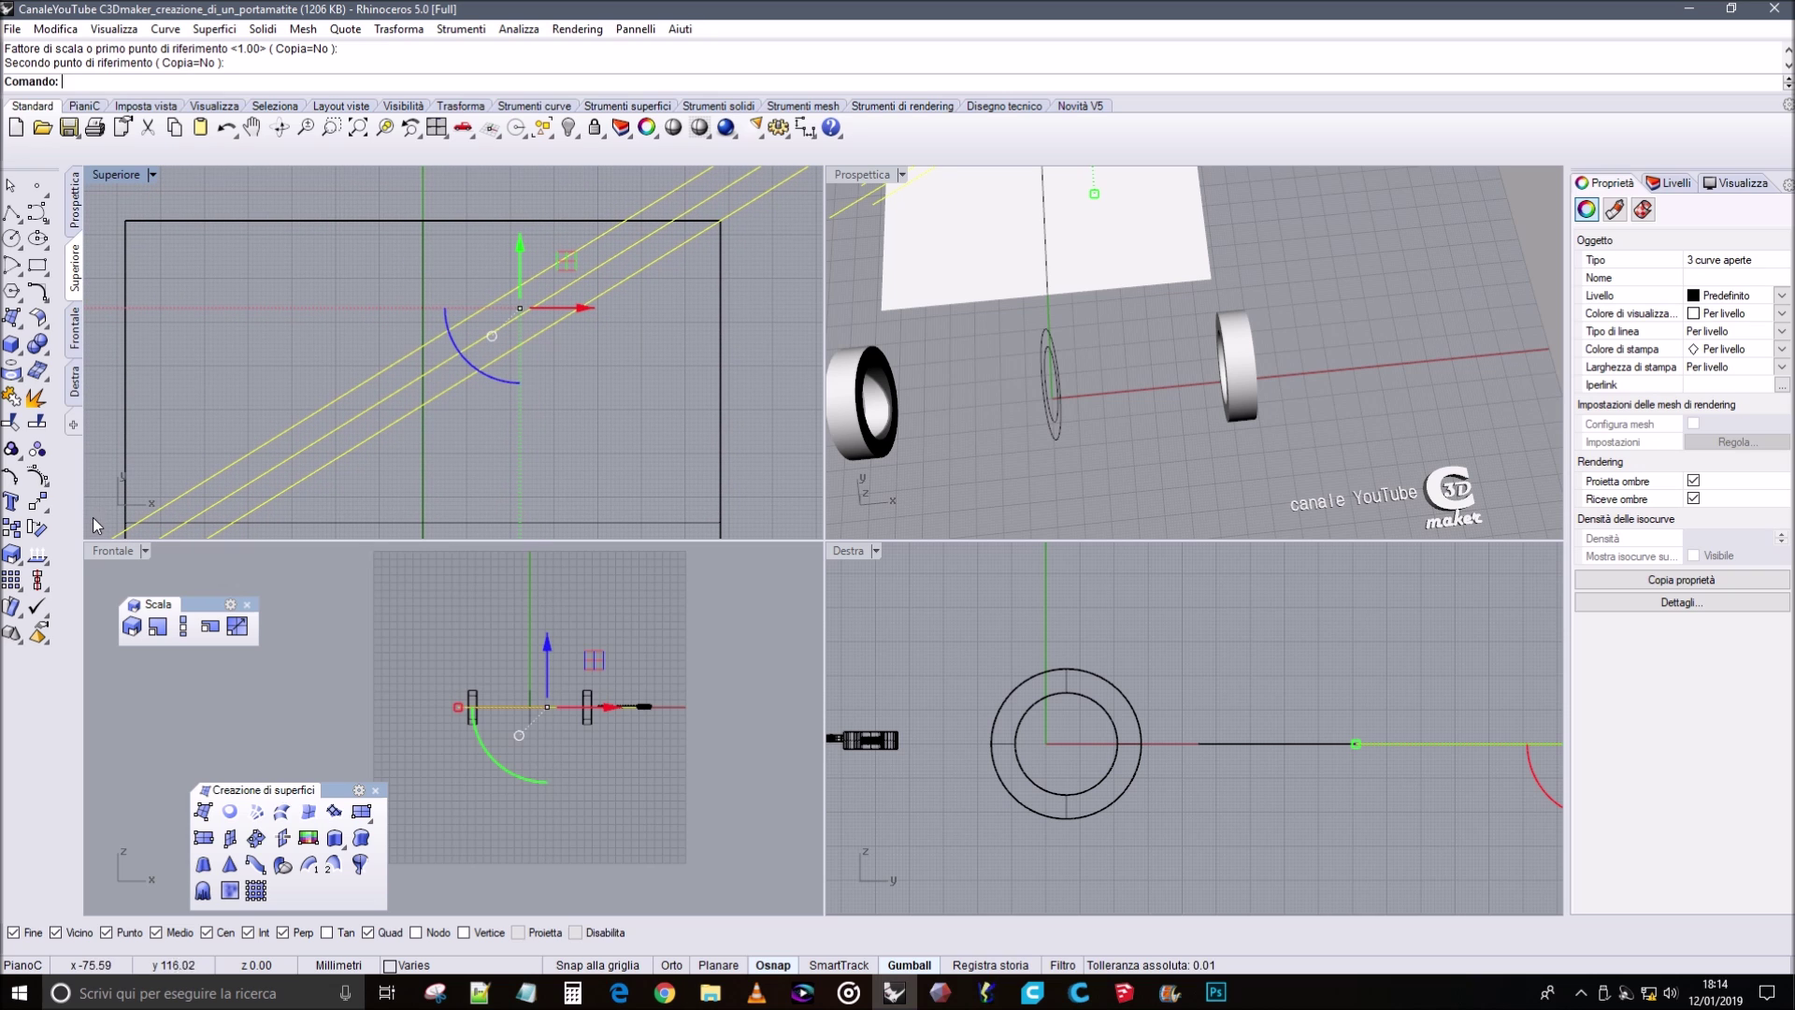
Rotate the three lines about the surface's upper-right corner, taking the upper line to the left edge's intersection with the horizontal centre line.
{"action": "left_click", "coordinate": [37, 529]}
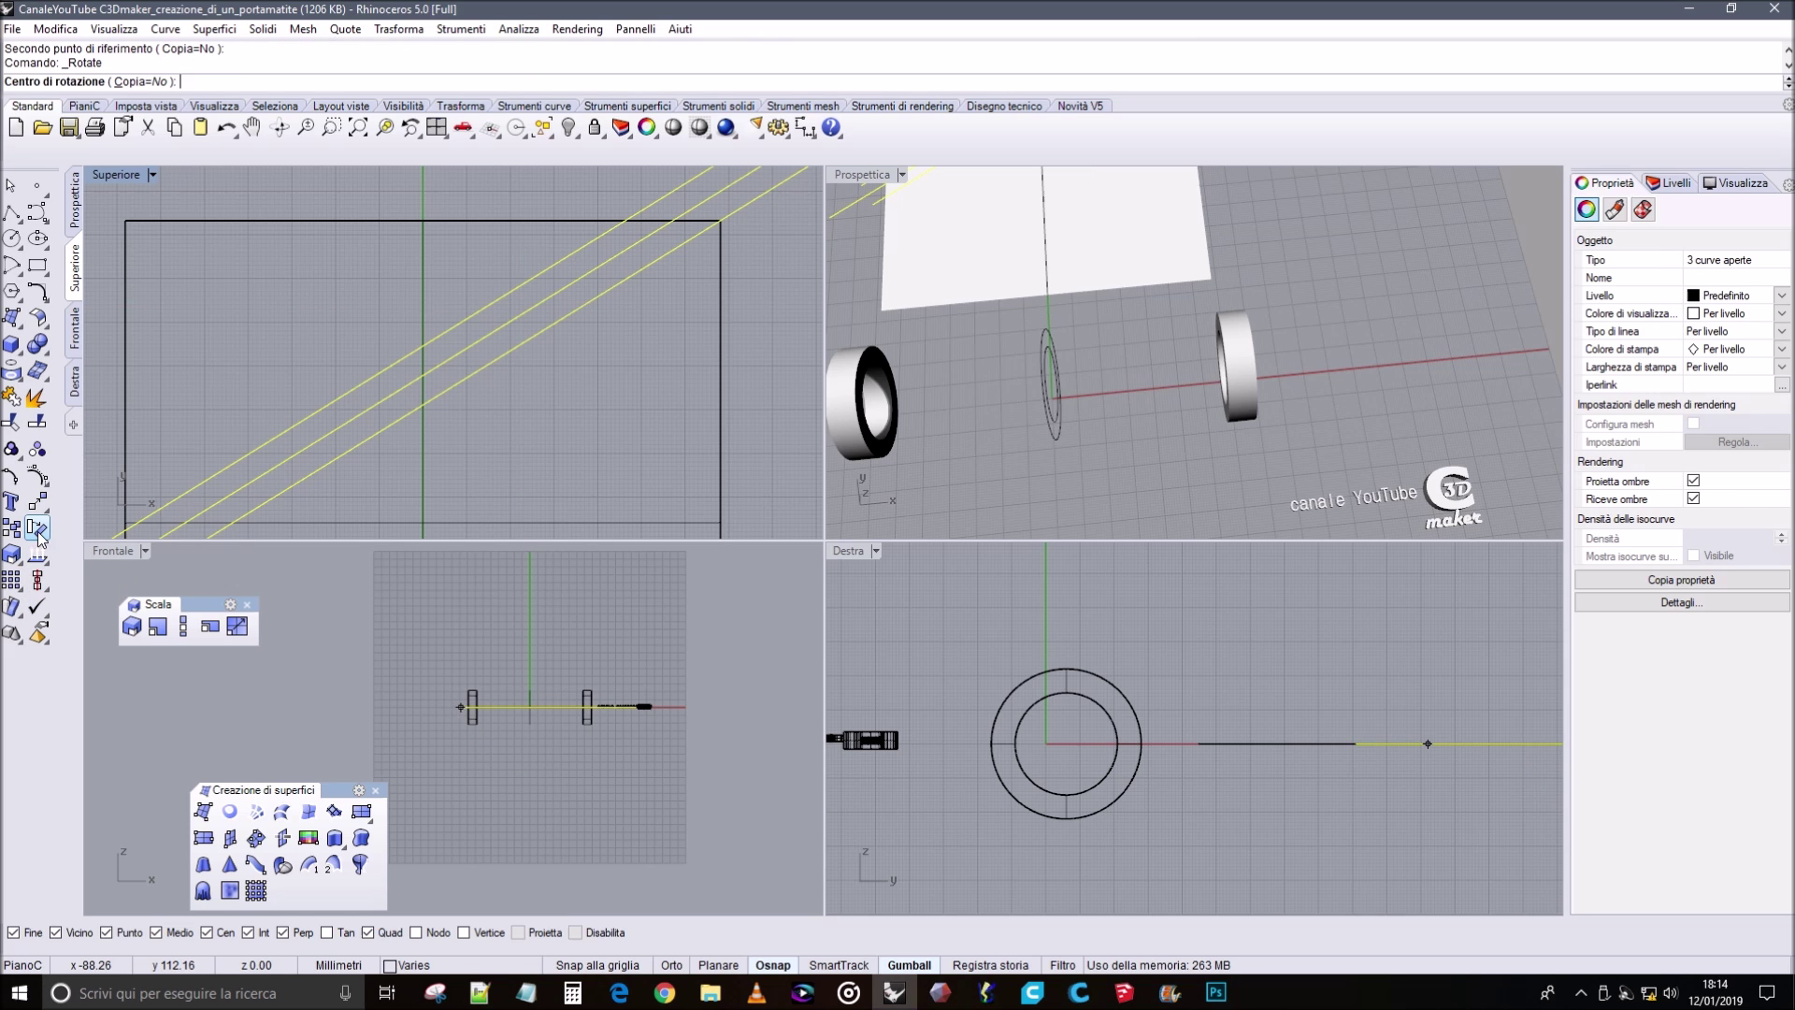
{"action": "left_click", "coordinate": [719, 223]}
{"action": "right_click_drag", "start_coordinate": [506, 347], "coordinate": [788, 216]}
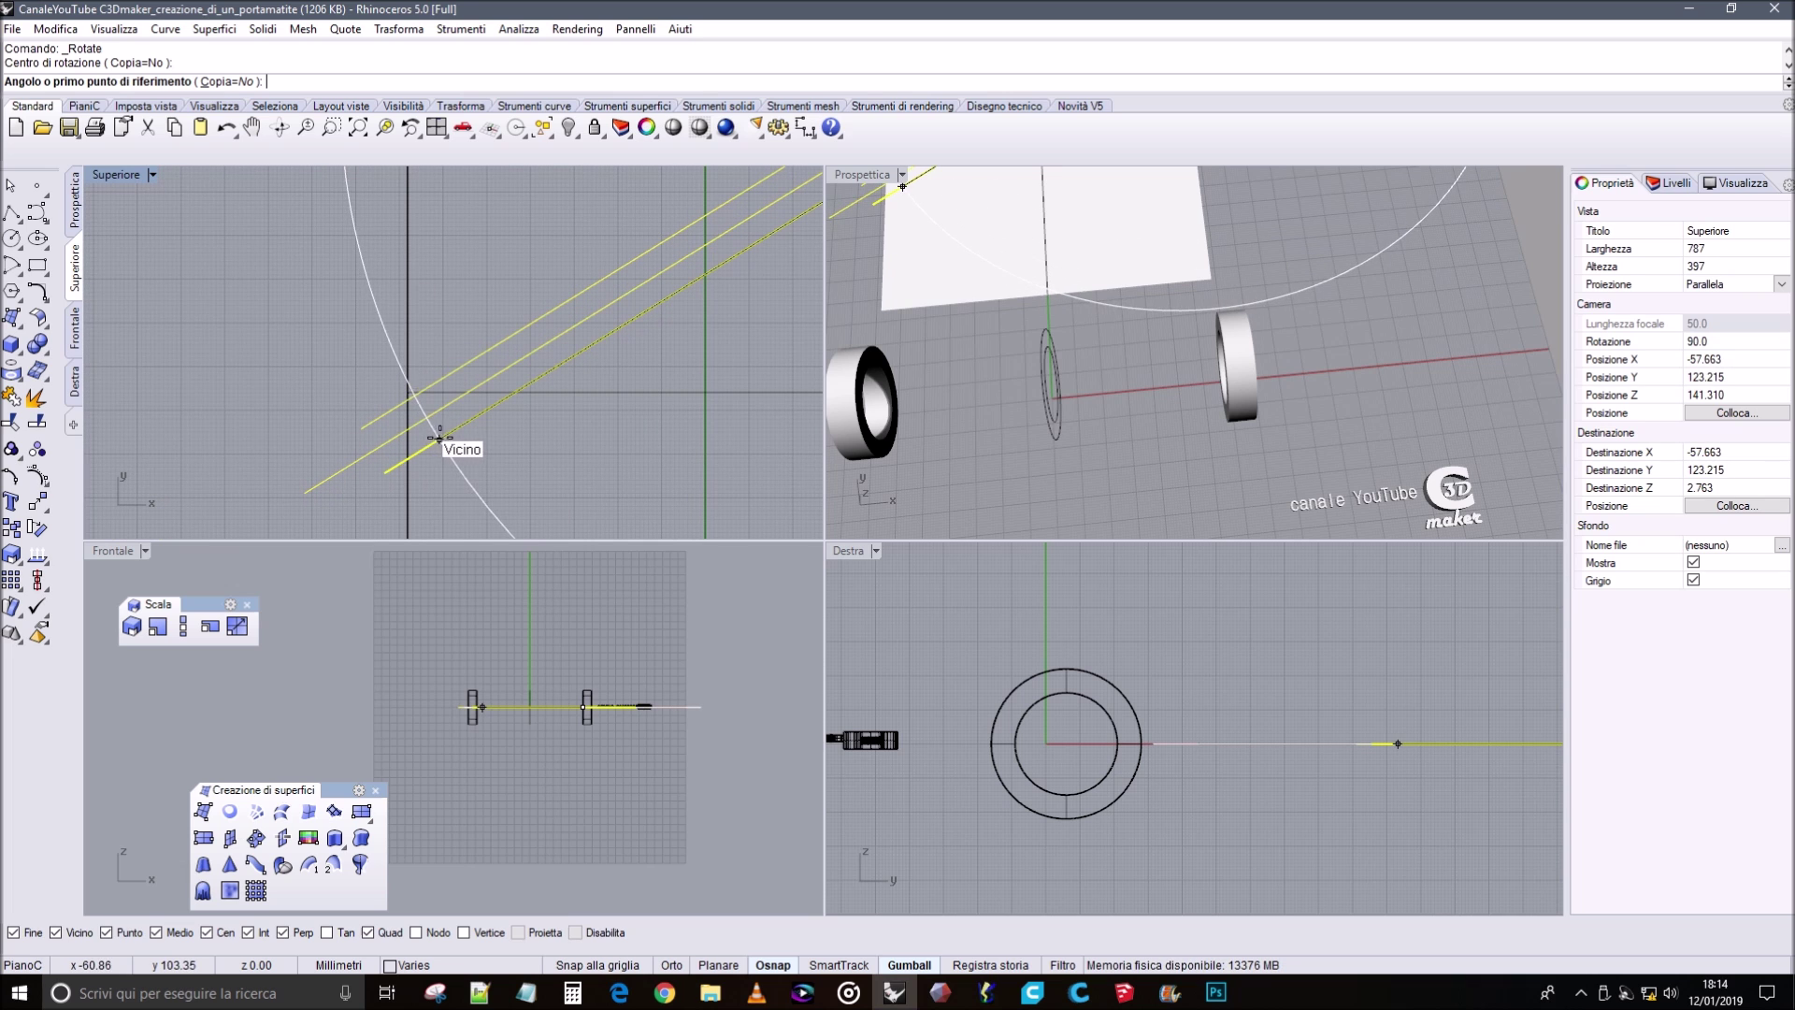
{"action": "scroll", "coordinate": [420, 394], "scroll_direction": "up", "scroll_amount": 4}
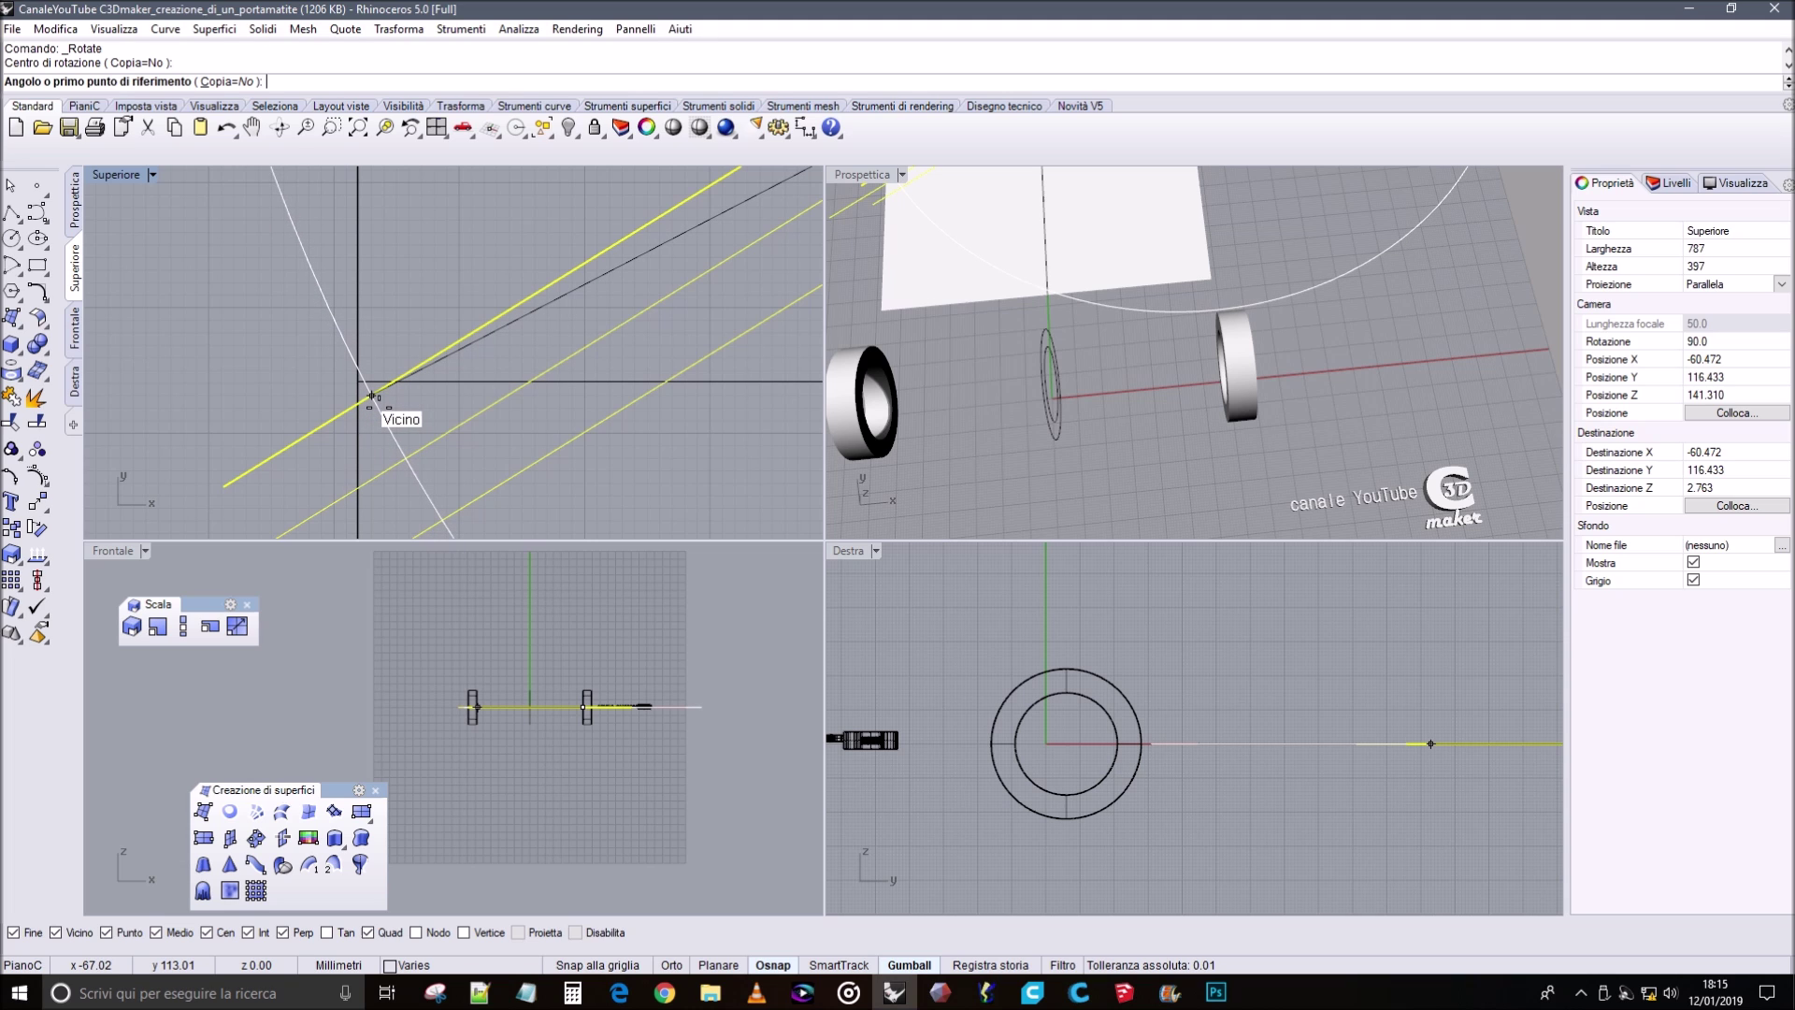
{"action": "left_click", "coordinate": [372, 395]}
{"action": "left_click", "coordinate": [367, 384]}
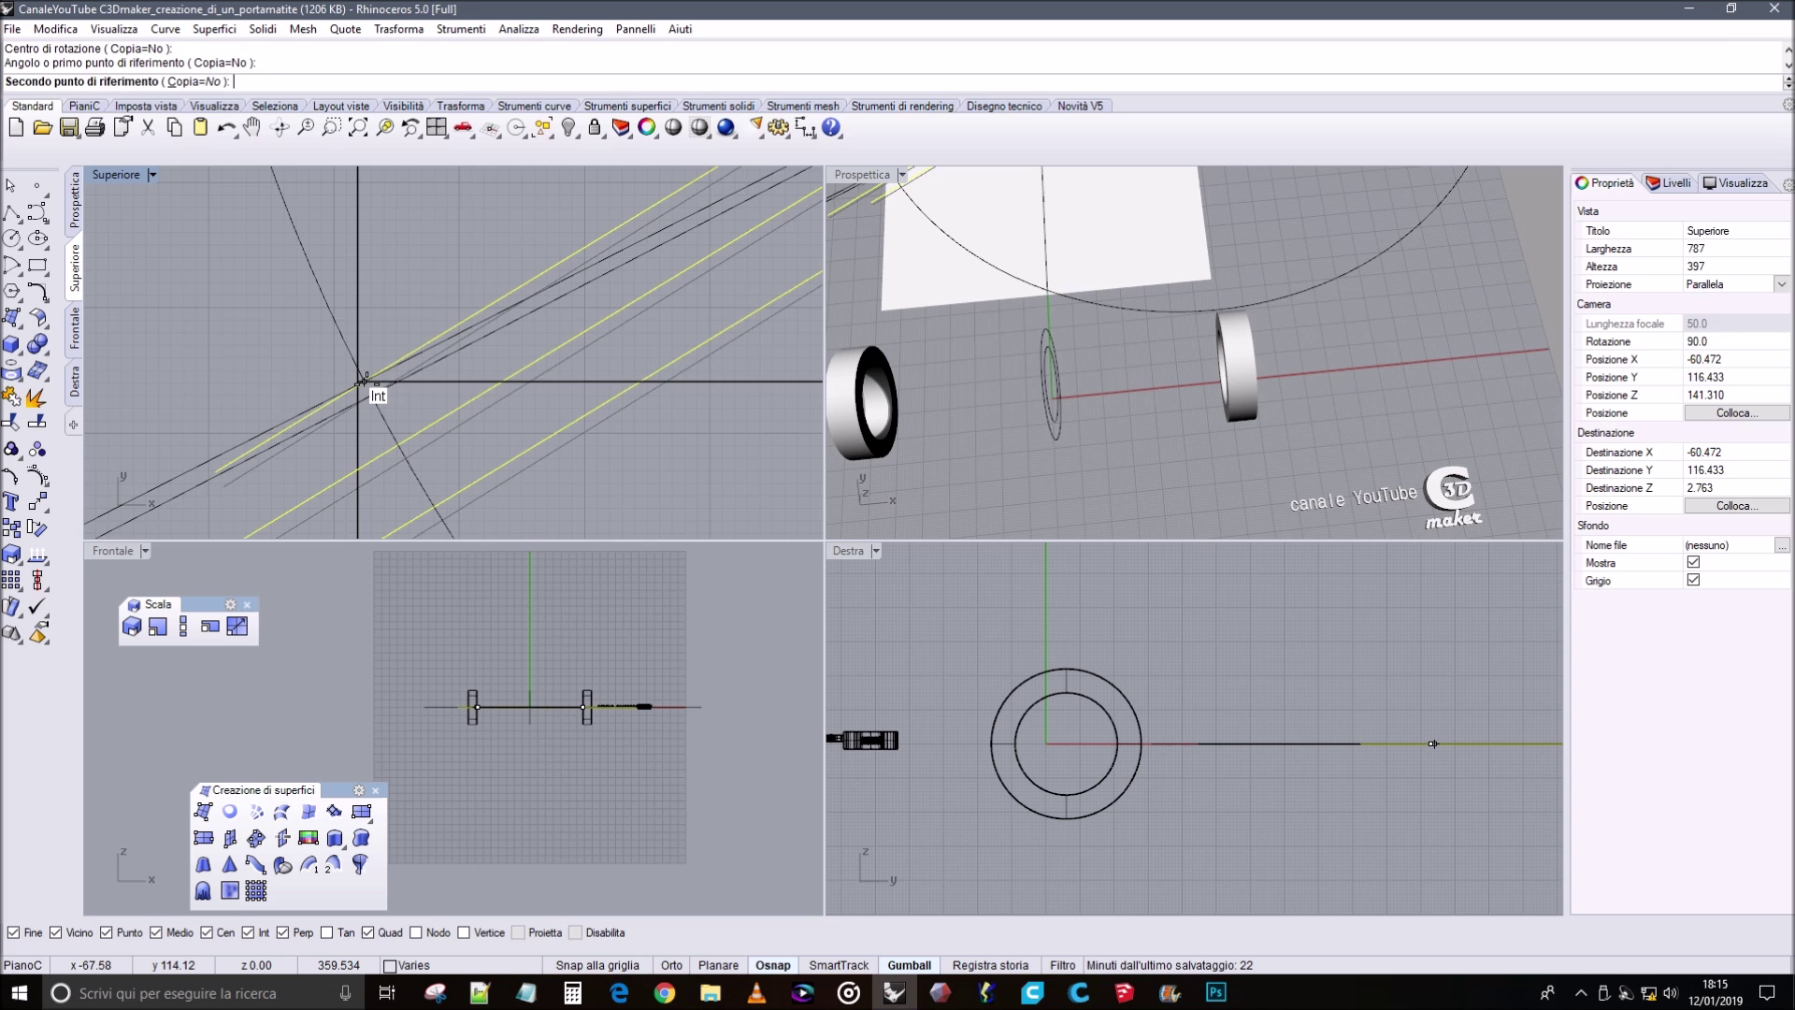
Examine the rotated lines' alignment with the surface's corner and edges, and clear the selection.
{"action": "scroll", "coordinate": [552, 376], "scroll_direction": "down", "scroll_amount": 3}
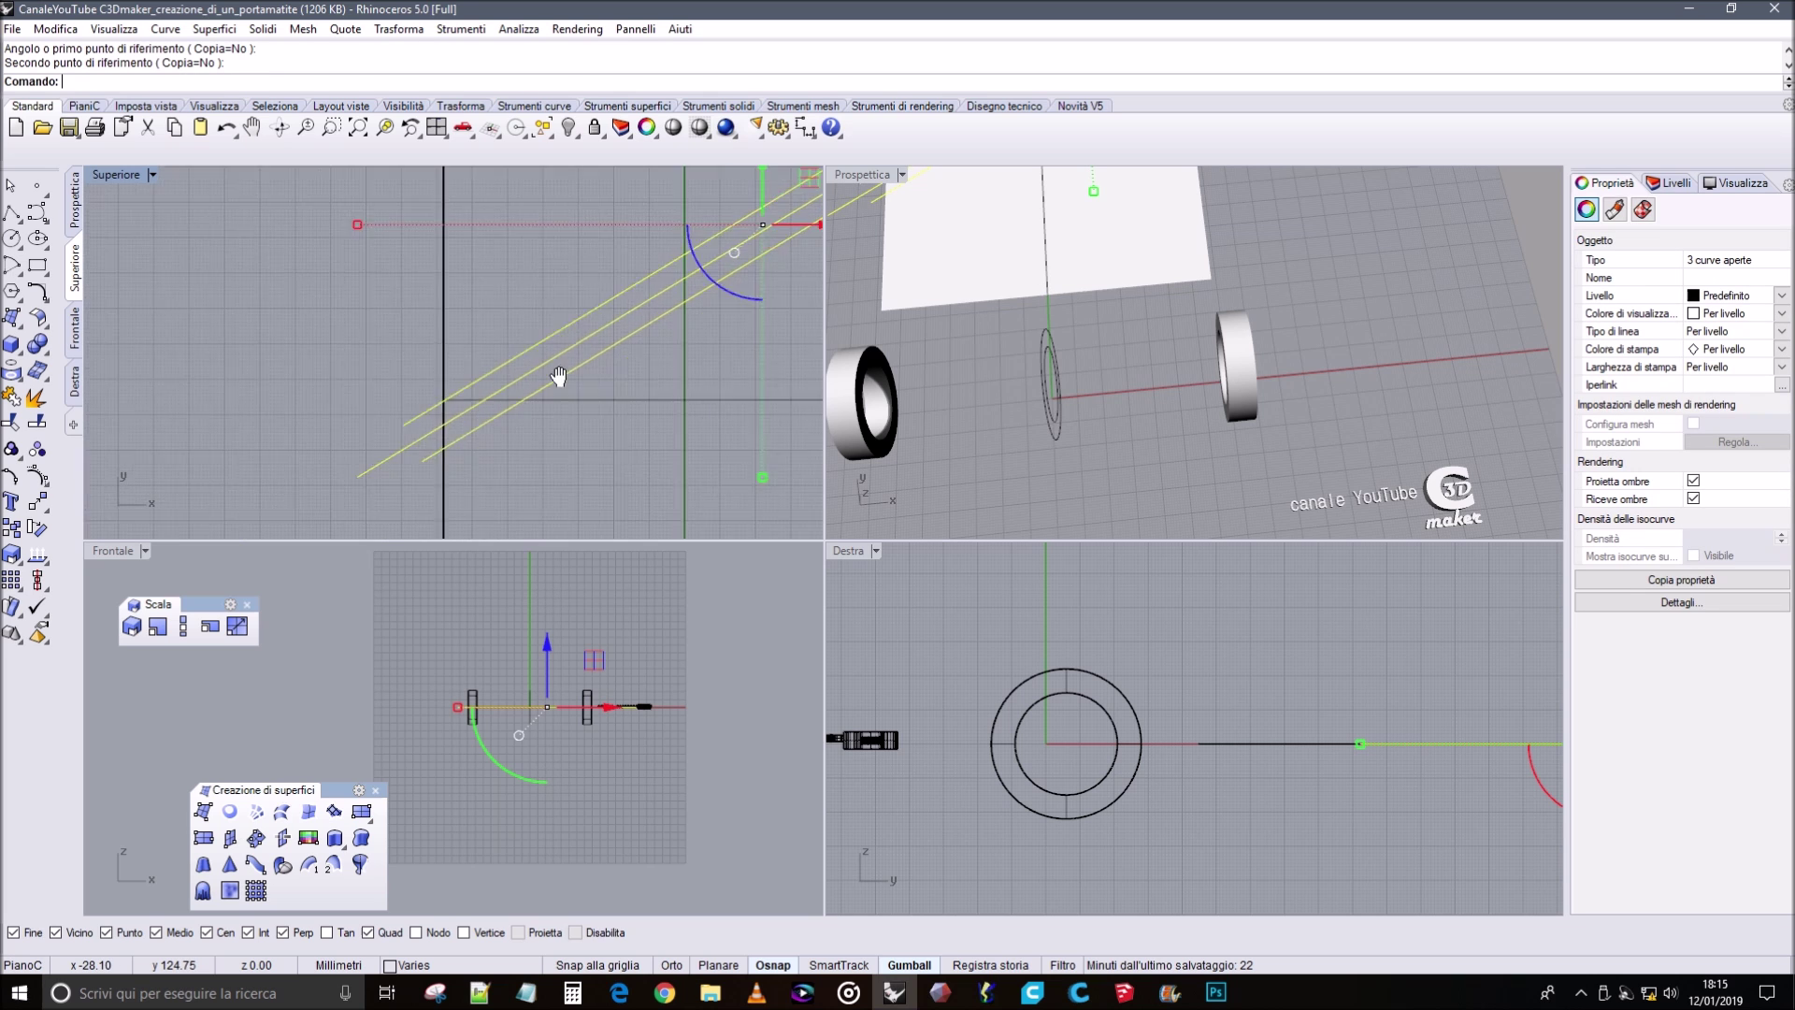
{"action": "scroll", "coordinate": [558, 243], "scroll_direction": "up", "scroll_amount": 10}
{"action": "right_click_drag", "start_coordinate": [697, 284], "coordinate": [638, 301]}
{"action": "scroll", "coordinate": [640, 299], "scroll_direction": "down", "scroll_amount": 8}
{"action": "scroll", "coordinate": [639, 300], "scroll_direction": "down", "scroll_amount": 6}
{"action": "scroll", "coordinate": [228, 361], "scroll_direction": "up", "scroll_amount": 2}
{"action": "scroll", "coordinate": [227, 361], "scroll_direction": "up", "scroll_amount": 2}
{"action": "key", "text": "Escape"}
Select all three lines and move them so the upper one passes through the midpoint of the surface's left edge.
{"action": "scroll", "coordinate": [301, 384], "scroll_direction": "up", "scroll_amount": 4}
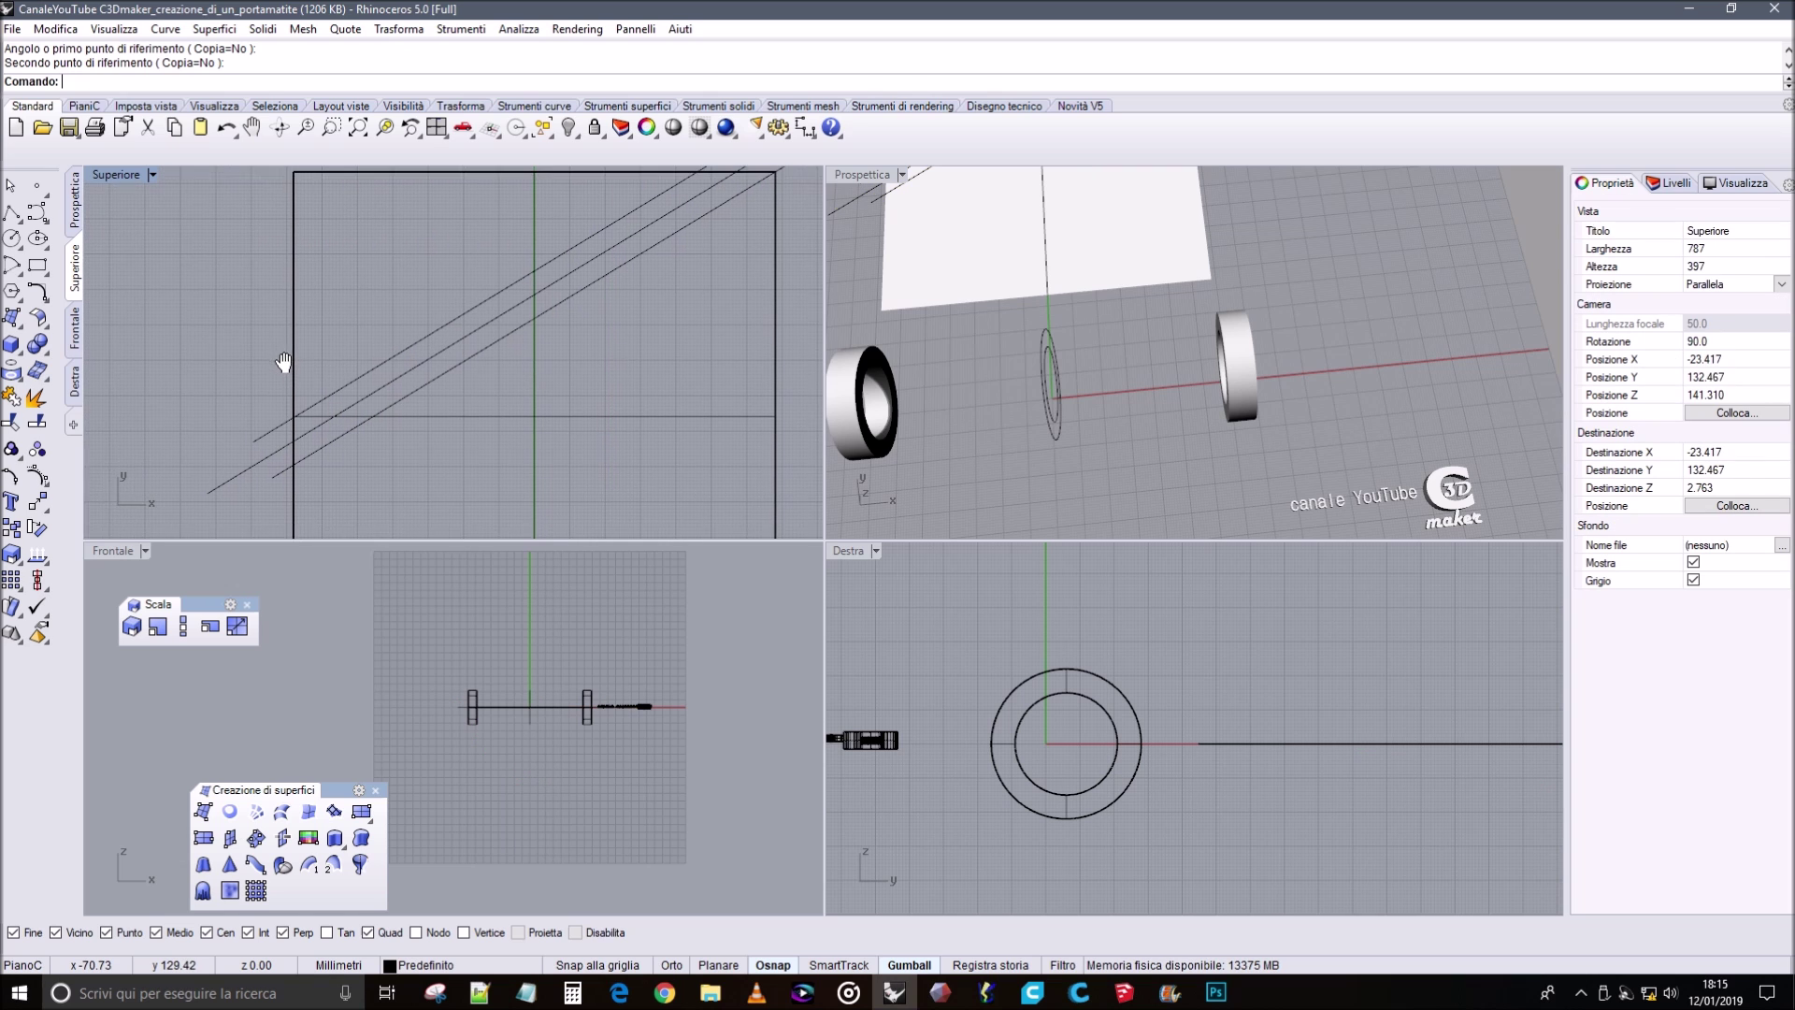
{"action": "scroll", "coordinate": [307, 408], "scroll_direction": "up", "scroll_amount": 1}
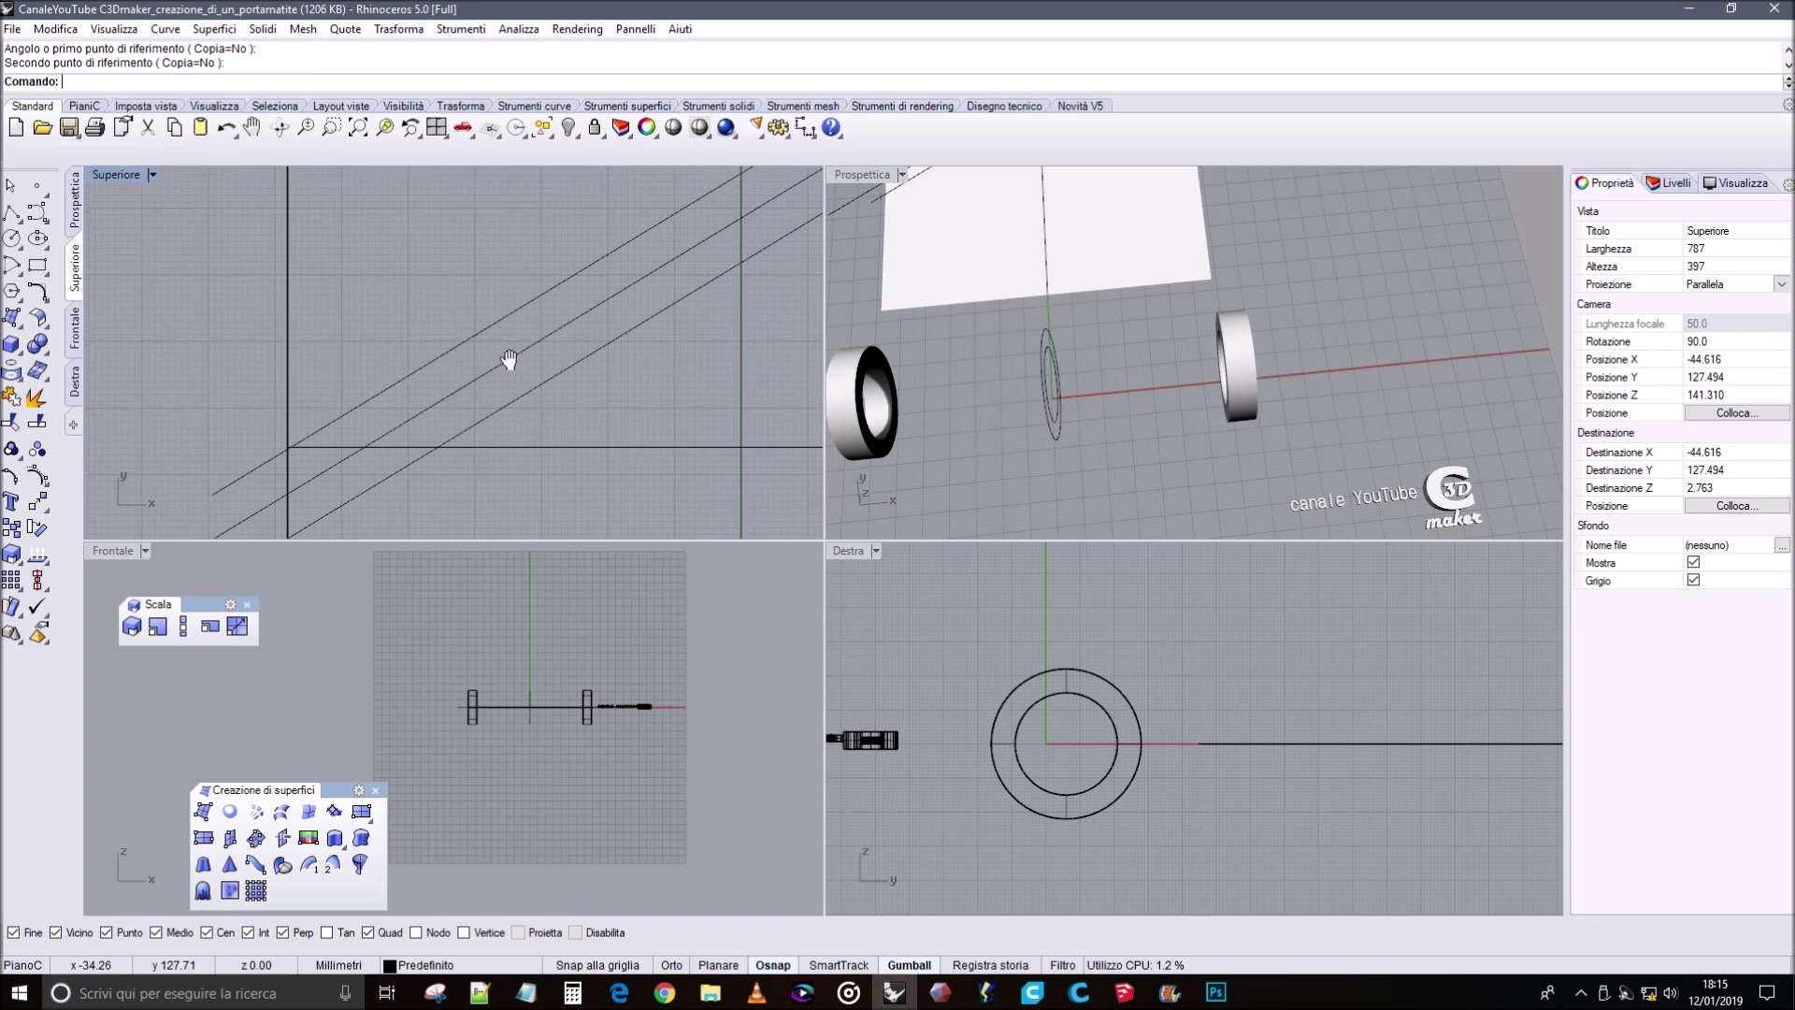
{"action": "right_click_drag", "start_coordinate": [425, 400], "coordinate": [140, 225]}
{"action": "right_click_drag", "start_coordinate": [626, 270], "coordinate": [452, 378]}
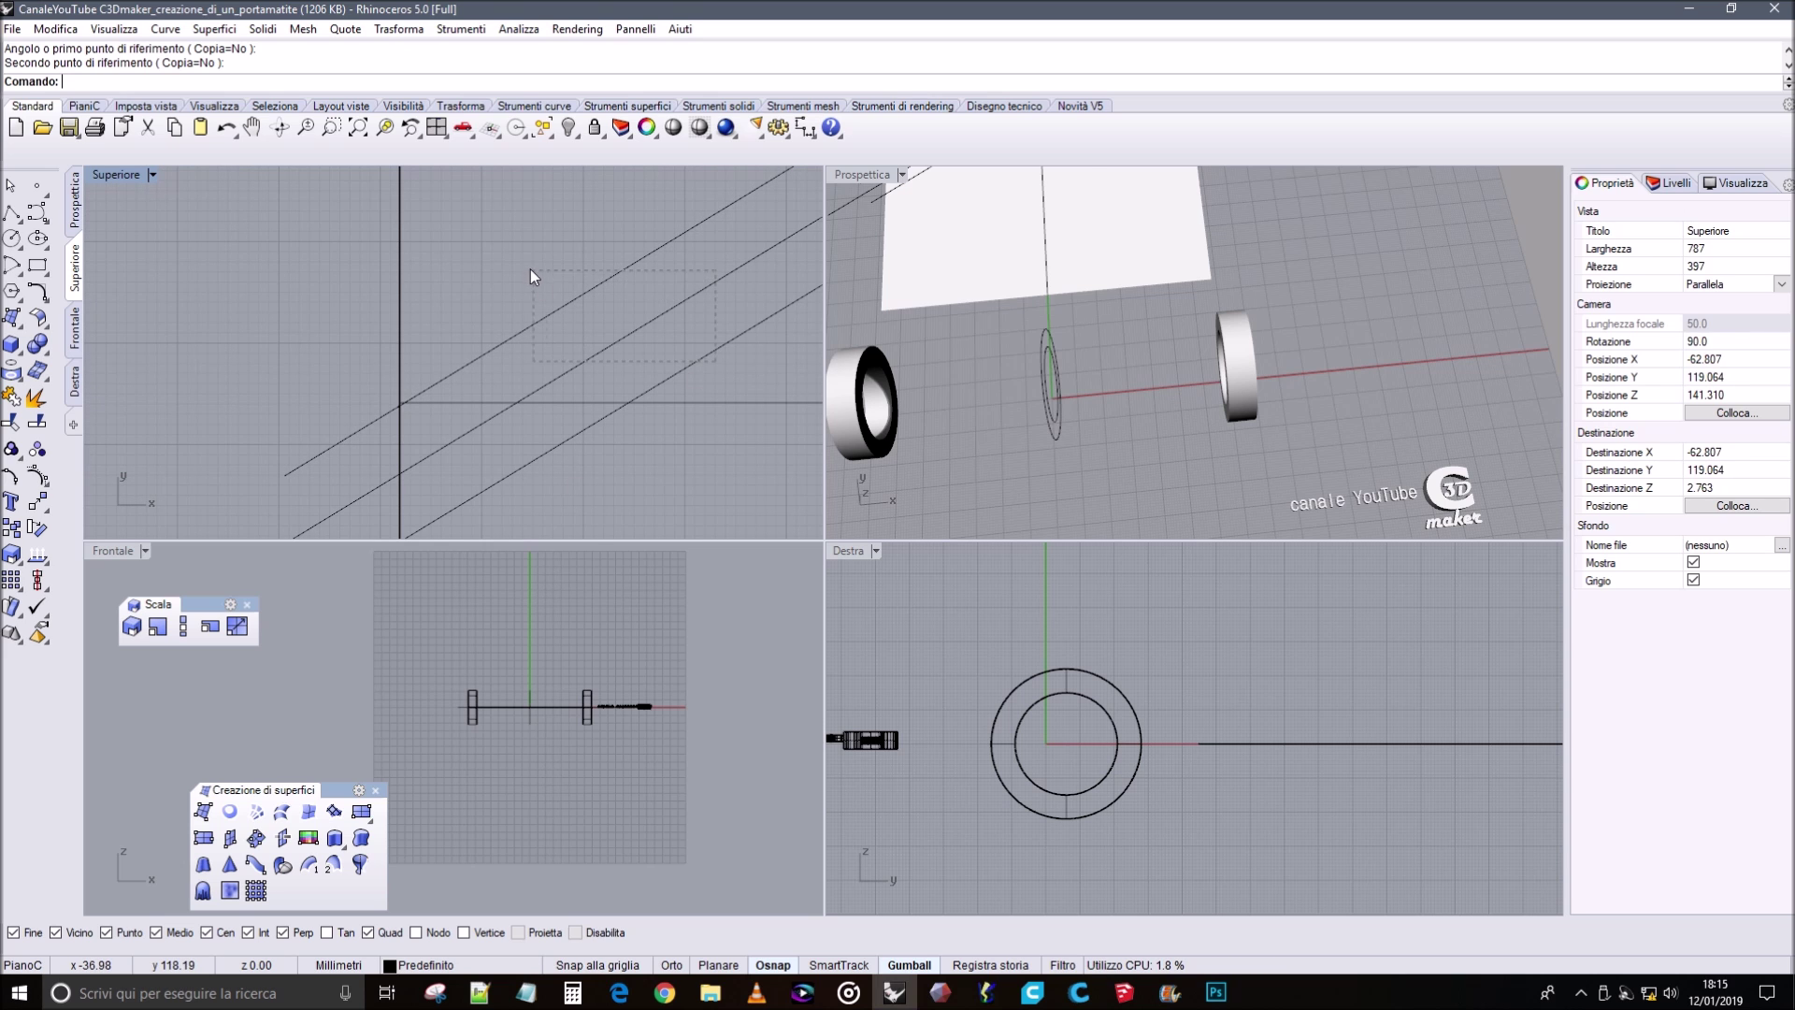
{"action": "left_click_drag", "start_coordinate": [530, 269], "coordinate": [524, 267]}
{"action": "scroll", "coordinate": [365, 389], "scroll_direction": "up", "scroll_amount": 3}
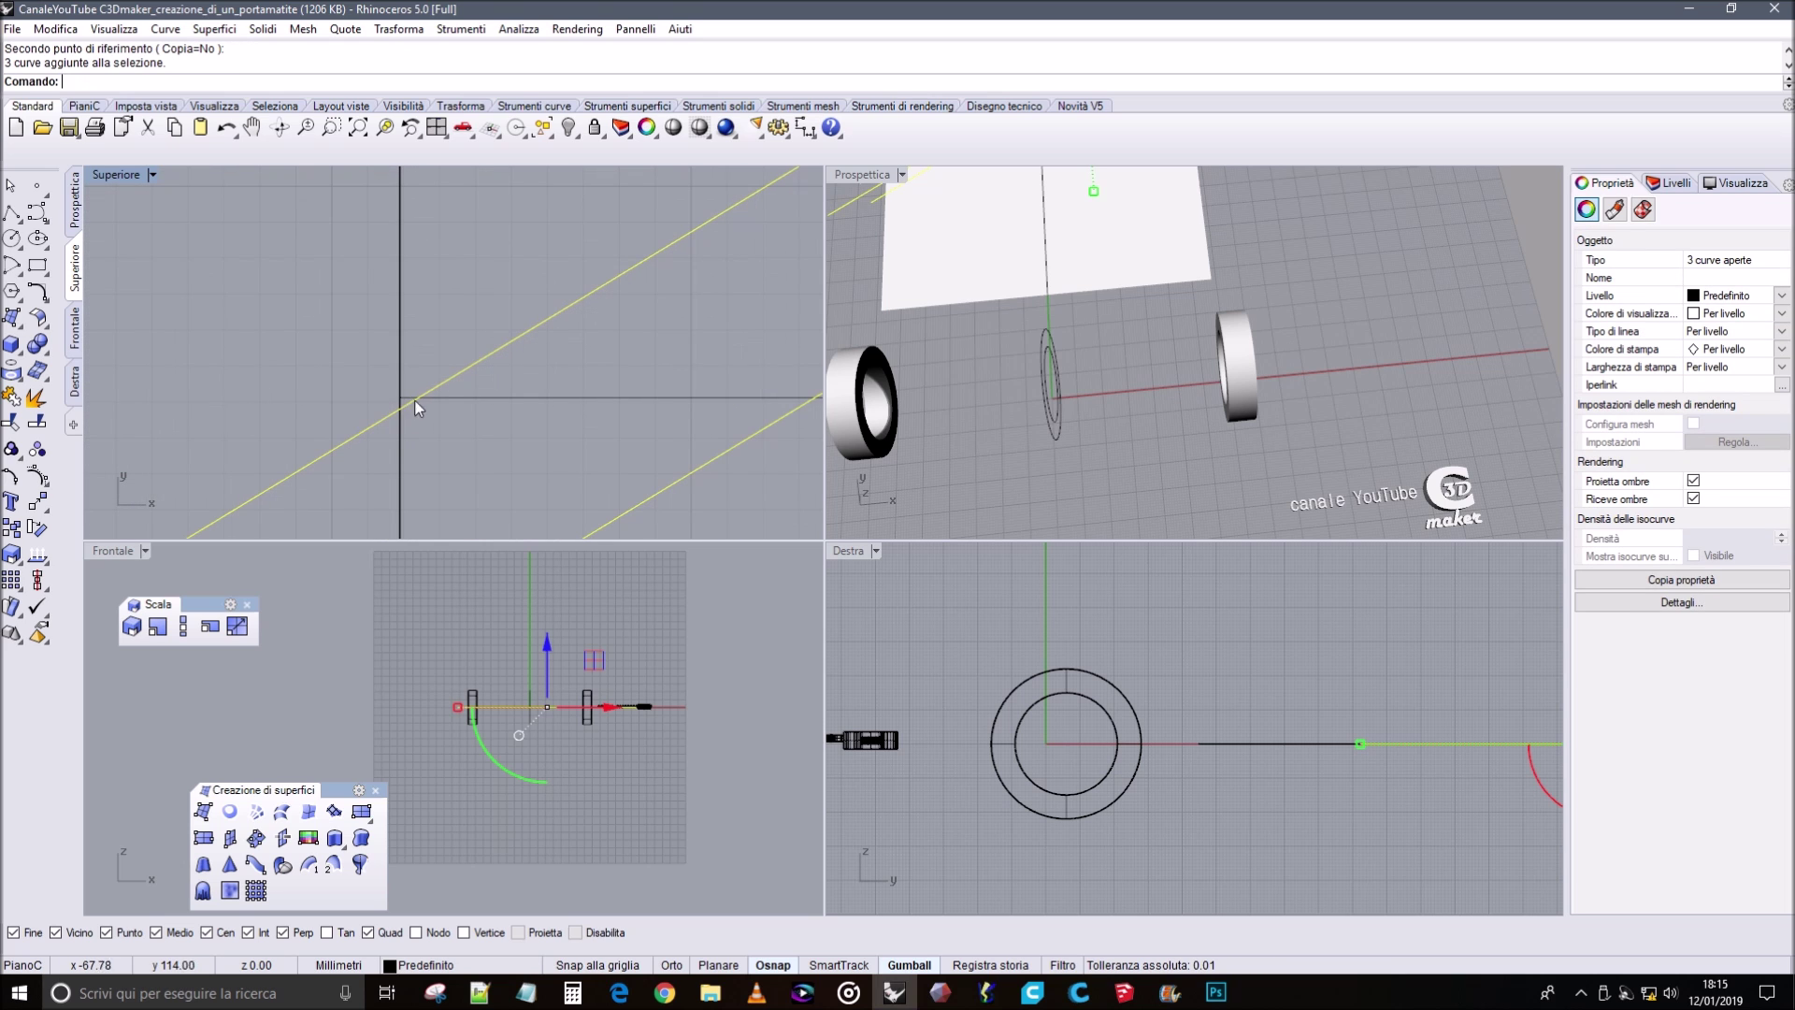
{"action": "left_click_drag", "start_coordinate": [419, 394], "coordinate": [399, 398]}
Examine how the moved lines meet the surface's upper-right corner and the midpoint of its left edge.
{"action": "scroll", "coordinate": [580, 327], "scroll_direction": "down", "scroll_amount": 9}
{"action": "mouse_move", "coordinate": [580, 325]}
{"action": "right_mouse_down"}
{"action": "mouse_move", "coordinate": [205, 422]}
{"action": "mouse_move", "coordinate": [96, 470]}
{"action": "right_mouse_up"}
{"action": "right_click_drag", "start_coordinate": [804, 236], "coordinate": [572, 471]}
{"action": "scroll", "coordinate": [521, 393], "scroll_direction": "up", "scroll_amount": 8}
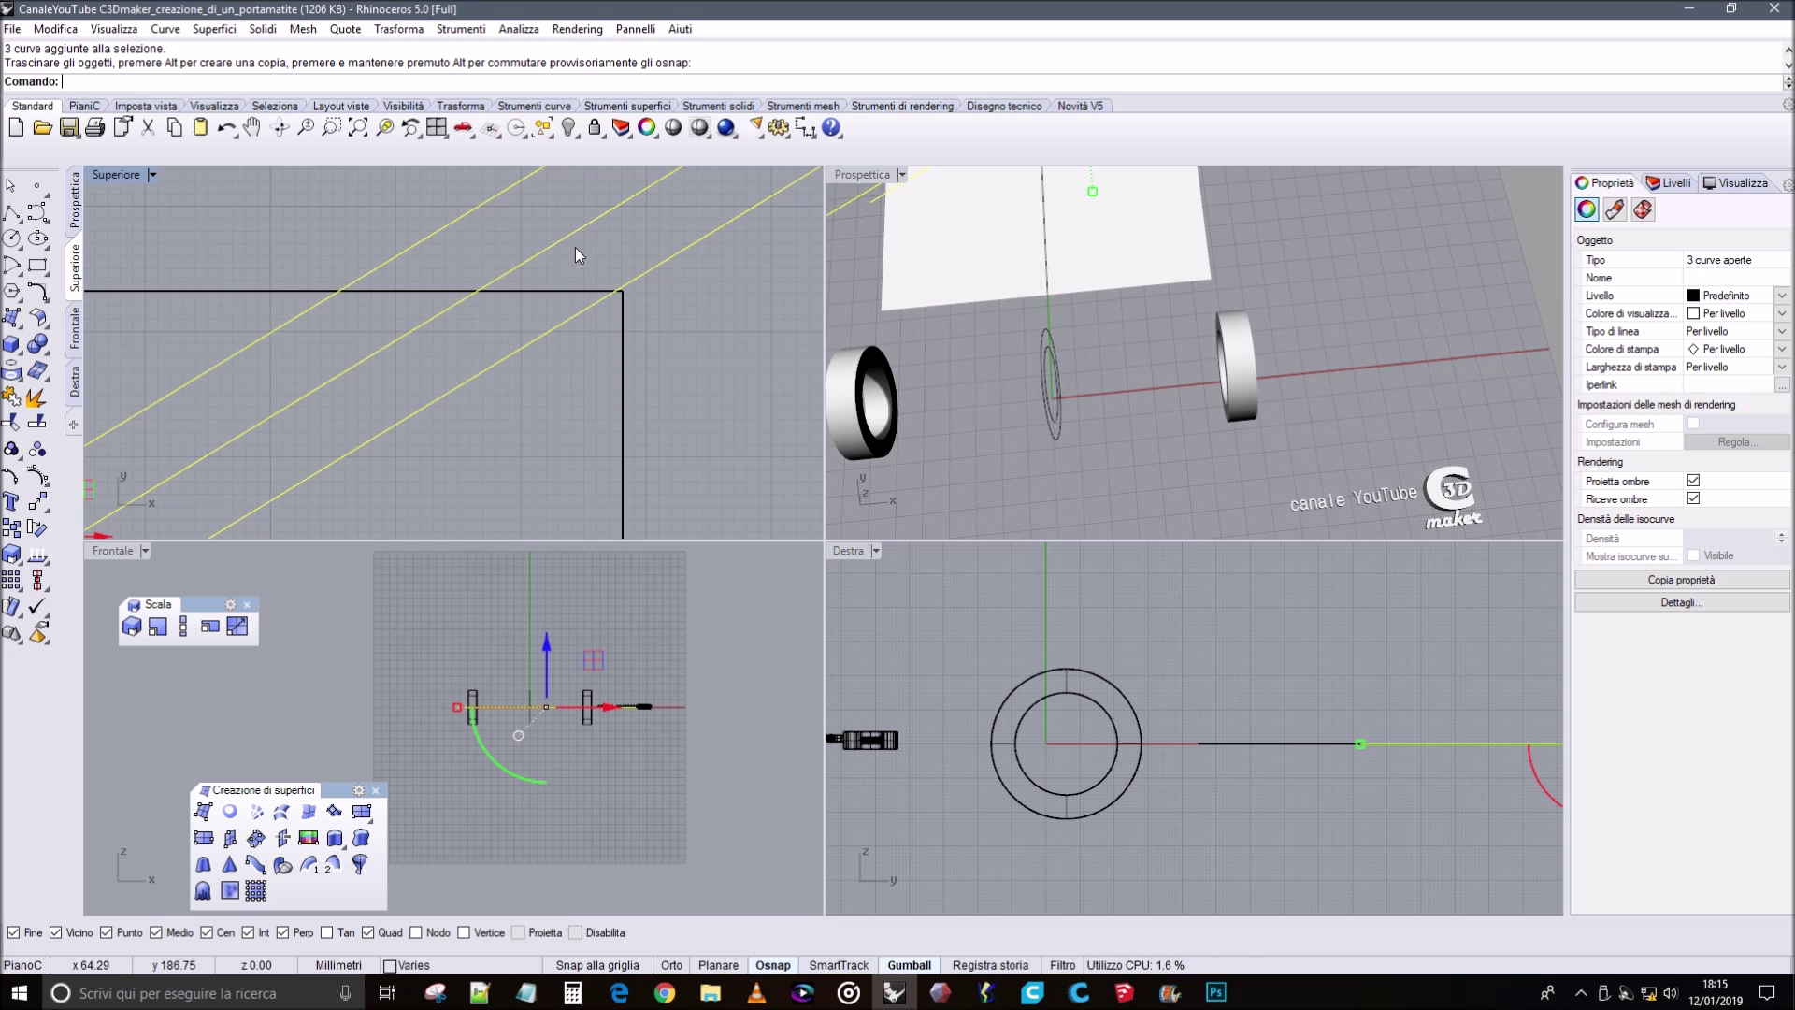
{"action": "right_click_drag", "start_coordinate": [553, 285], "coordinate": [633, 272]}
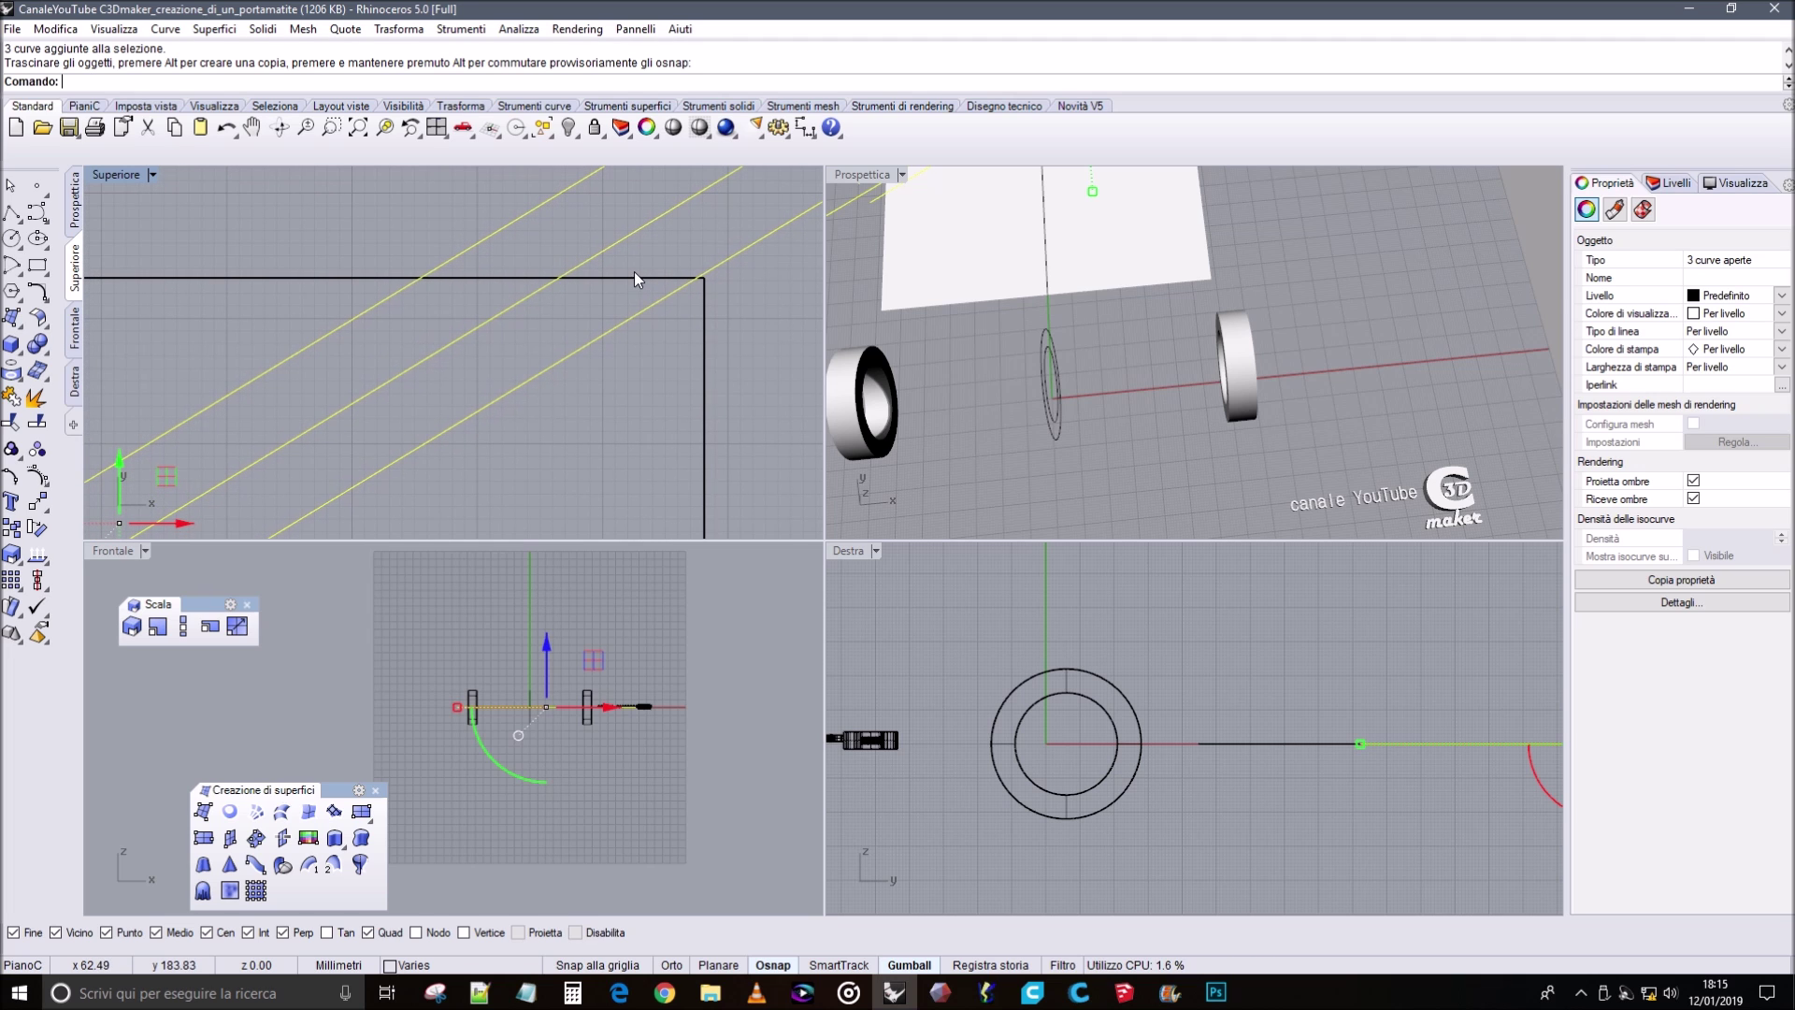
{"action": "scroll", "coordinate": [604, 288], "scroll_direction": "down", "scroll_amount": 4}
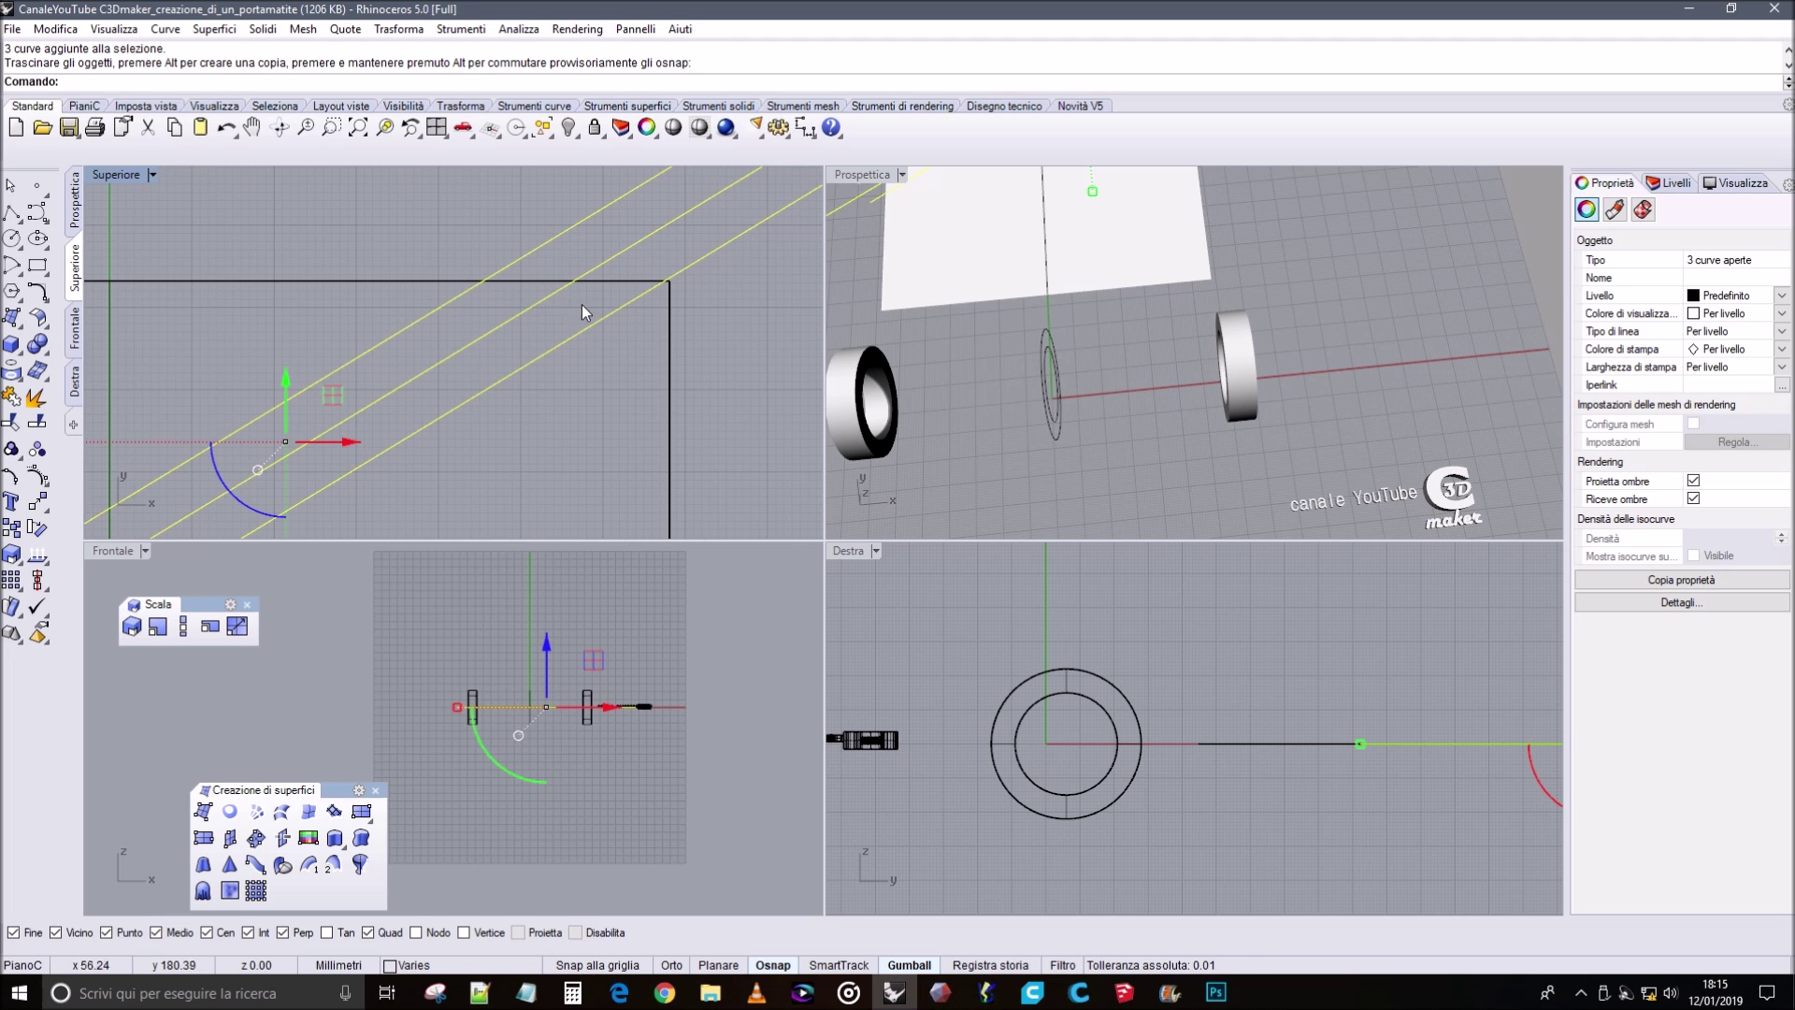
{"action": "right_click_drag", "start_coordinate": [406, 505], "coordinate": [584, 355]}
{"action": "right_click_drag", "start_coordinate": [299, 388], "coordinate": [673, 251]}
{"action": "scroll", "coordinate": [436, 439], "scroll_direction": "up", "scroll_amount": 4}
{"action": "right_click_drag", "start_coordinate": [460, 423], "coordinate": [629, 272]}
{"action": "scroll", "coordinate": [384, 327], "scroll_direction": "down", "scroll_amount": 4}
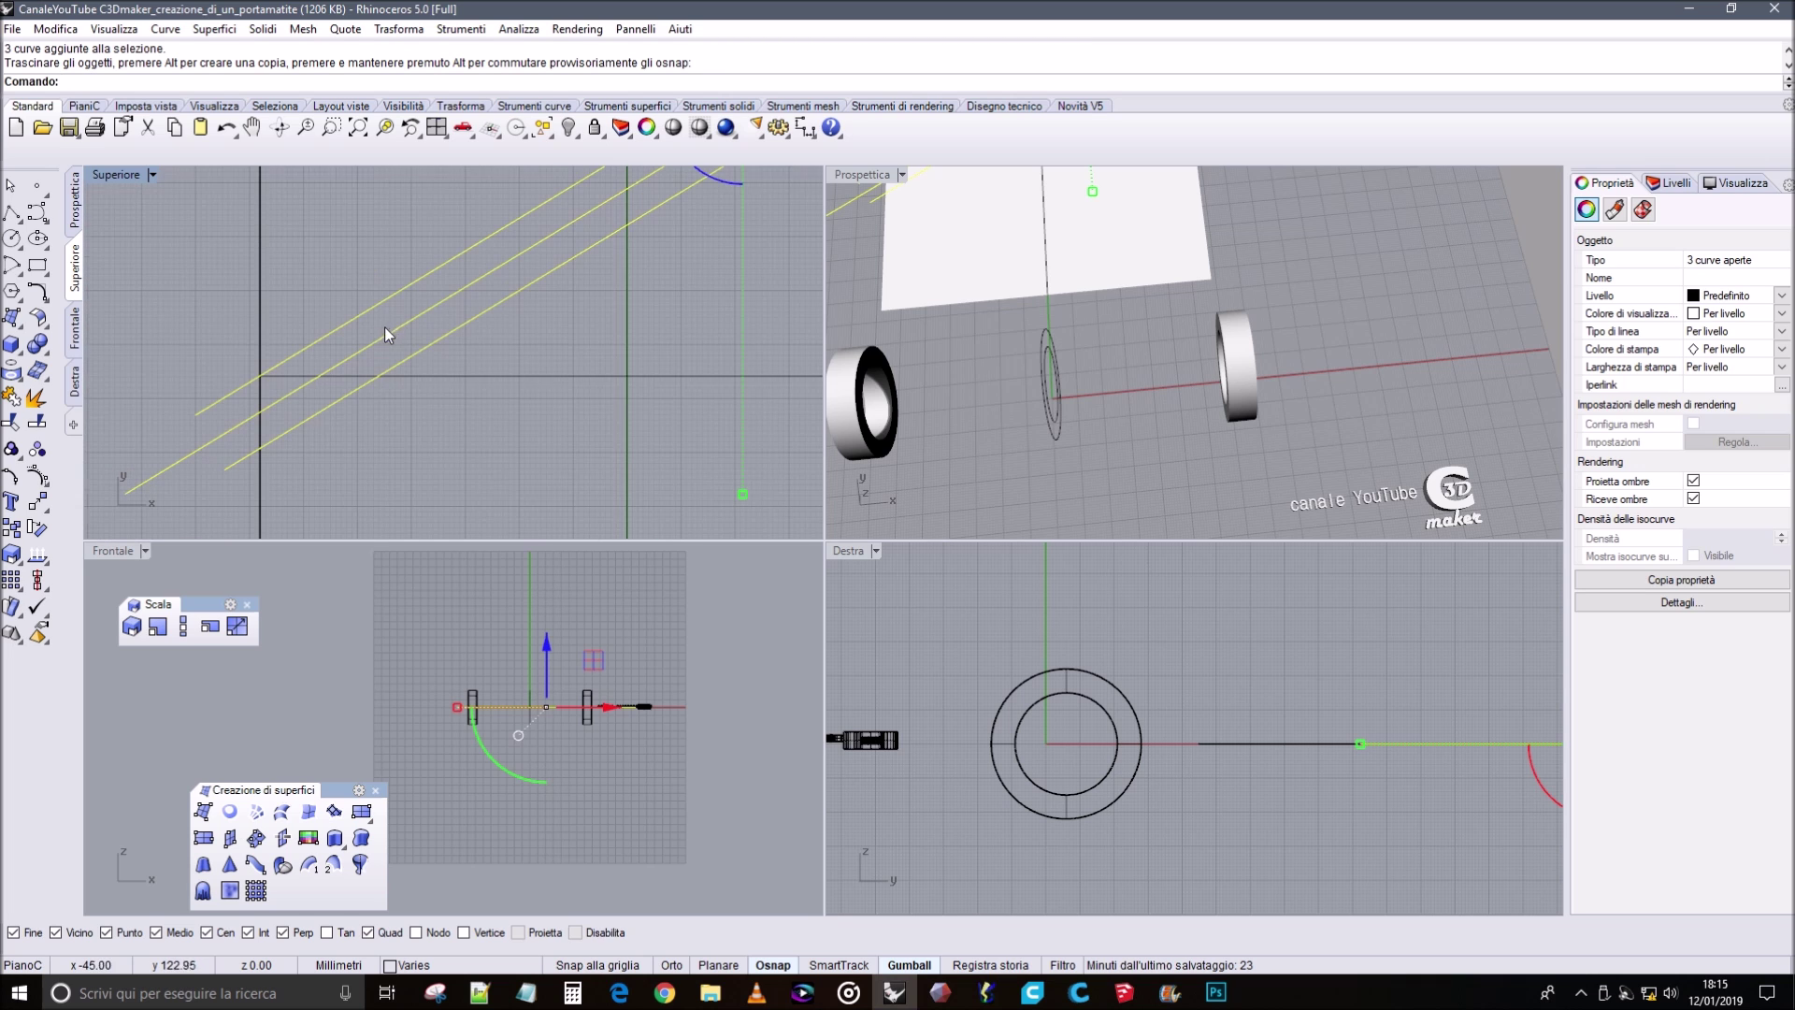
Rotate the three lines about the midpoint of the surface's left edge so the lower line passes through the upper-right corner.
{"action": "right_click_drag", "start_coordinate": [375, 367], "coordinate": [288, 408]}
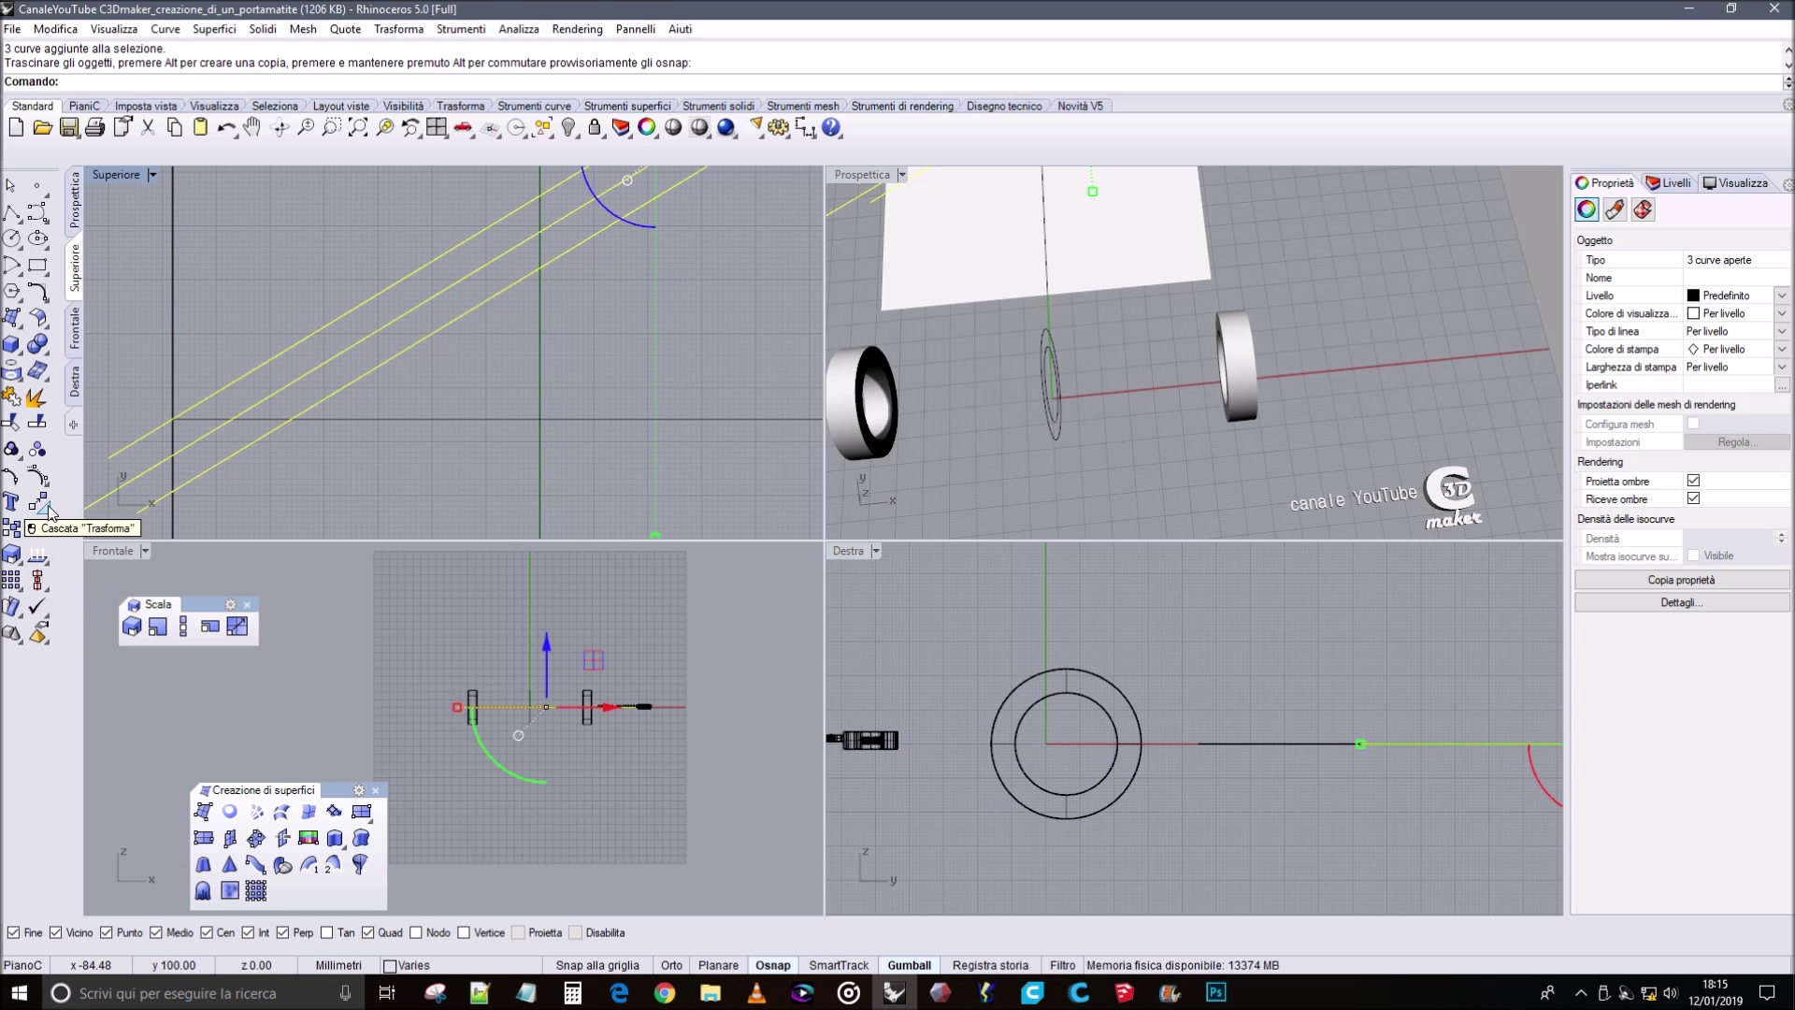
{"action": "left_click", "coordinate": [37, 475]}
{"action": "left_click", "coordinate": [89, 505]}
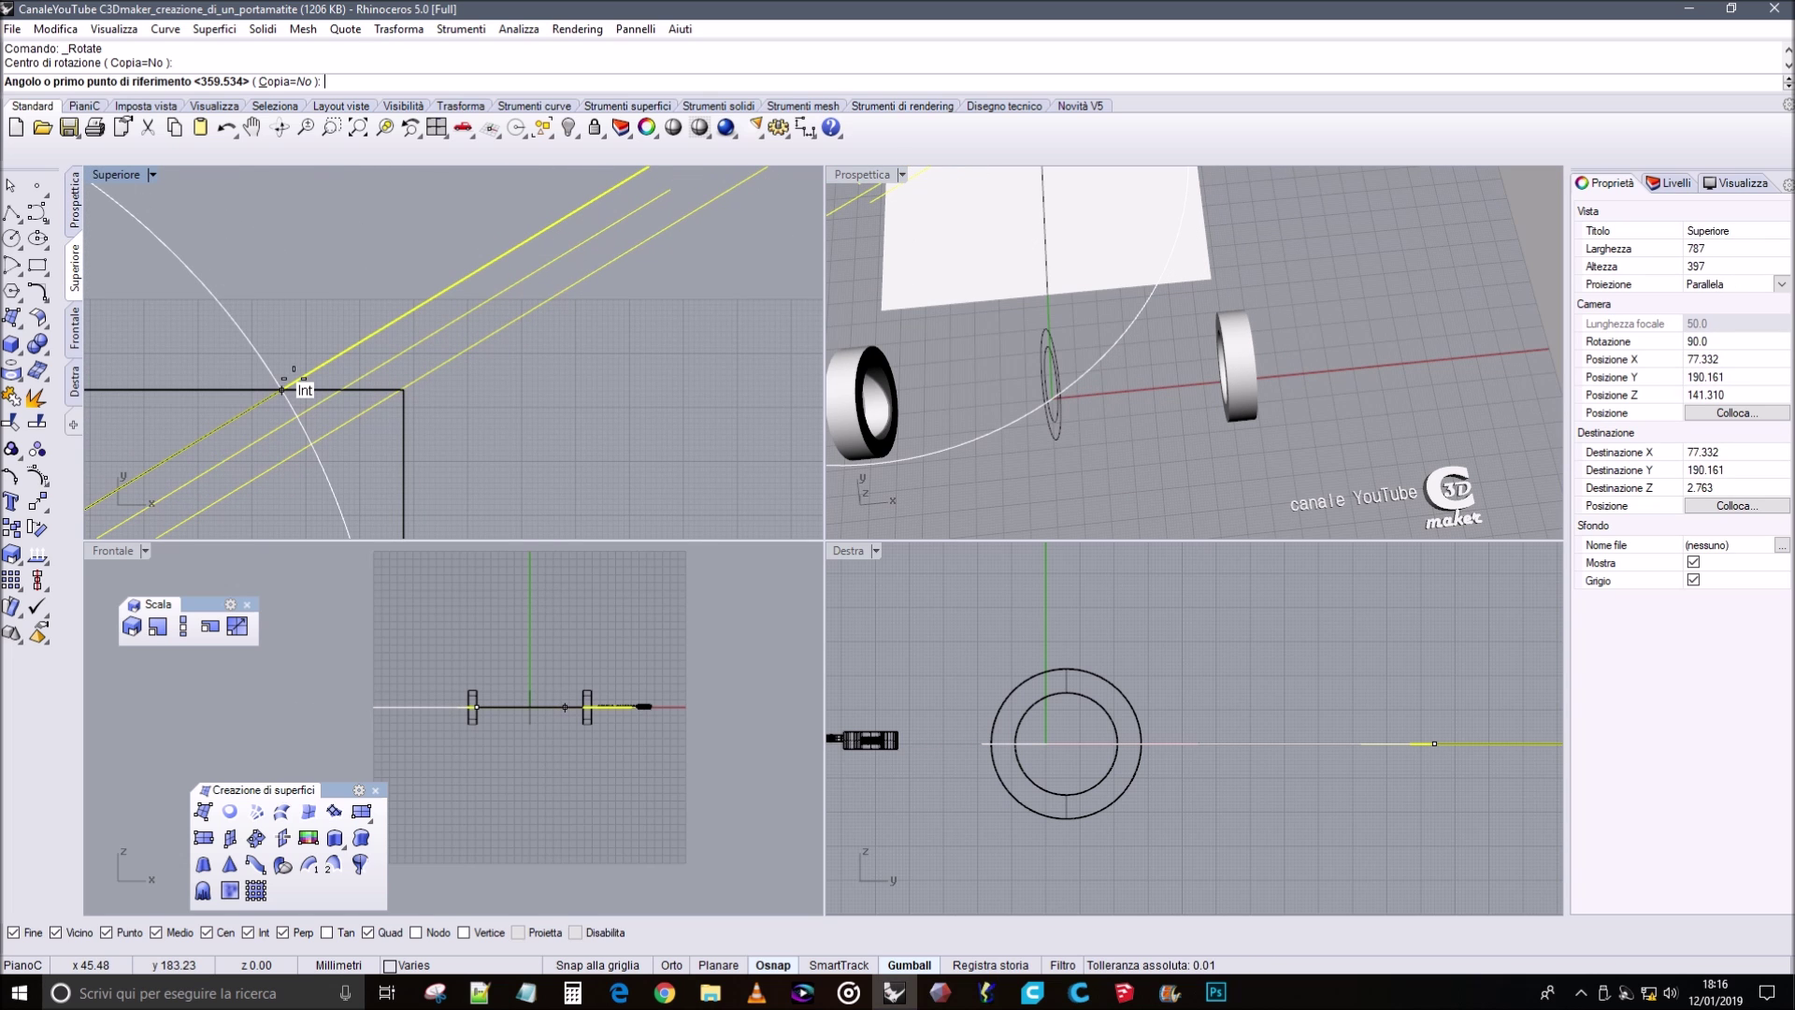
{"action": "scroll", "coordinate": [404, 389], "scroll_direction": "up", "scroll_amount": 3}
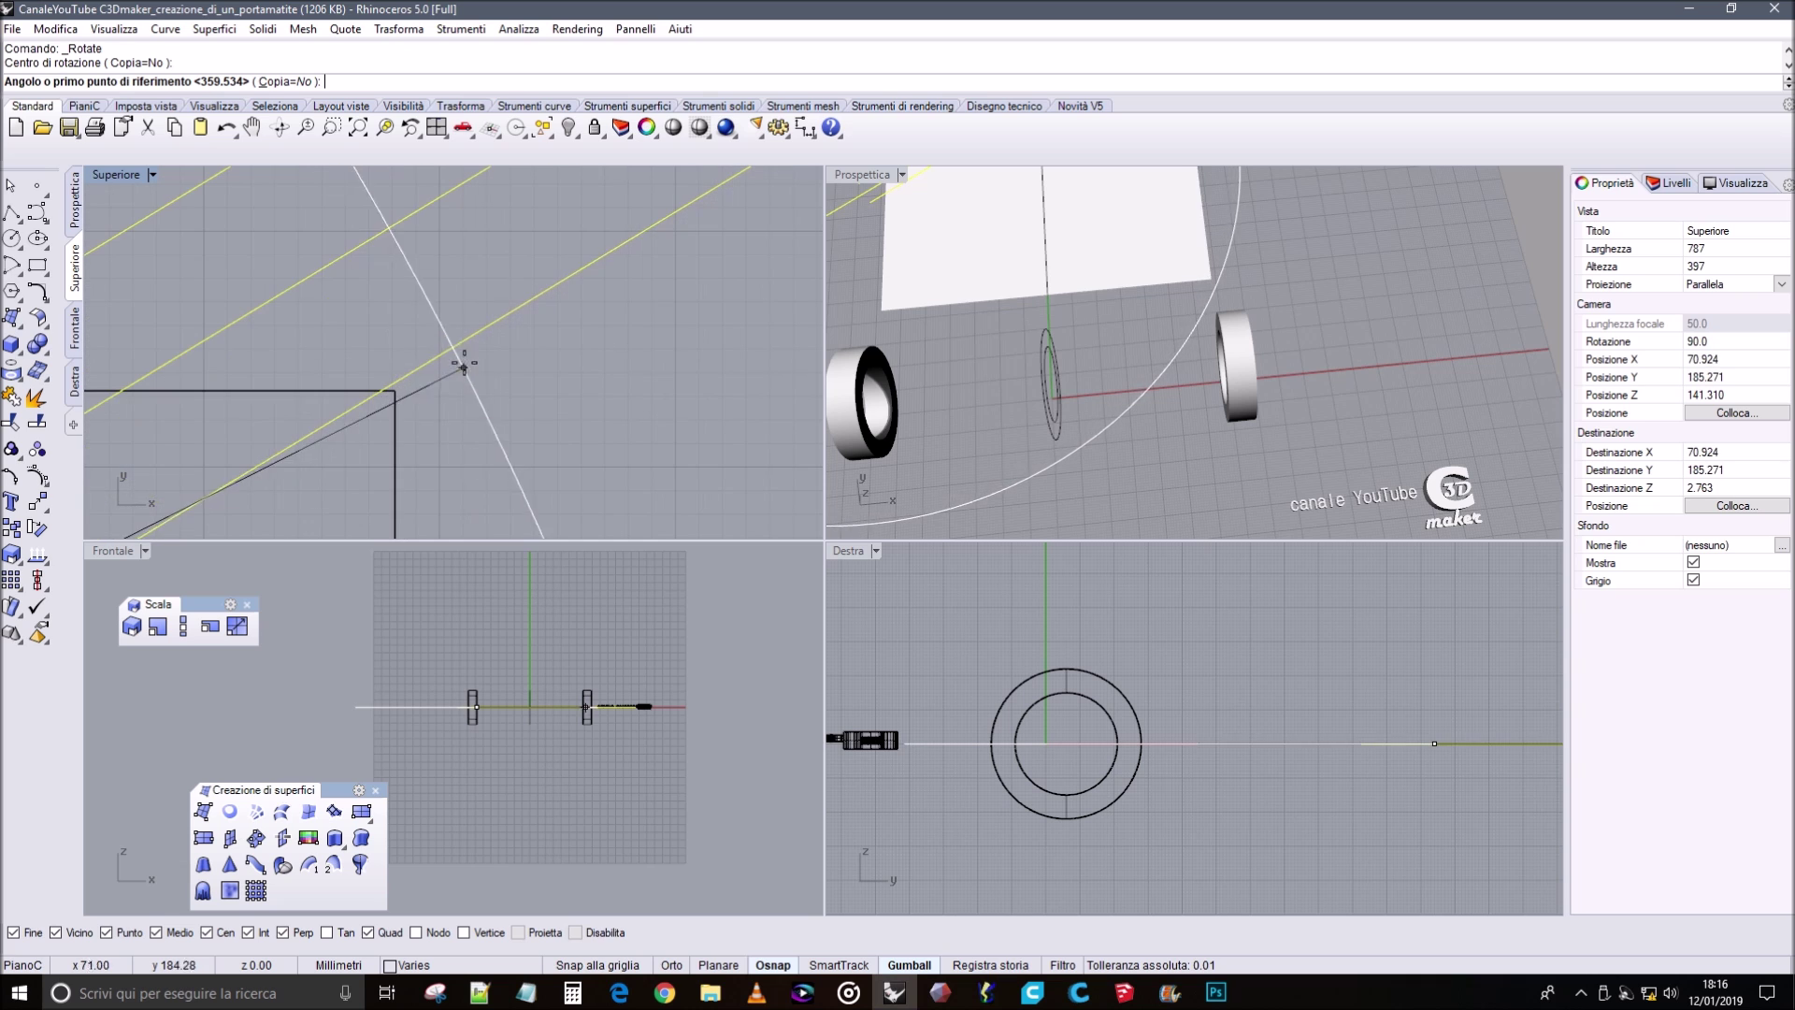
{"action": "left_click", "coordinate": [384, 394]}
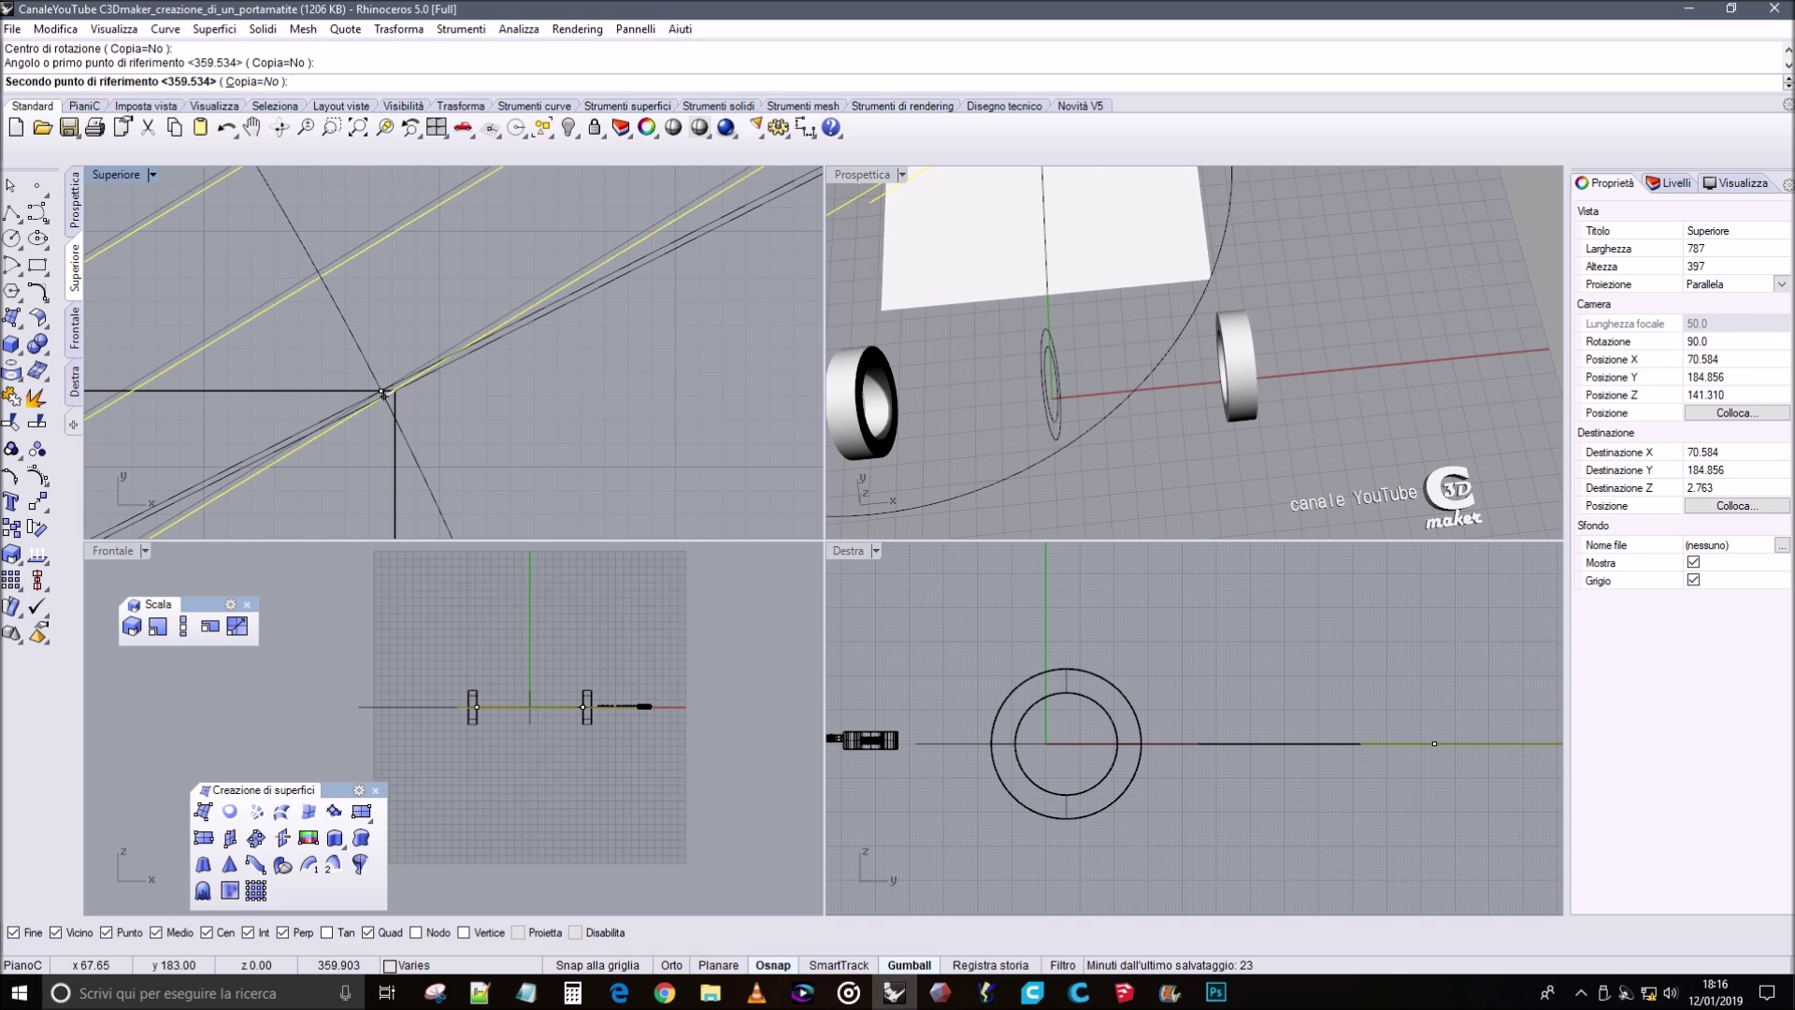
{"action": "left_click", "coordinate": [384, 394]}
{"action": "scroll", "coordinate": [522, 352], "scroll_direction": "down", "scroll_amount": 5}
{"action": "scroll", "coordinate": [490, 363], "scroll_direction": "up", "scroll_amount": 5}
{"action": "scroll", "coordinate": [399, 329], "scroll_direction": "down", "scroll_amount": 4}
{"action": "left_click", "coordinate": [220, 262]}
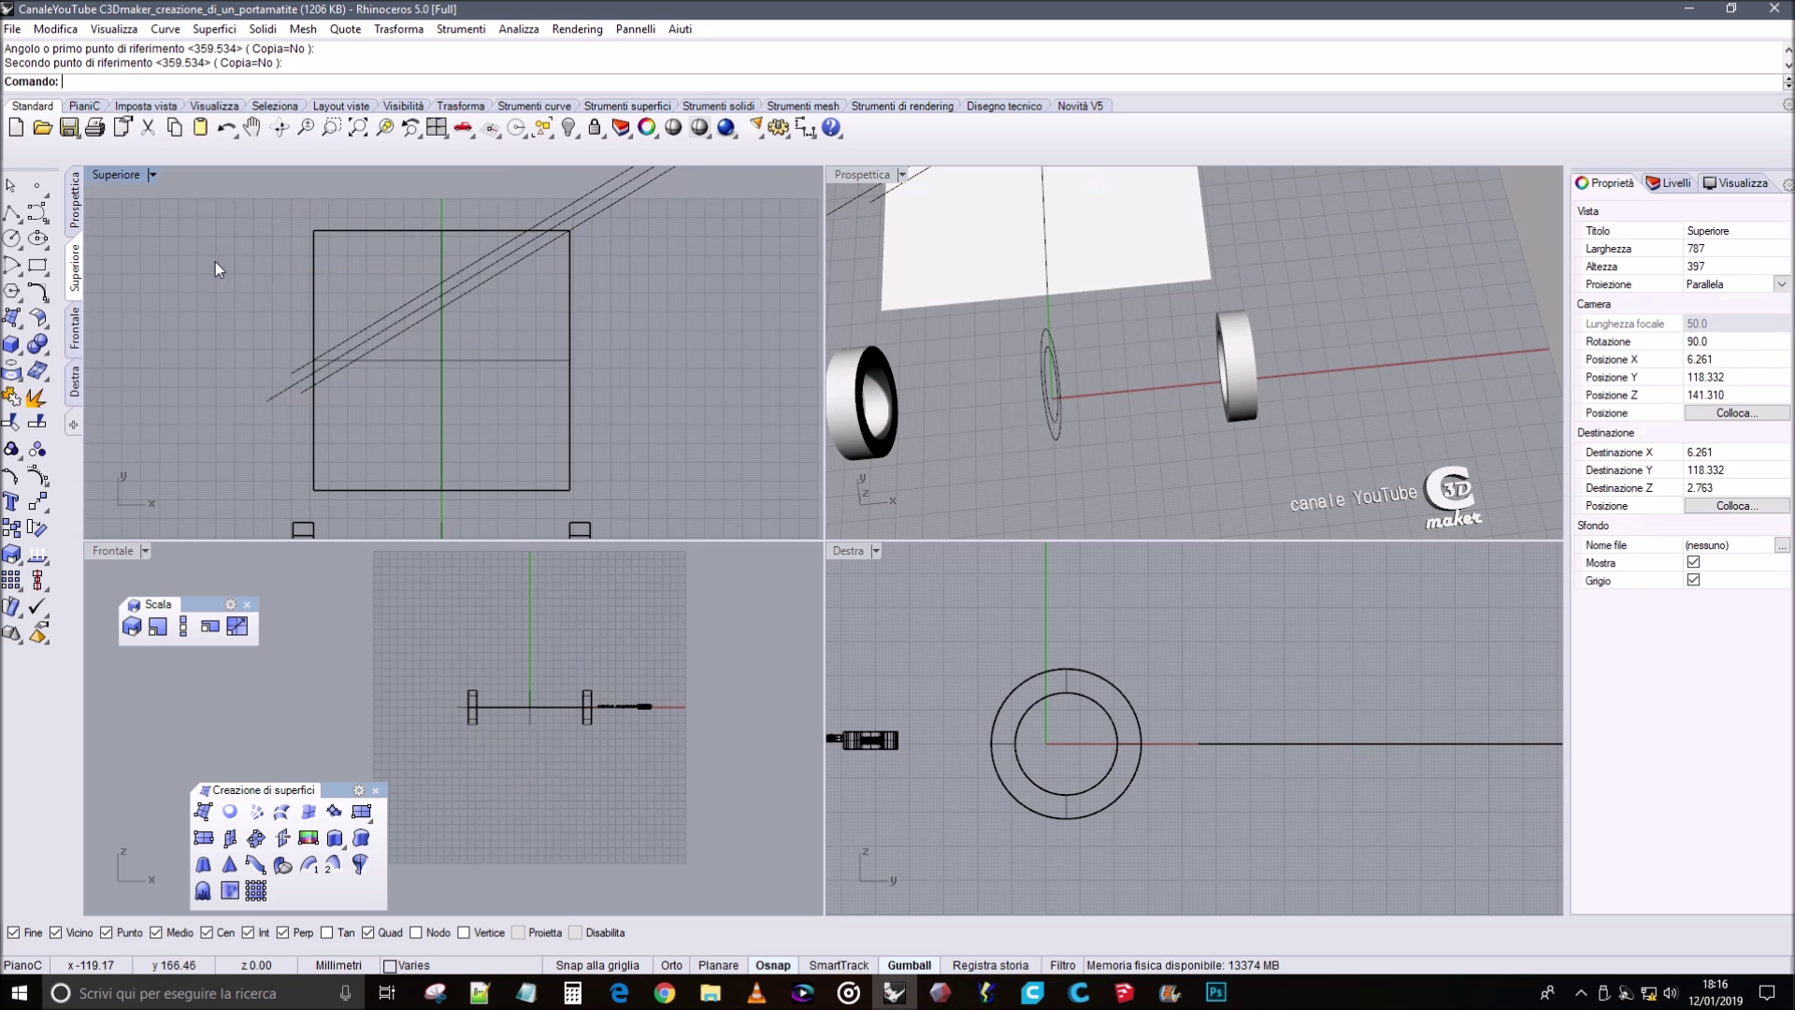
Trim off the ends of the three diagonal lines outside the surface, using the surface and the horizontal centre line as cutting objects.
{"action": "left_click", "coordinate": [11, 422]}
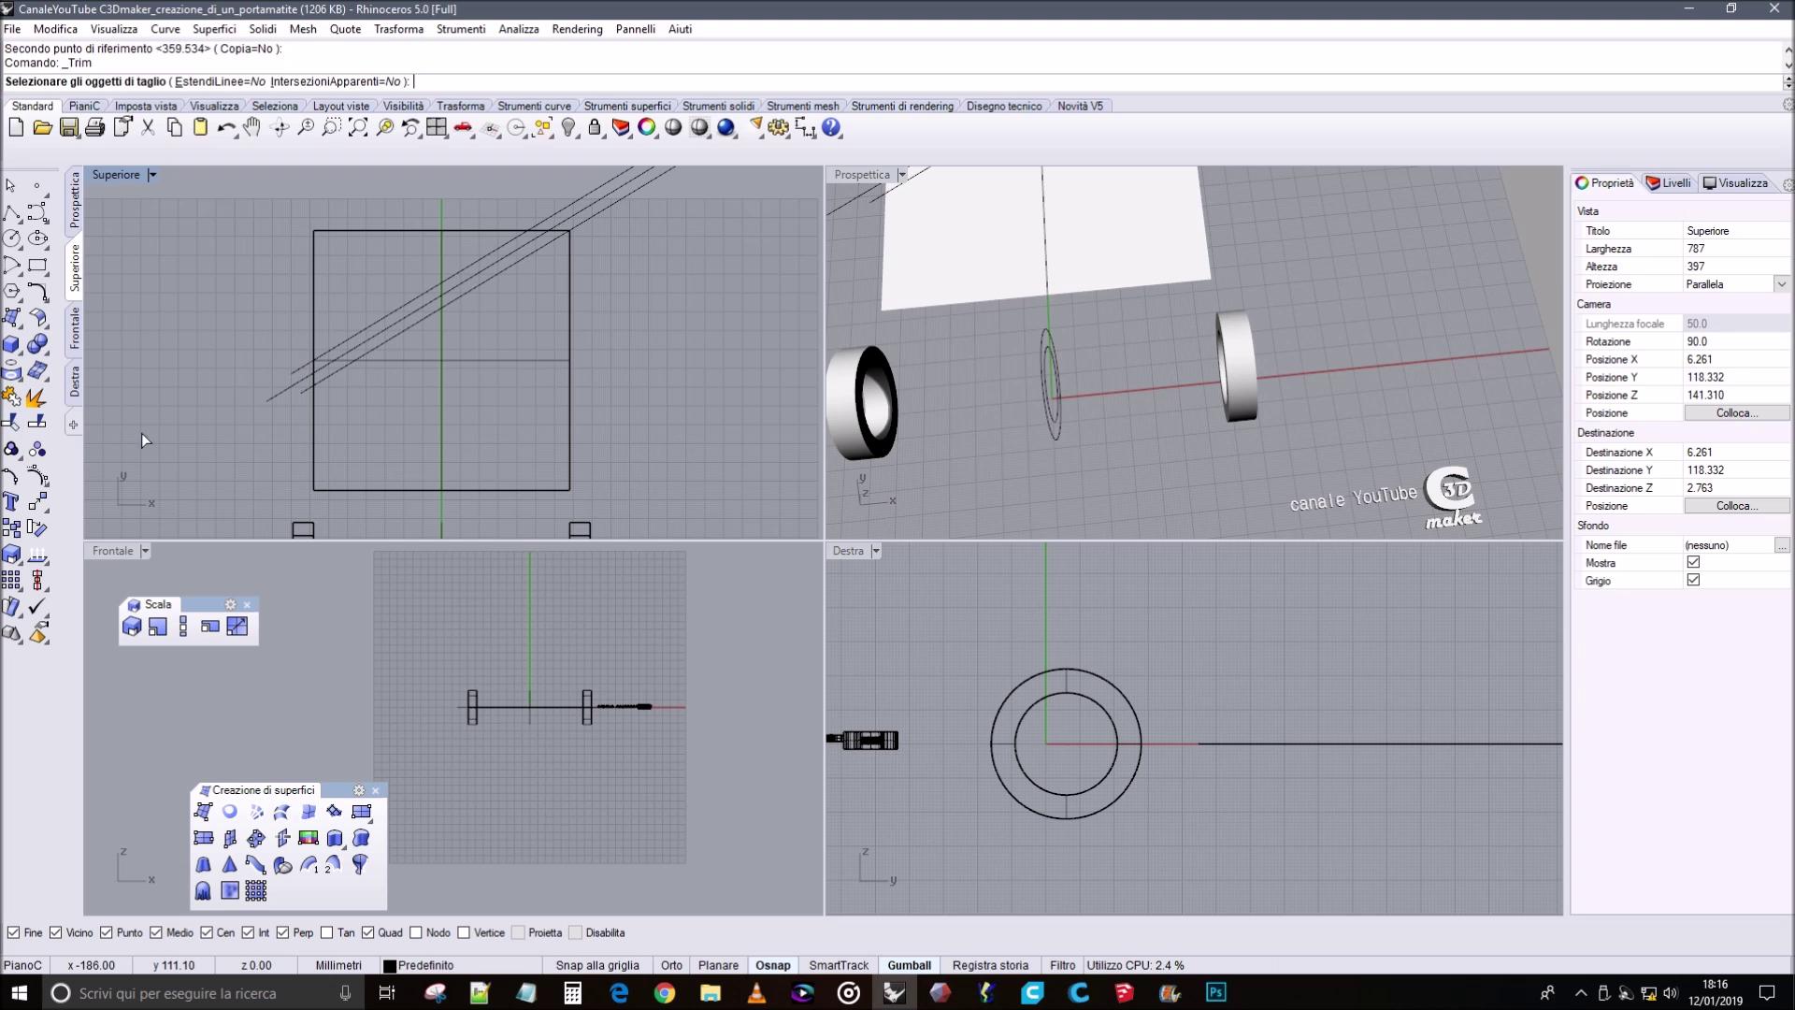
{"action": "left_click", "coordinate": [391, 360]}
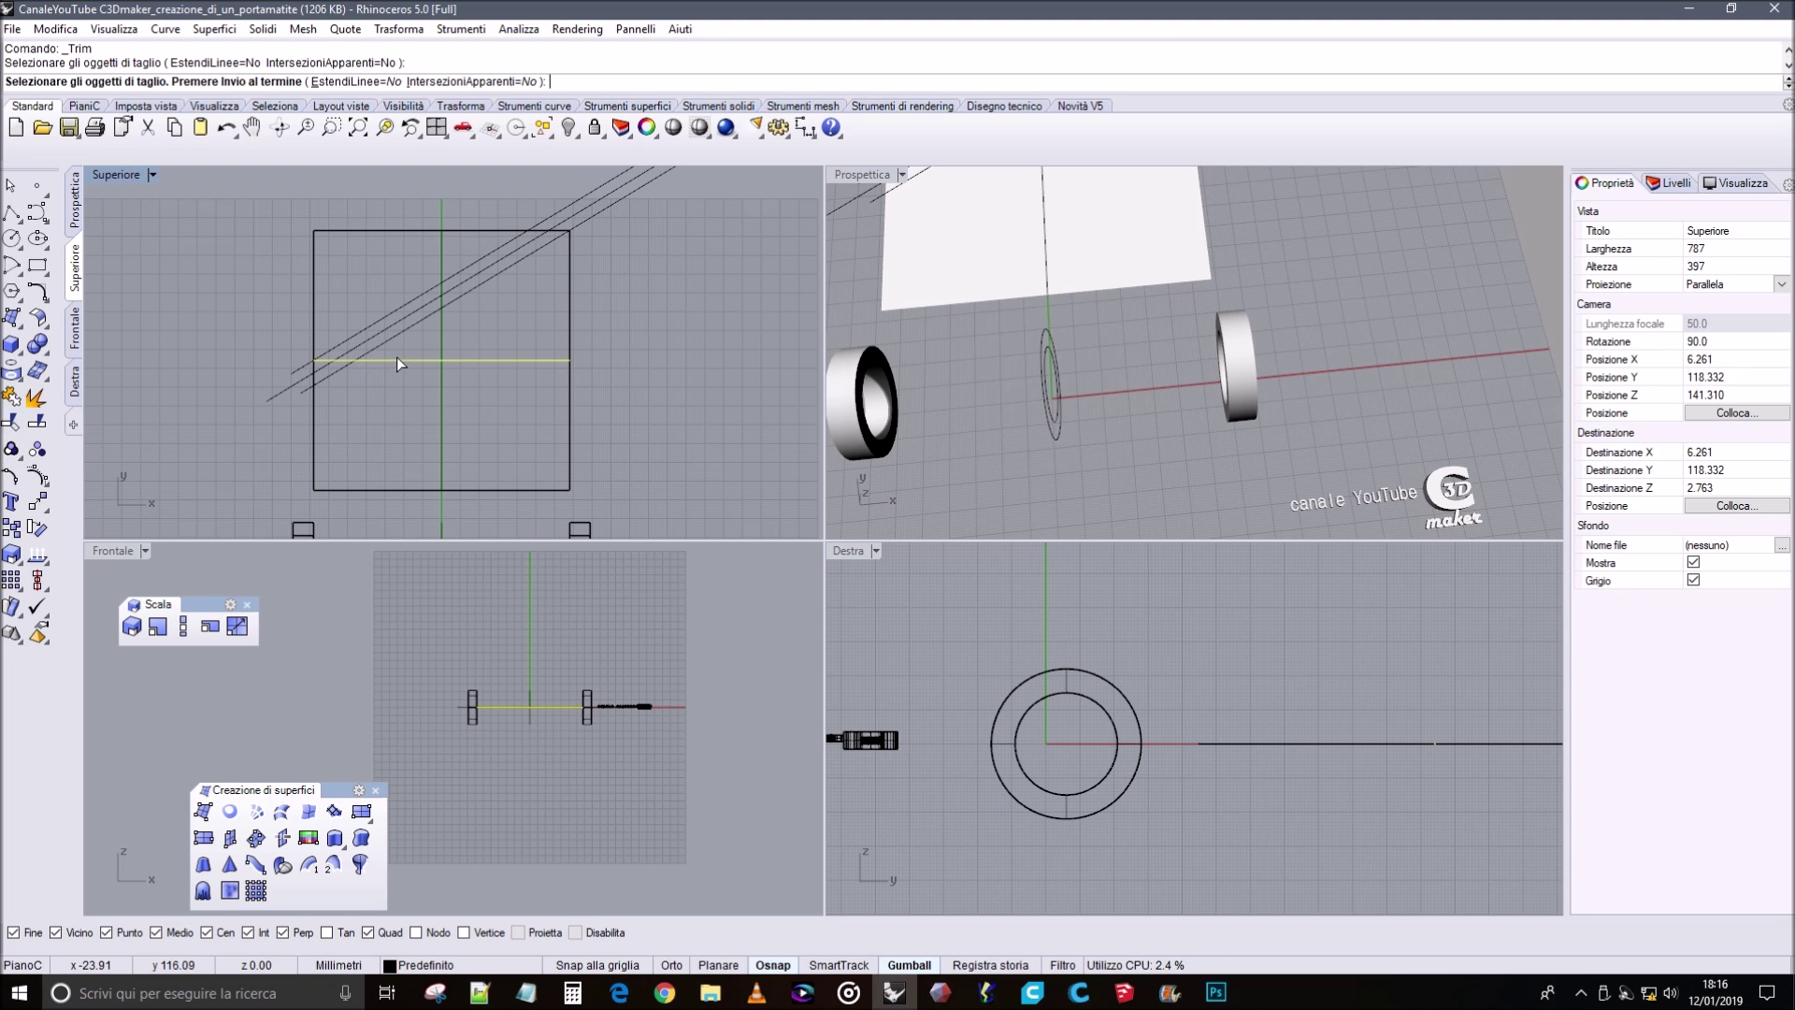
{"action": "left_click", "coordinate": [484, 230]}
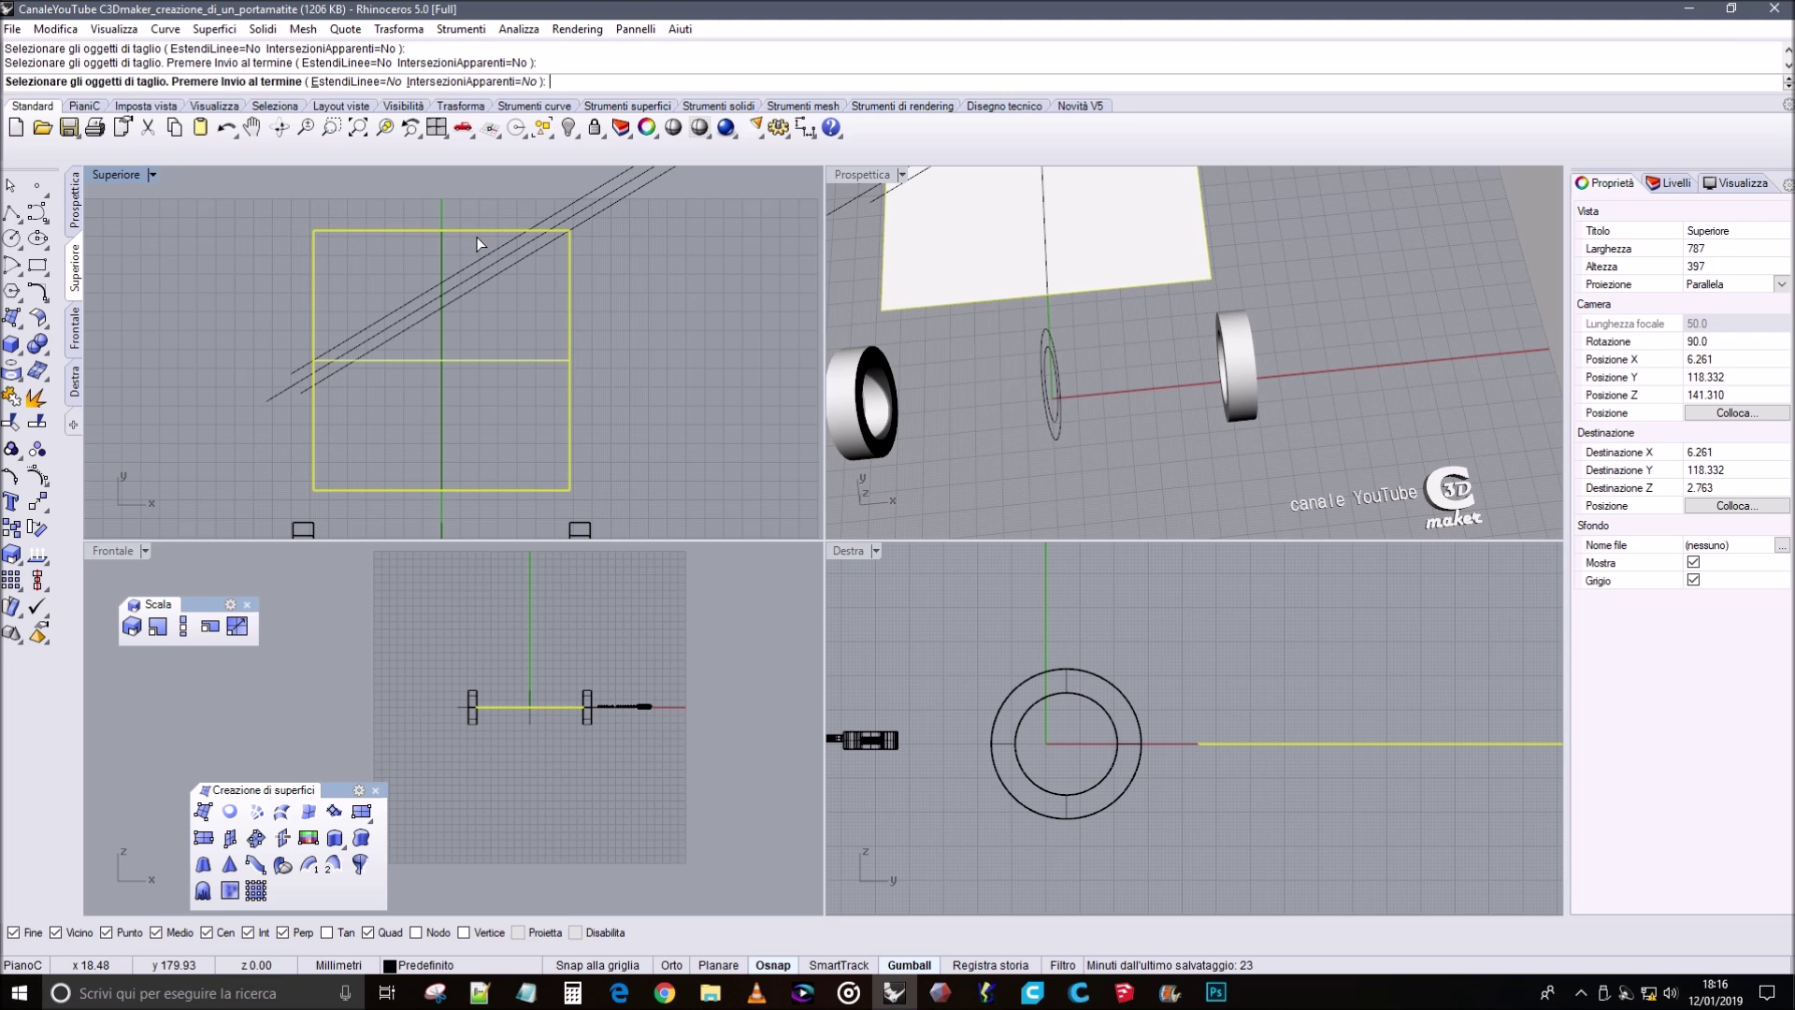
{"action": "key", "text": "Return"}
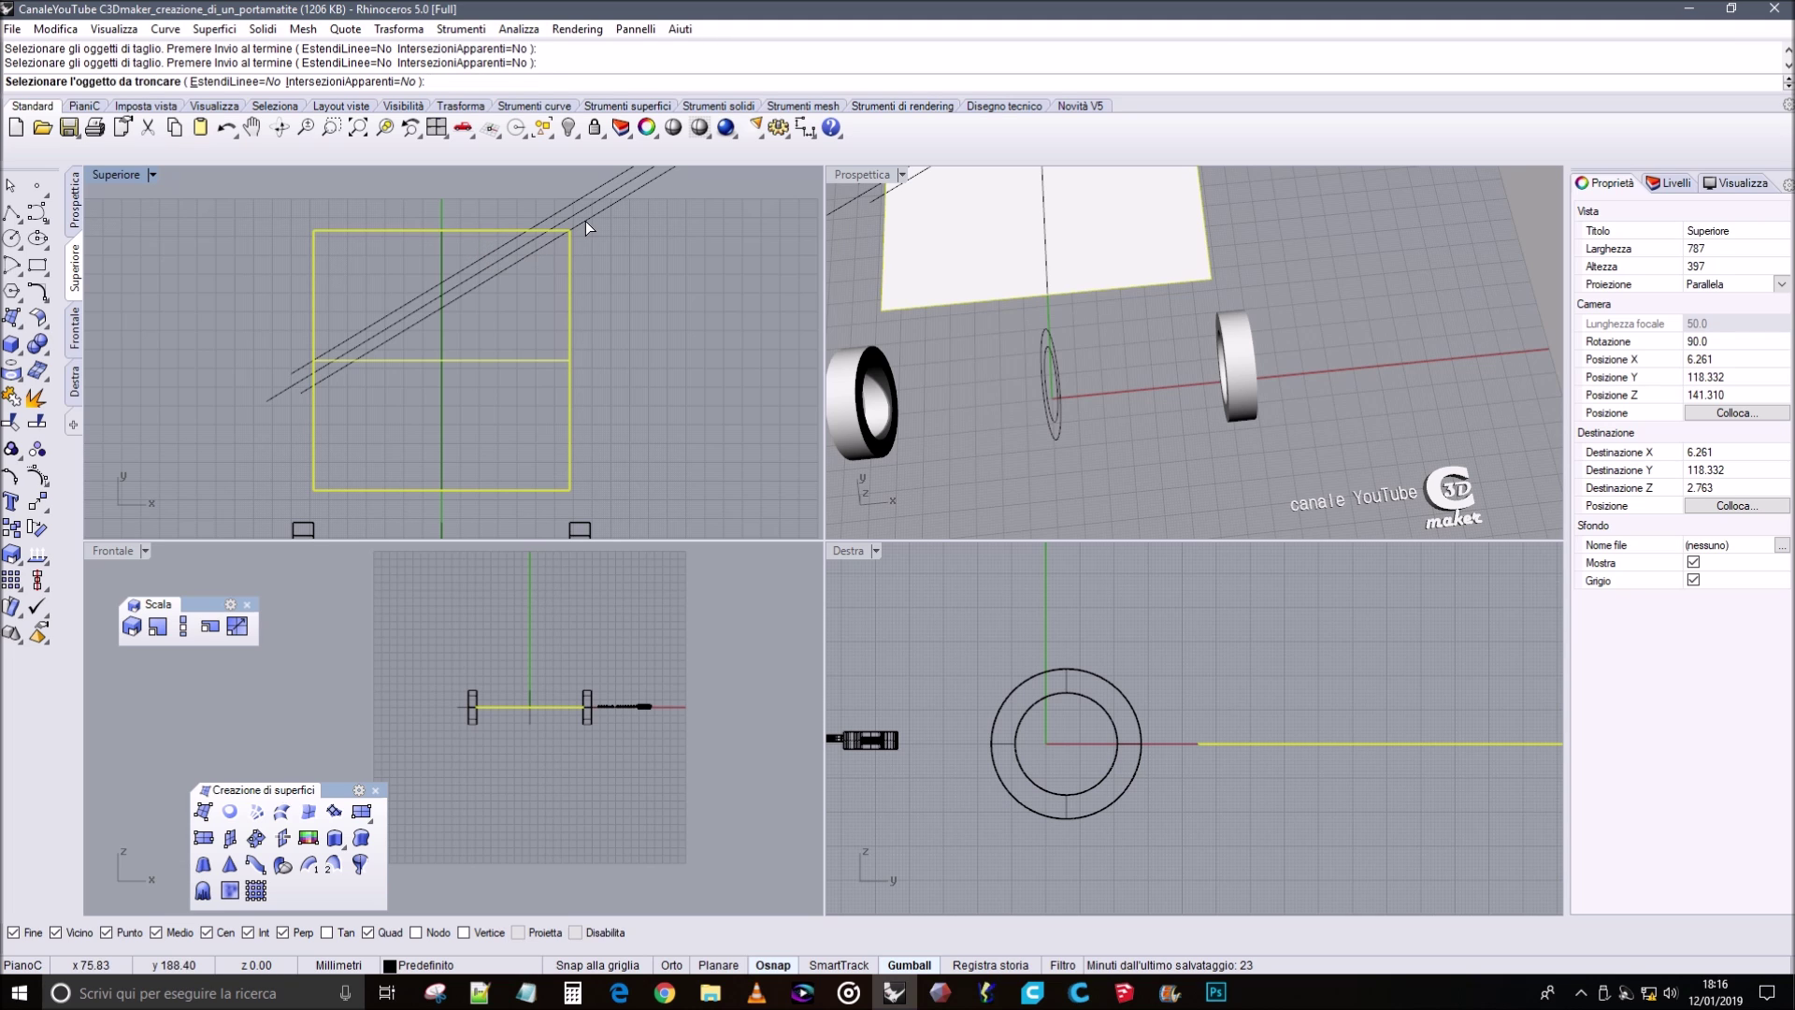
{"action": "left_click_drag", "start_coordinate": [561, 176], "coordinate": [560, 177]}
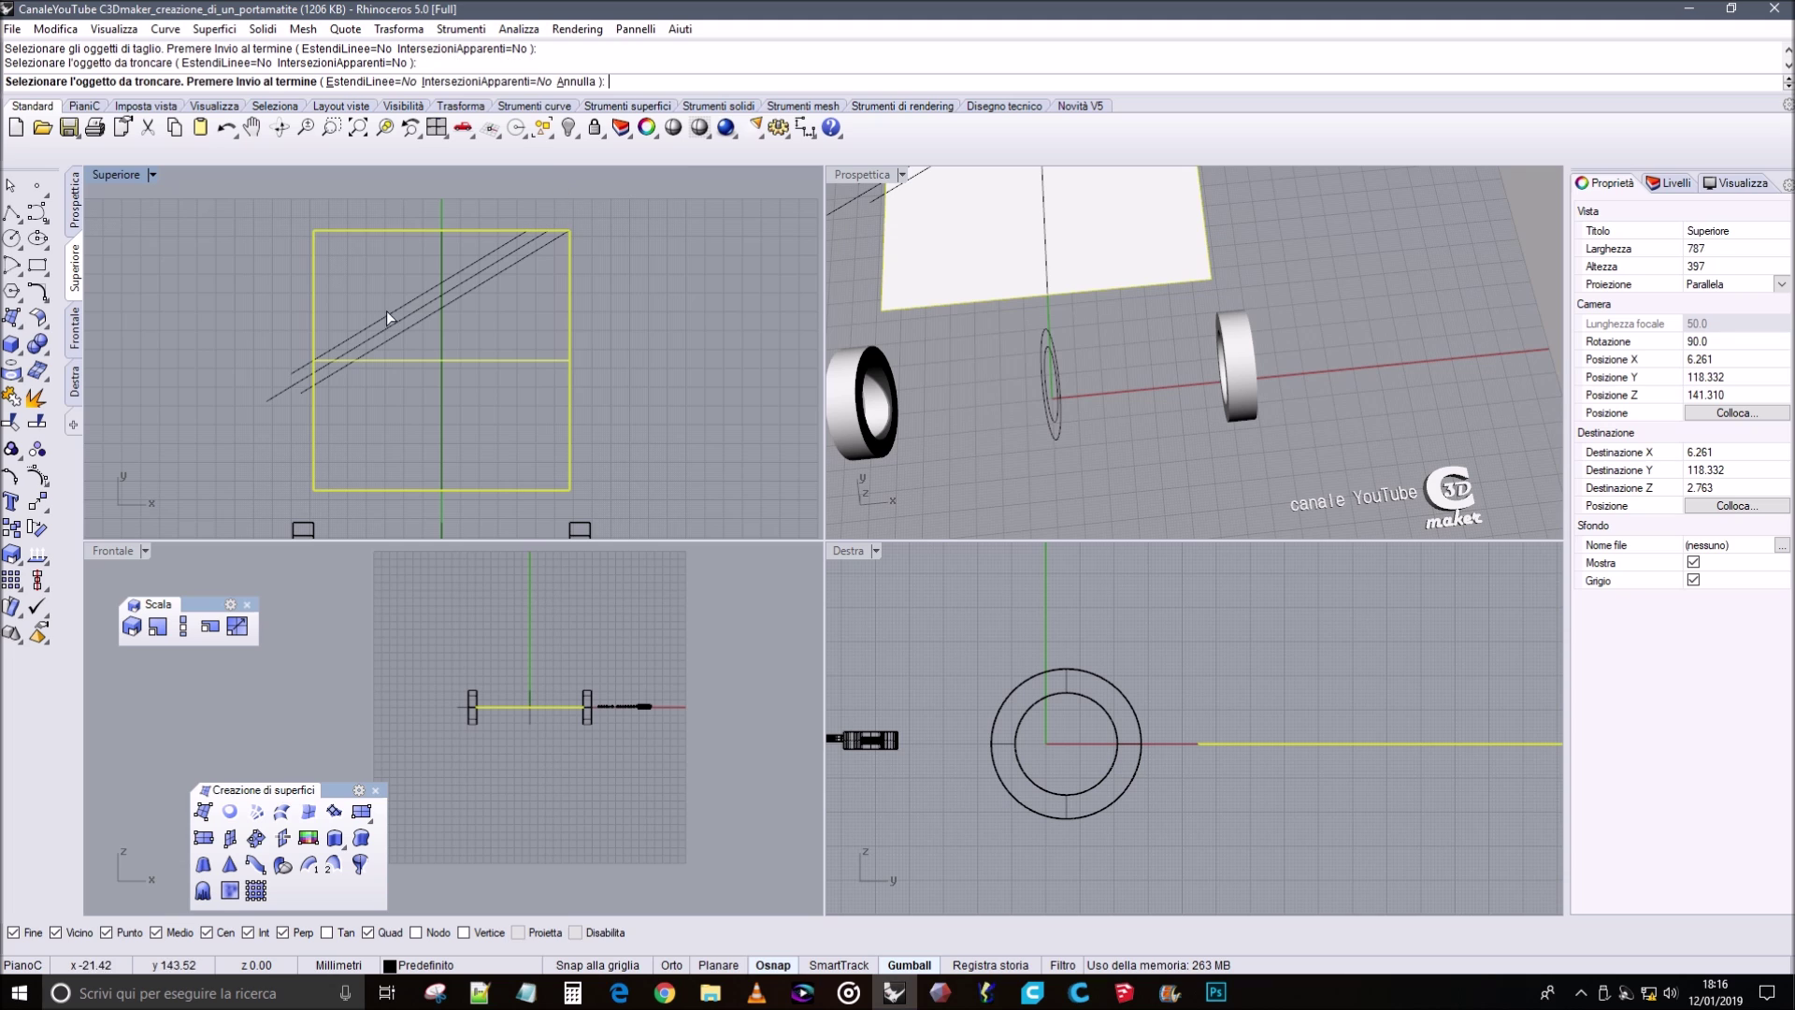
{"action": "left_click_drag", "start_coordinate": [281, 359], "coordinate": [306, 434]}
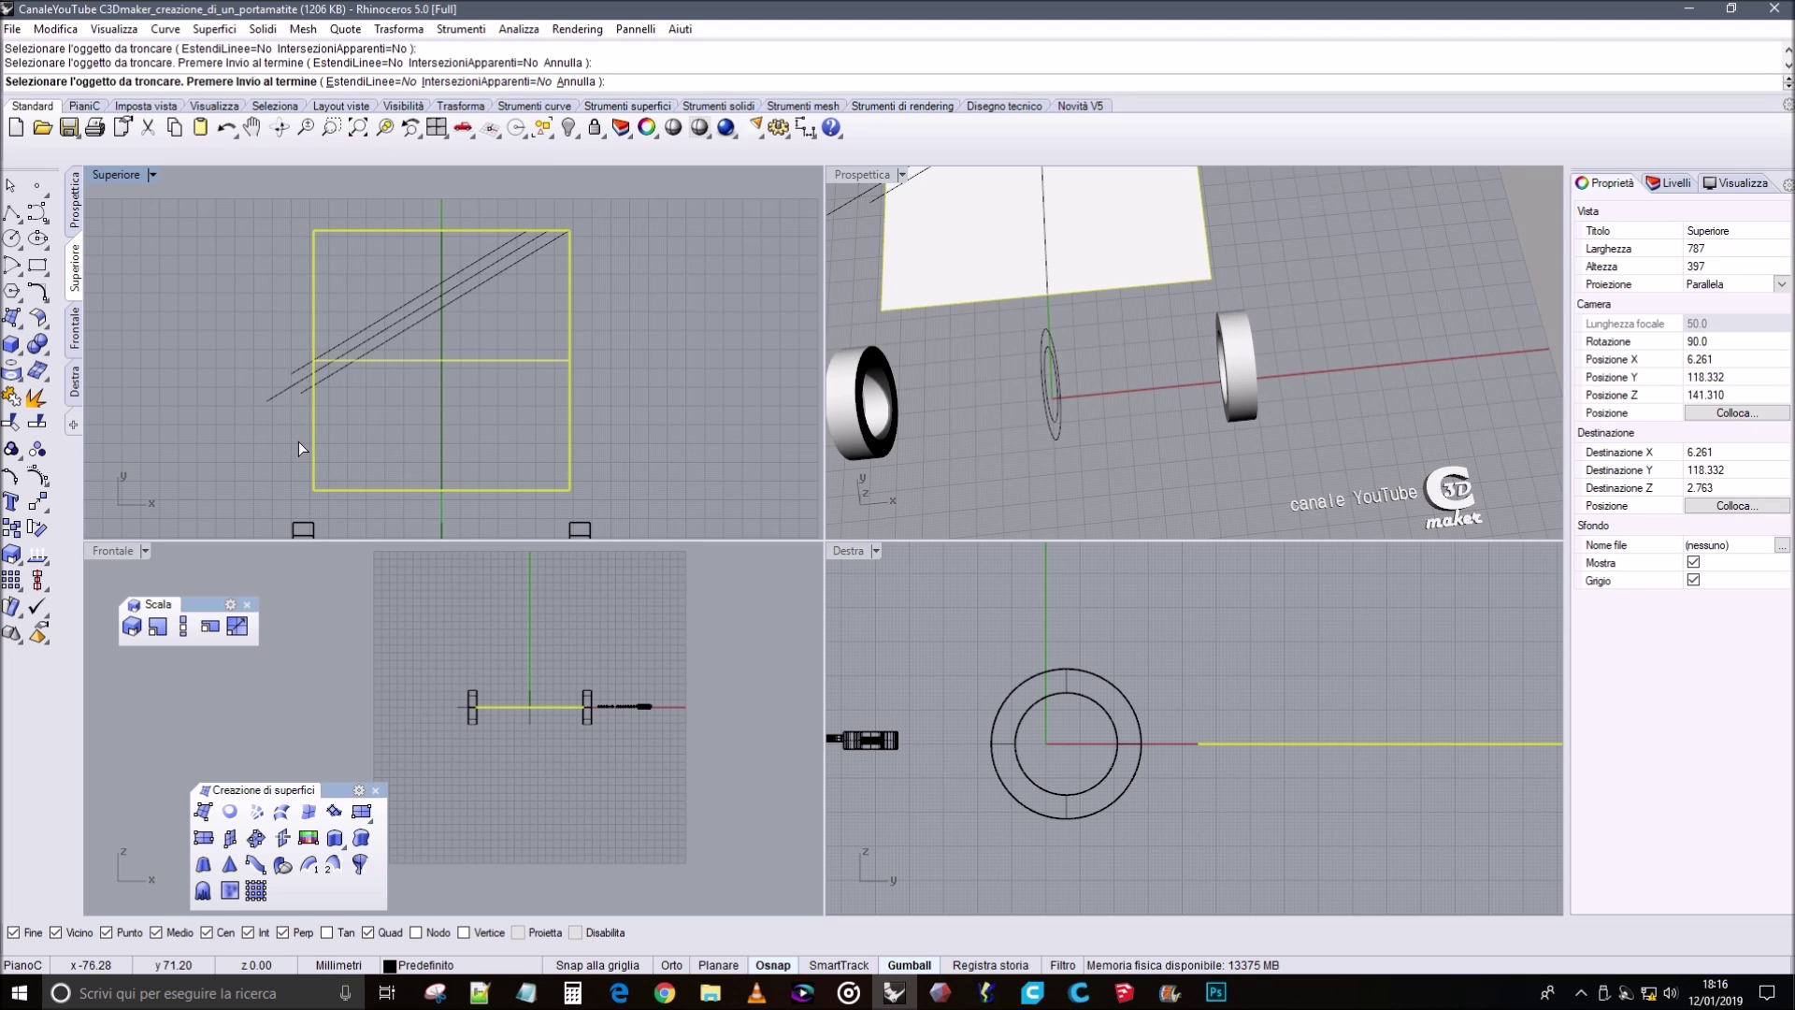
{"action": "left_click_drag", "start_coordinate": [262, 323], "coordinate": [261, 318]}
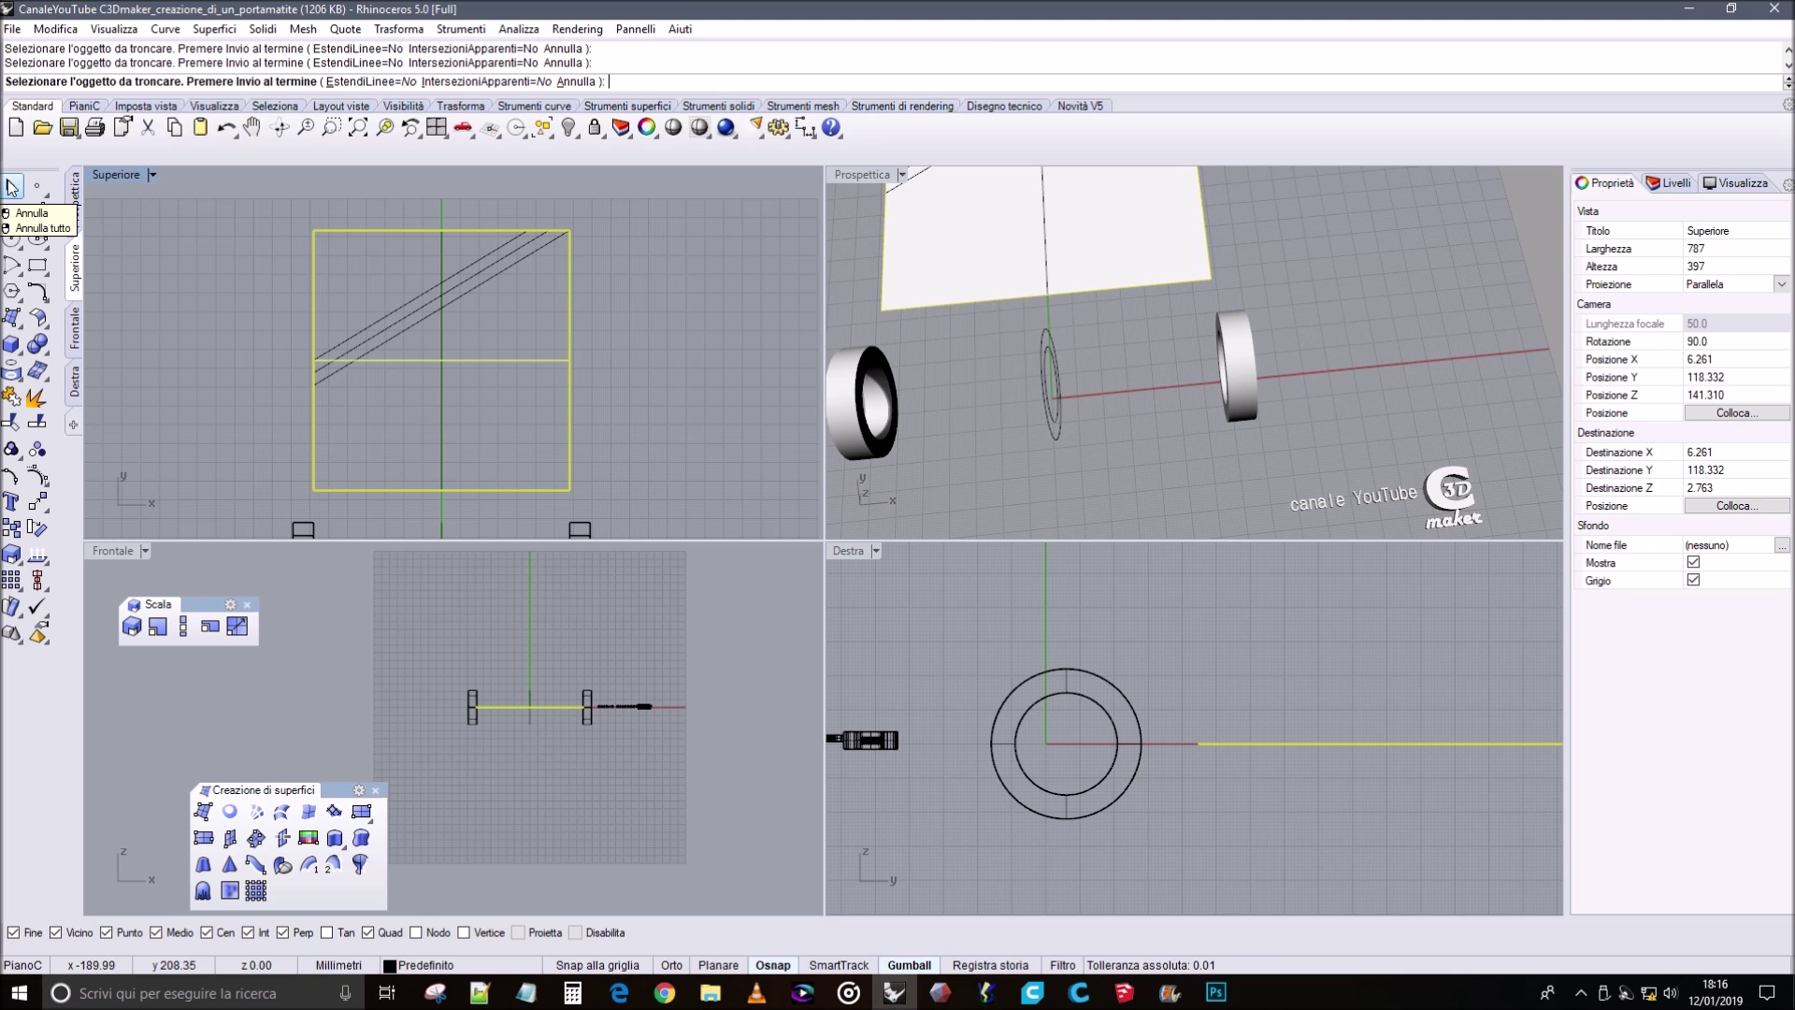
{"action": "key", "text": "Return"}
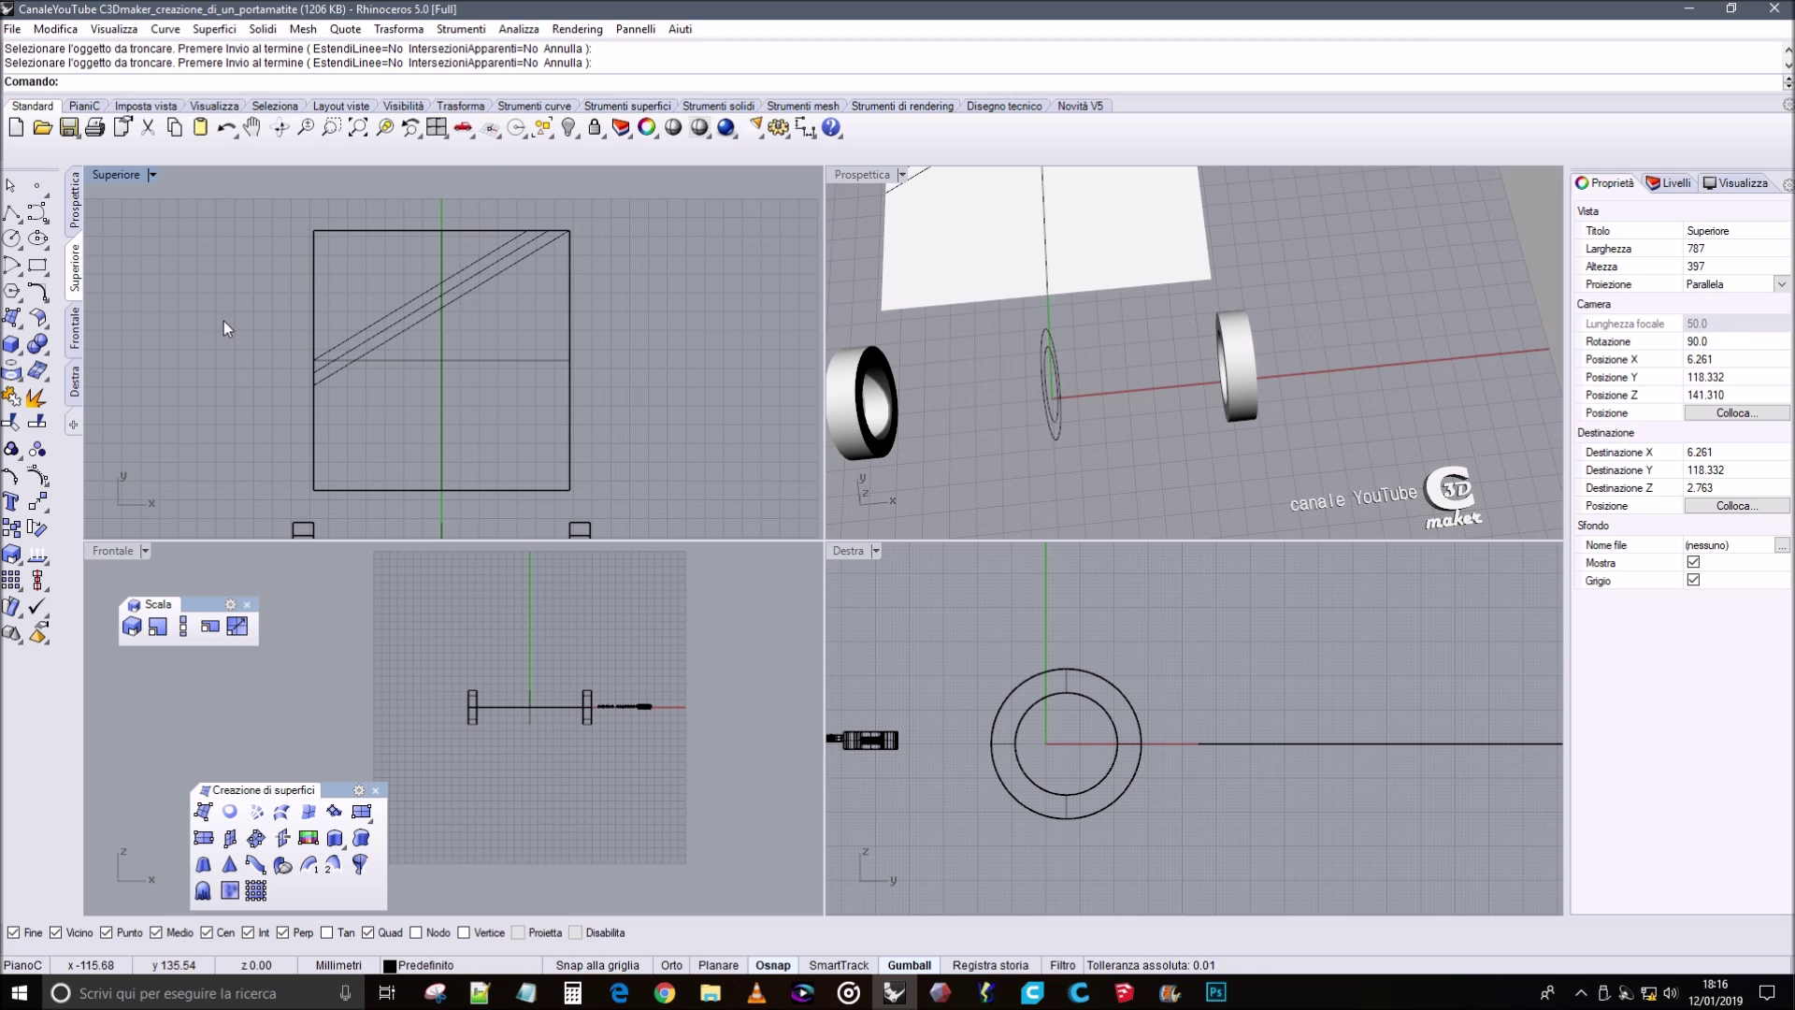
Trim away the short ends of the diagonal lines below the surface's horizontal centre line, using that line as the cutting object.
{"action": "scroll", "coordinate": [222, 322], "scroll_direction": "up", "scroll_amount": 6}
{"action": "scroll", "coordinate": [261, 296], "scroll_direction": "down", "scroll_amount": 12}
{"action": "right_click_drag", "start_coordinate": [519, 258], "coordinate": [552, 259]}
{"action": "scroll", "coordinate": [385, 350], "scroll_direction": "up", "scroll_amount": 4}
{"action": "right_click_drag", "start_coordinate": [389, 312], "coordinate": [393, 312]}
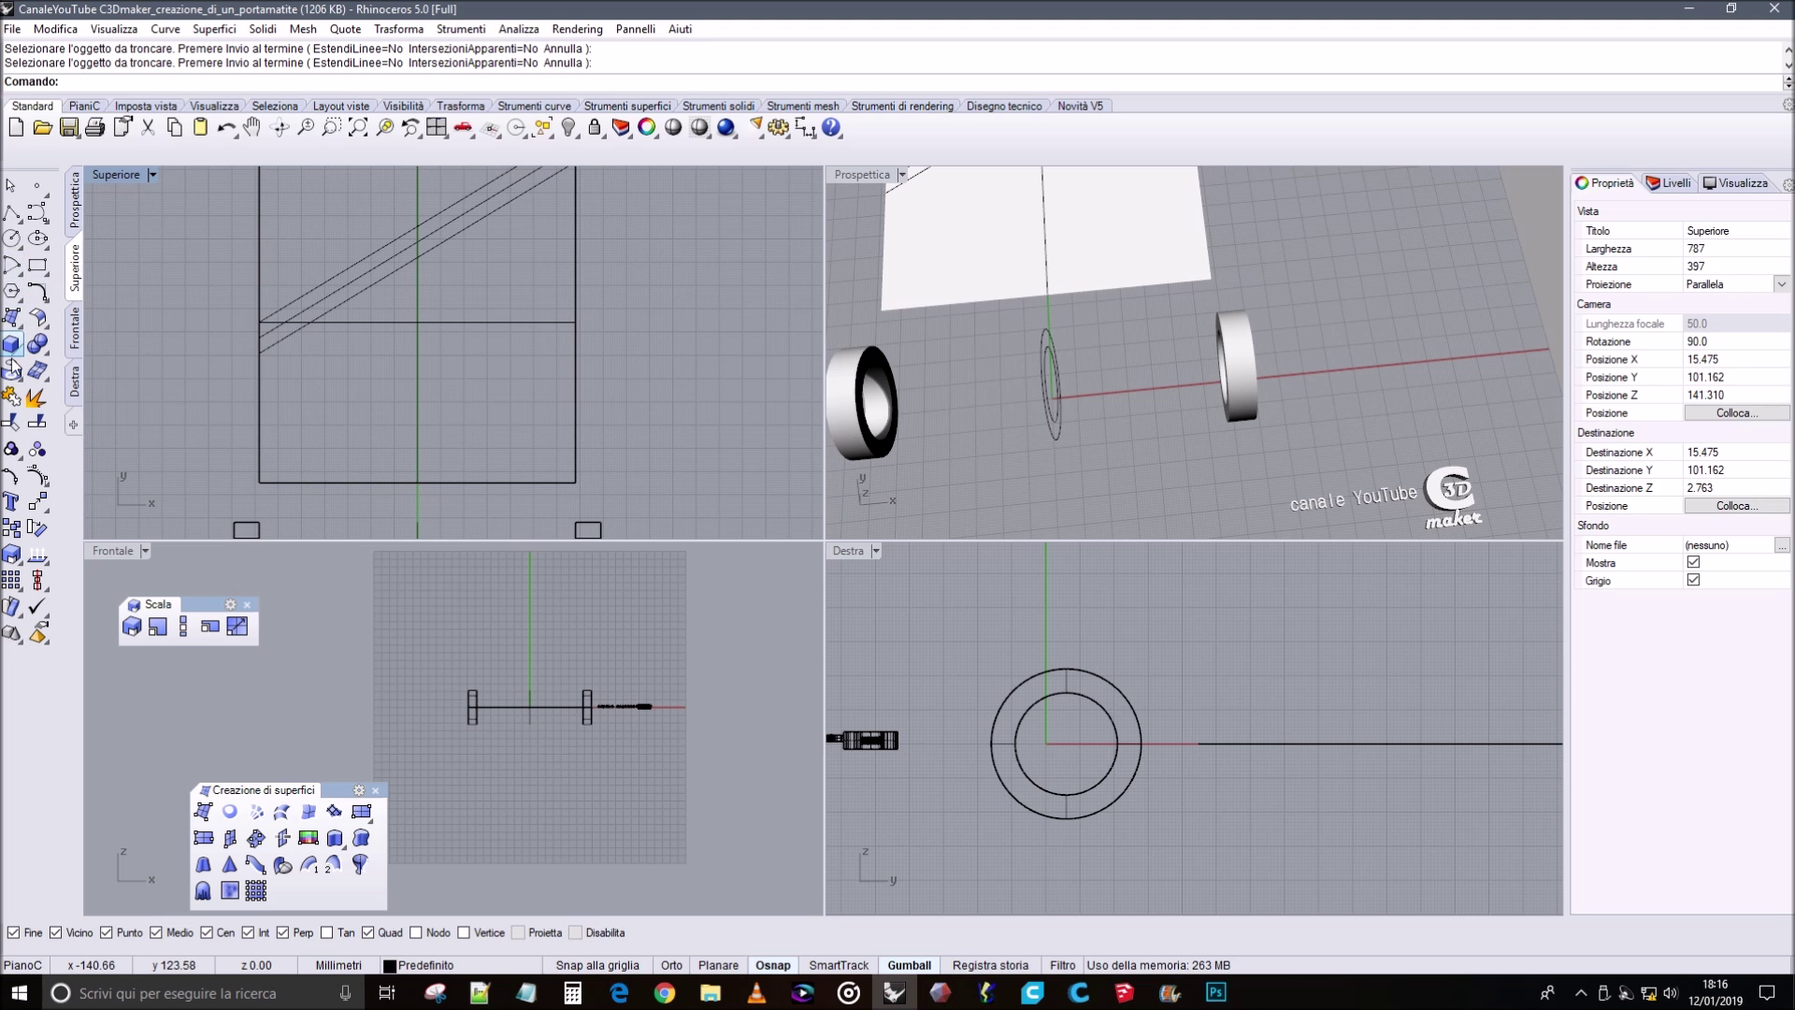
{"action": "left_click", "coordinate": [12, 422]}
{"action": "left_click", "coordinate": [359, 323]}
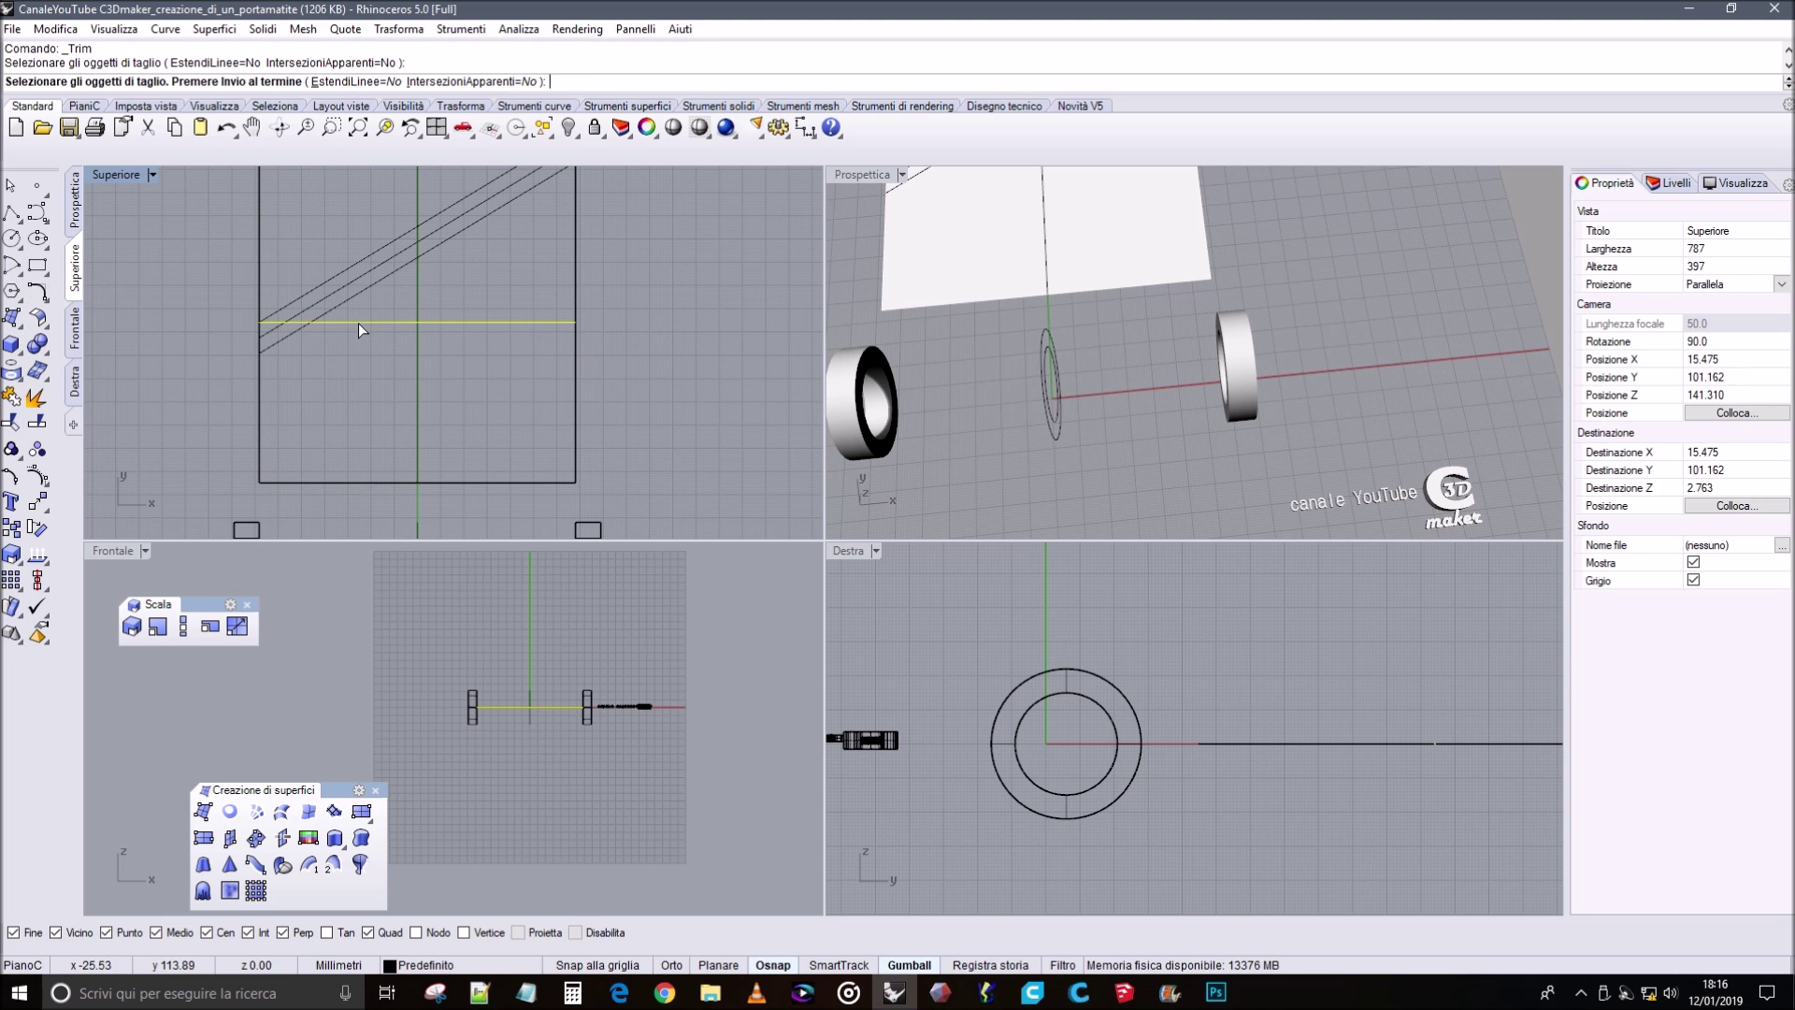
{"action": "key", "text": "Return"}
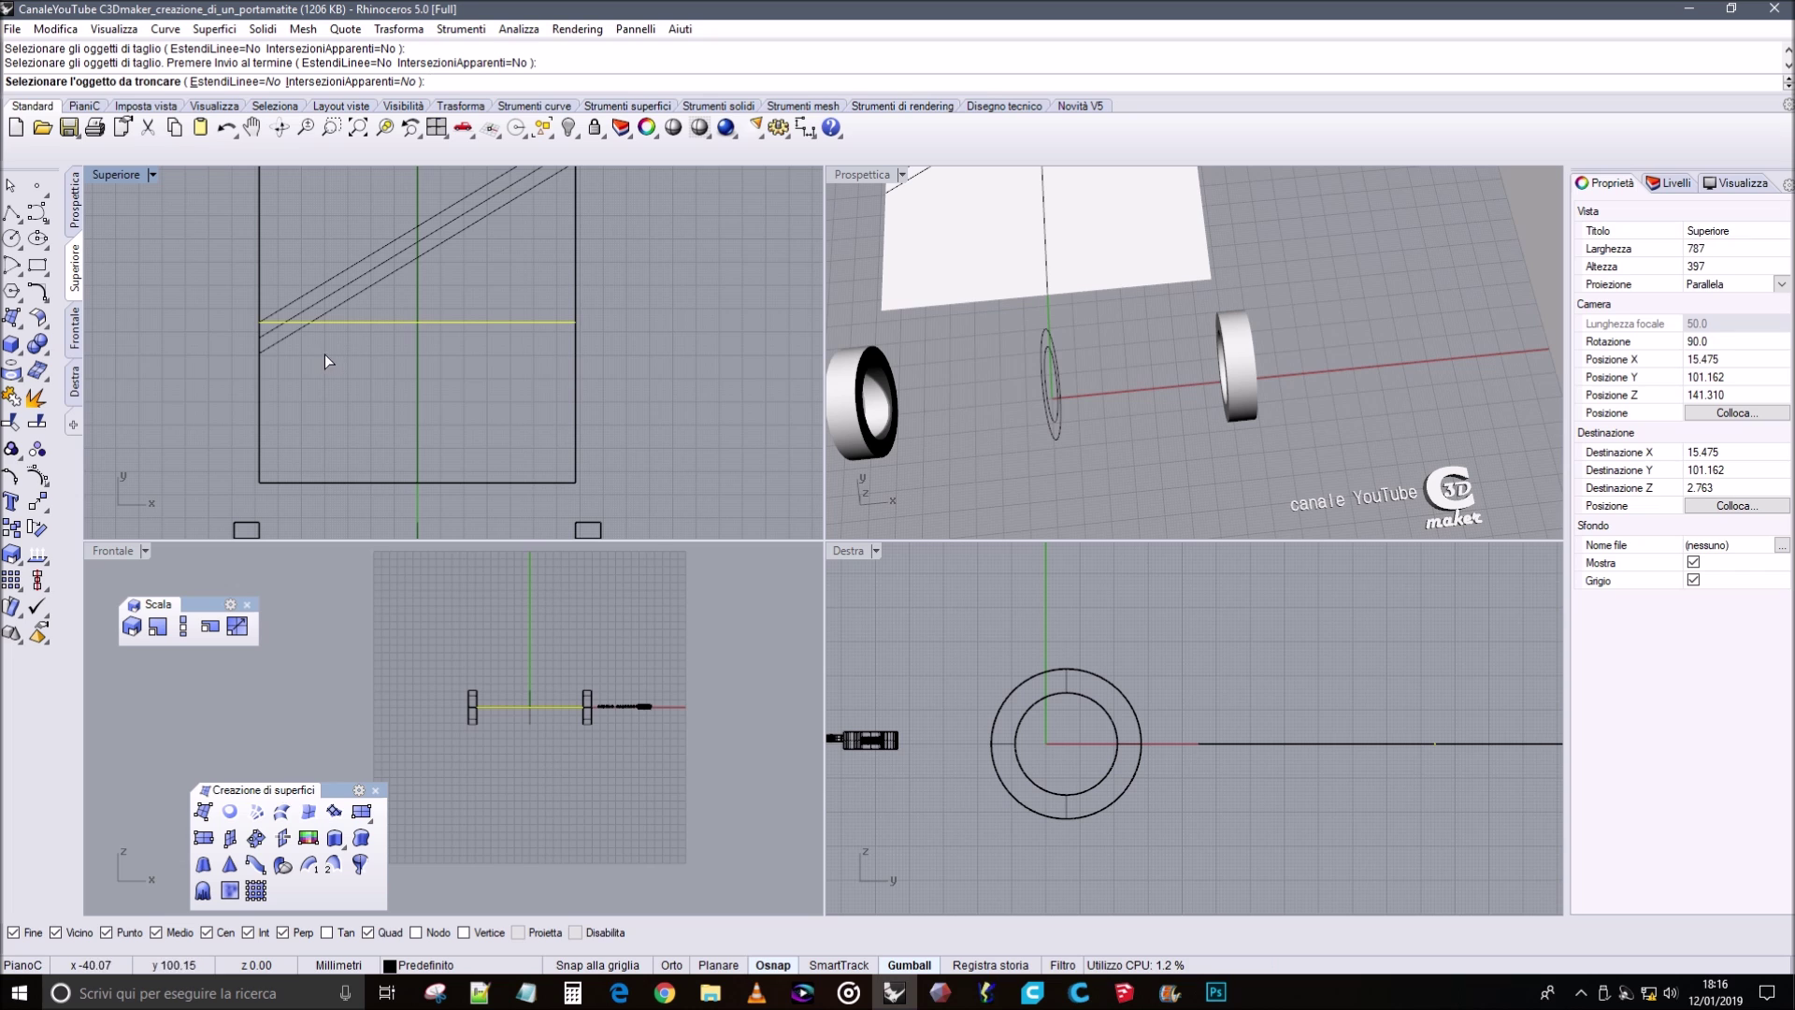
{"action": "scroll", "coordinate": [326, 355], "scroll_direction": "up", "scroll_amount": 3}
{"action": "left_click_drag", "start_coordinate": [228, 300], "coordinate": [227, 301]}
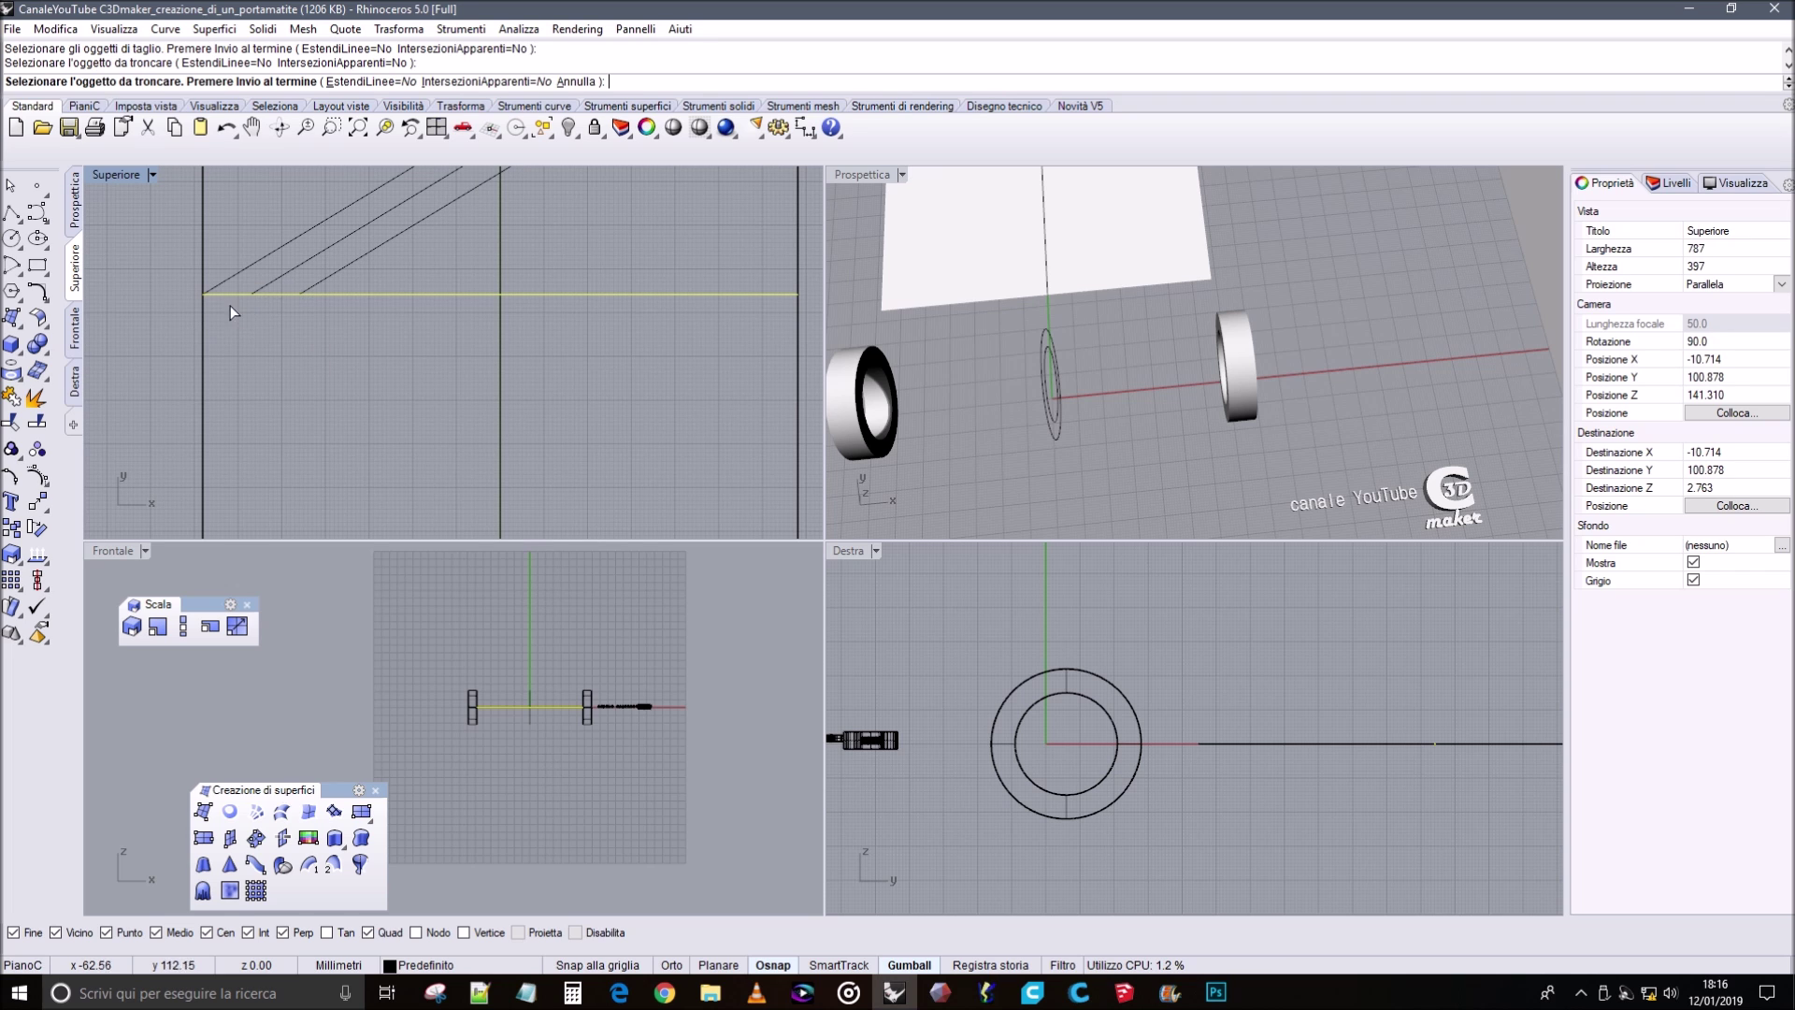
{"action": "key", "text": "Return"}
{"action": "scroll", "coordinate": [413, 312], "scroll_direction": "down", "scroll_amount": 5}
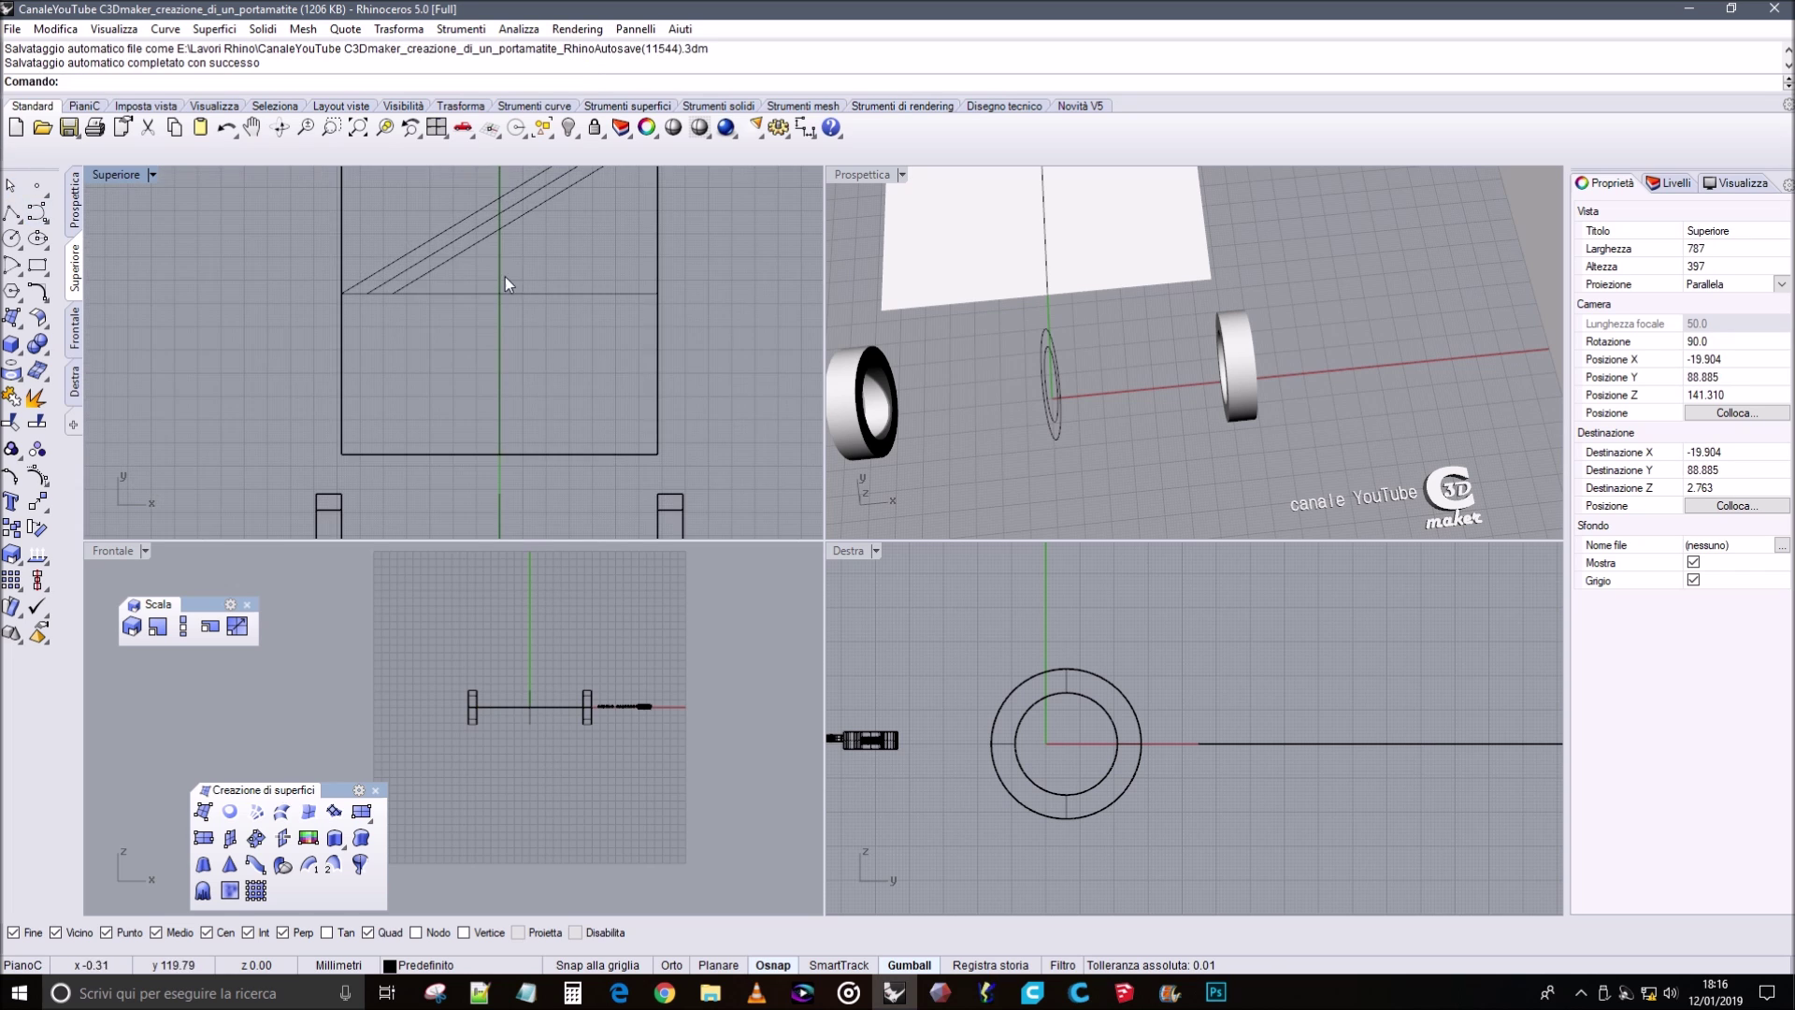
Mirror a copy of the three diagonal lines across the surface's horizontal centre line and clear the selection.
{"action": "right_click_drag", "start_coordinate": [378, 433], "coordinate": [384, 364]}
{"action": "left_click_drag", "start_coordinate": [437, 271], "coordinate": [390, 224]}
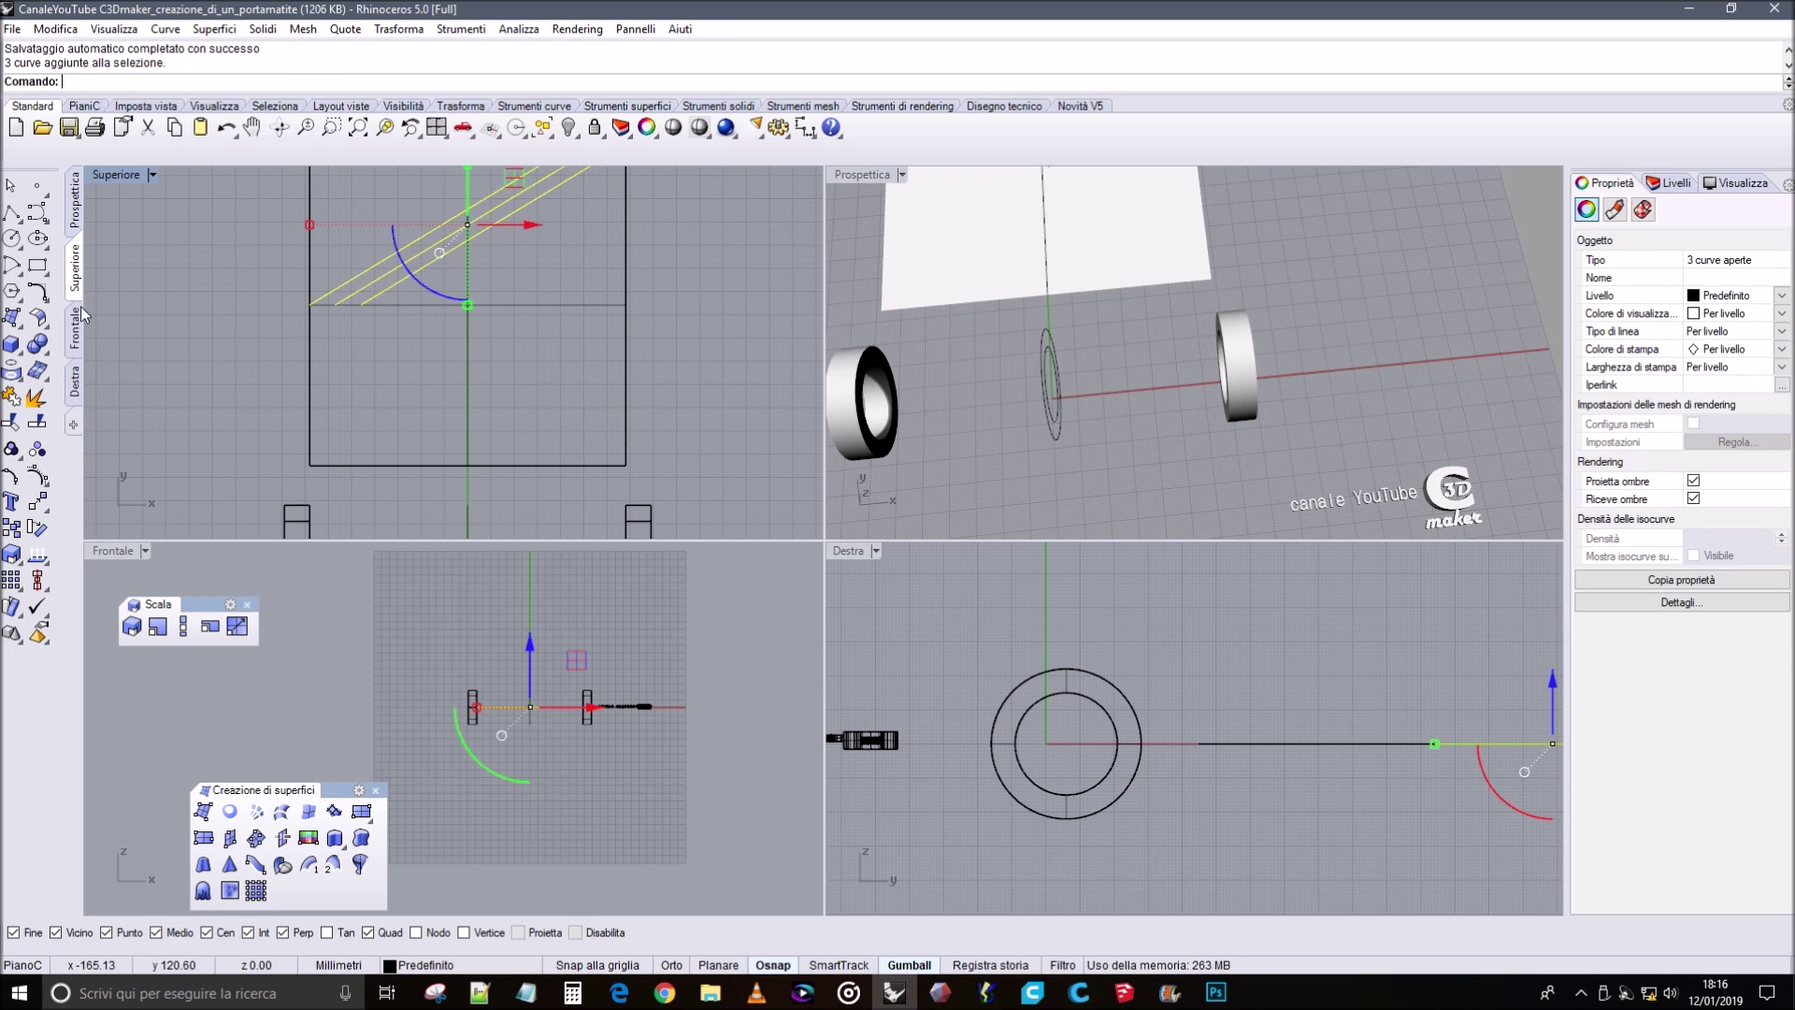
{"action": "left_click", "coordinate": [49, 512]}
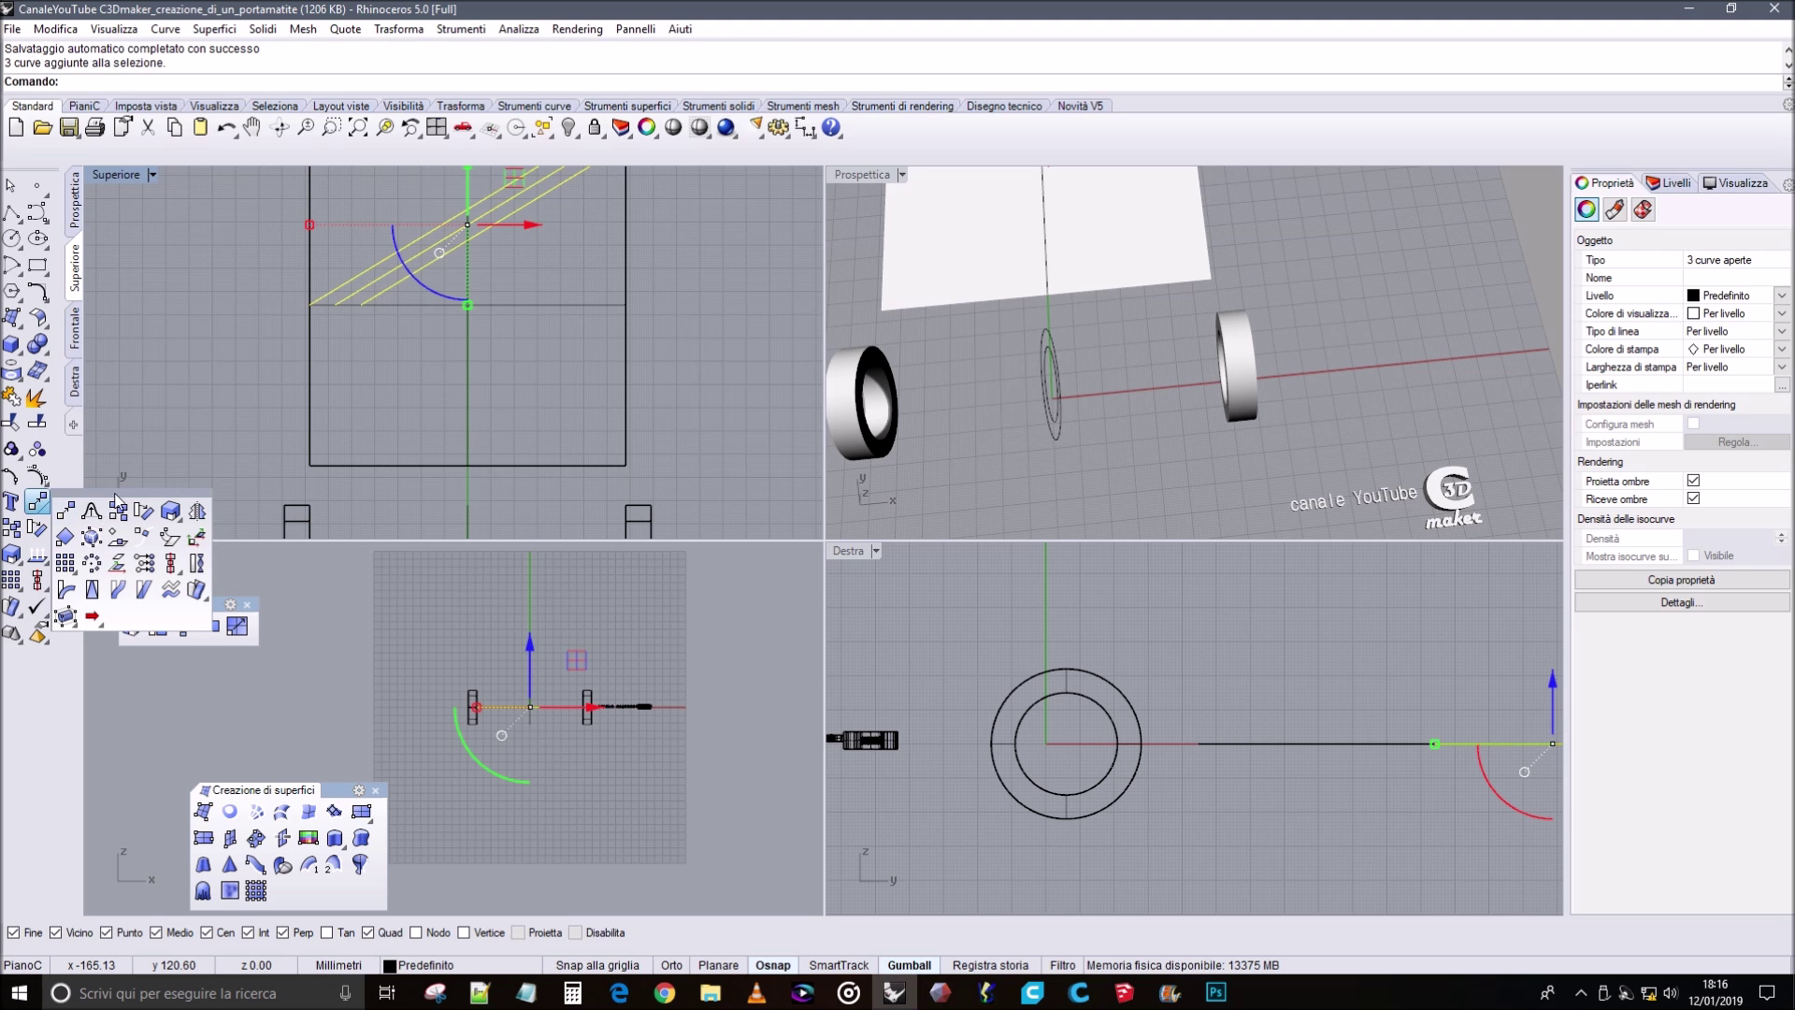
{"action": "left_click_drag", "start_coordinate": [139, 499], "coordinate": [160, 679]}
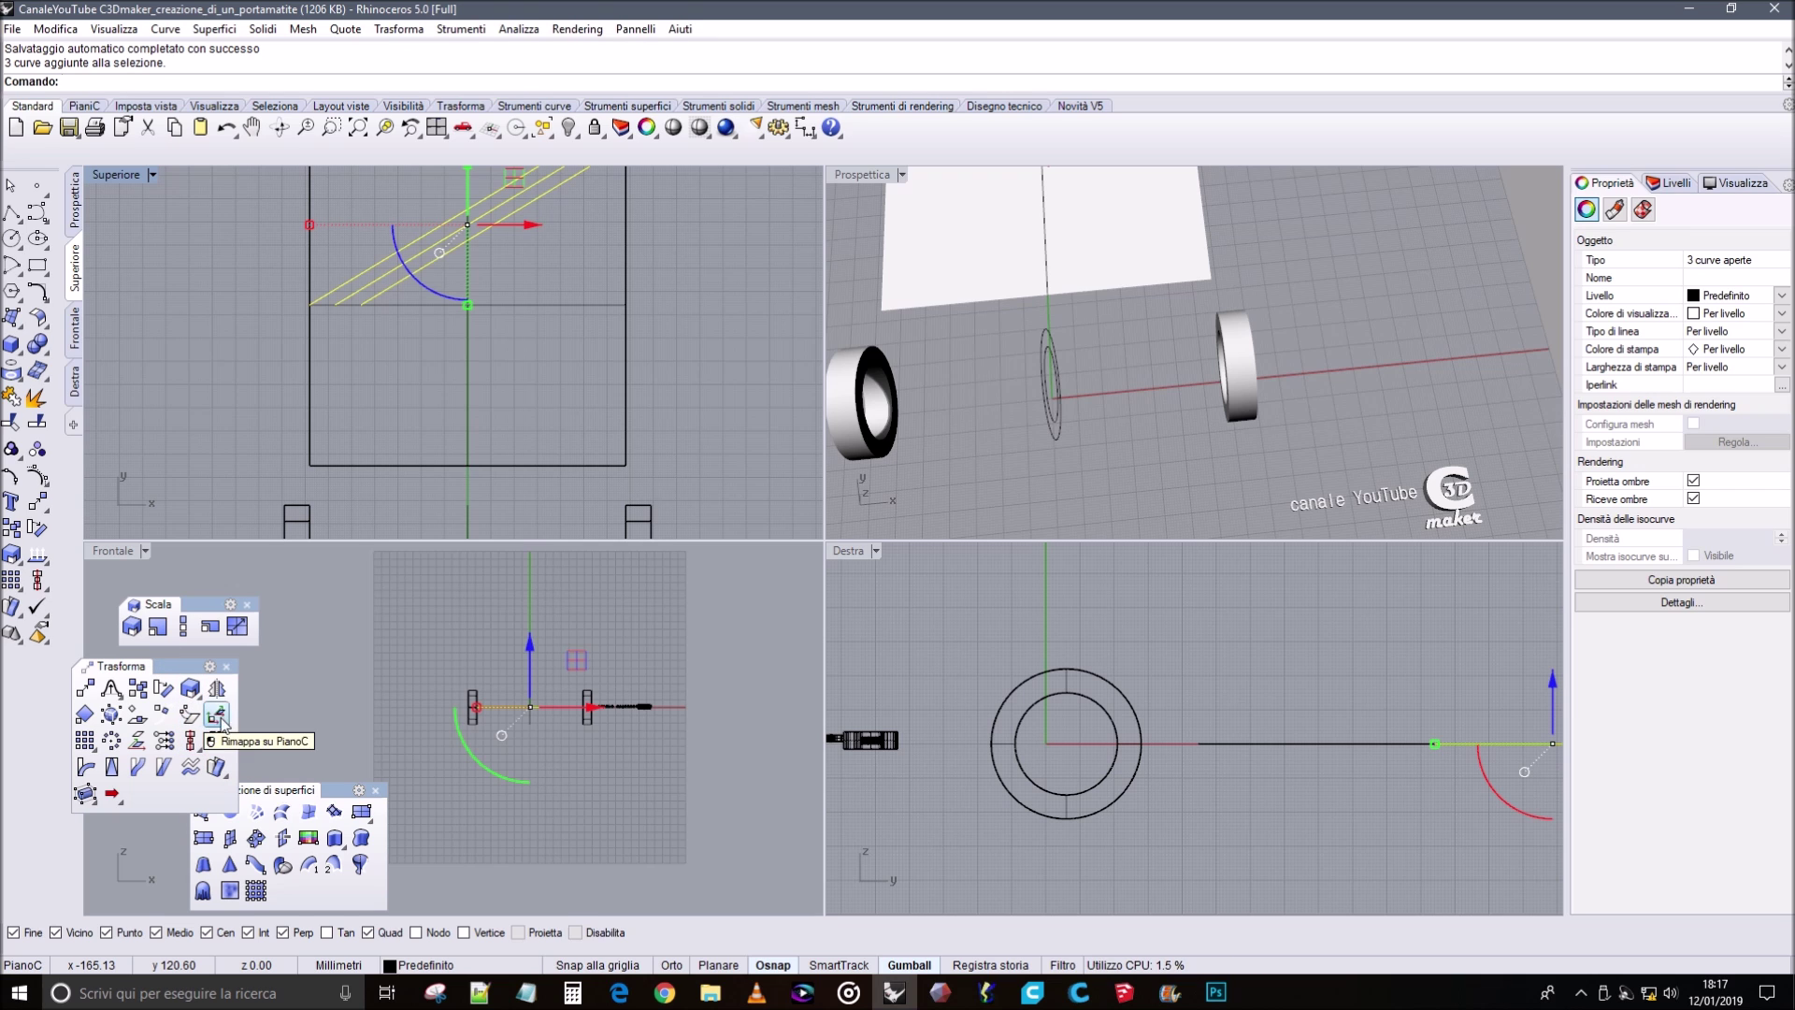
{"action": "left_click", "coordinate": [192, 740]}
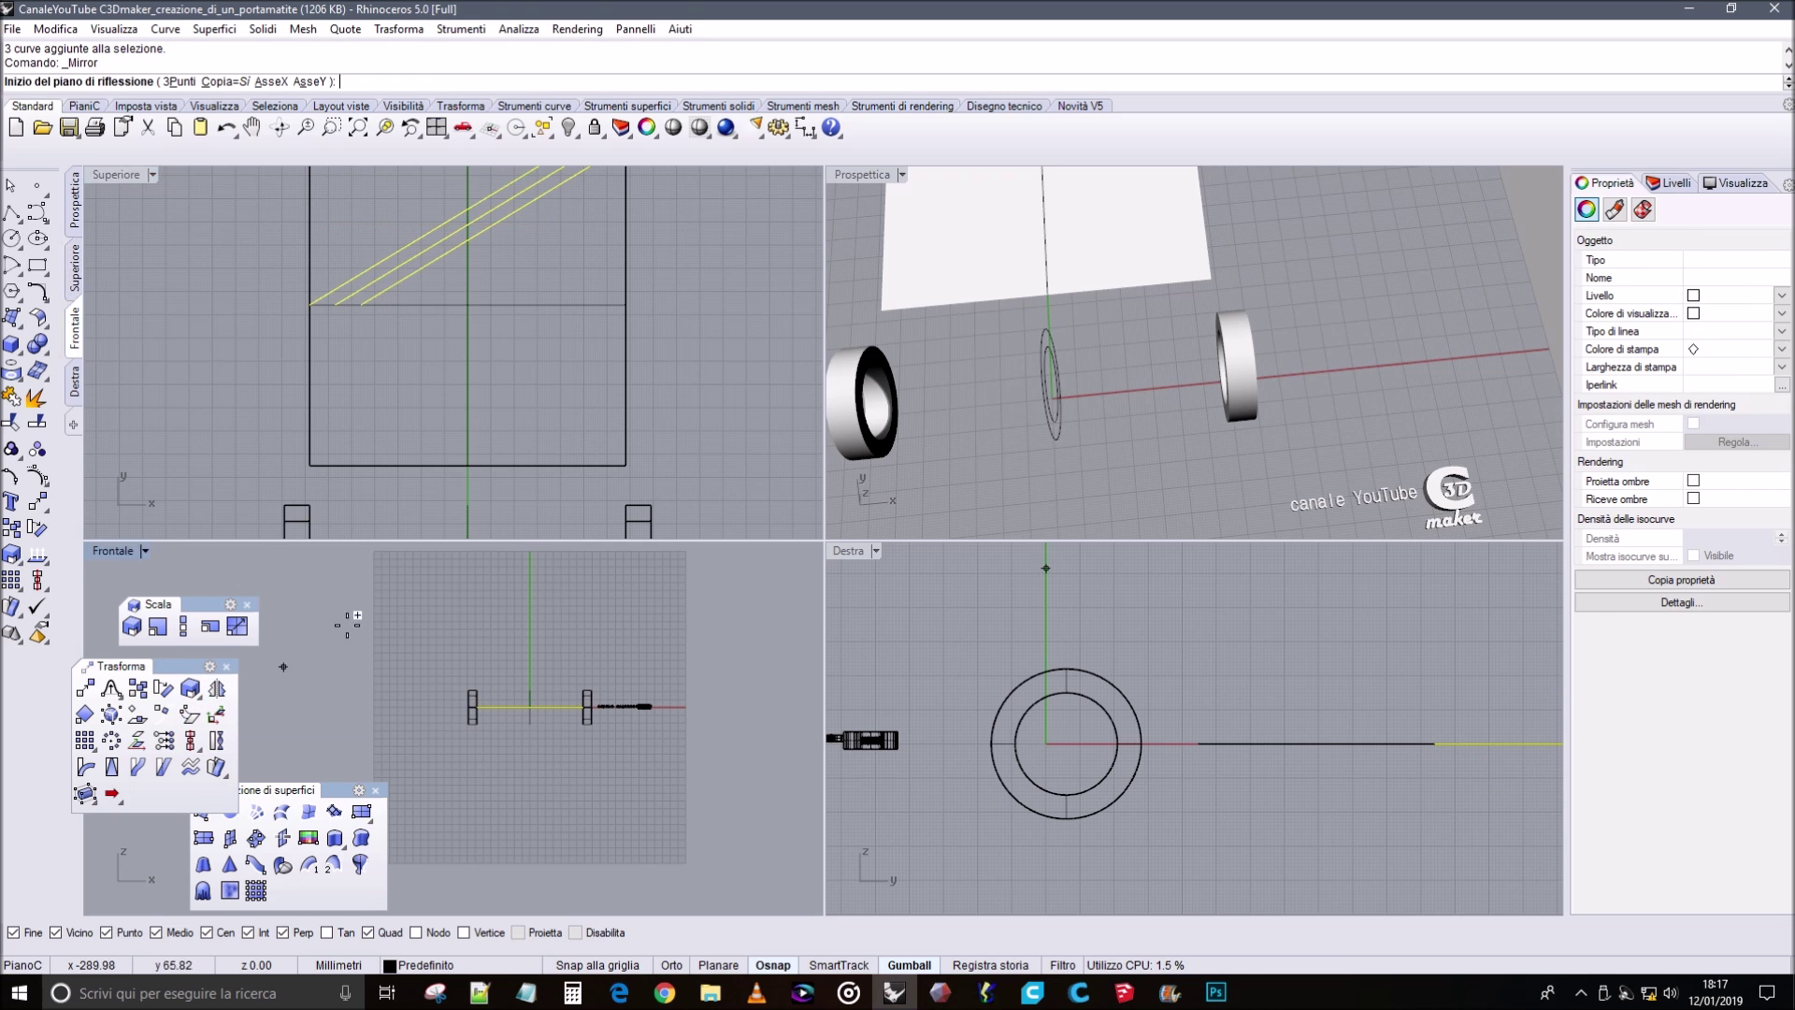
{"action": "left_click", "coordinate": [309, 305]}
{"action": "left_click", "coordinate": [412, 306]}
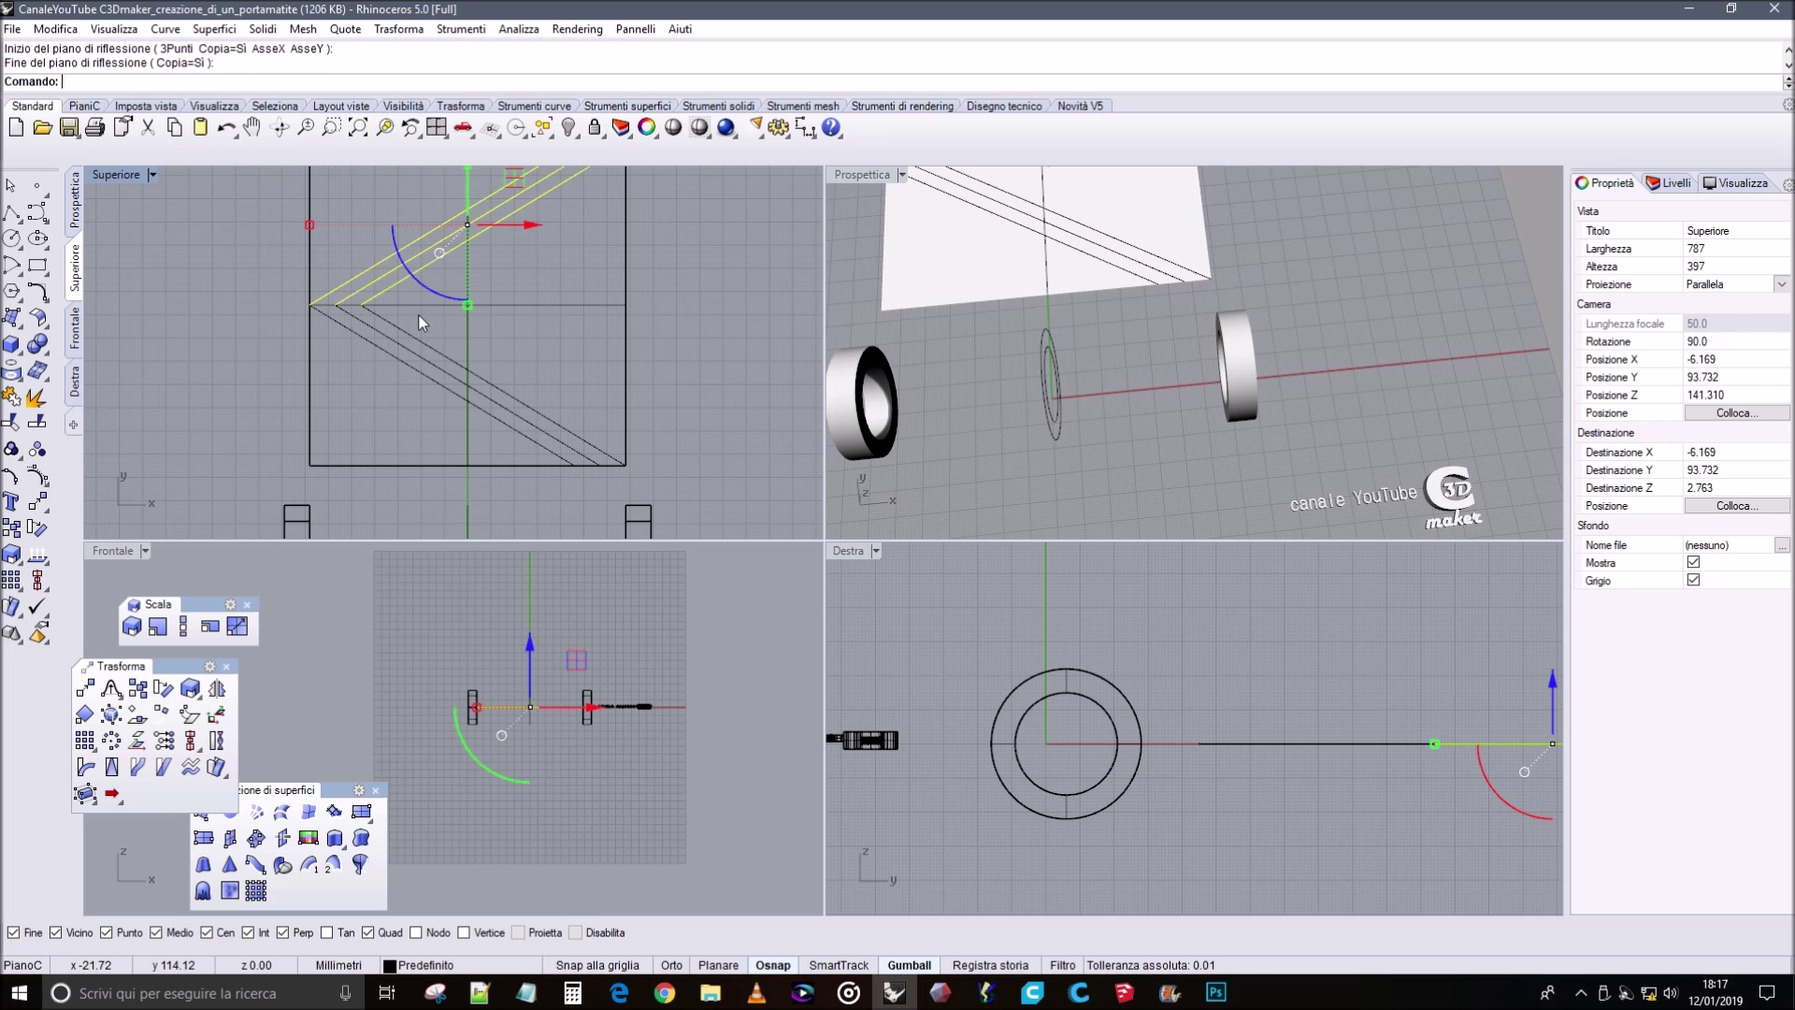
{"action": "right_click", "coordinate": [250, 299]}
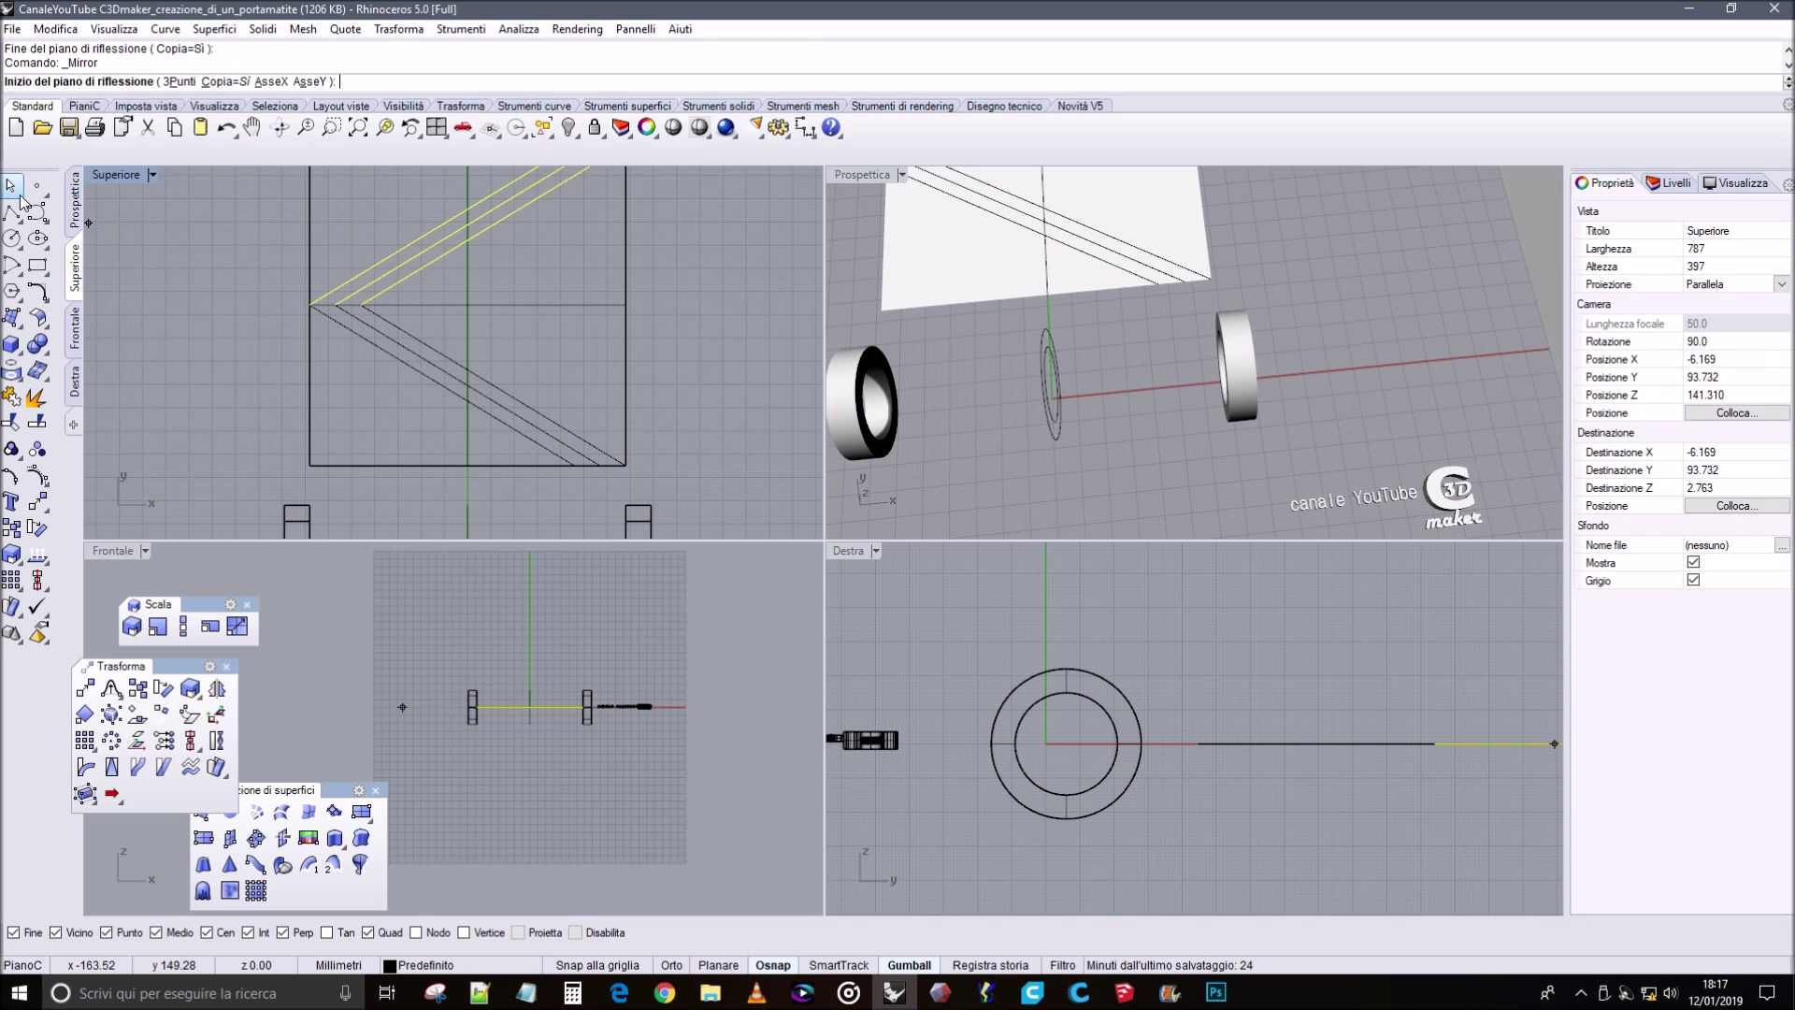
{"action": "key", "text": "Escape"}
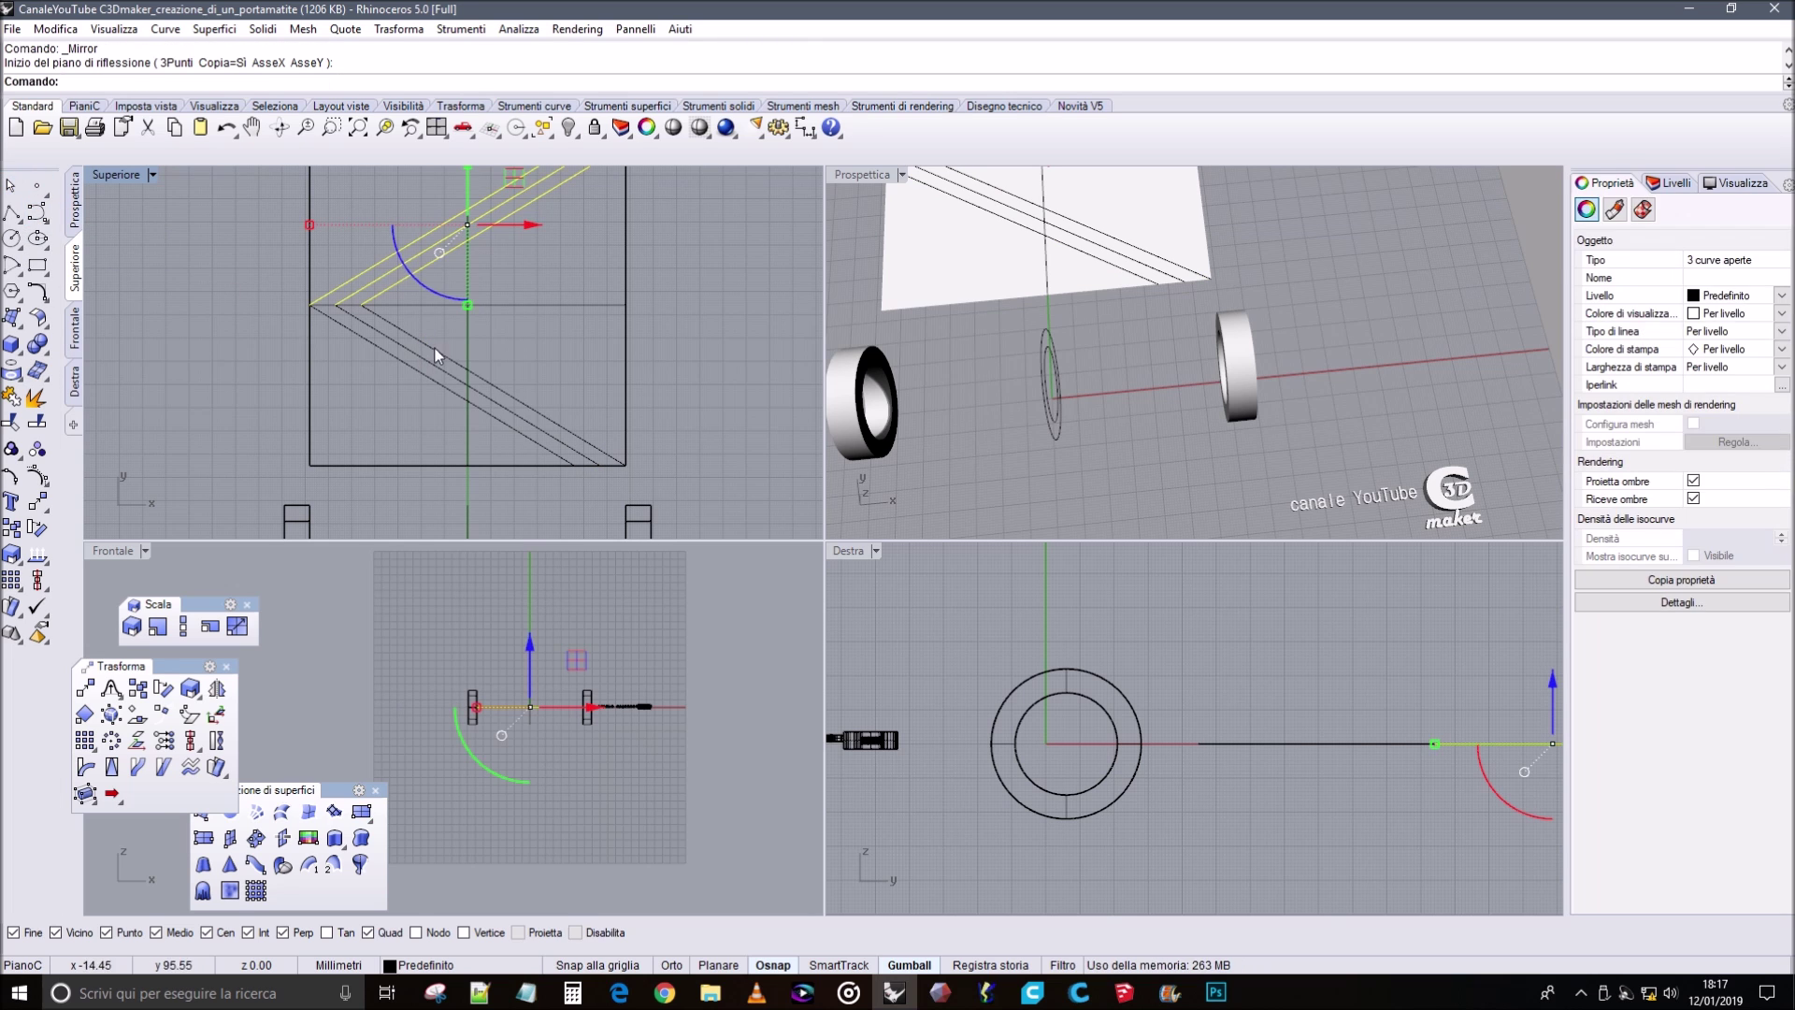
{"action": "key", "text": "Escape"}
Fillet the outermost pair of mirrored lines where they meet at the left edge, with radius 1 and joining and trimming on.
{"action": "scroll", "coordinate": [656, 406], "scroll_direction": "up", "scroll_amount": 3}
{"action": "right_click_drag", "start_coordinate": [639, 417], "coordinate": [720, 392]}
{"action": "right_click_drag", "start_coordinate": [380, 252], "coordinate": [555, 352]}
{"action": "scroll", "coordinate": [345, 292], "scroll_direction": "up", "scroll_amount": 3}
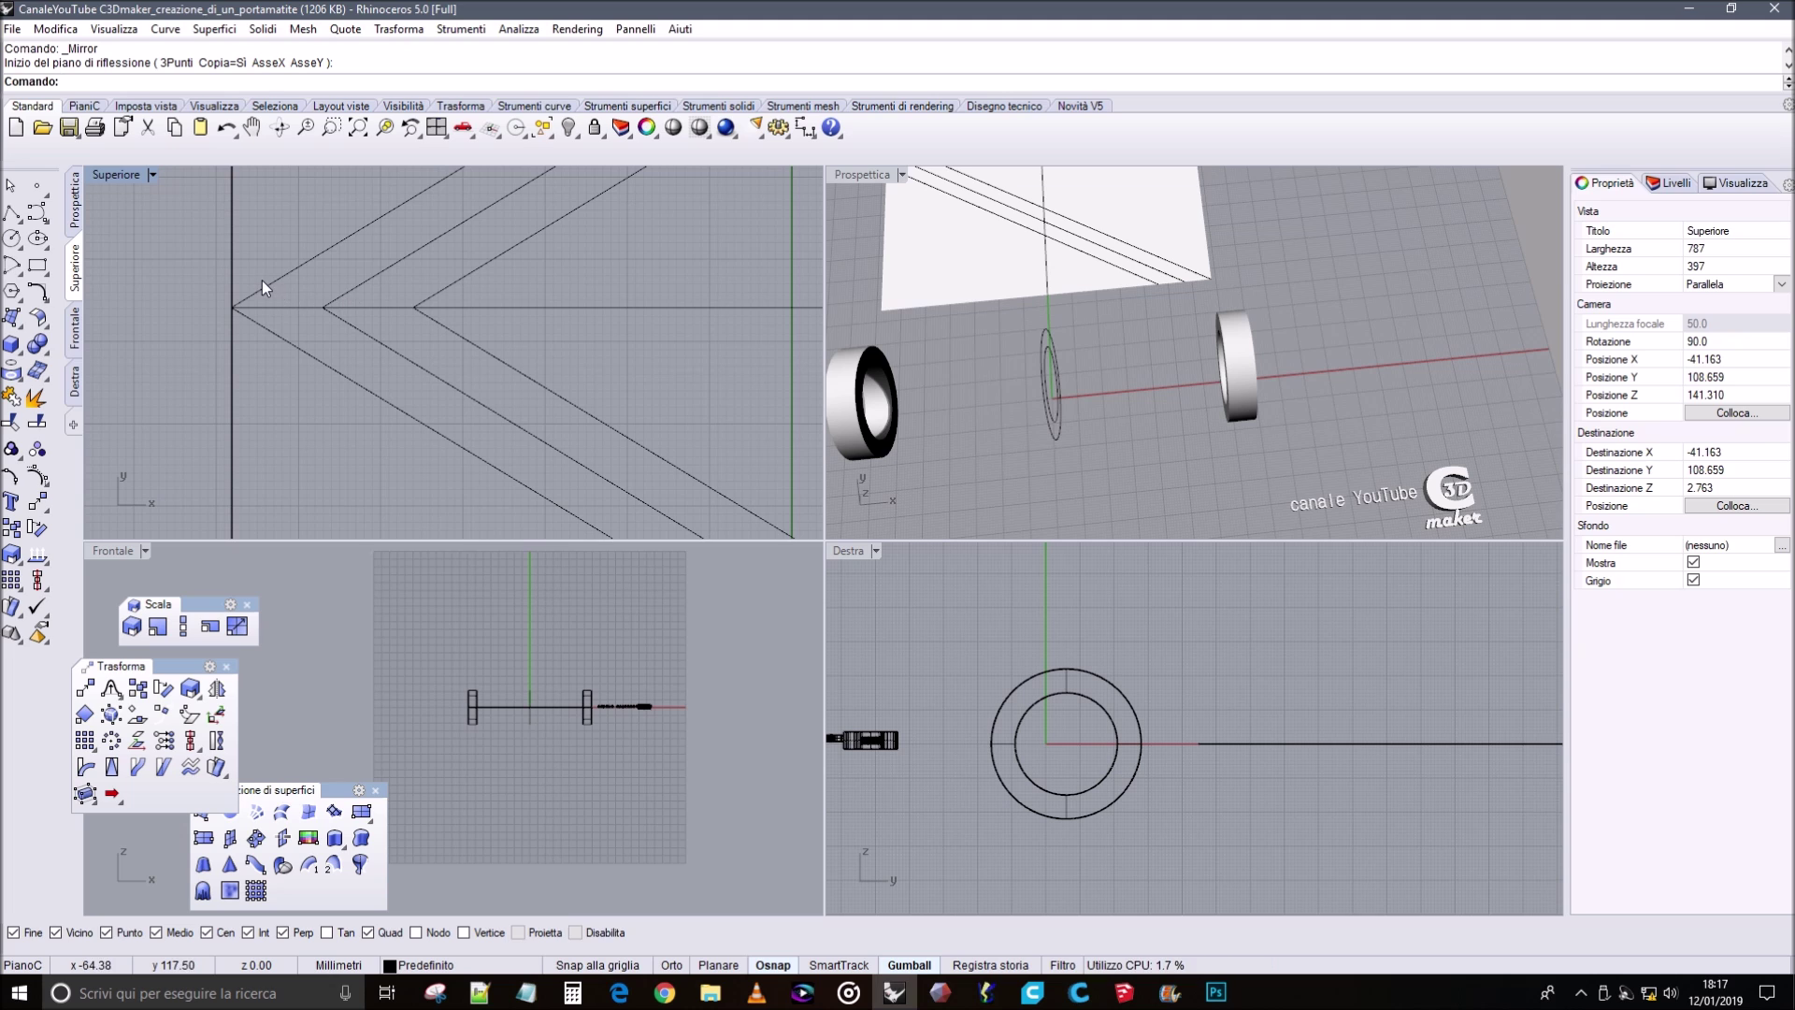
{"action": "left_click", "coordinate": [38, 316]}
{"action": "left_click", "coordinate": [279, 277]}
{"action": "left_click", "coordinate": [284, 338]}
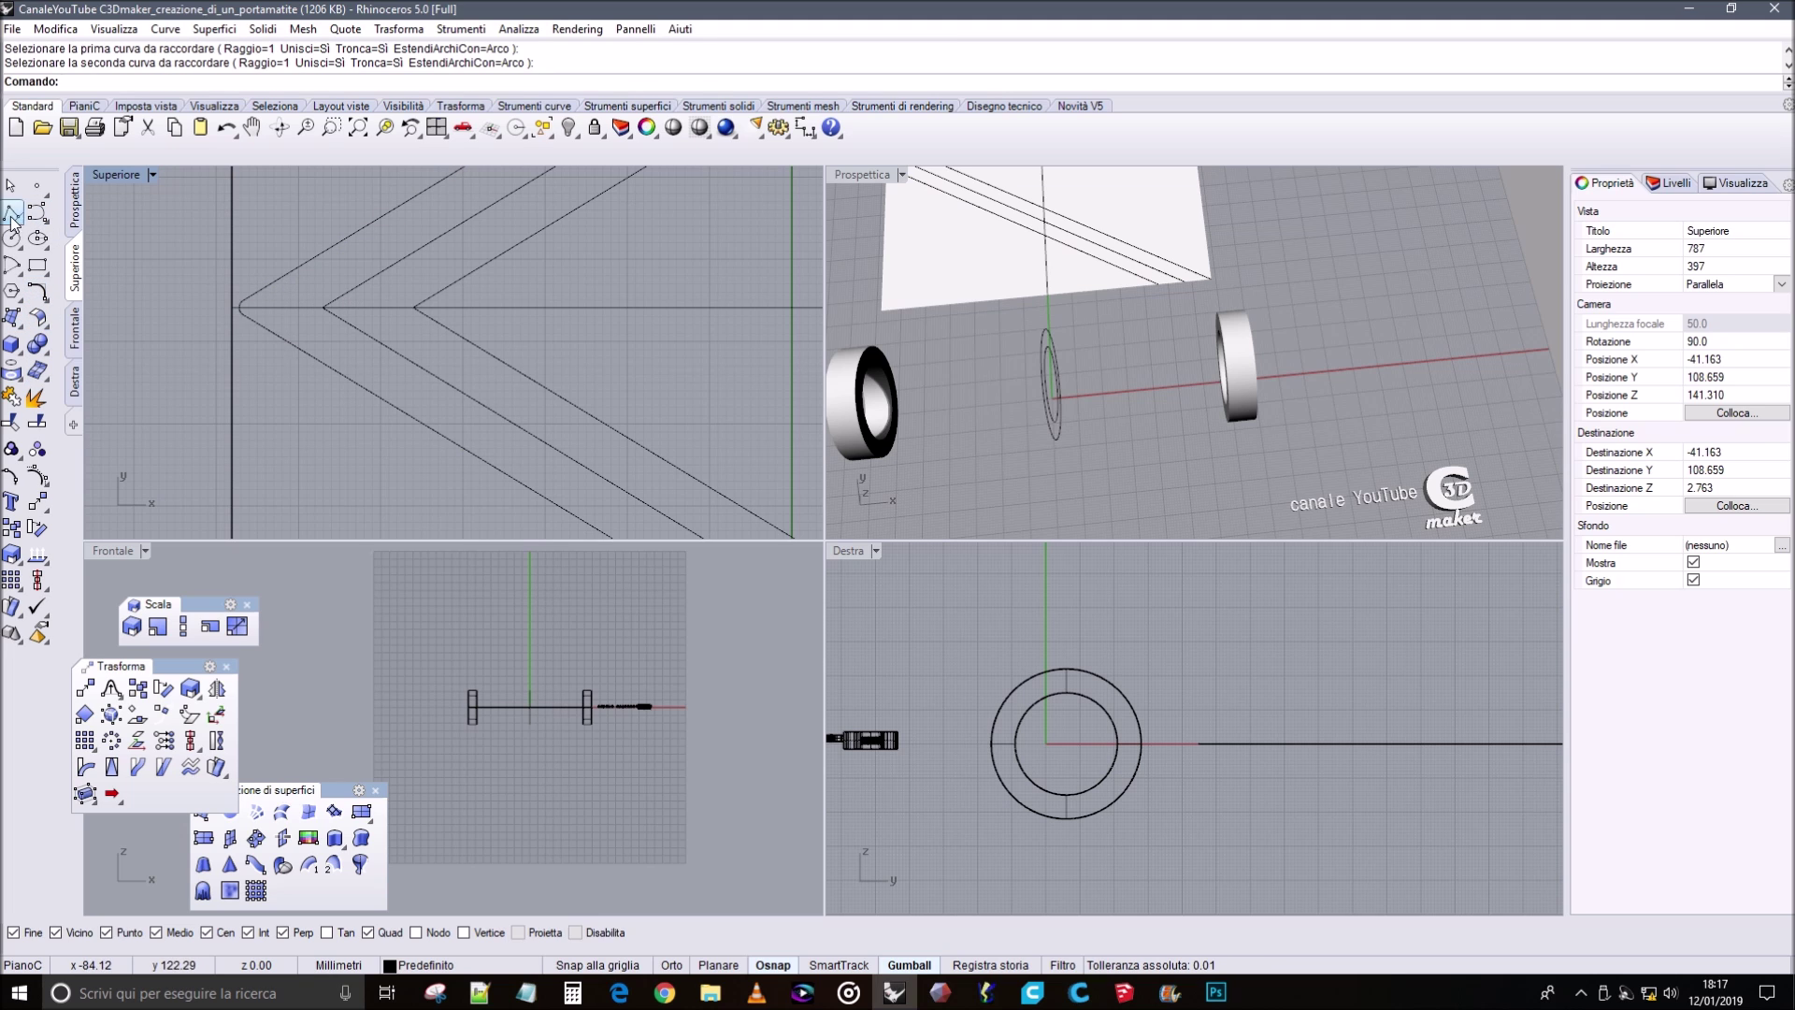
Fillet the middle and innermost pairs of mirrored lines at their vertices on the centre line with radius 1.
{"action": "left_click", "coordinate": [37, 316]}
{"action": "left_click", "coordinate": [351, 285]}
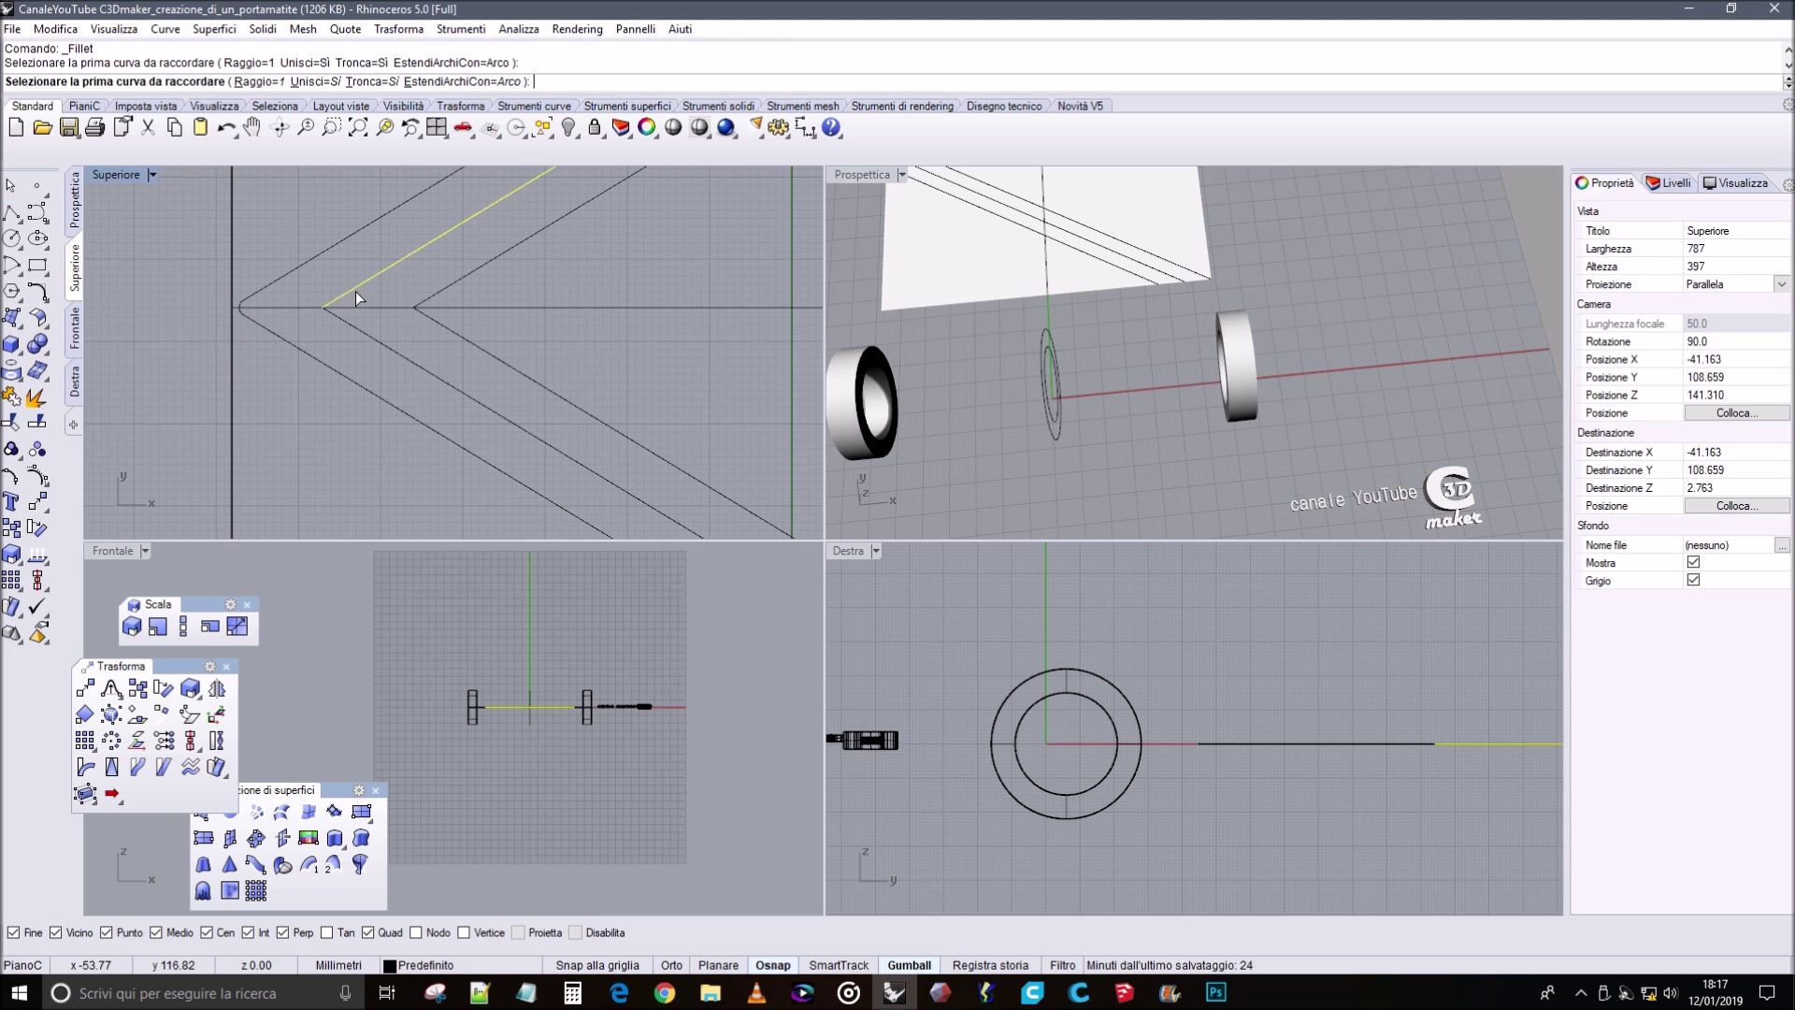
{"action": "left_click", "coordinate": [362, 328]}
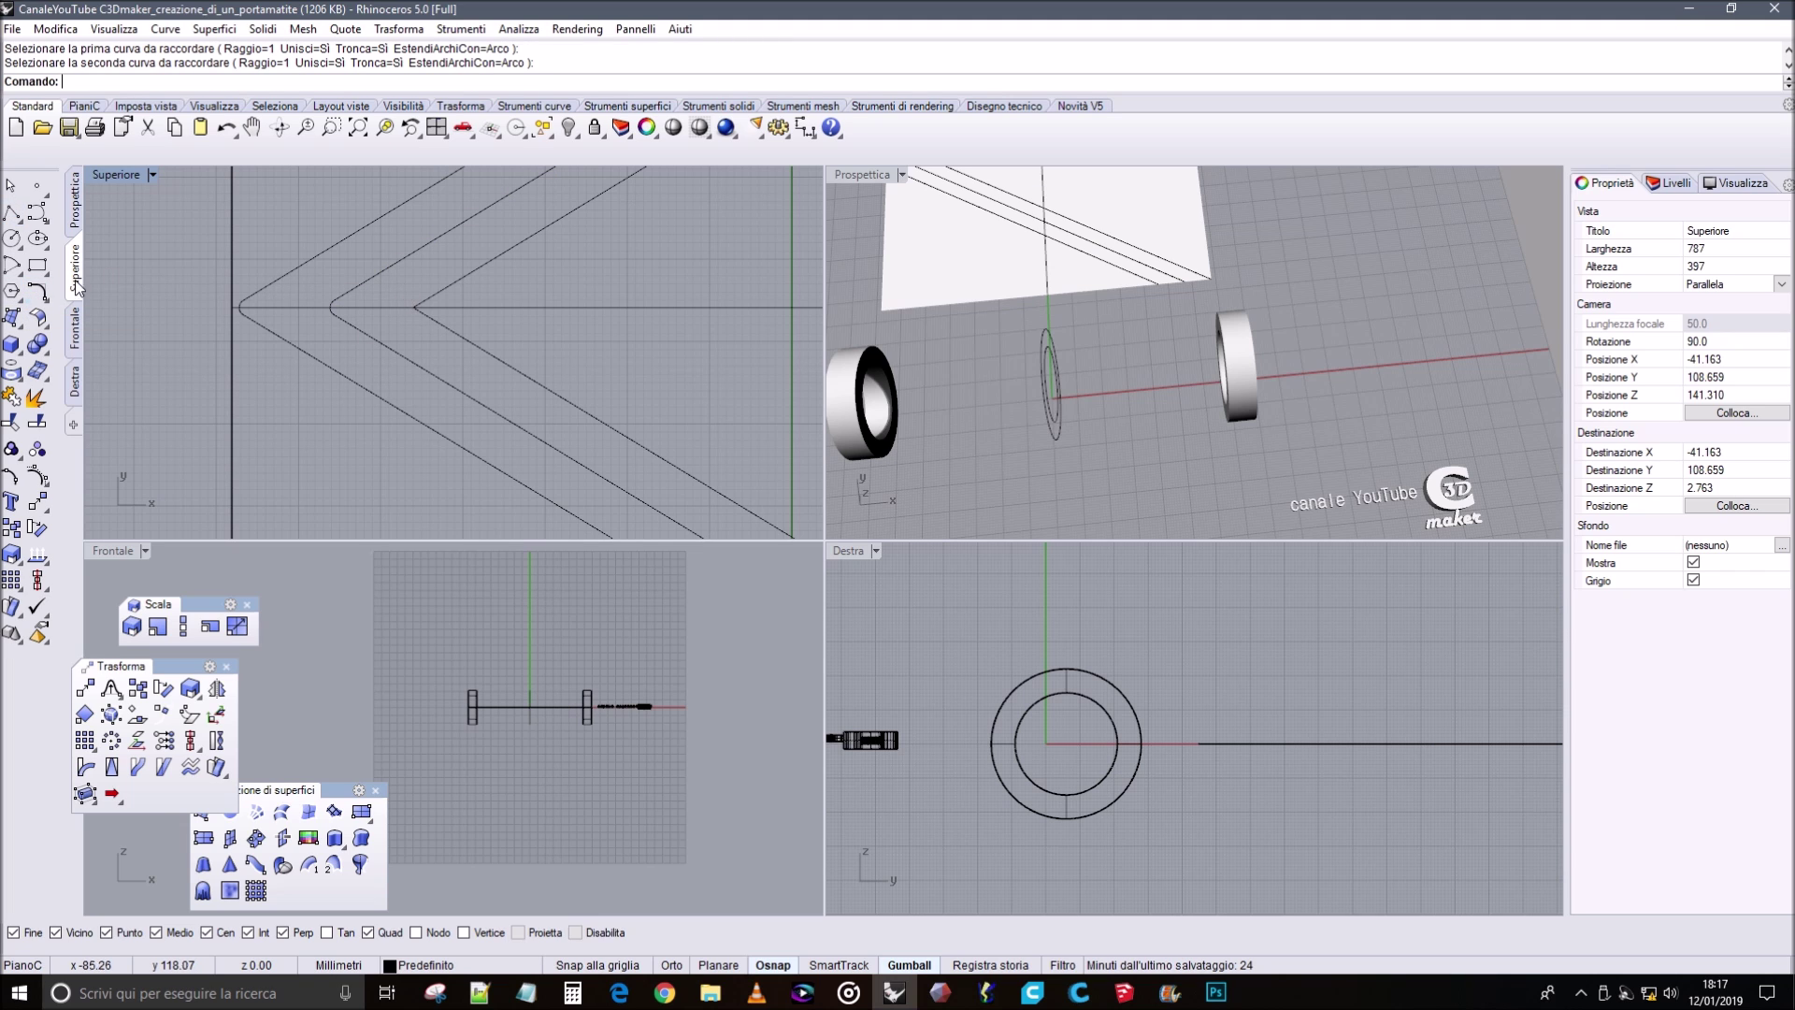
{"action": "left_click", "coordinate": [38, 316]}
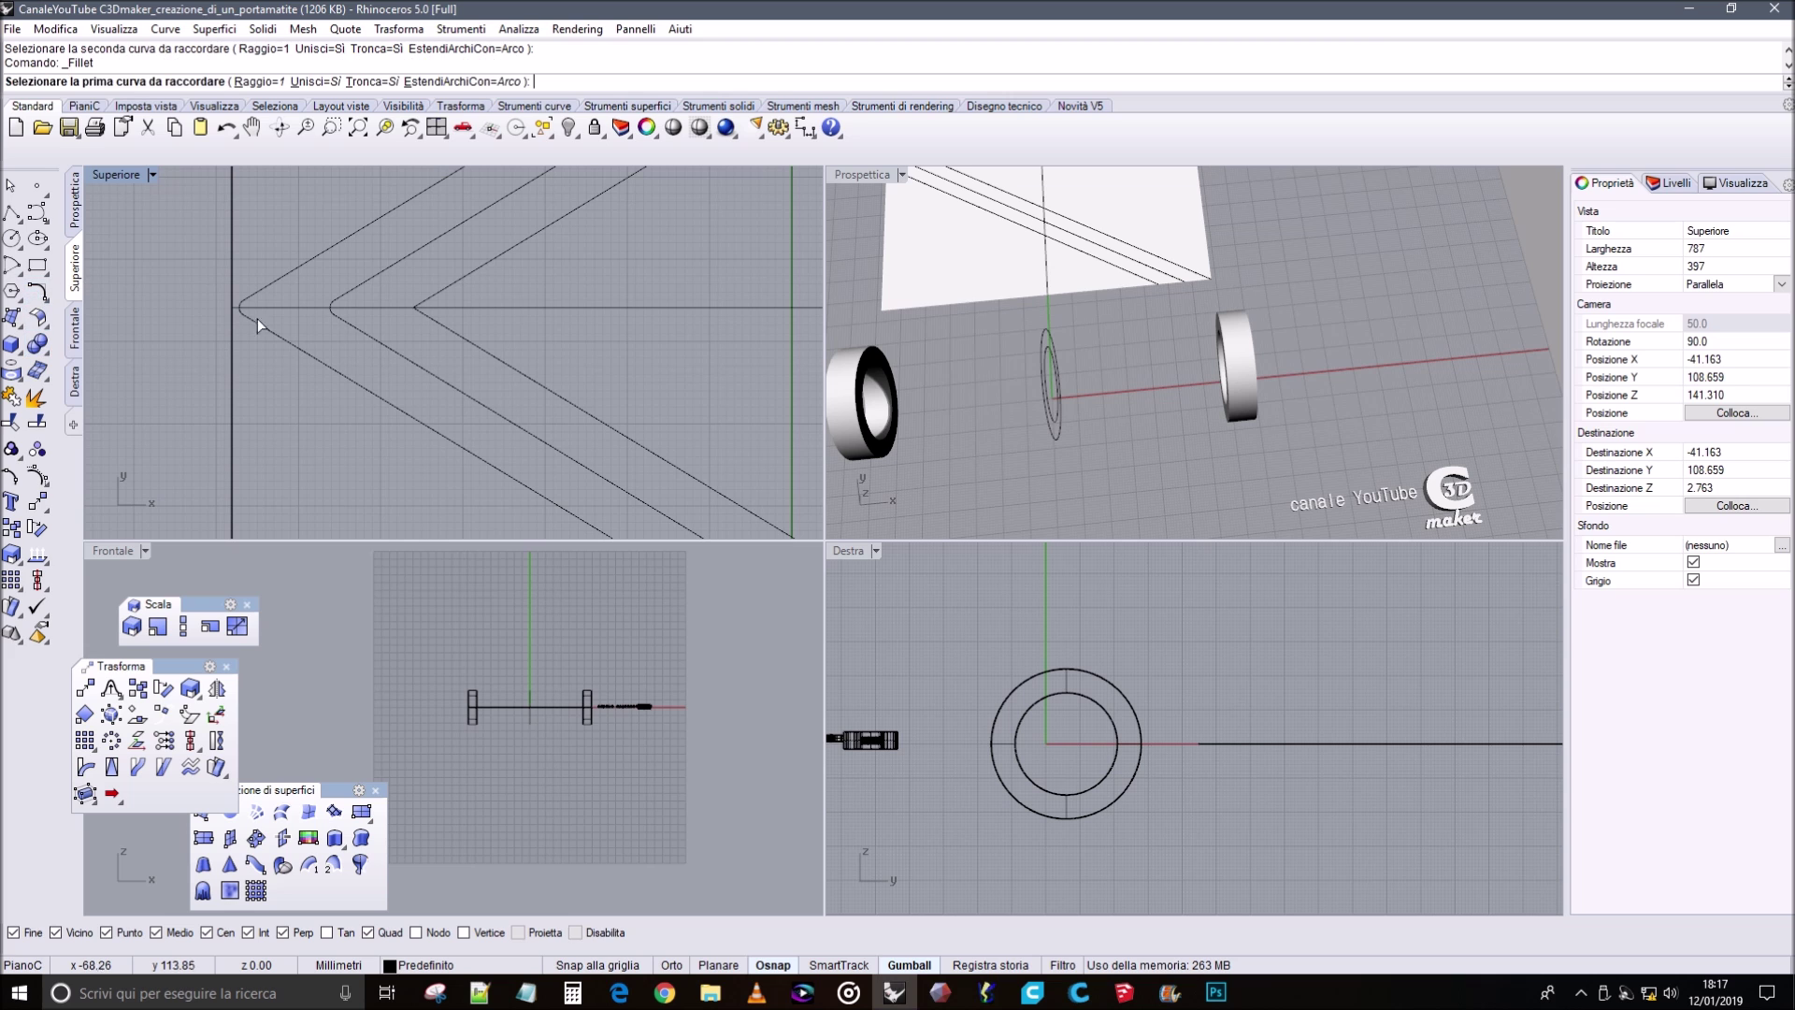
{"action": "left_click", "coordinate": [449, 291]}
{"action": "left_click", "coordinate": [460, 339]}
Explode the three filleted V-shaped curves into separate segments and select the middle curve's corner arc.
{"action": "mouse_move", "coordinate": [628, 288]}
{"action": "right_mouse_down"}
{"action": "mouse_move", "coordinate": [643, 281]}
{"action": "mouse_move", "coordinate": [600, 472]}
{"action": "mouse_move", "coordinate": [687, 301]}
{"action": "right_mouse_up"}
{"action": "mouse_move", "coordinate": [433, 471]}
{"action": "right_mouse_down"}
{"action": "mouse_move", "coordinate": [501, 371]}
{"action": "mouse_move", "coordinate": [487, 332]}
{"action": "right_mouse_up"}
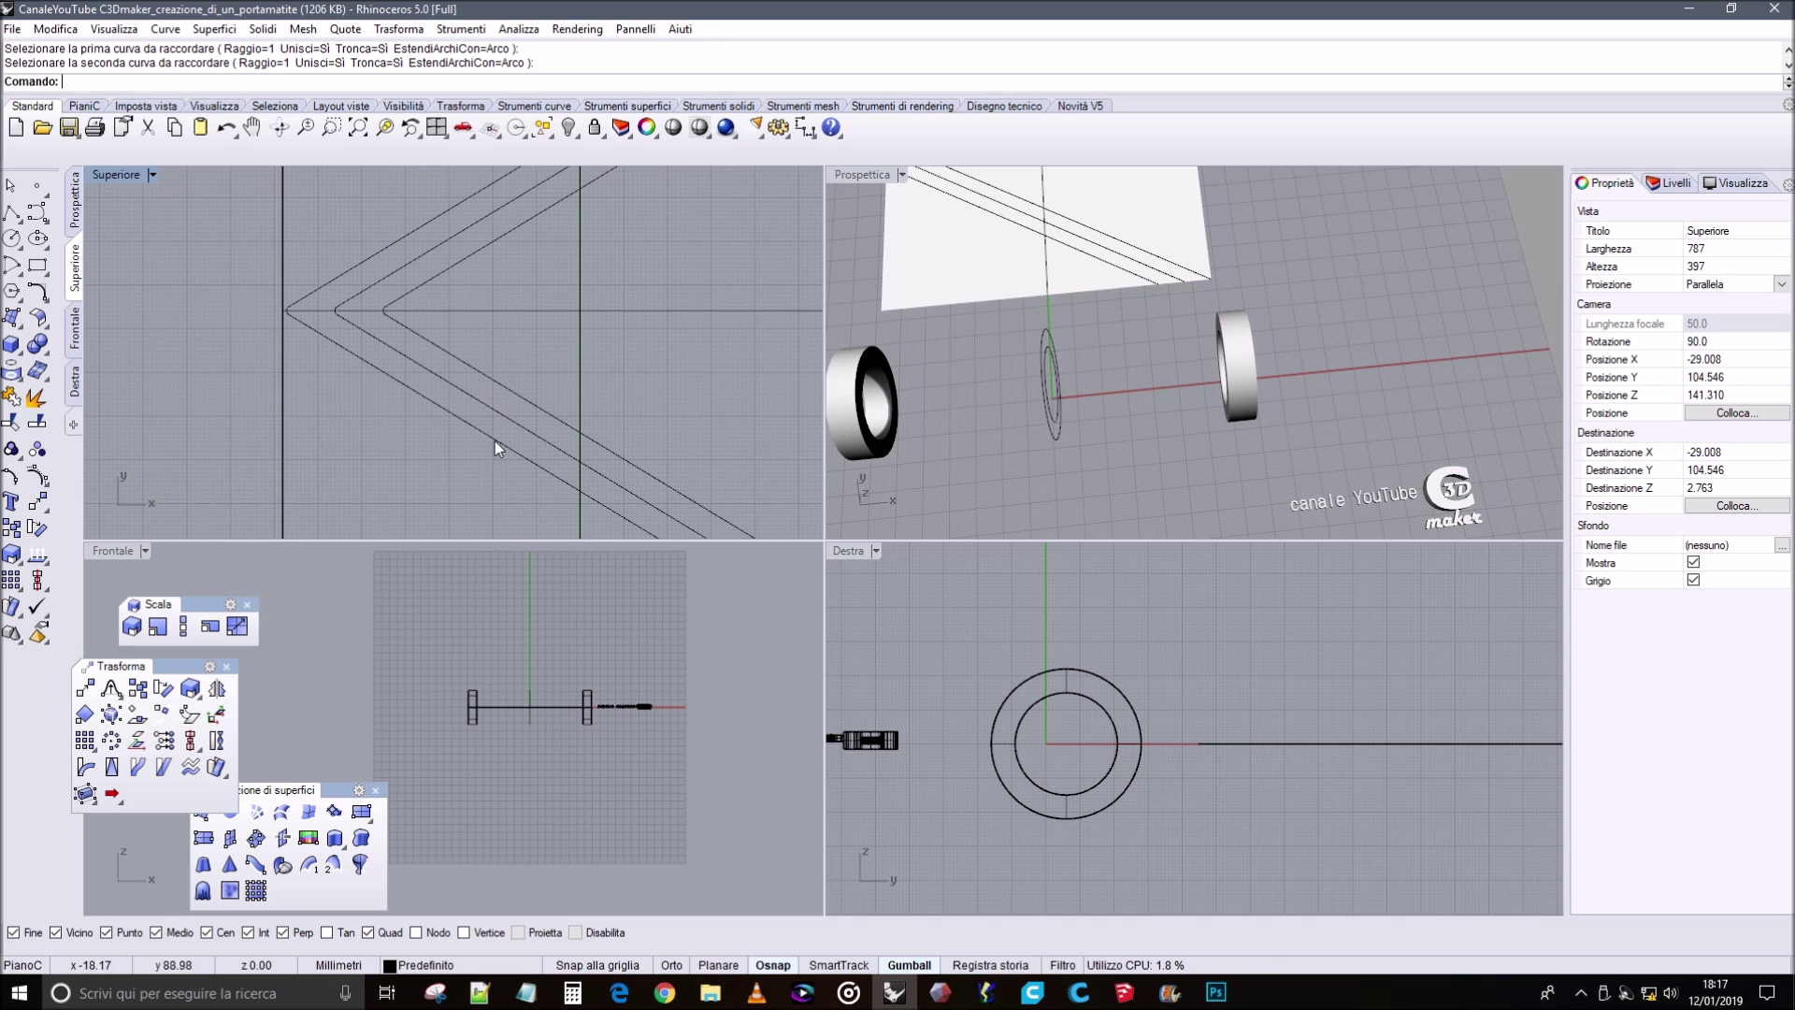
{"action": "left_click_drag", "start_coordinate": [477, 365], "coordinate": [469, 356]}
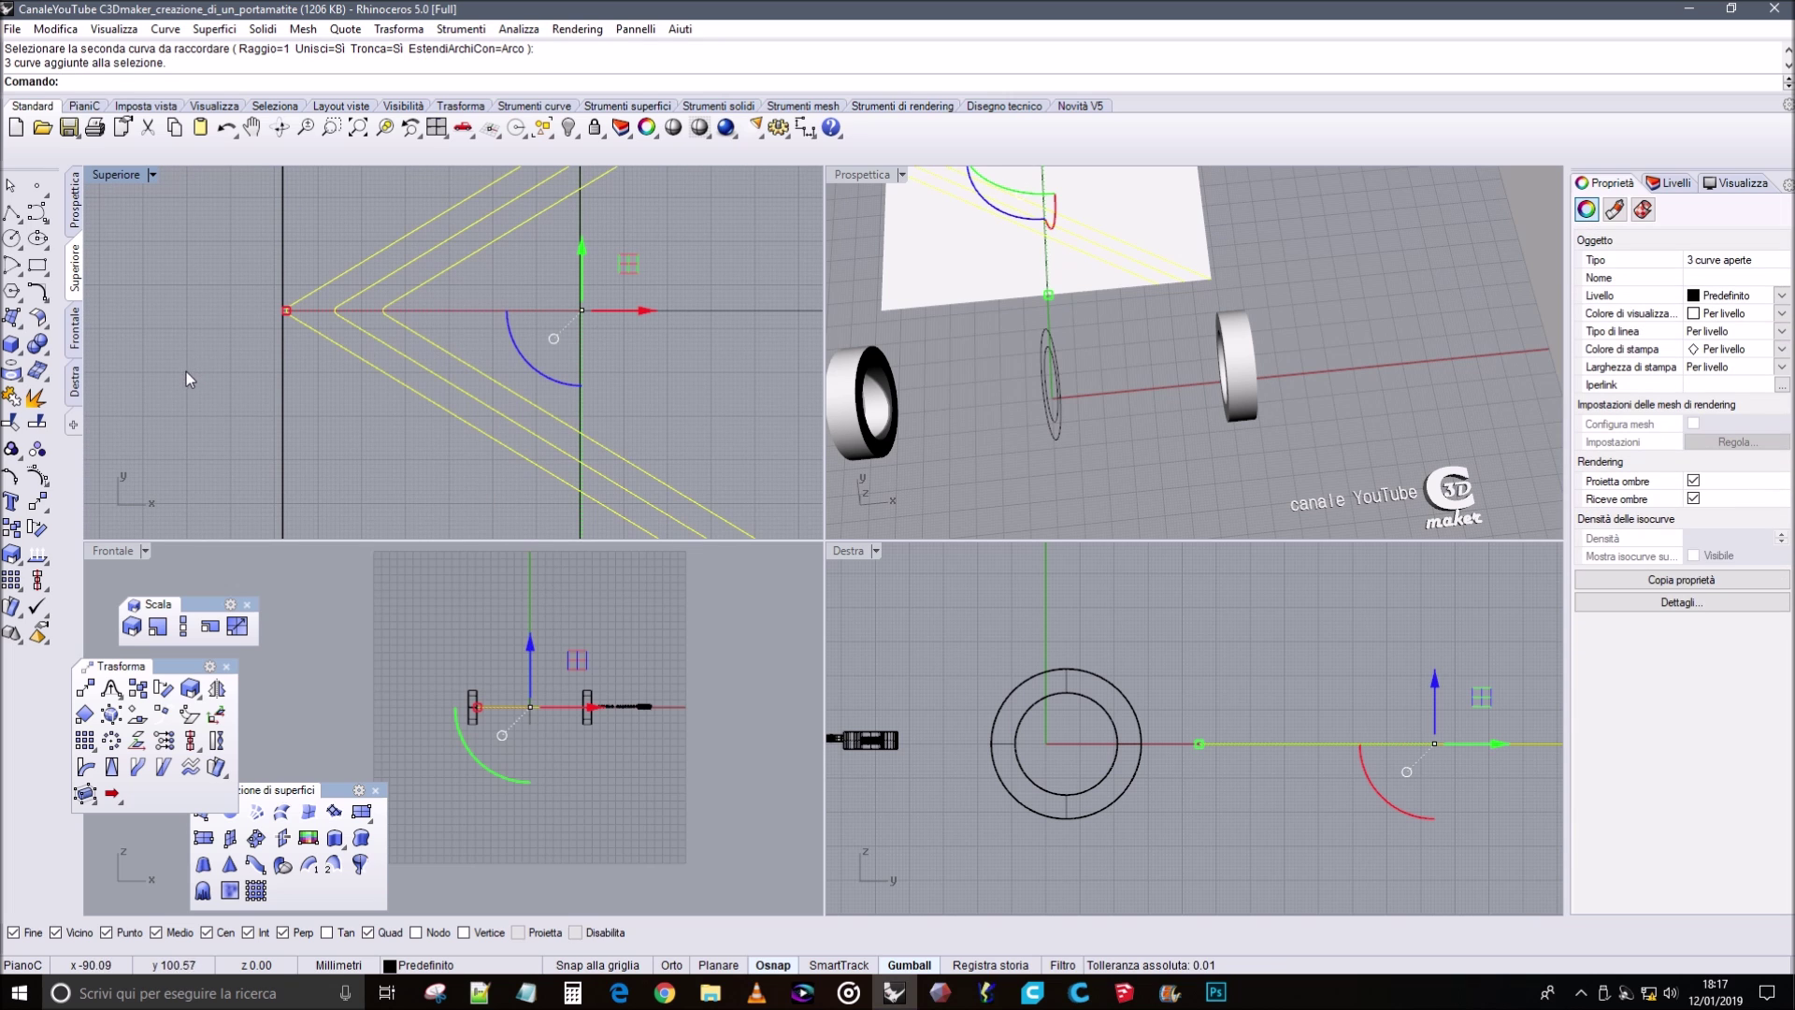
{"action": "left_click", "coordinate": [37, 399]}
{"action": "scroll", "coordinate": [338, 368], "scroll_direction": "up", "scroll_amount": 3}
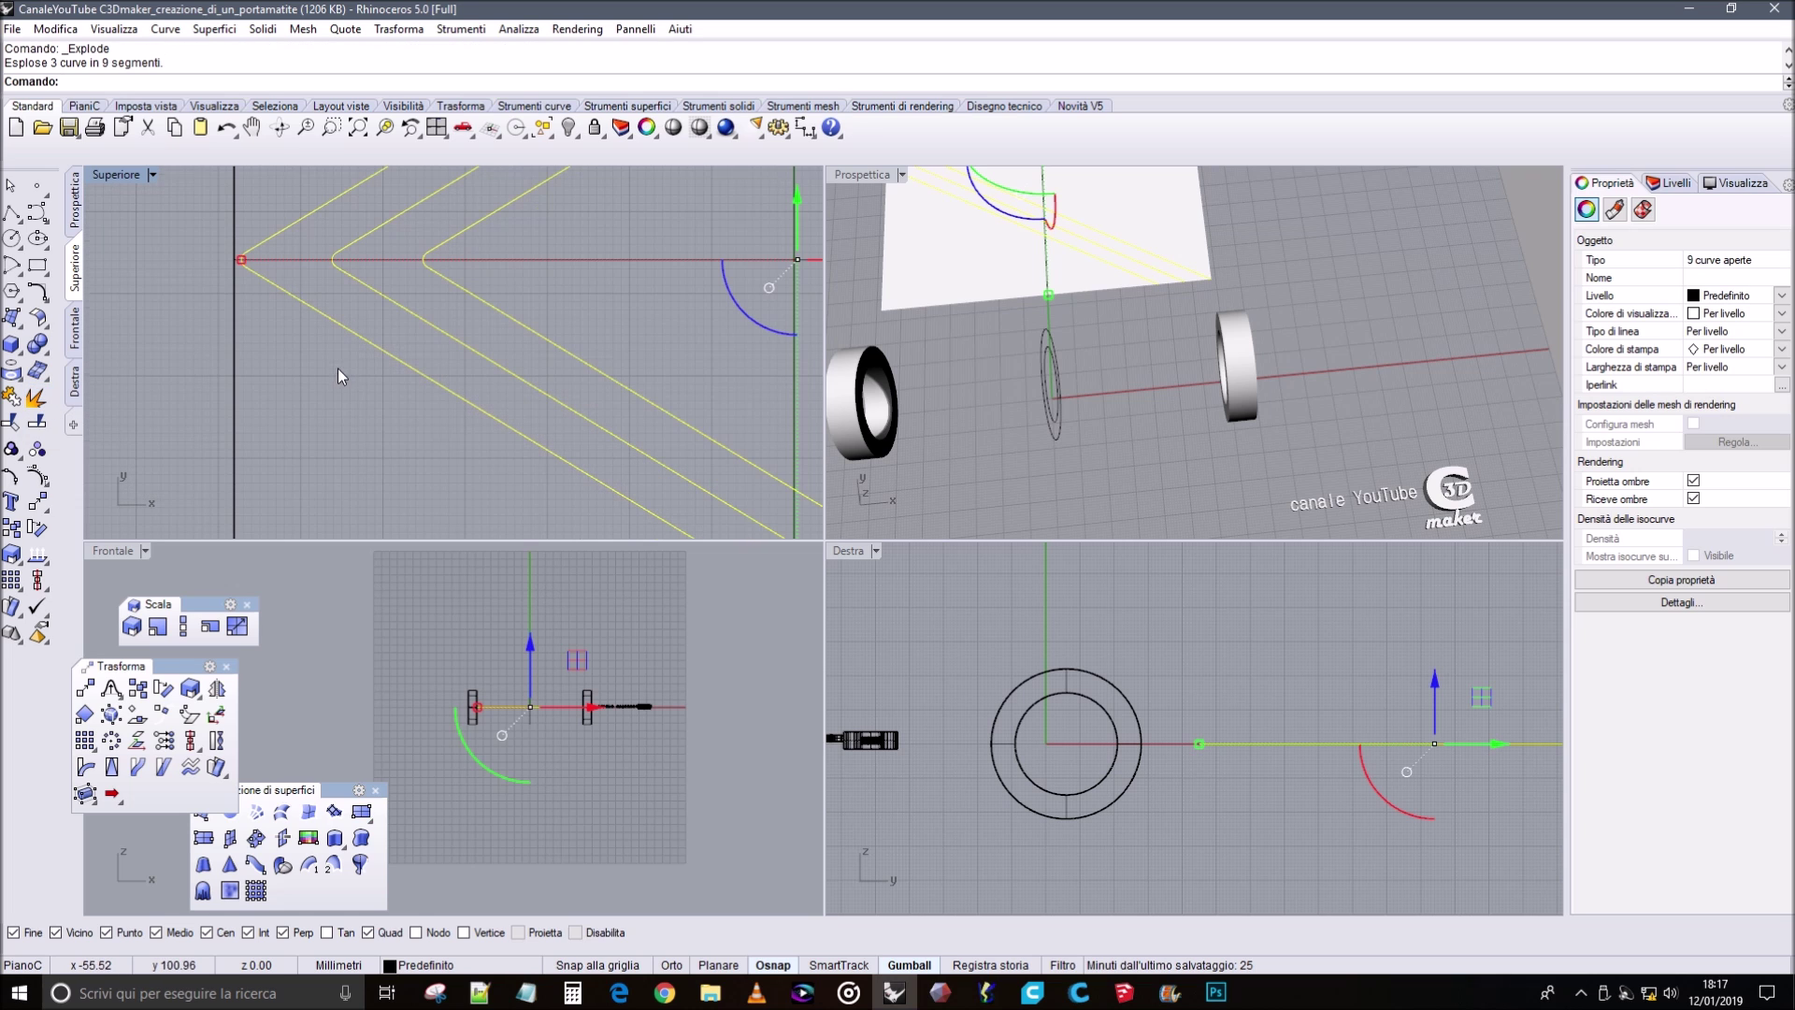
{"action": "left_click", "coordinate": [363, 244]}
{"action": "left_click", "coordinate": [331, 256]}
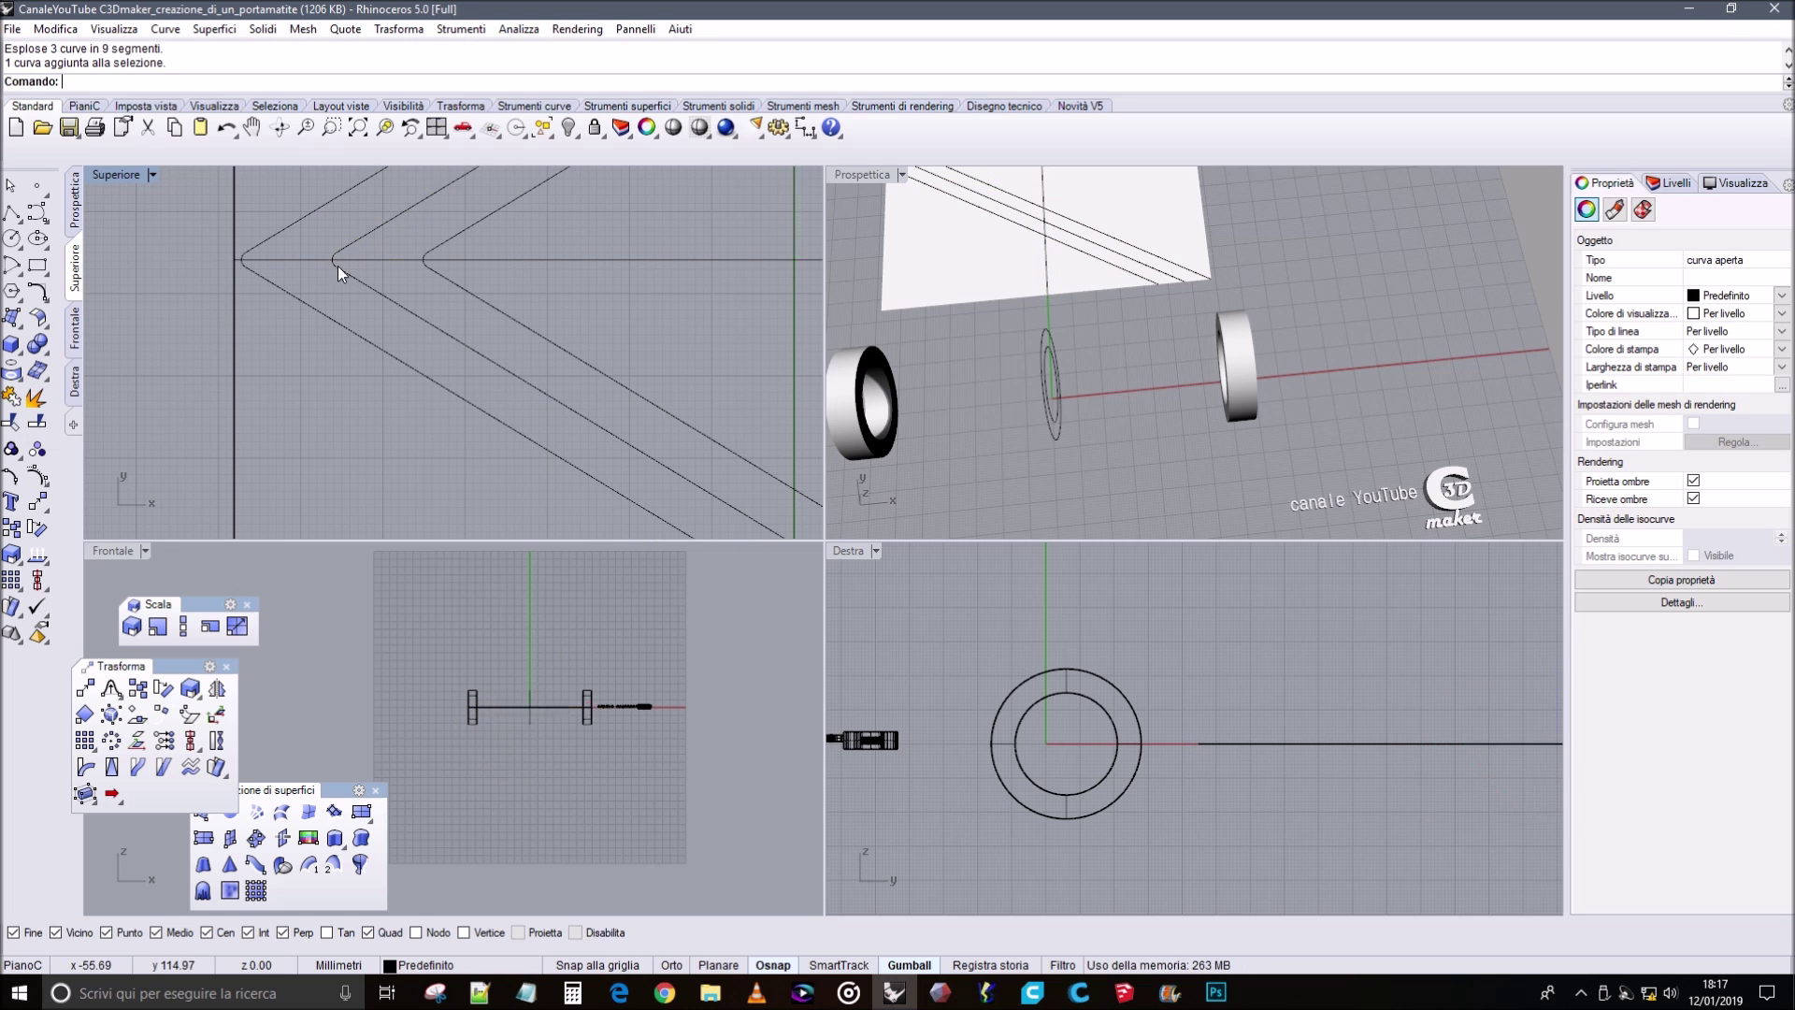
Try to split the three V-shaped curves at the surface's horizontal centre line, and check the segments by selecting them near the middle corner arc.
{"action": "left_click", "coordinate": [37, 424]}
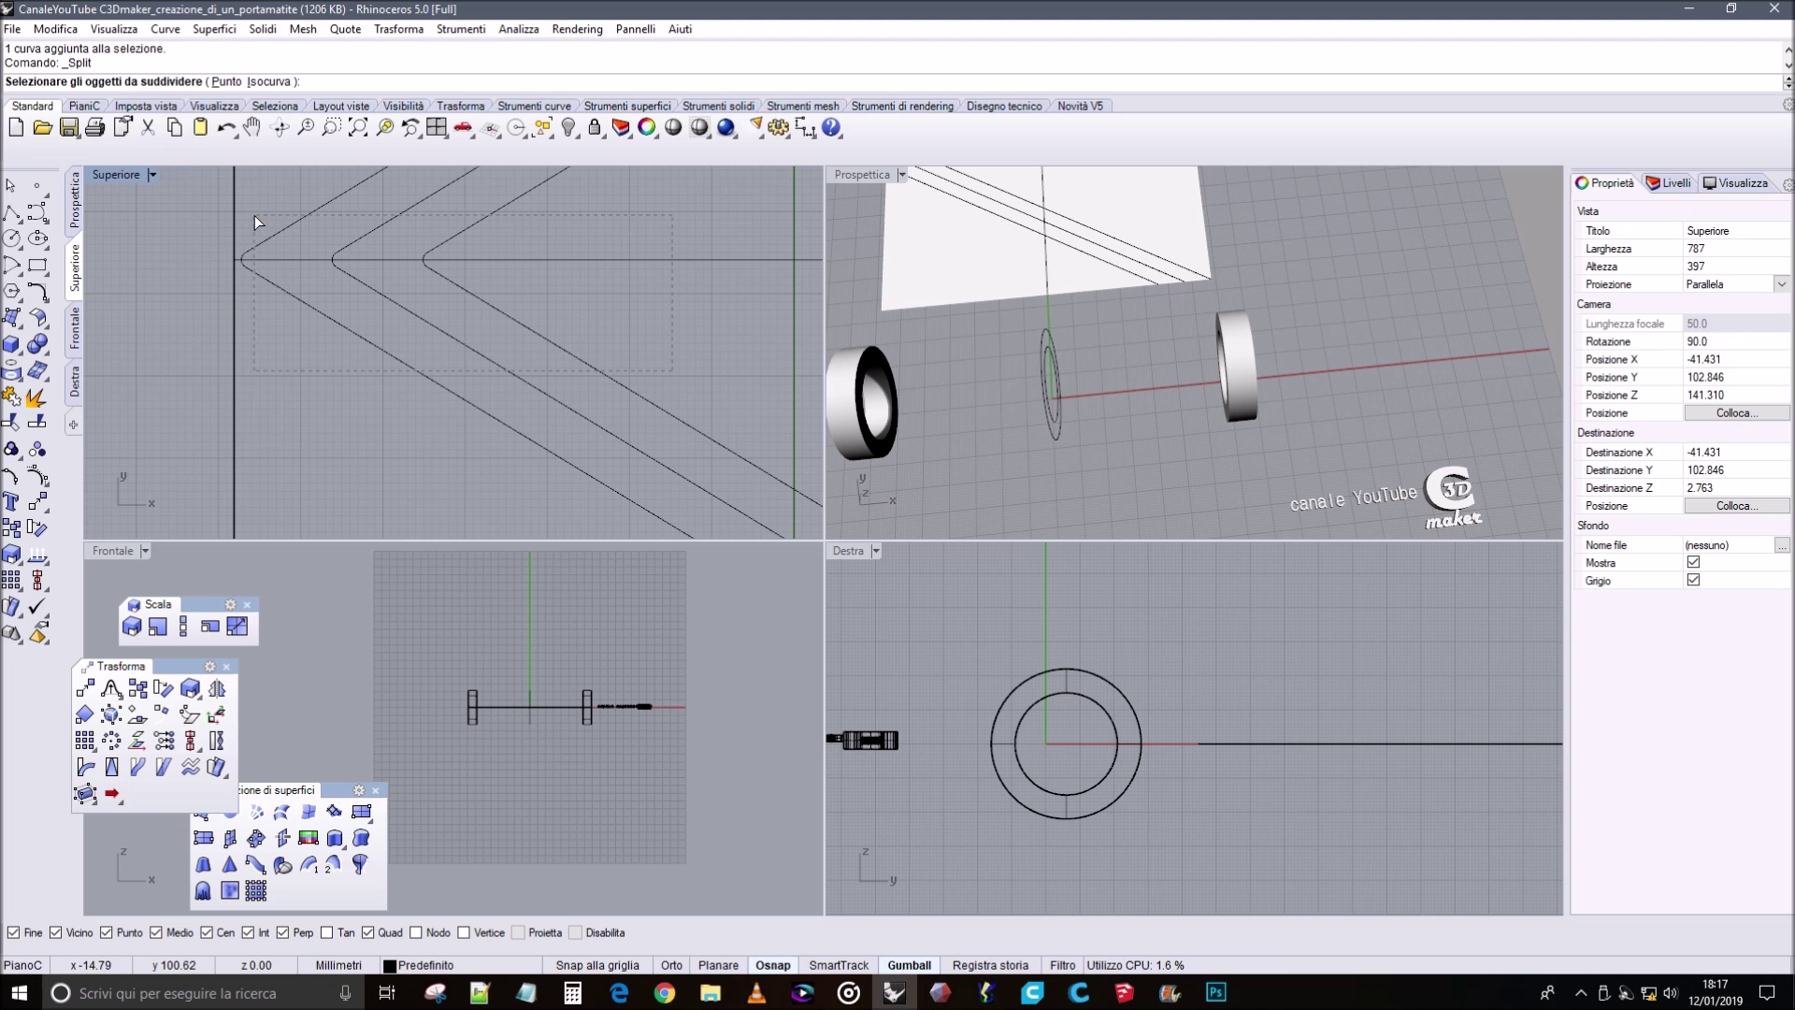
{"action": "left_click_drag", "start_coordinate": [254, 215], "coordinate": [258, 216]}
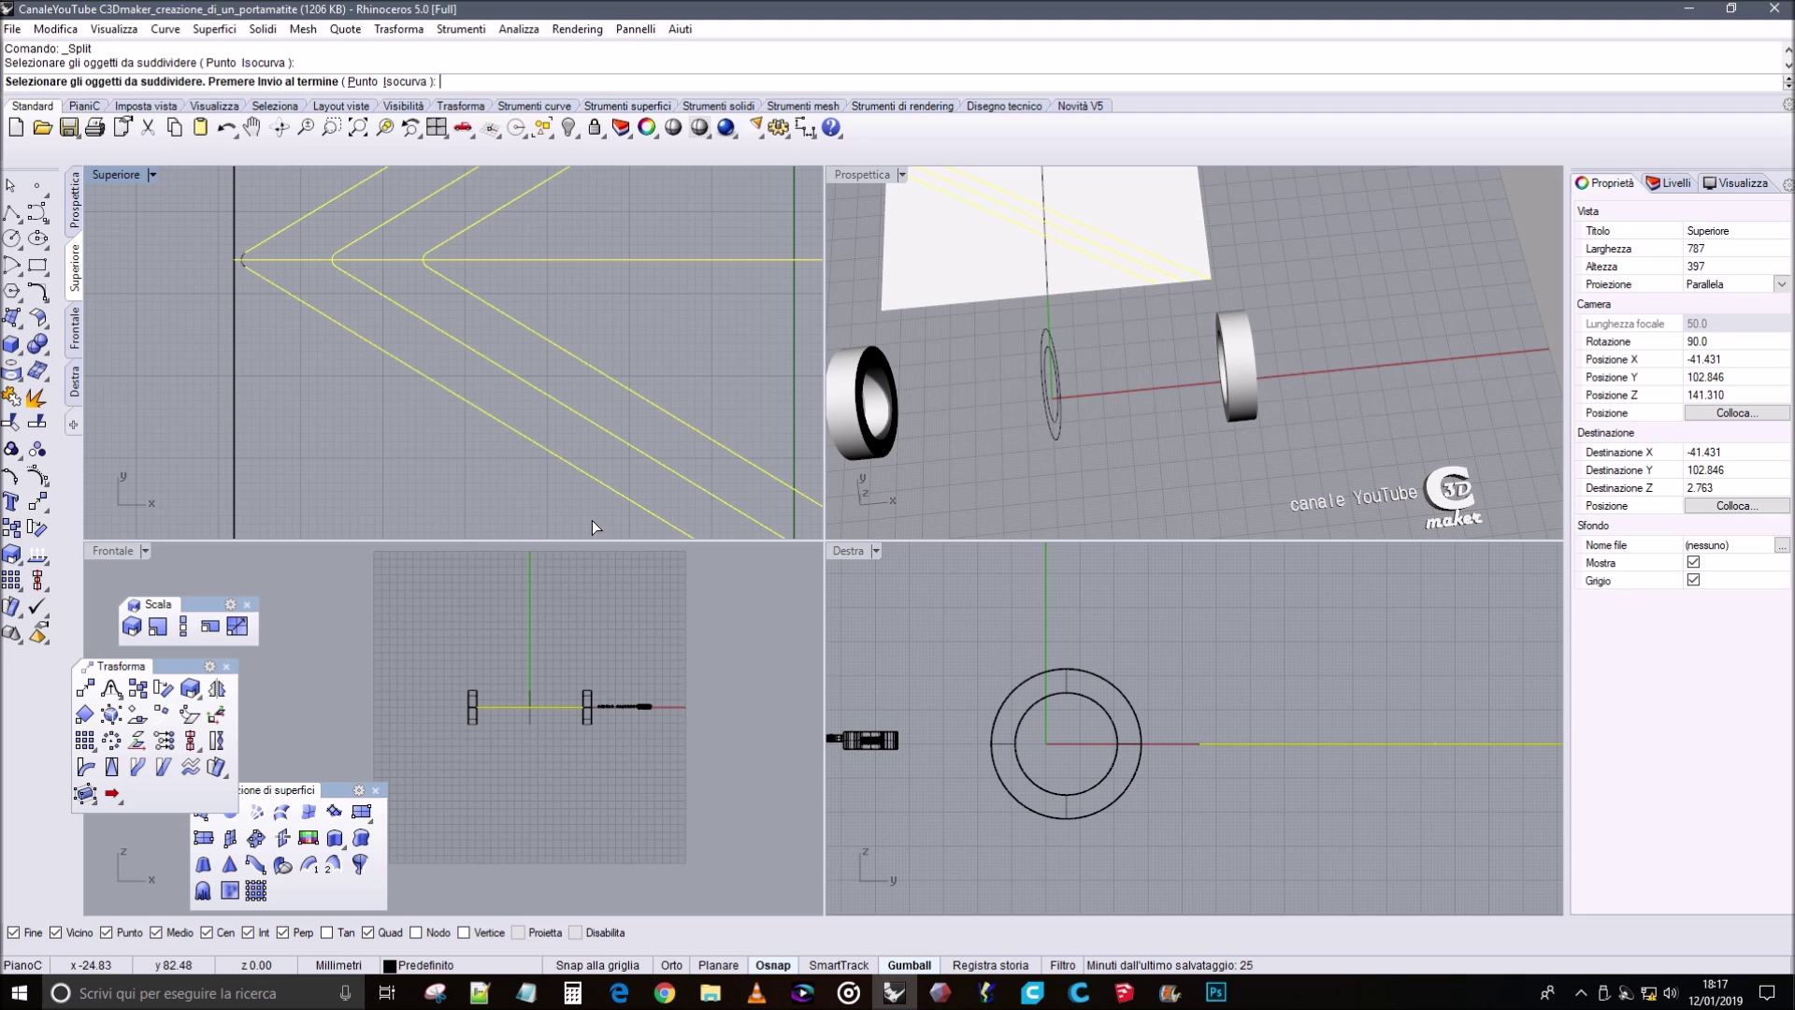
{"action": "left_click_drag", "start_coordinate": [379, 267], "coordinate": [239, 188]}
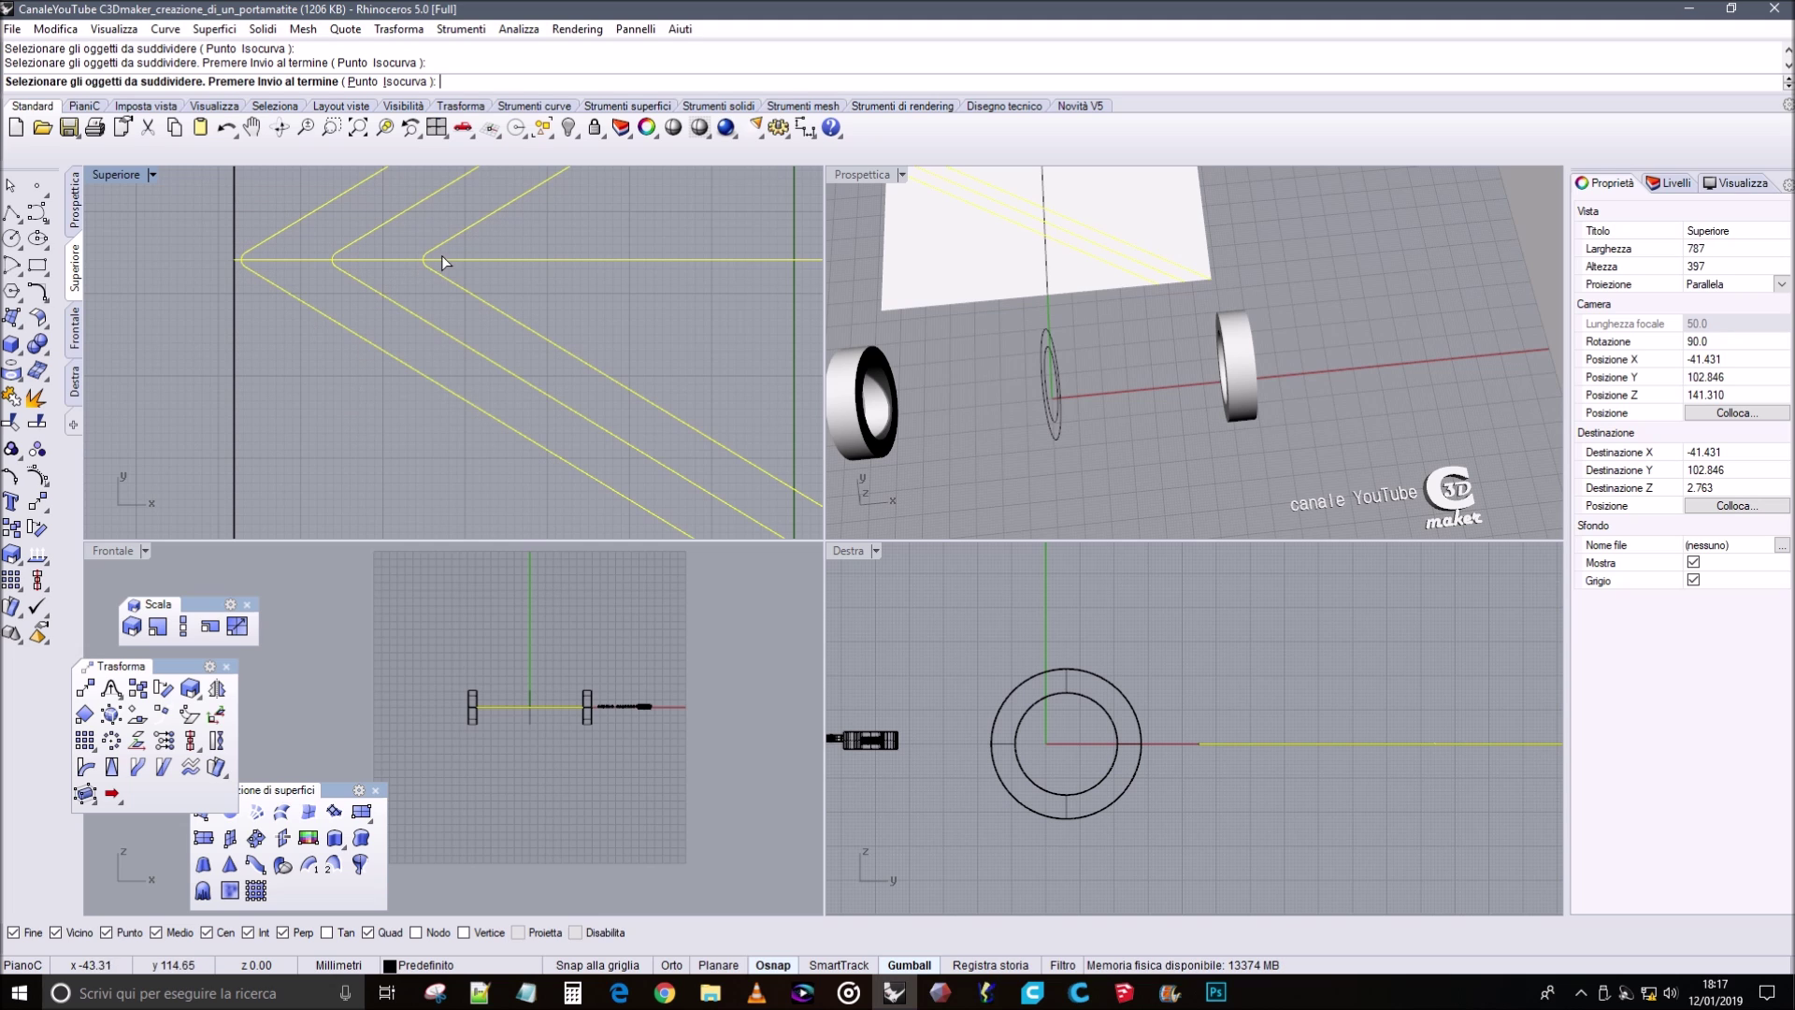
{"action": "key", "text": "Return"}
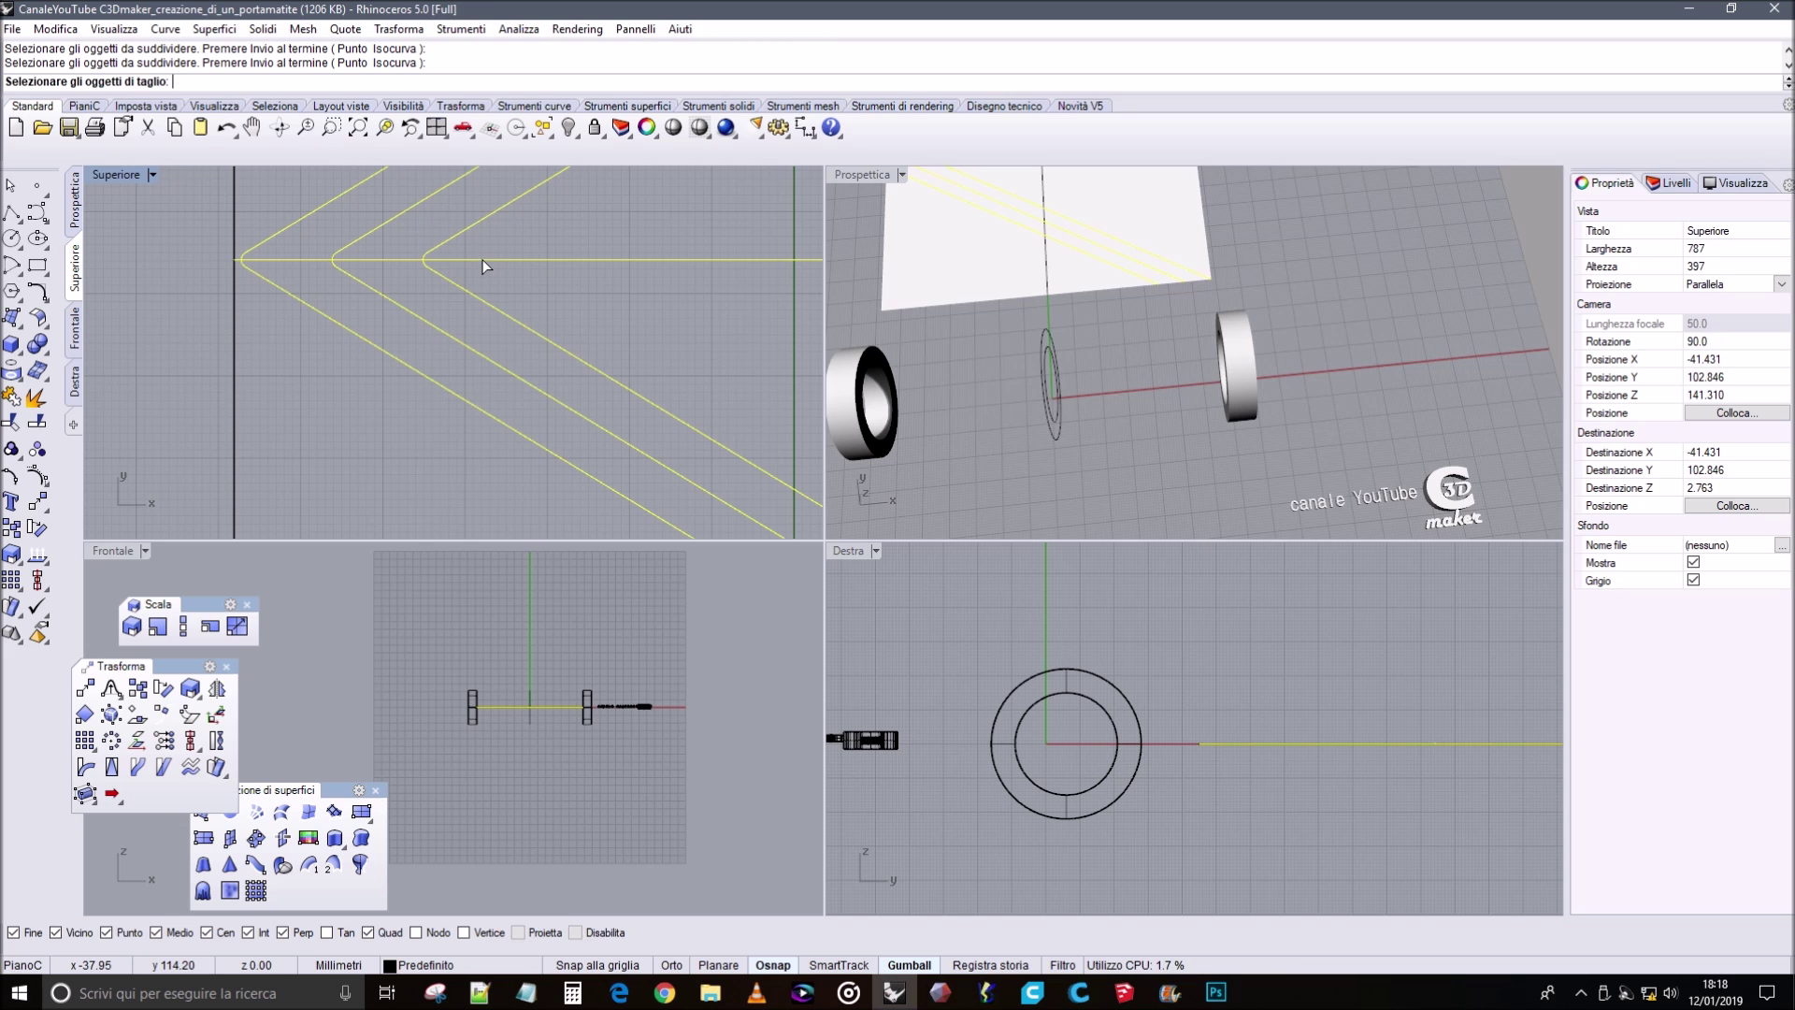
{"action": "left_click", "coordinate": [482, 260]}
{"action": "key", "text": "Return"}
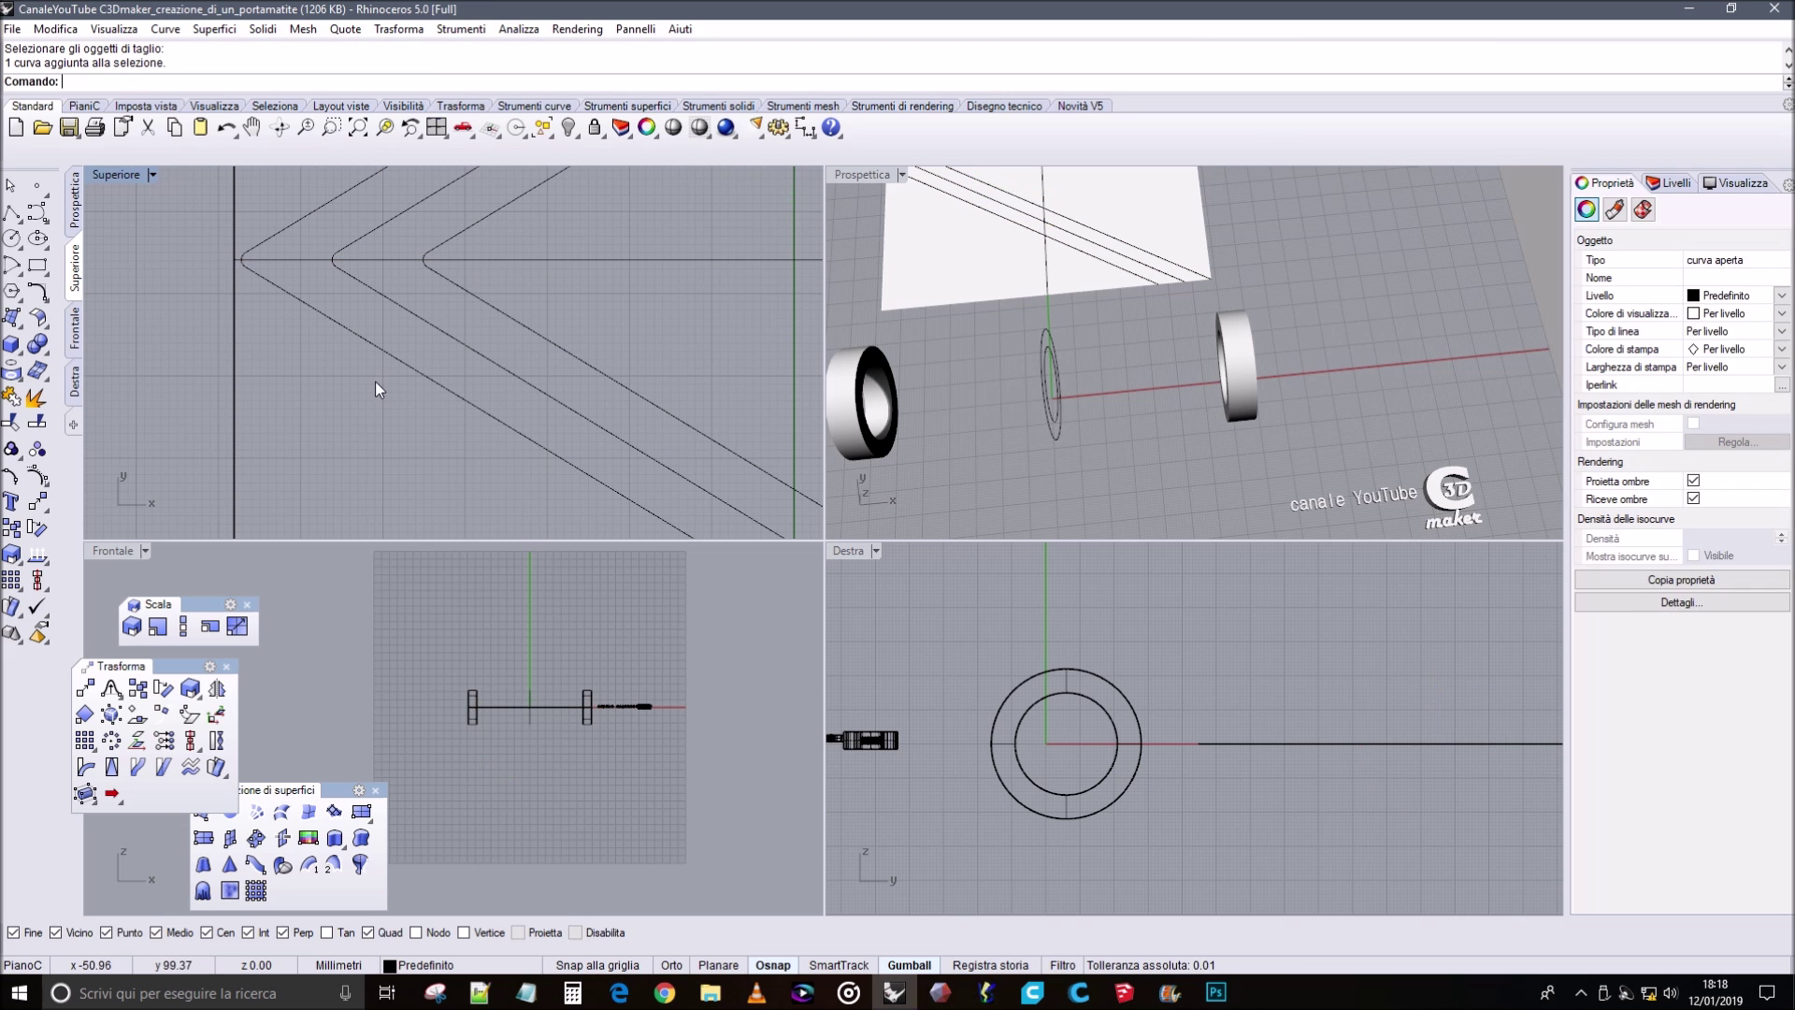
{"action": "left_click", "coordinate": [335, 264]}
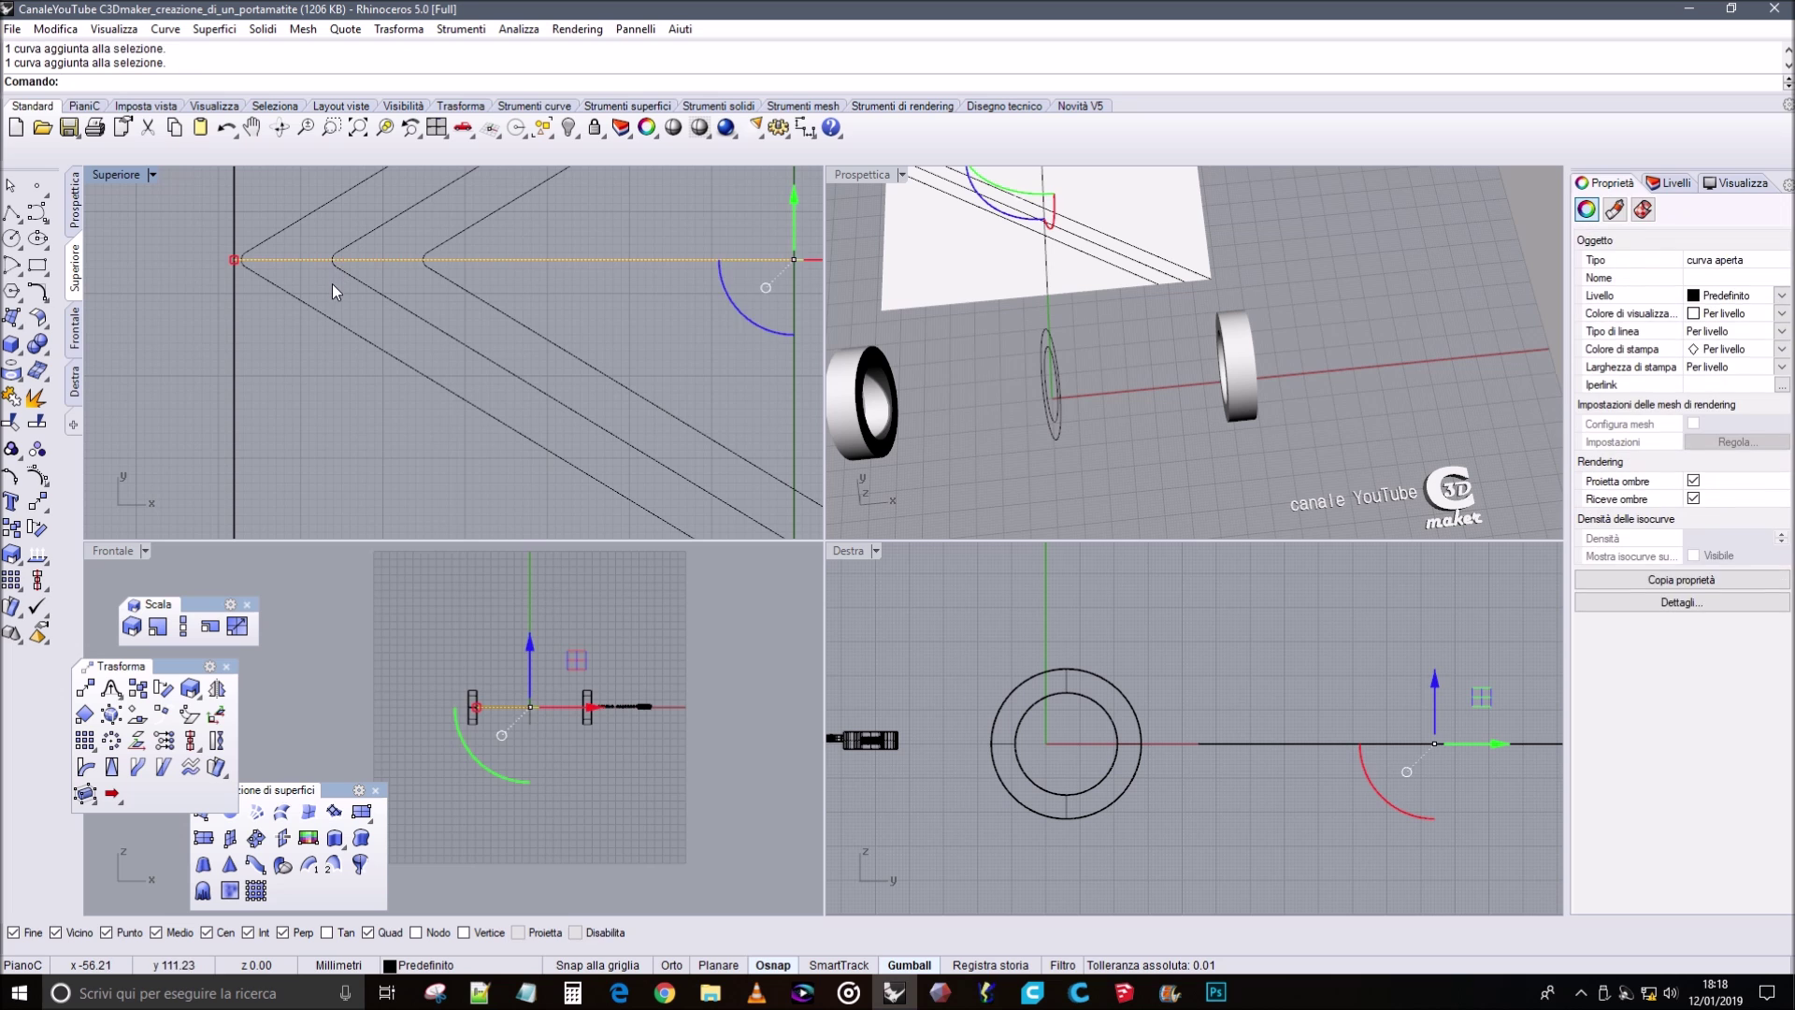
{"action": "key", "text": "Escape"}
{"action": "left_click", "coordinate": [11, 191]}
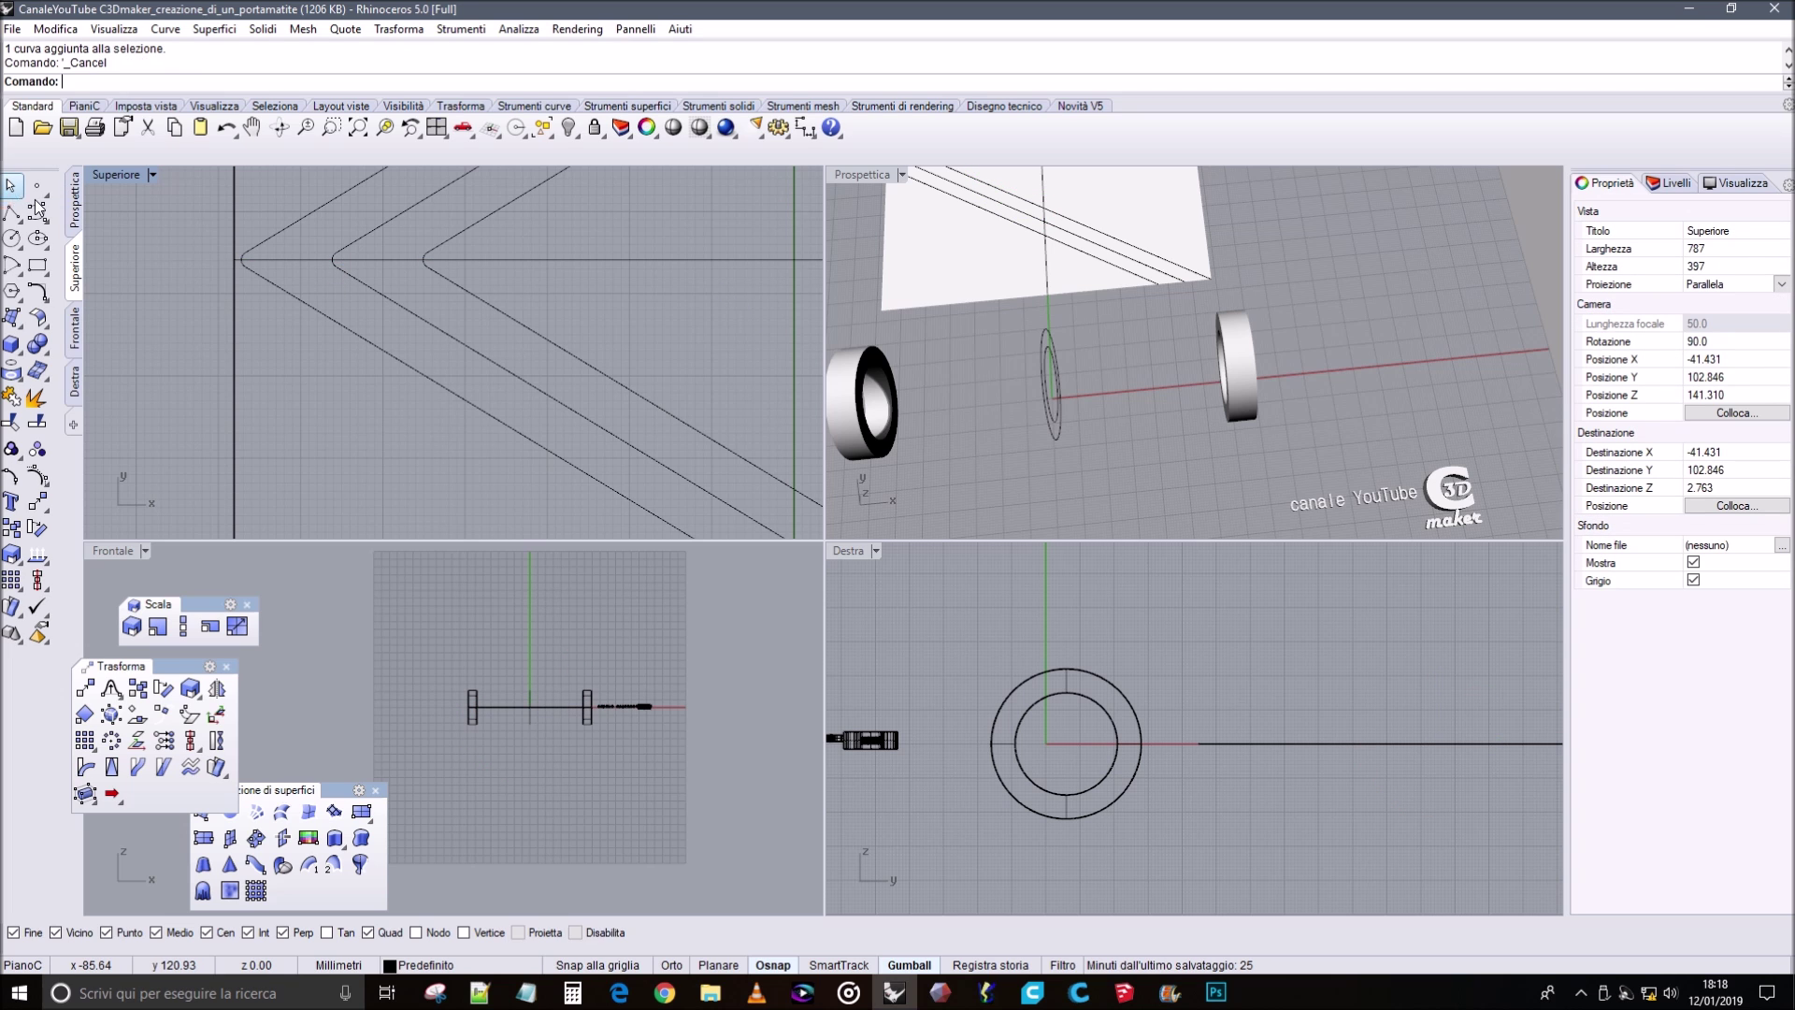
{"action": "left_click", "coordinate": [345, 327]}
{"action": "scroll", "coordinate": [339, 284], "scroll_direction": "up", "scroll_amount": 4}
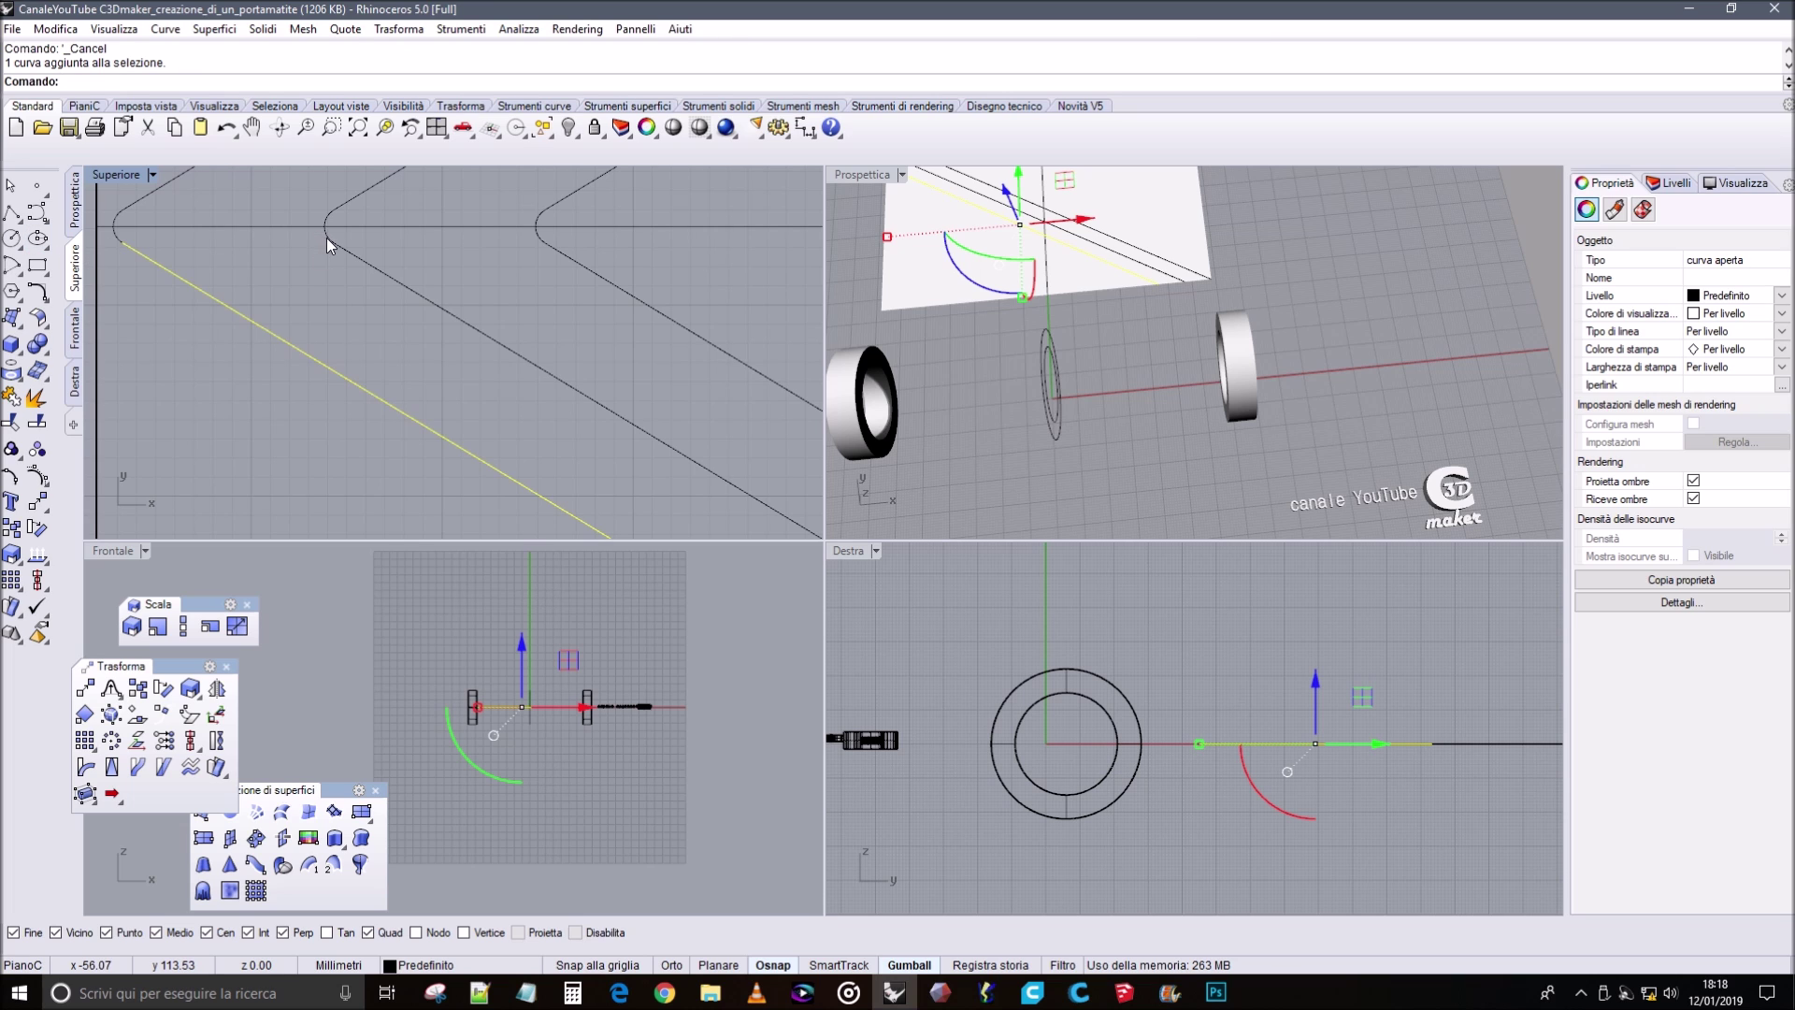
{"action": "left_click", "coordinate": [327, 237]}
{"action": "left_click", "coordinate": [348, 277]}
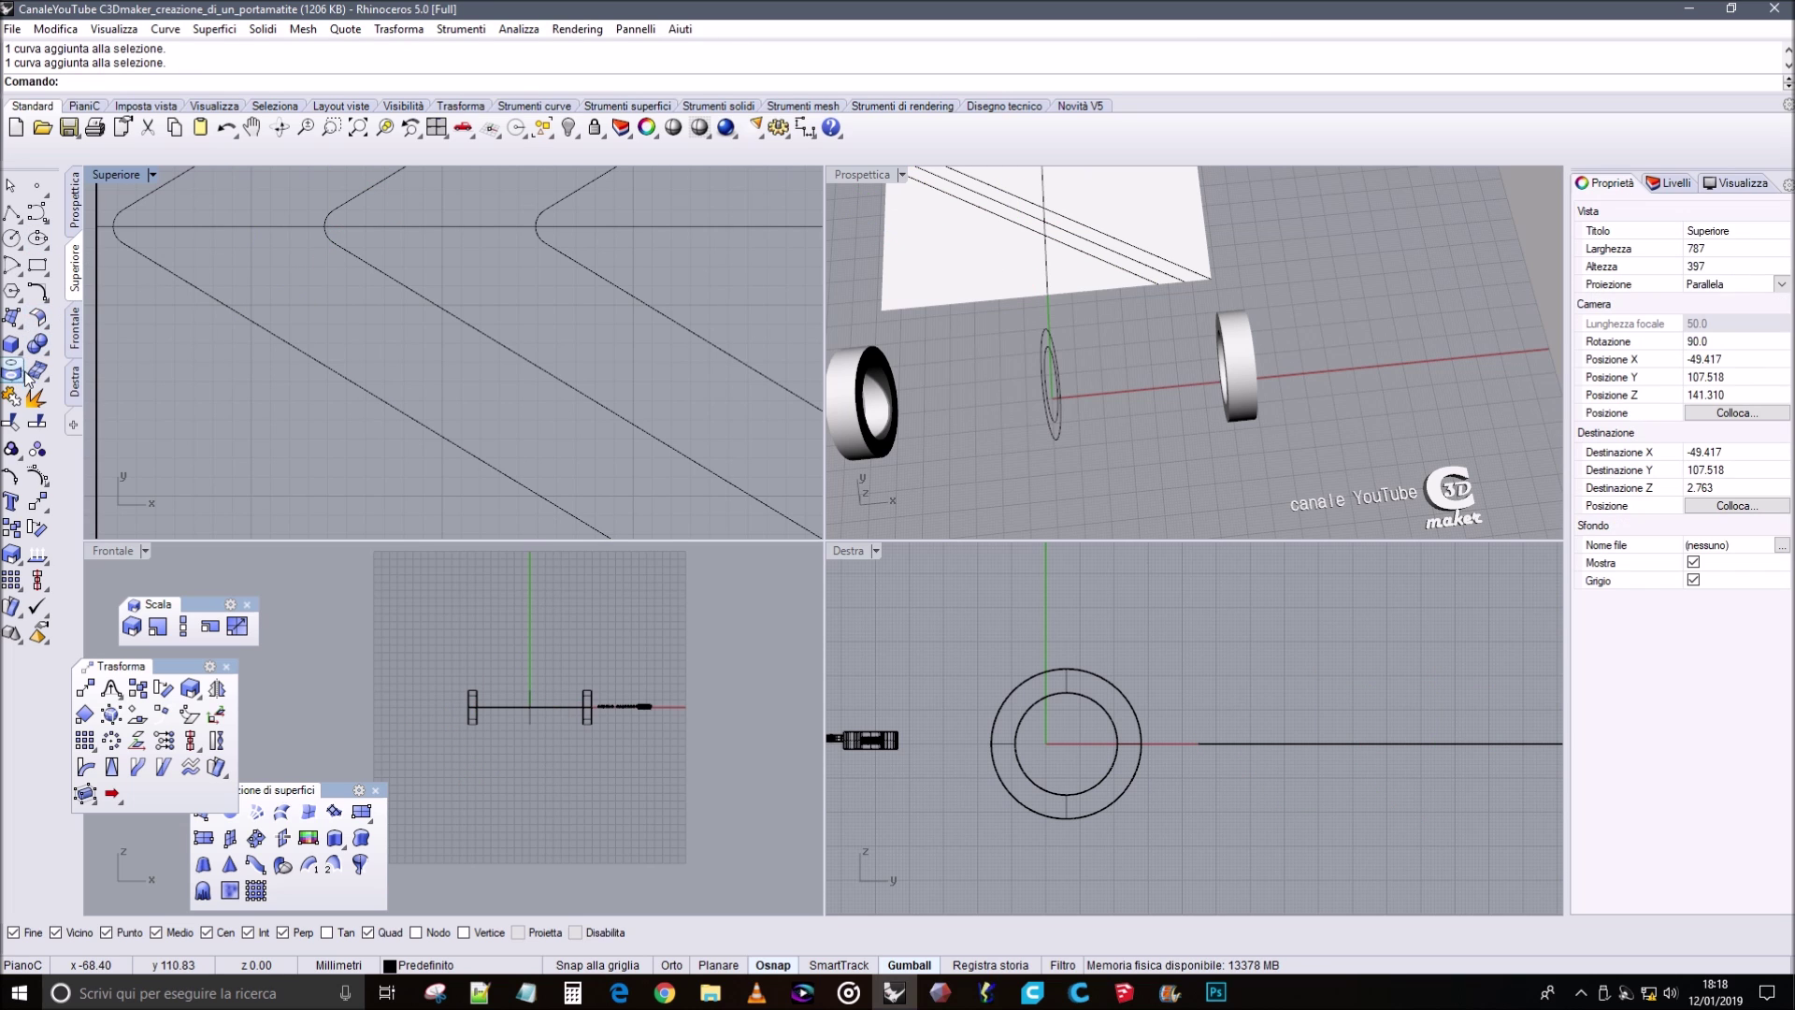
{"action": "left_click", "coordinate": [38, 422]}
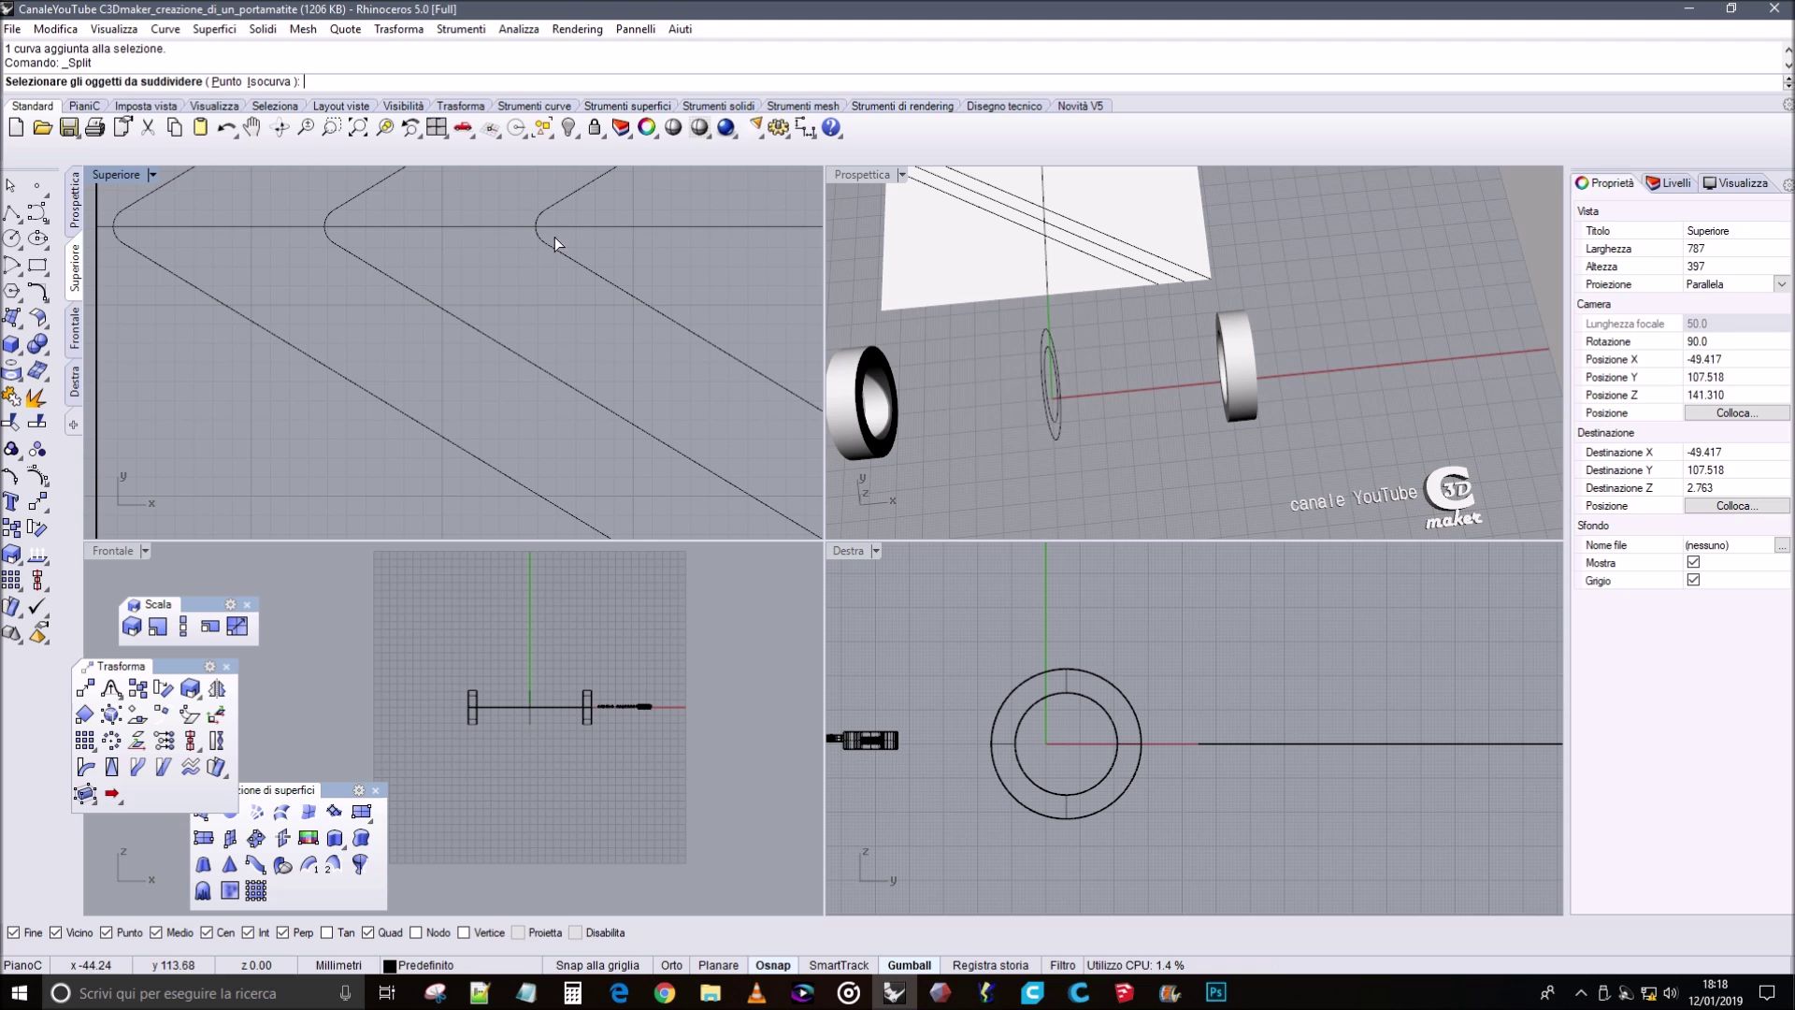
{"action": "left_click_drag", "start_coordinate": [106, 210], "coordinate": [112, 200]}
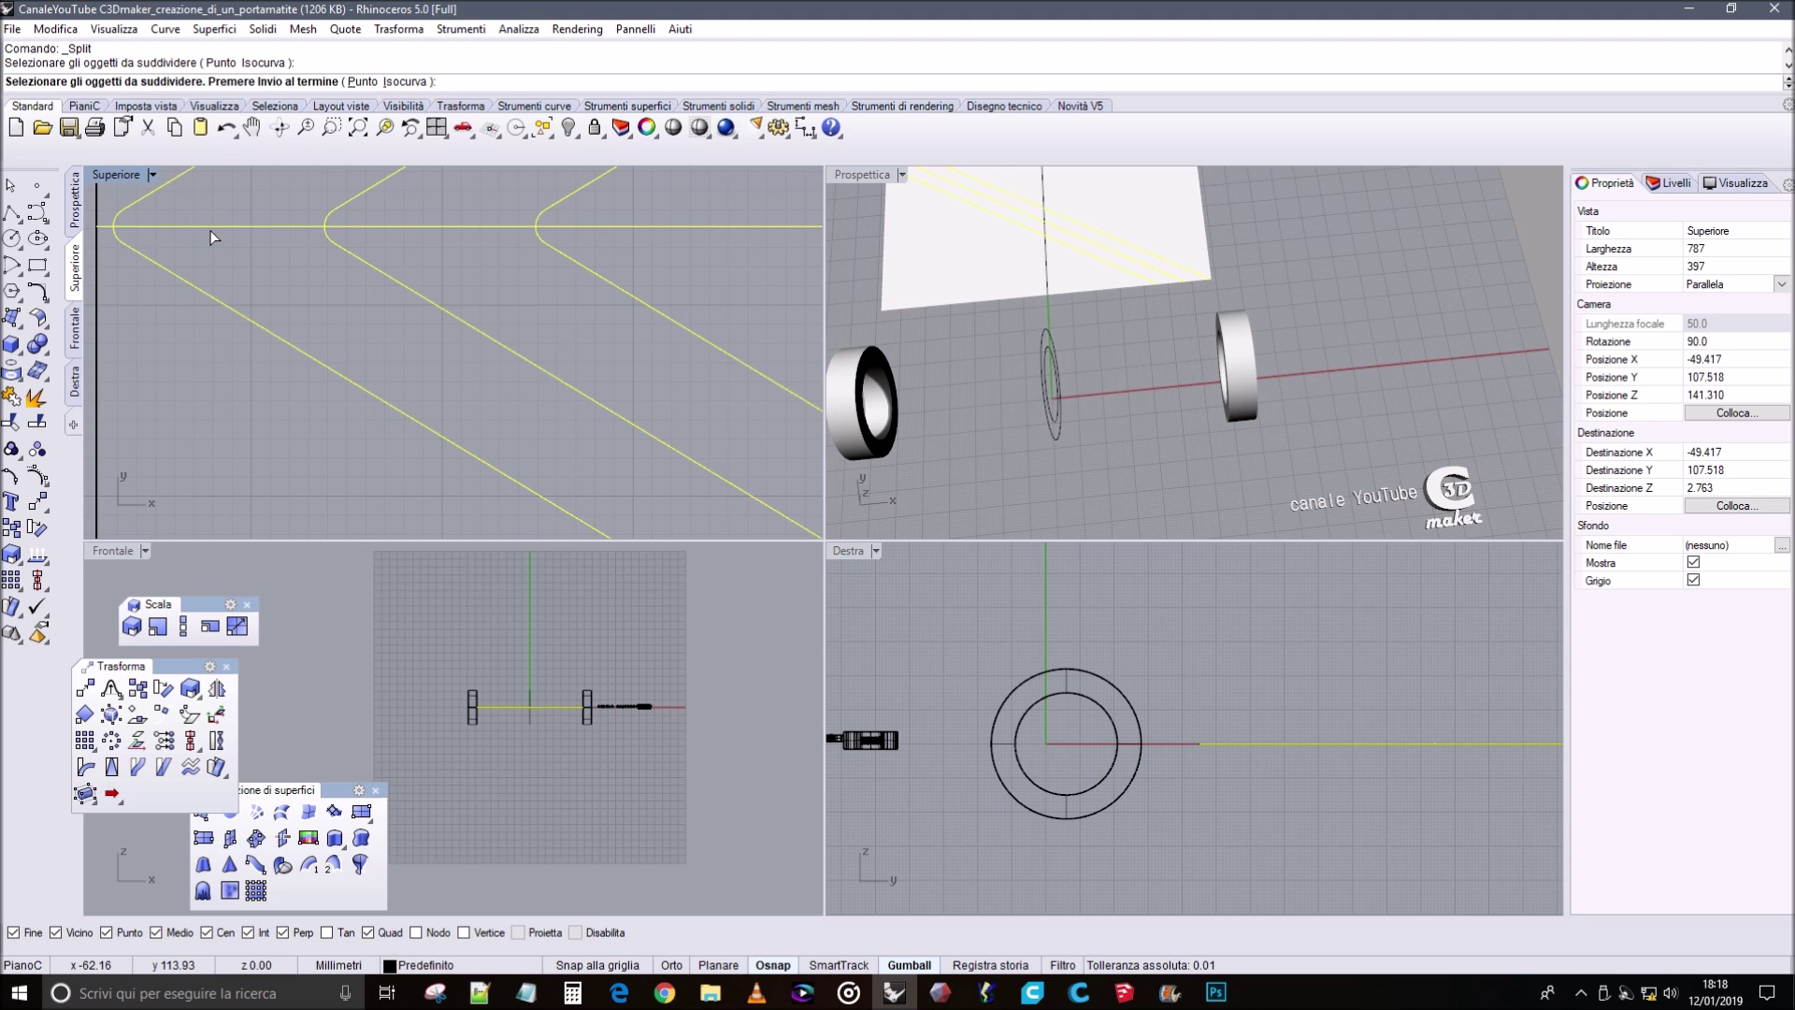
{"action": "key", "text": "Return"}
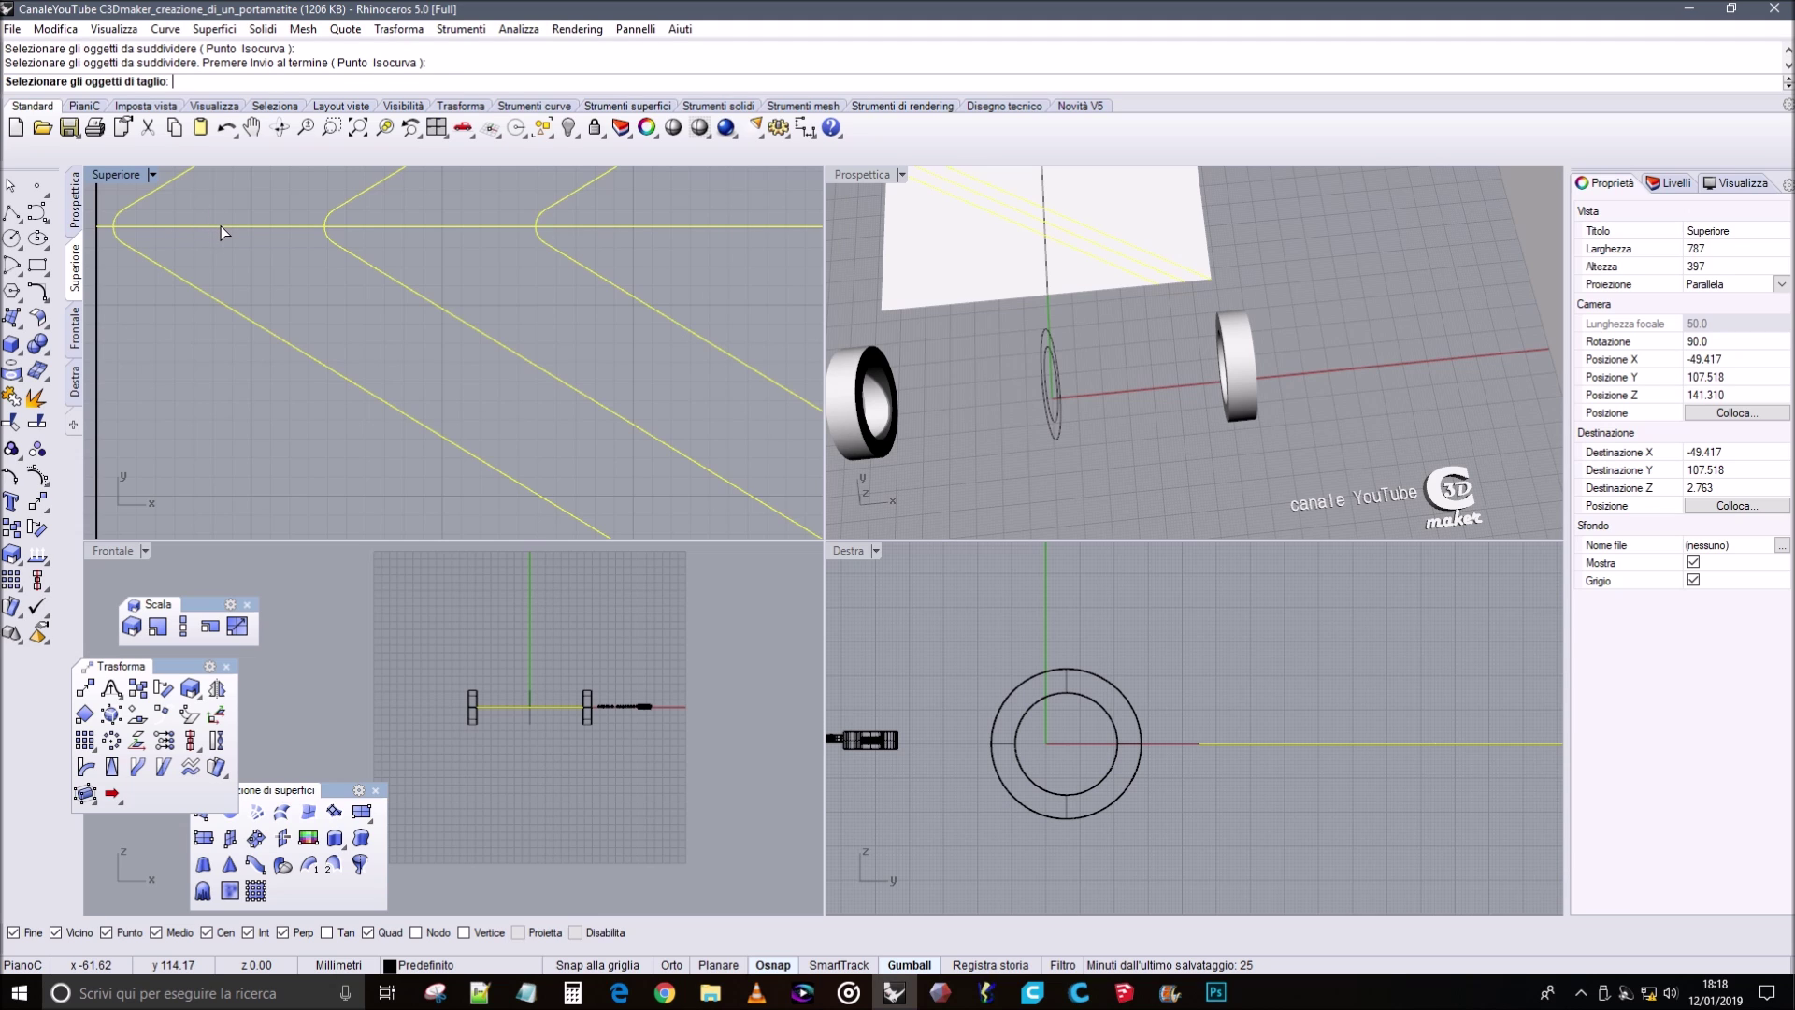
{"action": "scroll", "coordinate": [270, 235], "scroll_direction": "down", "scroll_amount": 4}
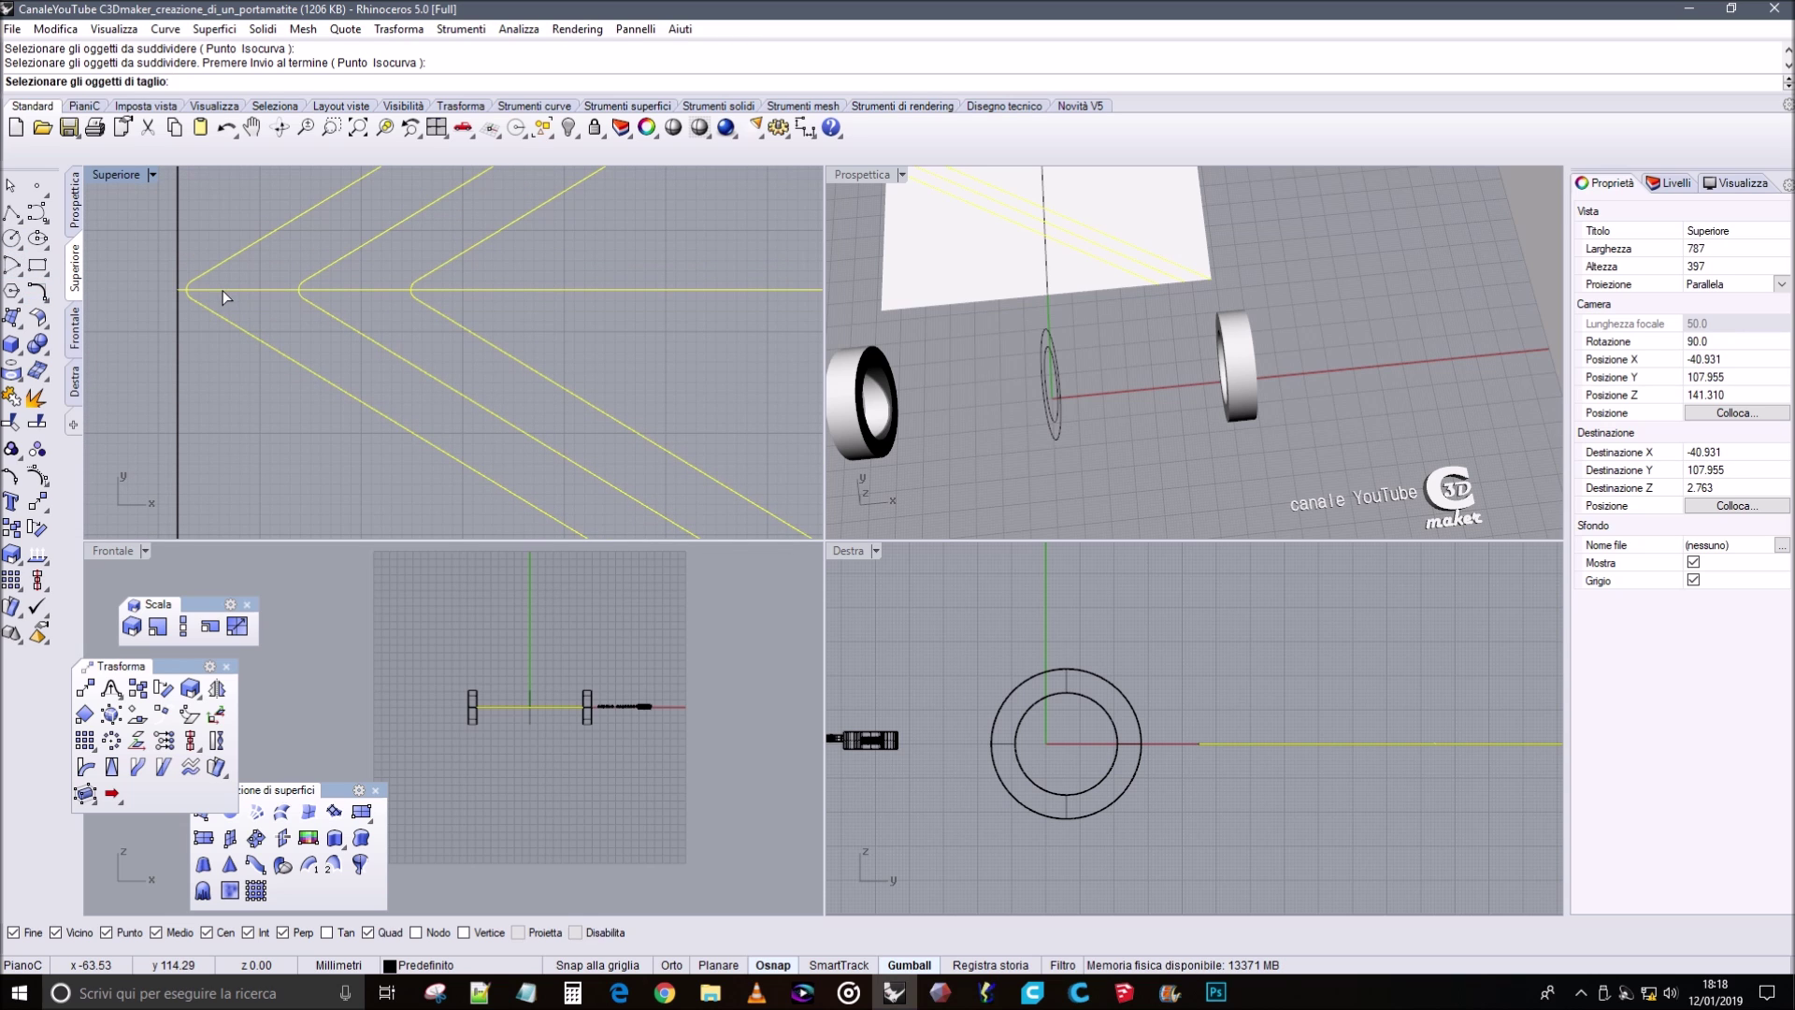
{"action": "scroll", "coordinate": [492, 264], "scroll_direction": "down", "scroll_amount": 5}
{"action": "right_click_drag", "start_coordinate": [592, 261], "coordinate": [496, 299]}
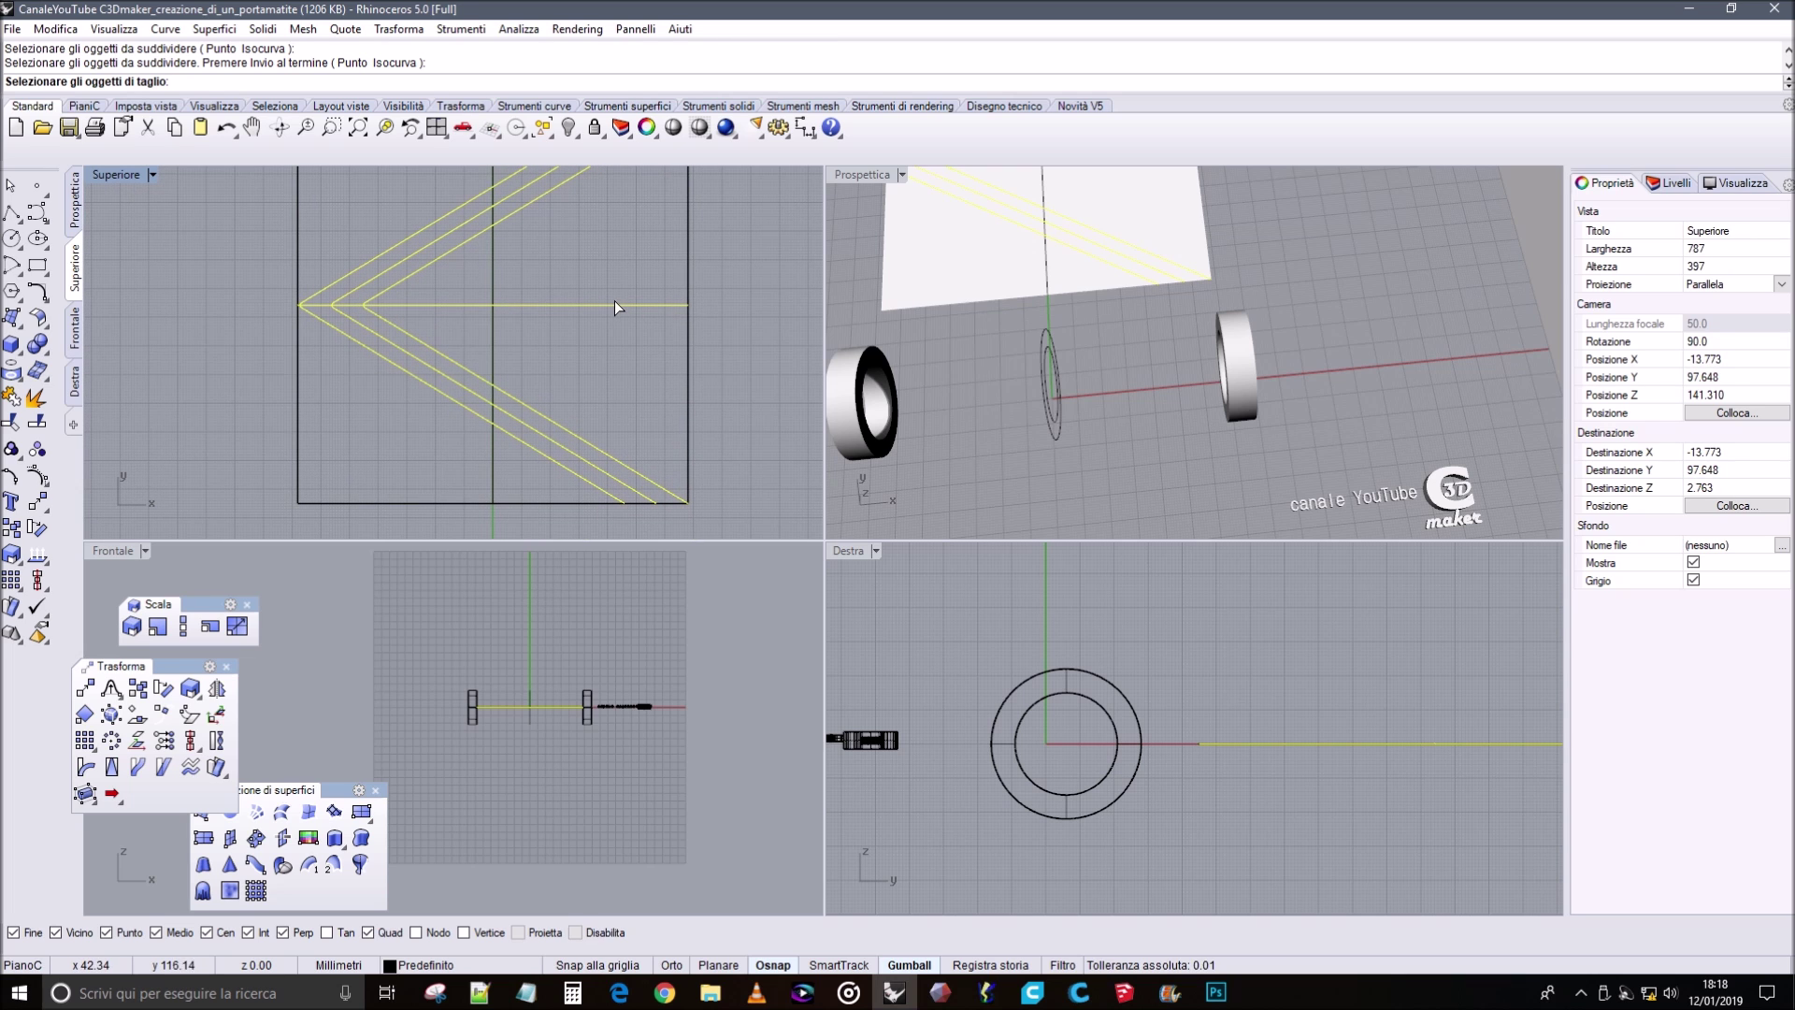
{"action": "key", "text": "Escape"}
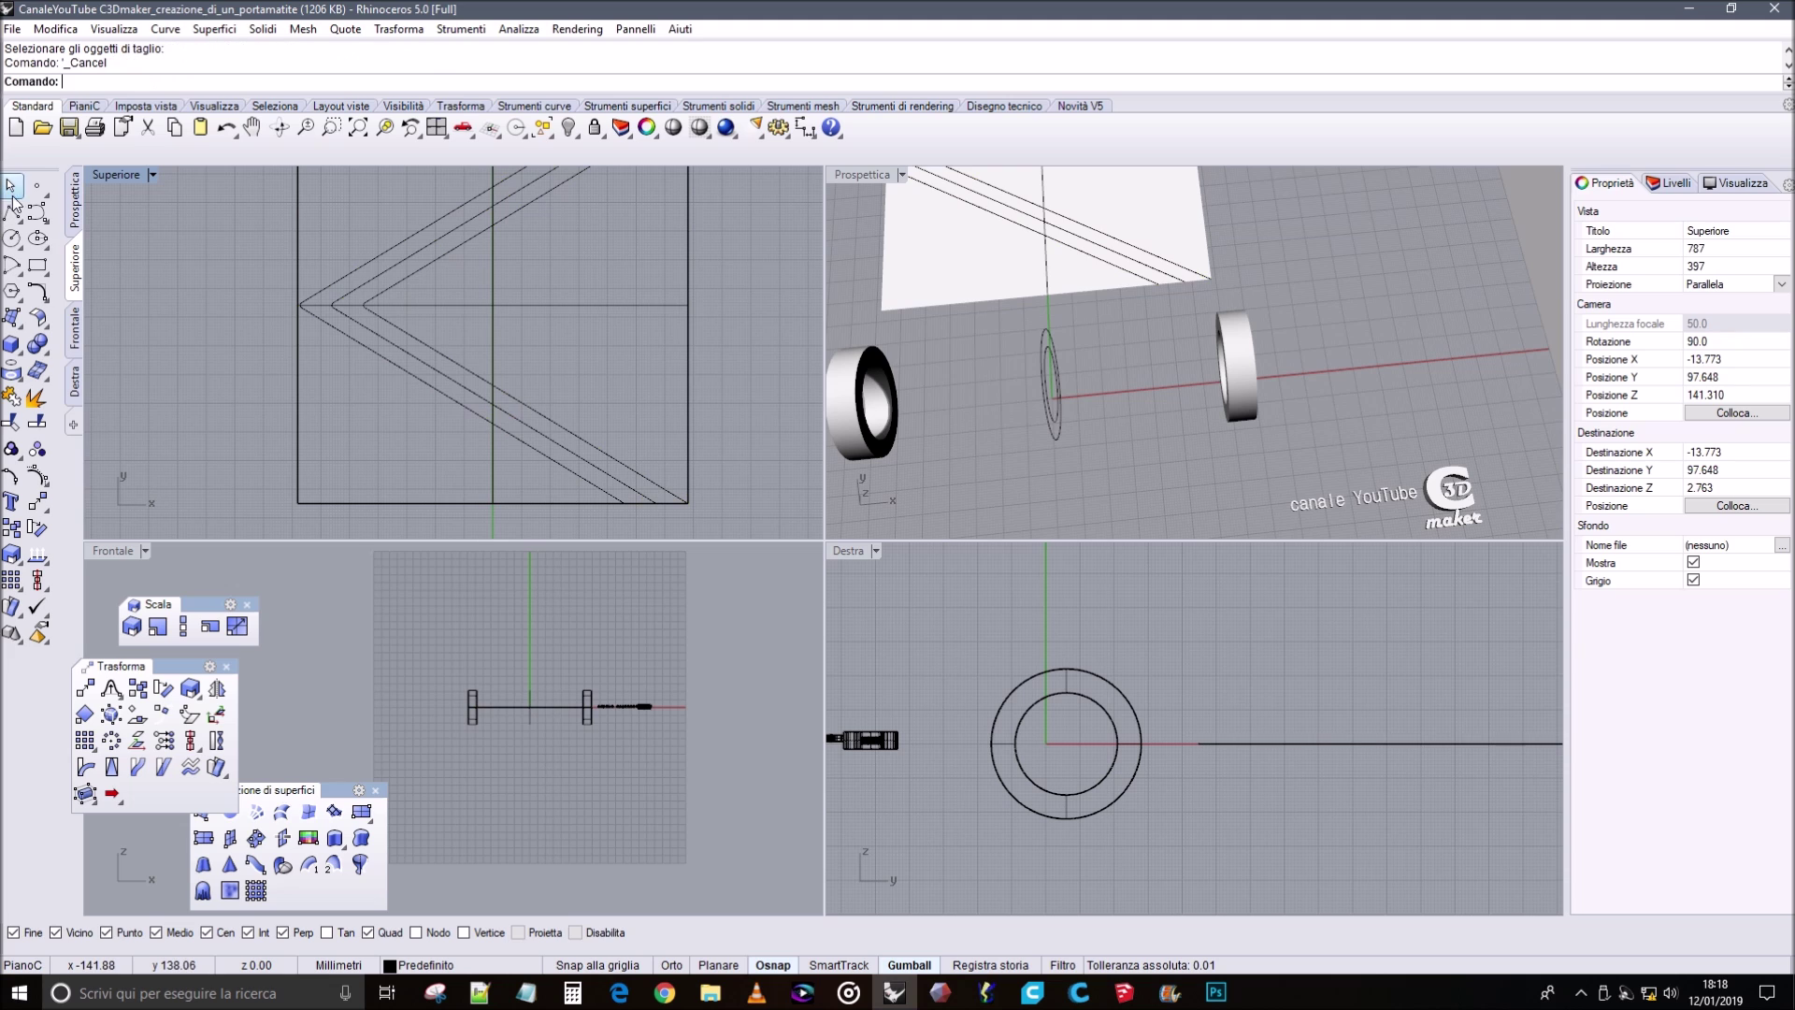
Split the corner arcs of the three V-shaped curves, using only the horizontal centre line as the cutting object.
{"action": "left_click", "coordinate": [38, 422]}
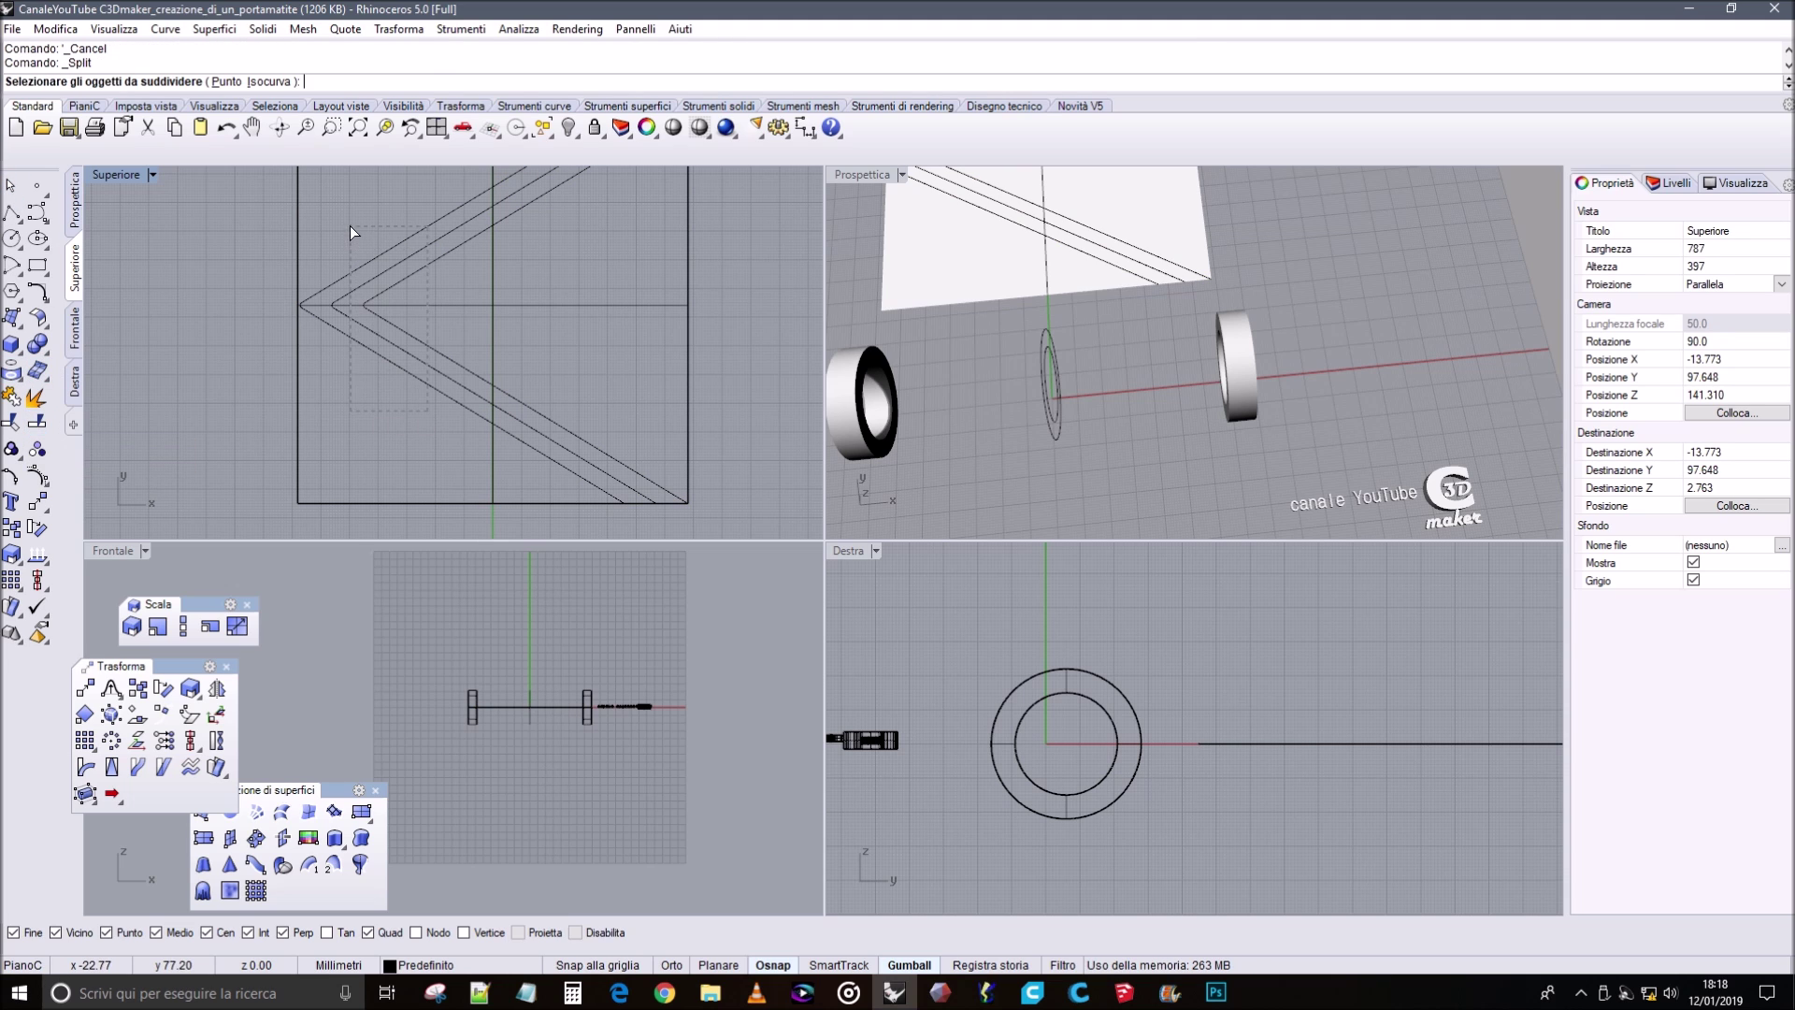
{"action": "left_click_drag", "start_coordinate": [428, 412], "coordinate": [301, 219]}
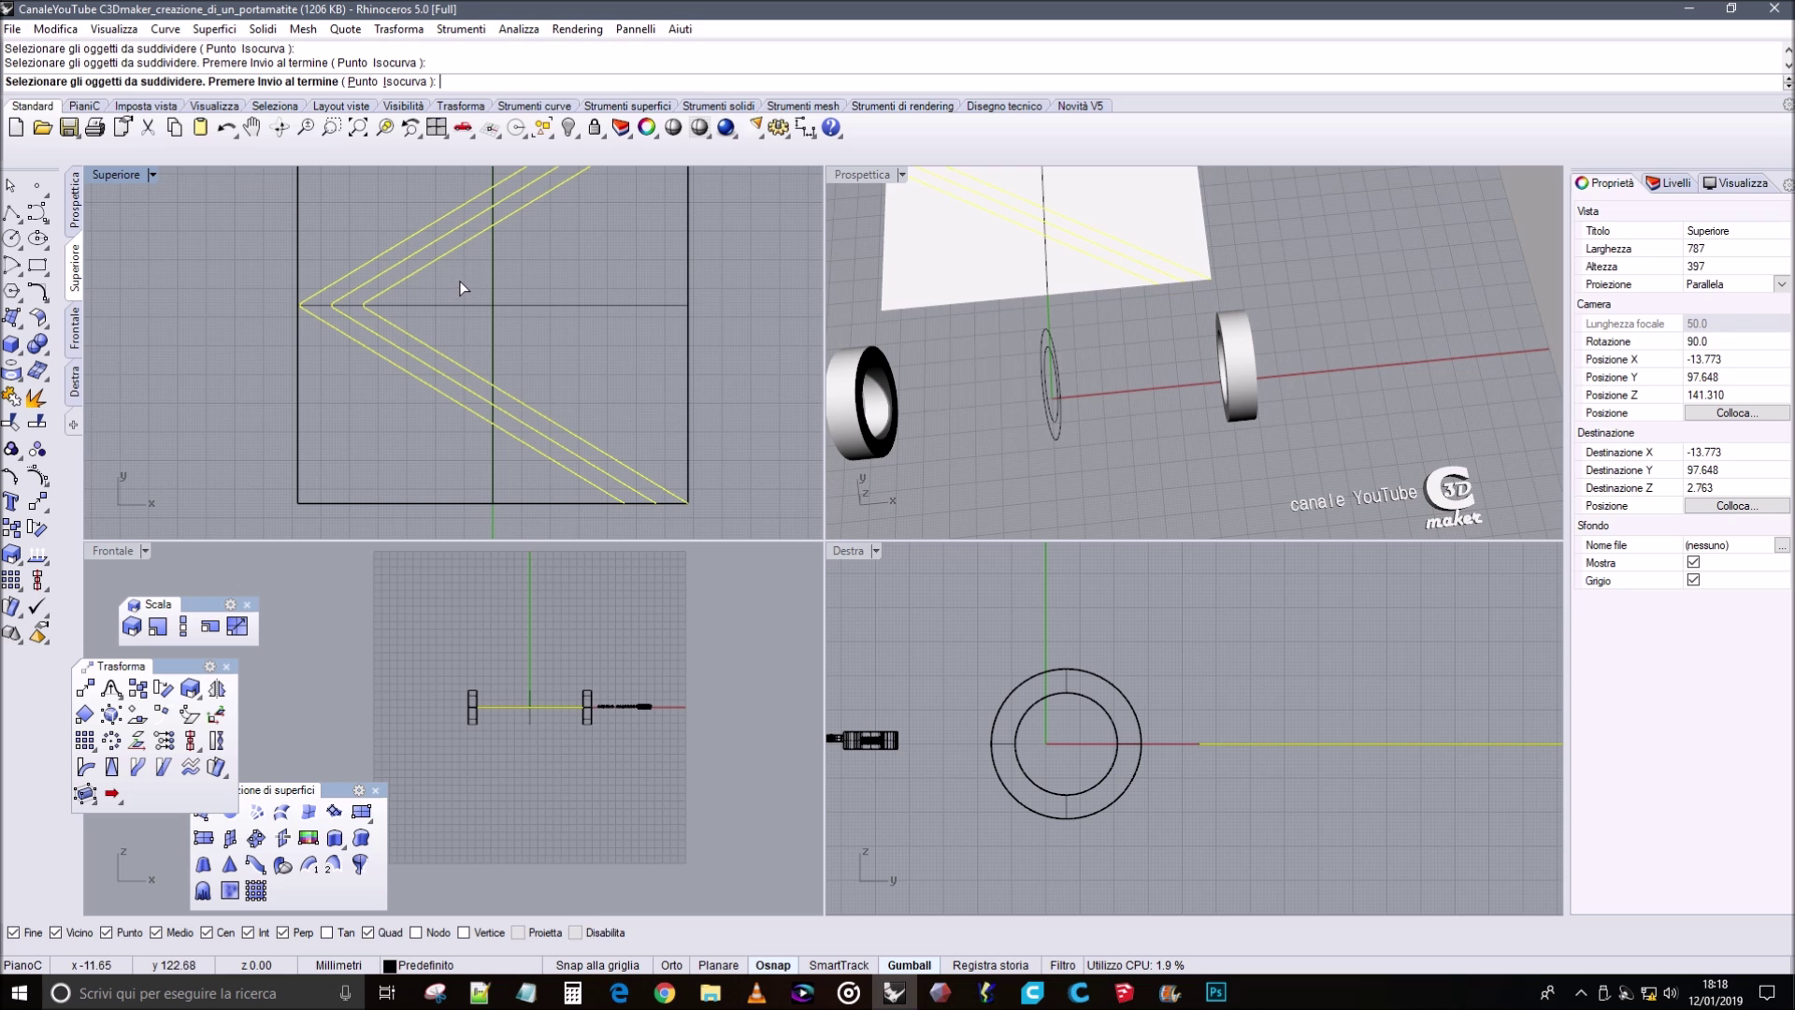
{"action": "key", "text": "Return"}
{"action": "left_click", "coordinate": [455, 305]}
{"action": "key", "text": "Return"}
{"action": "scroll", "coordinate": [366, 299], "scroll_direction": "up", "scroll_amount": 4}
{"action": "right_click", "coordinate": [374, 328]}
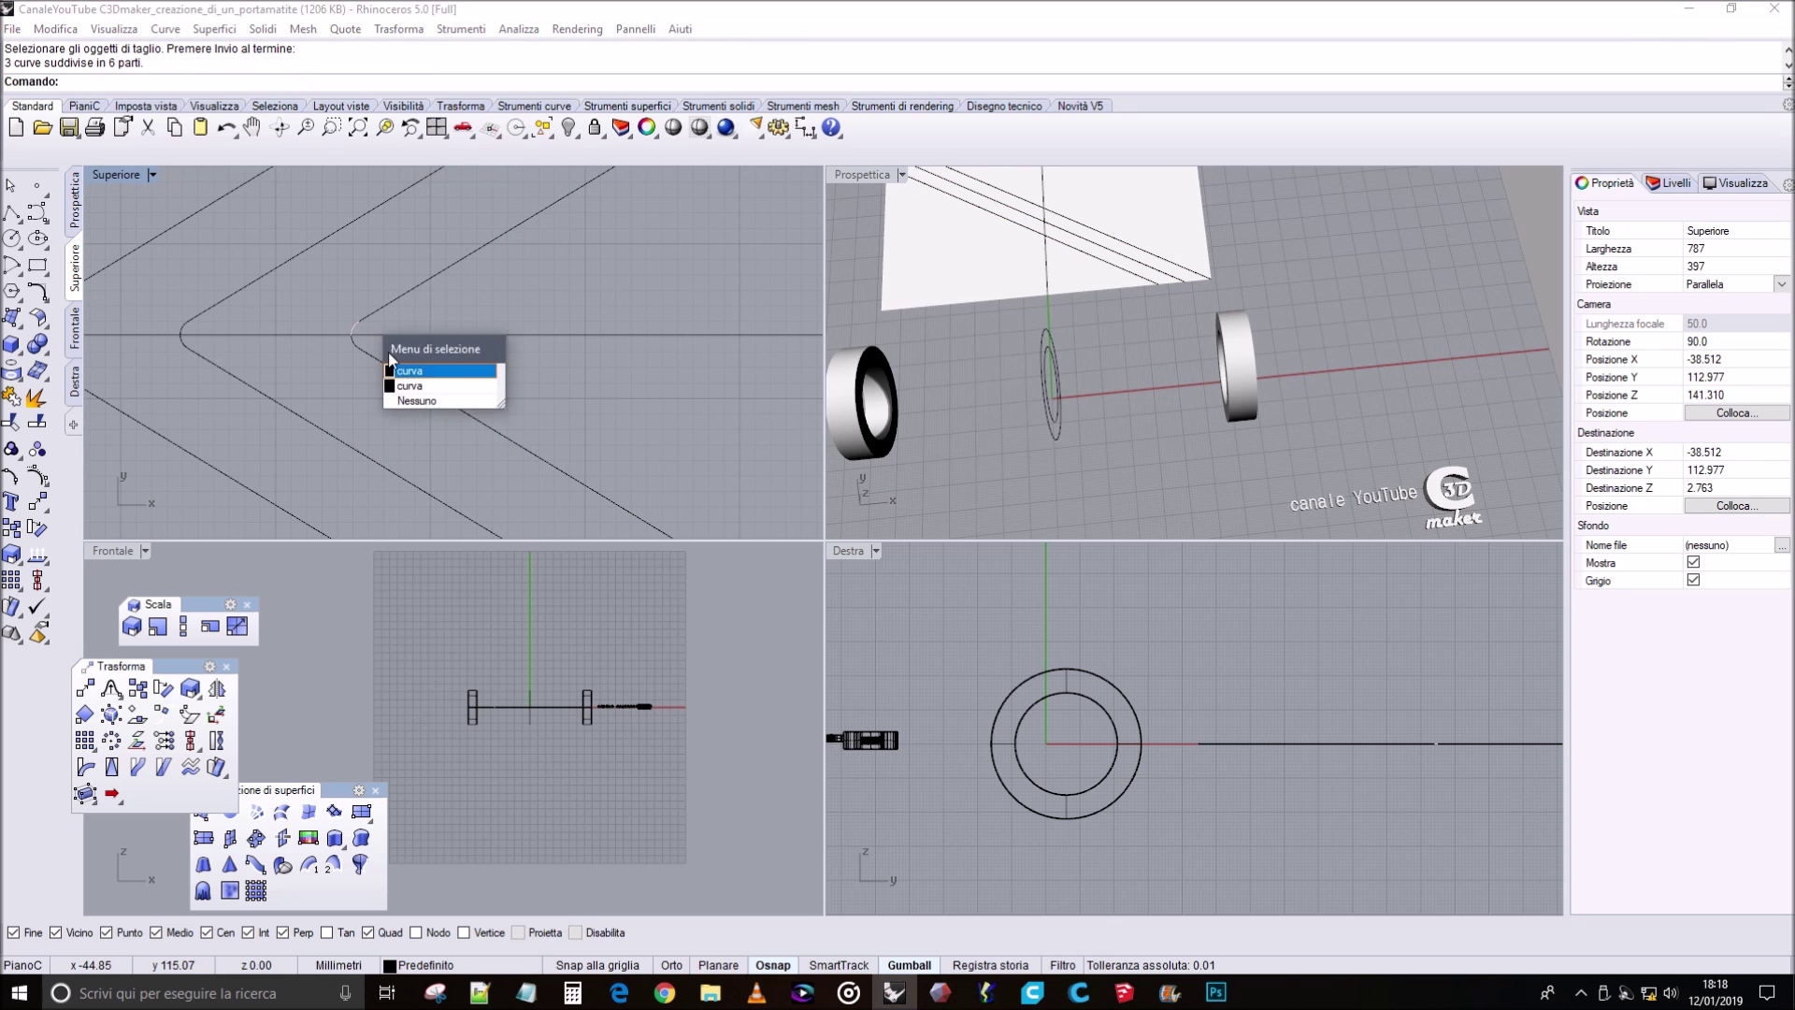
{"action": "left_click", "coordinate": [544, 385]}
Copy the lower halves of the three corner arcs in place and move the three copied arcs straight down, below the centre line.
{"action": "scroll", "coordinate": [528, 340], "scroll_direction": "down", "scroll_amount": 4}
{"action": "right_click_drag", "start_coordinate": [536, 348], "coordinate": [589, 281]}
{"action": "scroll", "coordinate": [417, 312], "scroll_direction": "up", "scroll_amount": 5}
{"action": "right_click_drag", "start_coordinate": [385, 240], "coordinate": [465, 315]}
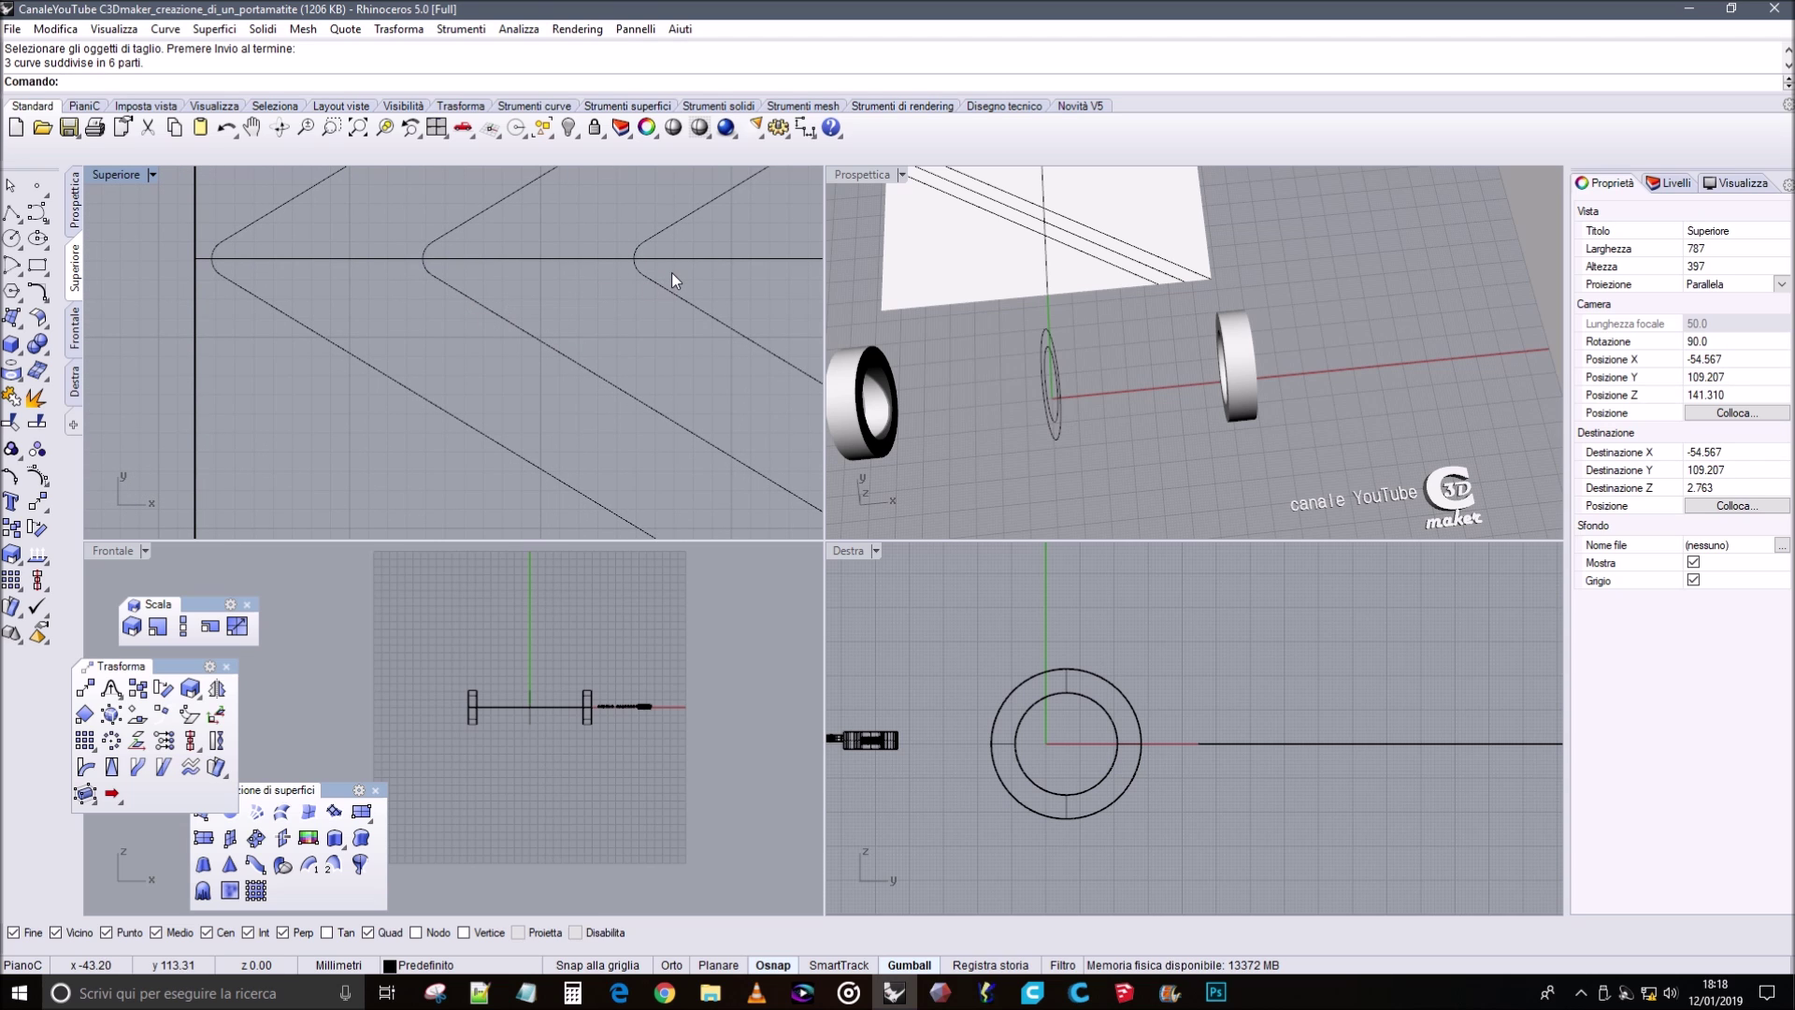
{"action": "left_click_drag", "start_coordinate": [267, 272], "coordinate": [205, 261]}
{"action": "scroll", "coordinate": [608, 285], "scroll_direction": "up", "scroll_amount": 2}
{"action": "scroll", "coordinate": [597, 284], "scroll_direction": "down", "scroll_amount": 2}
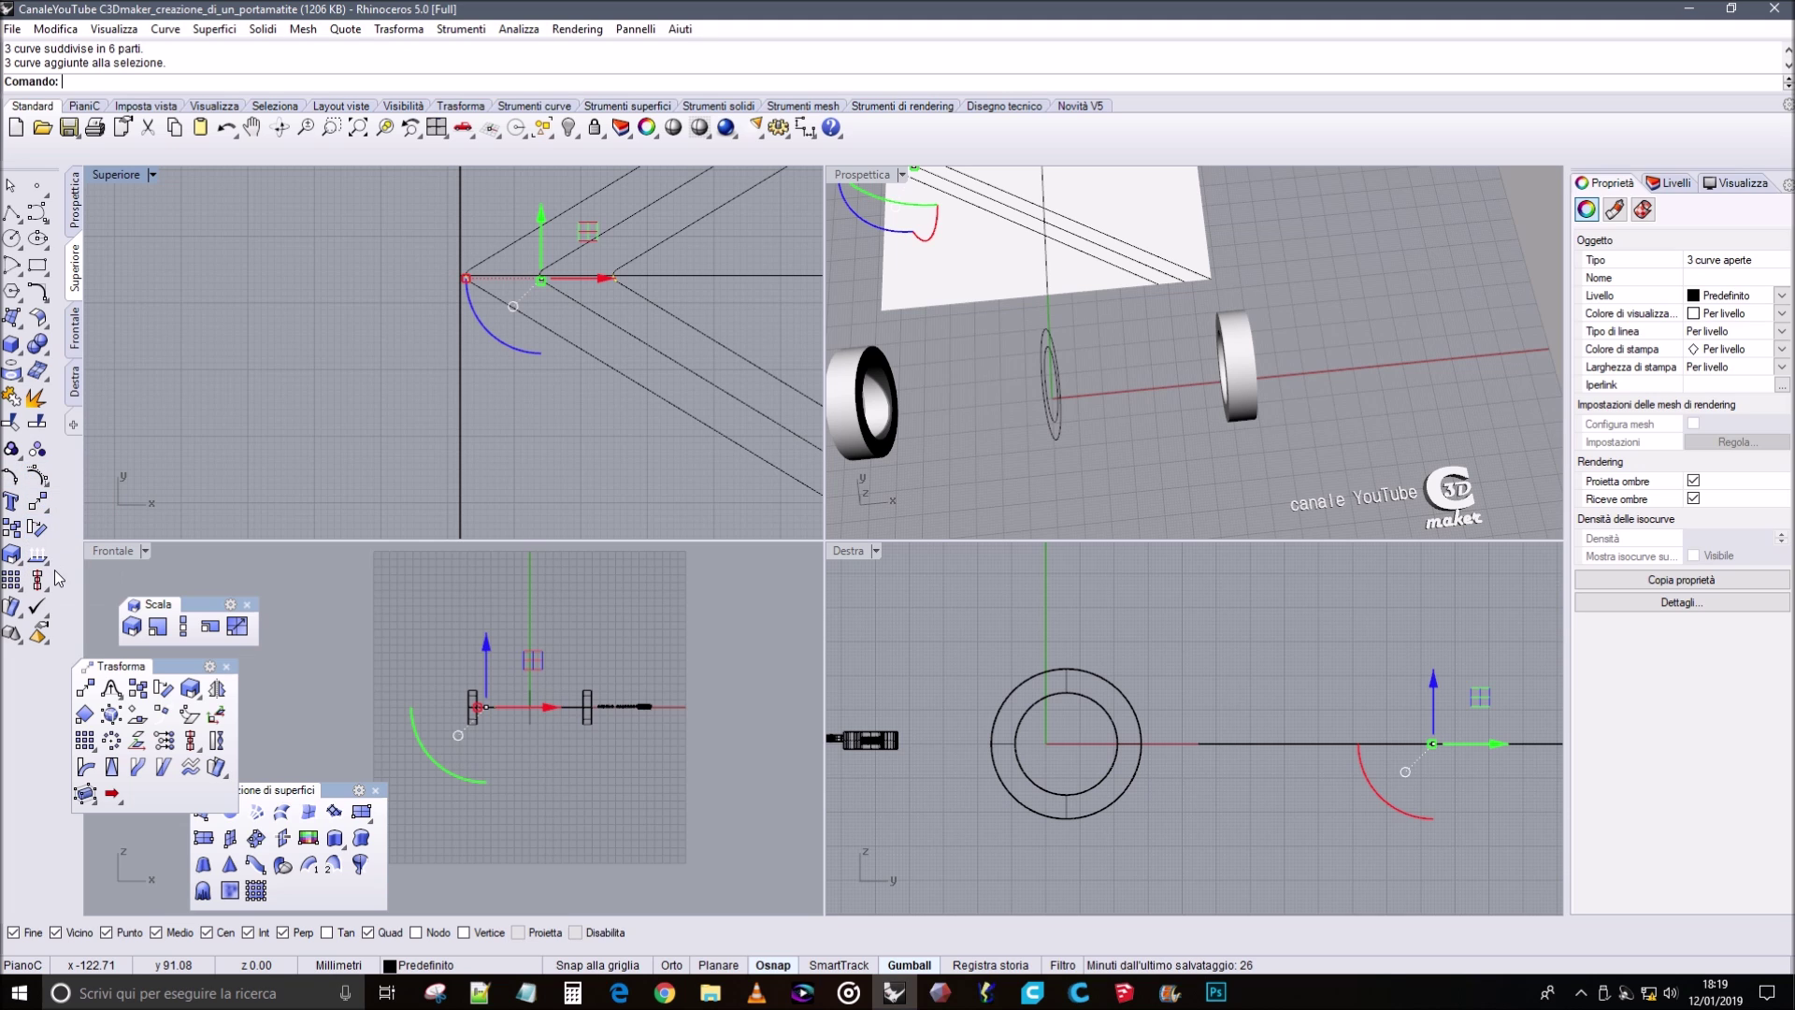
{"action": "right_click", "coordinate": [44, 498]}
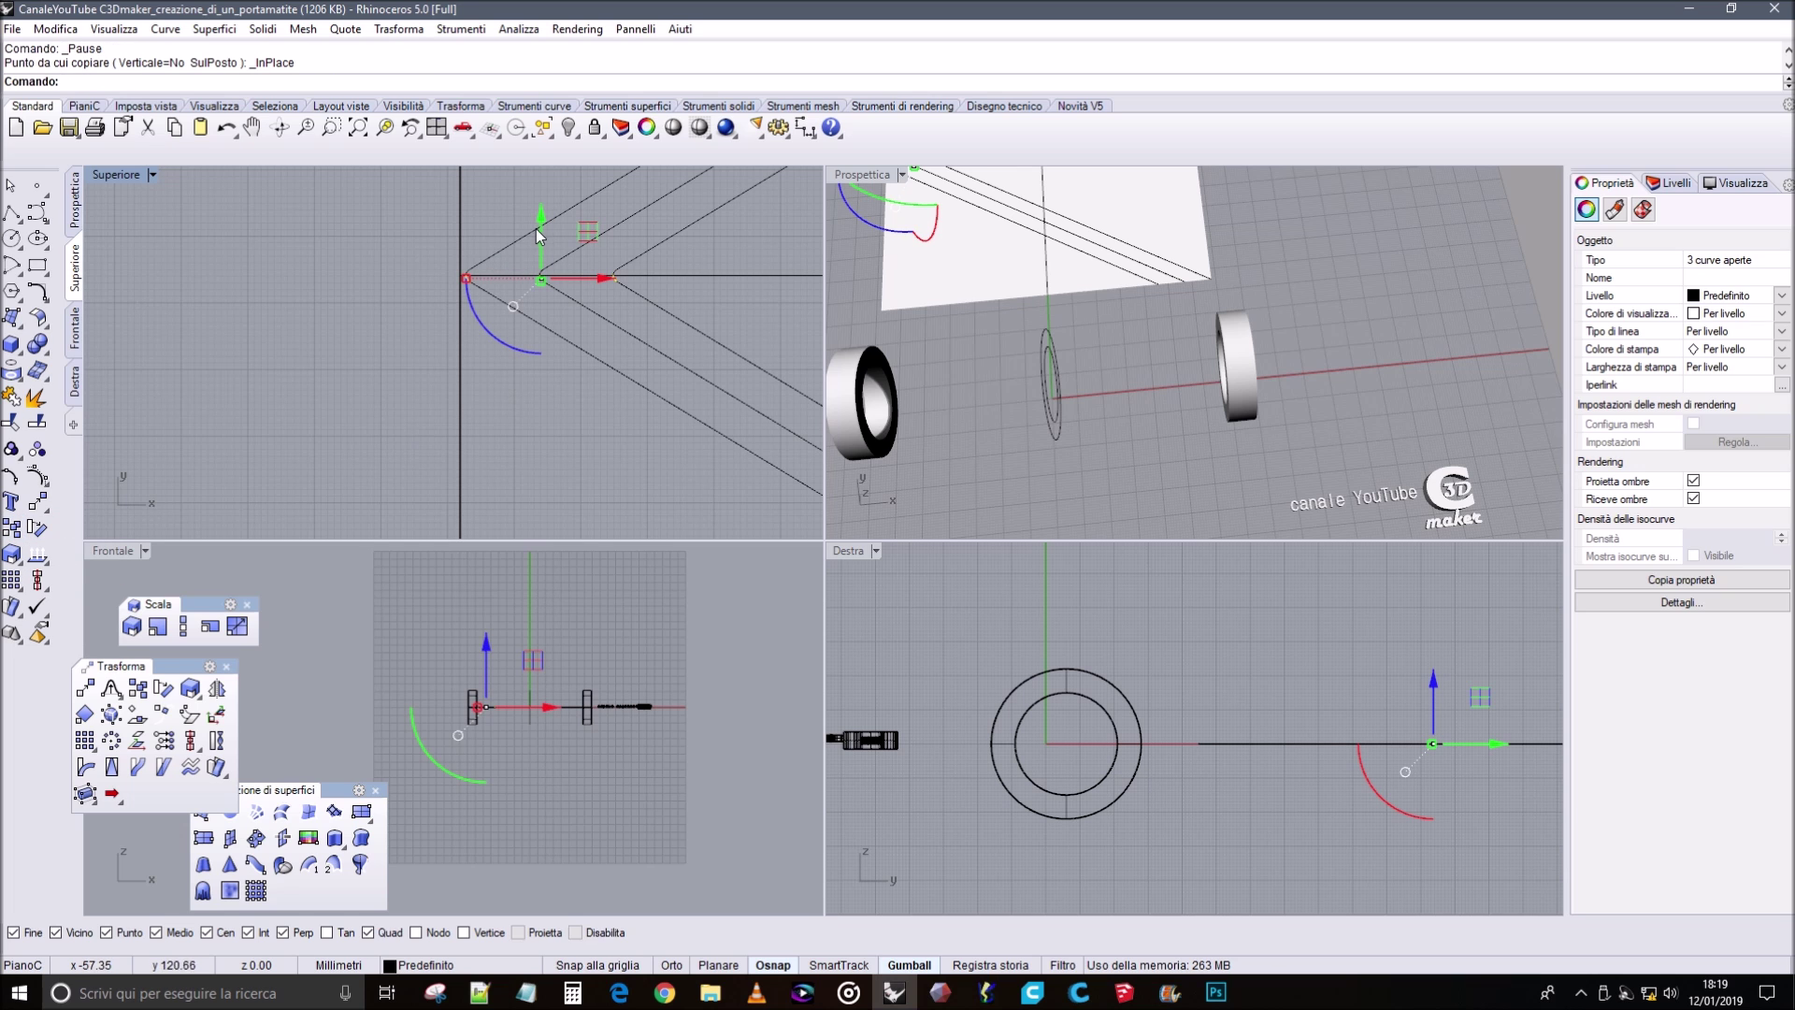
{"action": "left_click_drag", "start_coordinate": [540, 234], "coordinate": [570, 413]}
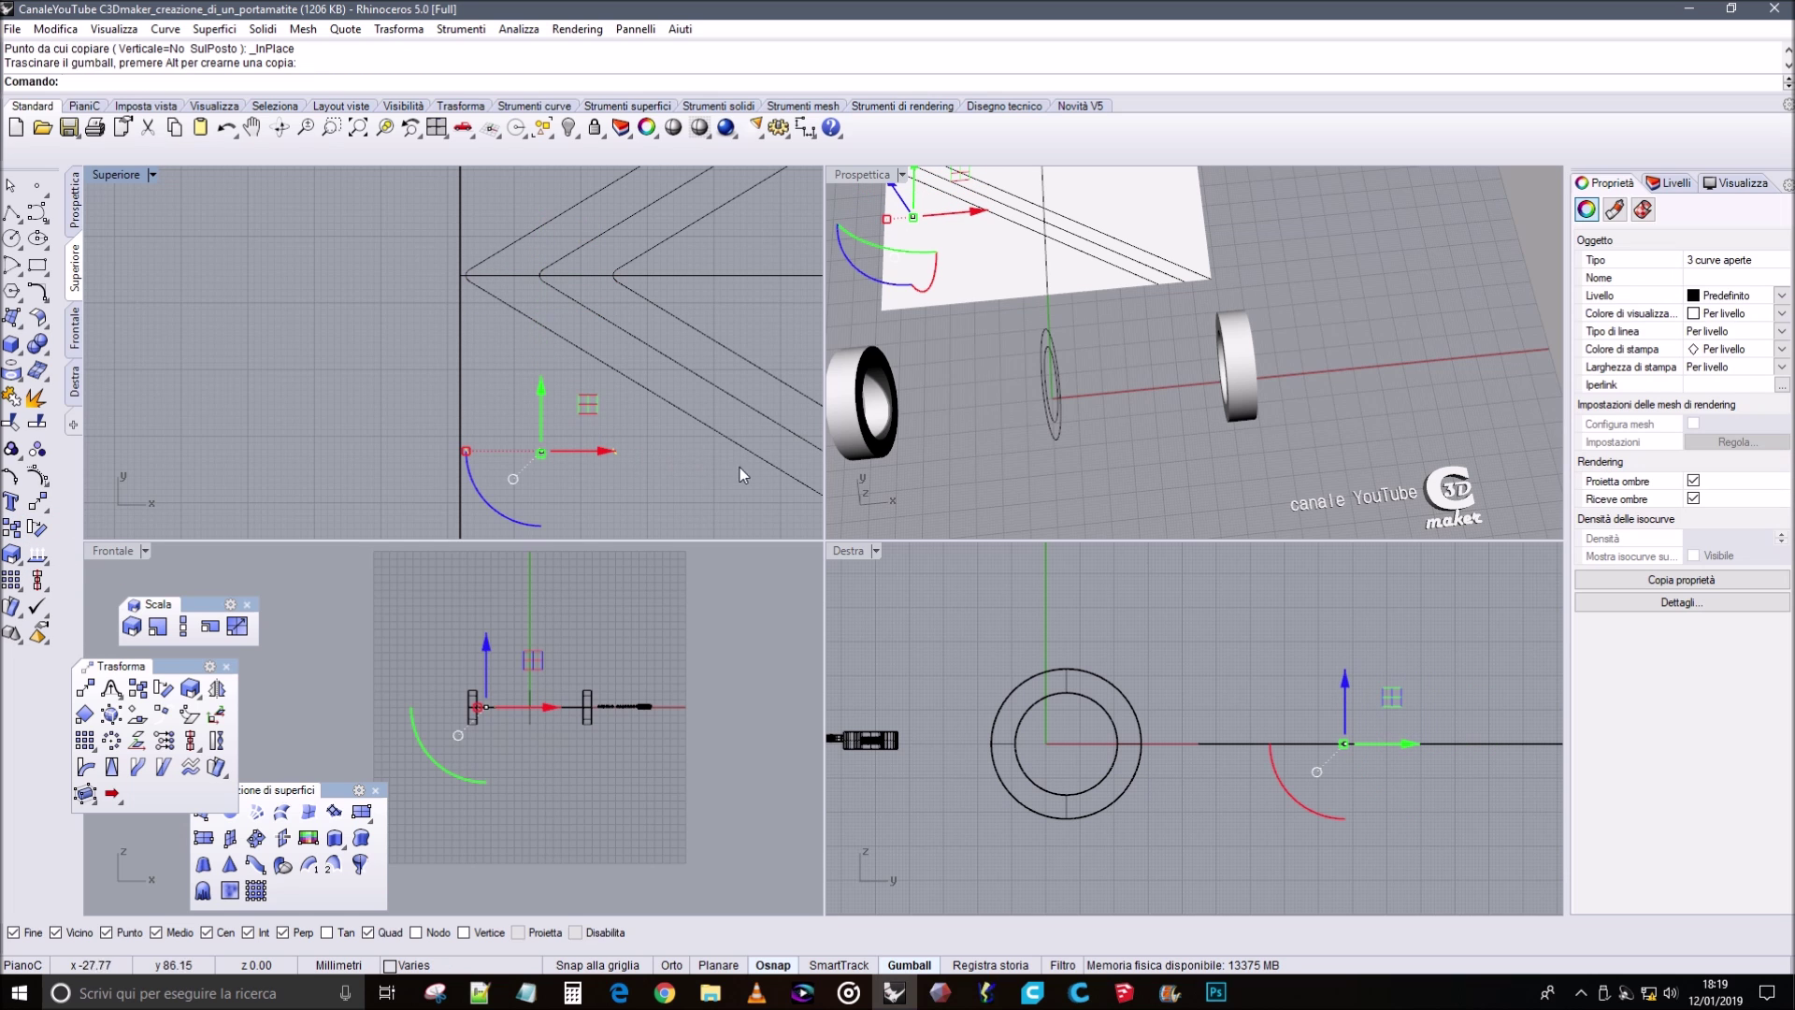
Rotate the three copied arcs half a turn together with ortho on, and clear the selection.
{"action": "right_click_drag", "start_coordinate": [749, 439], "coordinate": [508, 282]}
{"action": "mouse_move", "coordinate": [553, 352]}
{"action": "right_mouse_down"}
{"action": "mouse_move", "coordinate": [433, 321]}
{"action": "mouse_move", "coordinate": [527, 343]}
{"action": "right_mouse_up"}
{"action": "left_click_drag", "start_coordinate": [251, 357], "coordinate": [374, 226]}
{"action": "key", "text": "ctrl+z"}
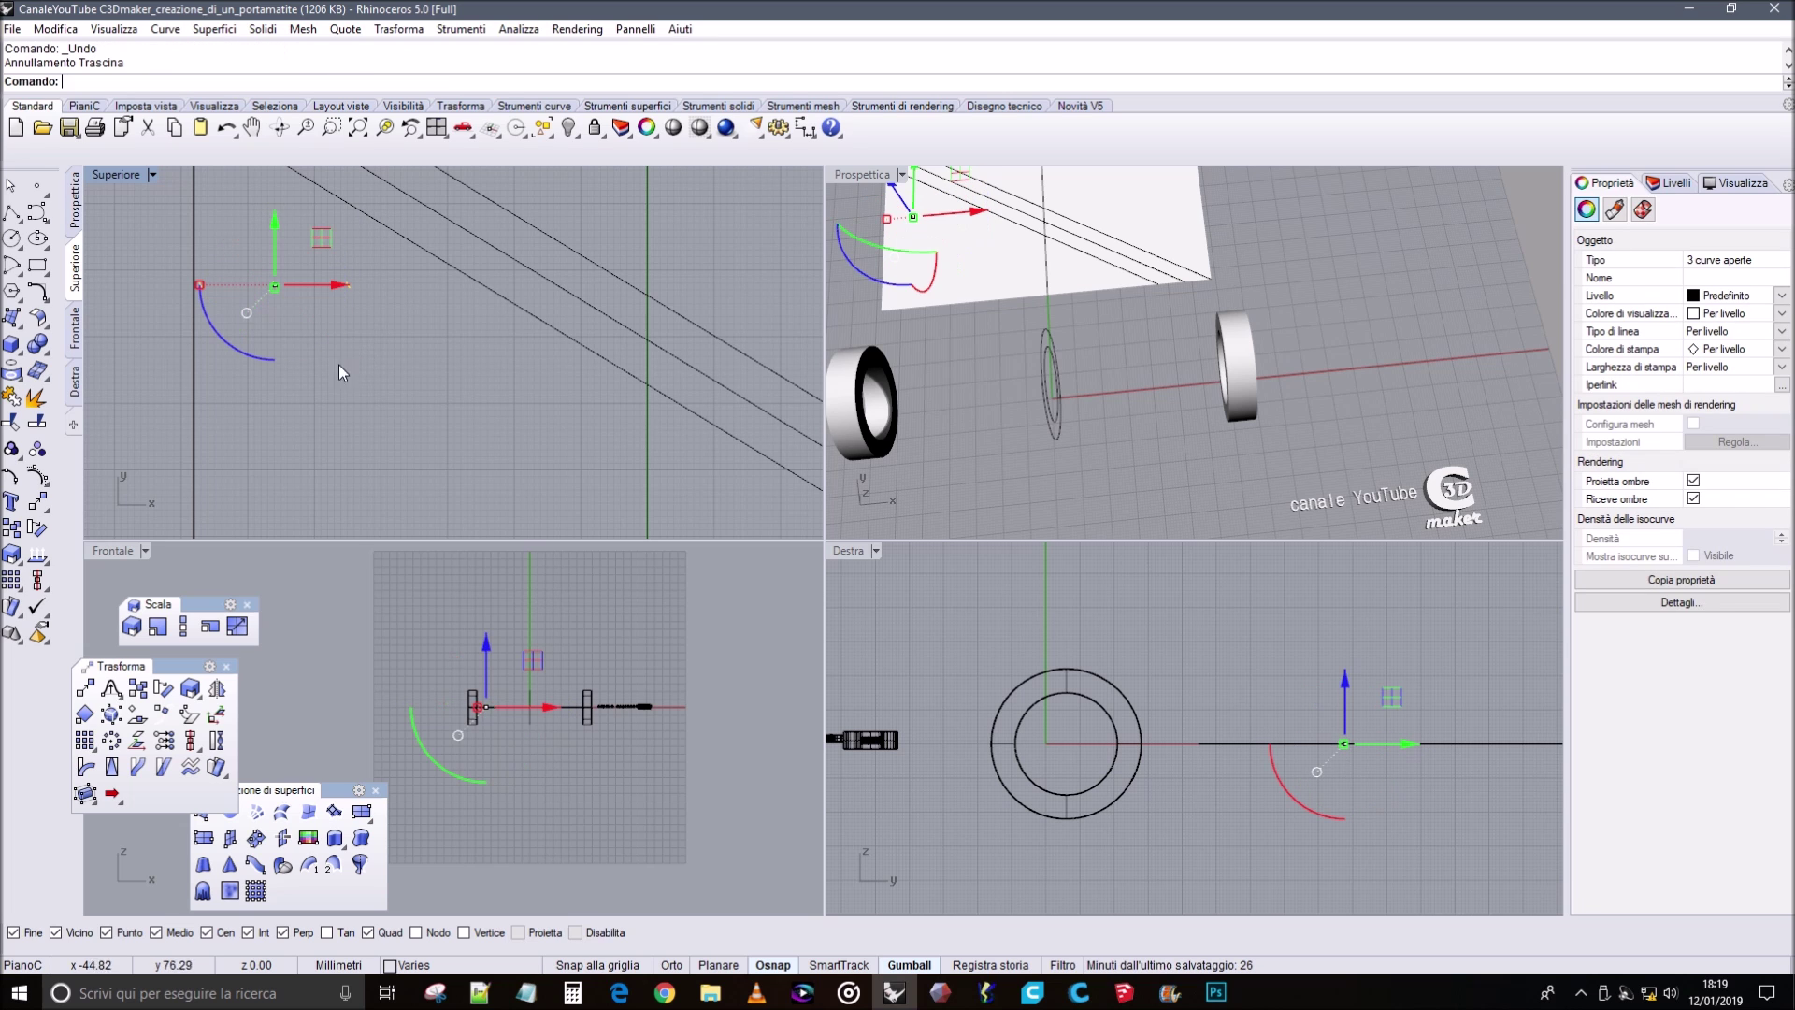
{"action": "left_click", "coordinate": [672, 965]}
{"action": "left_click_drag", "start_coordinate": [221, 317], "coordinate": [363, 240]}
{"action": "left_click", "coordinate": [402, 411]}
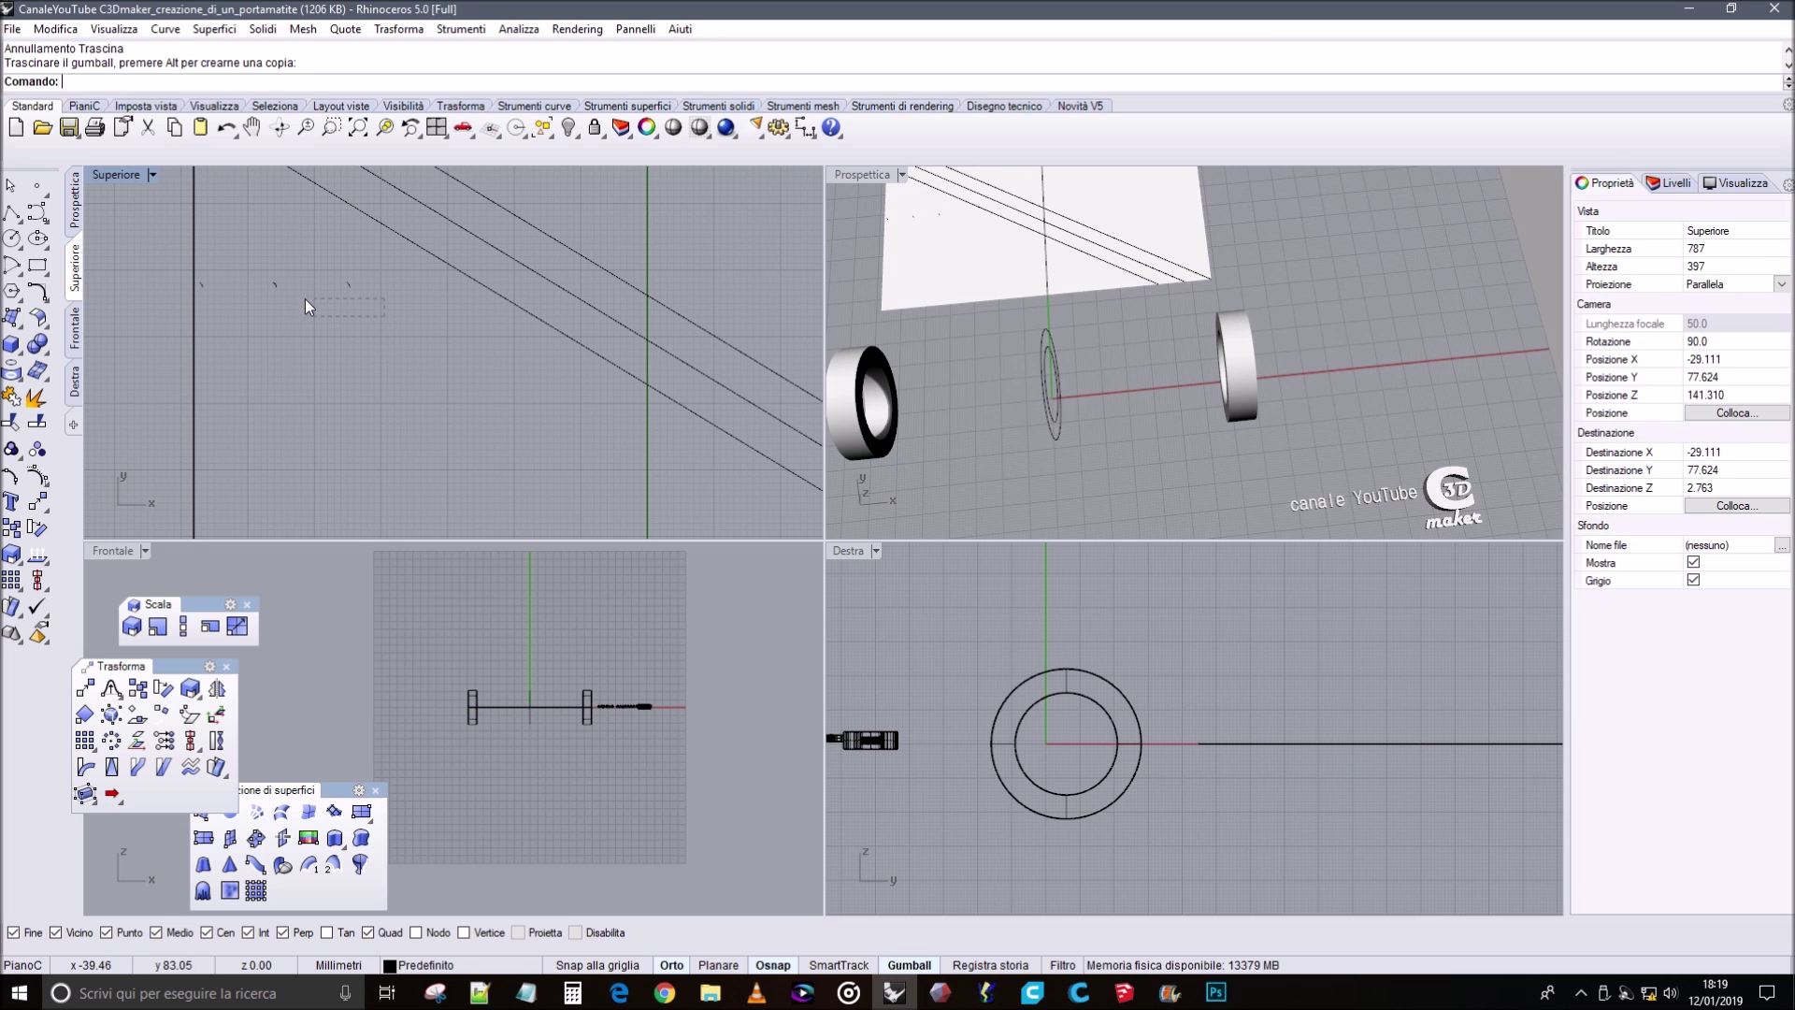
Move the three rotated arcs down and across to just above the surface's lower edge, short of the diagonal lines' lower ends.
{"action": "left_click_drag", "start_coordinate": [204, 262], "coordinate": [198, 260]}
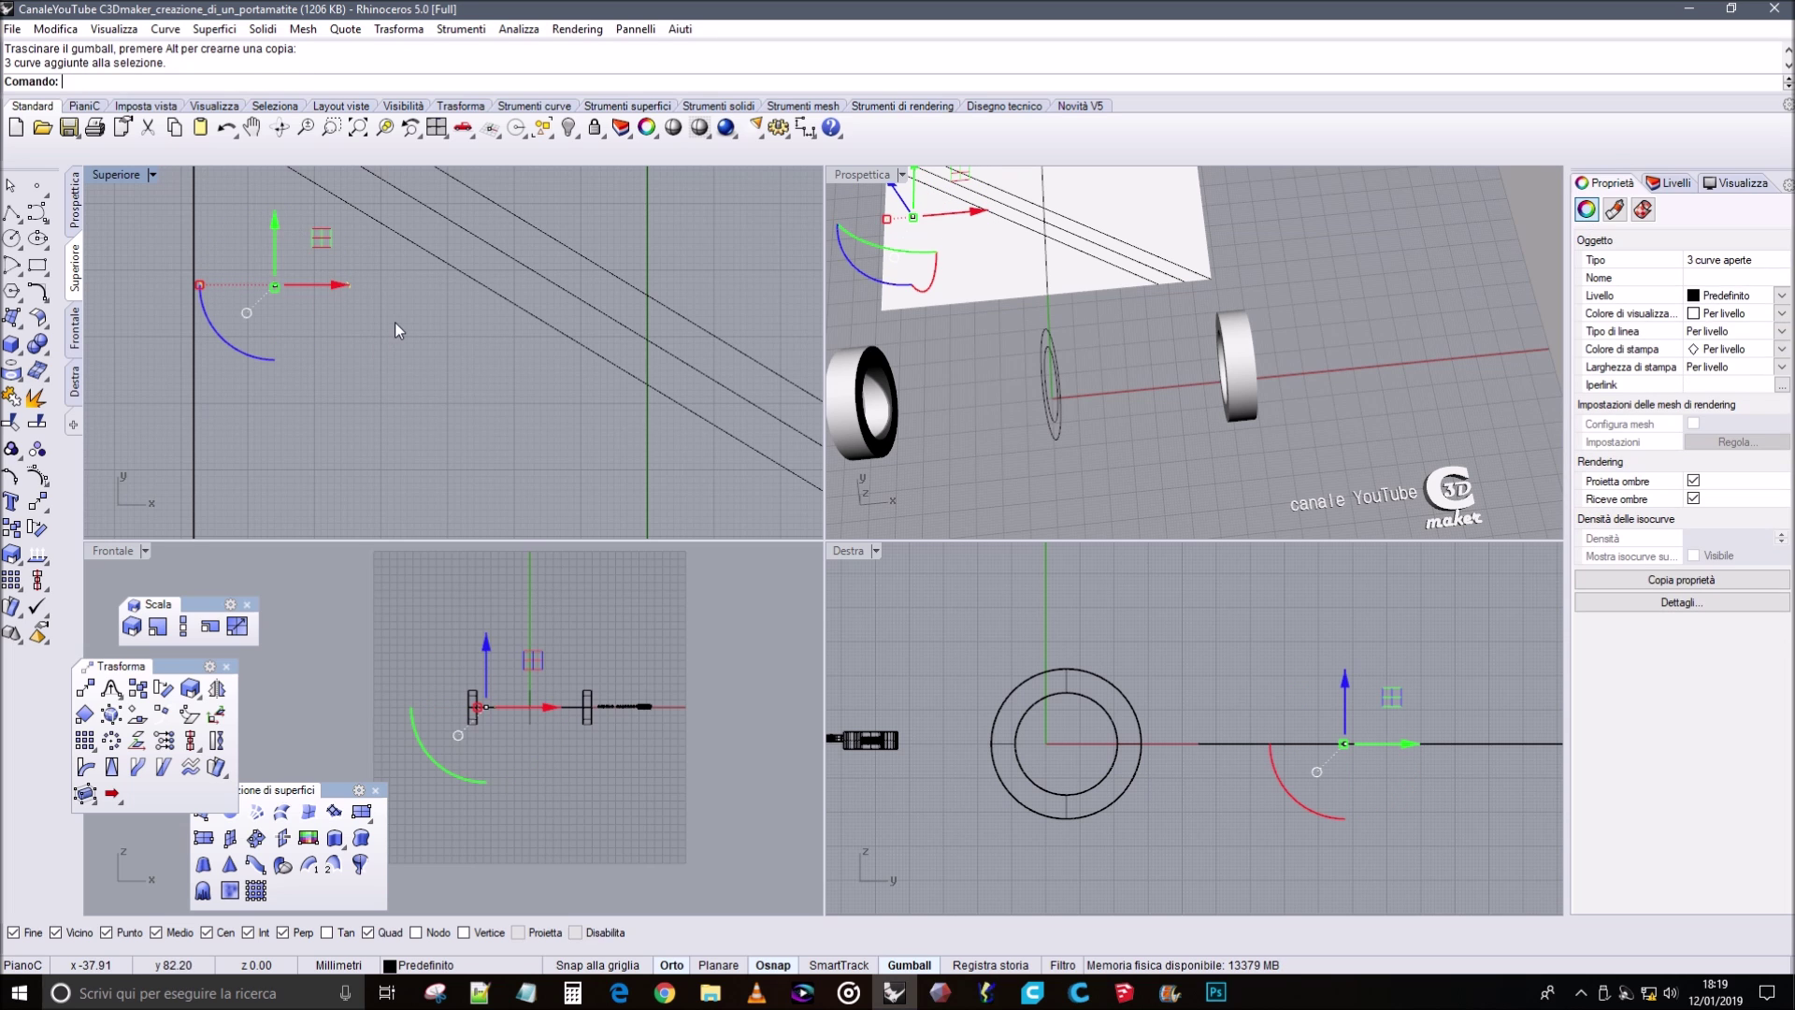
{"action": "scroll", "coordinate": [531, 337], "scroll_direction": "down", "scroll_amount": 3}
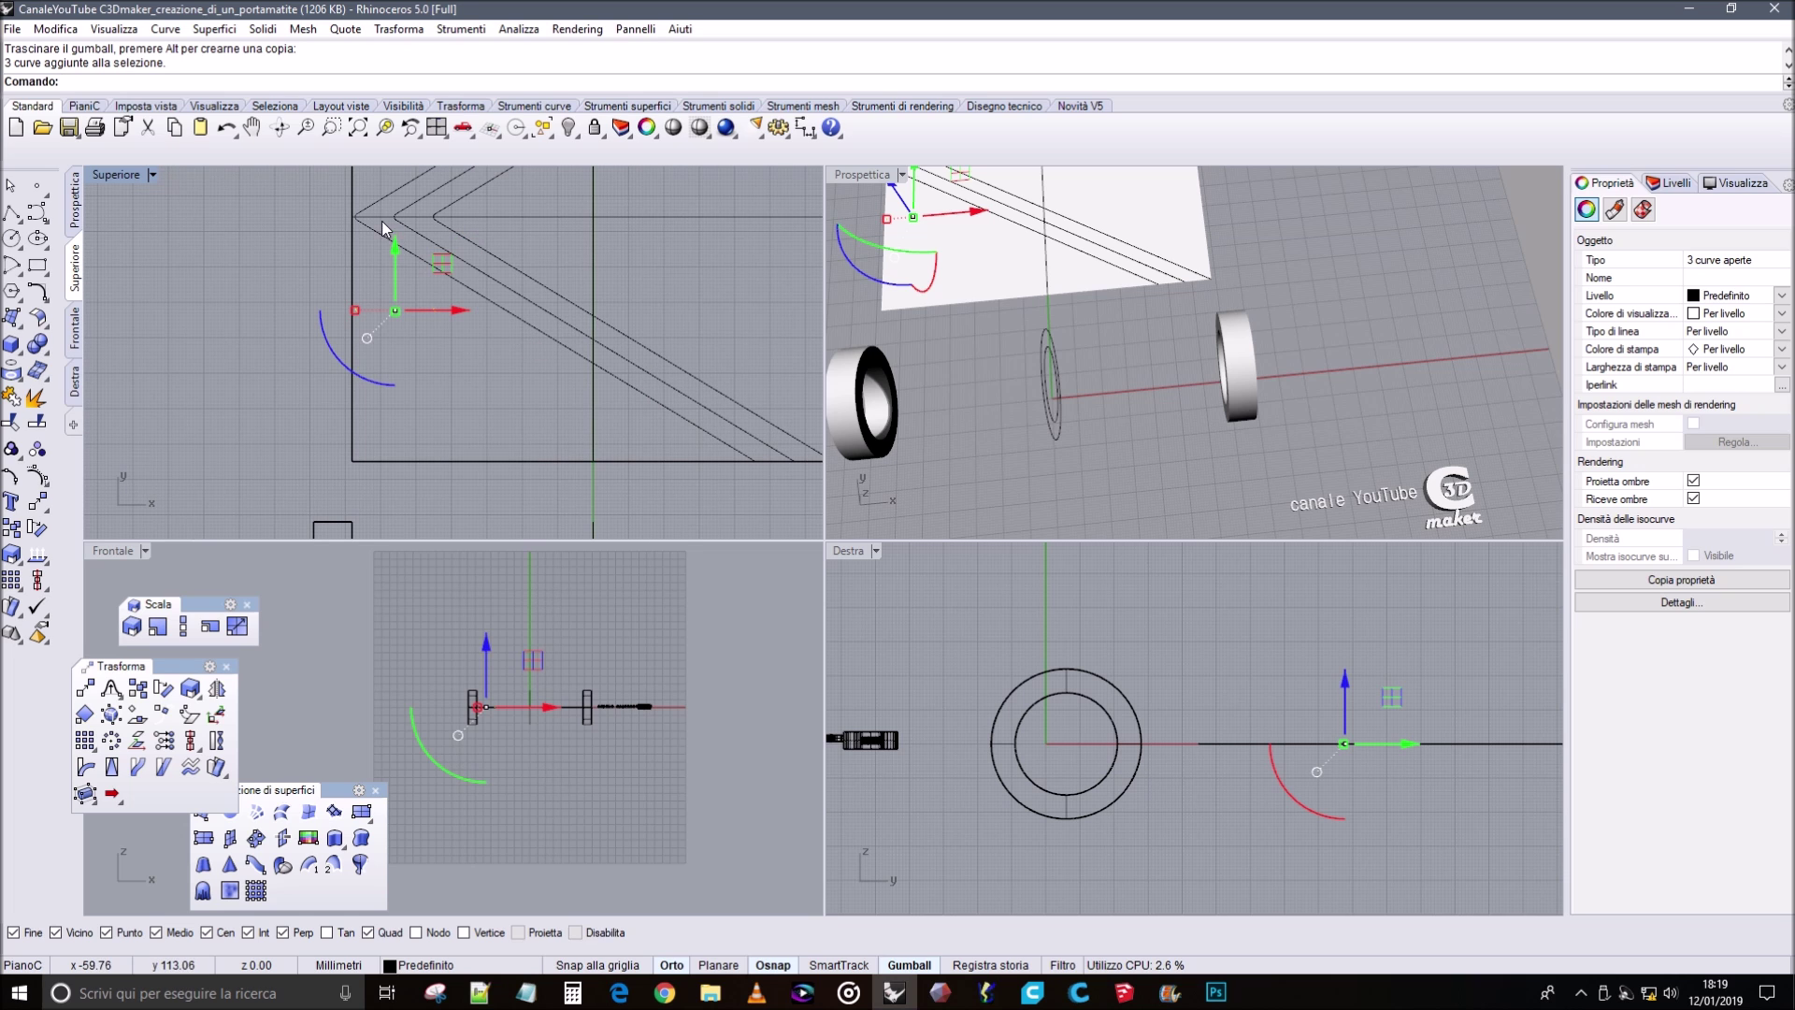
{"action": "left_click_drag", "start_coordinate": [395, 256], "coordinate": [724, 463]}
{"action": "left_click", "coordinate": [760, 391]}
With ortho off, move the three arcs together along the surface's lower edge to near the lower ends of the diagonal lines.
{"action": "right_click_drag", "start_coordinate": [745, 417], "coordinate": [567, 355]}
{"action": "scroll", "coordinate": [610, 408], "scroll_direction": "up", "scroll_amount": 10}
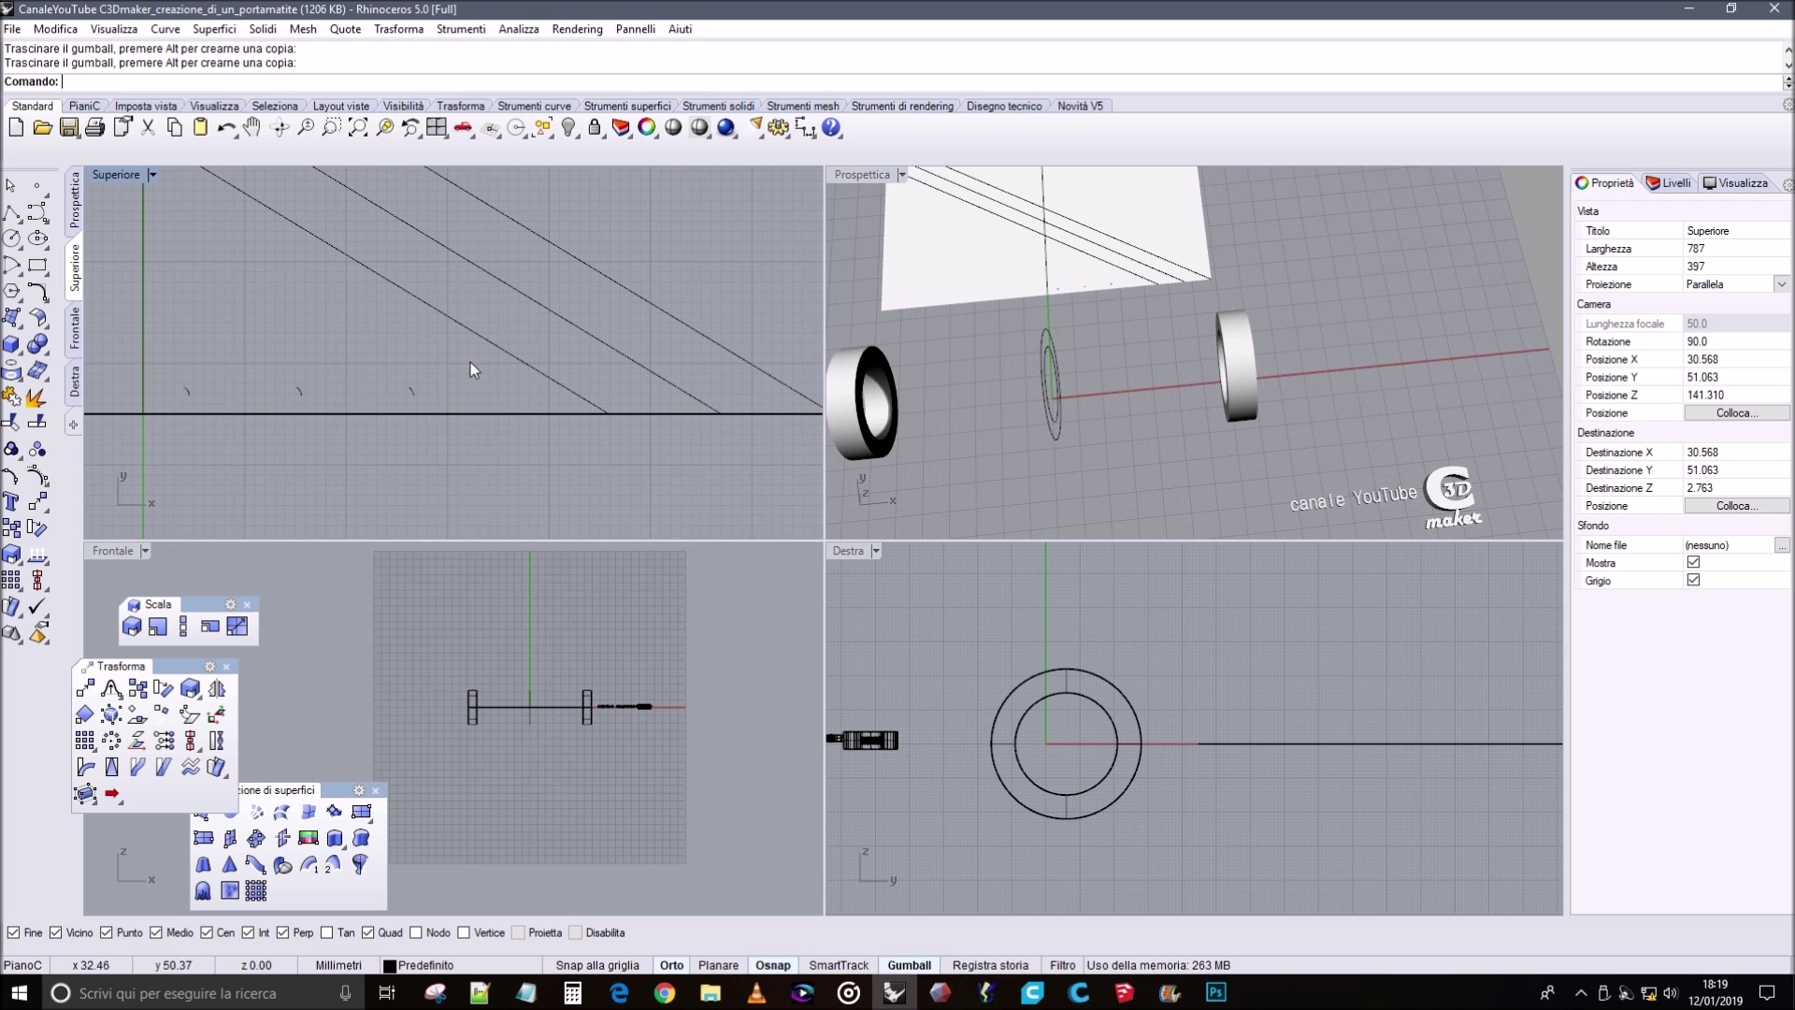
{"action": "scroll", "coordinate": [367, 391], "scroll_direction": "up", "scroll_amount": 4}
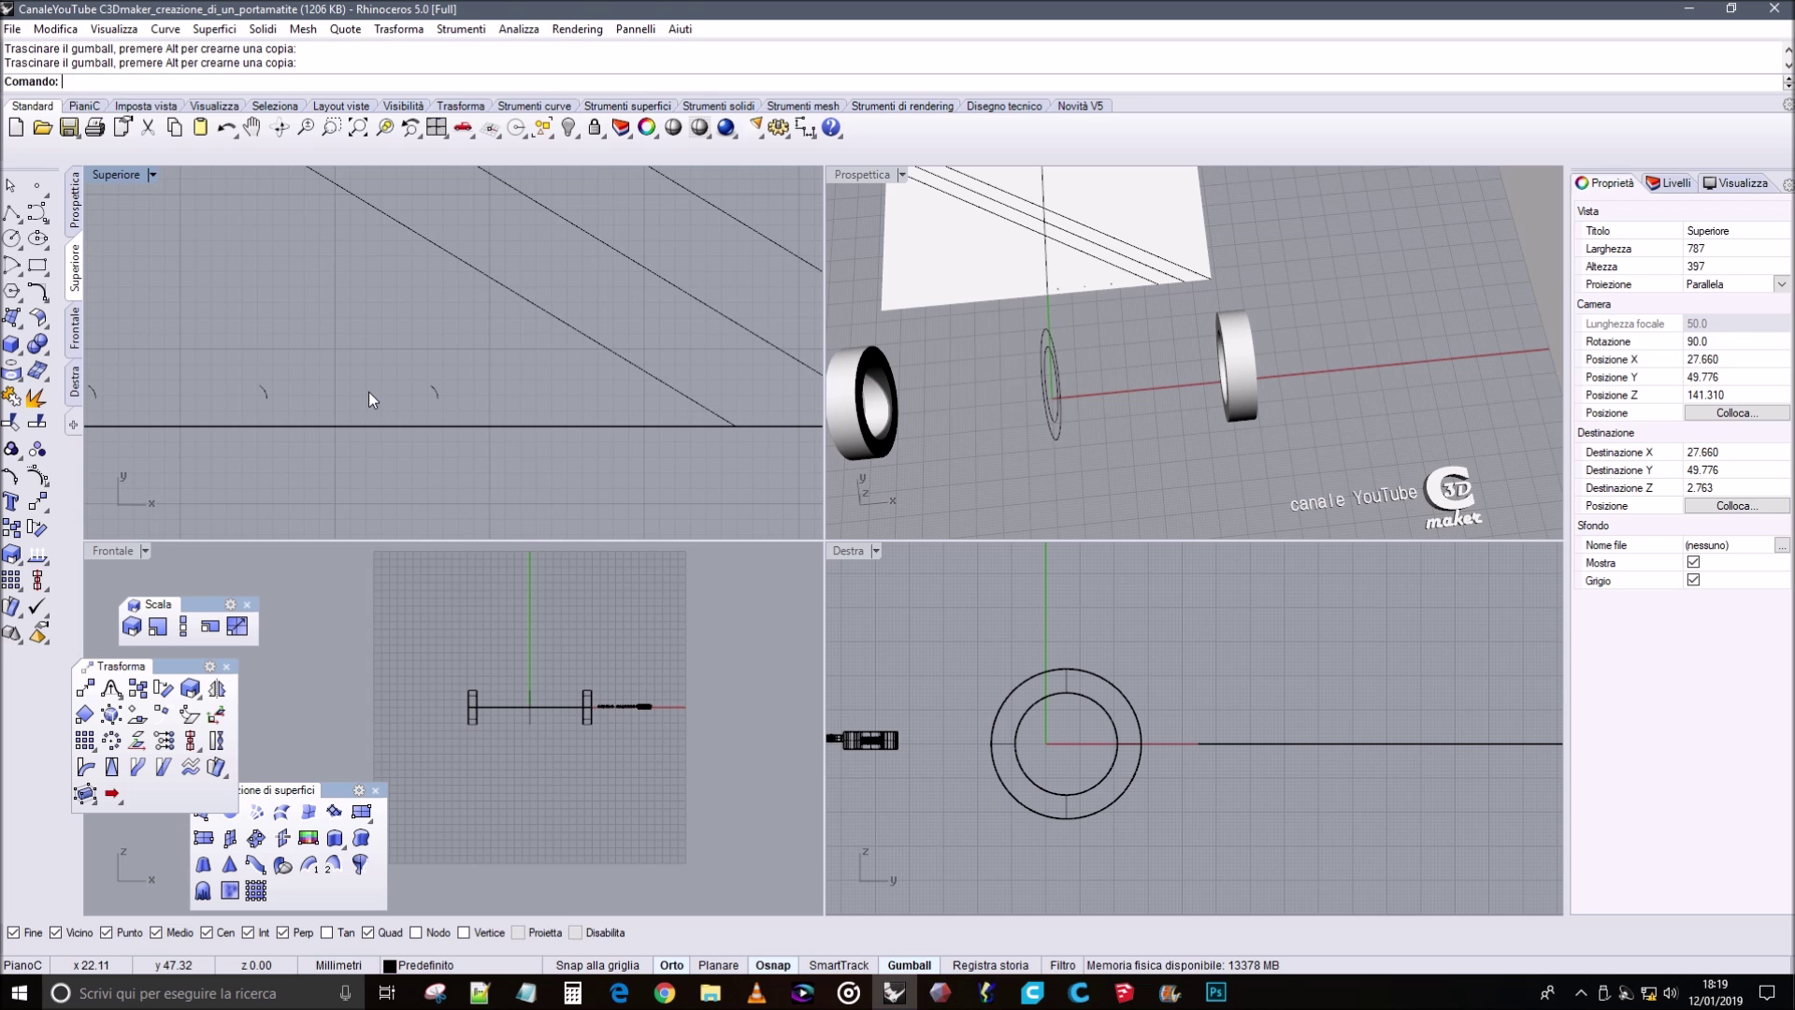
{"action": "right_click_drag", "start_coordinate": [559, 388], "coordinate": [497, 361]}
{"action": "scroll", "coordinate": [498, 361], "scroll_direction": "down", "scroll_amount": 4}
{"action": "left_click", "coordinate": [668, 962]}
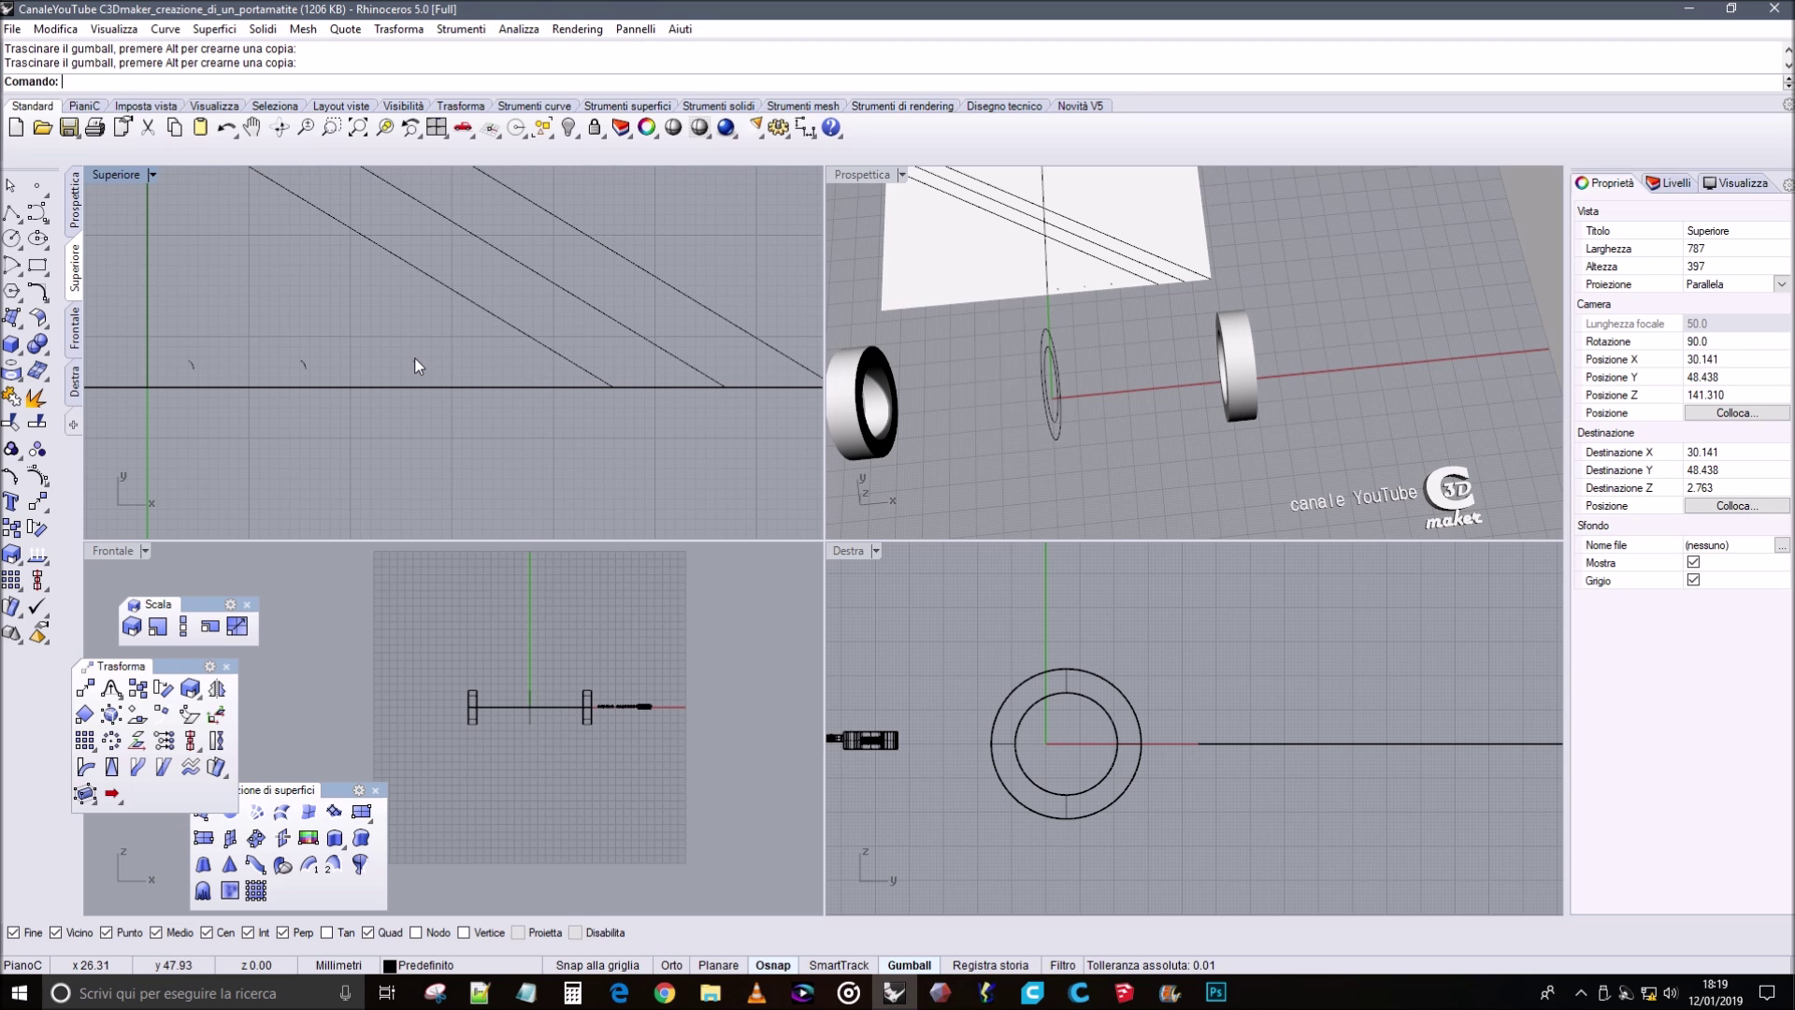
{"action": "left_click_drag", "start_coordinate": [425, 373], "coordinate": [152, 358]}
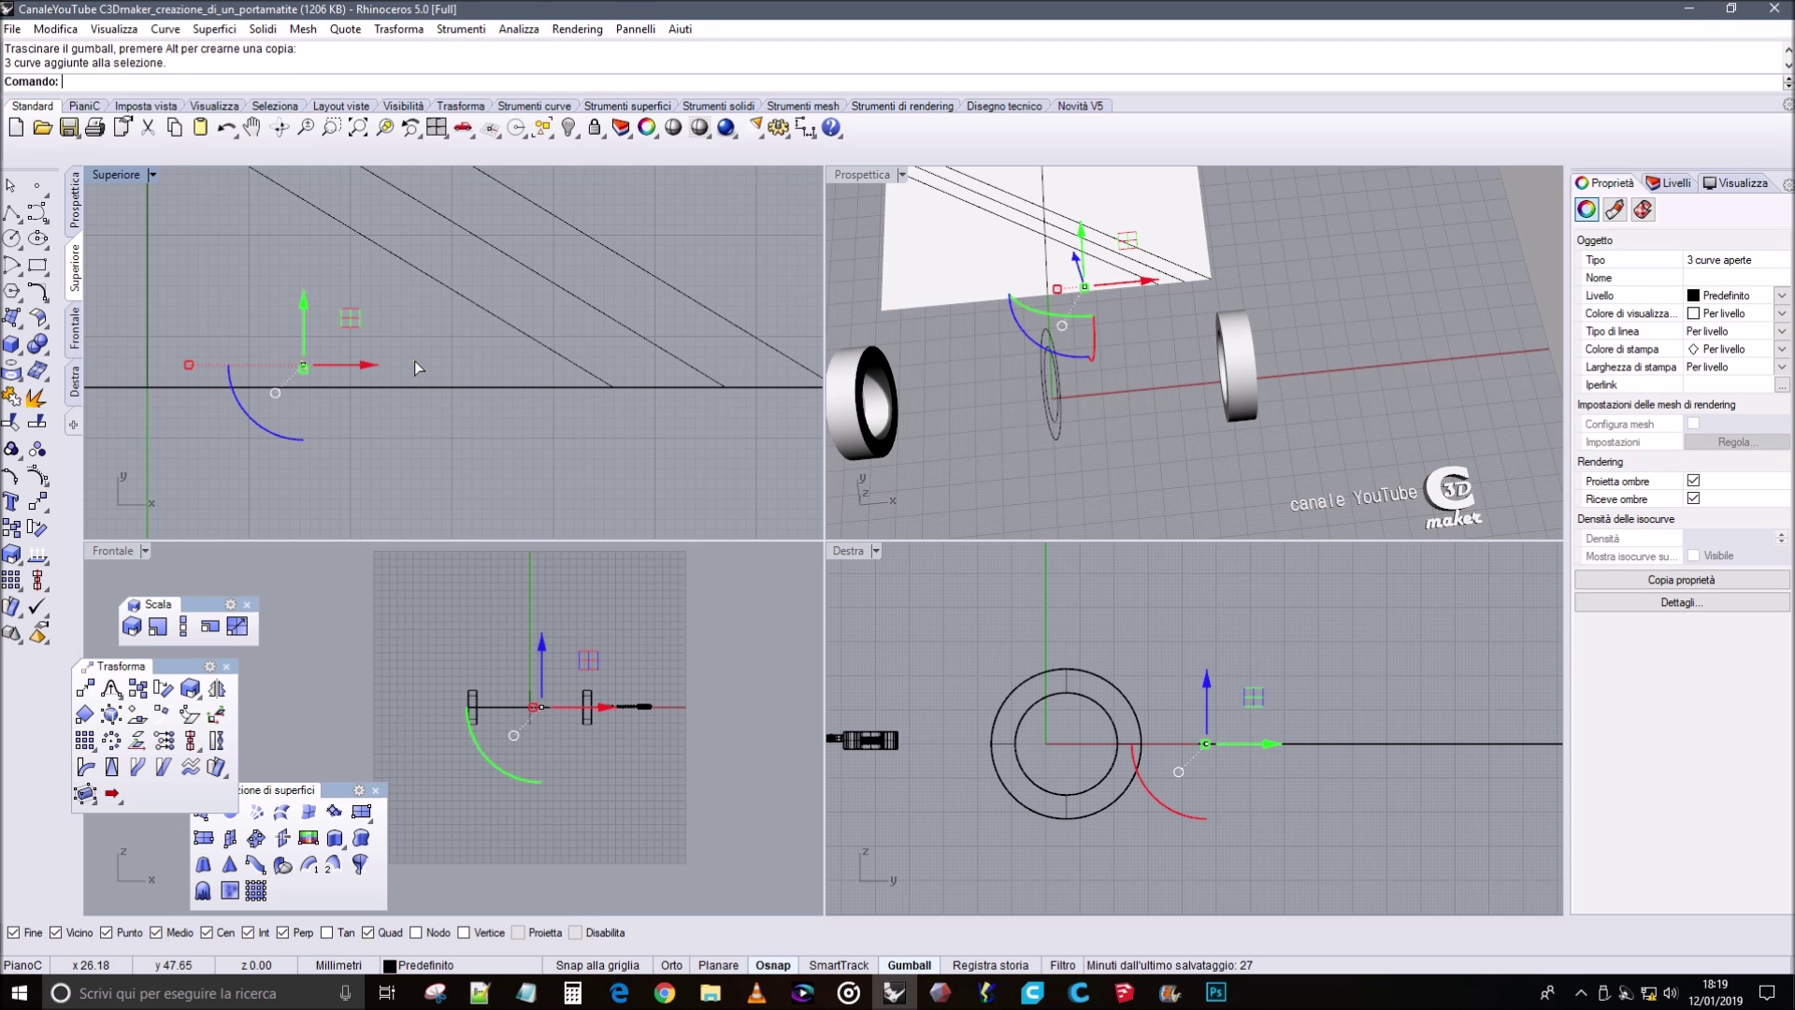
{"action": "left_click_drag", "start_coordinate": [418, 363], "coordinate": [716, 414]}
{"action": "right_click_drag", "start_coordinate": [765, 402], "coordinate": [716, 414]}
{"action": "left_click_drag", "start_coordinate": [716, 414], "coordinate": [602, 411]}
{"action": "right_click_drag", "start_coordinate": [716, 414], "coordinate": [601, 412]}
{"action": "left_click_drag", "start_coordinate": [602, 411], "coordinate": [639, 414]}
{"action": "right_click_drag", "start_coordinate": [602, 411], "coordinate": [592, 413]}
{"action": "left_click_drag", "start_coordinate": [638, 413], "coordinate": [668, 398]}
{"action": "left_click_drag", "start_coordinate": [647, 384], "coordinate": [535, 396]}
Set the three arcs against the diagonal lines so each one bridges its line and the surface's lower edge, and clear the selection.
{"action": "scroll", "coordinate": [470, 389], "scroll_direction": "up", "scroll_amount": 4}
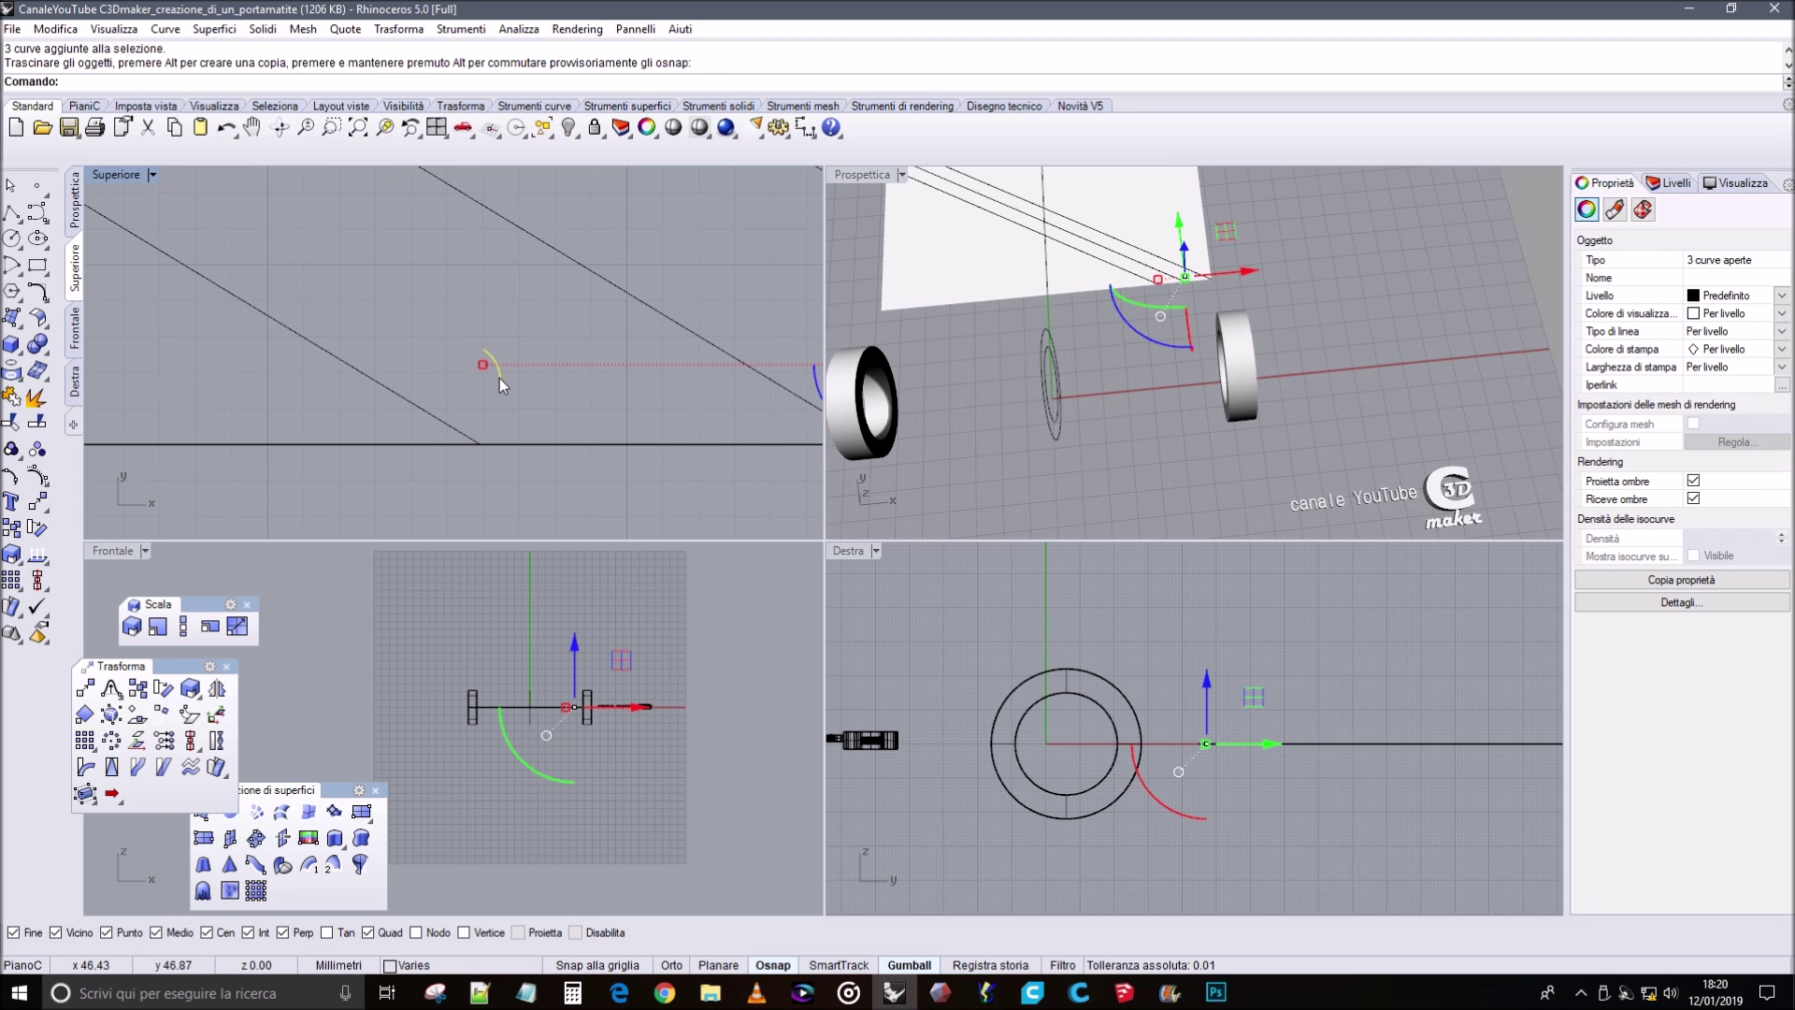
{"action": "left_click_drag", "start_coordinate": [499, 378], "coordinate": [480, 444]}
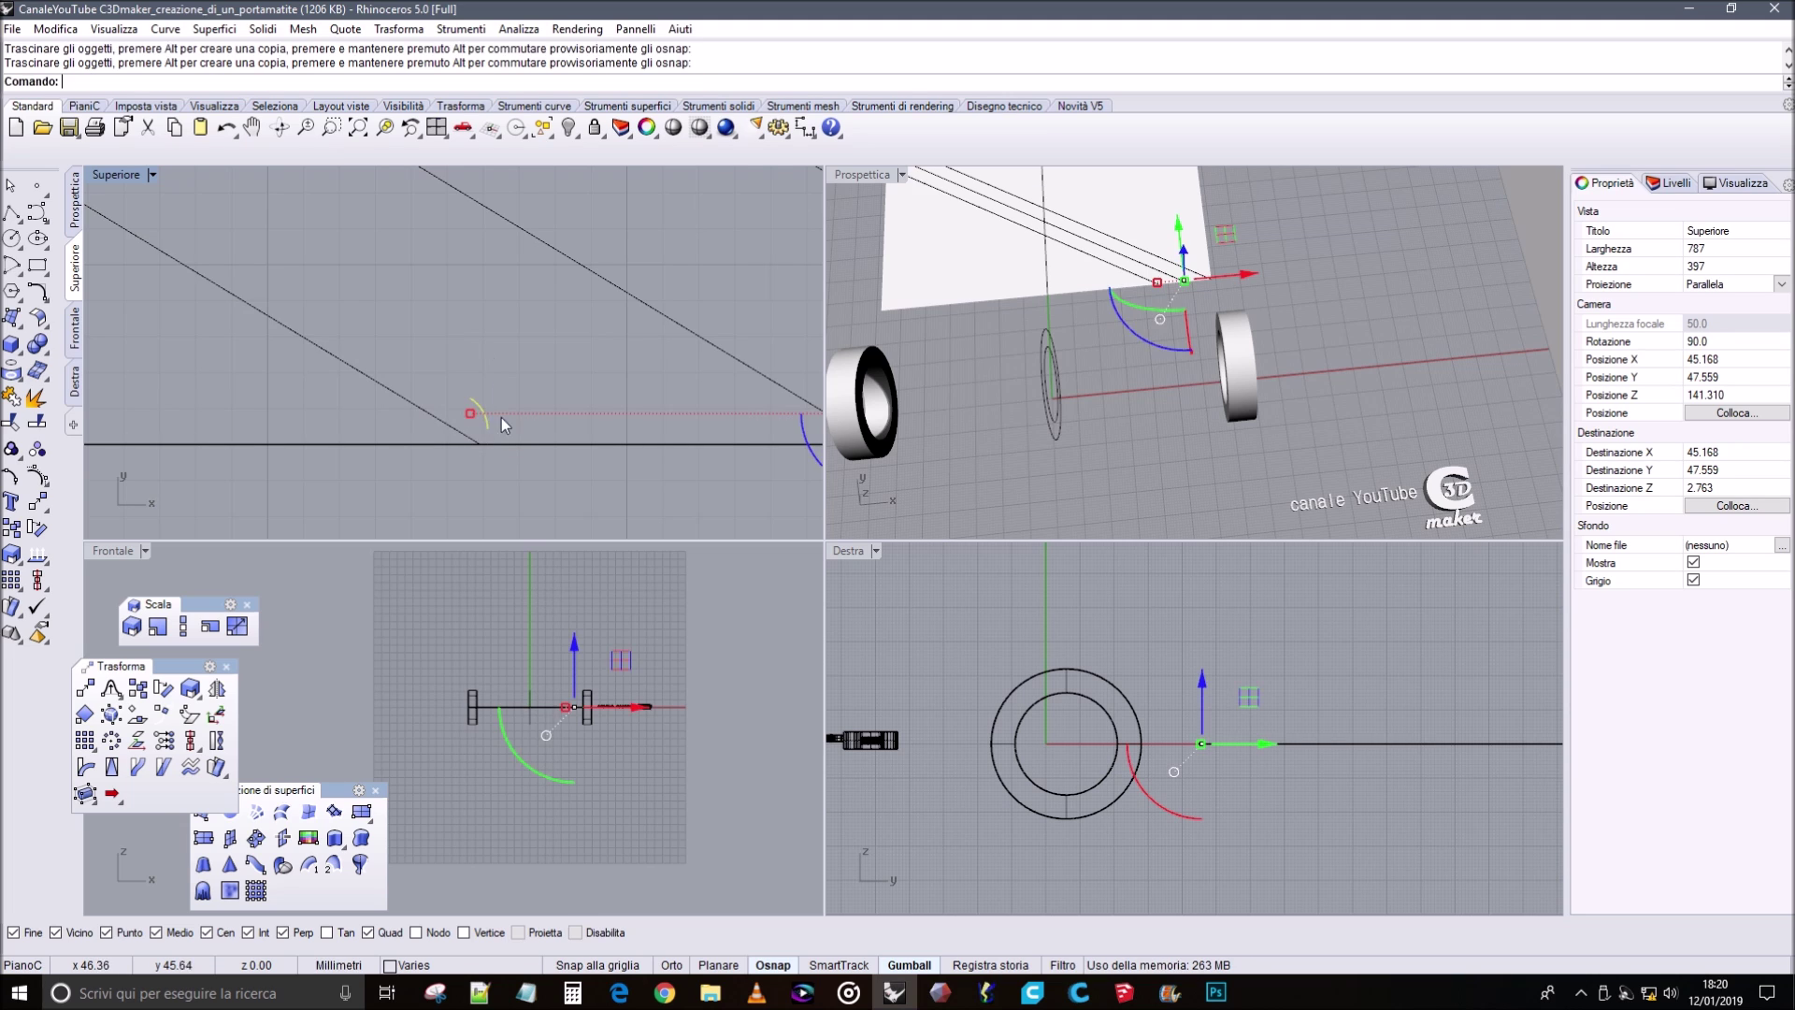
{"action": "scroll", "coordinate": [529, 355], "scroll_direction": "down", "scroll_amount": 2}
{"action": "right_click_drag", "start_coordinate": [529, 357], "coordinate": [519, 359]}
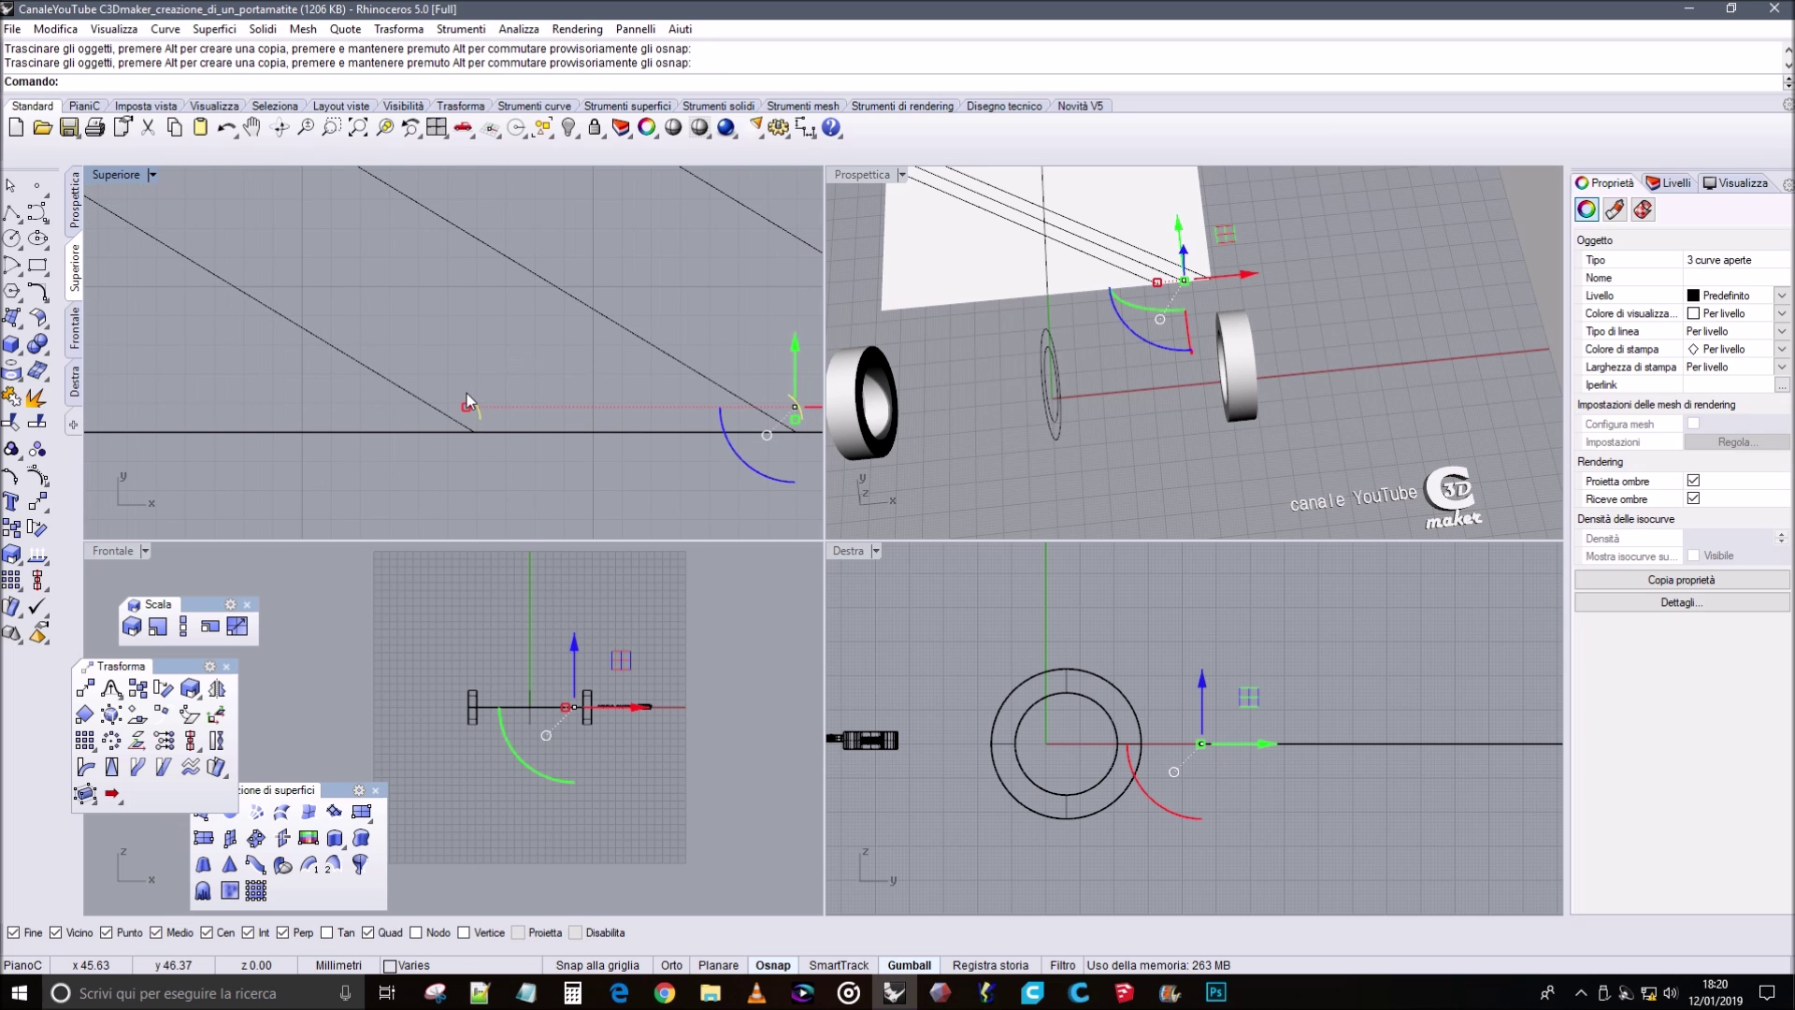
{"action": "left_click_drag", "start_coordinate": [468, 398], "coordinate": [441, 402]}
{"action": "left_click", "coordinate": [654, 406]}
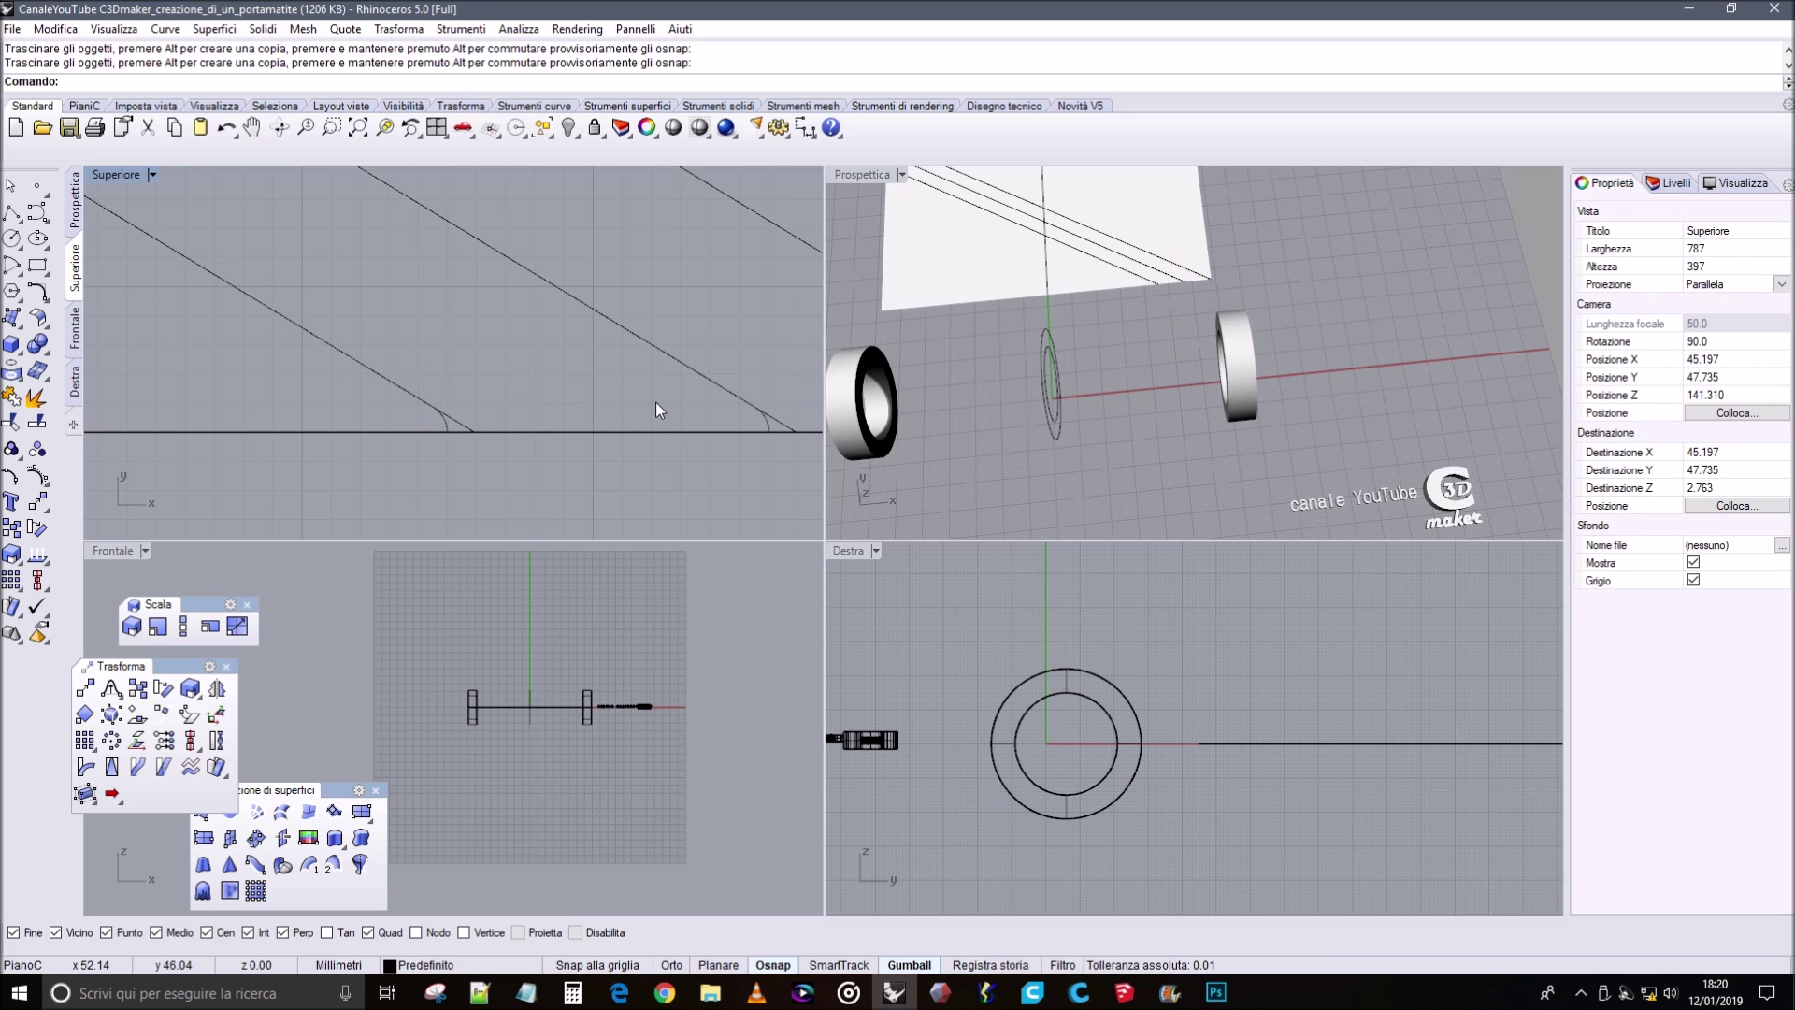
{"action": "scroll", "coordinate": [427, 363], "scroll_direction": "up", "scroll_amount": 4}
{"action": "right_click_drag", "start_coordinate": [498, 430], "coordinate": [500, 394]}
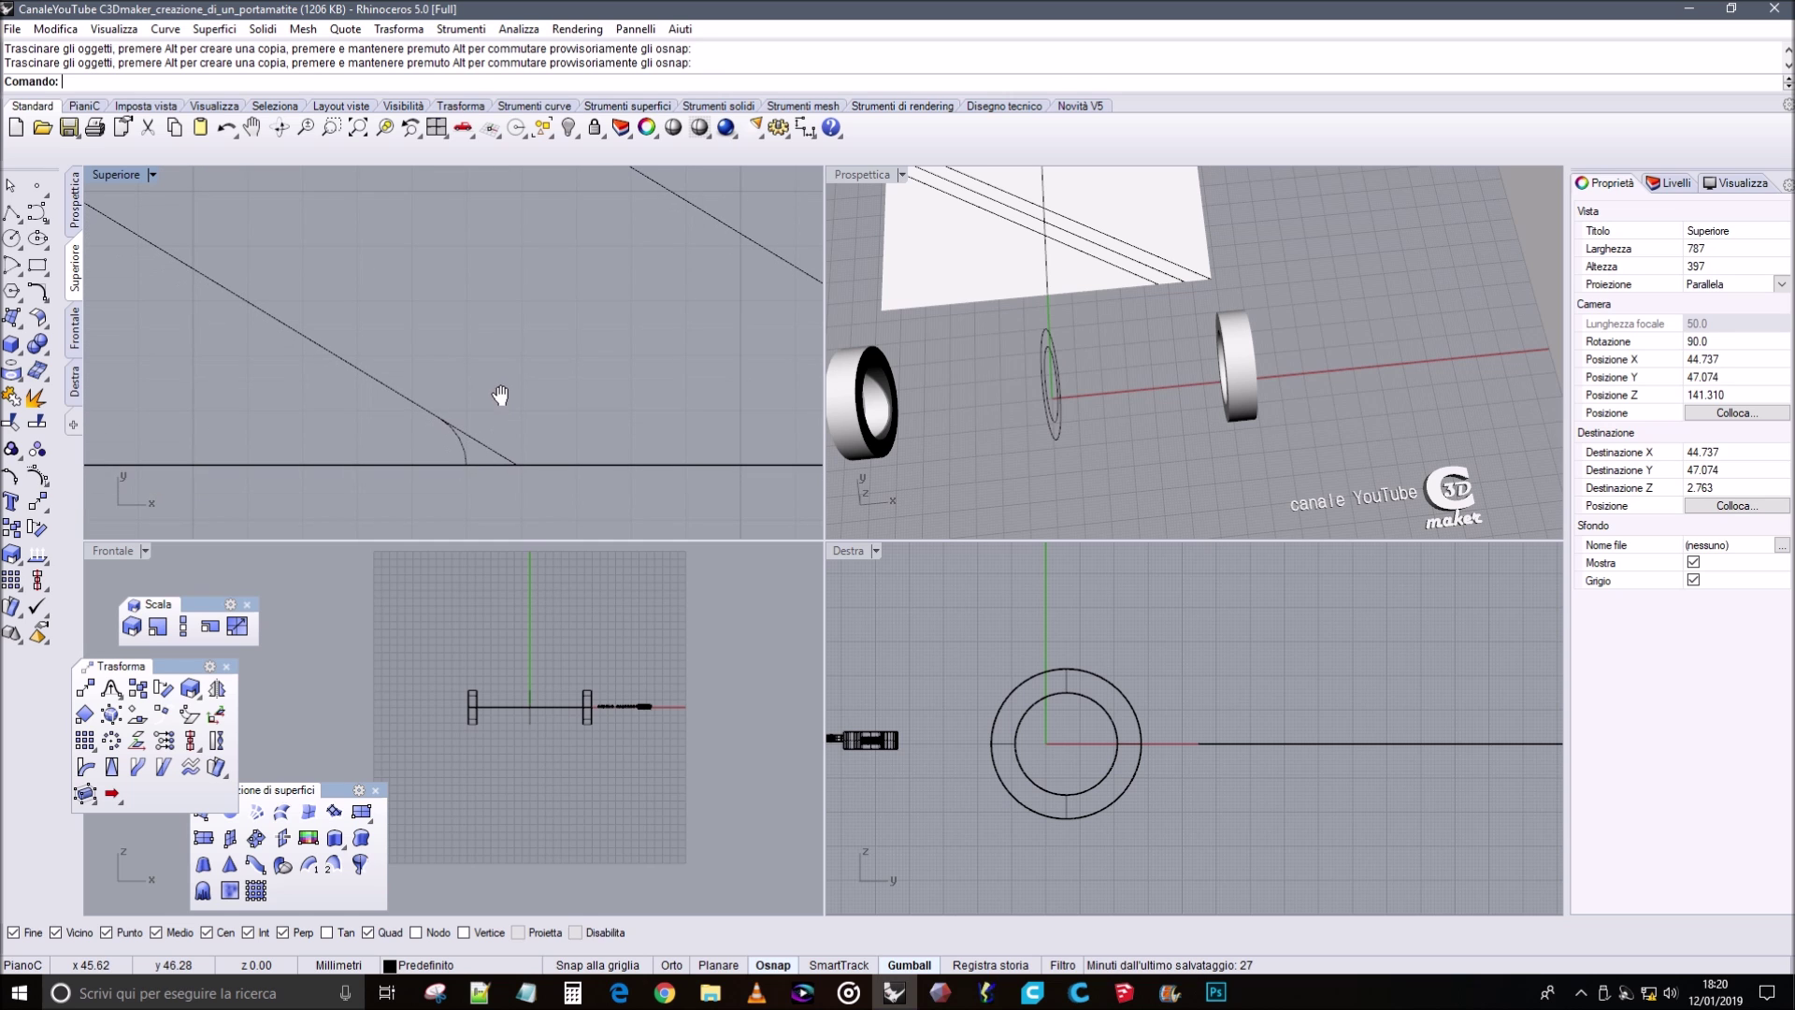
Trim off the lower ends of the diagonal lines beyond their corner arcs at the surface's lower edge, using the arcs as cutters.
{"action": "scroll", "coordinate": [581, 389], "scroll_direction": "down", "scroll_amount": 6}
{"action": "right_click_drag", "start_coordinate": [737, 370], "coordinate": [437, 352]}
{"action": "scroll", "coordinate": [609, 328], "scroll_direction": "down", "scroll_amount": 12}
{"action": "scroll", "coordinate": [682, 307], "scroll_direction": "up", "scroll_amount": 5}
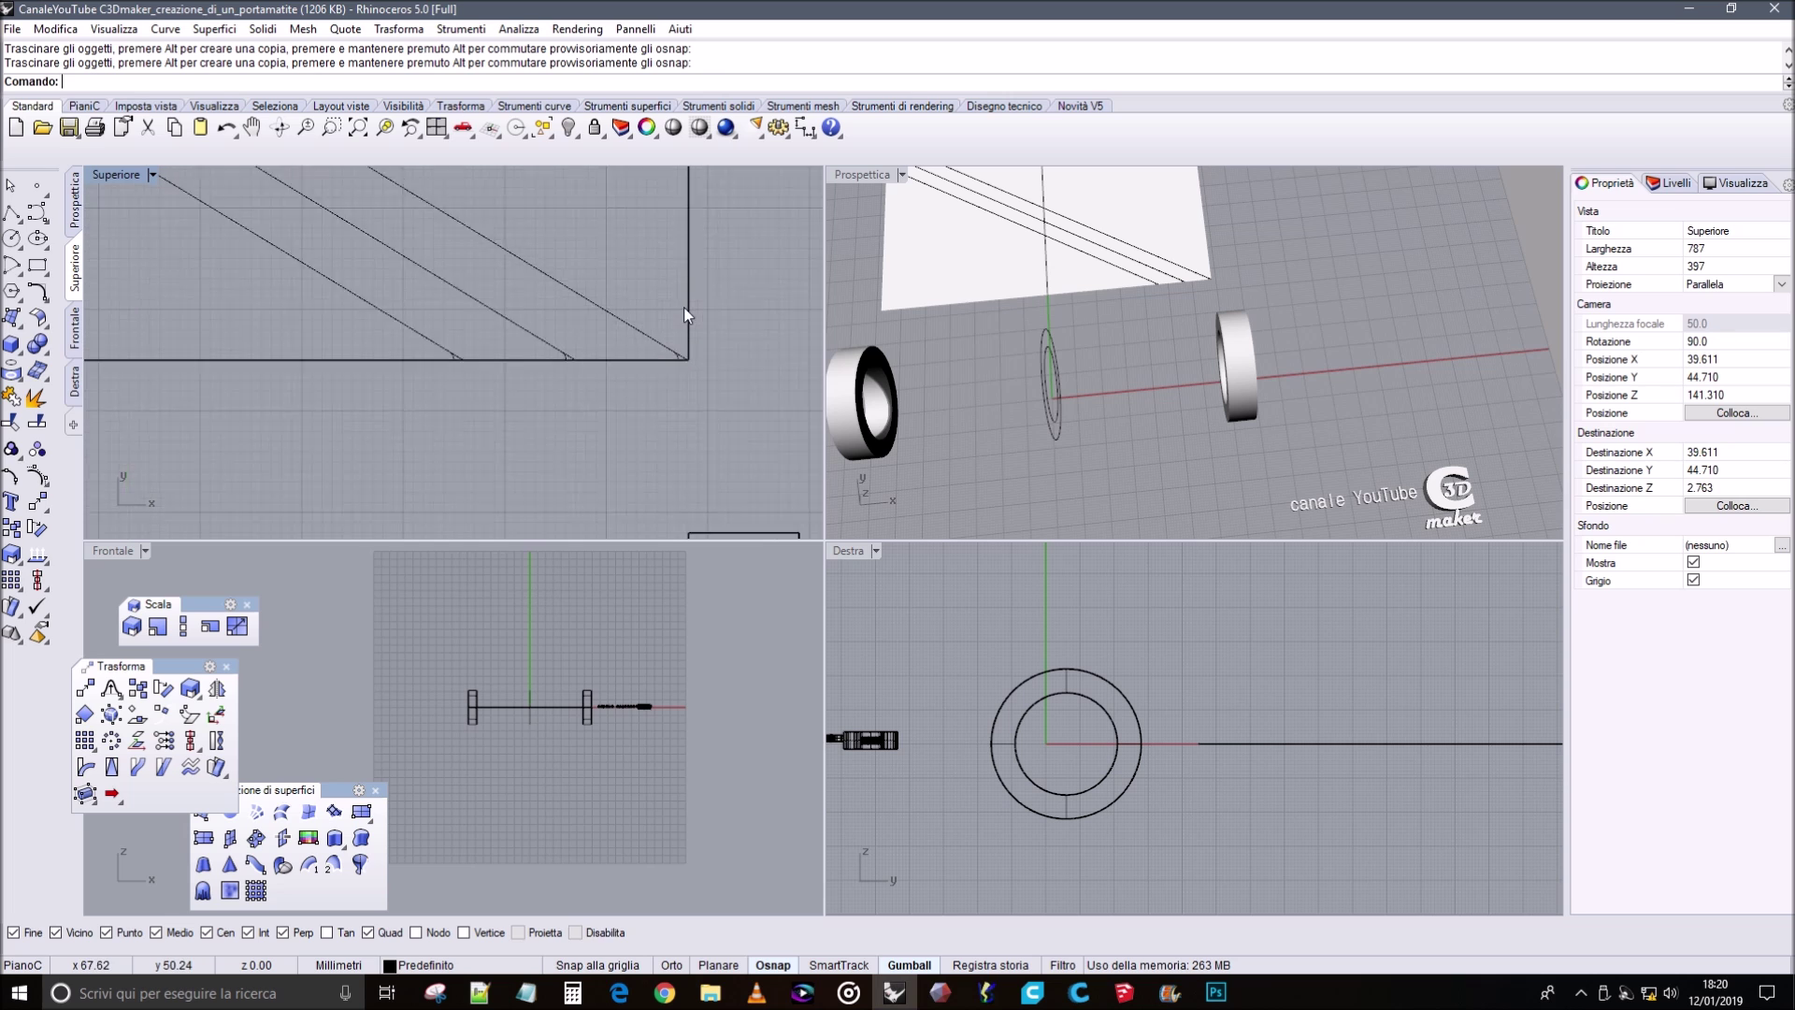
{"action": "scroll", "coordinate": [632, 391], "scroll_direction": "down", "scroll_amount": 2}
{"action": "scroll", "coordinate": [386, 336], "scroll_direction": "down", "scroll_amount": 3}
{"action": "right_click_drag", "start_coordinate": [376, 382], "coordinate": [437, 365]}
{"action": "scroll", "coordinate": [425, 335], "scroll_direction": "up", "scroll_amount": 3}
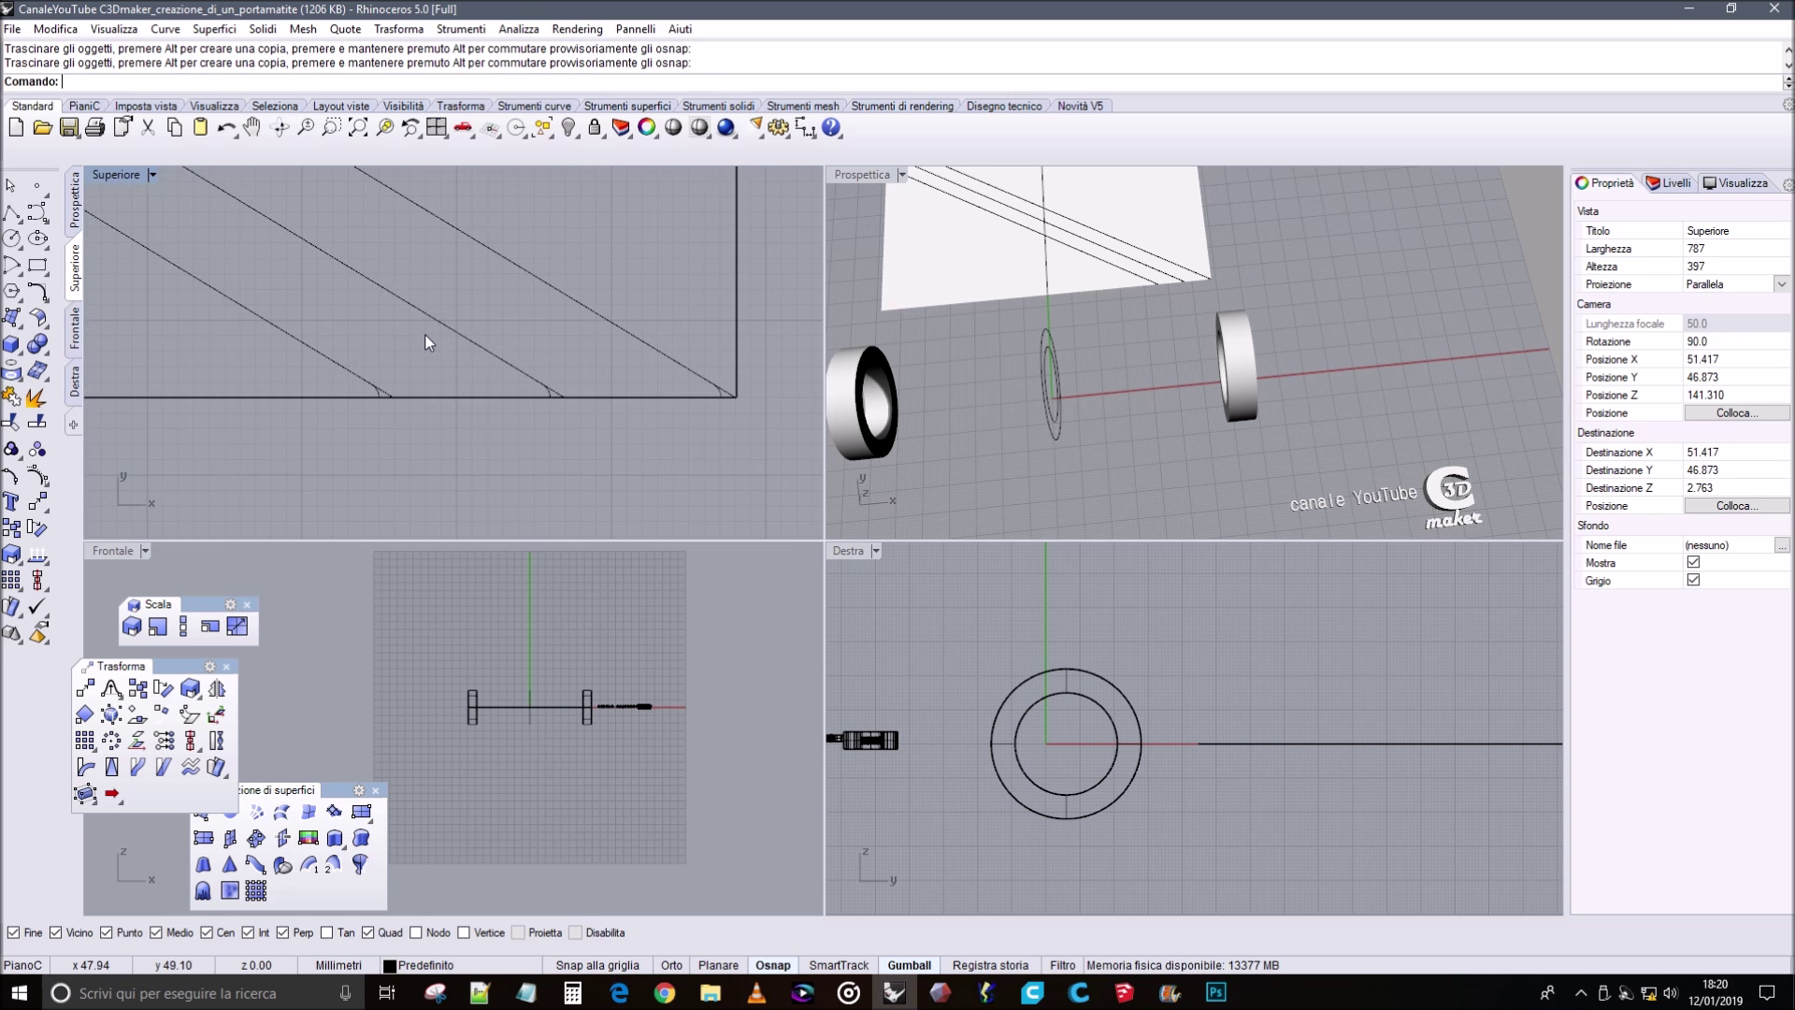
{"action": "left_click", "coordinate": [12, 421]}
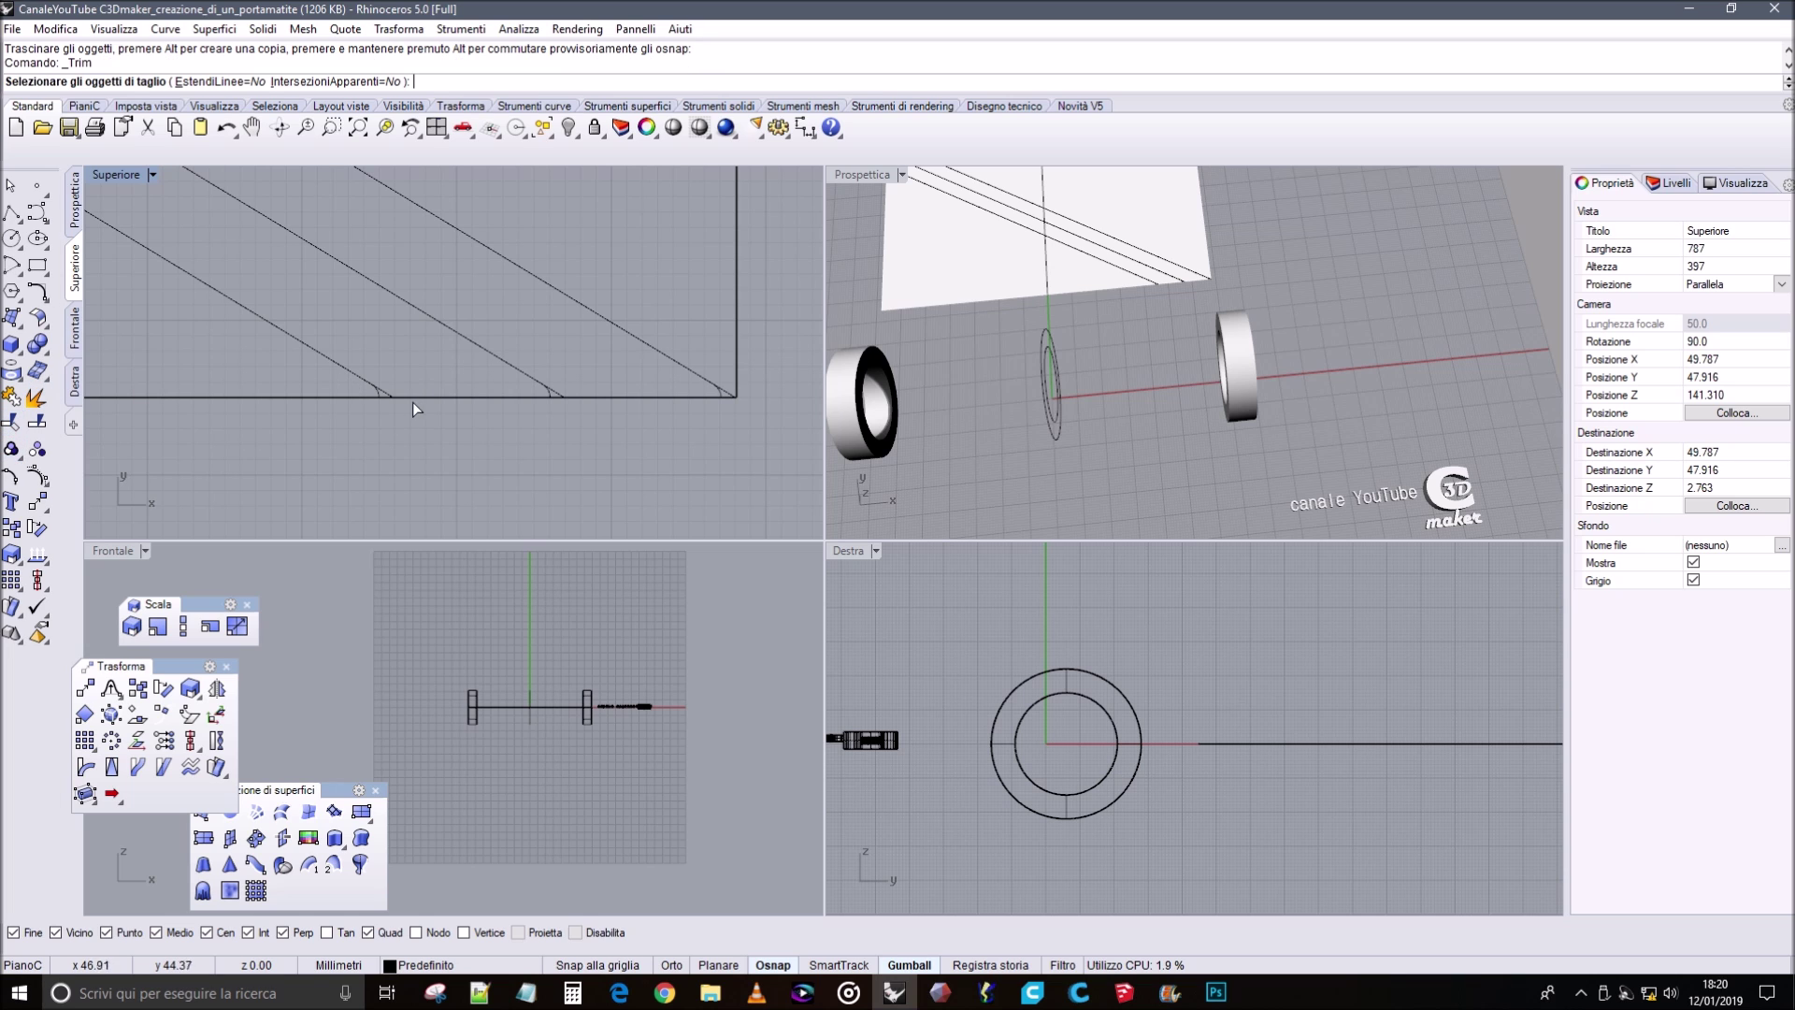
{"action": "scroll", "coordinate": [376, 385], "scroll_direction": "up", "scroll_amount": 3}
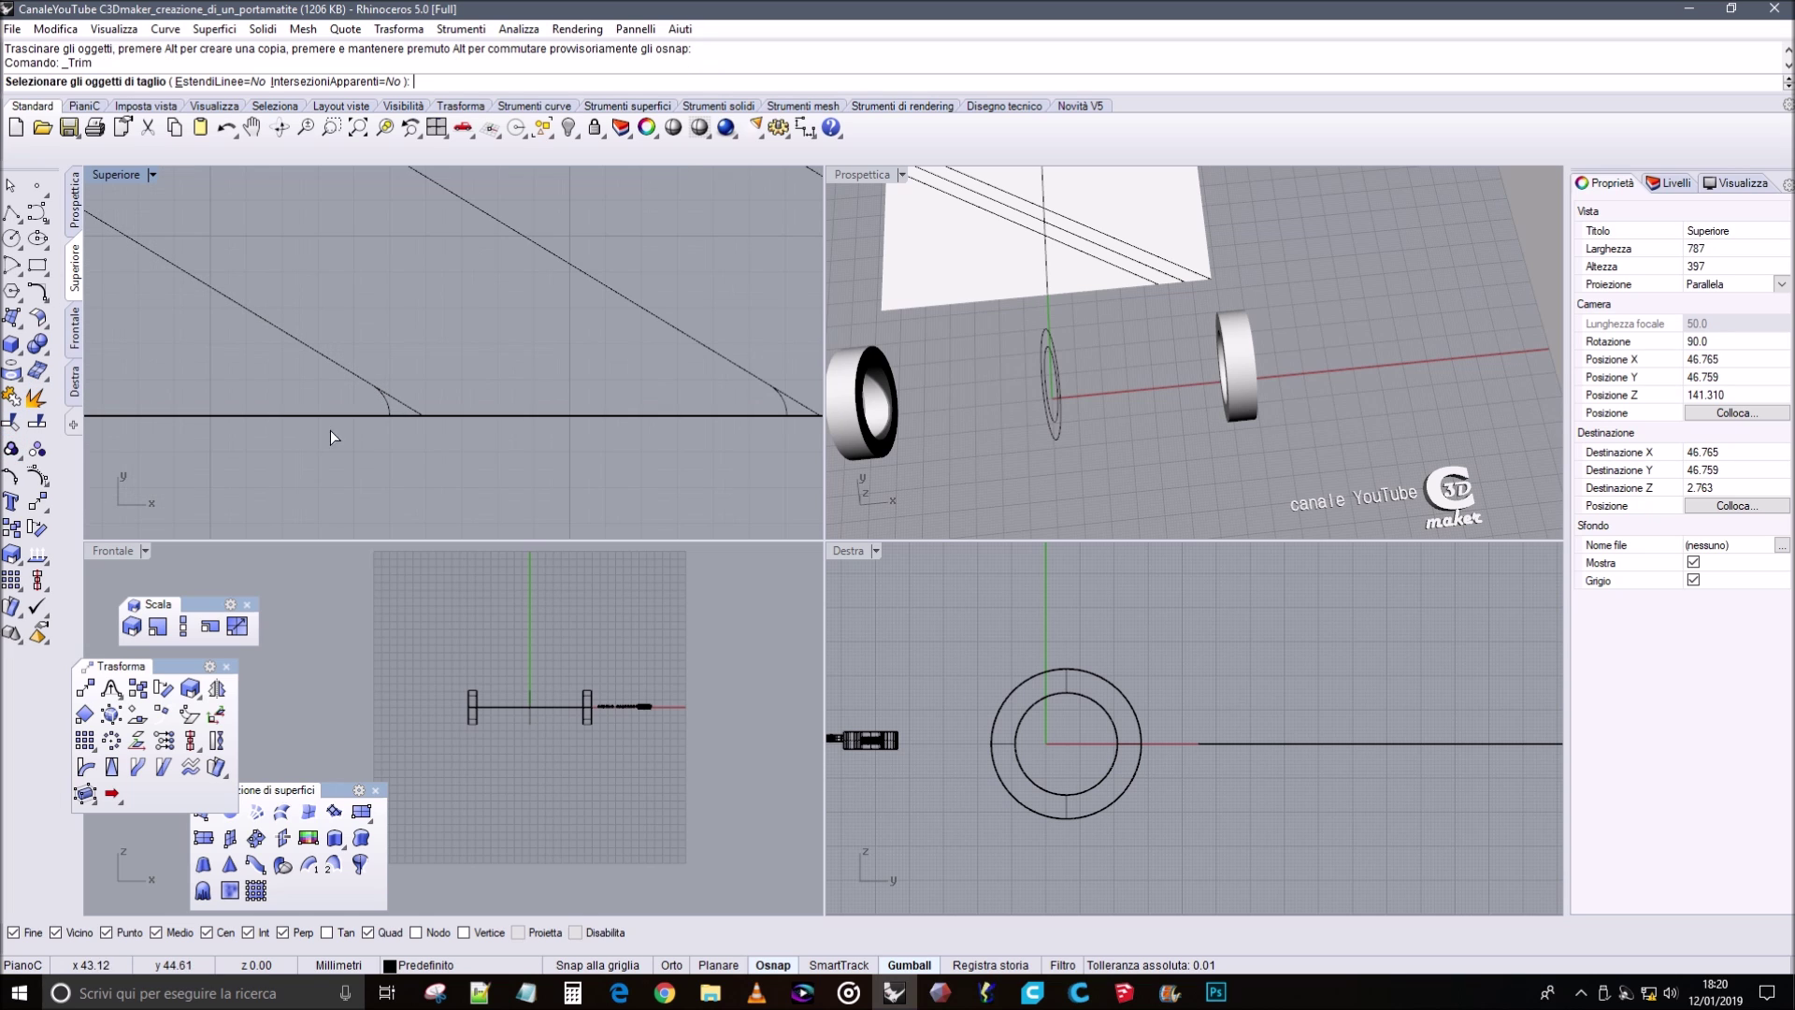
{"action": "left_click", "coordinate": [380, 400]}
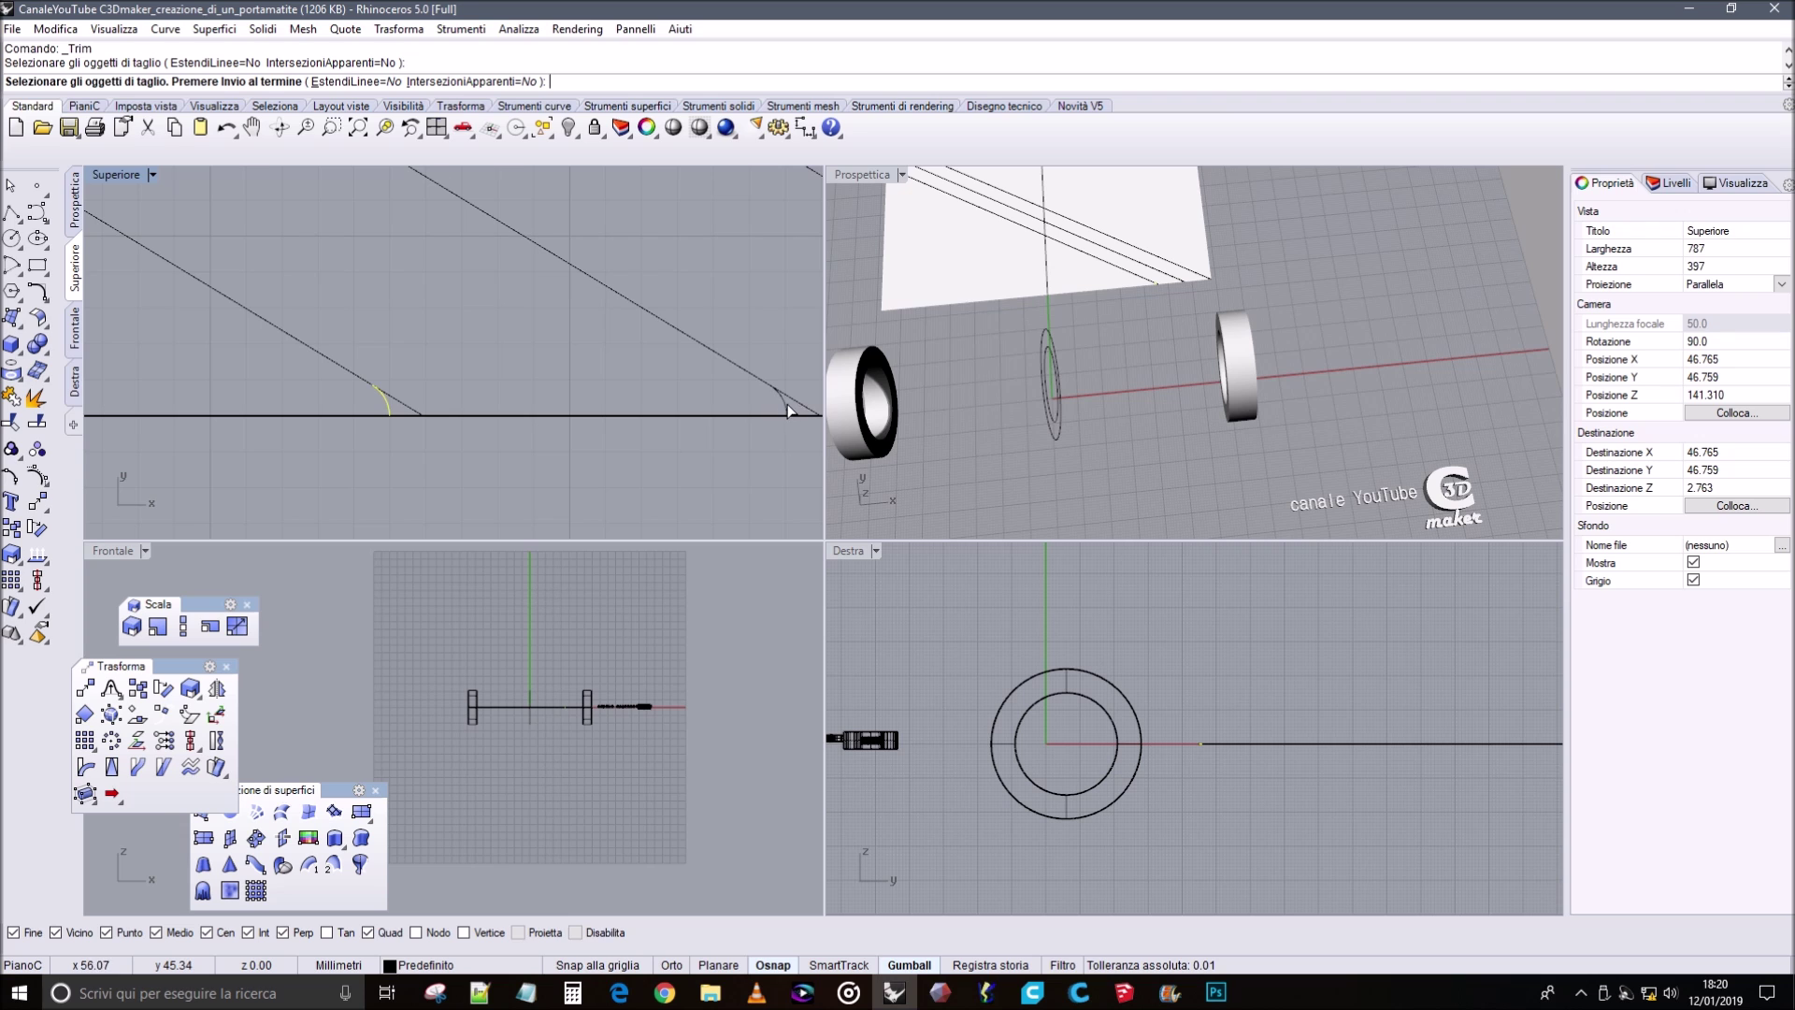
{"action": "right_click_drag", "start_coordinate": [782, 400], "coordinate": [597, 371]}
{"action": "left_click", "coordinate": [675, 383]}
{"action": "key", "text": "Return"}
{"action": "left_click", "coordinate": [690, 378]}
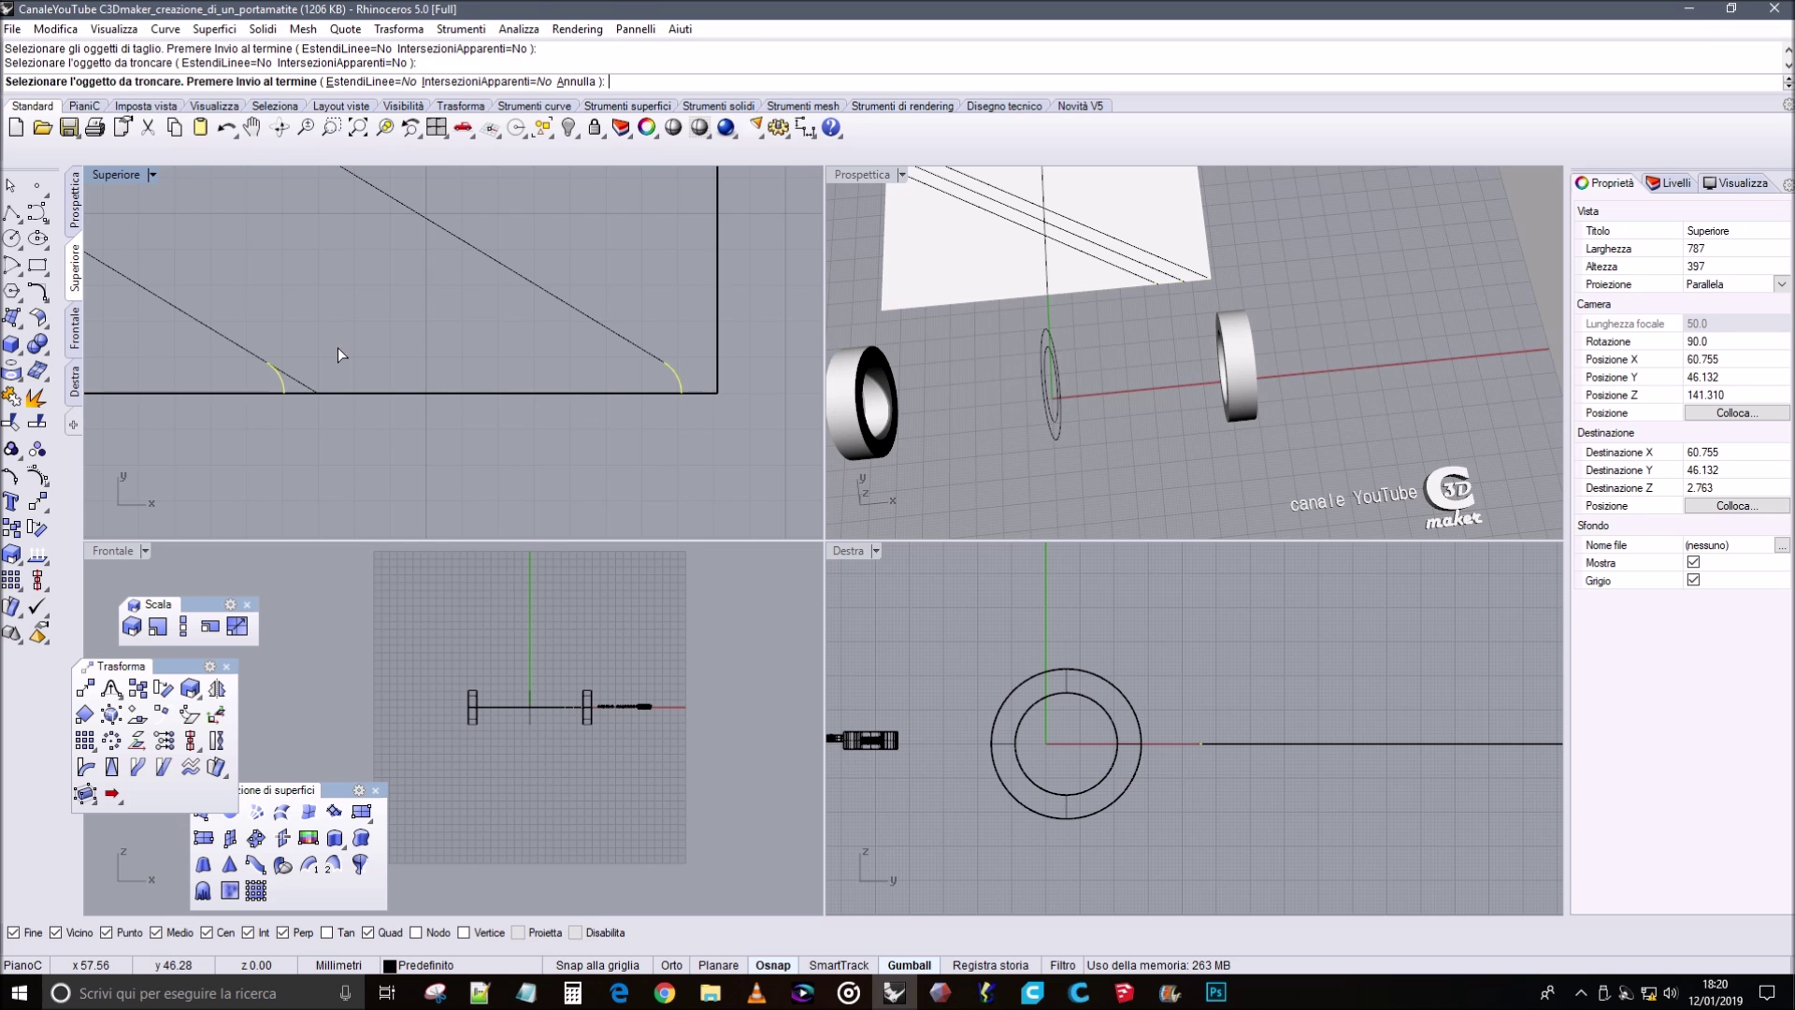
{"action": "left_click", "coordinate": [290, 375]}
{"action": "right_click_drag", "start_coordinate": [364, 333], "coordinate": [343, 291]}
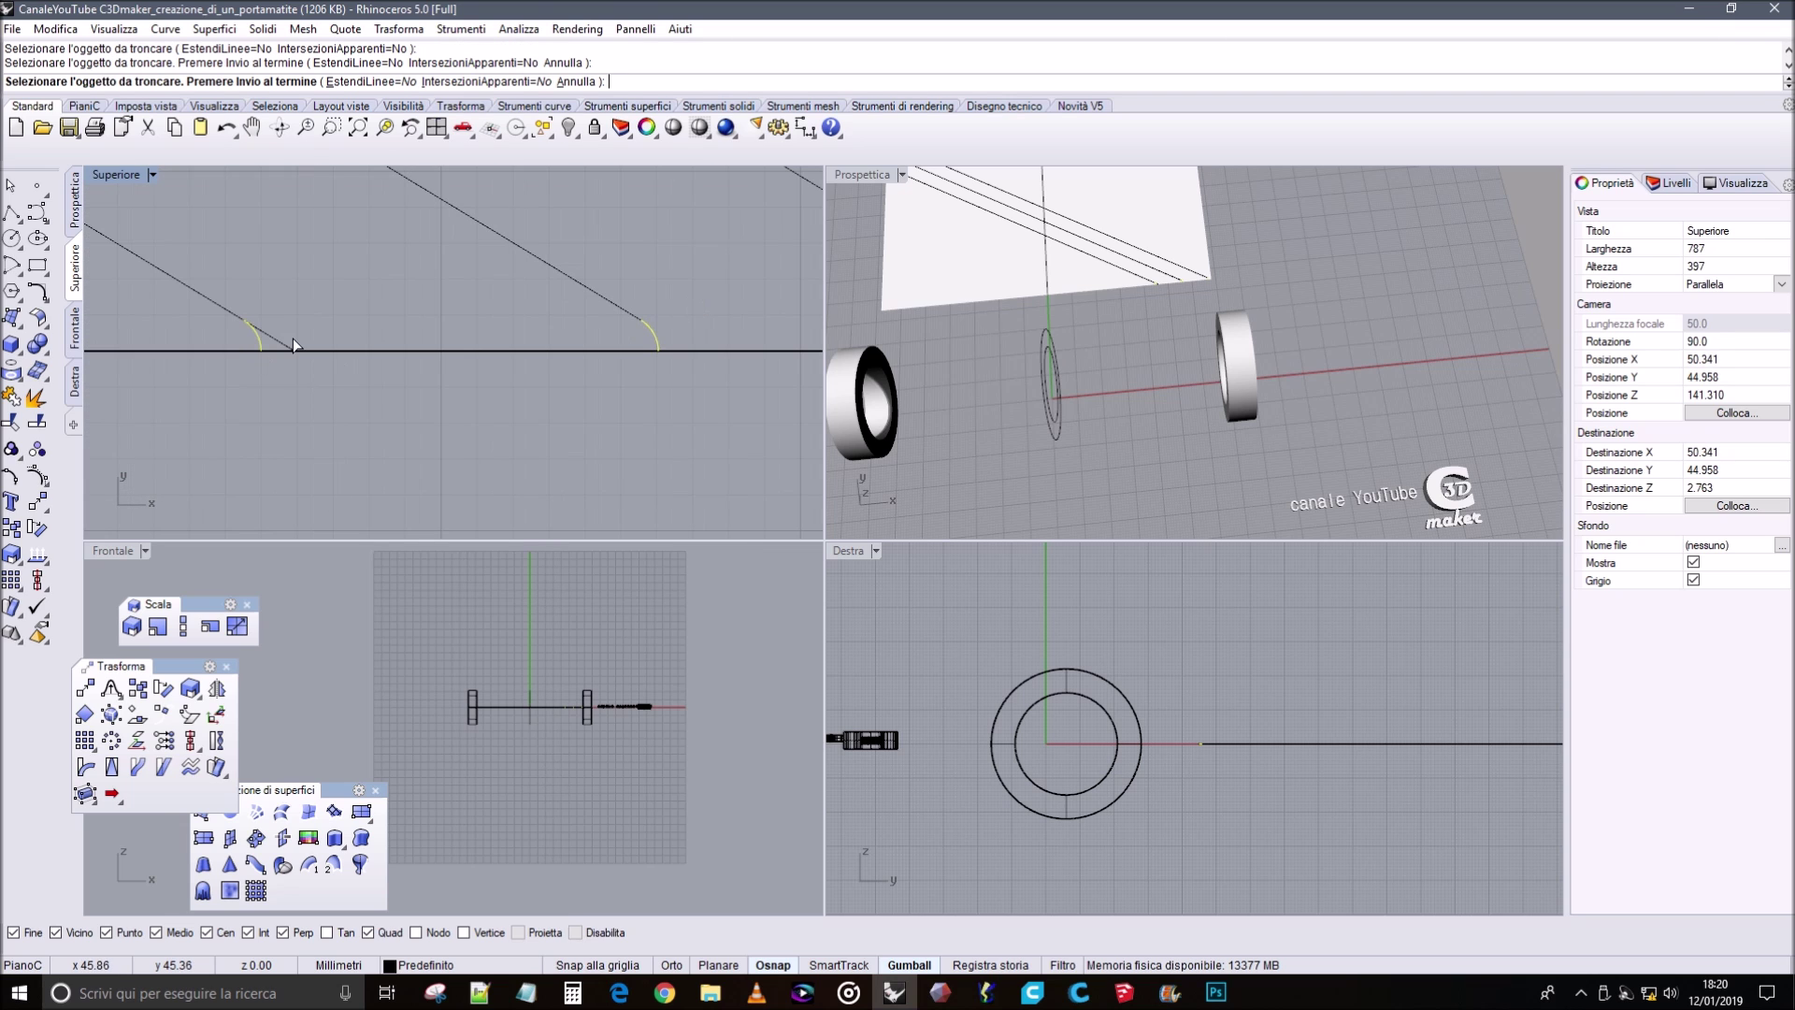
{"action": "left_click", "coordinate": [11, 187]}
Delete the three upper diagonal lines of the V pattern, above the horizontal centre line.
{"action": "scroll", "coordinate": [396, 285], "scroll_direction": "down", "scroll_amount": 3}
{"action": "right_click_drag", "start_coordinate": [396, 277], "coordinate": [552, 457]}
{"action": "scroll", "coordinate": [475, 329], "scroll_direction": "down", "scroll_amount": 8}
{"action": "right_click_drag", "start_coordinate": [435, 247], "coordinate": [446, 431]}
{"action": "scroll", "coordinate": [209, 405], "scroll_direction": "up", "scroll_amount": 8}
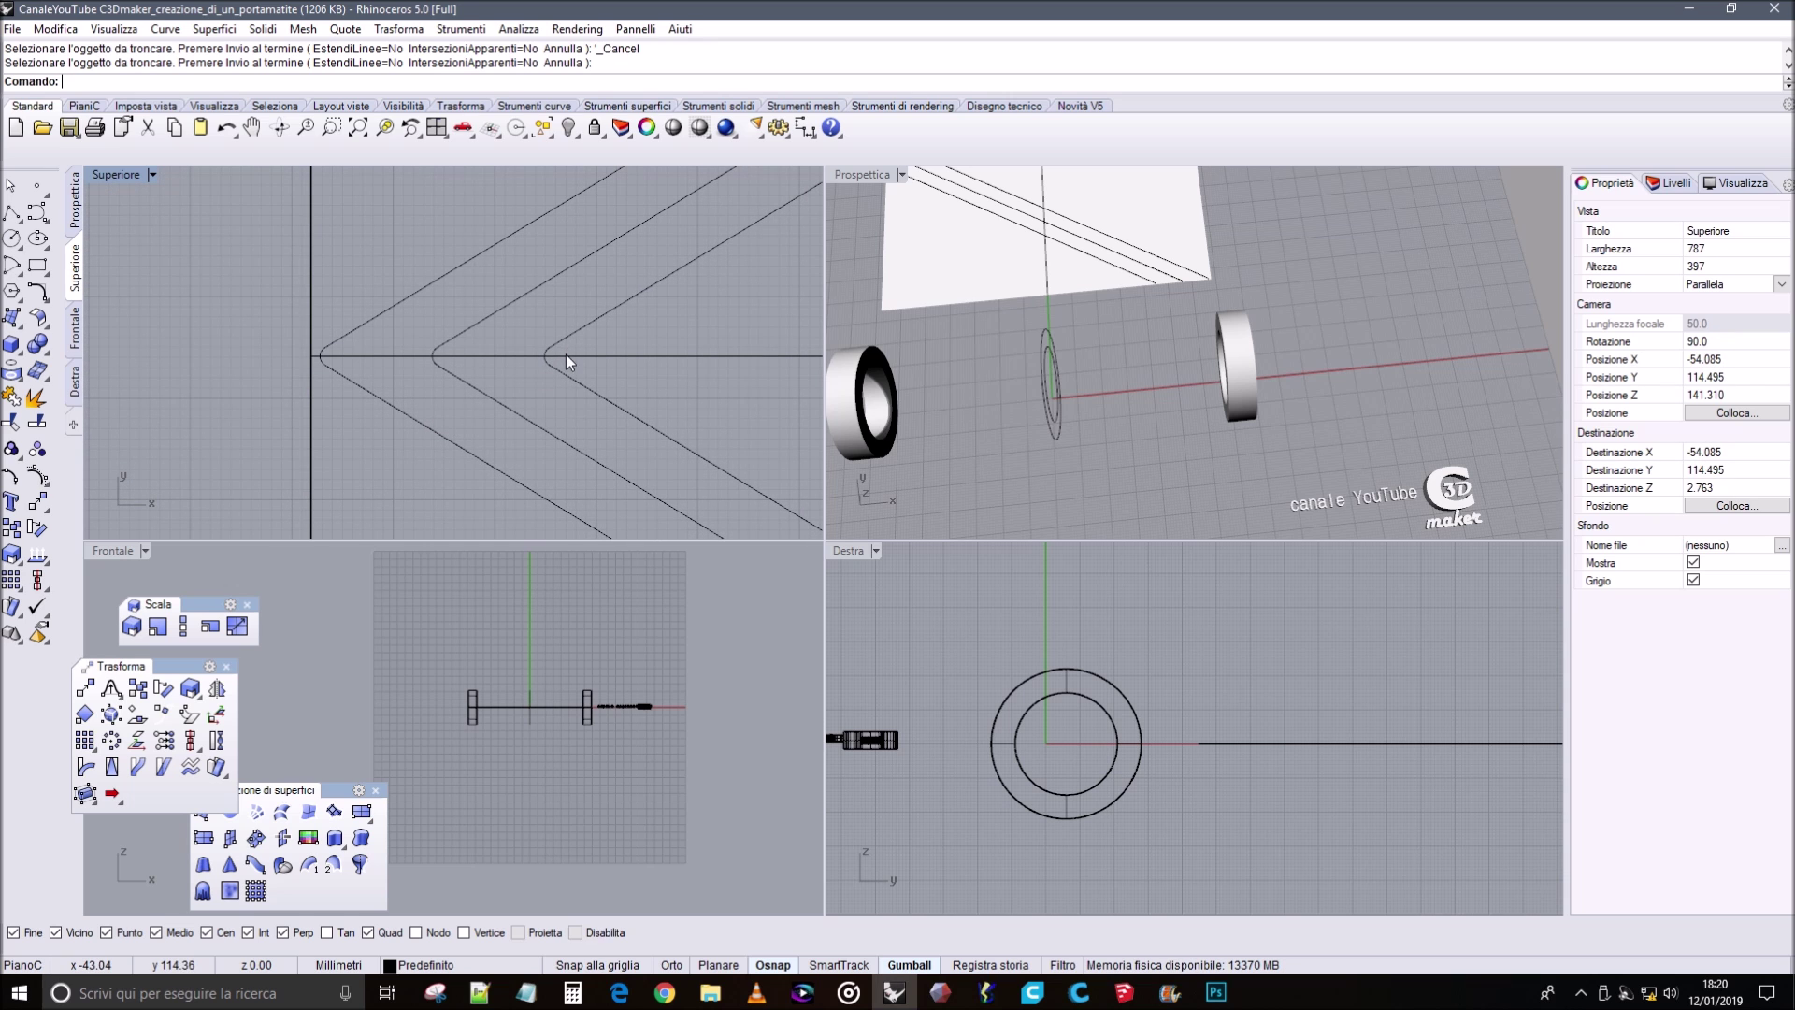
{"action": "scroll", "coordinate": [512, 262], "scroll_direction": "down", "scroll_amount": 12}
{"action": "right_click_drag", "start_coordinate": [531, 238], "coordinate": [502, 320]}
{"action": "left_click_drag", "start_coordinate": [476, 240], "coordinate": [511, 244]}
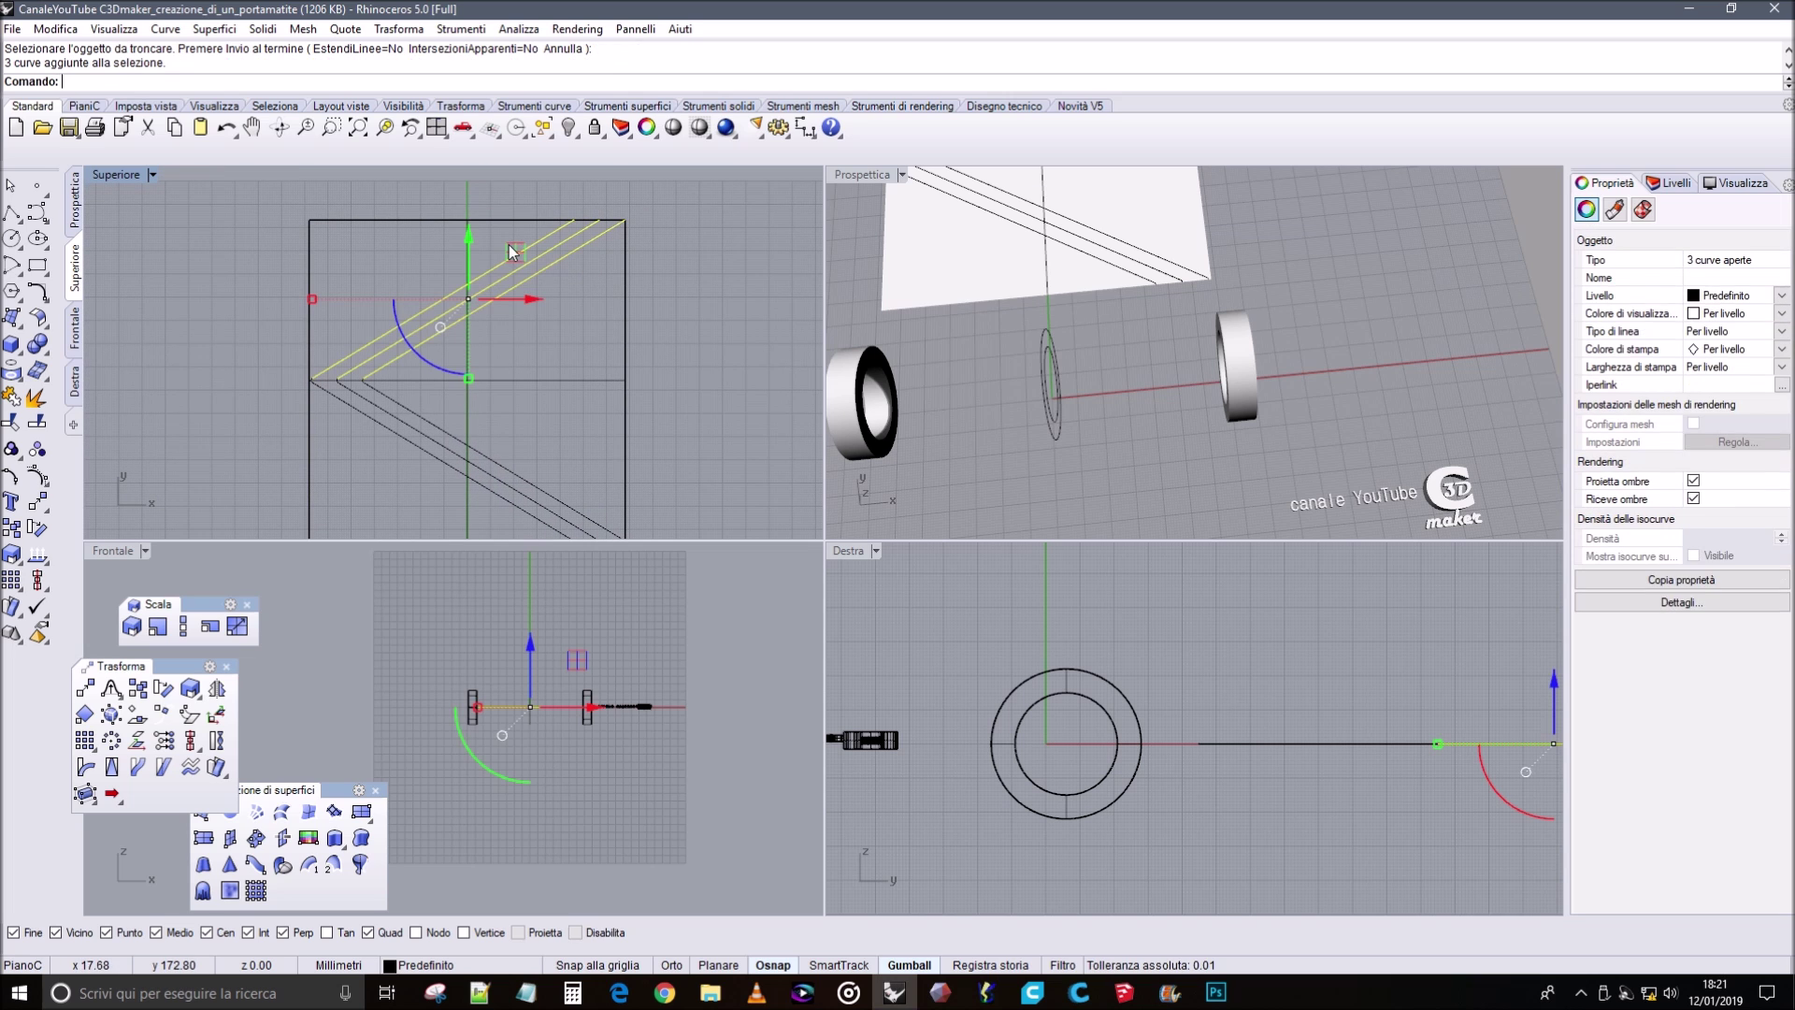
{"action": "key", "text": "Escape"}
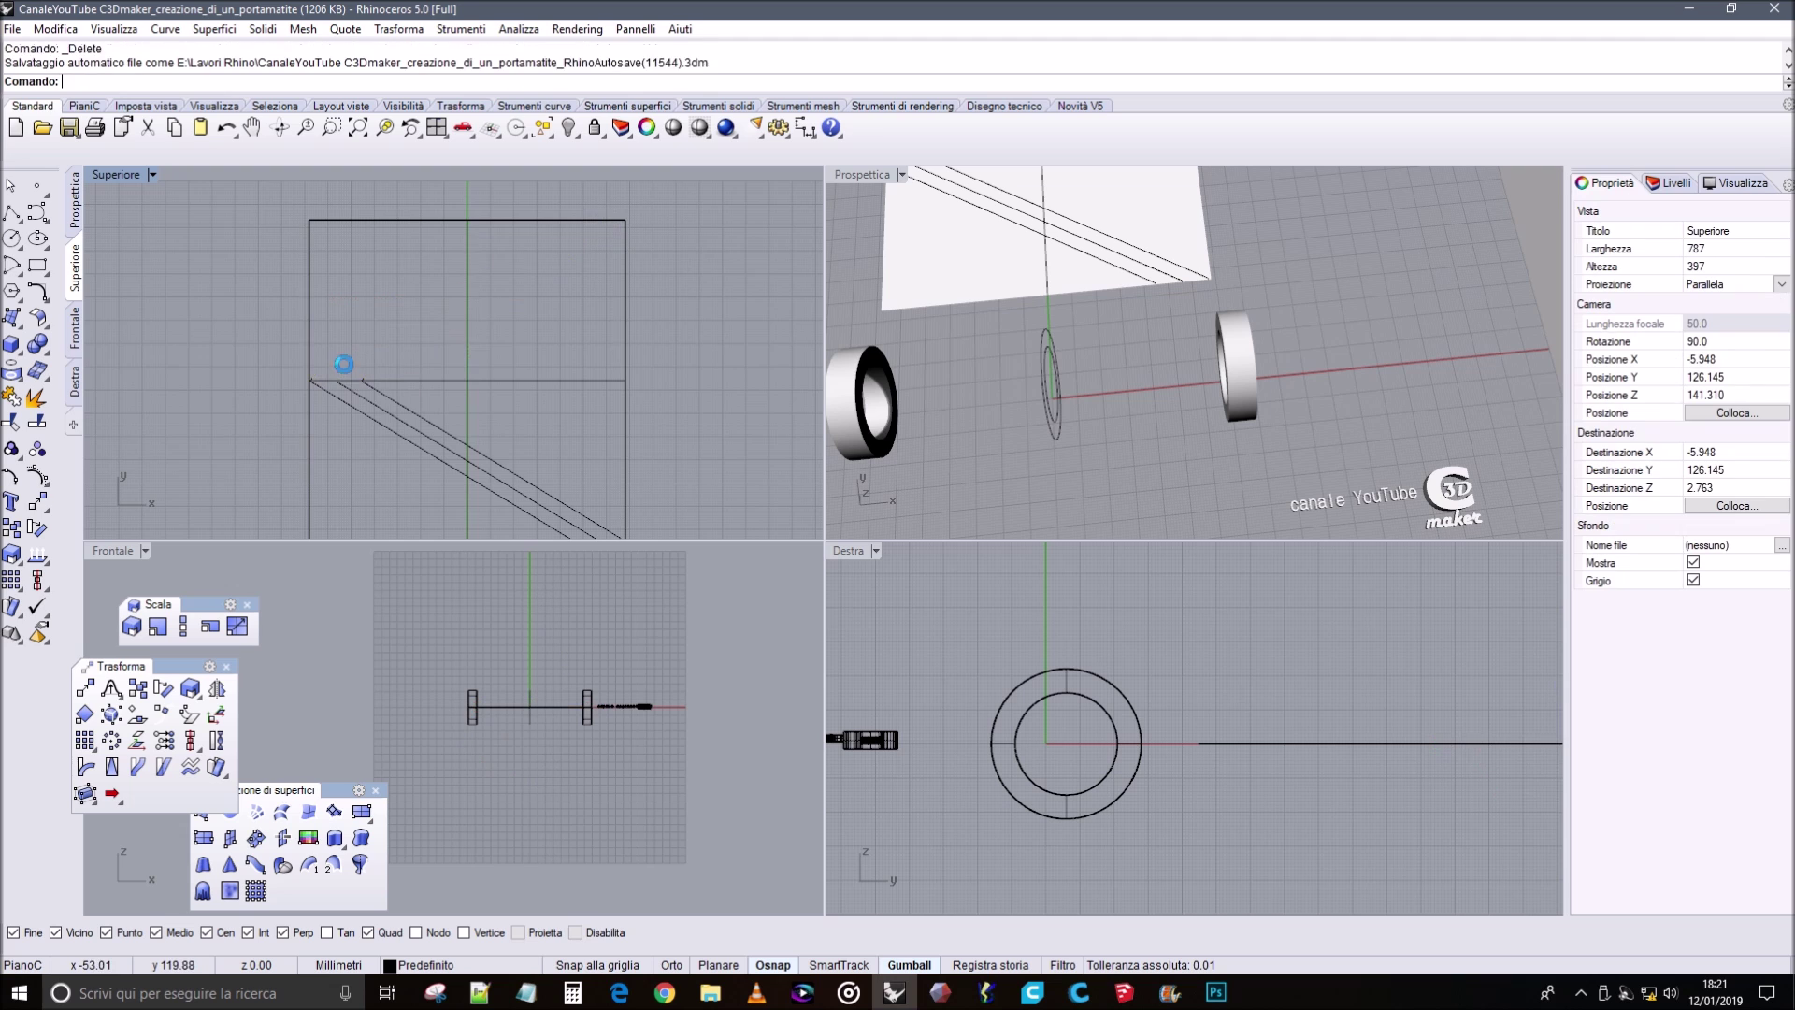
Delete the upper halves of the three rounded V tips, above the horizontal centre line.
{"action": "scroll", "coordinate": [362, 356], "scroll_direction": "up", "scroll_amount": 10}
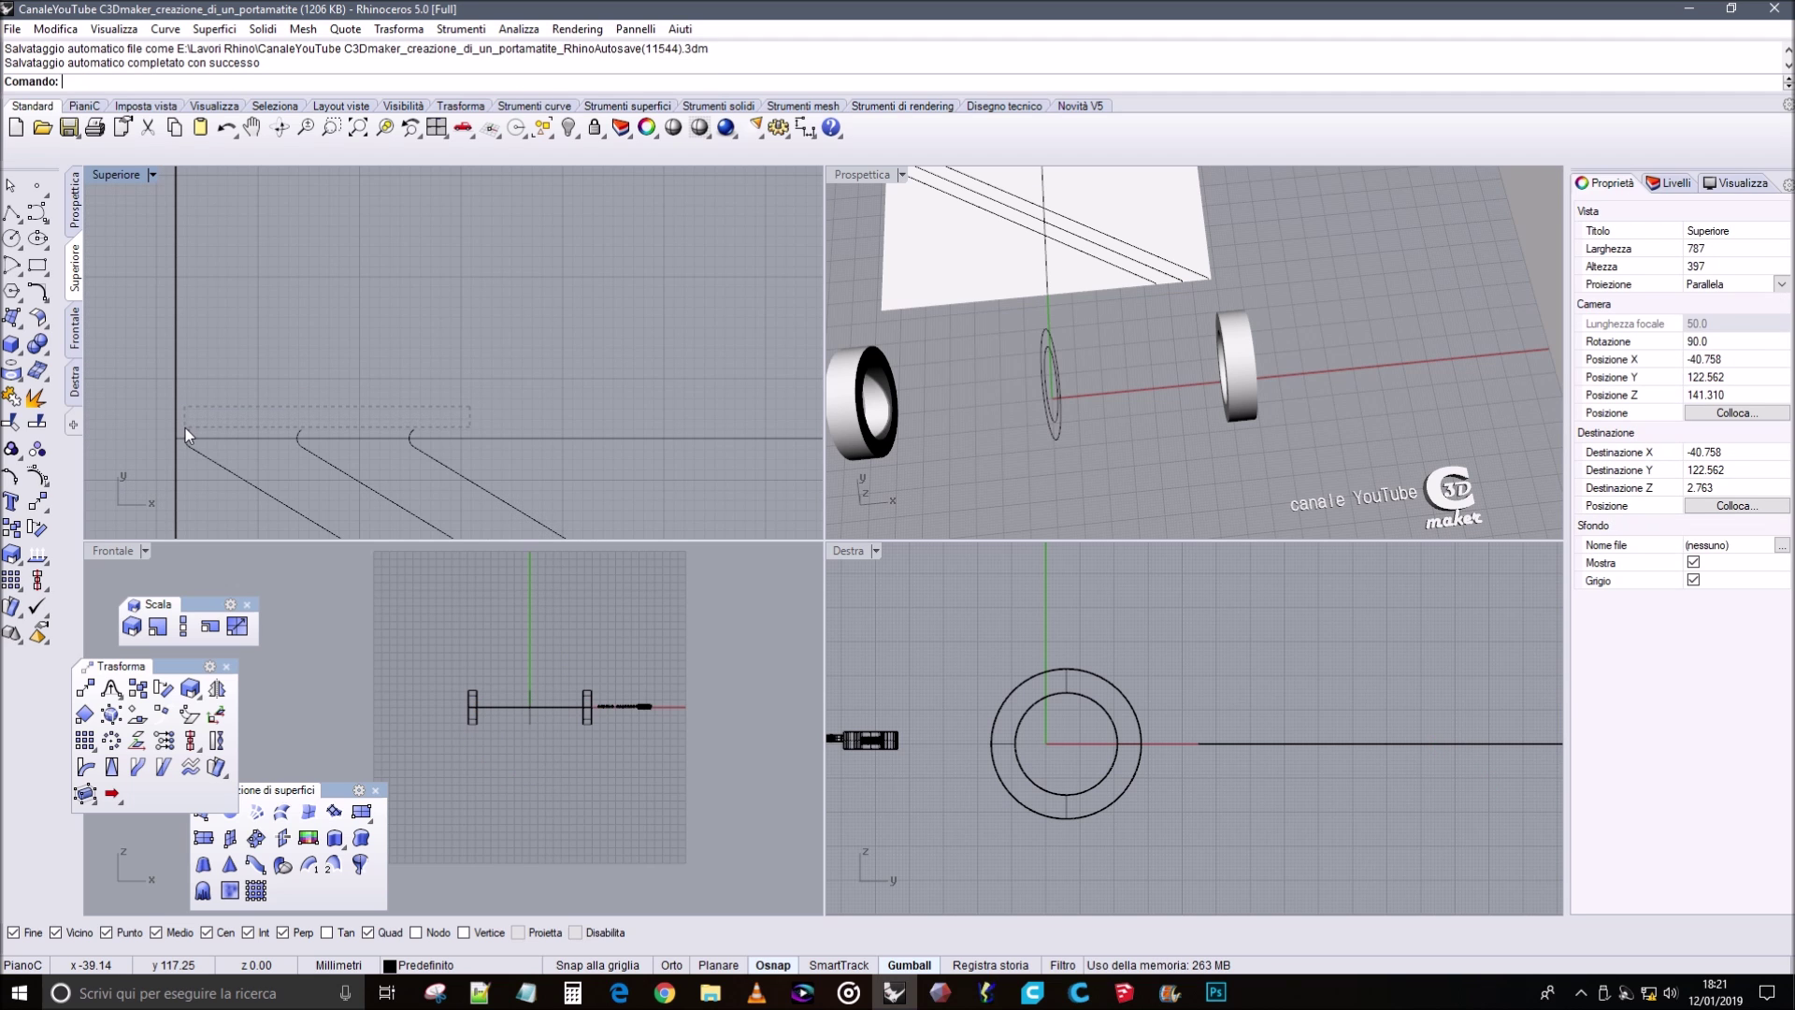
{"action": "left_click_drag", "start_coordinate": [188, 432], "coordinate": [188, 433]}
{"action": "key", "text": "Delete"}
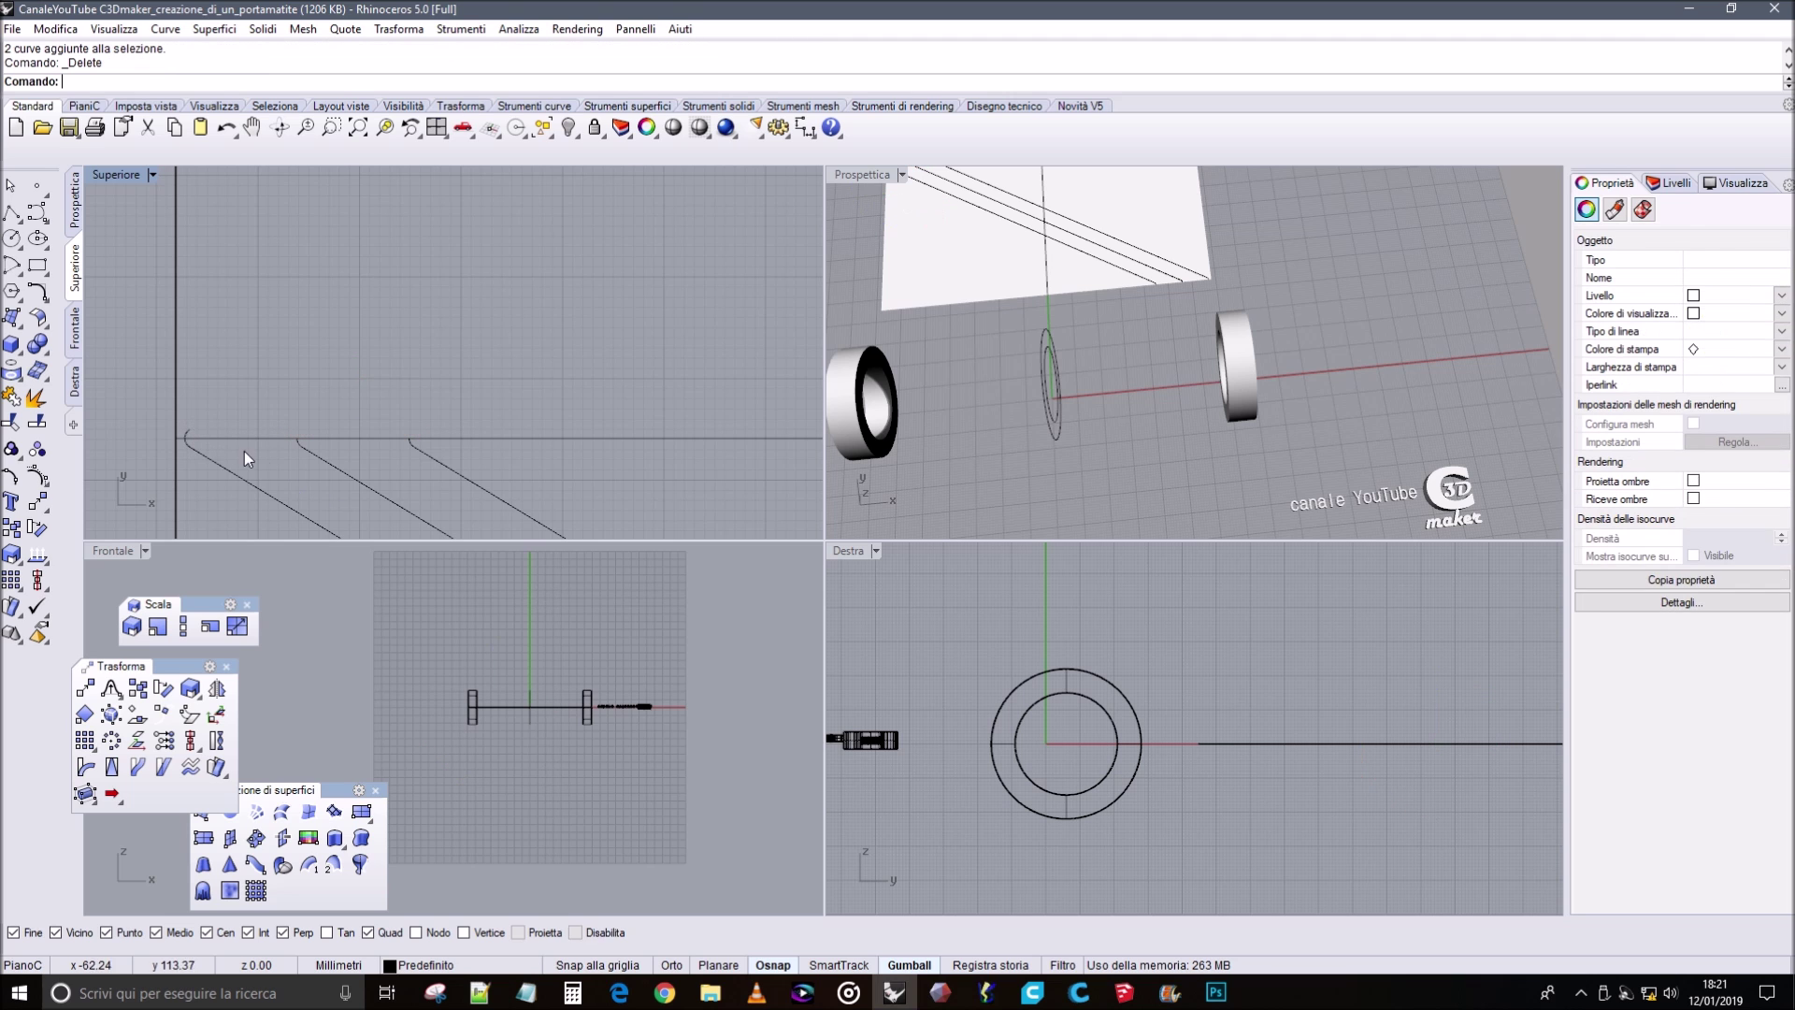
{"action": "right_click_drag", "start_coordinate": [537, 490], "coordinate": [635, 267]}
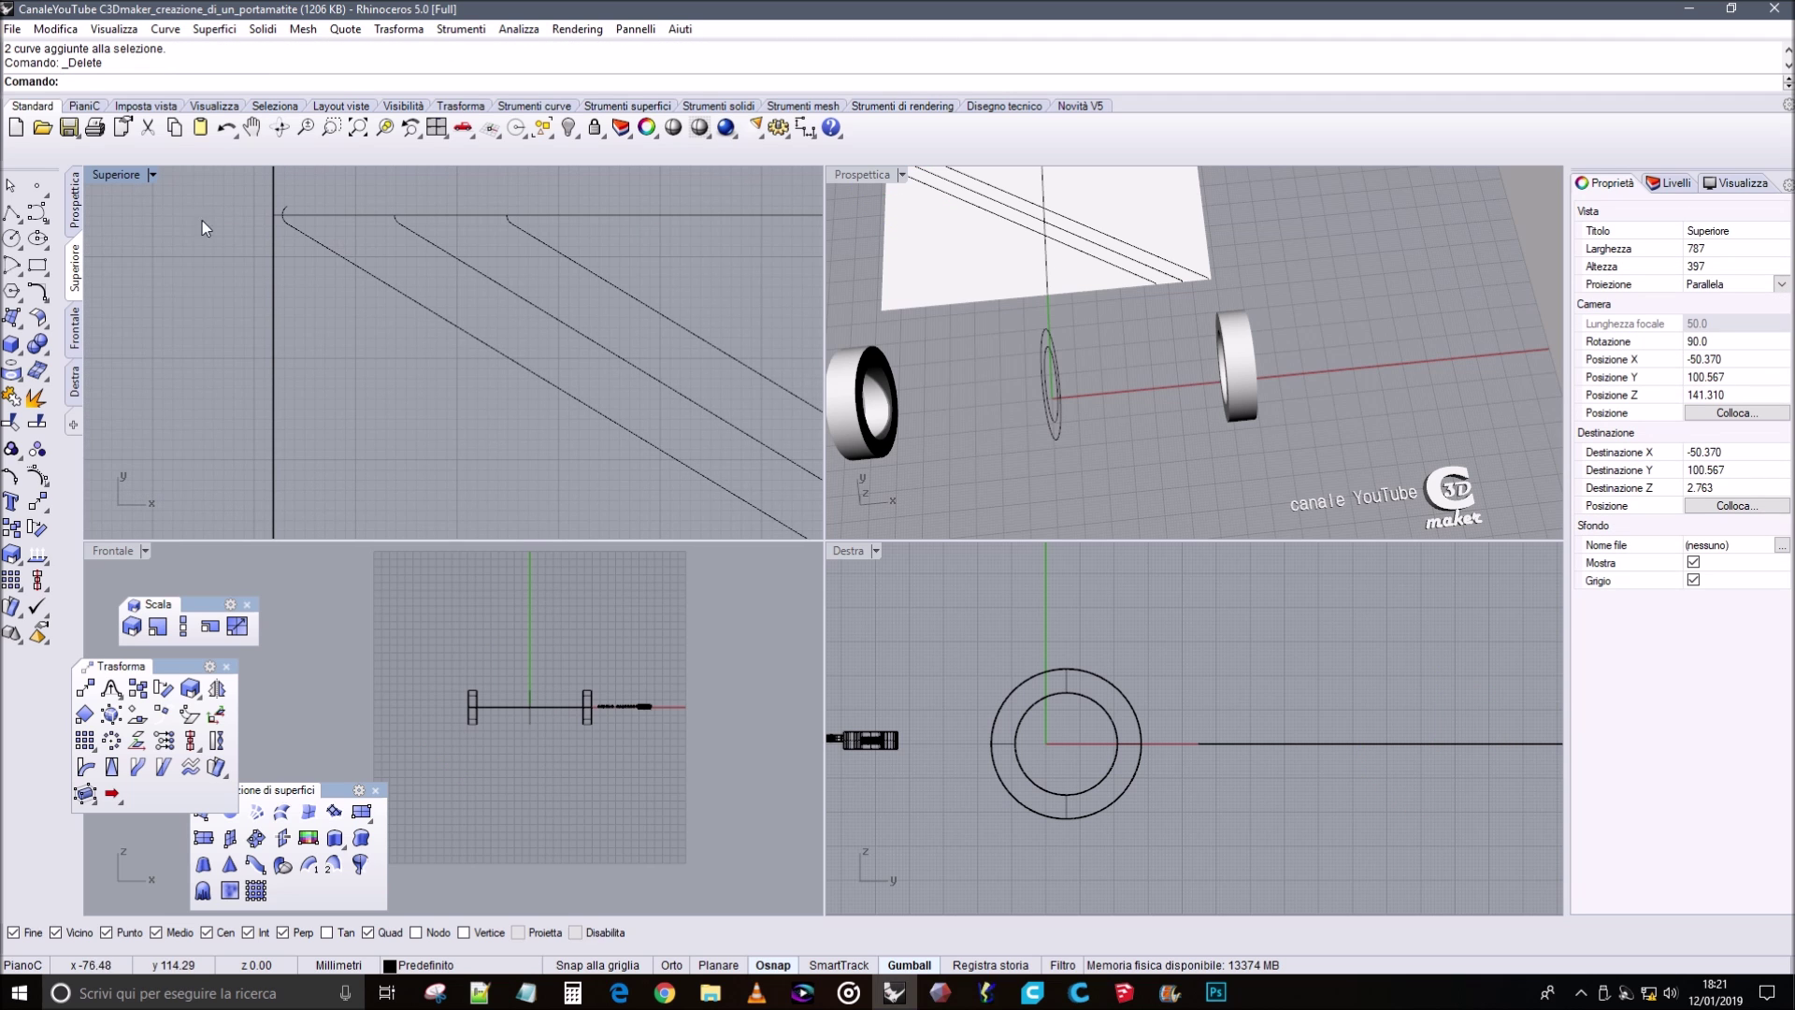
{"action": "left_click", "coordinate": [285, 214]}
{"action": "key", "text": "Delete"}
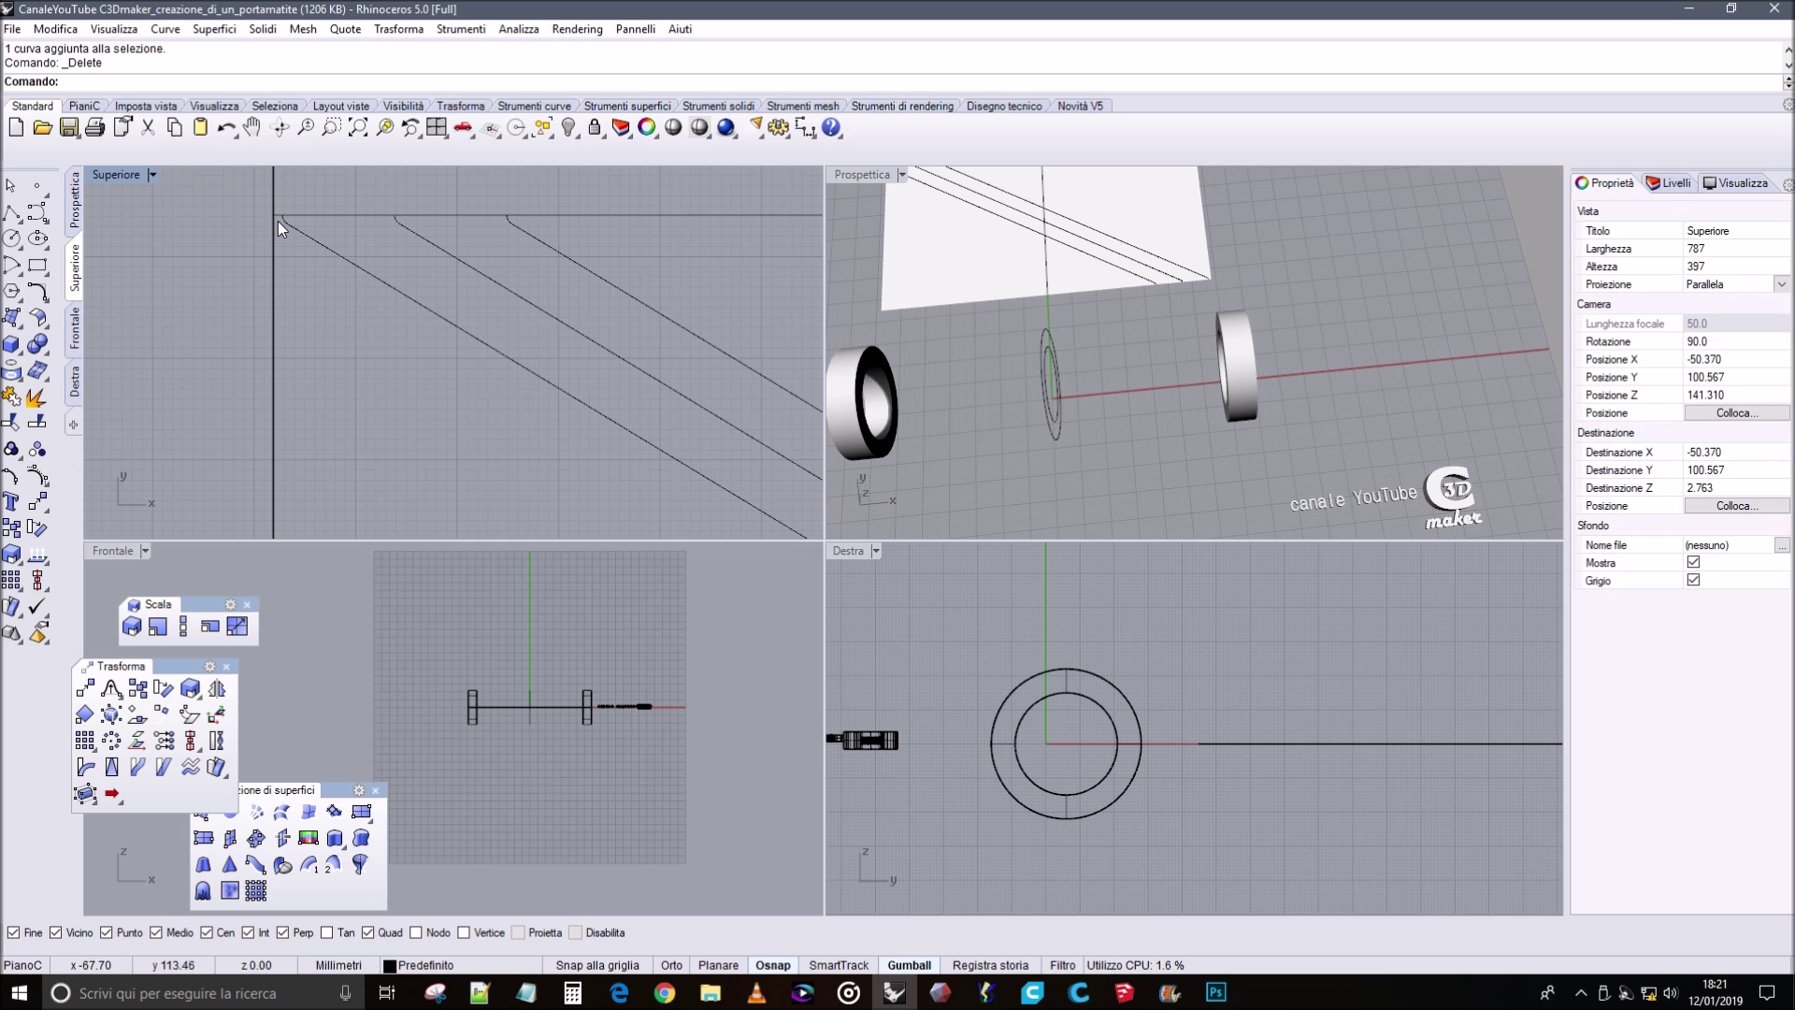
{"action": "left_click", "coordinate": [281, 217]}
{"action": "left_click_drag", "start_coordinate": [284, 221], "coordinate": [512, 334]}
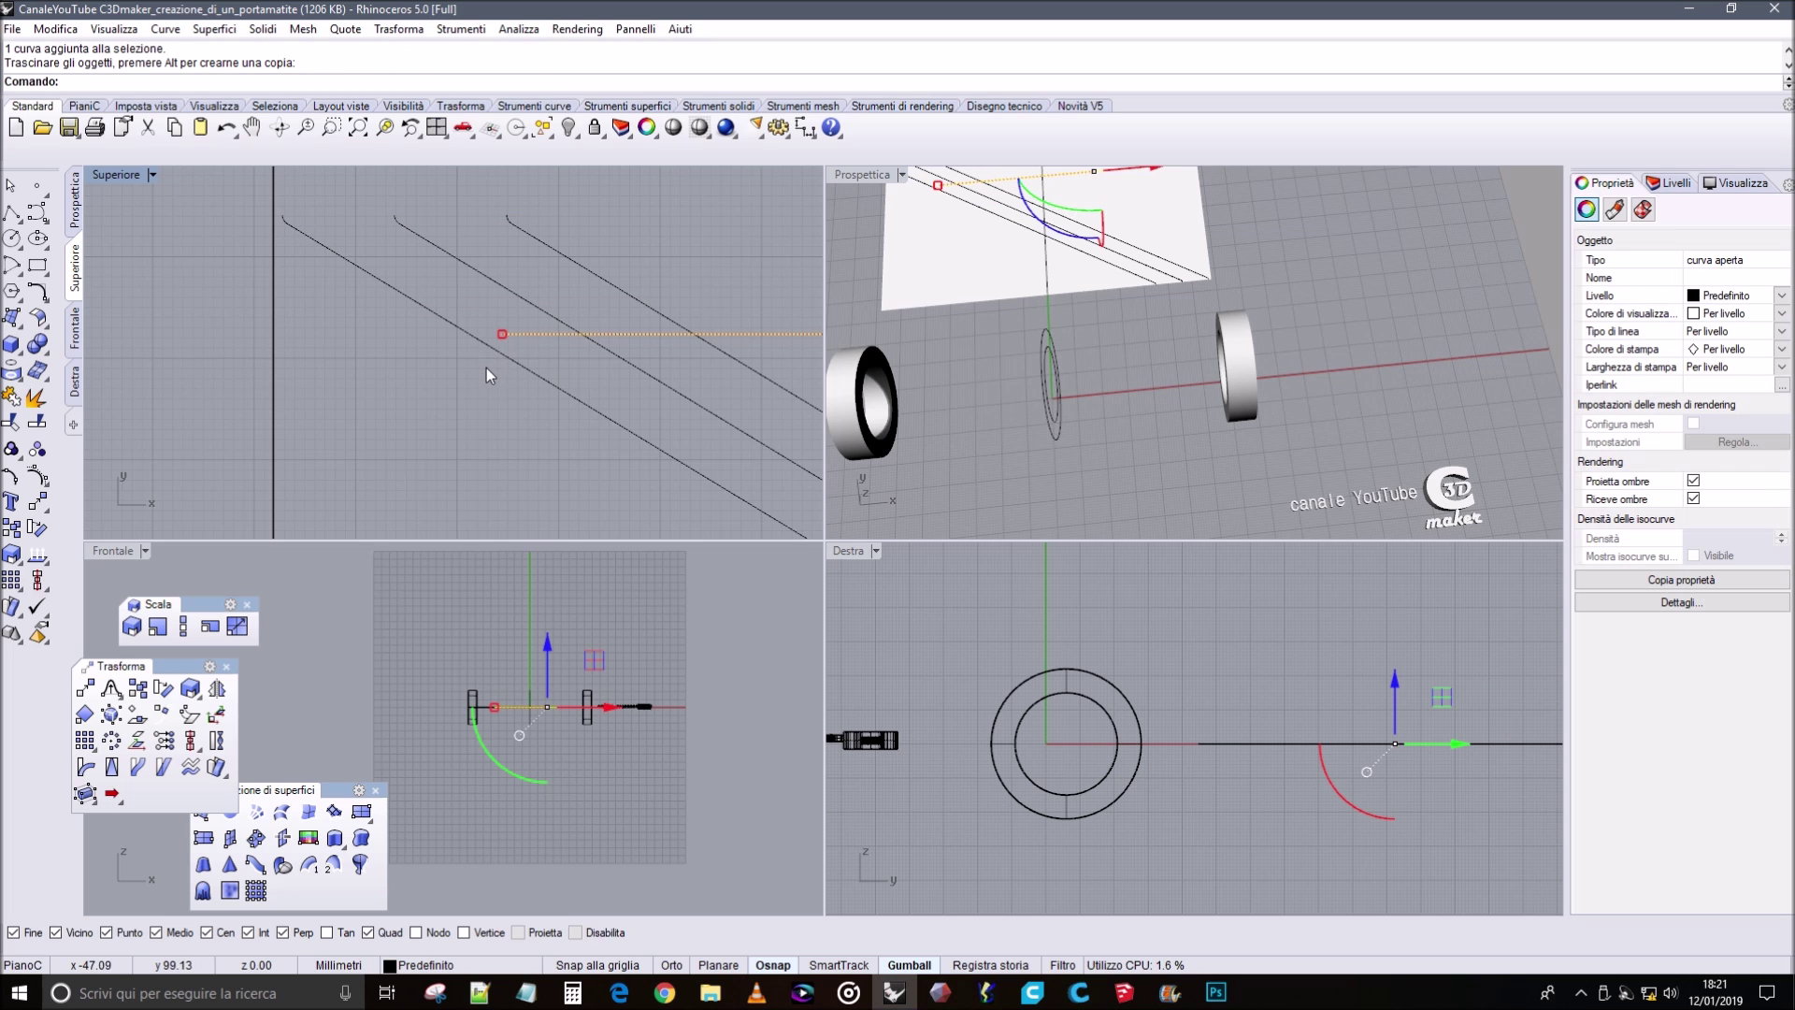
{"action": "key", "text": "ctrl+z"}
{"action": "key", "text": "Escape"}
{"action": "scroll", "coordinate": [279, 222], "scroll_direction": "up", "scroll_amount": 3}
{"action": "left_click_drag", "start_coordinate": [275, 211], "coordinate": [438, 307]}
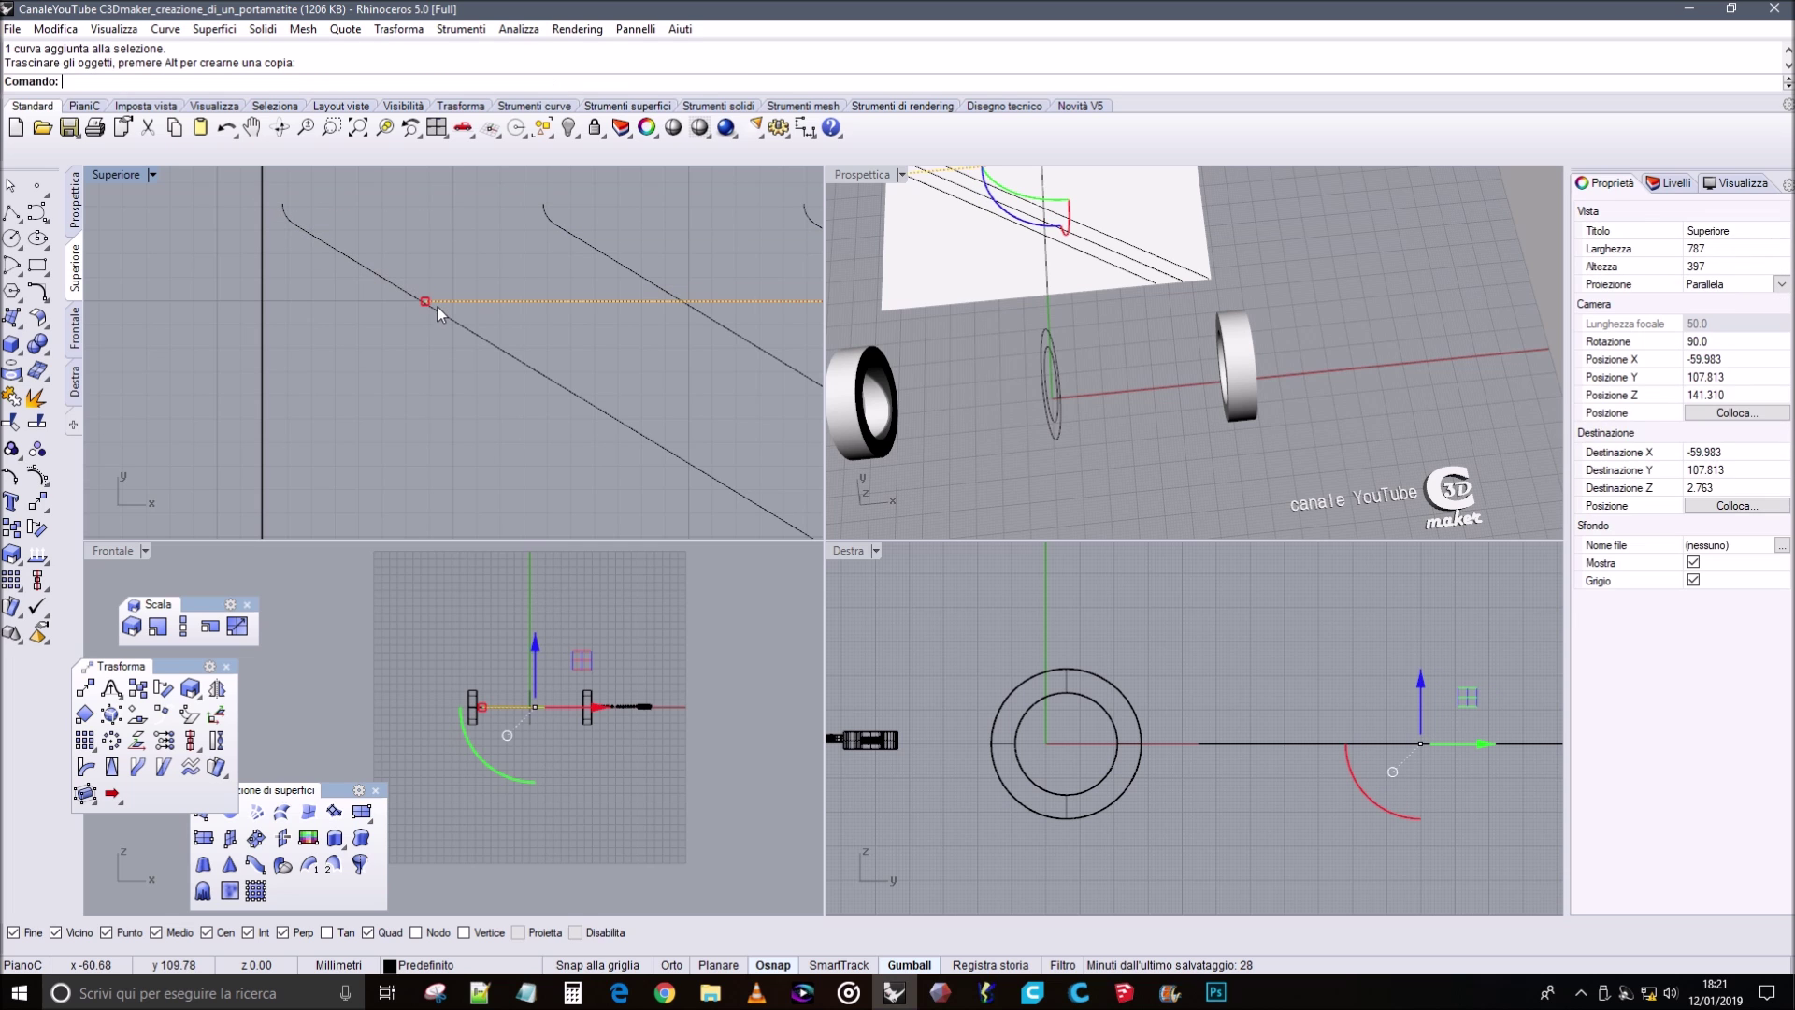
{"action": "key", "text": "ctrl+z"}
{"action": "right_click_drag", "start_coordinate": [490, 268], "coordinate": [352, 294]}
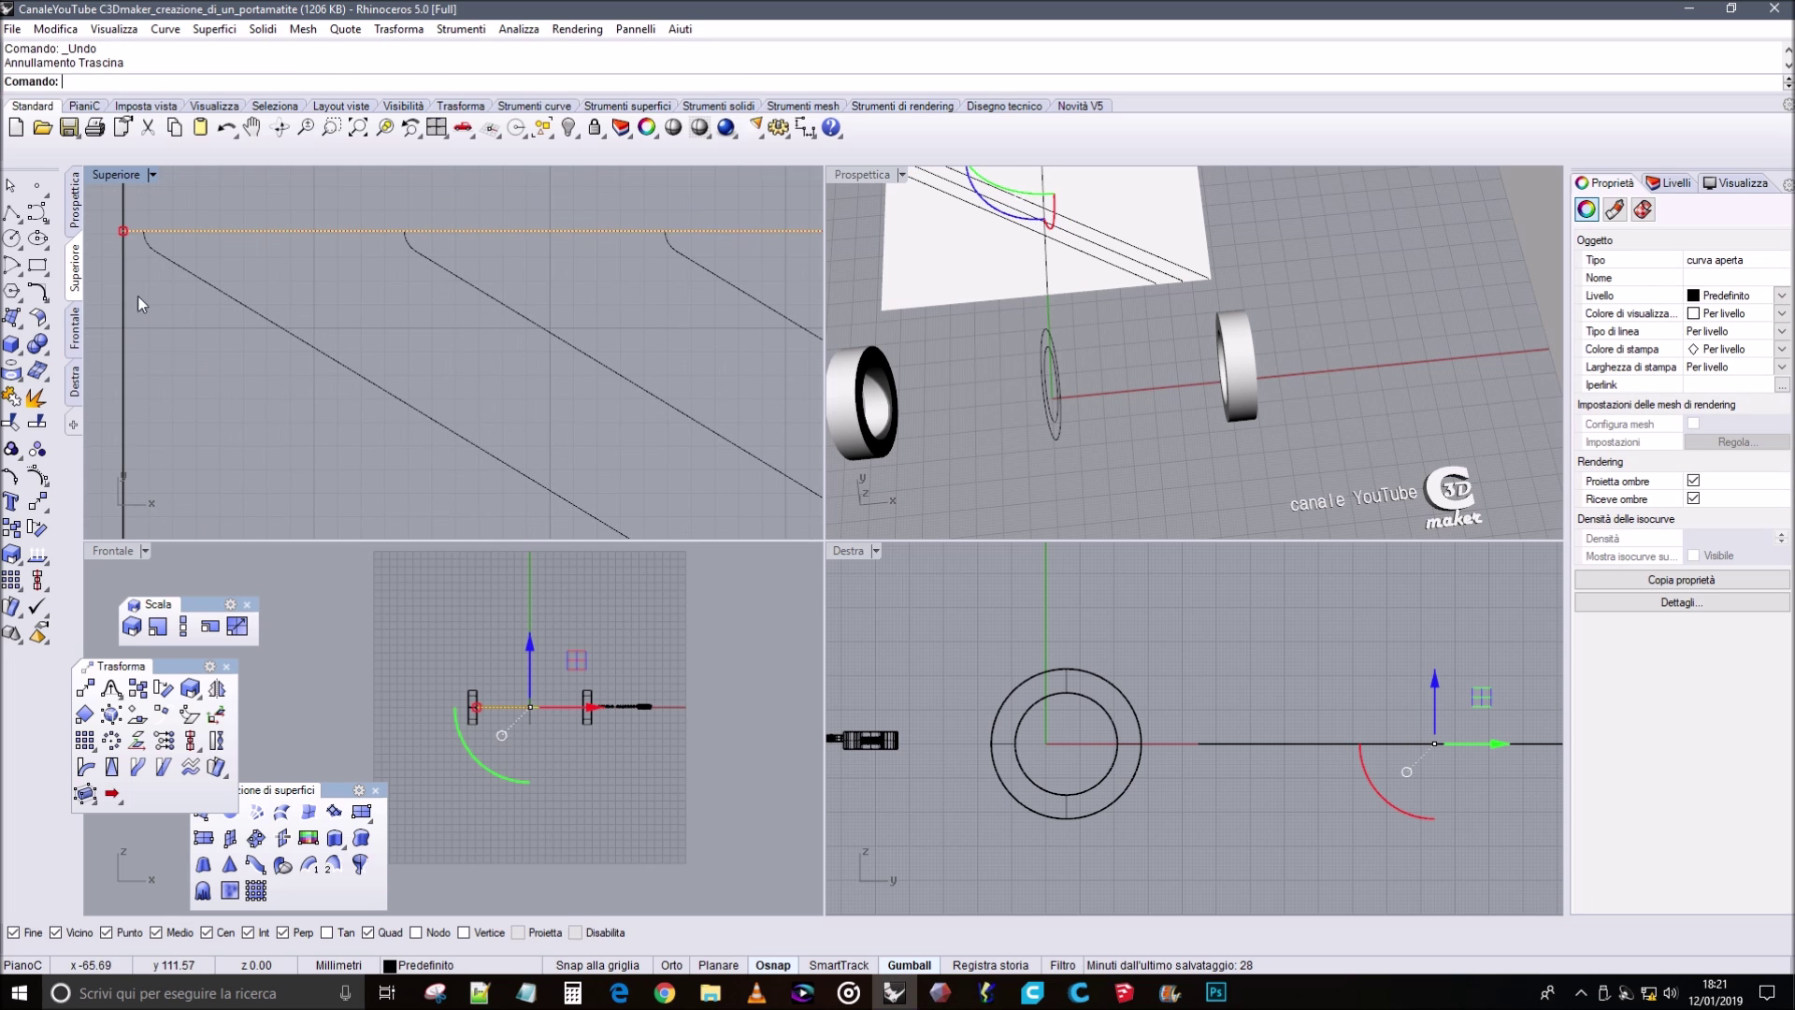
{"action": "key", "text": "Escape"}
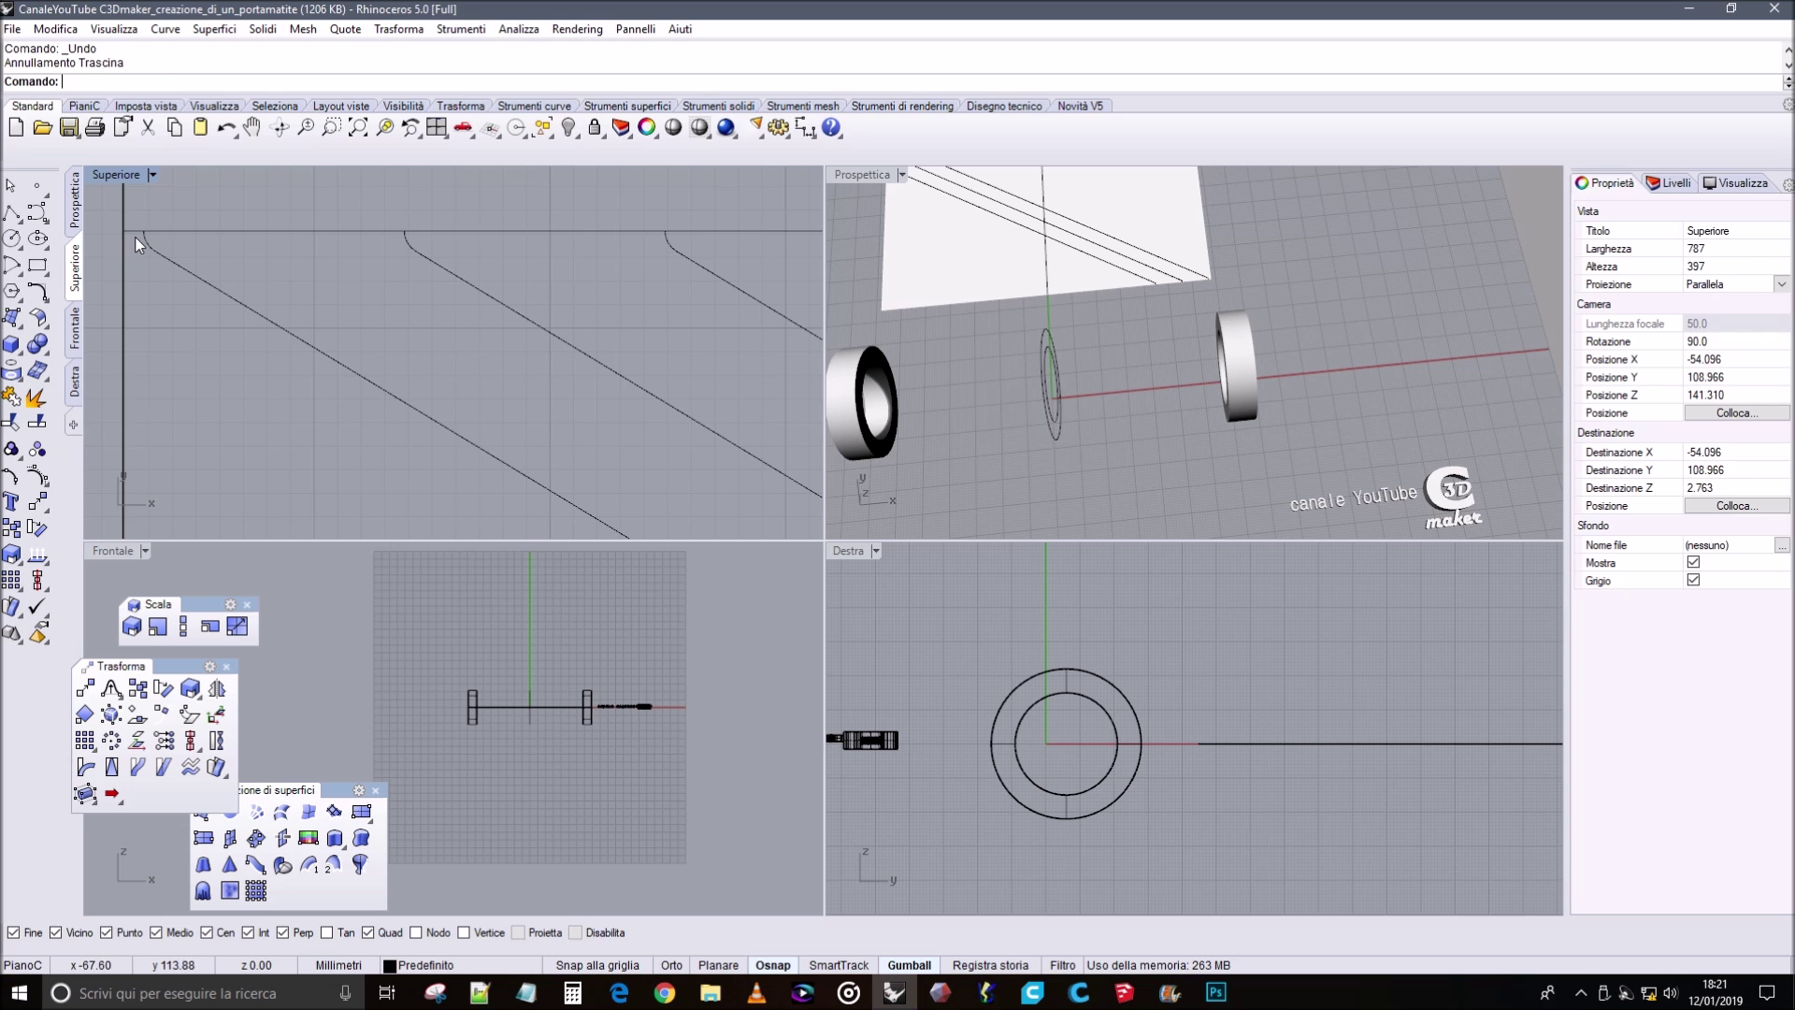
Turn off object snaps and clear the selection.
{"action": "left_click", "coordinate": [136, 235]}
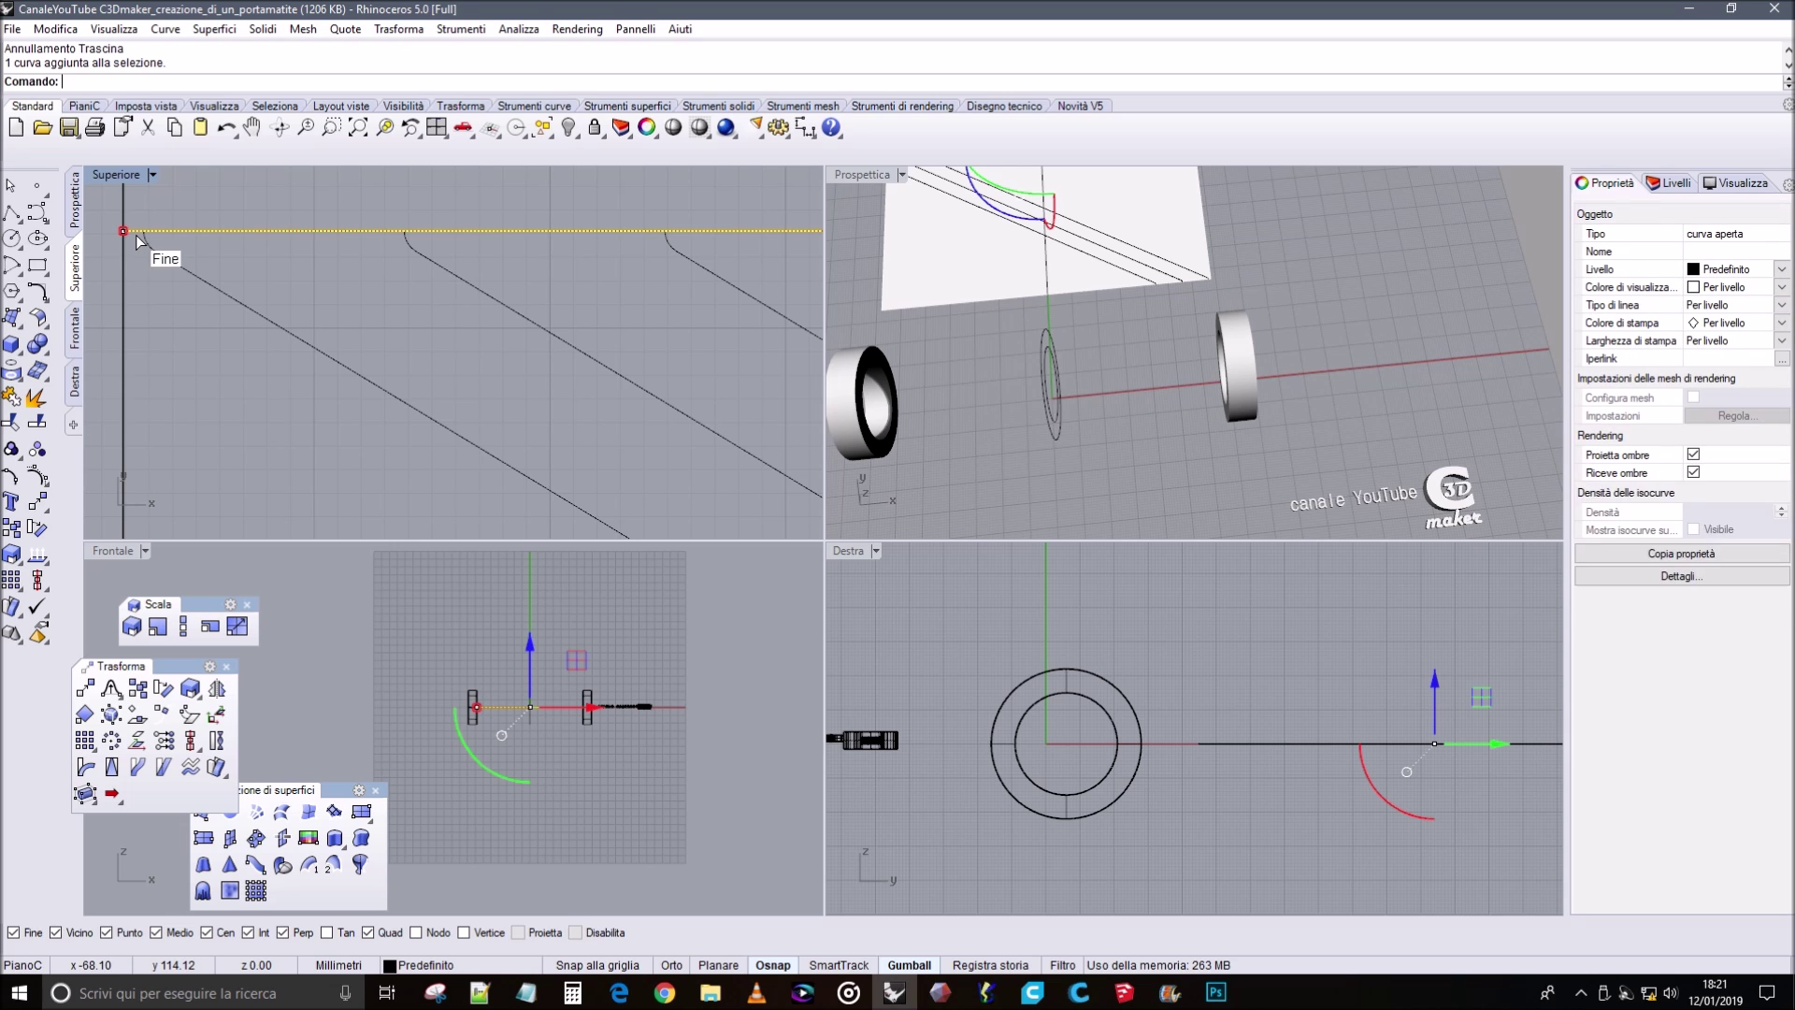
{"action": "left_click", "coordinate": [777, 964]}
{"action": "key", "text": "Escape"}
{"action": "key", "text": "Escape"}
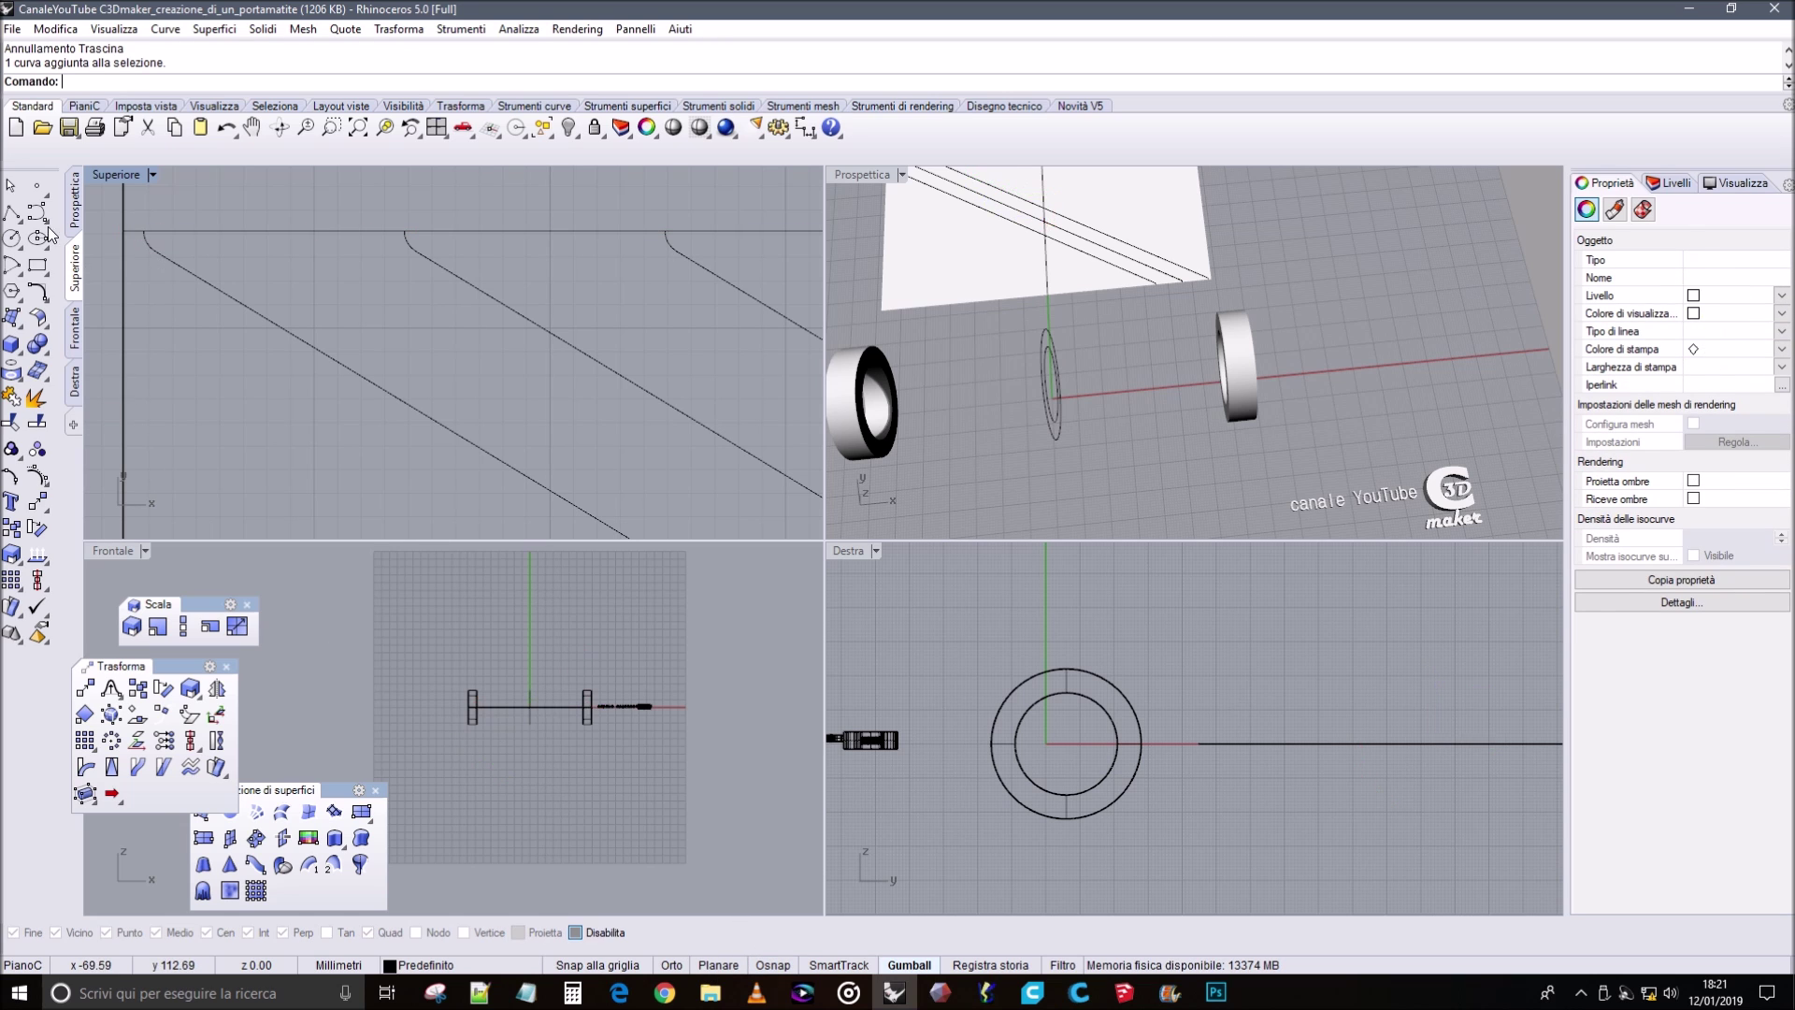
{"action": "left_click", "coordinate": [157, 257]}
{"action": "left_click", "coordinate": [176, 284]}
{"action": "left_click", "coordinate": [127, 222]}
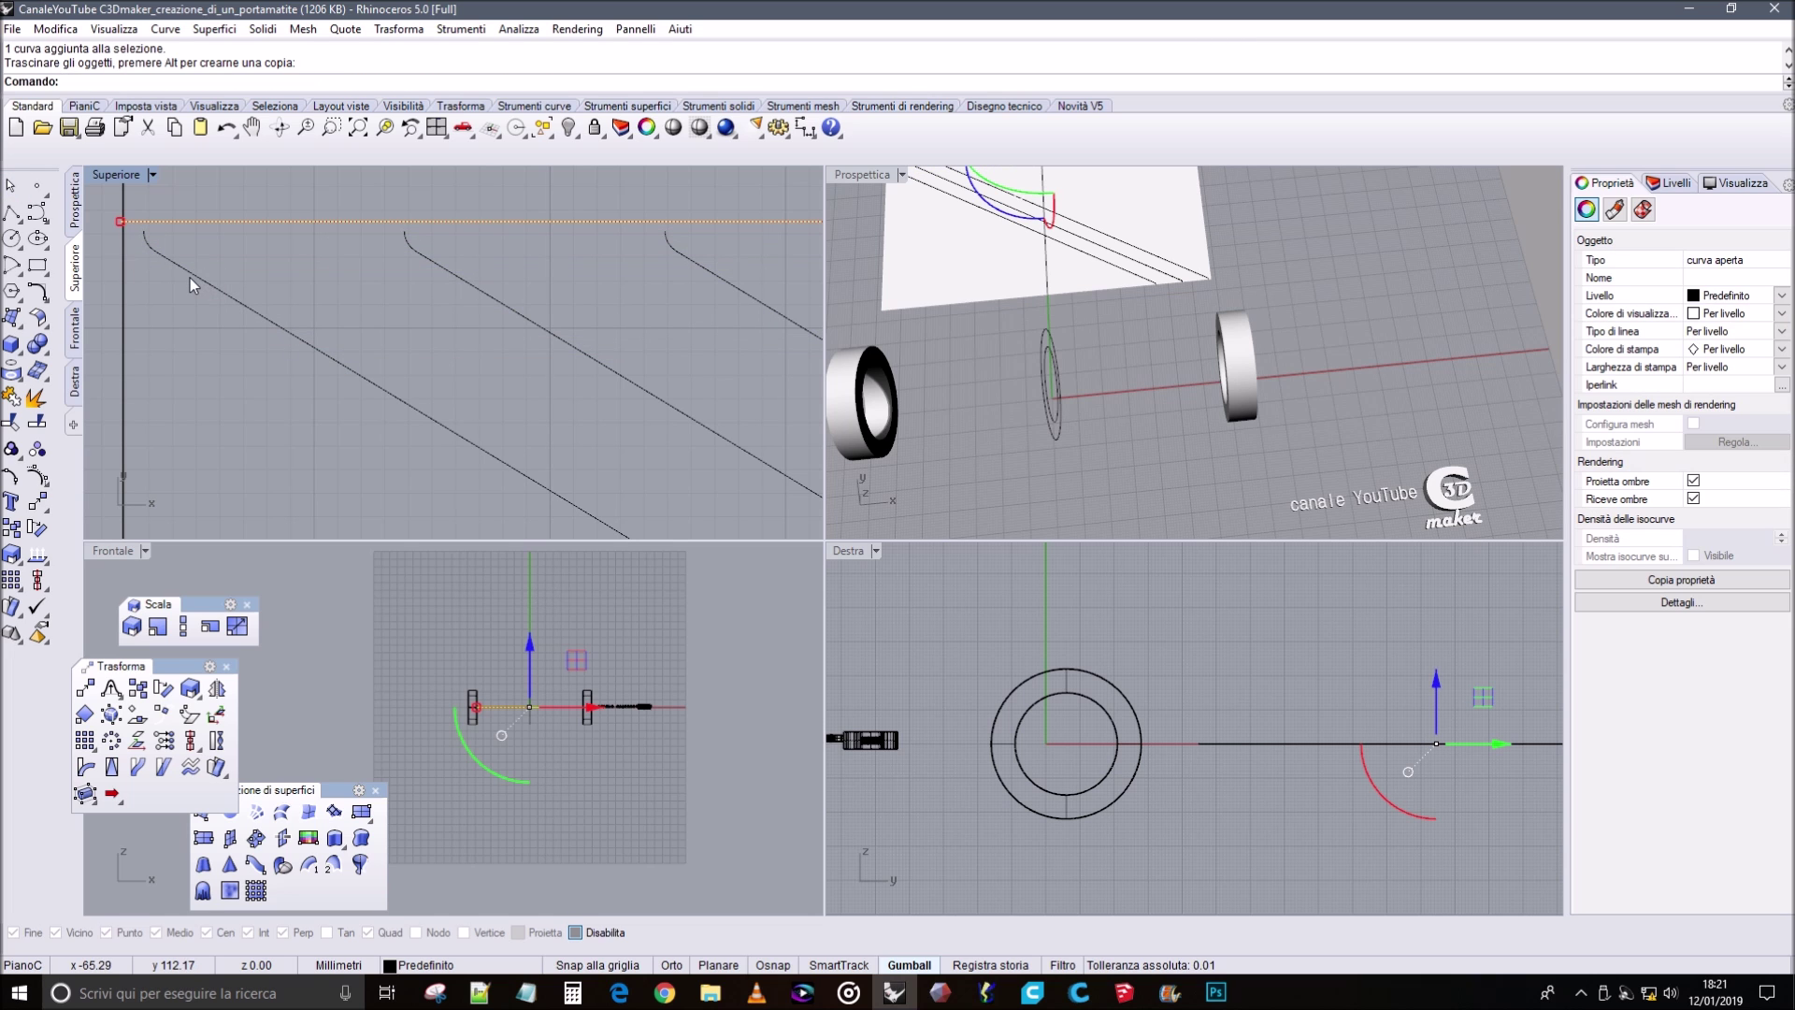
{"action": "key", "text": "ctrl+z"}
Join each of the three diagonal lines with its upper and lower corner arcs into three open curves.
{"action": "scroll", "coordinate": [159, 260], "scroll_direction": "up", "scroll_amount": 3}
{"action": "left_click_drag", "start_coordinate": [178, 247], "coordinate": [810, 503]}
{"action": "scroll", "coordinate": [565, 429], "scroll_direction": "down", "scroll_amount": 2}
{"action": "scroll", "coordinate": [564, 419], "scroll_direction": "down", "scroll_amount": 2}
{"action": "right_click_drag", "start_coordinate": [800, 497], "coordinate": [217, 245]}
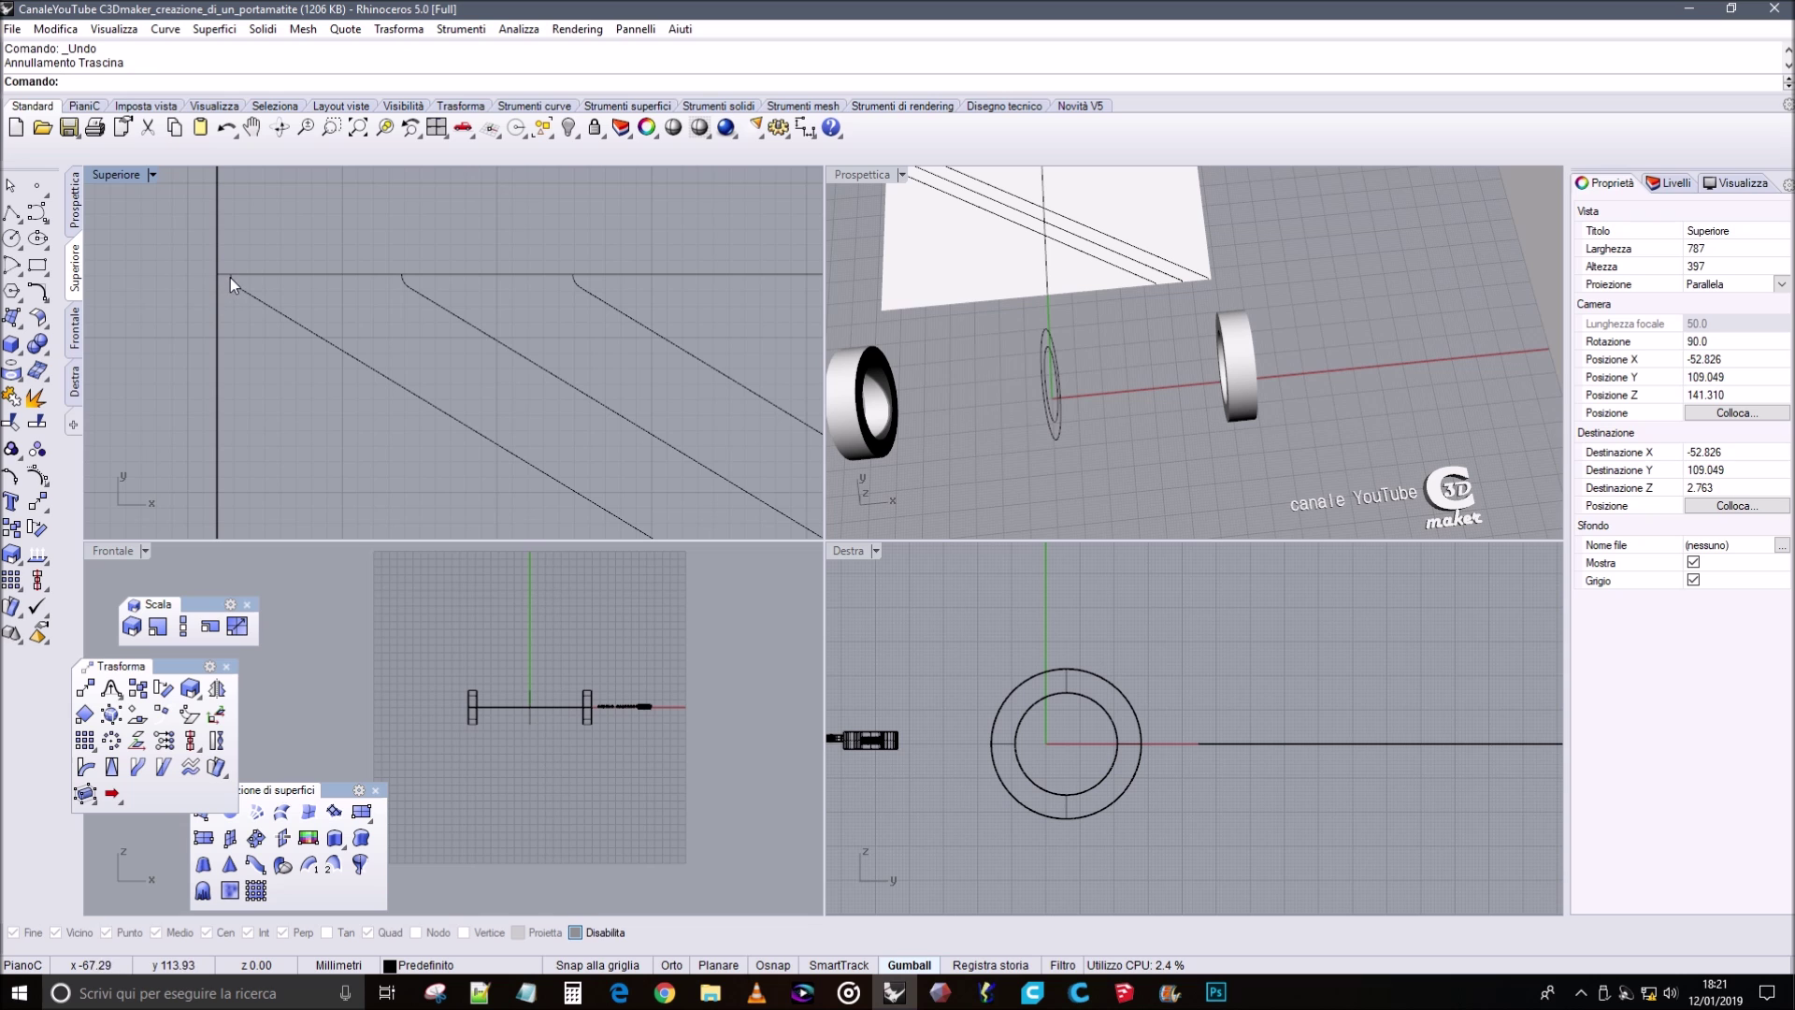
{"action": "left_click_drag", "start_coordinate": [224, 316], "coordinate": [233, 282]}
{"action": "scroll", "coordinate": [564, 402], "scroll_direction": "down", "scroll_amount": 5}
{"action": "right_click_drag", "start_coordinate": [735, 400], "coordinate": [536, 245]}
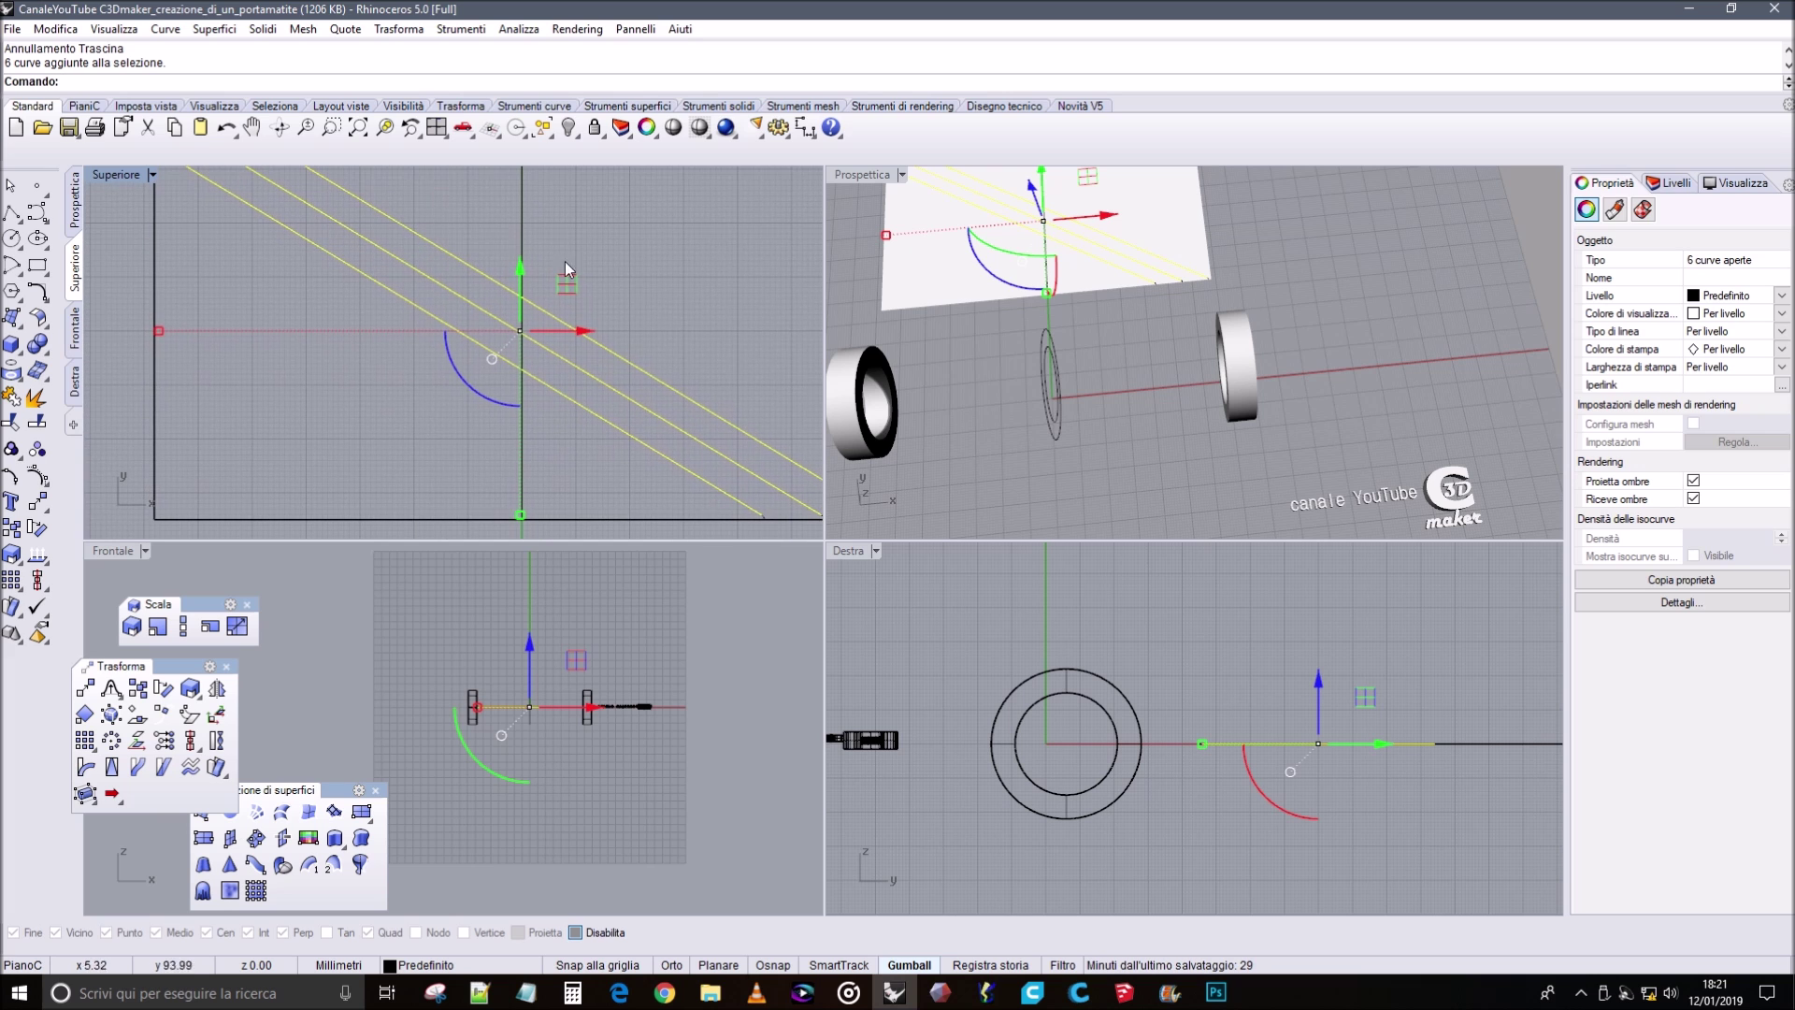
{"action": "right_click_drag", "start_coordinate": [748, 379], "coordinate": [604, 289]}
{"action": "scroll", "coordinate": [643, 374], "scroll_direction": "up", "scroll_amount": 10}
{"action": "right_click_drag", "start_coordinate": [643, 397], "coordinate": [573, 303]}
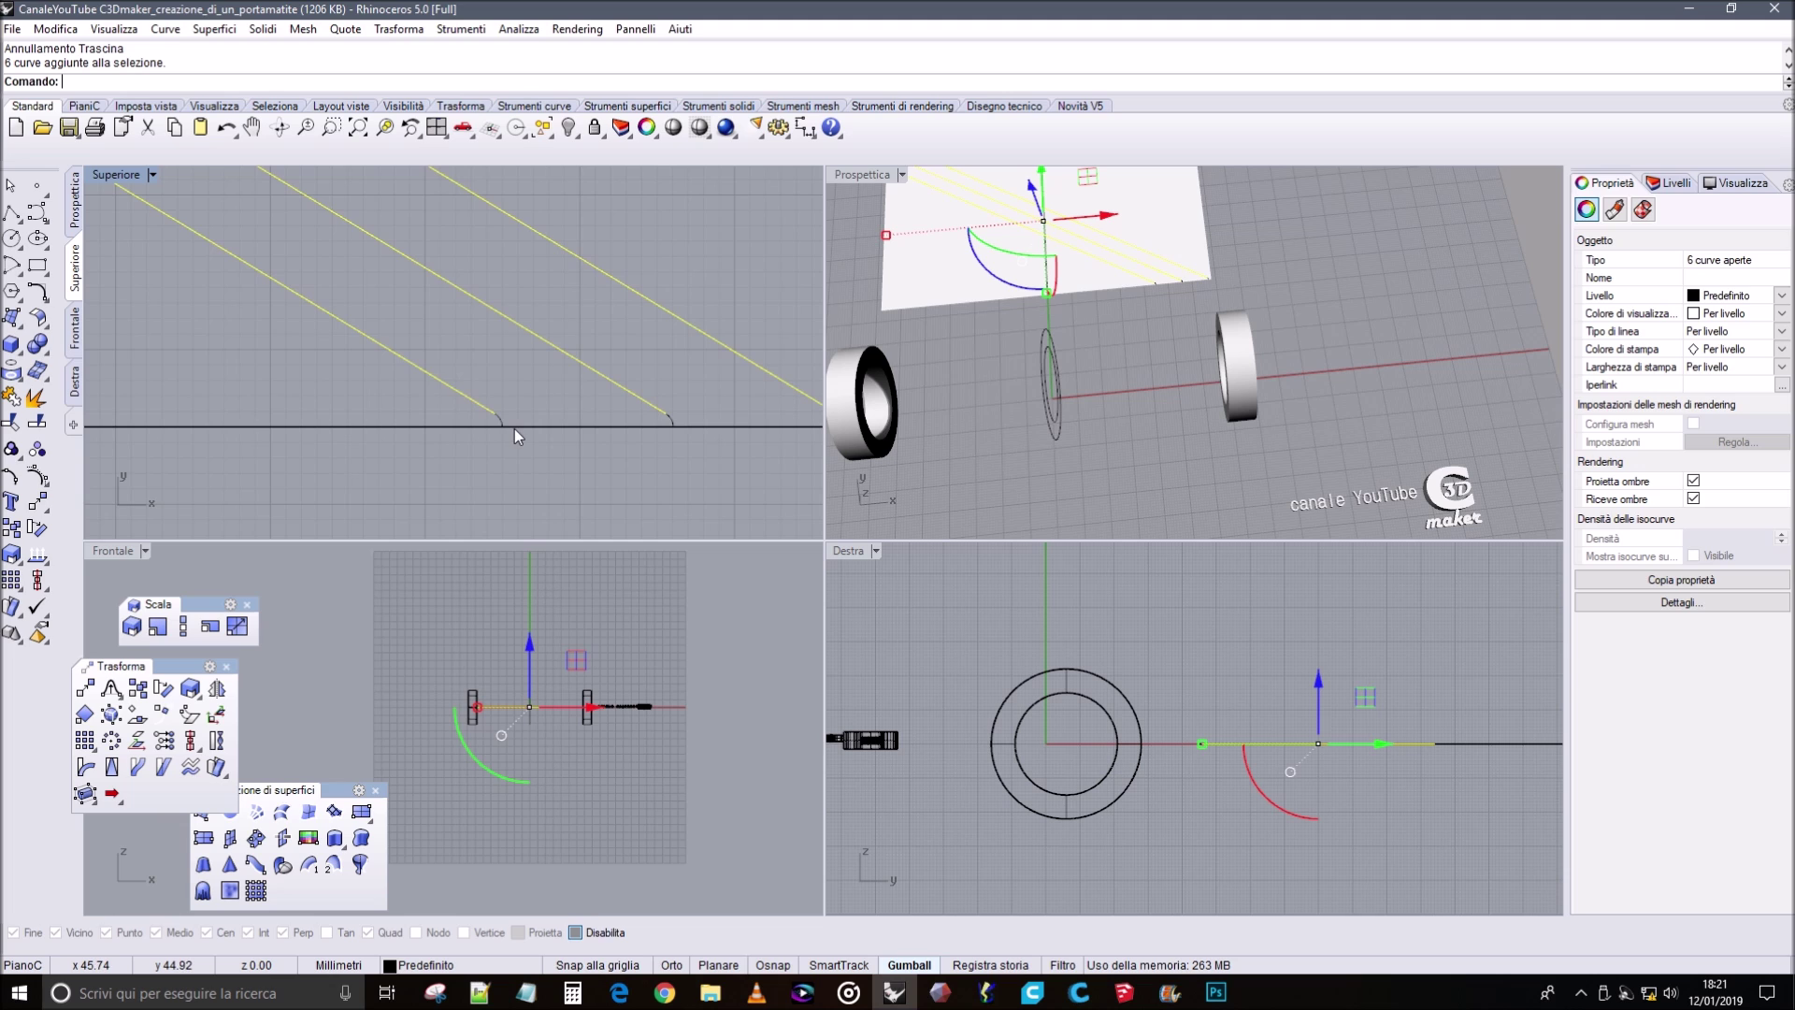
{"action": "left_click", "coordinate": [500, 418], "text": "shift"}
{"action": "left_click", "coordinate": [667, 417], "text": "shift"}
{"action": "right_click_drag", "start_coordinate": [683, 408], "coordinate": [657, 391]}
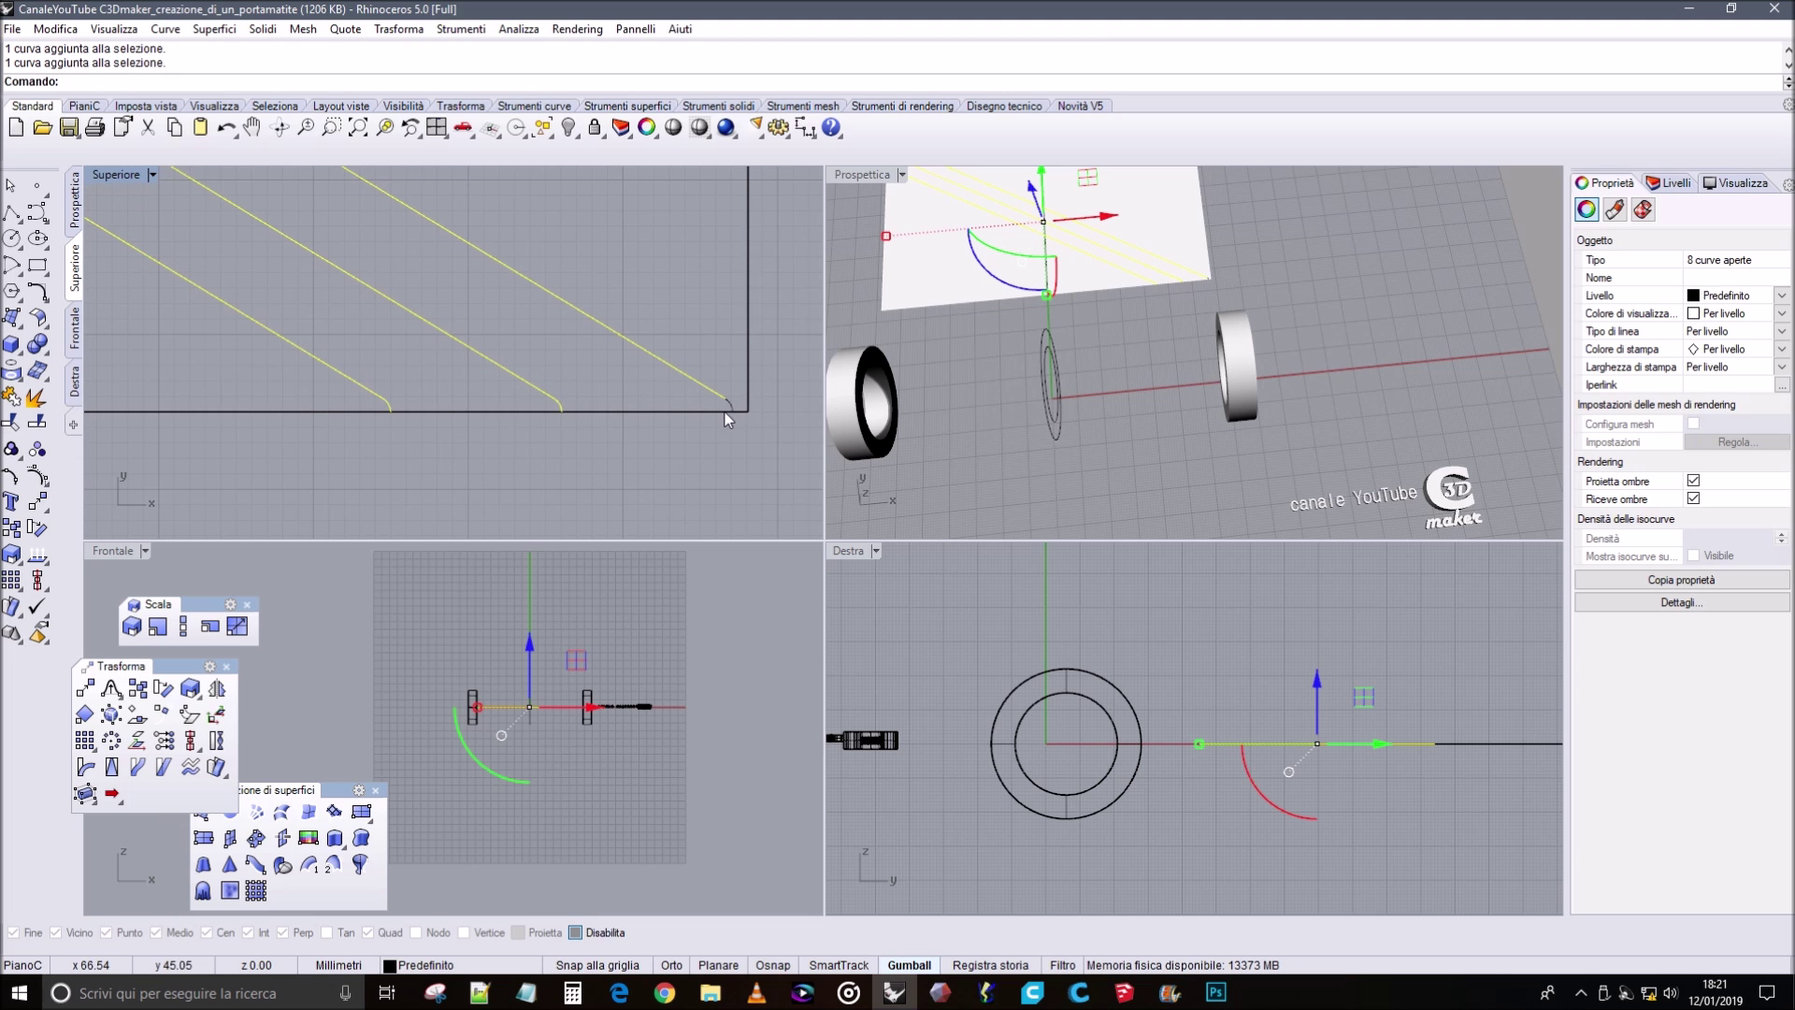
{"action": "left_click", "coordinate": [12, 397]}
{"action": "scroll", "coordinate": [580, 263], "scroll_direction": "down", "scroll_amount": 4}
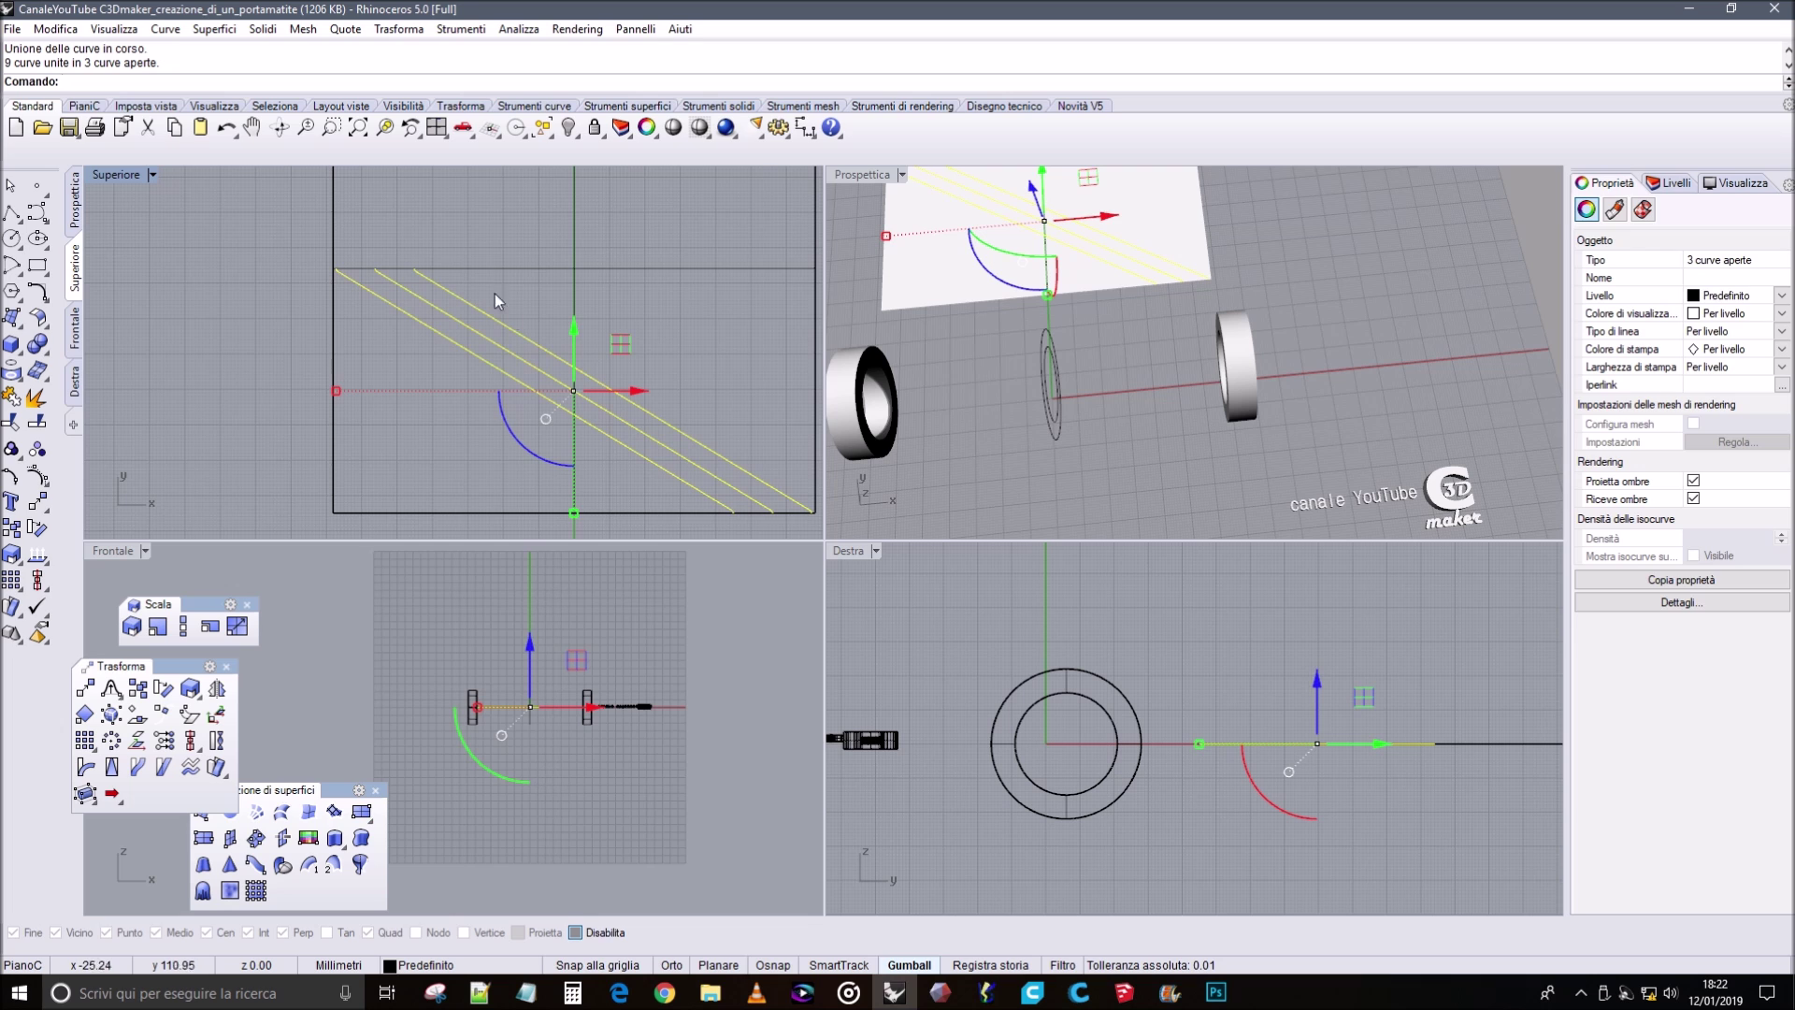
With object snaps on, mirror a copy of the three joined curves across the horizontal centre line, and clear the selection.
{"action": "left_click", "coordinate": [496, 293]}
{"action": "left_click_drag", "start_coordinate": [547, 294], "coordinate": [445, 372]}
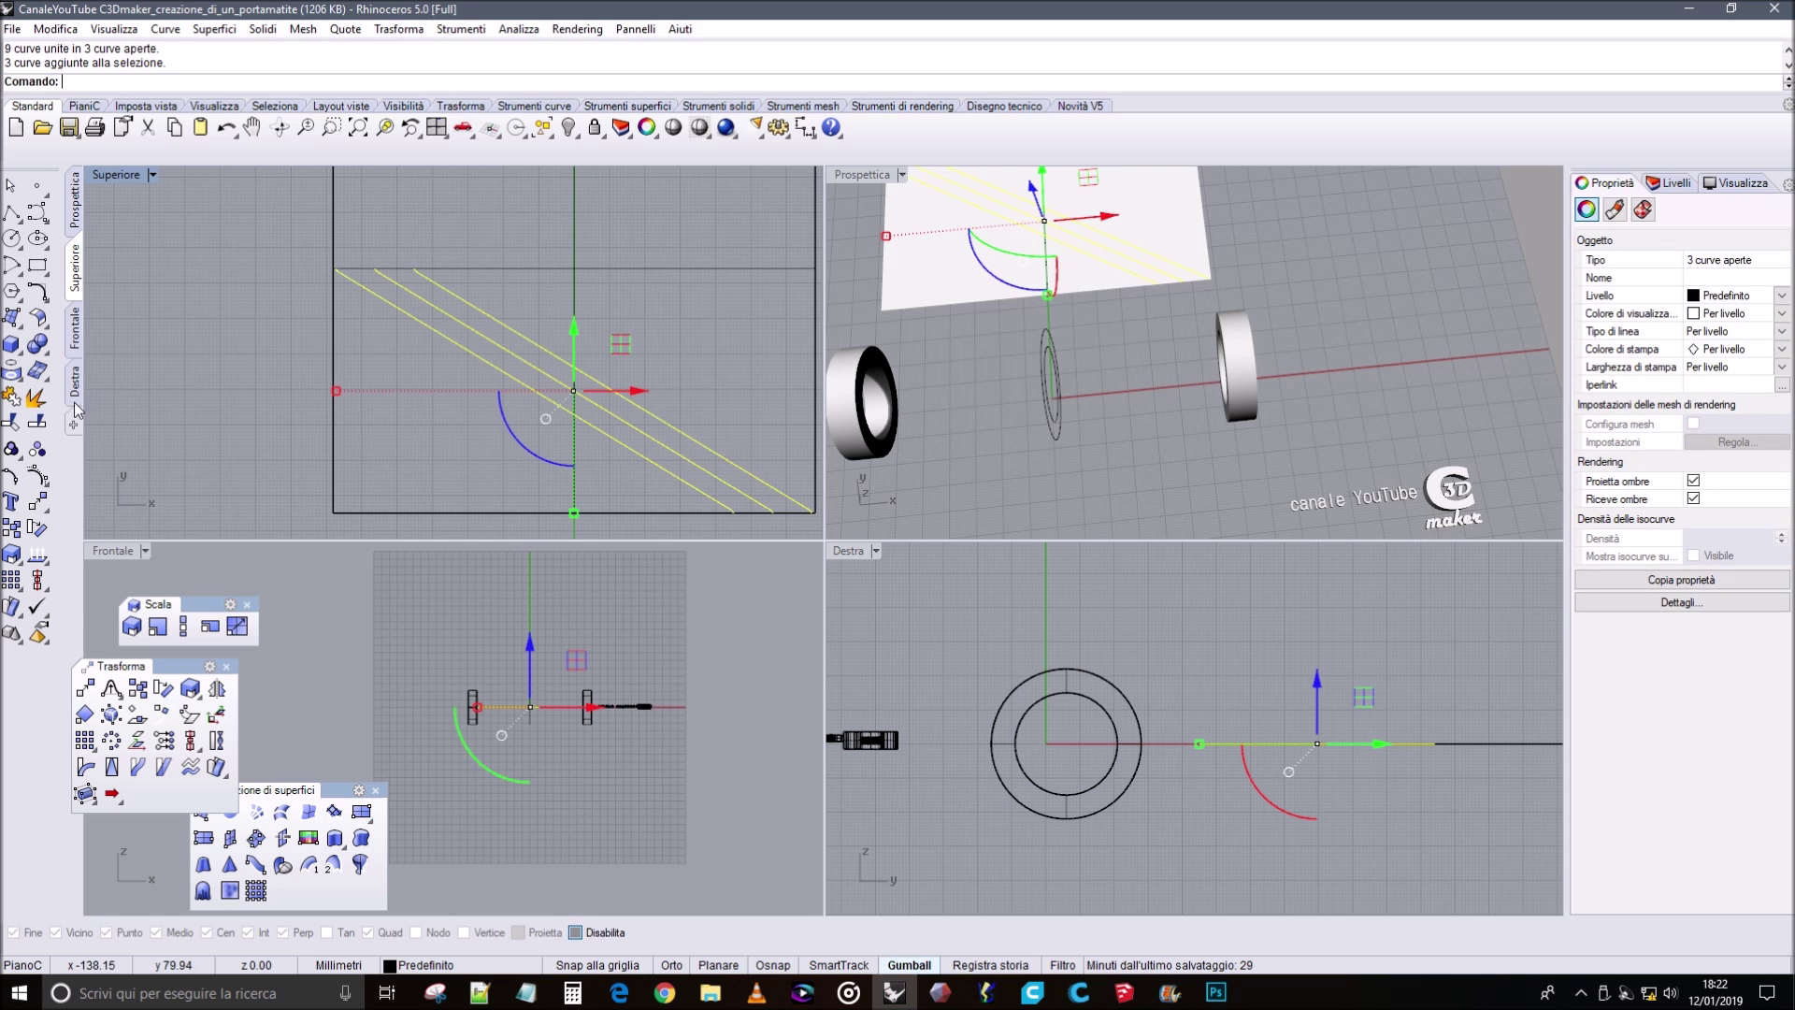
{"action": "left_click", "coordinate": [217, 688]}
{"action": "scroll", "coordinate": [340, 269], "scroll_direction": "up", "scroll_amount": 3}
{"action": "scroll", "coordinate": [350, 250], "scroll_direction": "up", "scroll_amount": 2}
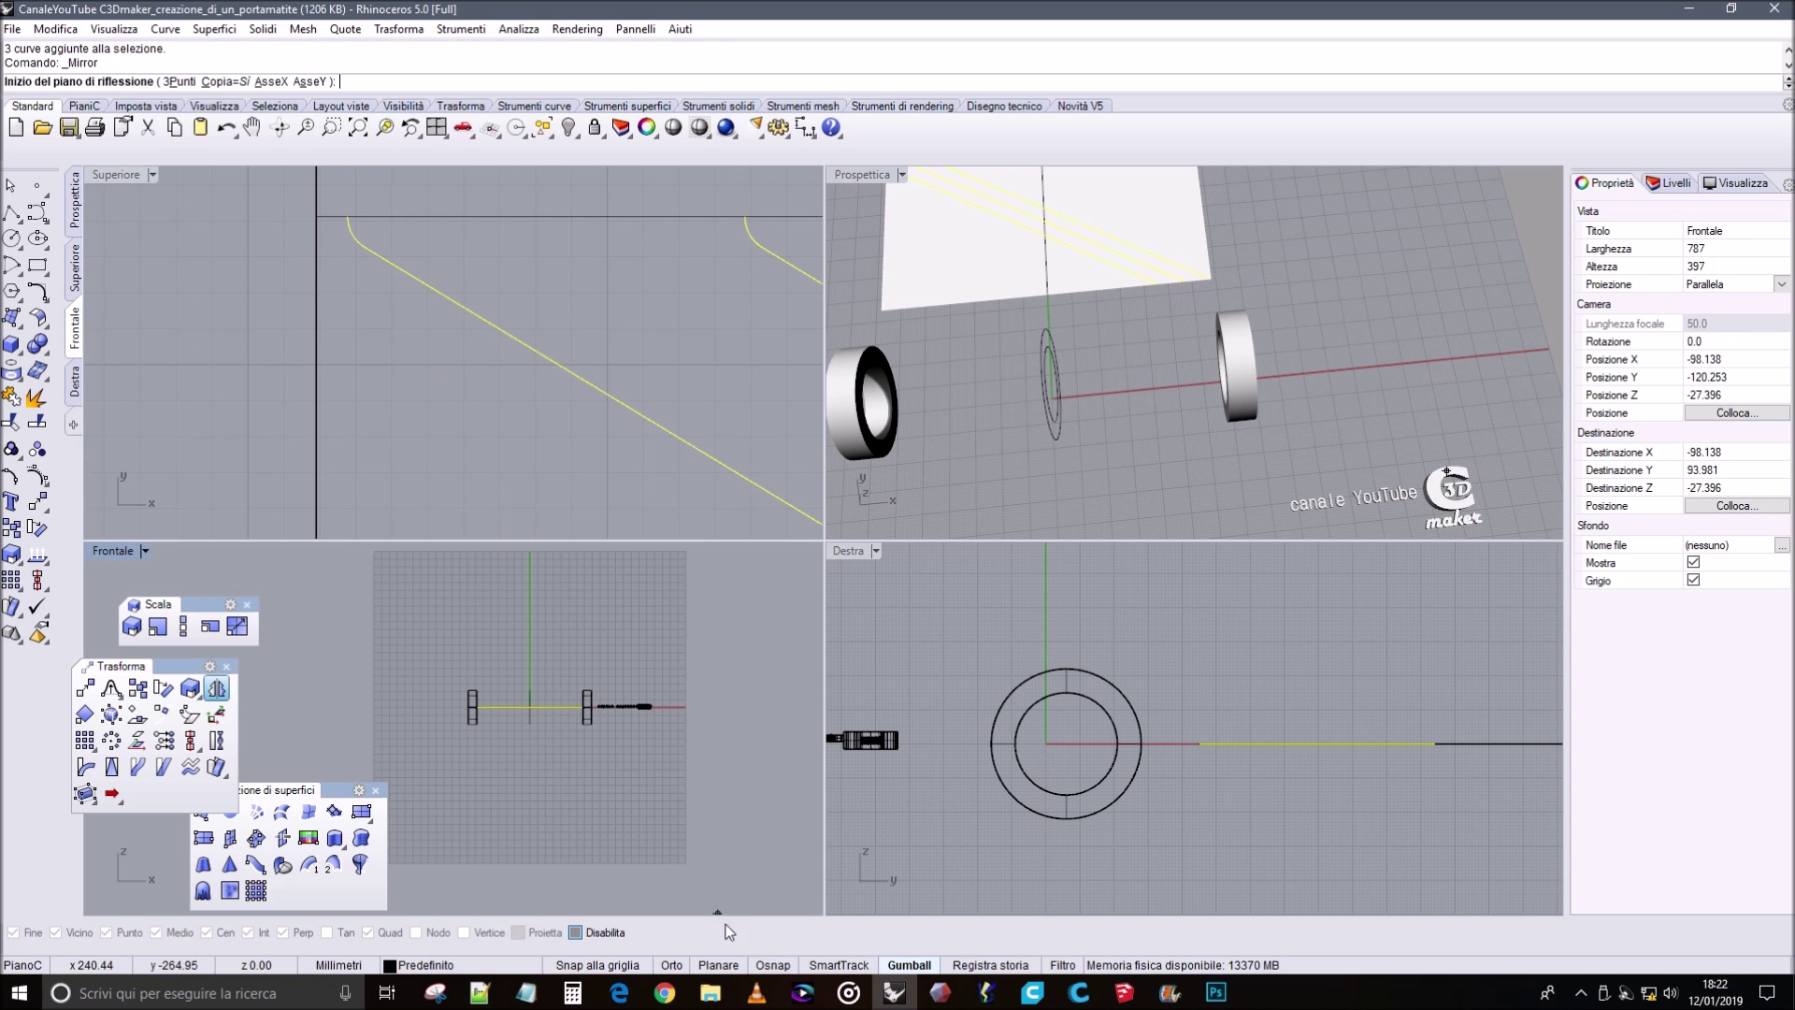
{"action": "left_click", "coordinate": [772, 965]}
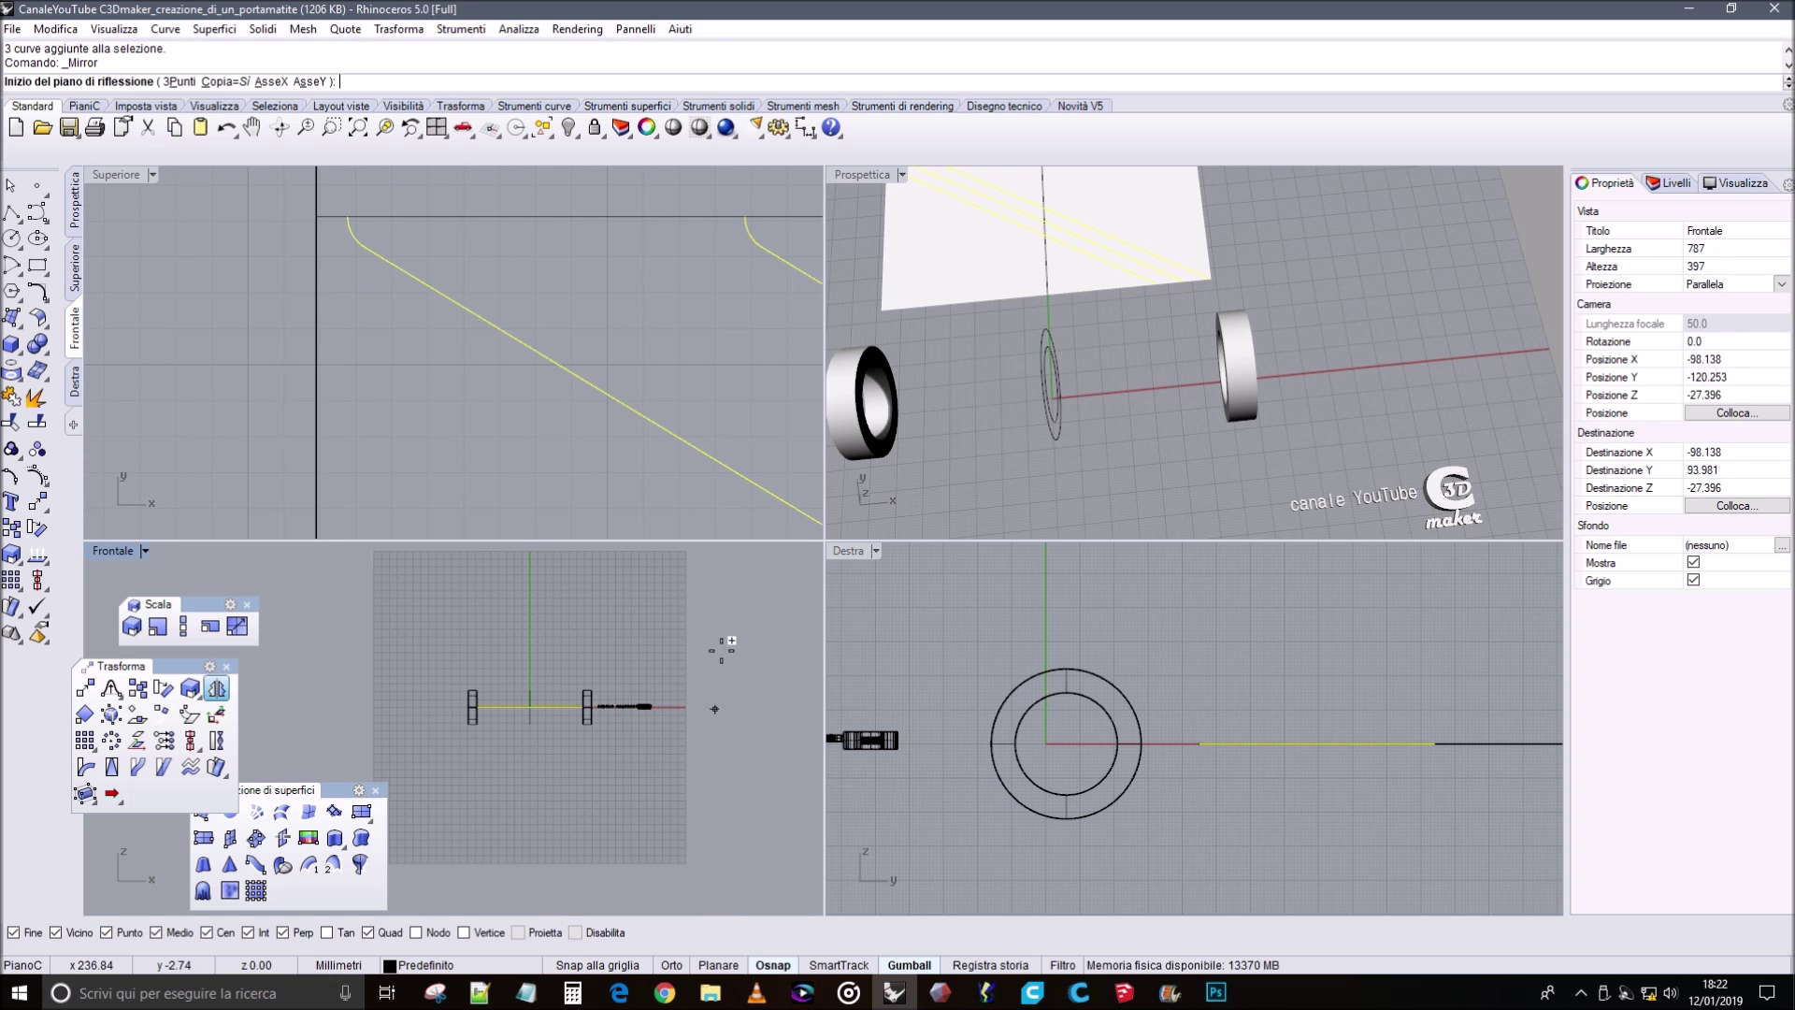
{"action": "left_click", "coordinate": [316, 216]}
{"action": "left_click", "coordinate": [488, 217]}
{"action": "scroll", "coordinate": [583, 243], "scroll_direction": "down", "scroll_amount": 5}
{"action": "scroll", "coordinate": [591, 233], "scroll_direction": "up", "scroll_amount": 5}
{"action": "scroll", "coordinate": [646, 318], "scroll_direction": "down", "scroll_amount": 3}
{"action": "scroll", "coordinate": [544, 341], "scroll_direction": "up", "scroll_amount": 6}
{"action": "right_click_drag", "start_coordinate": [542, 344], "coordinate": [650, 280]}
{"action": "left_click", "coordinate": [518, 376]}
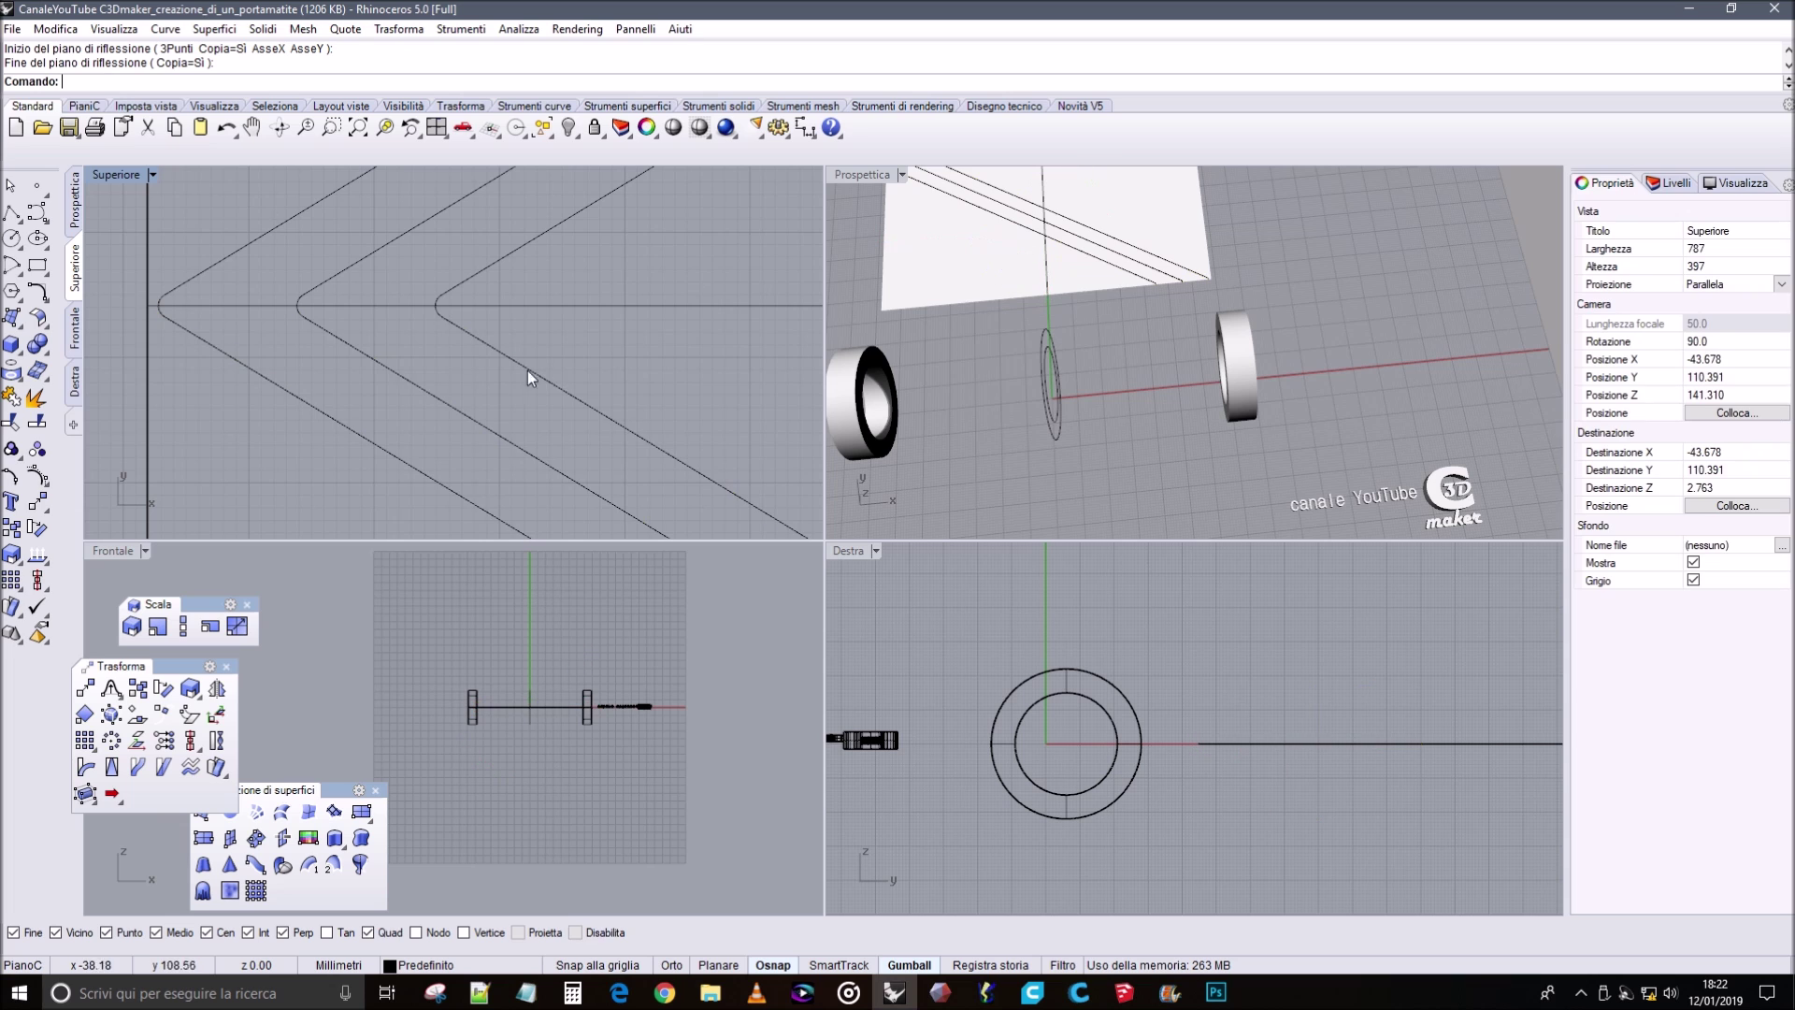
Join the three lower curves with their mirrored upper copies into three V-shaped curves, and clear the selection.
{"action": "left_click_drag", "start_coordinate": [355, 424], "coordinate": [297, 428]}
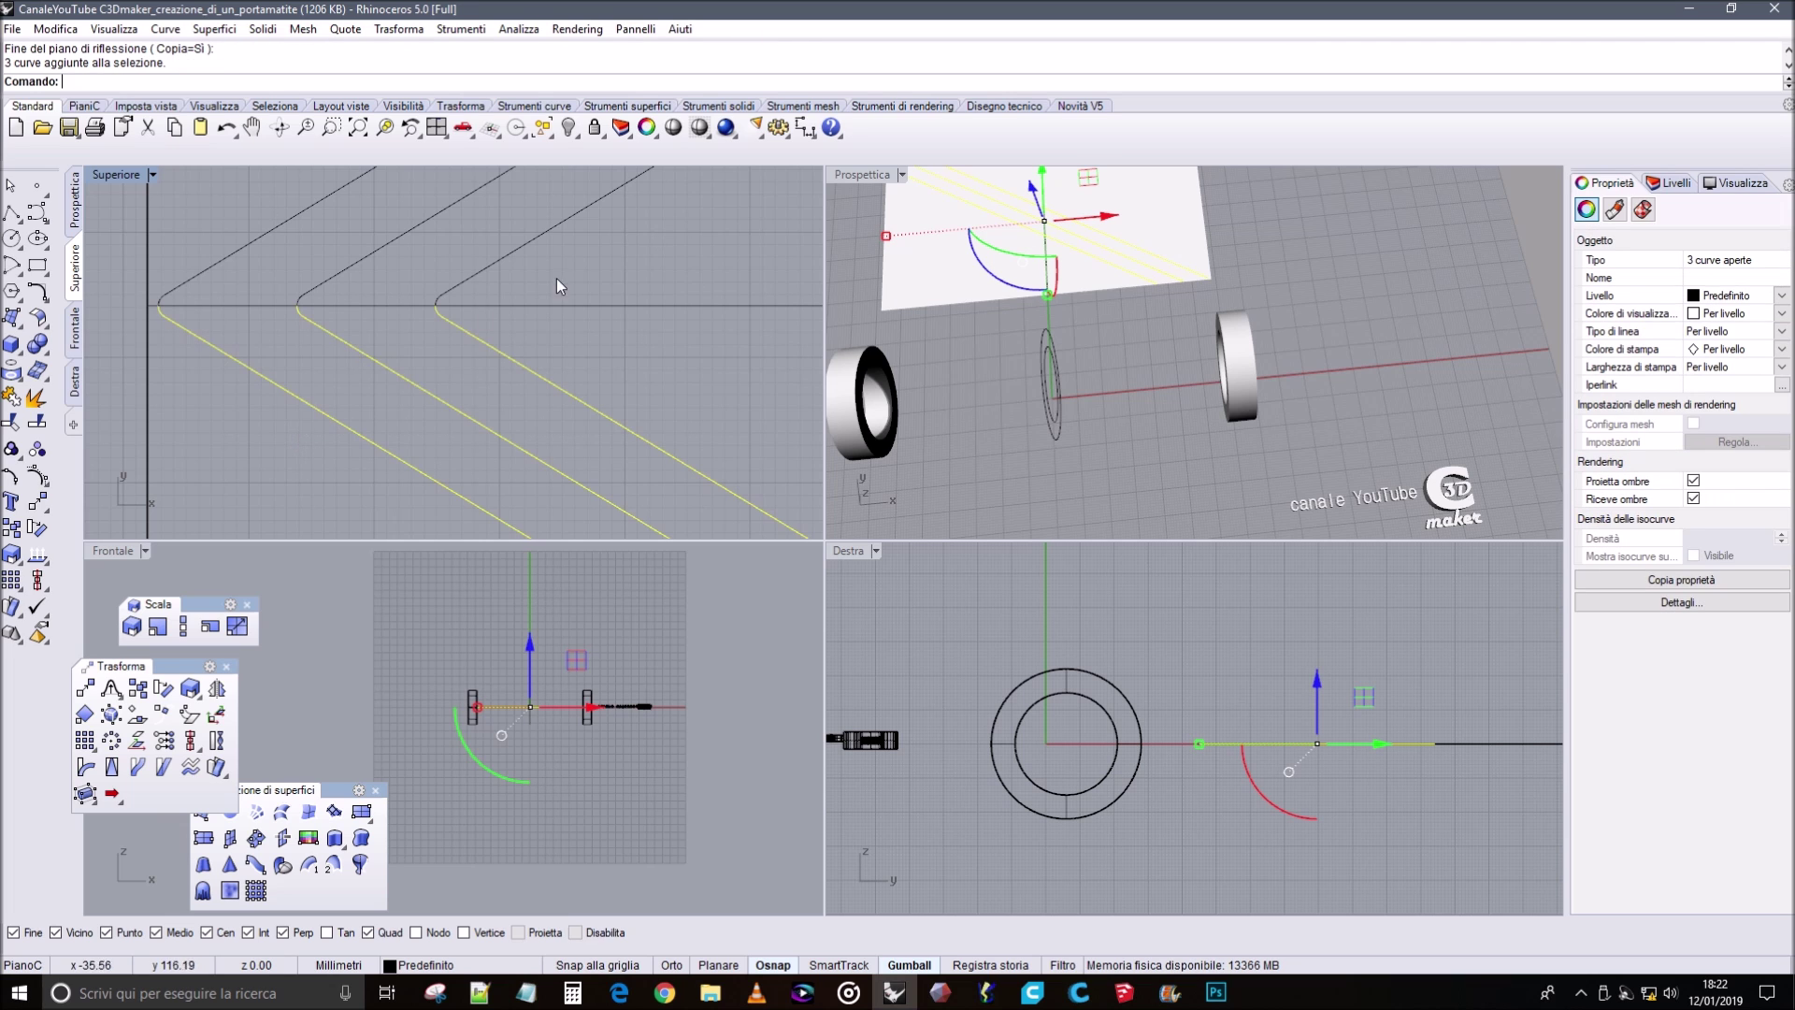
{"action": "left_click_drag", "start_coordinate": [306, 211], "coordinate": [234, 215]}
{"action": "left_click", "coordinate": [36, 397]}
{"action": "left_click", "coordinate": [670, 274]}
Hide the middle one of the three V-shaped curves.
{"action": "scroll", "coordinate": [677, 256], "scroll_direction": "down", "scroll_amount": 10}
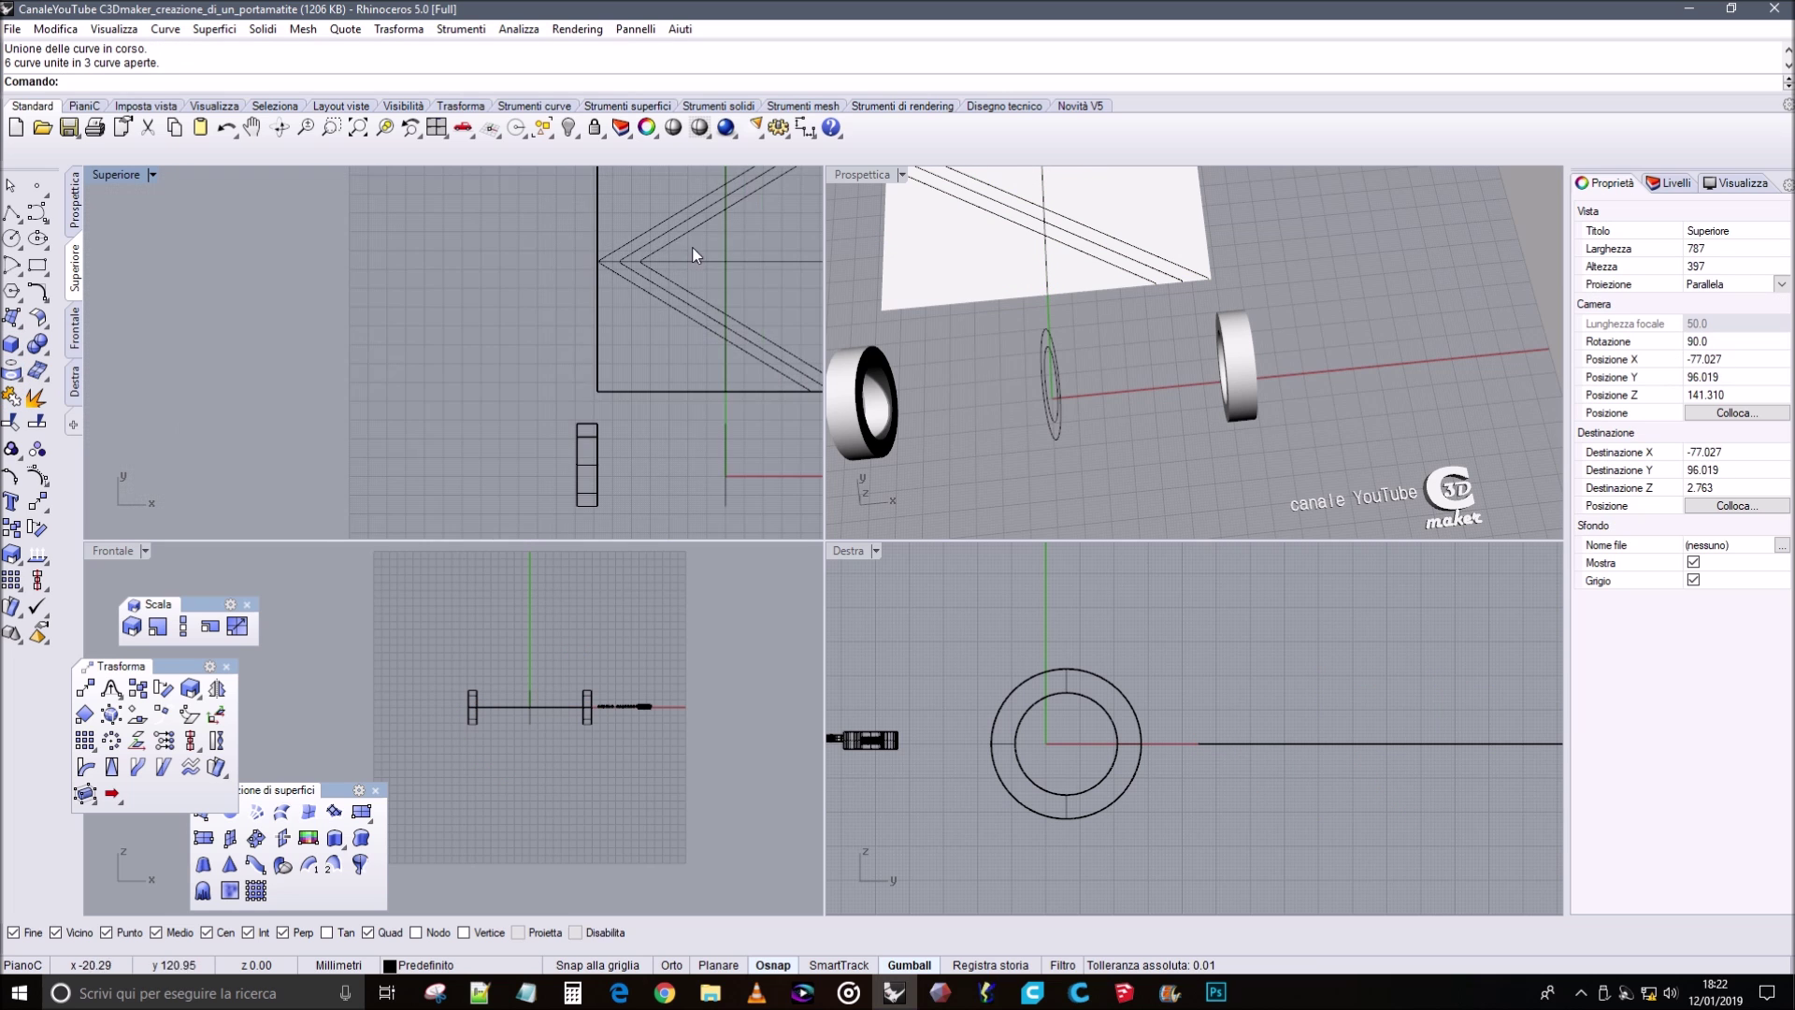
{"action": "scroll", "coordinate": [450, 290], "scroll_direction": "up", "scroll_amount": 5}
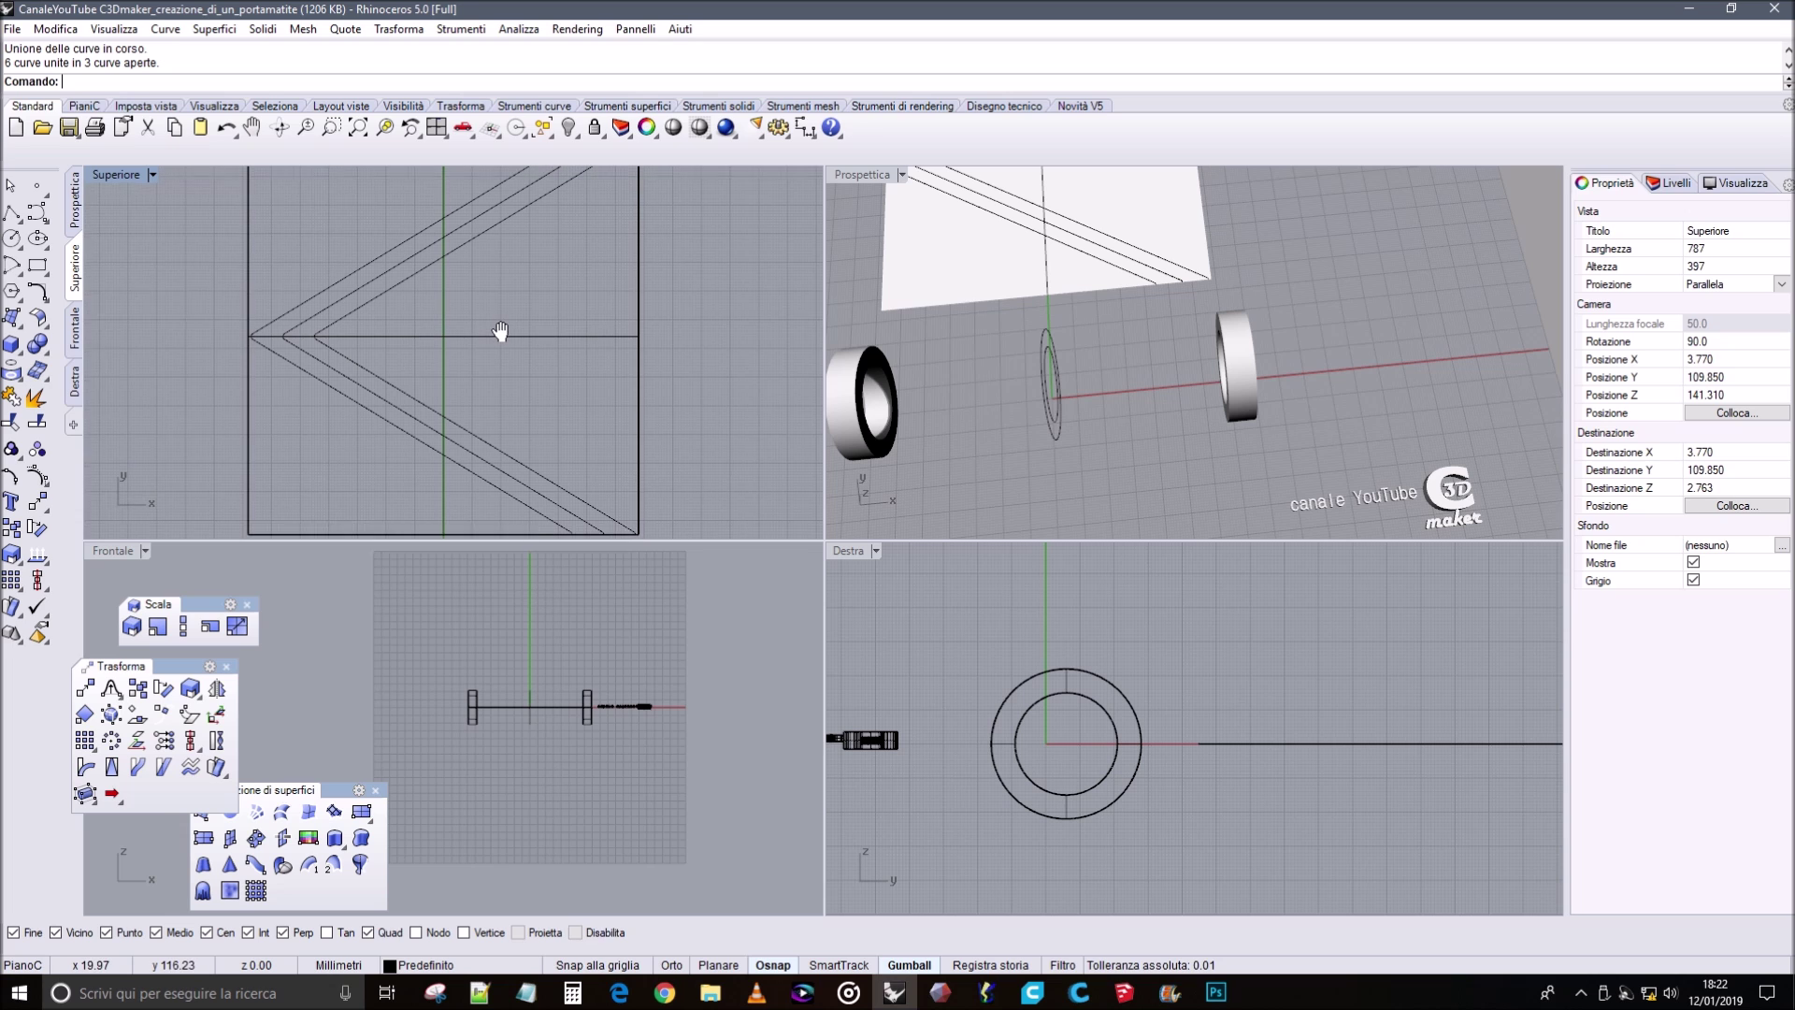
{"action": "left_click", "coordinate": [344, 297]}
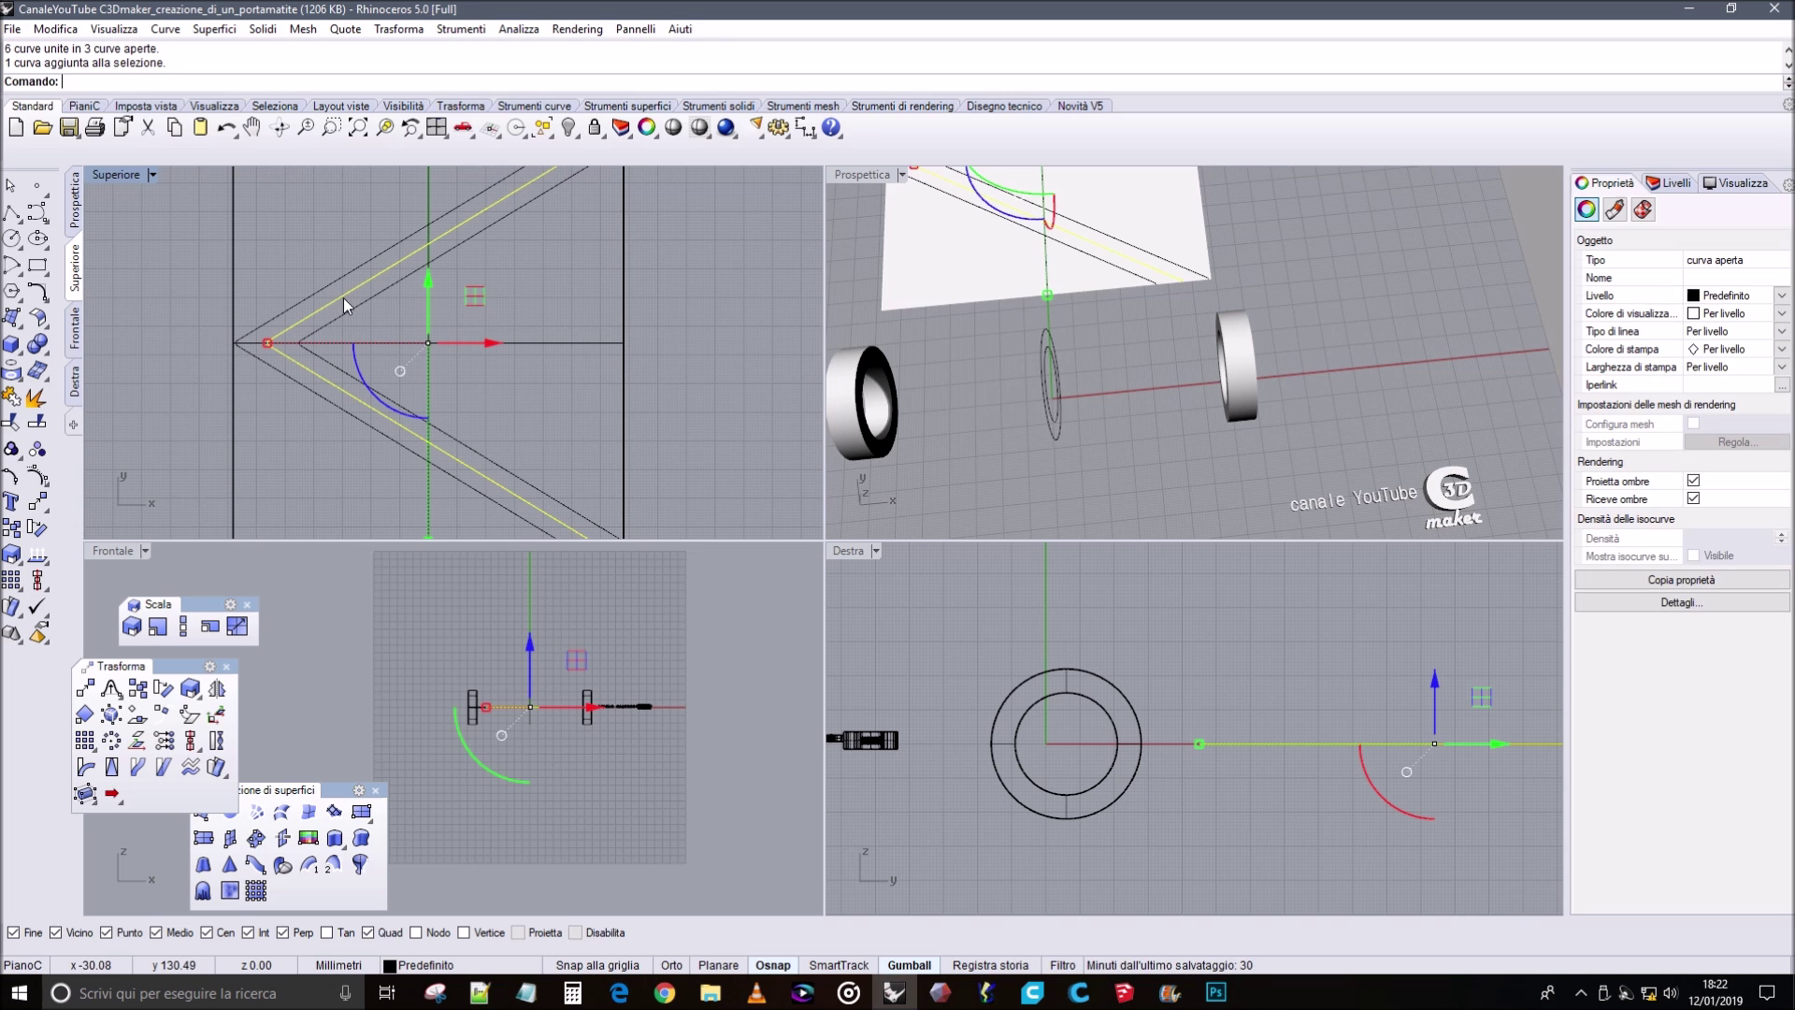
{"action": "left_click", "coordinate": [569, 129]}
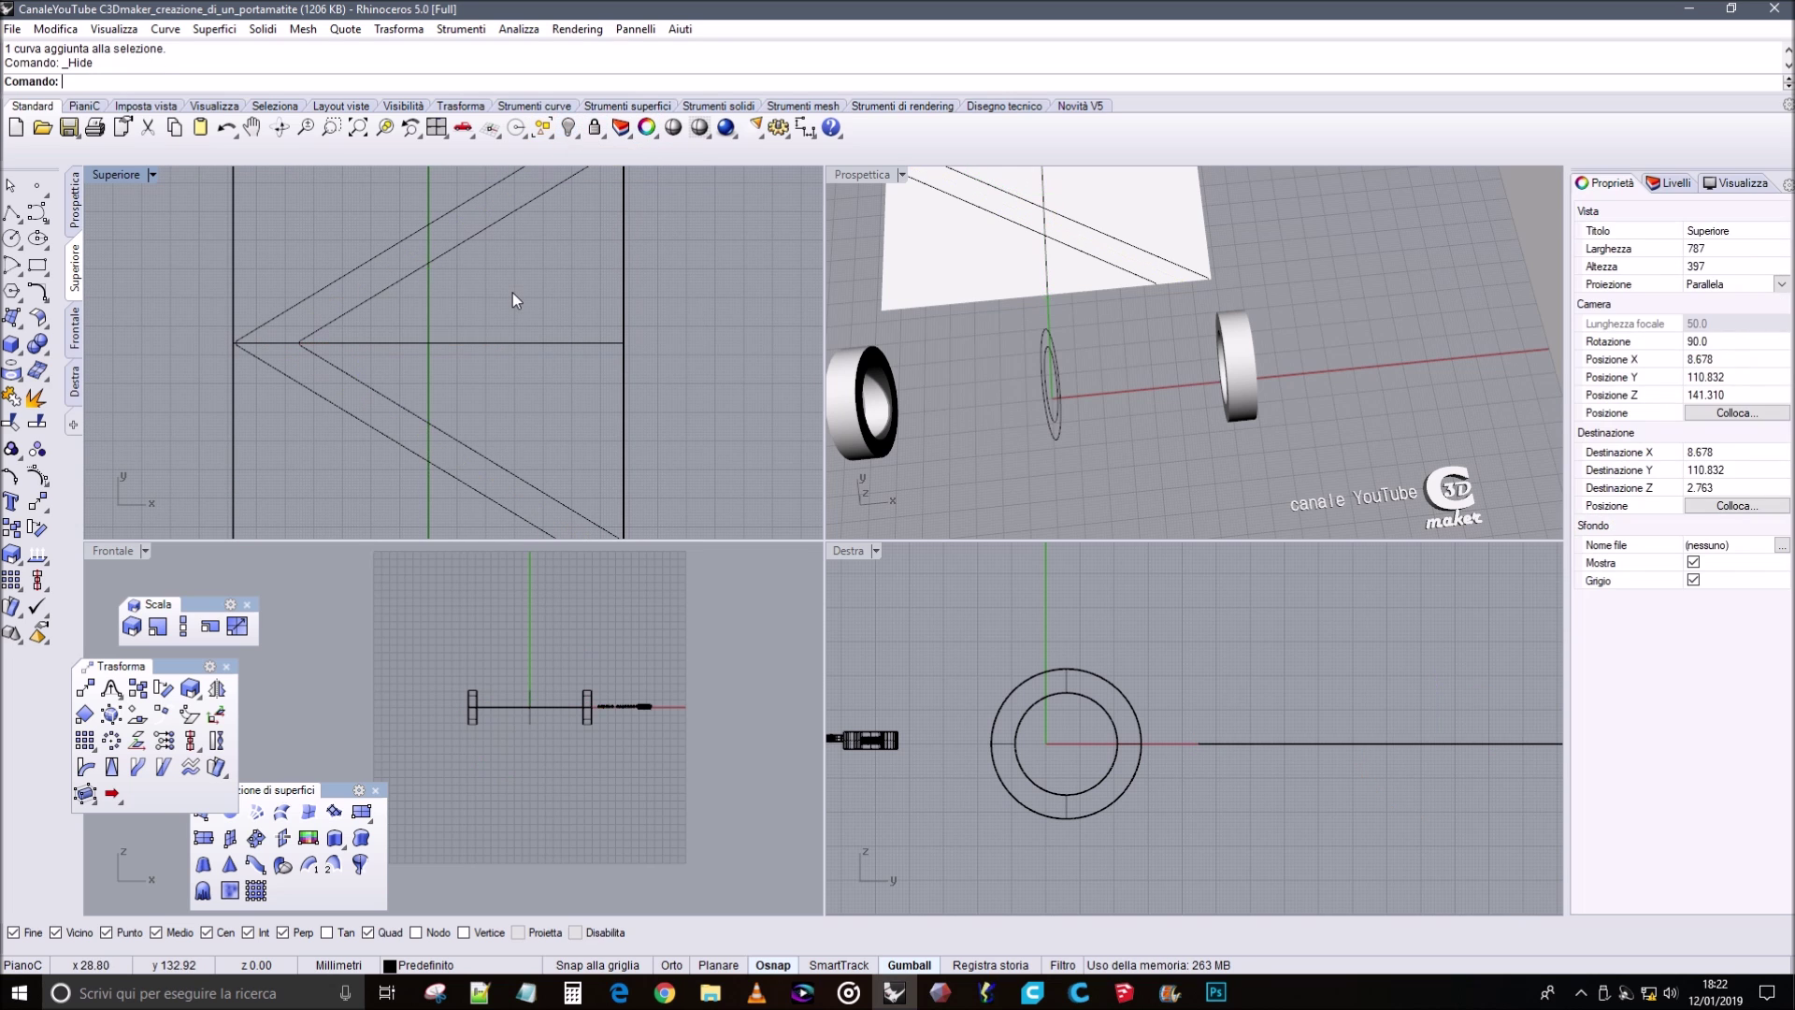
Examine the two remaining V-shaped curves on the flat surface, checking their rounded tips and ends.
{"action": "right_click_drag", "start_coordinate": [318, 389], "coordinate": [364, 321]}
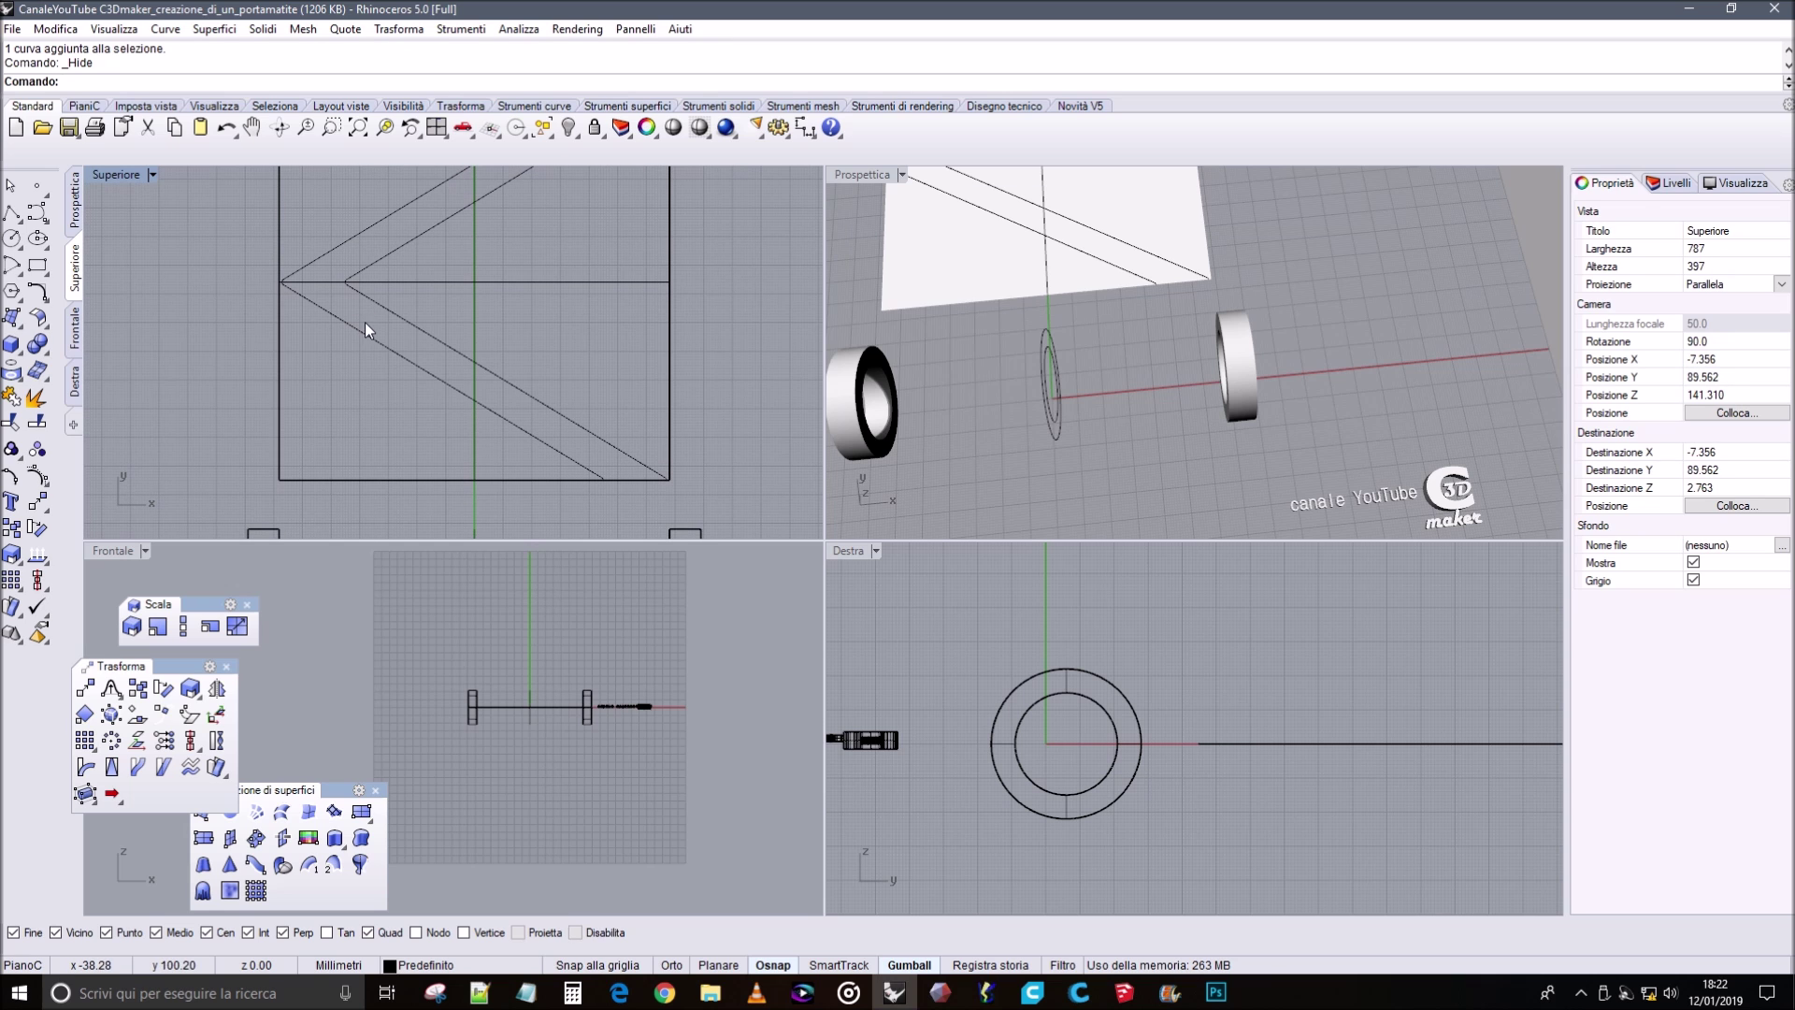
{"action": "scroll", "coordinate": [350, 302], "scroll_direction": "up", "scroll_amount": 2}
{"action": "scroll", "coordinate": [351, 303], "scroll_direction": "up", "scroll_amount": 5}
{"action": "right_click_drag", "start_coordinate": [400, 256], "coordinate": [436, 299]}
{"action": "scroll", "coordinate": [446, 273], "scroll_direction": "down", "scroll_amount": 6}
{"action": "right_click_drag", "start_coordinate": [591, 303], "coordinate": [475, 327]}
{"action": "scroll", "coordinate": [465, 305], "scroll_direction": "down", "scroll_amount": 2}
{"action": "scroll", "coordinate": [456, 295], "scroll_direction": "down", "scroll_amount": 4}
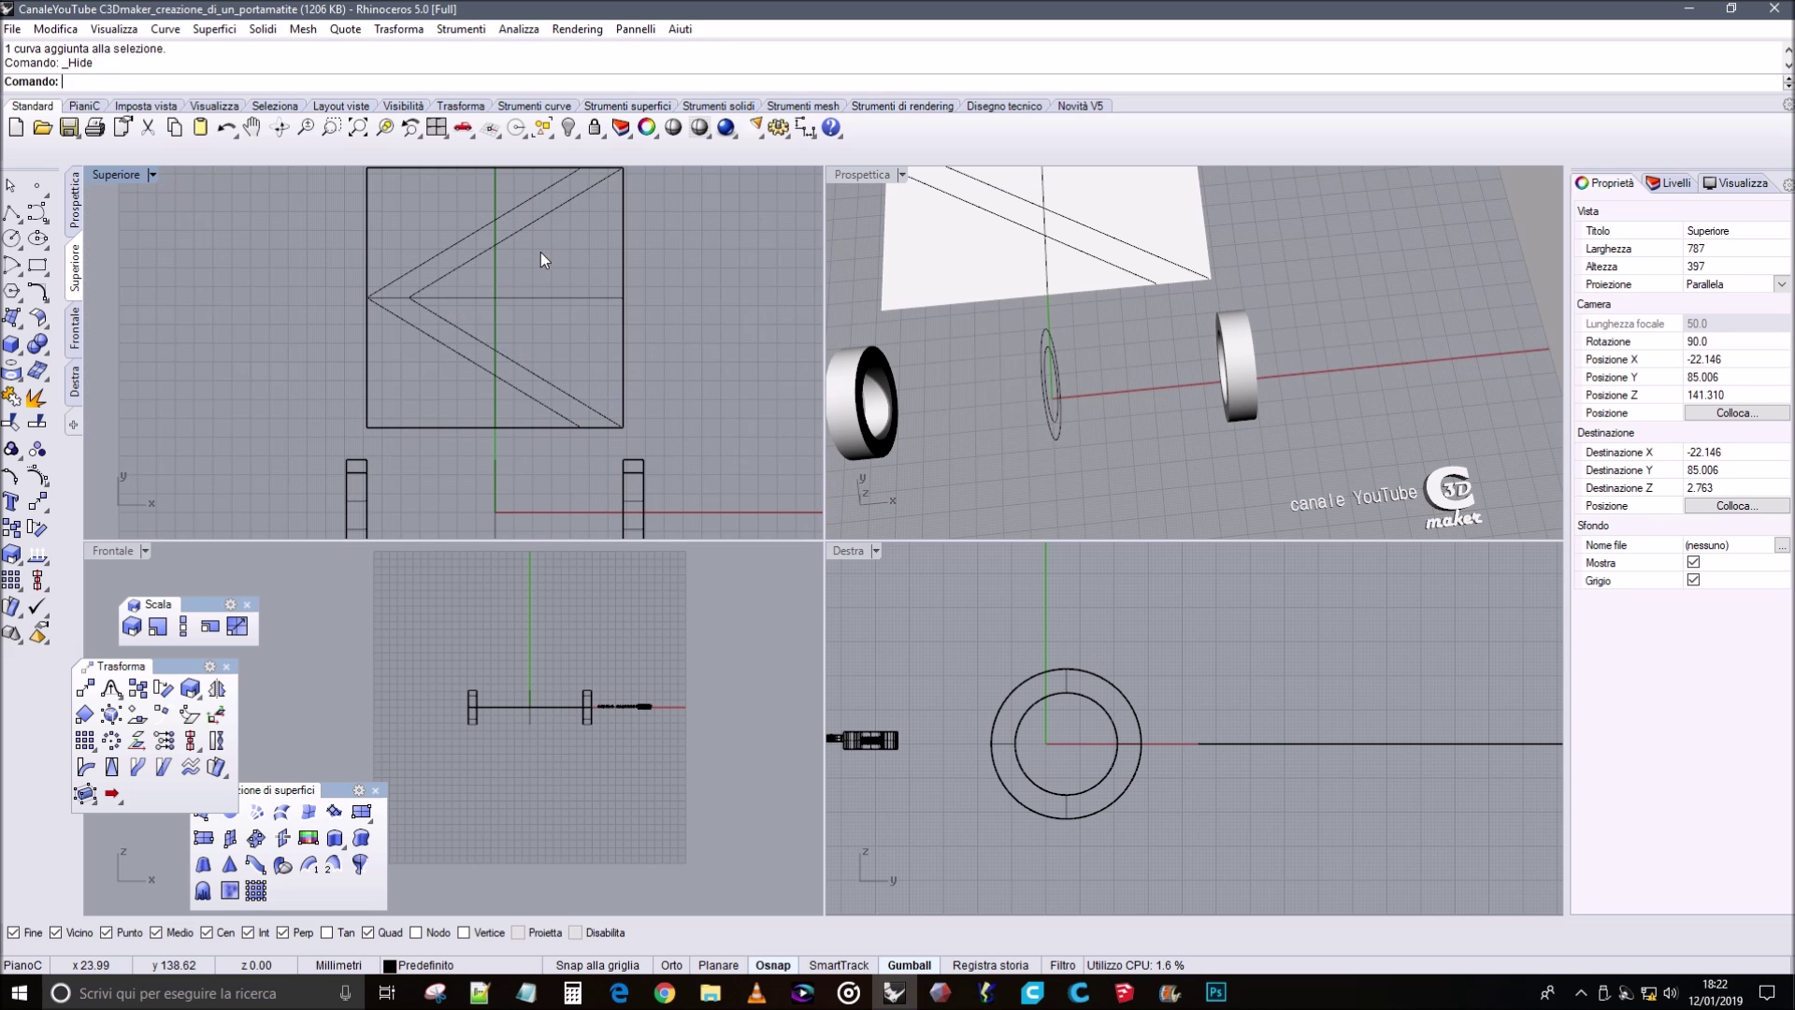
{"action": "right_click_drag", "start_coordinate": [540, 252], "coordinate": [496, 272]}
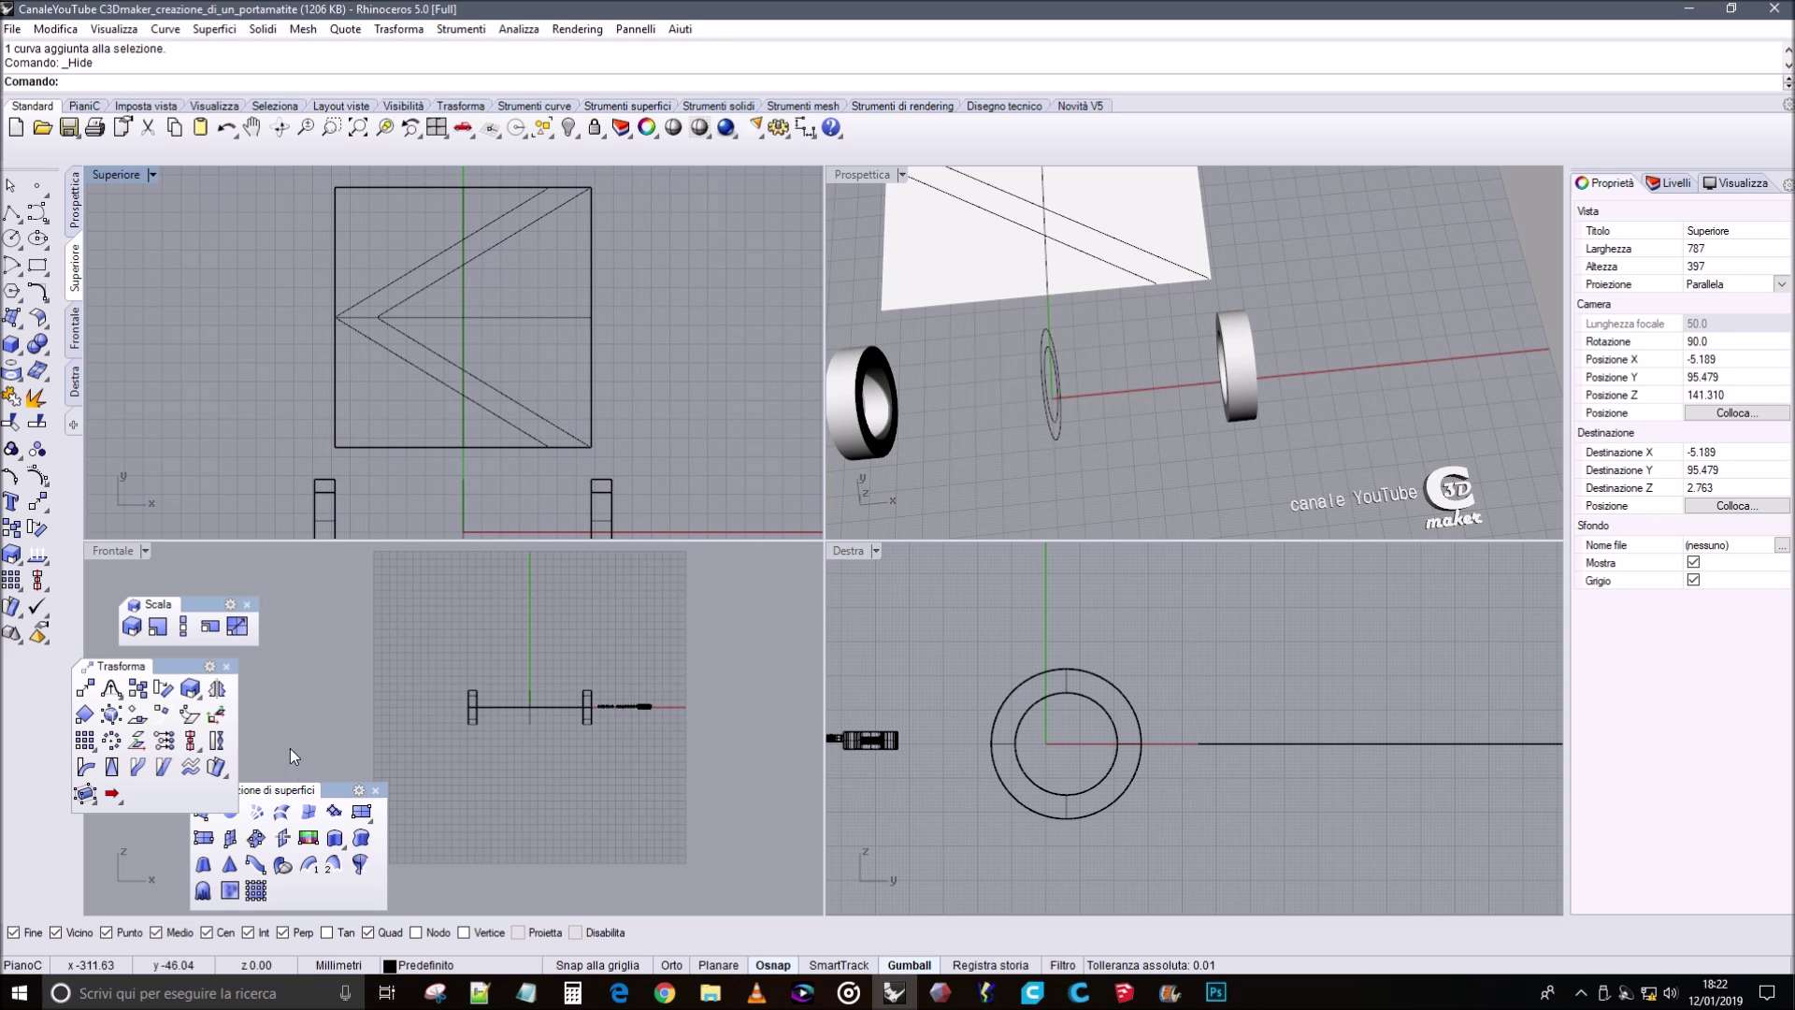
Try to extrude the two V-shaped curves about 4.44 mm to one side with the solid option on, leaving out the vertical line.
{"action": "left_click", "coordinate": [334, 836]}
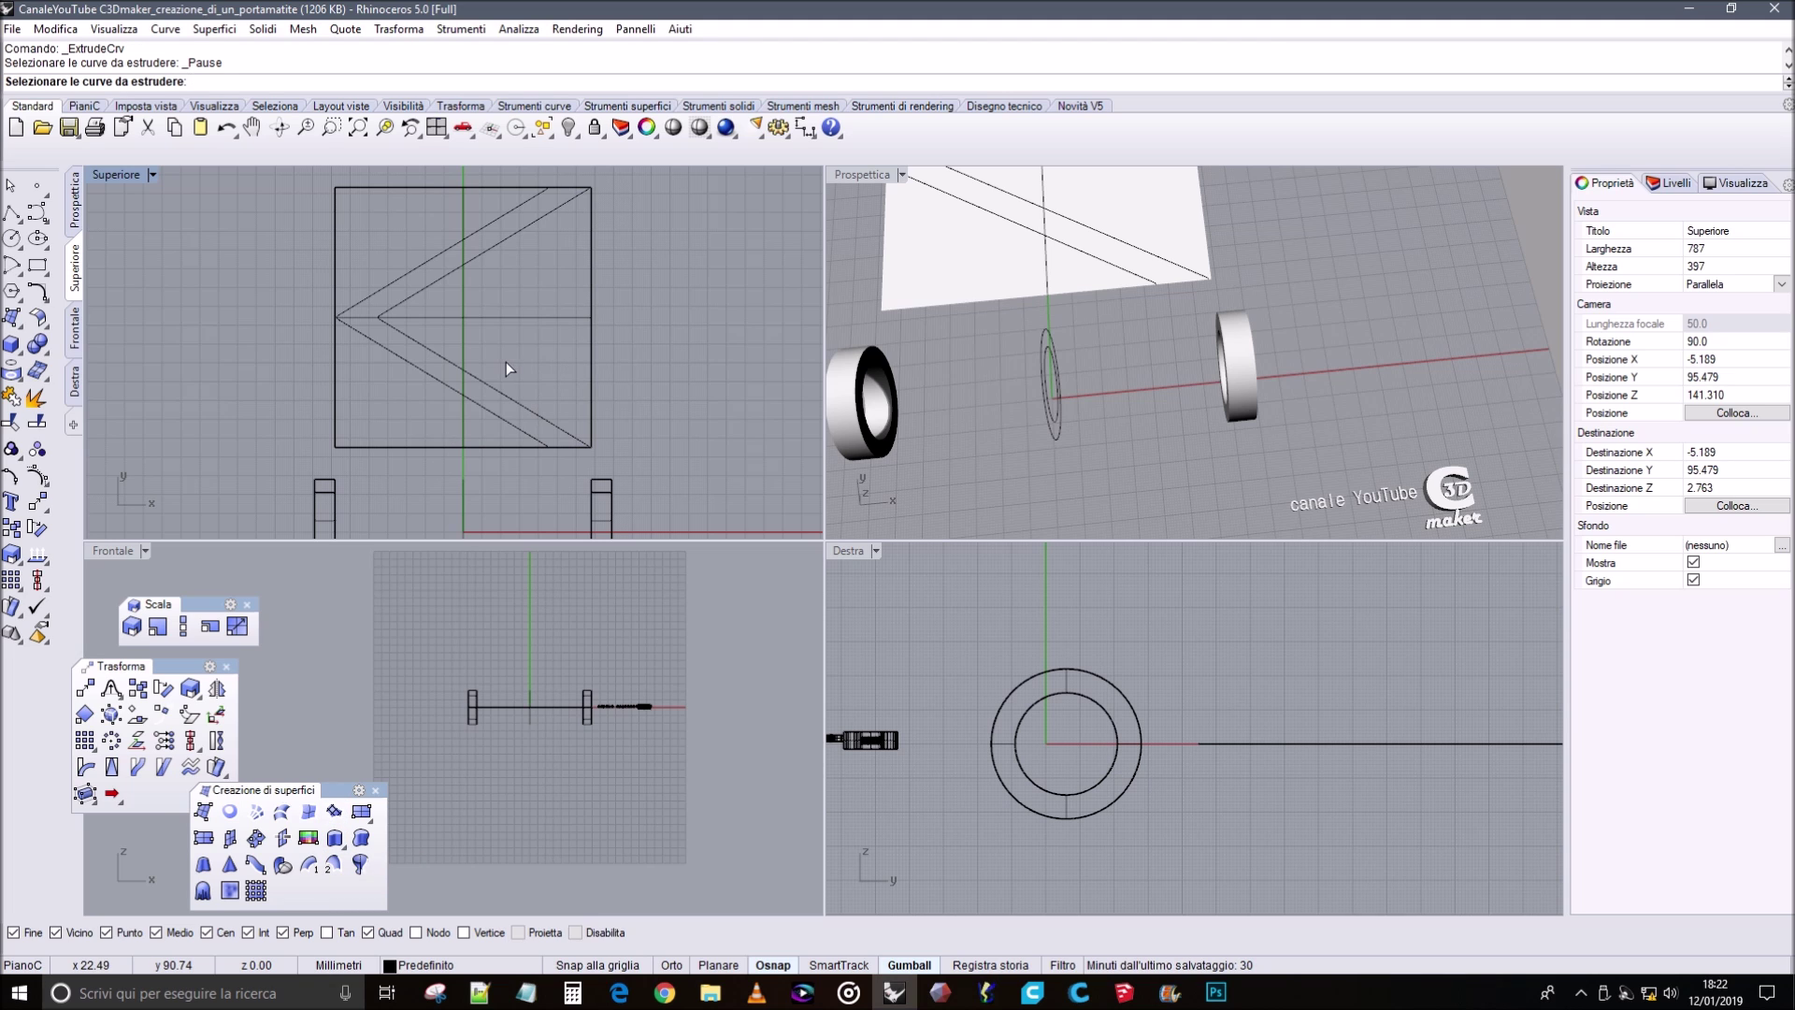
{"action": "left_click_drag", "start_coordinate": [384, 418], "coordinate": [374, 385]}
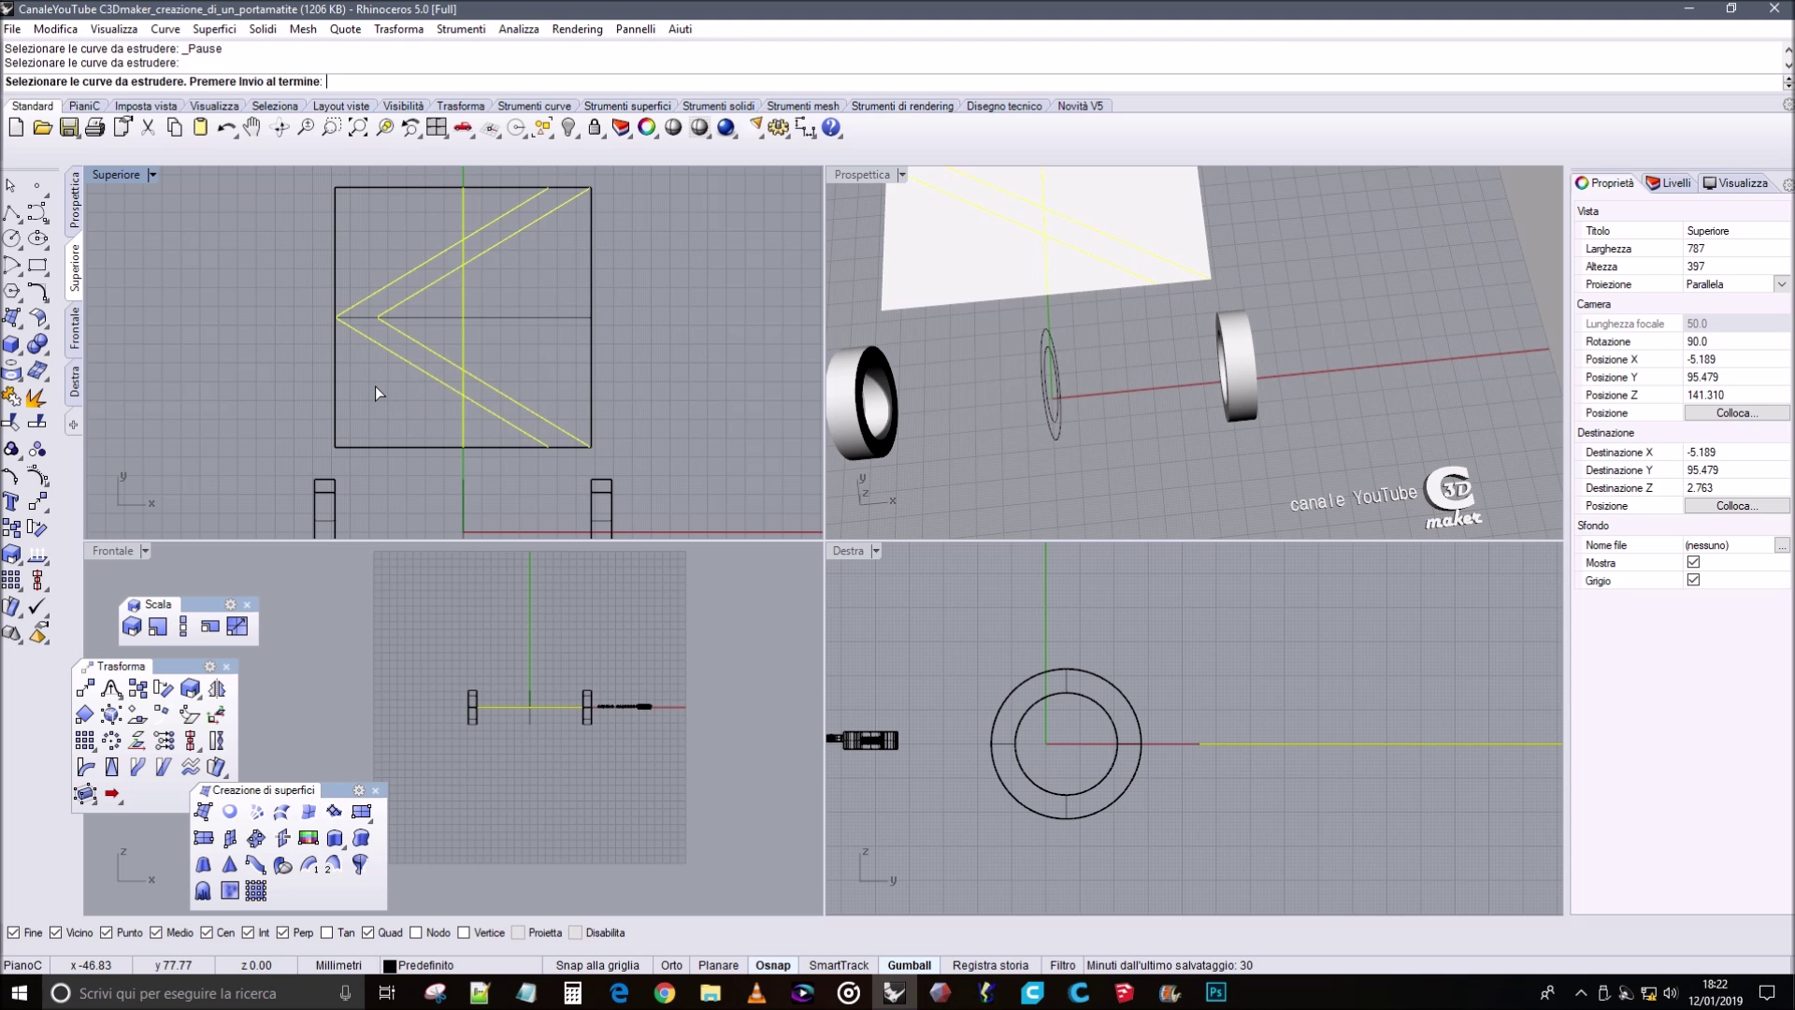
{"action": "left_click", "coordinate": [465, 333]}
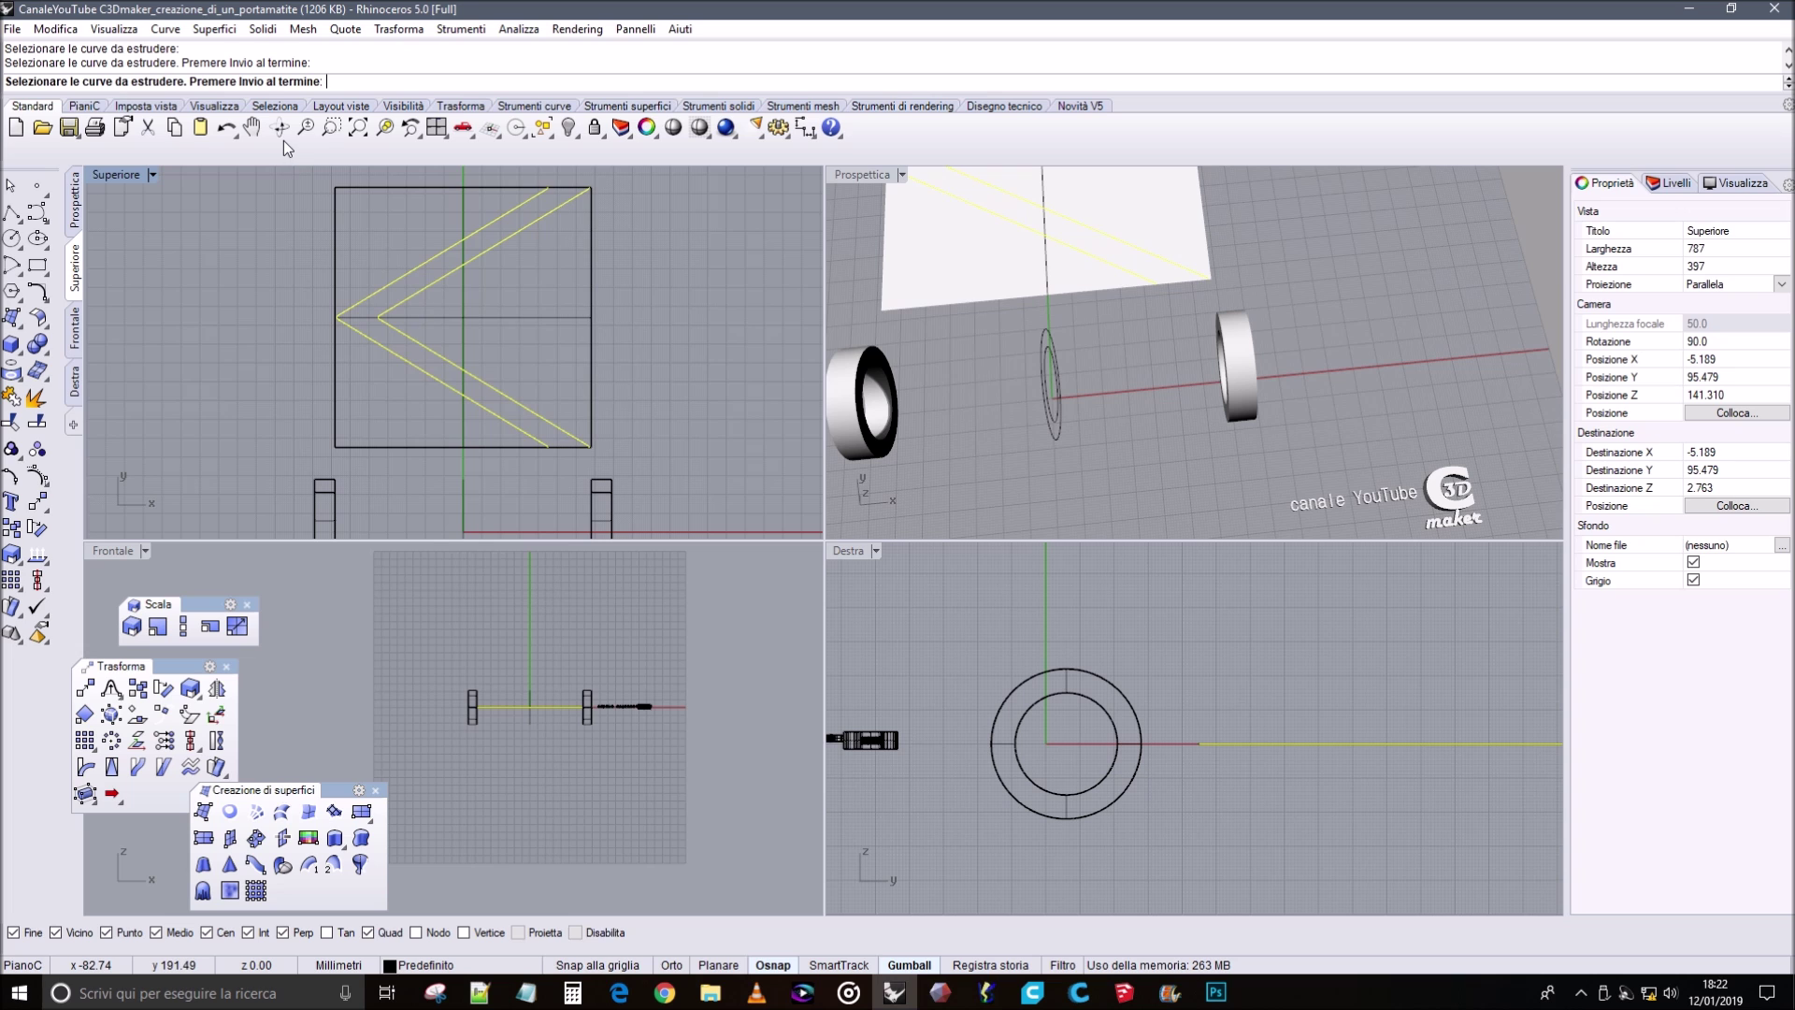
{"action": "key", "text": "Return"}
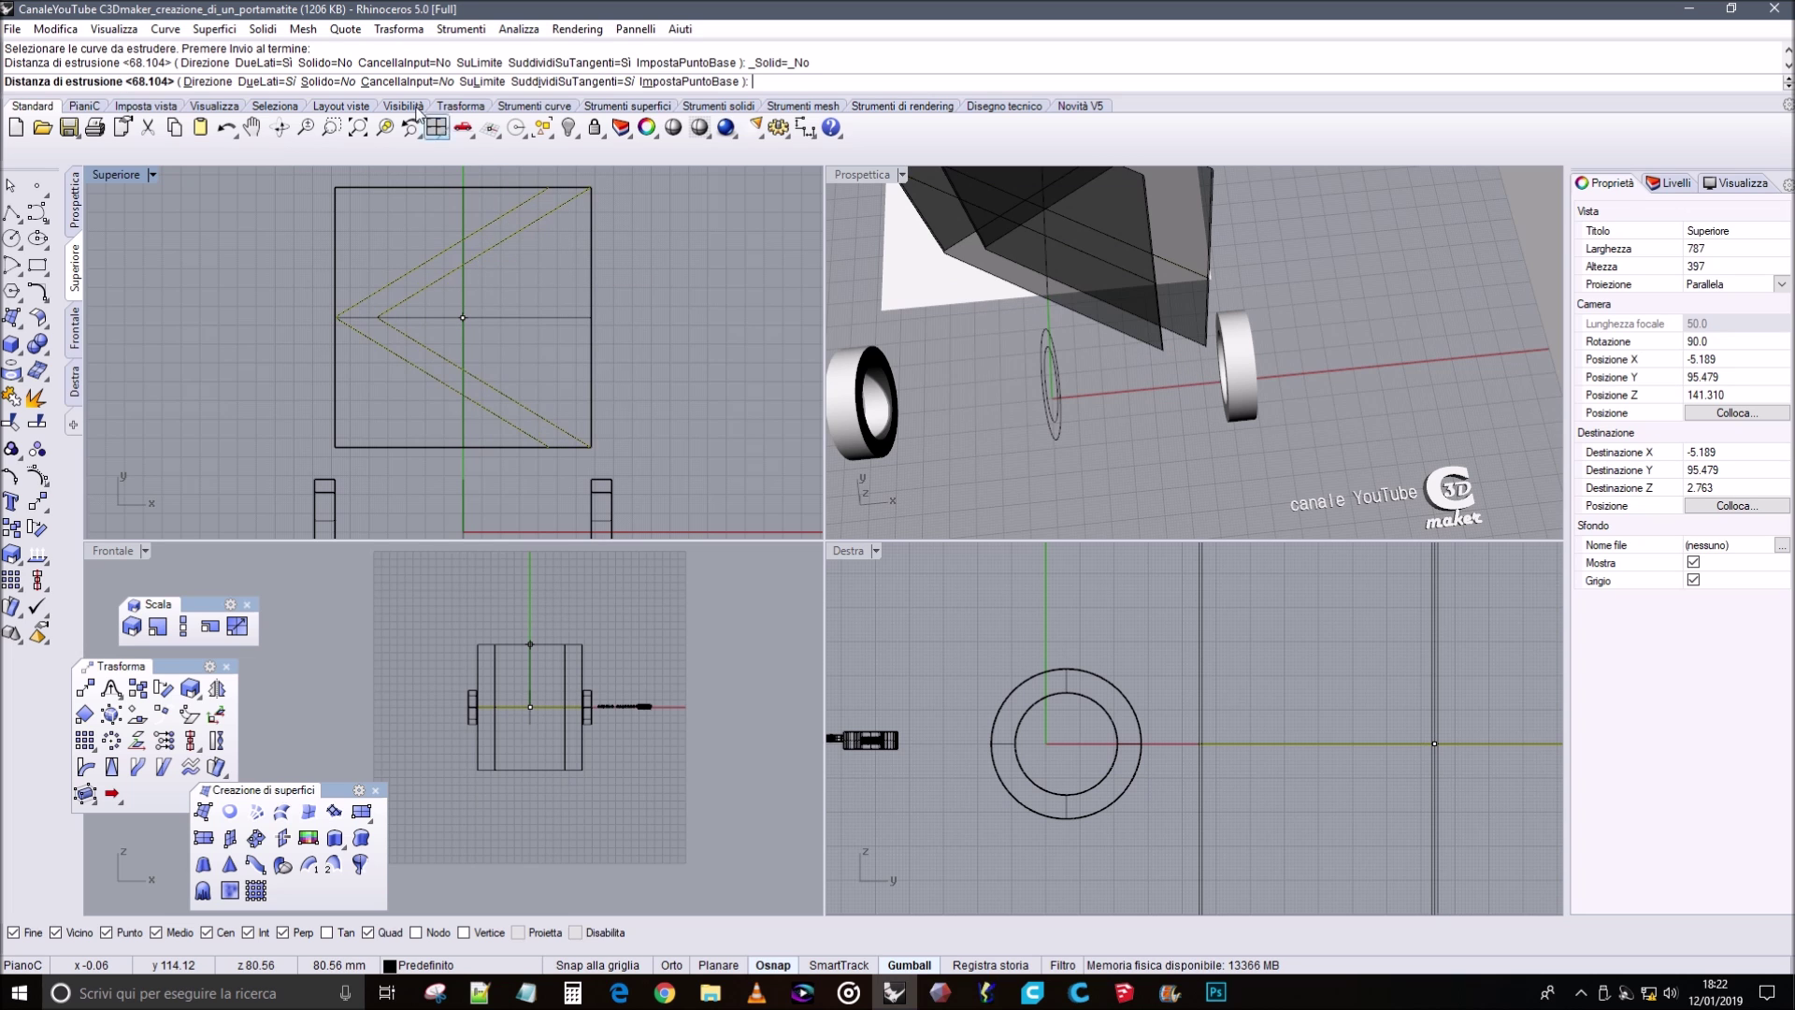
{"action": "left_click", "coordinate": [319, 83]}
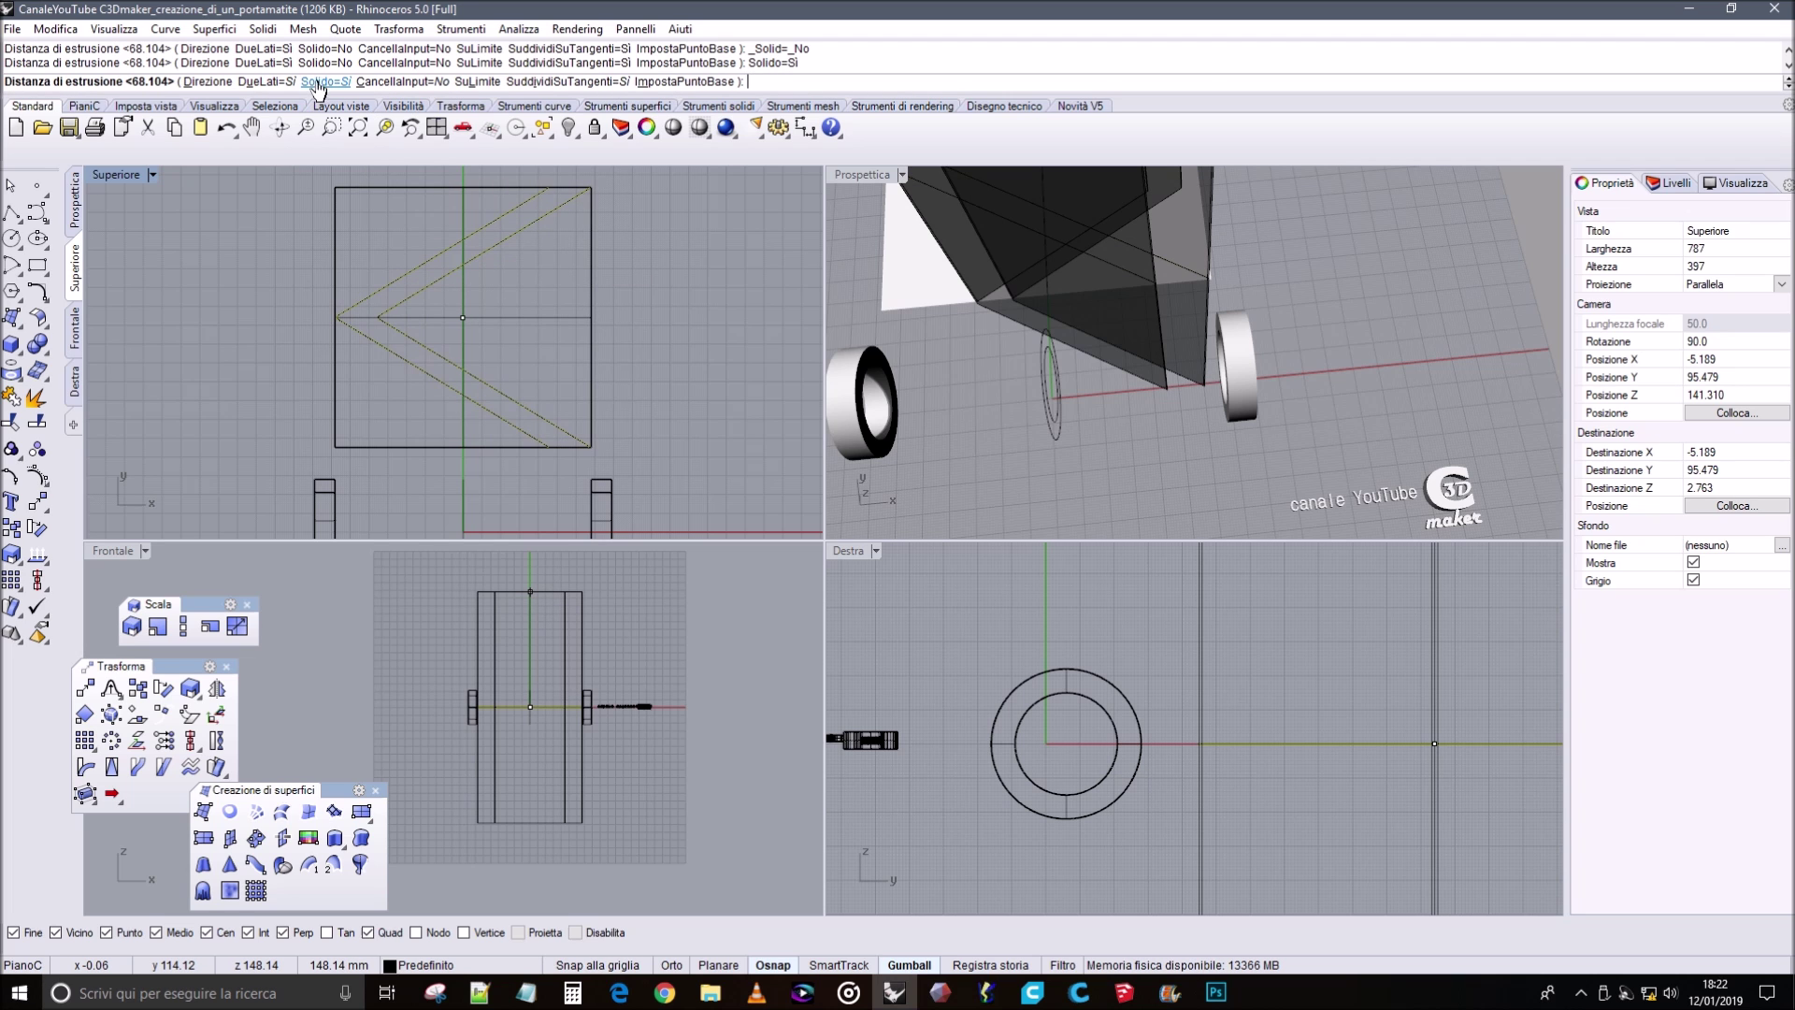
{"action": "left_click", "coordinate": [267, 82]}
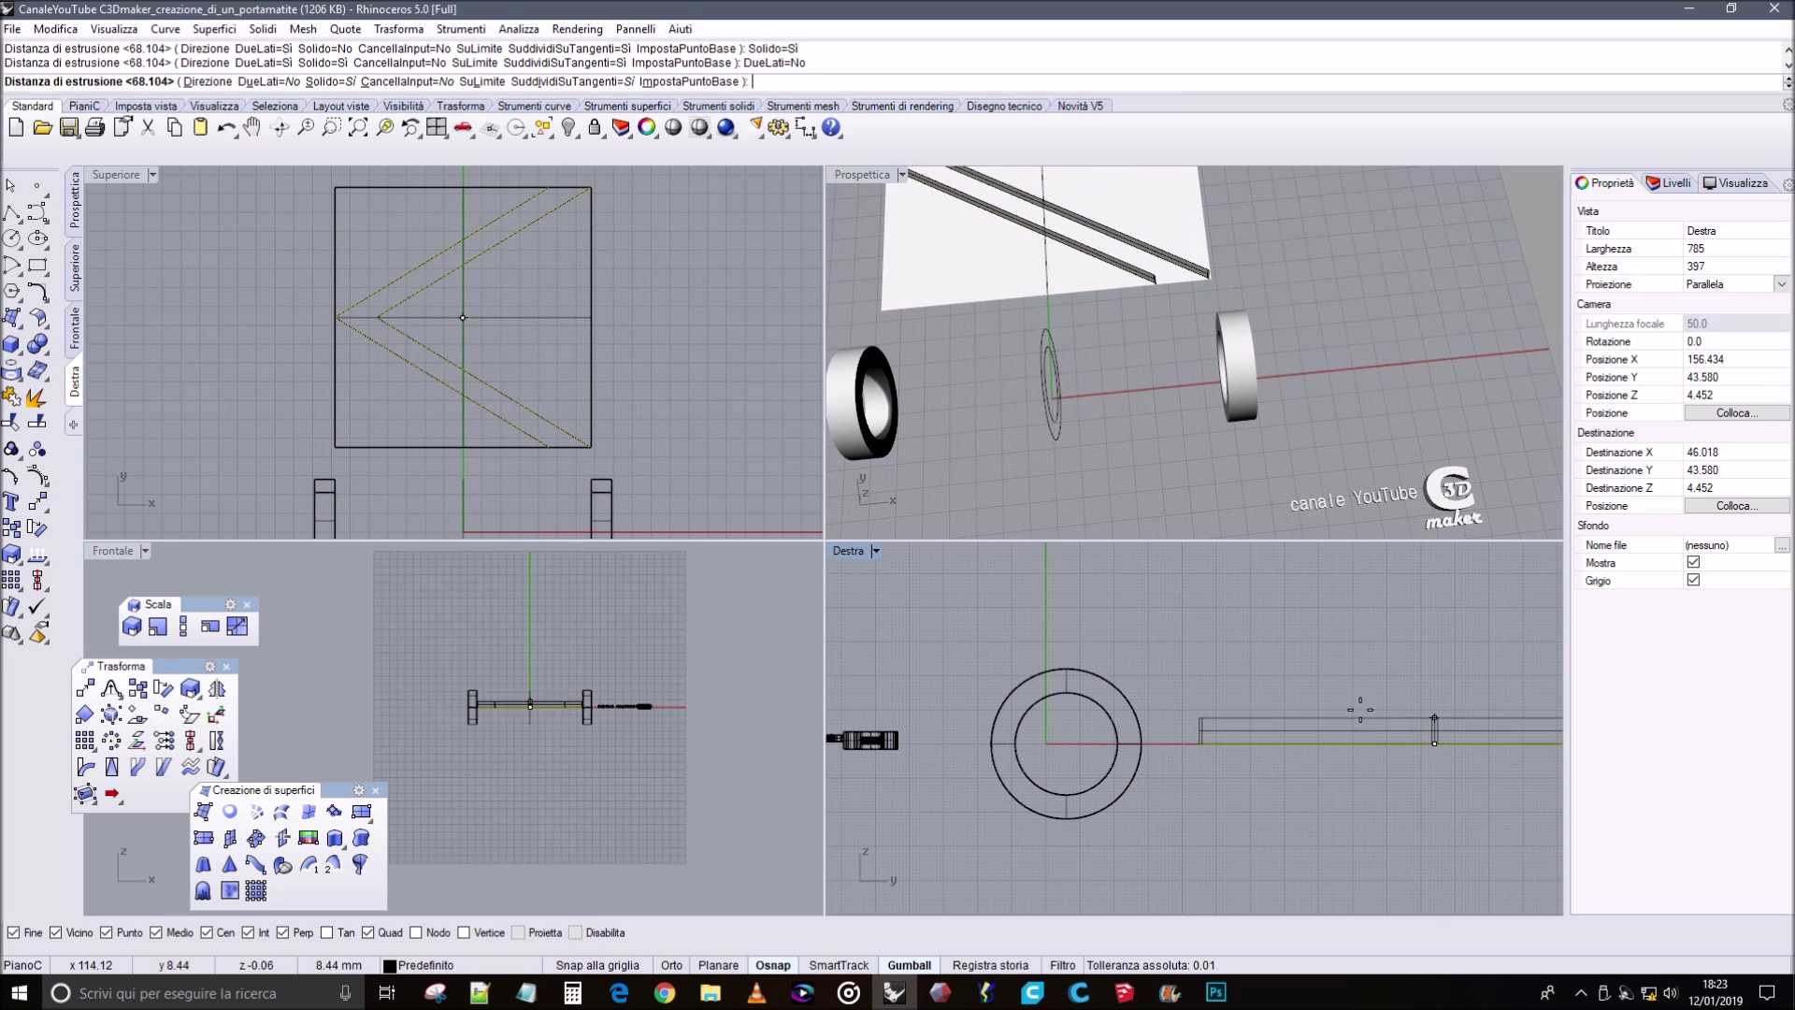
{"action": "scroll", "coordinate": [1247, 725], "scroll_direction": "up", "scroll_amount": 3}
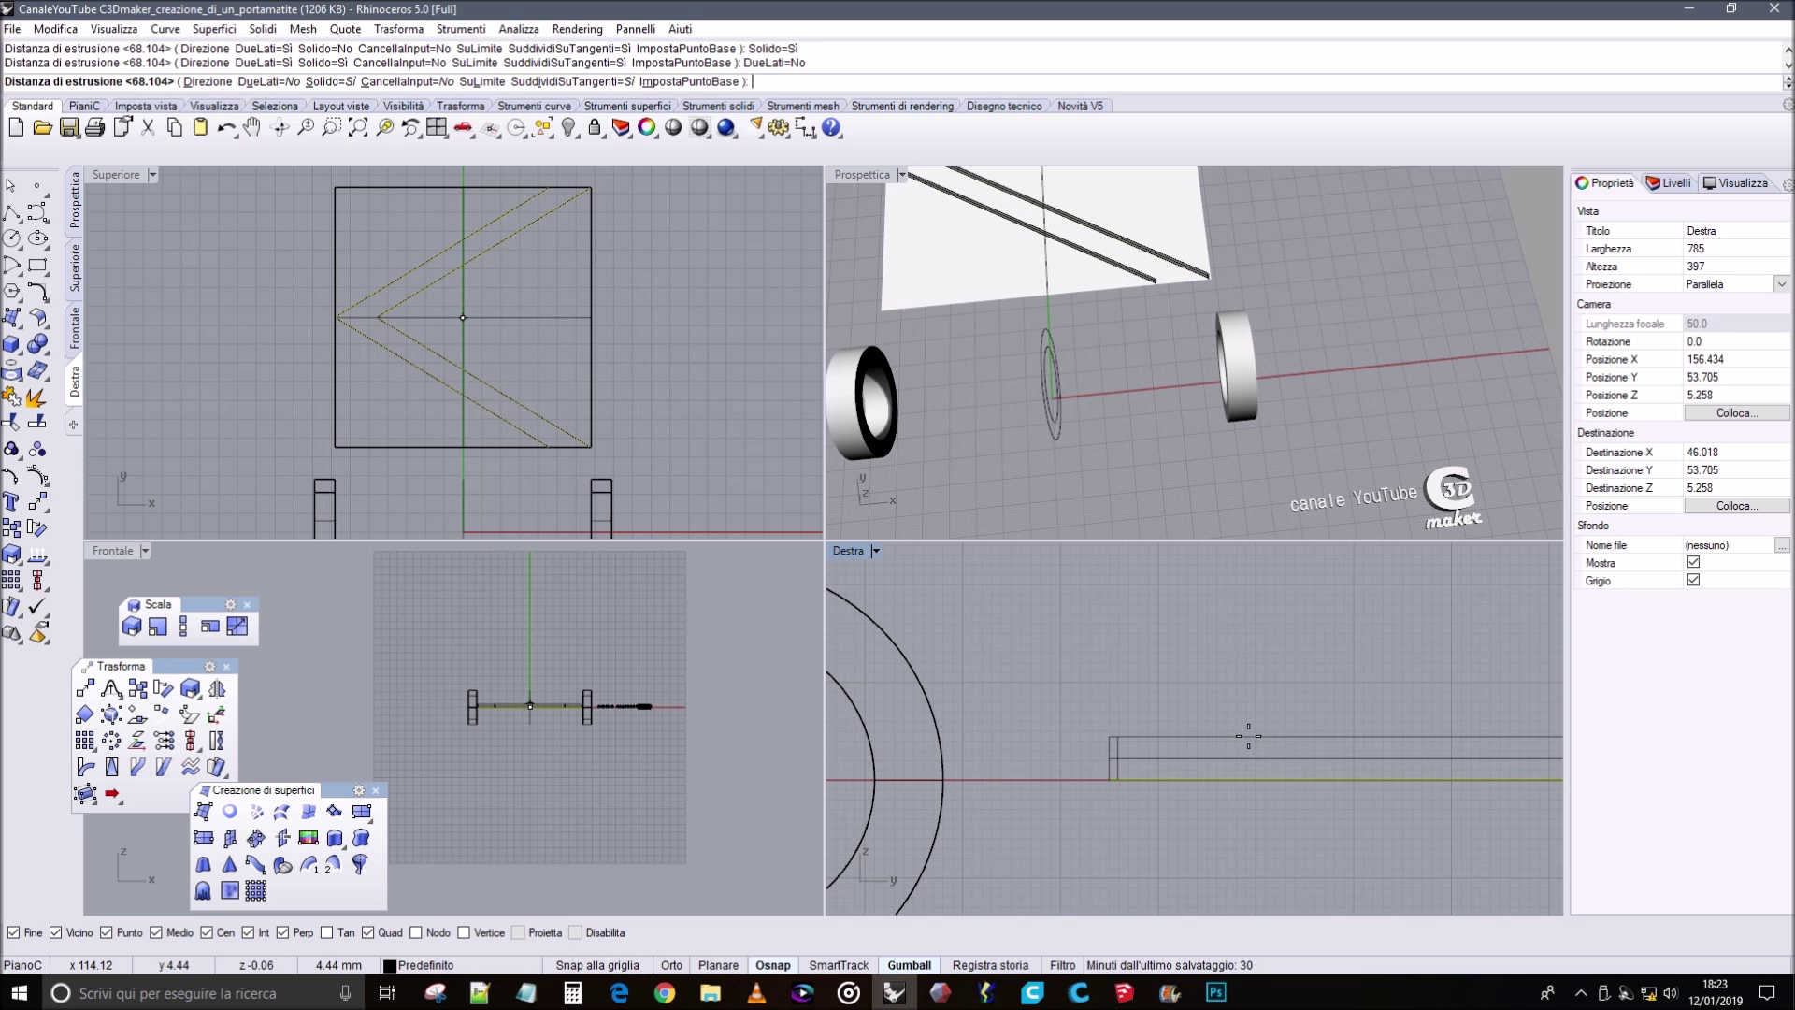
{"action": "left_click", "coordinate": [1248, 736]}
Inspect the two extruded V shapes up close and undo the extrusion.
{"action": "right_click_drag", "start_coordinate": [1298, 346], "coordinate": [1091, 184]}
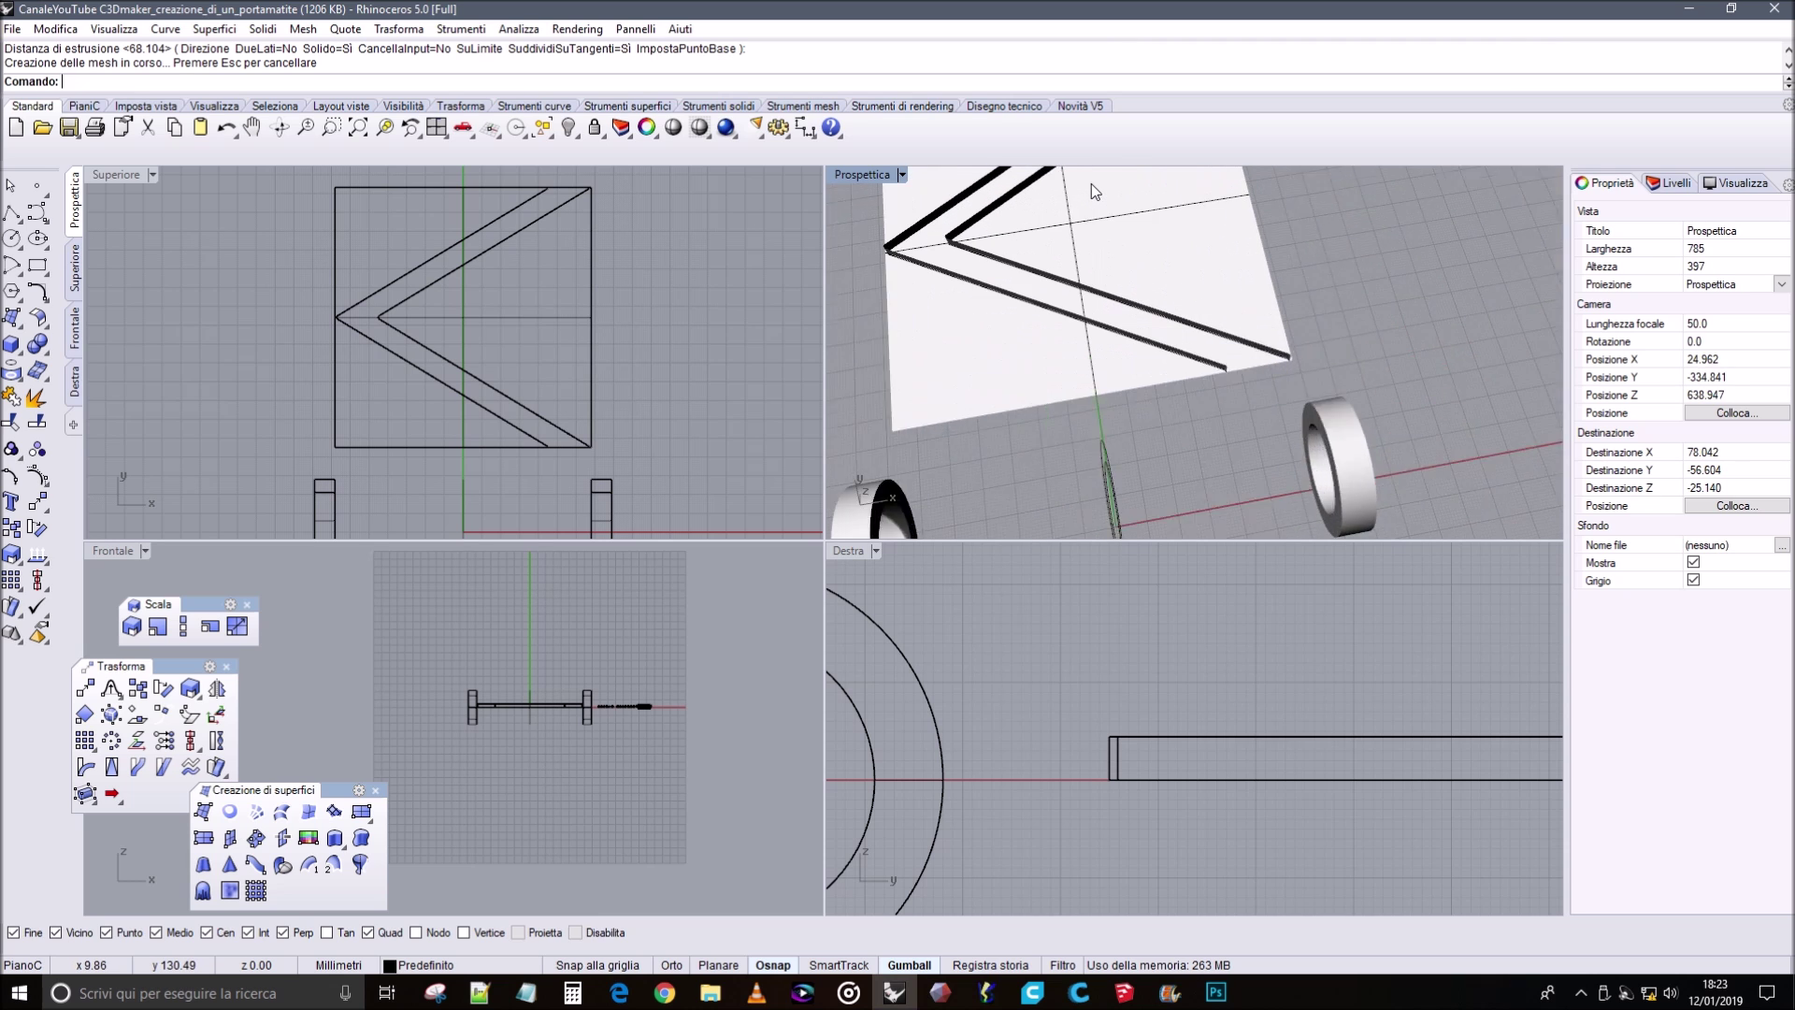
{"action": "scroll", "coordinate": [1071, 215], "scroll_direction": "up", "scroll_amount": 5}
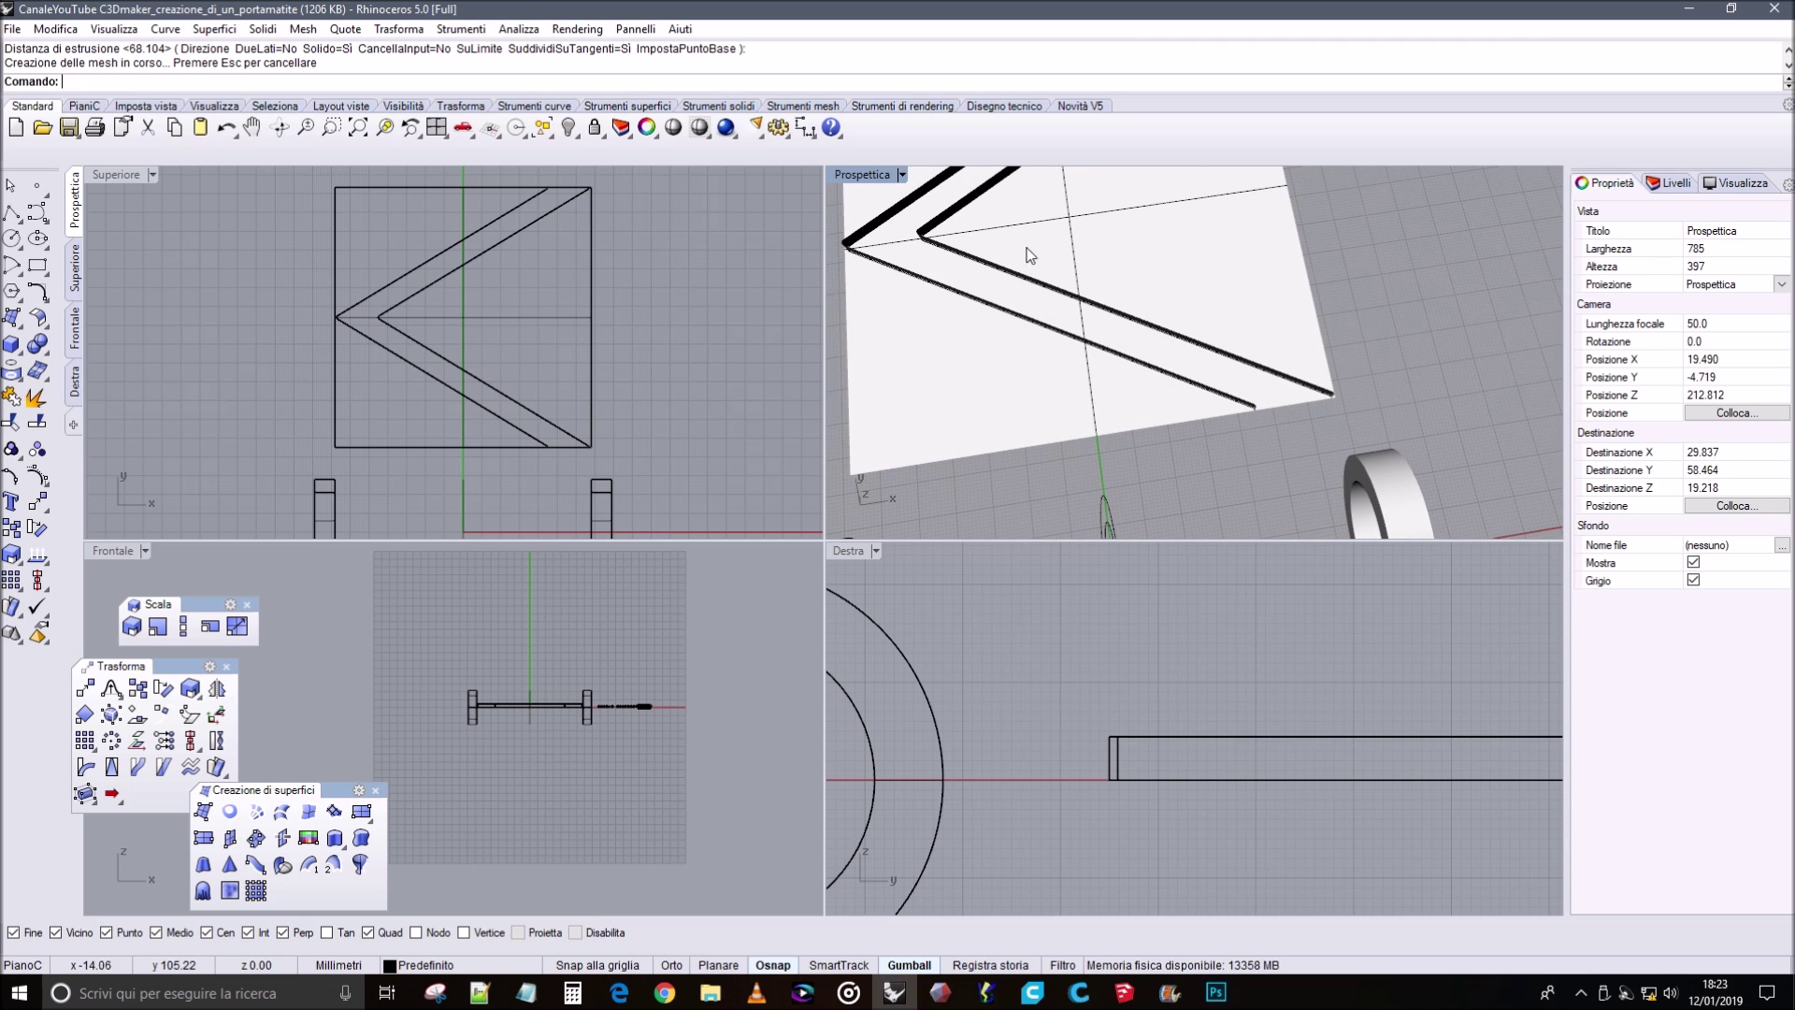
{"action": "scroll", "coordinate": [948, 172], "scroll_direction": "up", "scroll_amount": 10}
{"action": "scroll", "coordinate": [948, 172], "scroll_direction": "down", "scroll_amount": 10}
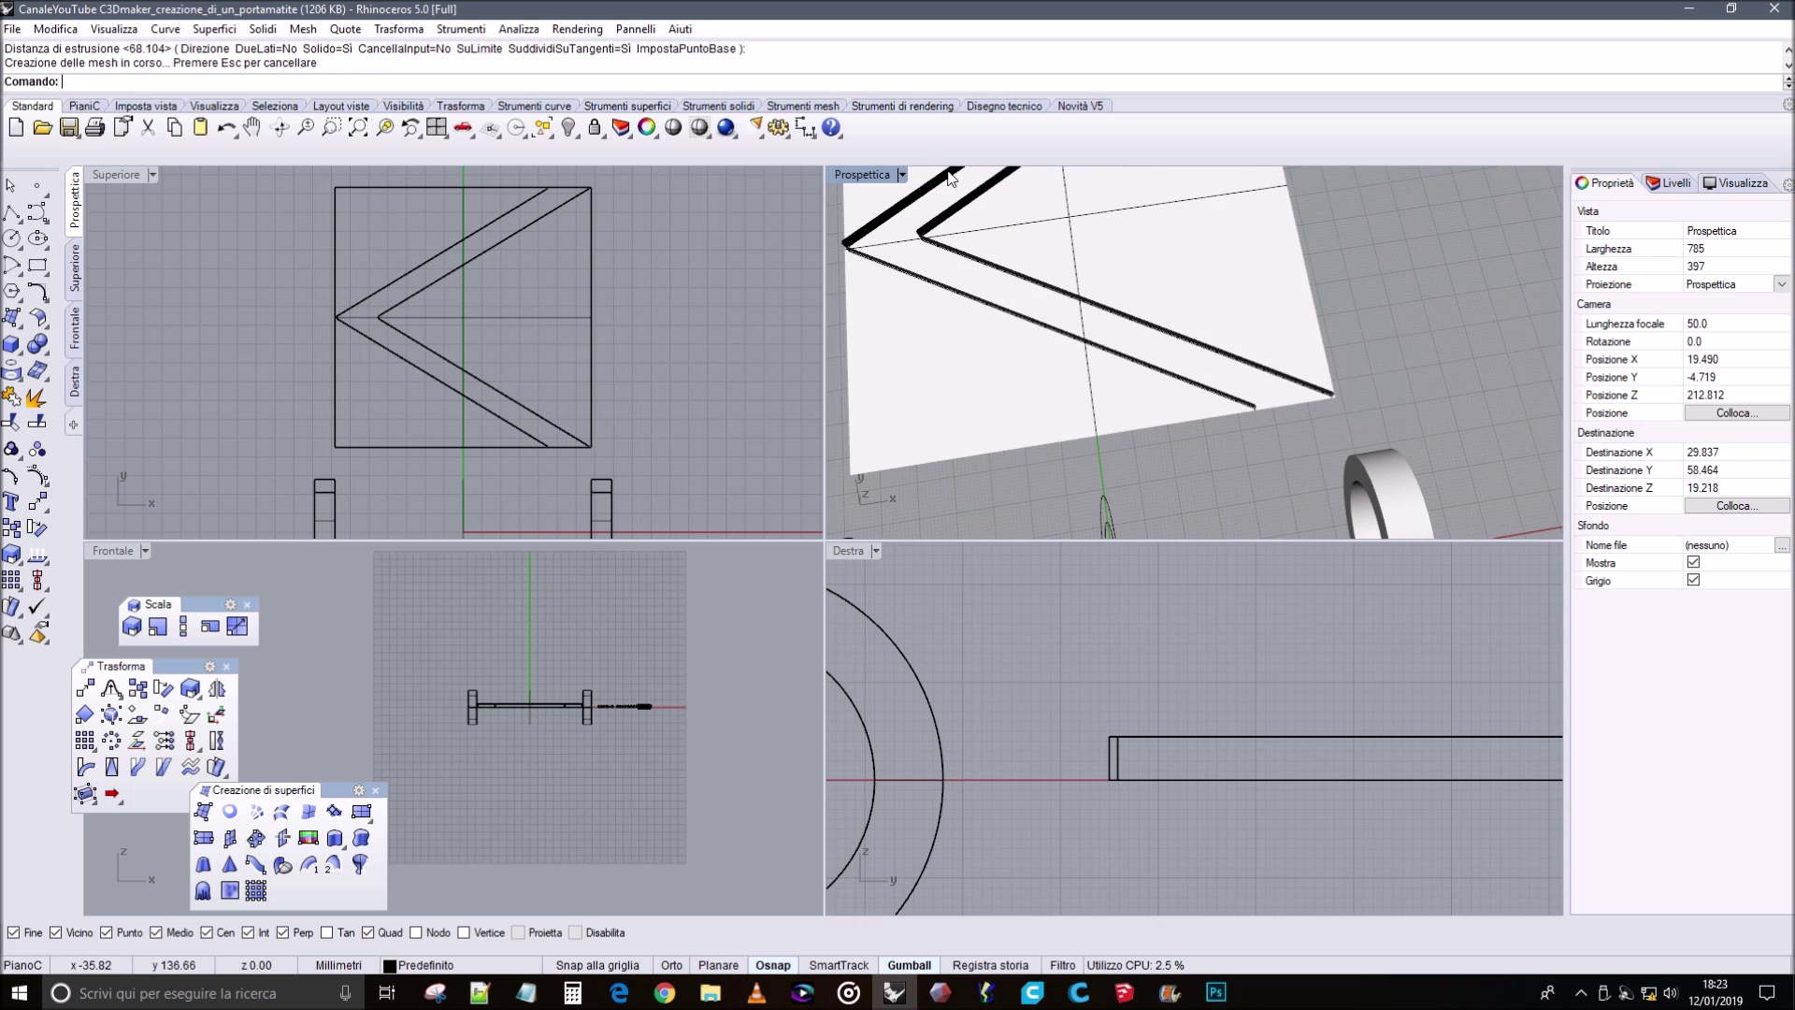
{"action": "key", "text": "ctrl+z"}
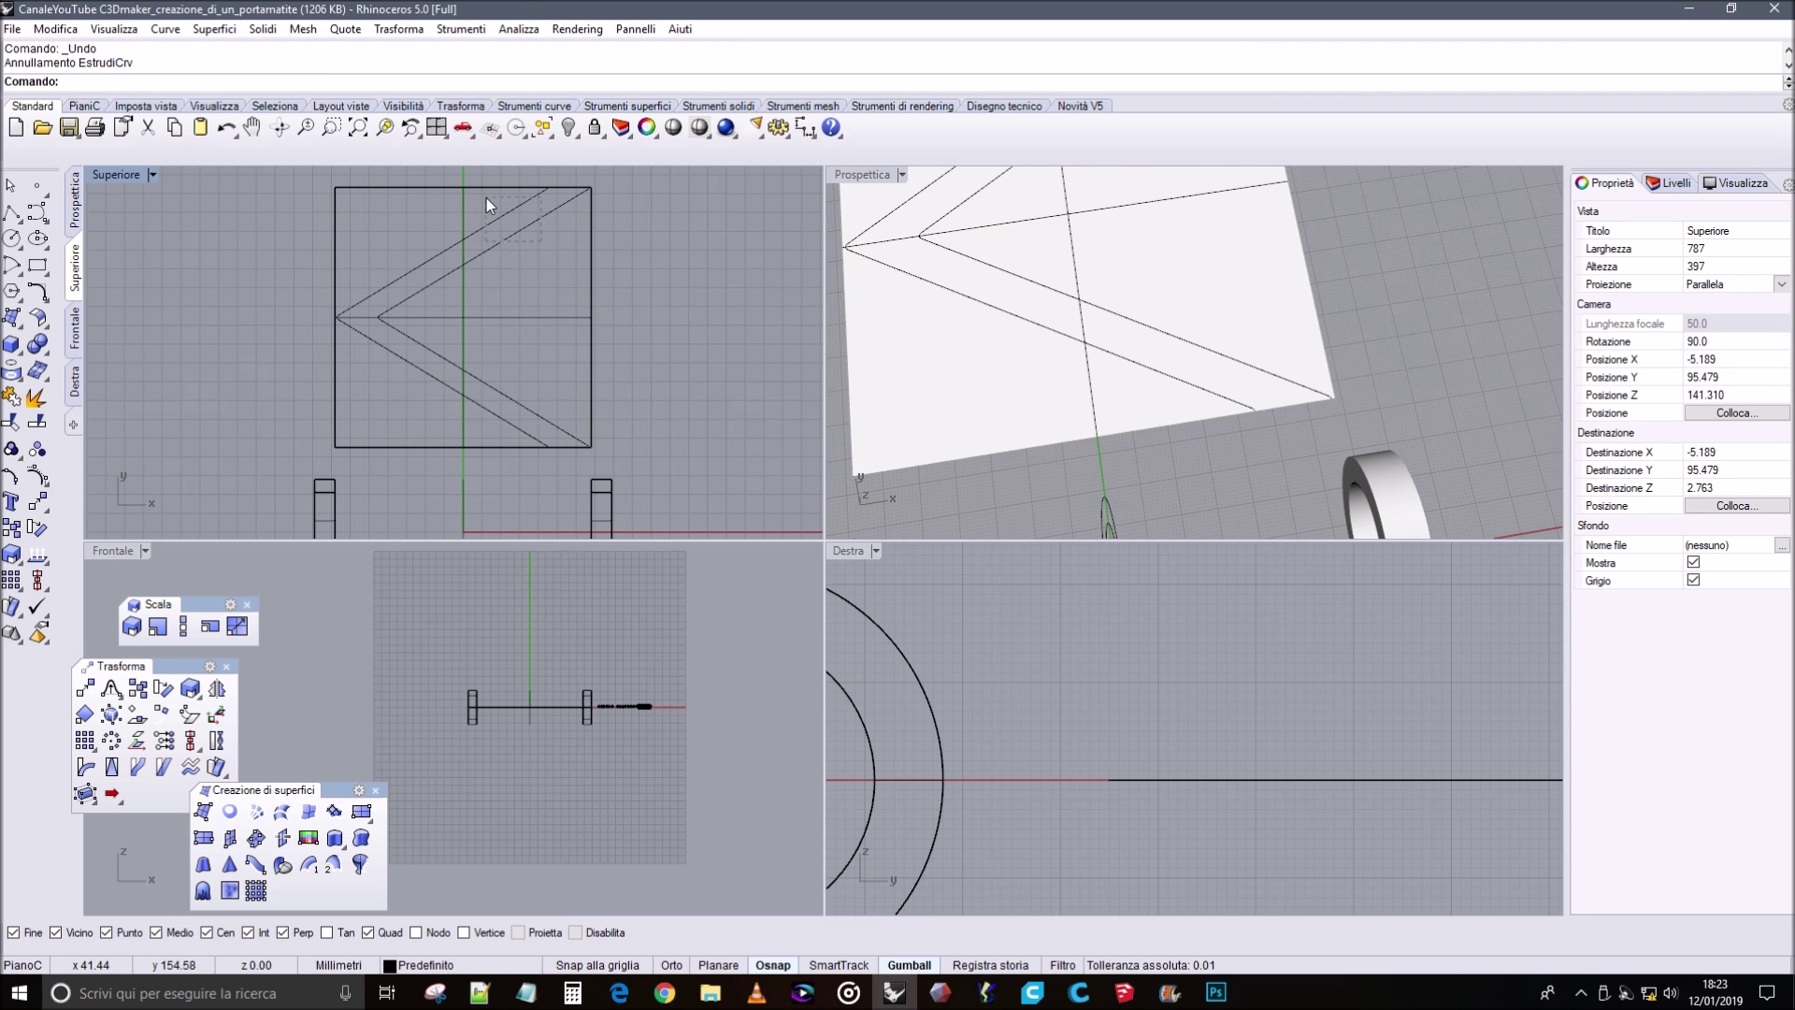
Copy the two V-shaped curves in place, move the copies along negative X clear of the flat surface, and clear the selection.
{"action": "left_click_drag", "start_coordinate": [486, 198], "coordinate": [486, 200]}
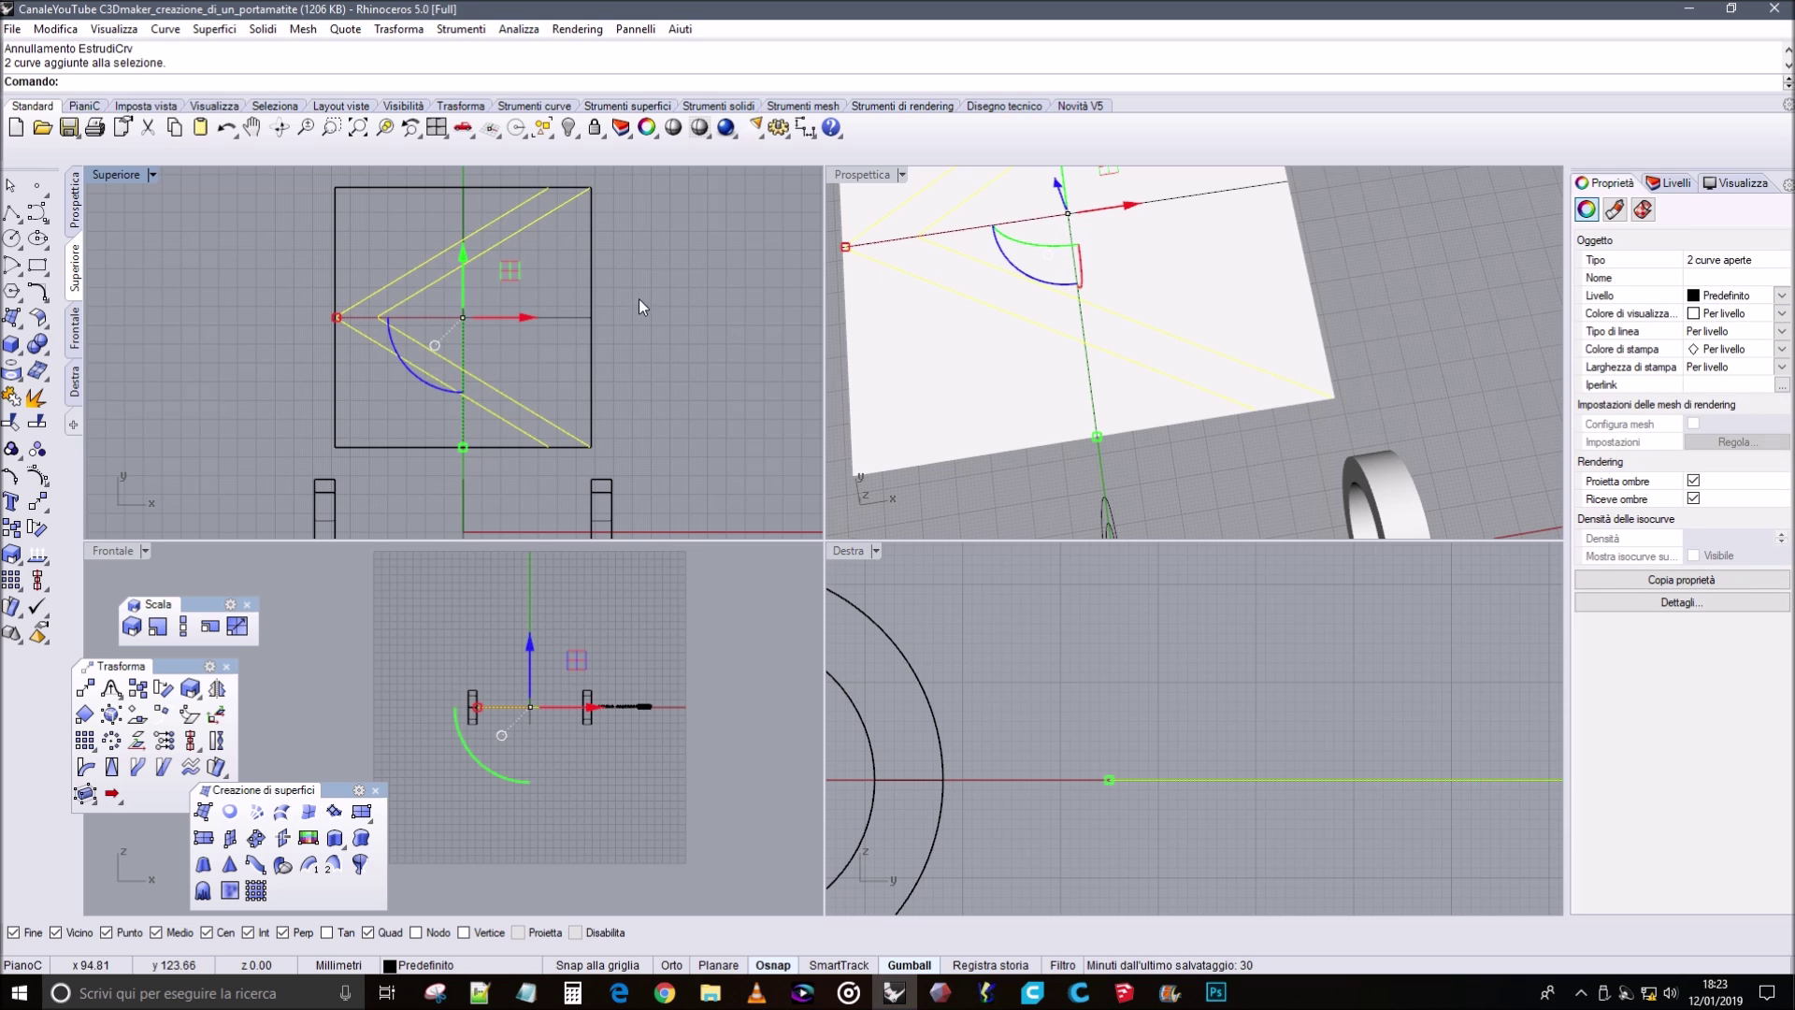
{"action": "scroll", "coordinate": [645, 306], "scroll_direction": "down", "scroll_amount": 5}
{"action": "right_click", "coordinate": [12, 527]}
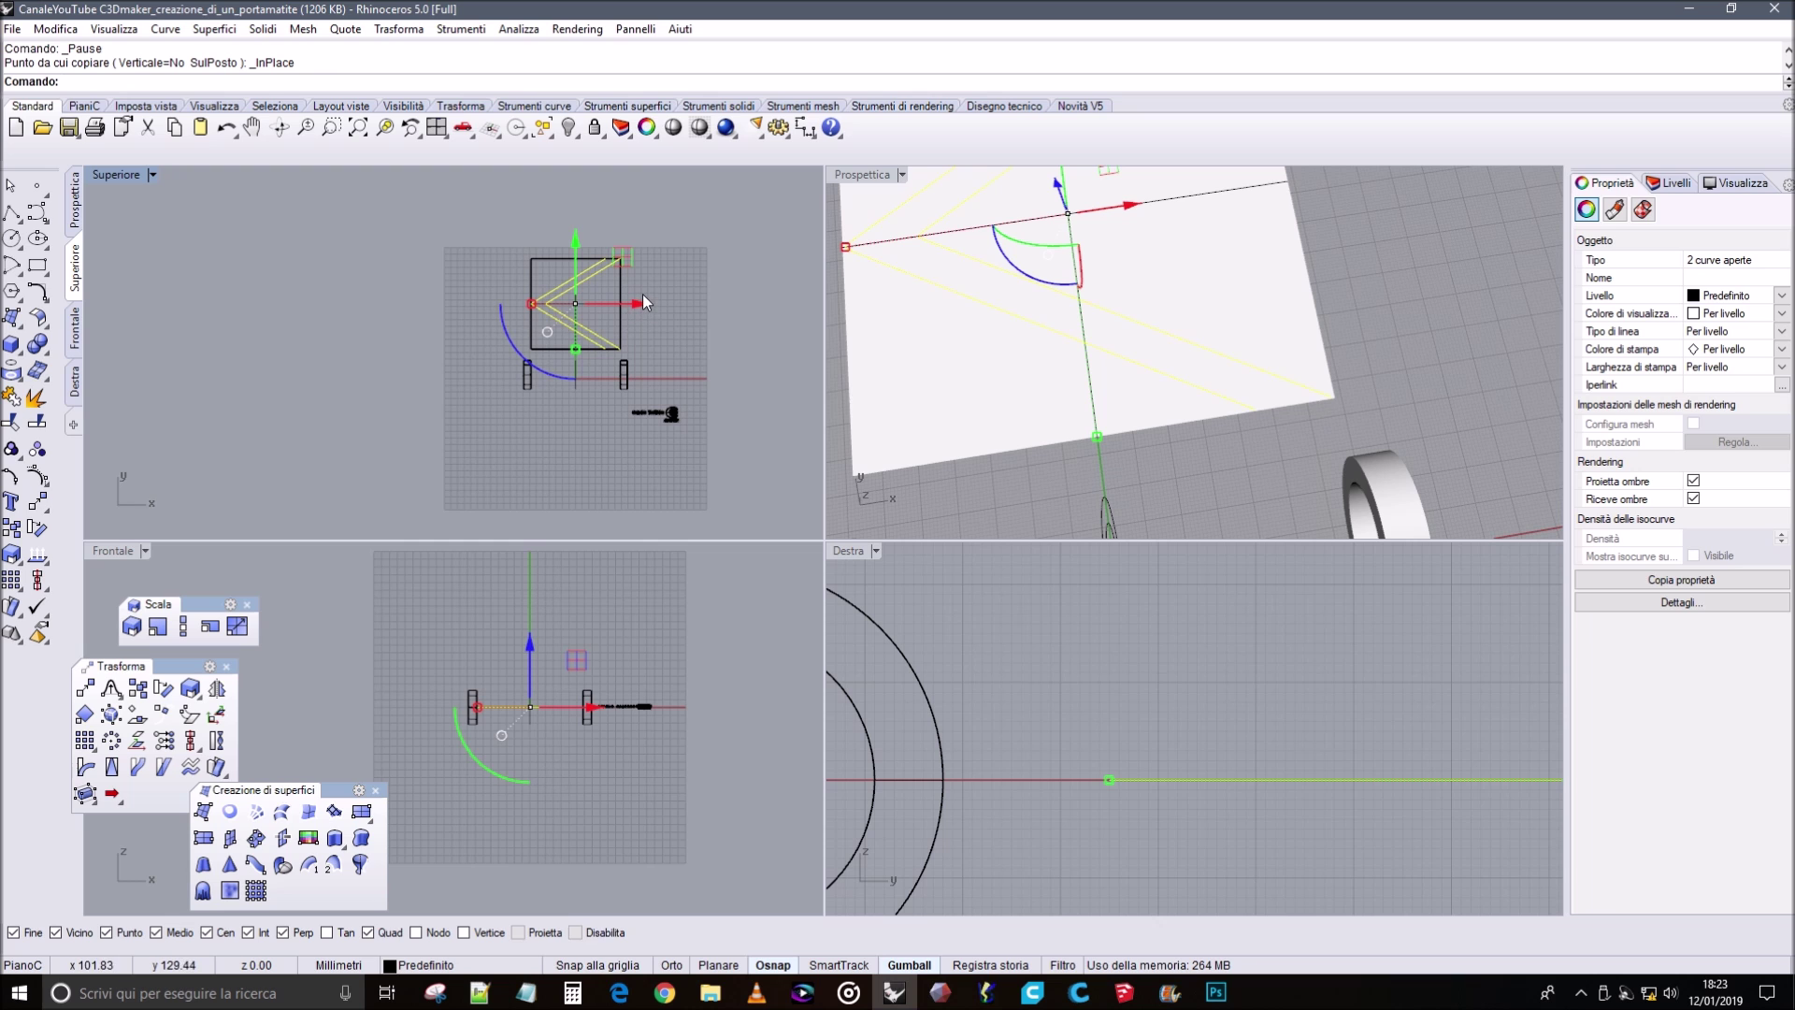
{"action": "left_click_drag", "start_coordinate": [642, 301], "coordinate": [538, 308]}
{"action": "left_click", "coordinate": [406, 250]}
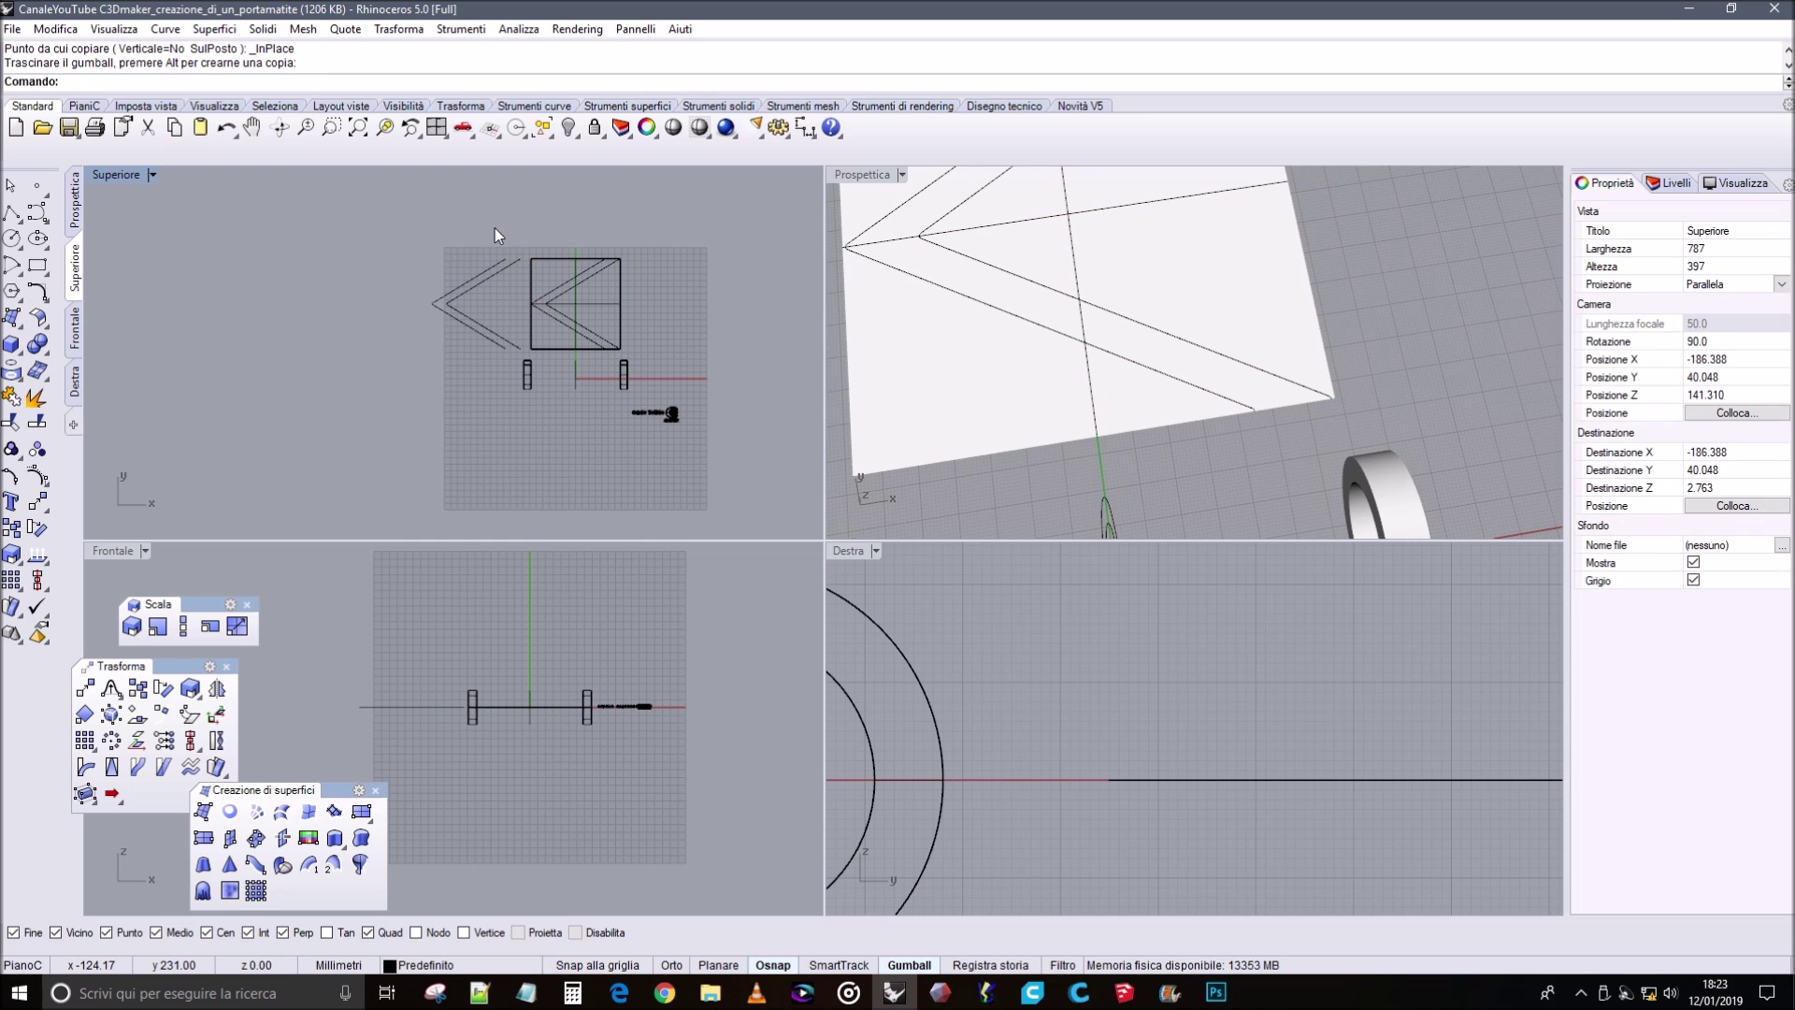
Close the upper ends of the two copied V-shaped curves with a straight polyline between their endpoints.
{"action": "scroll", "coordinate": [496, 229], "scroll_direction": "up", "scroll_amount": 5}
{"action": "left_click", "coordinate": [9, 213]}
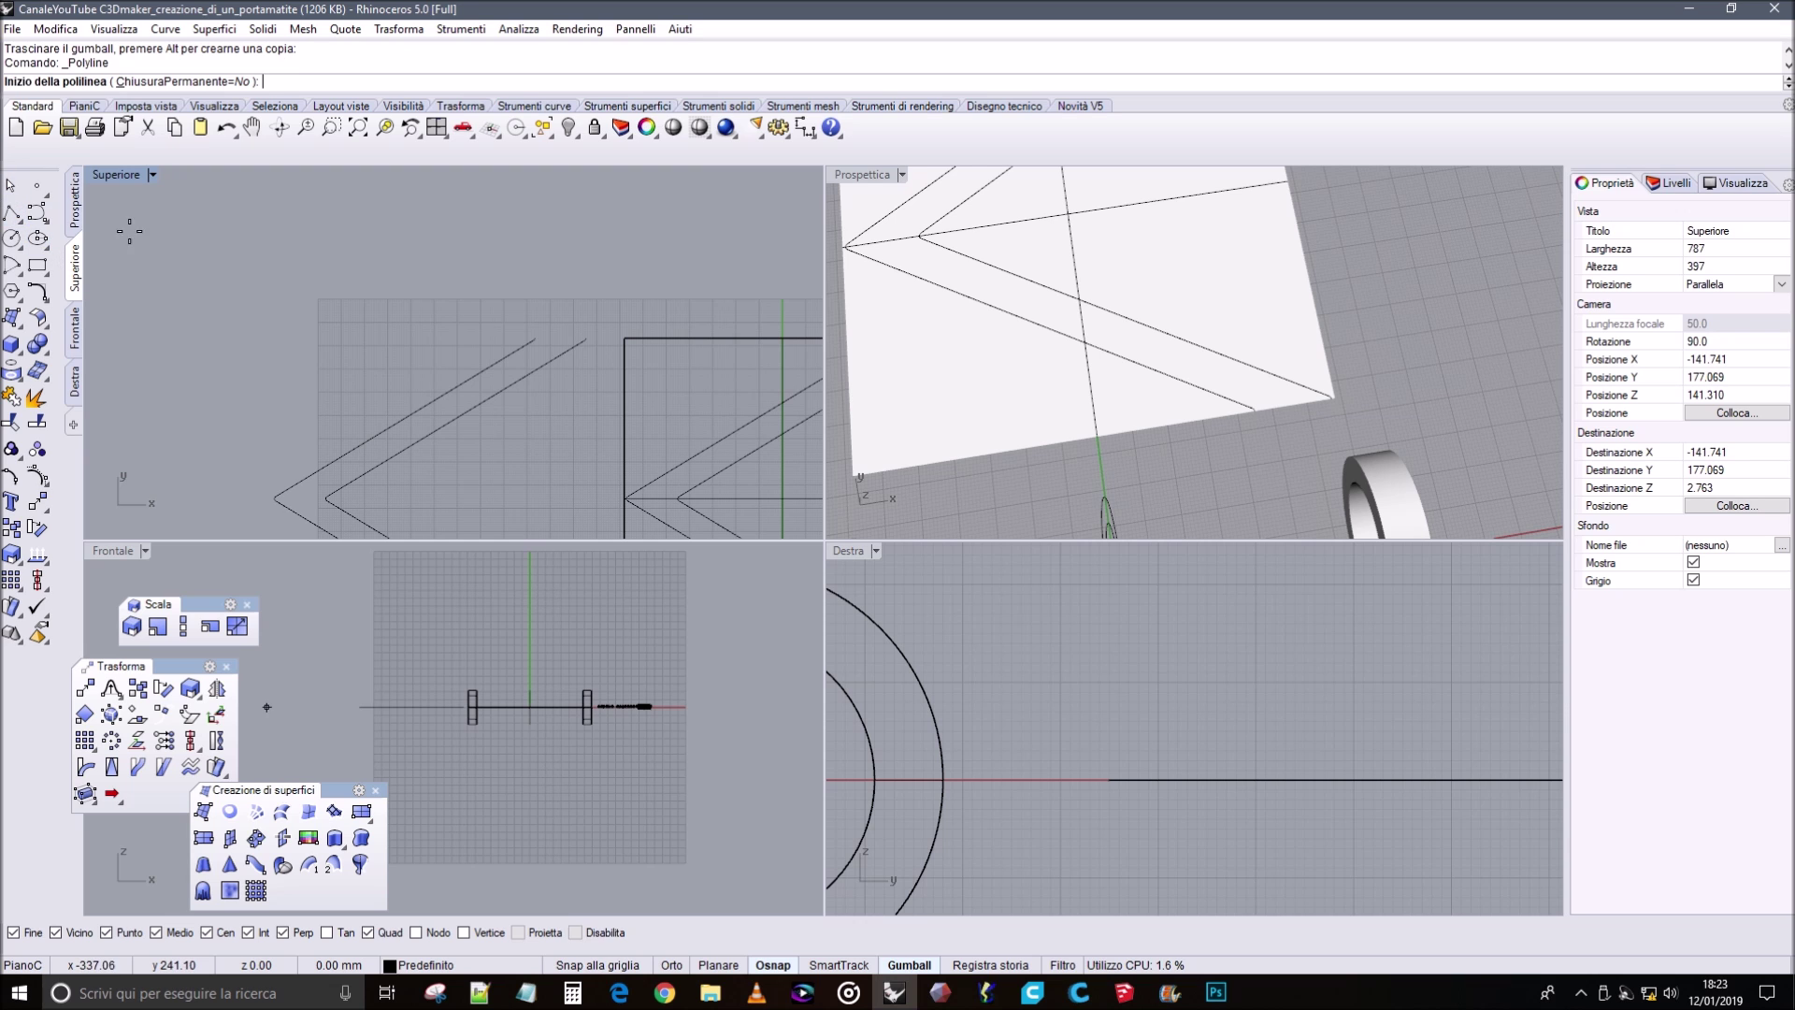
{"action": "scroll", "coordinate": [533, 321], "scroll_direction": "up", "scroll_amount": 5}
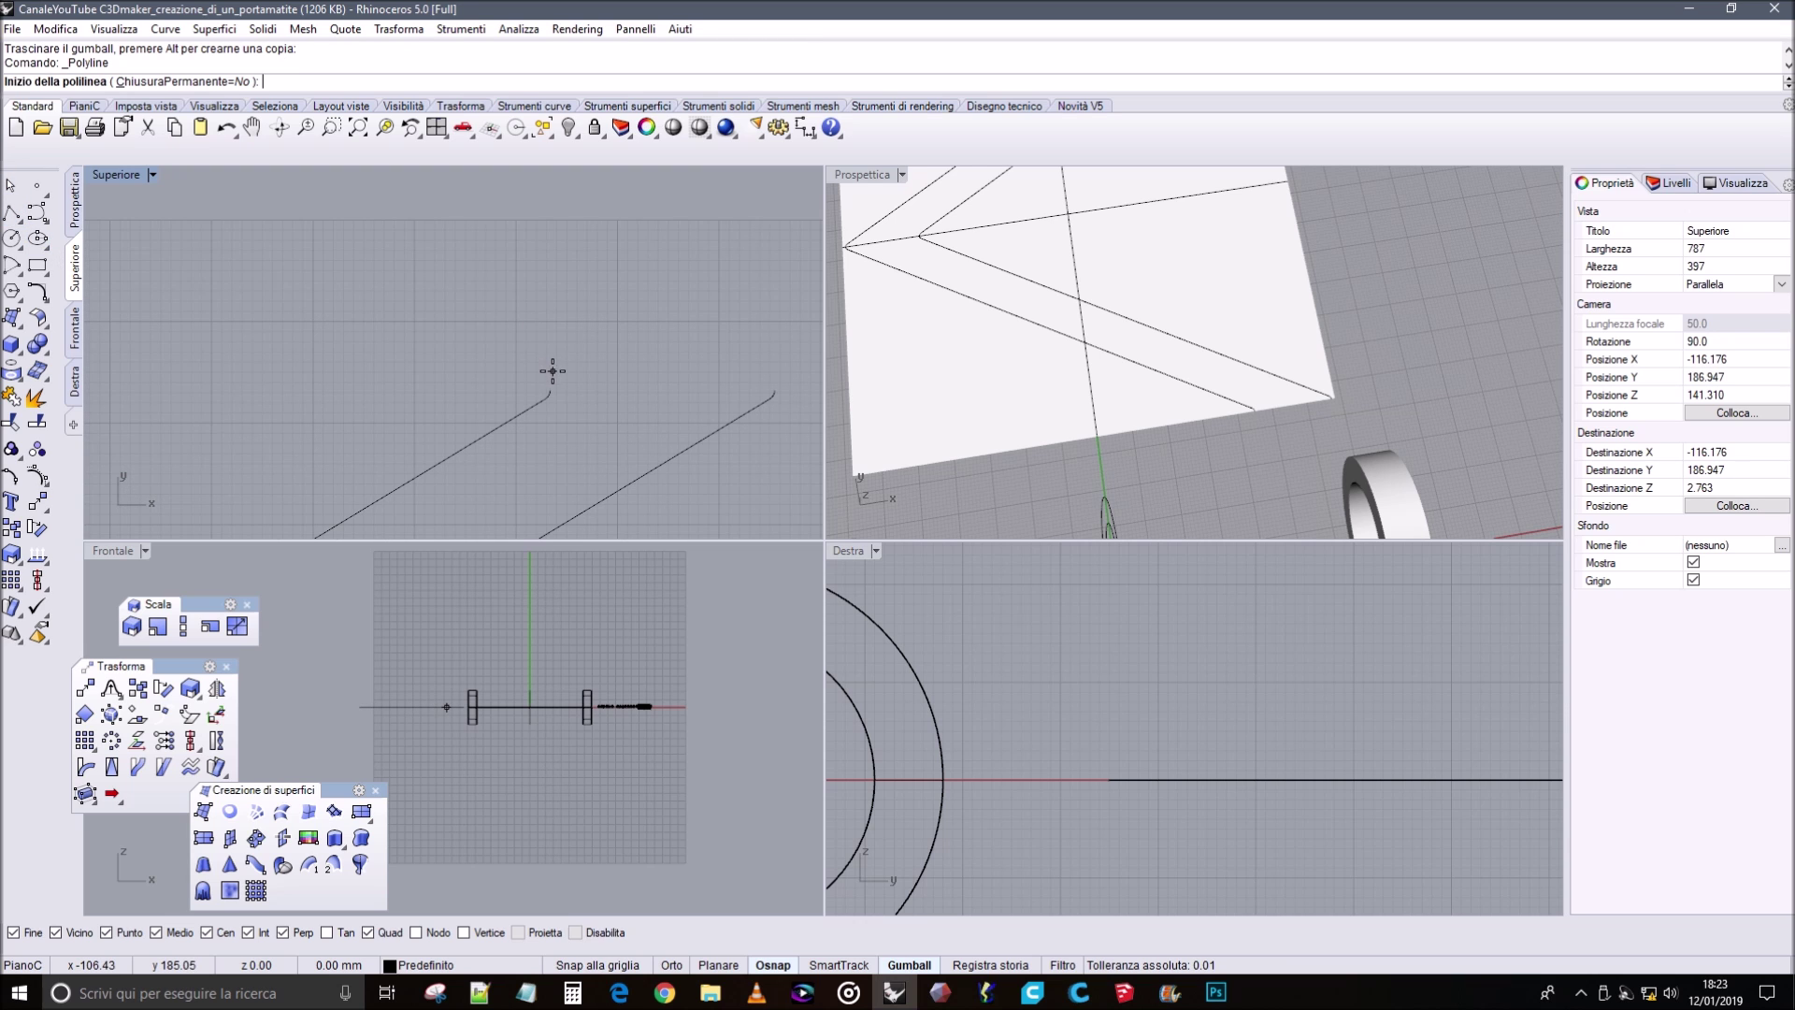
{"action": "left_click", "coordinate": [550, 390]}
{"action": "left_click", "coordinate": [775, 390]}
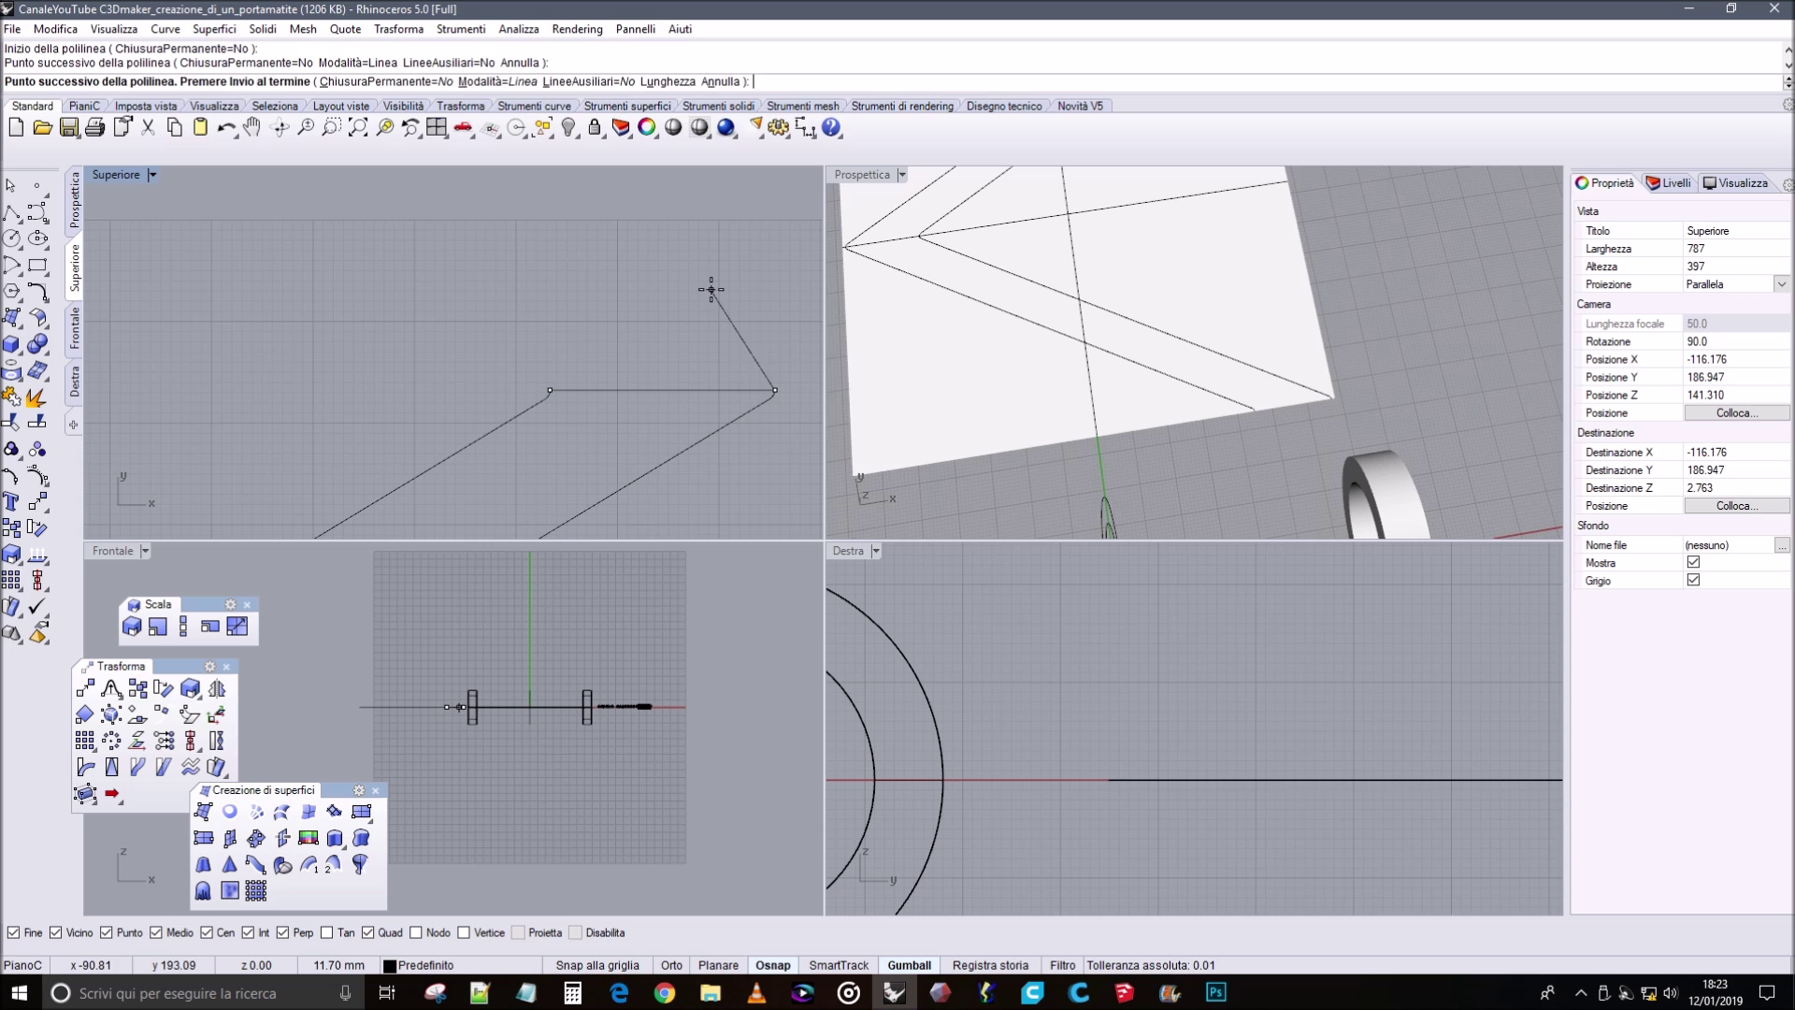
{"action": "right_click", "coordinate": [710, 291]}
Connect the lower endpoints of the two copied V-shaped curves with a straight polyline.
{"action": "scroll", "coordinate": [682, 457], "scroll_direction": "down", "scroll_amount": 5}
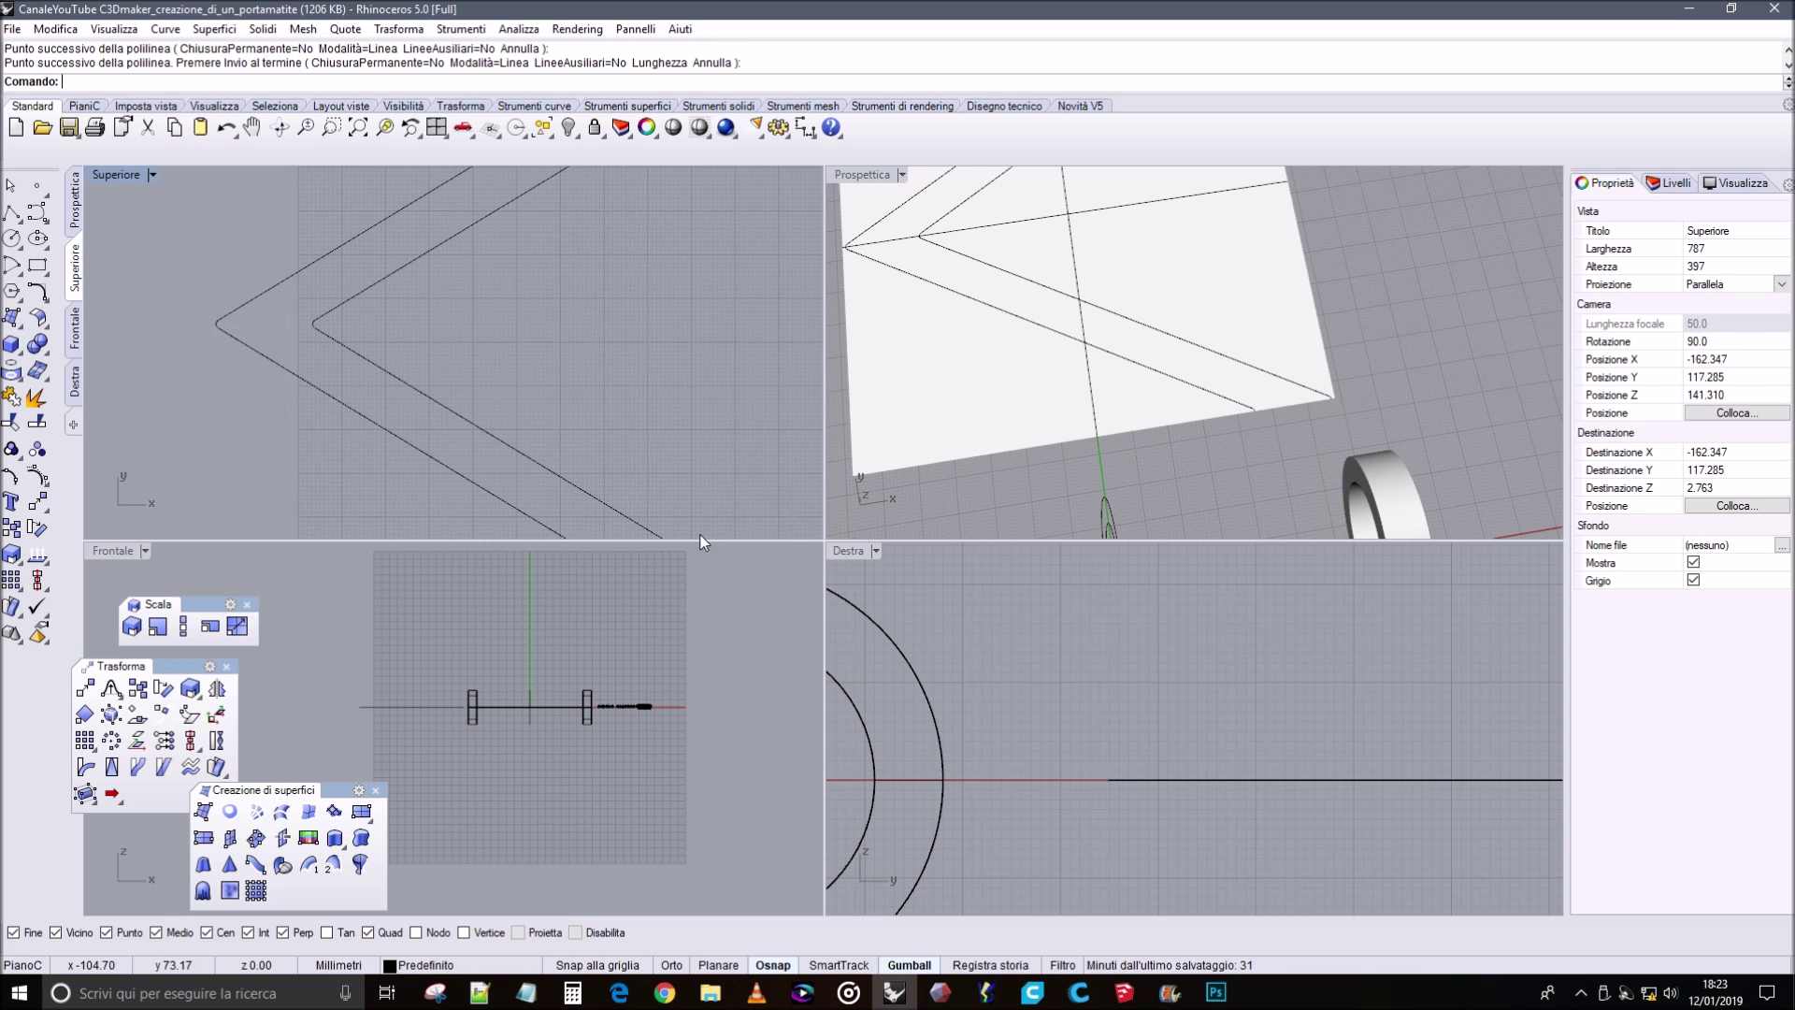
{"action": "right_click_drag", "start_coordinate": [645, 505], "coordinate": [569, 193]}
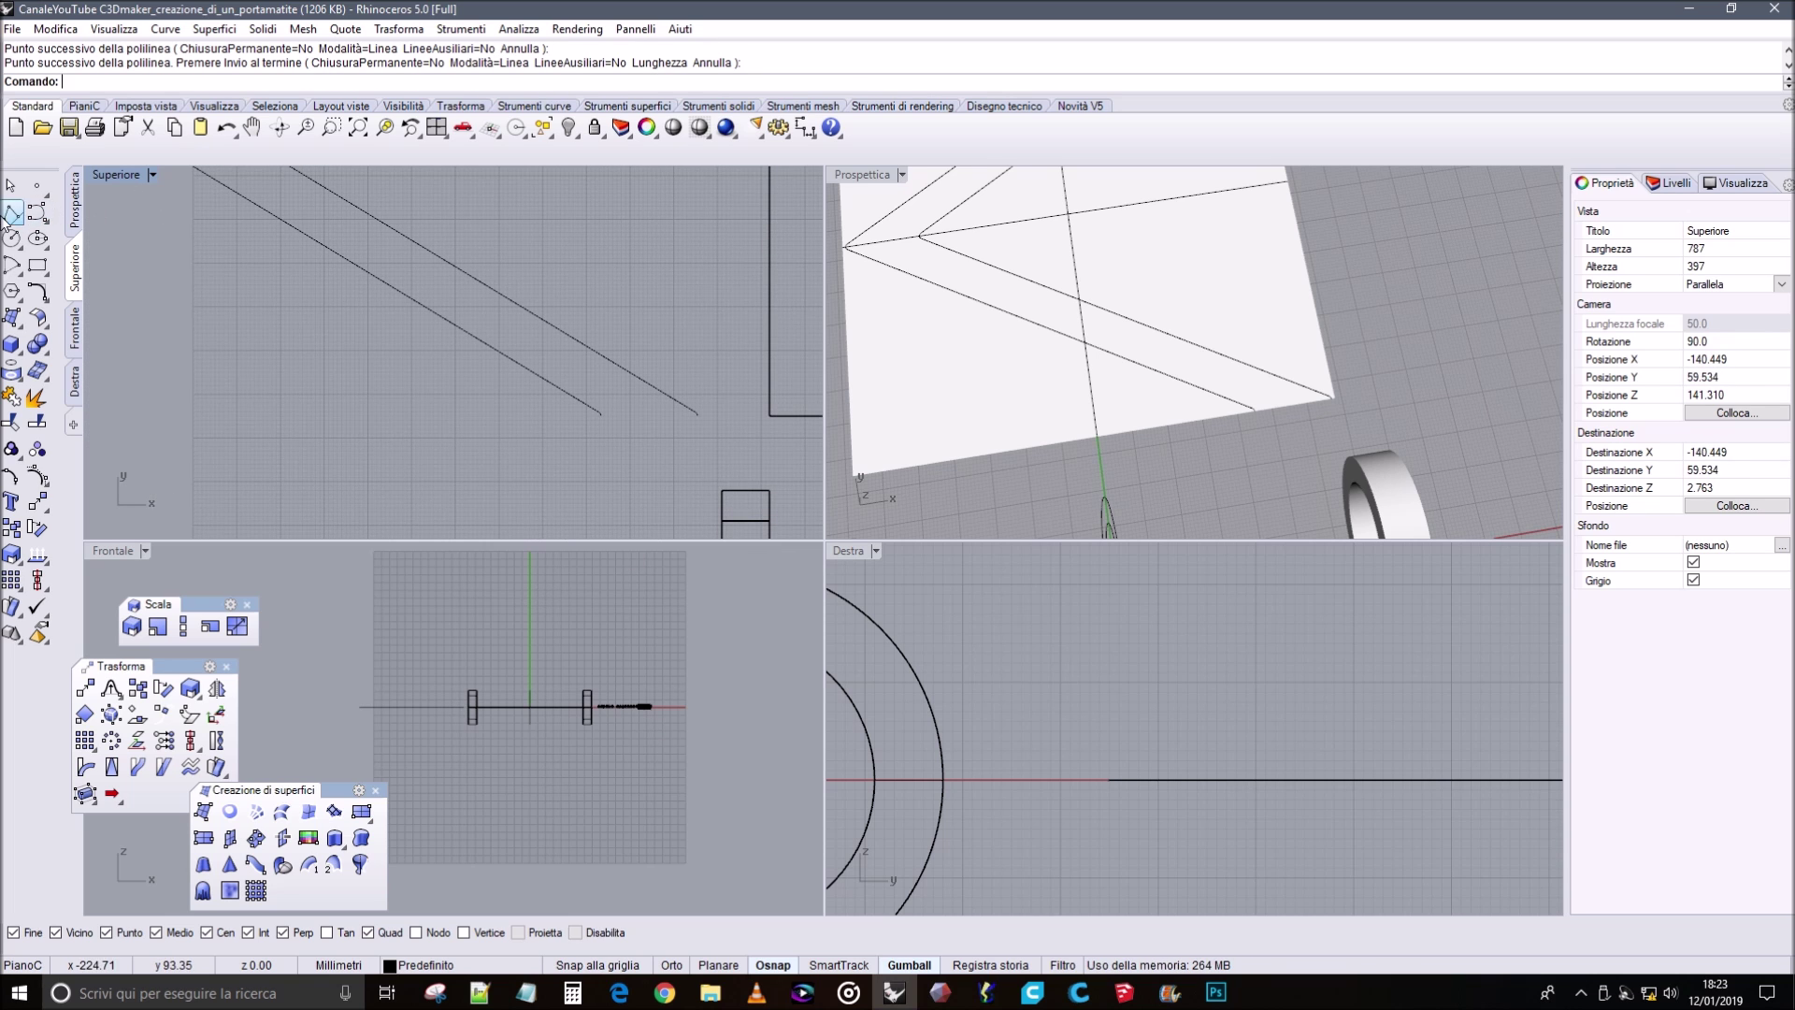
{"action": "left_click", "coordinate": [12, 215]}
{"action": "left_click", "coordinate": [601, 415]}
{"action": "left_click", "coordinate": [696, 416]}
{"action": "key", "text": "Return"}
Join the two copied V-shaped curves and the two connecting lines into one closed curve.
{"action": "scroll", "coordinate": [679, 441], "scroll_direction": "up", "scroll_amount": 5}
{"action": "scroll", "coordinate": [677, 427], "scroll_direction": "down", "scroll_amount": 1}
{"action": "left_click_drag", "start_coordinate": [721, 433], "coordinate": [444, 269]}
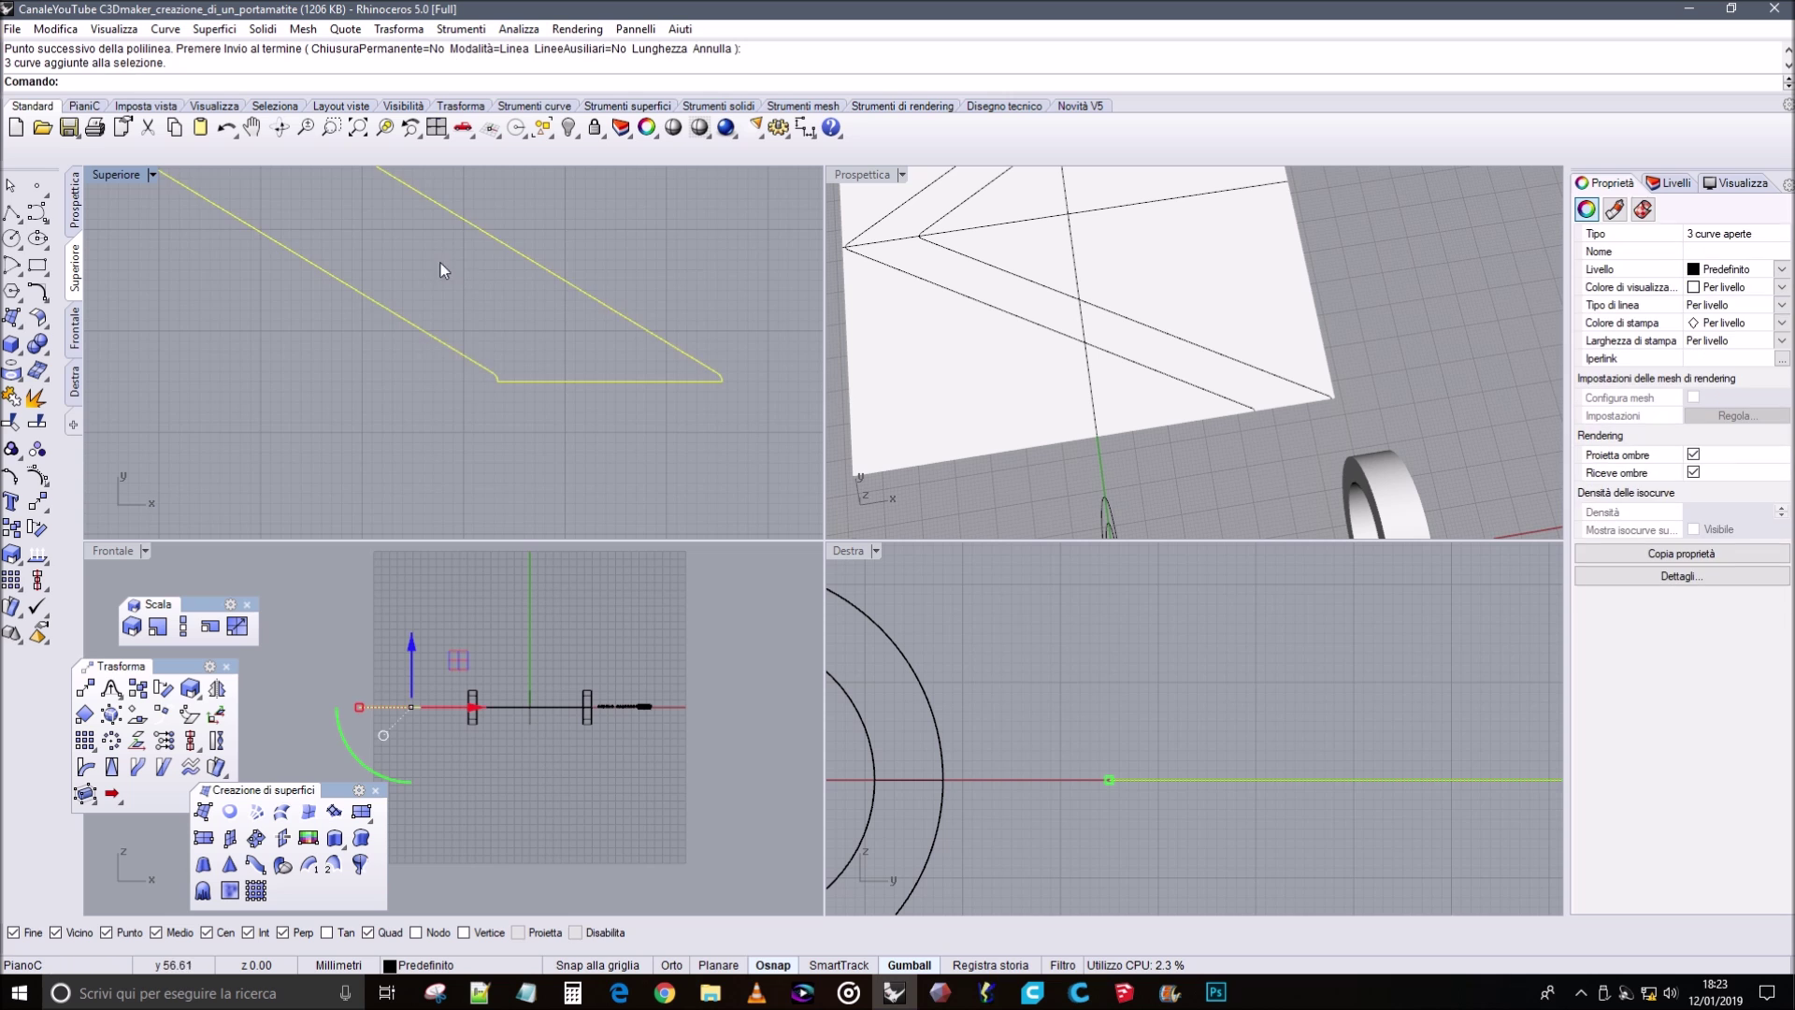
{"action": "scroll", "coordinate": [519, 361], "scroll_direction": "down", "scroll_amount": 8}
{"action": "mouse_move", "coordinate": [523, 299]}
{"action": "right_mouse_down"}
{"action": "mouse_move", "coordinate": [495, 547]}
{"action": "mouse_move", "coordinate": [451, 503]}
{"action": "right_mouse_up"}
{"action": "left_click", "coordinate": [485, 347], "text": "shift"}
{"action": "left_click", "coordinate": [11, 395]}
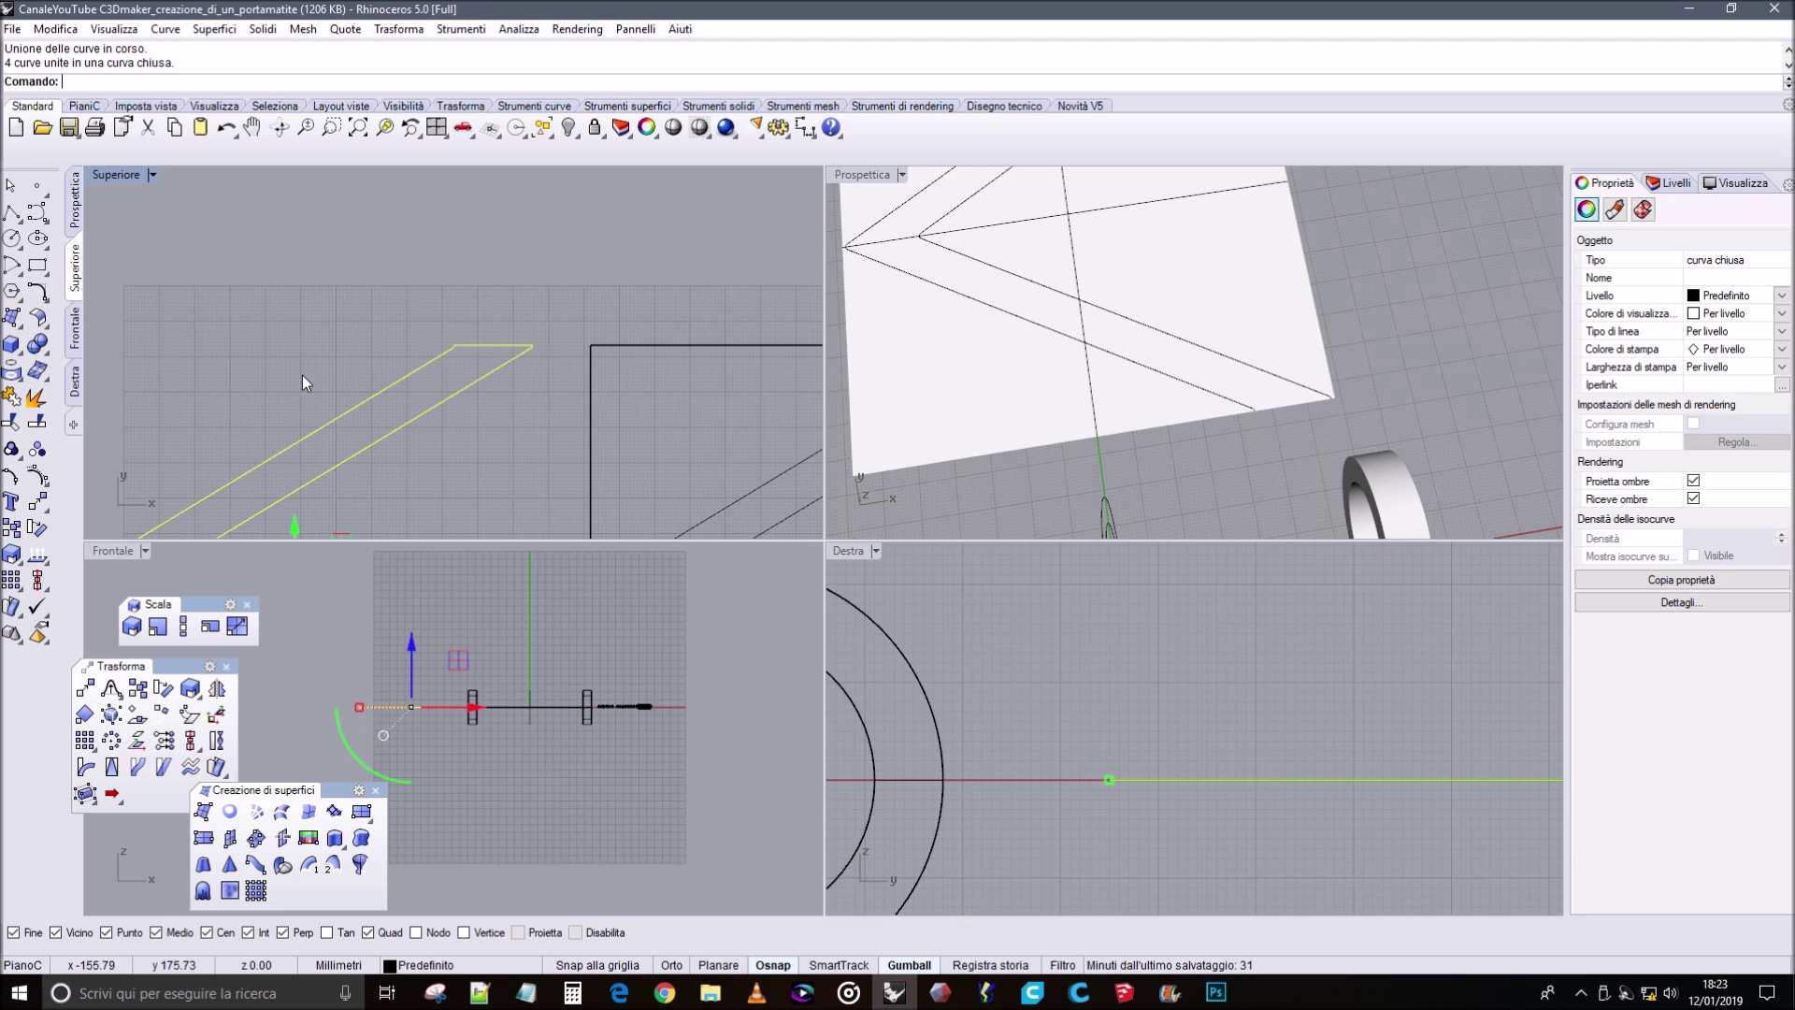
Extrude the closed V outline to one side as a solid about 1.95 mm thick.
{"action": "scroll", "coordinate": [299, 346], "scroll_direction": "down", "scroll_amount": 5}
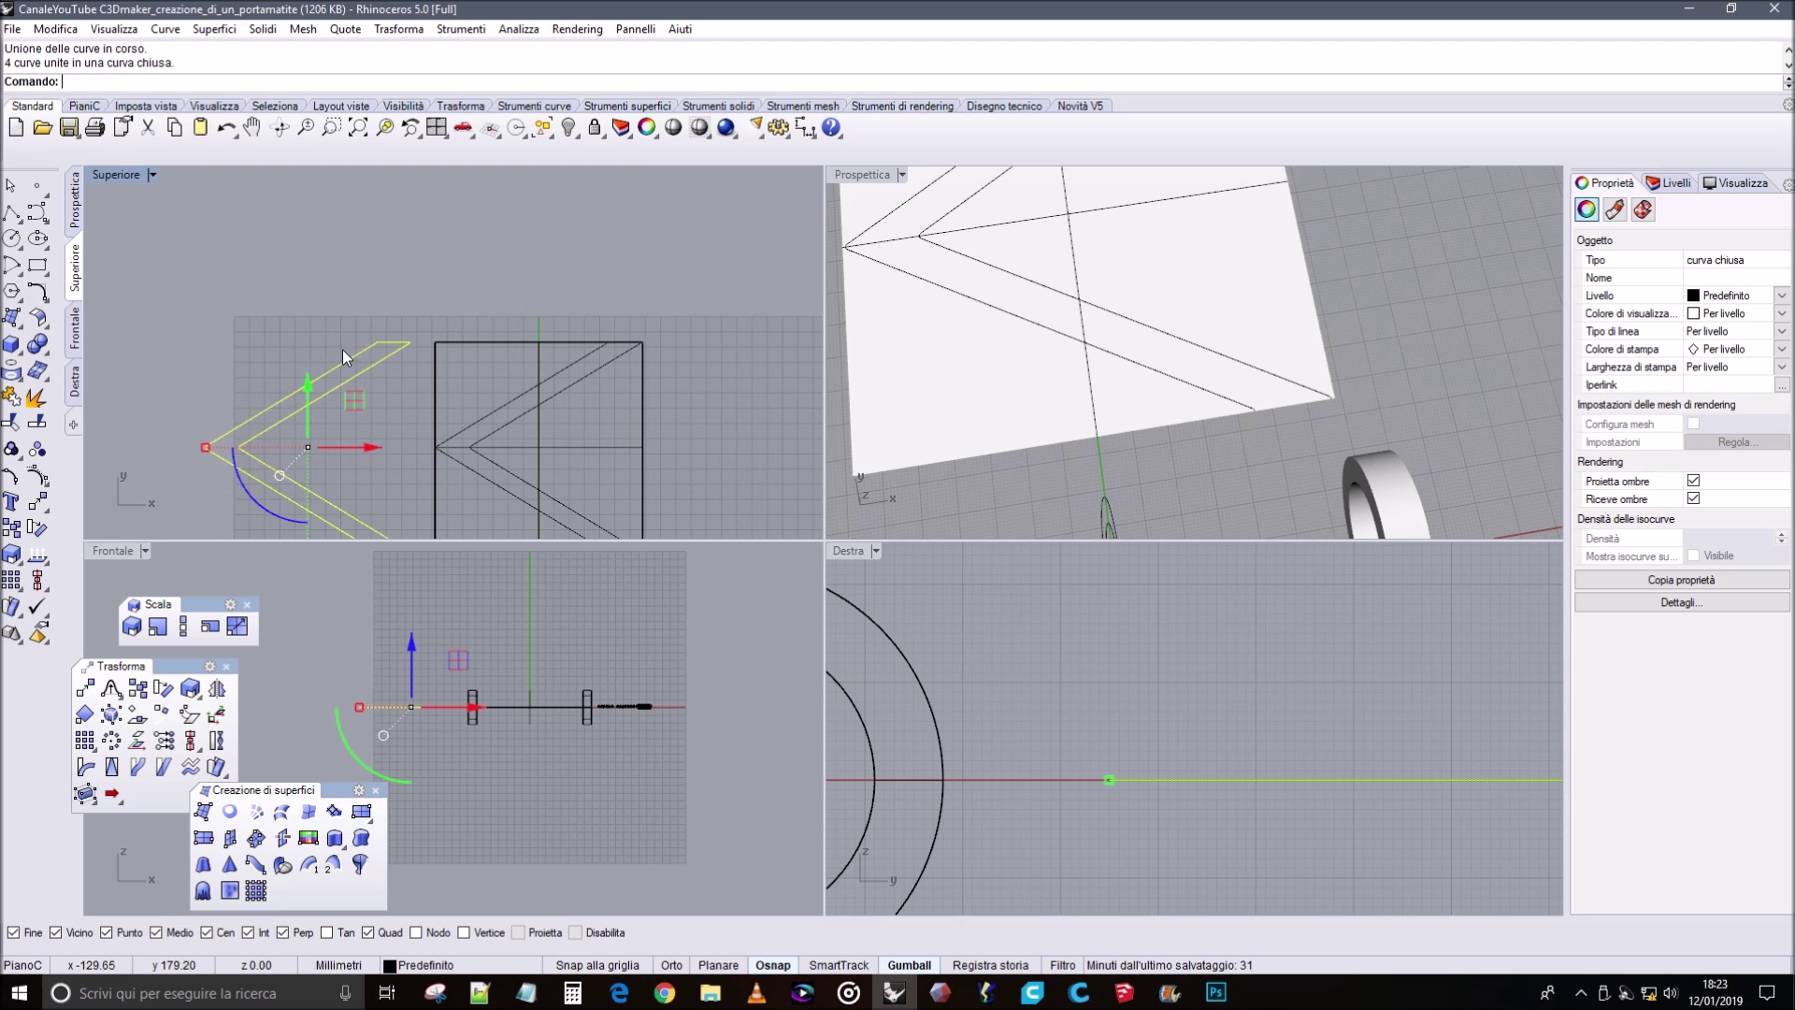
{"action": "left_click", "coordinate": [334, 842]}
{"action": "left_click", "coordinate": [327, 82]}
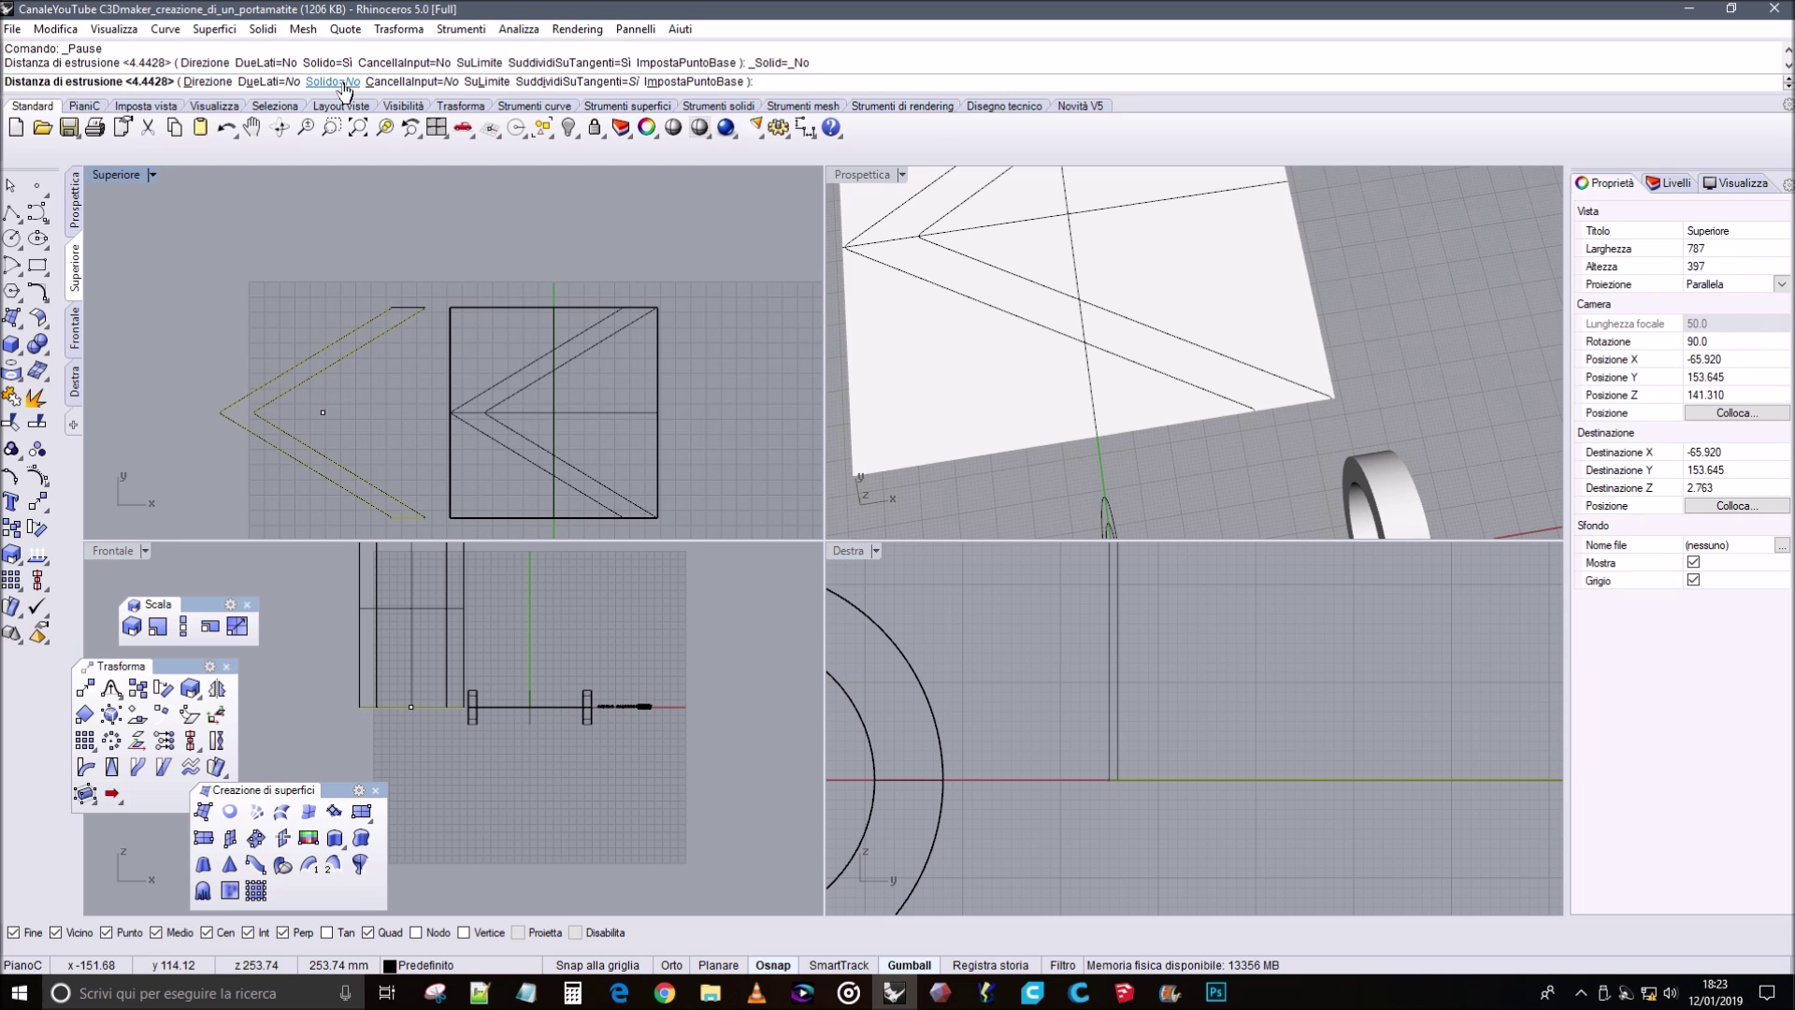
{"action": "left_click", "coordinate": [332, 81]}
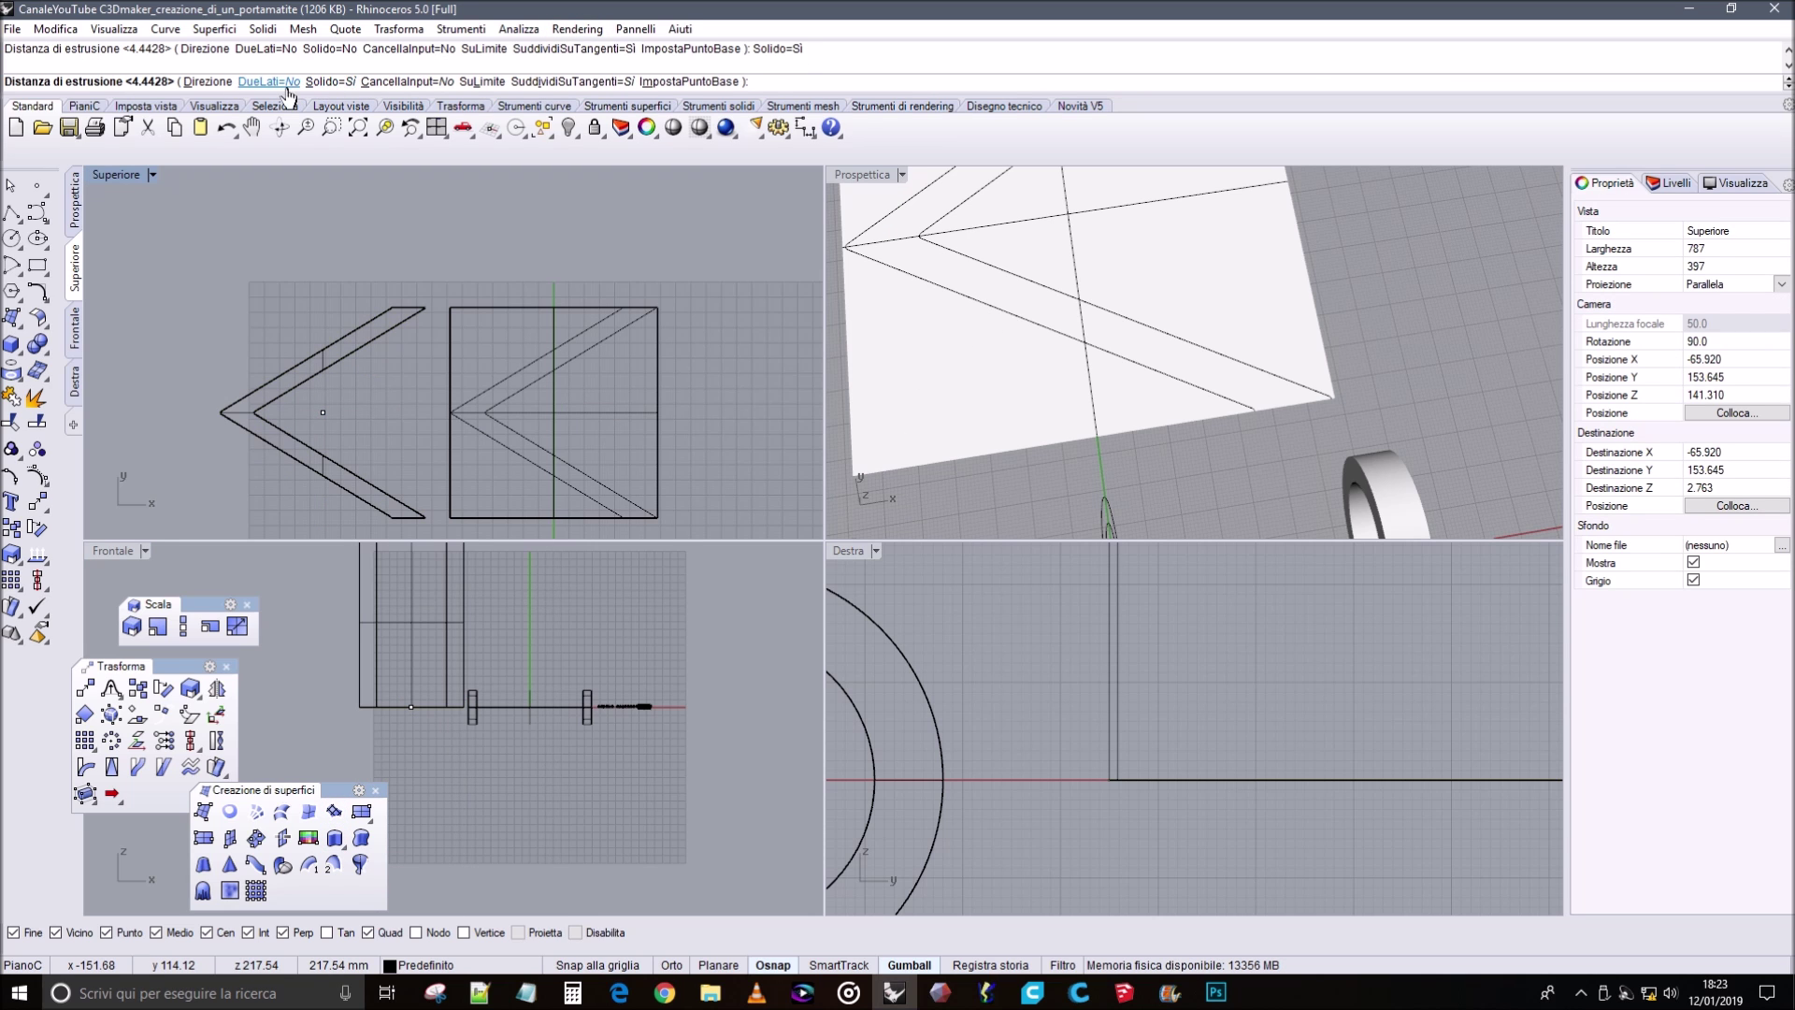
{"action": "left_click", "coordinate": [1196, 763]}
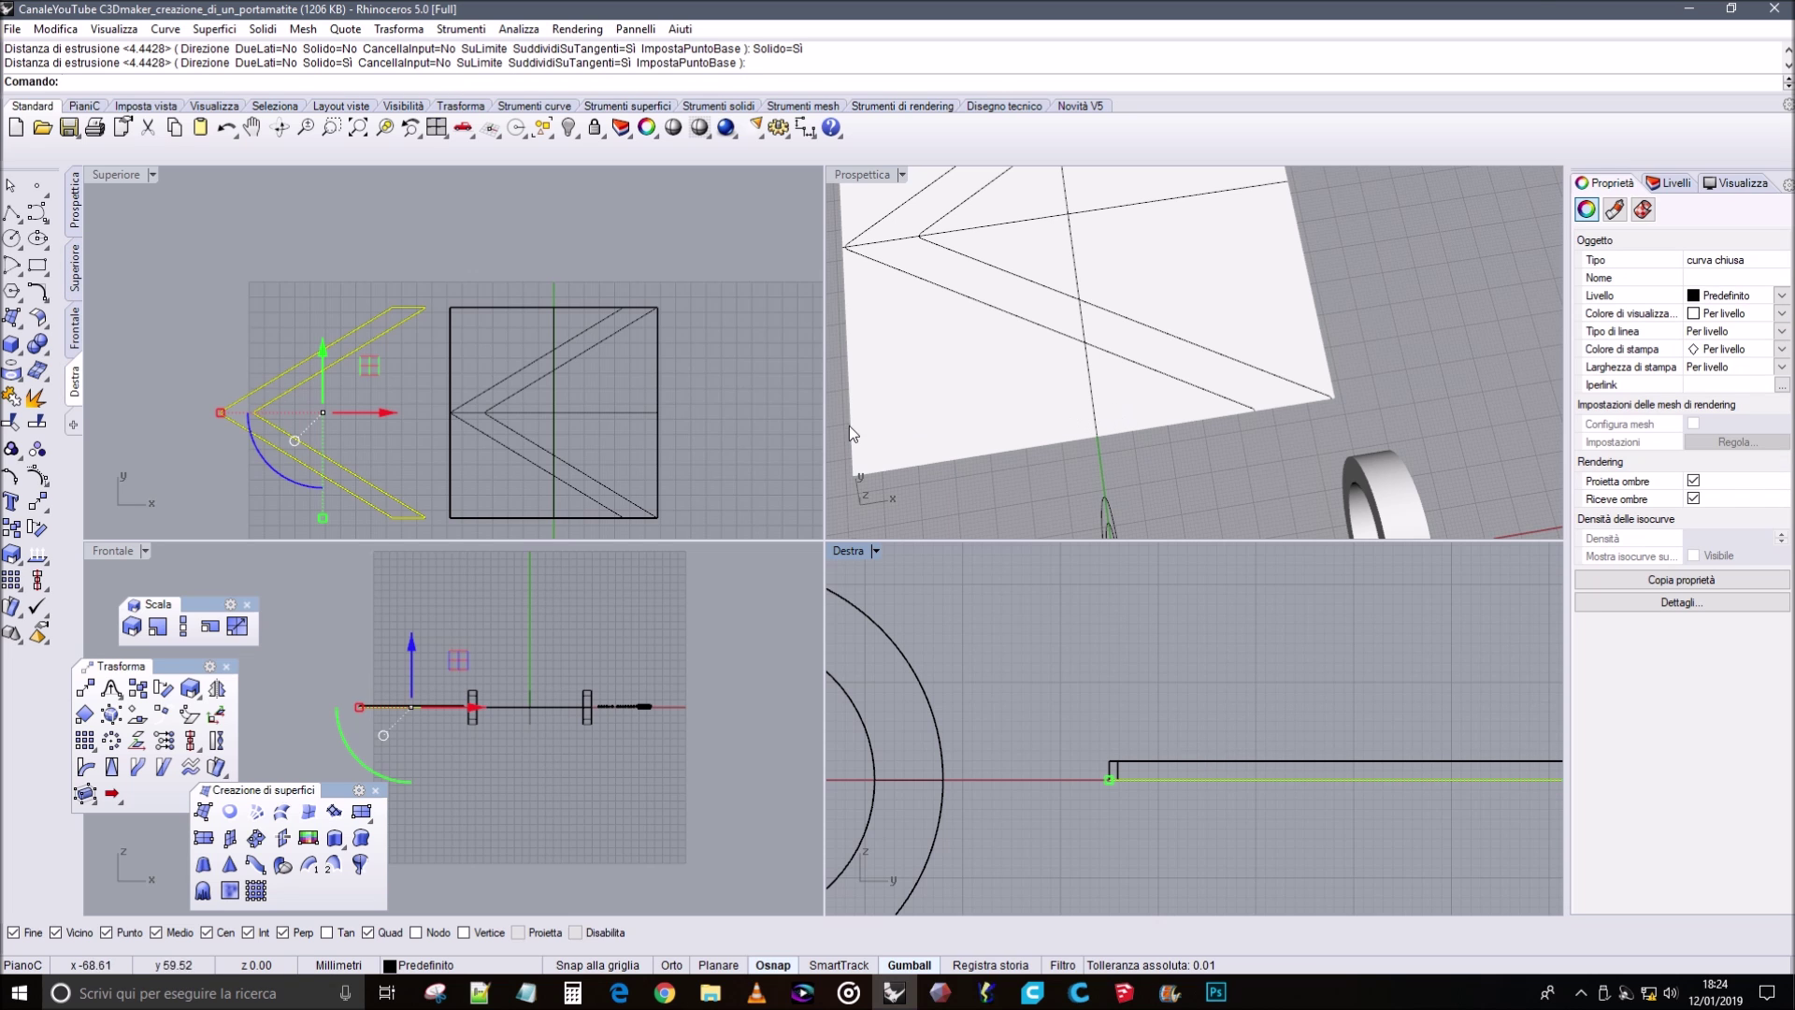
Inspect the thin V-shaped solid from several angles in the perspective view and undo its extrusion.
{"action": "scroll", "coordinate": [851, 432], "scroll_direction": "down", "scroll_amount": 5}
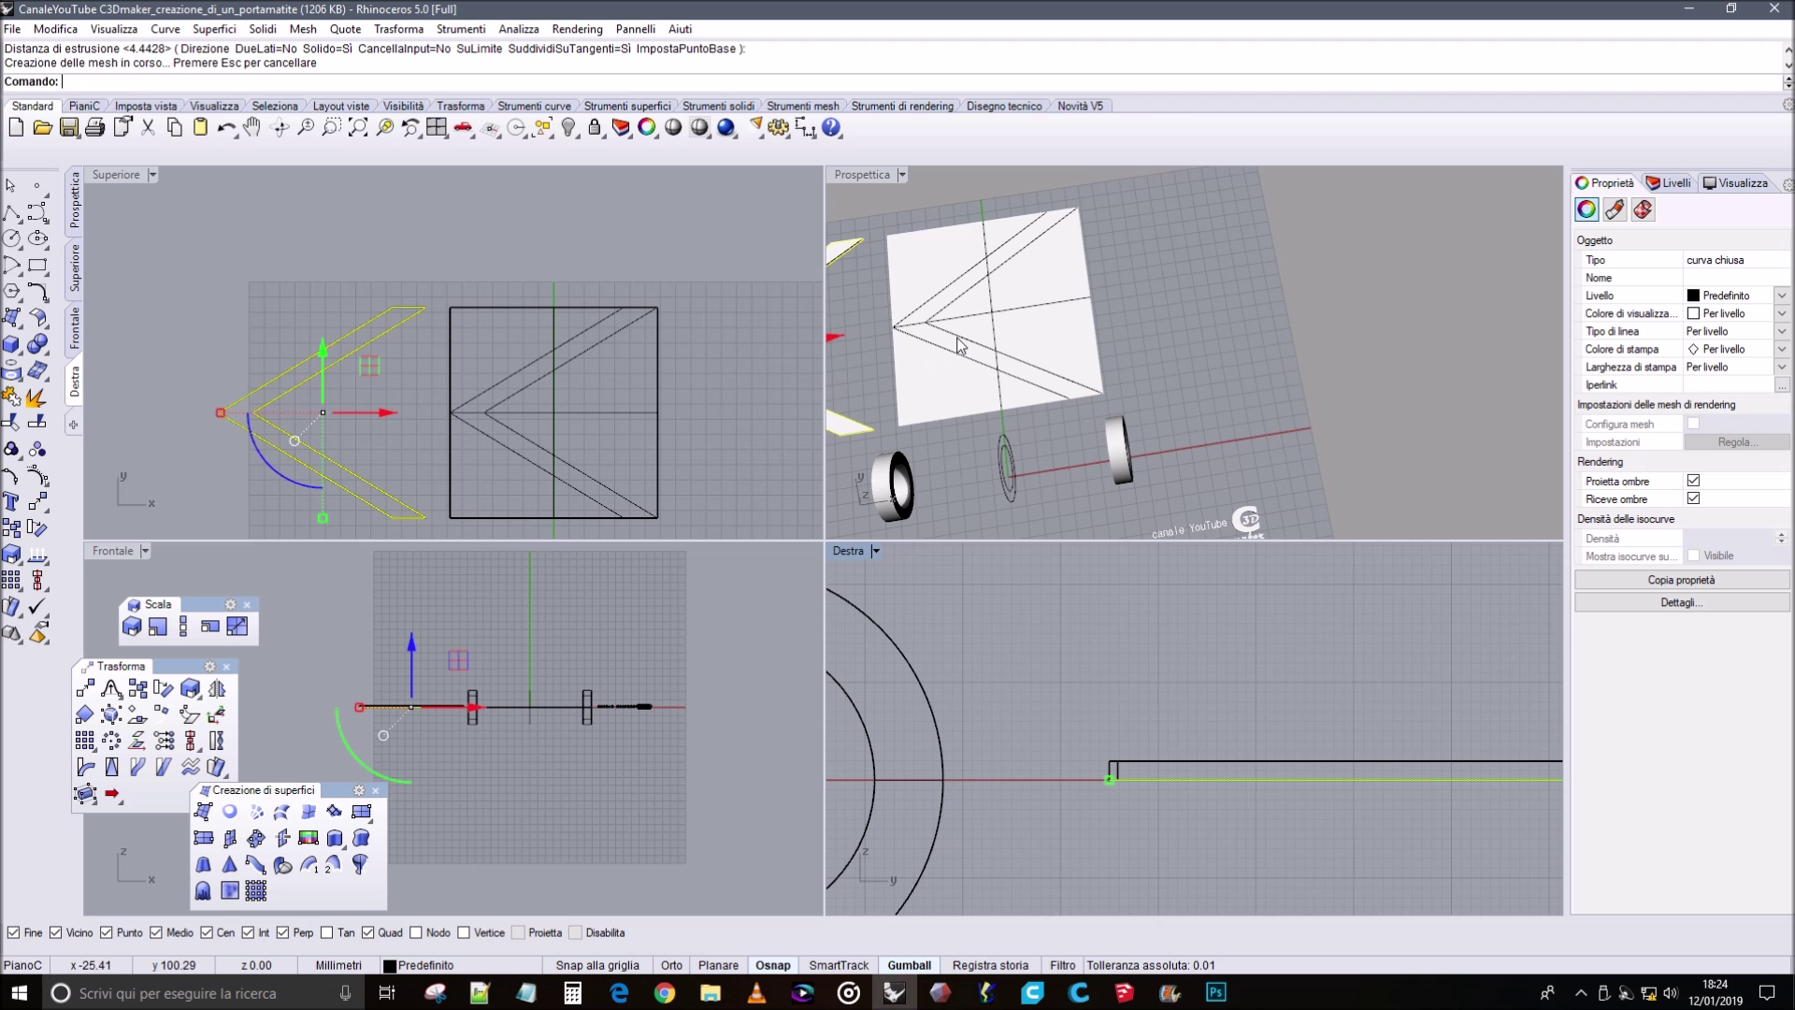
{"action": "right_click_drag", "start_coordinate": [623, 433], "coordinate": [505, 301]}
{"action": "right_click_drag", "start_coordinate": [1111, 396], "coordinate": [1259, 372], "text": "shift"}
{"action": "right_click_drag", "start_coordinate": [1025, 355], "coordinate": [1052, 265]}
{"action": "scroll", "coordinate": [952, 356], "scroll_direction": "up", "scroll_amount": 7}
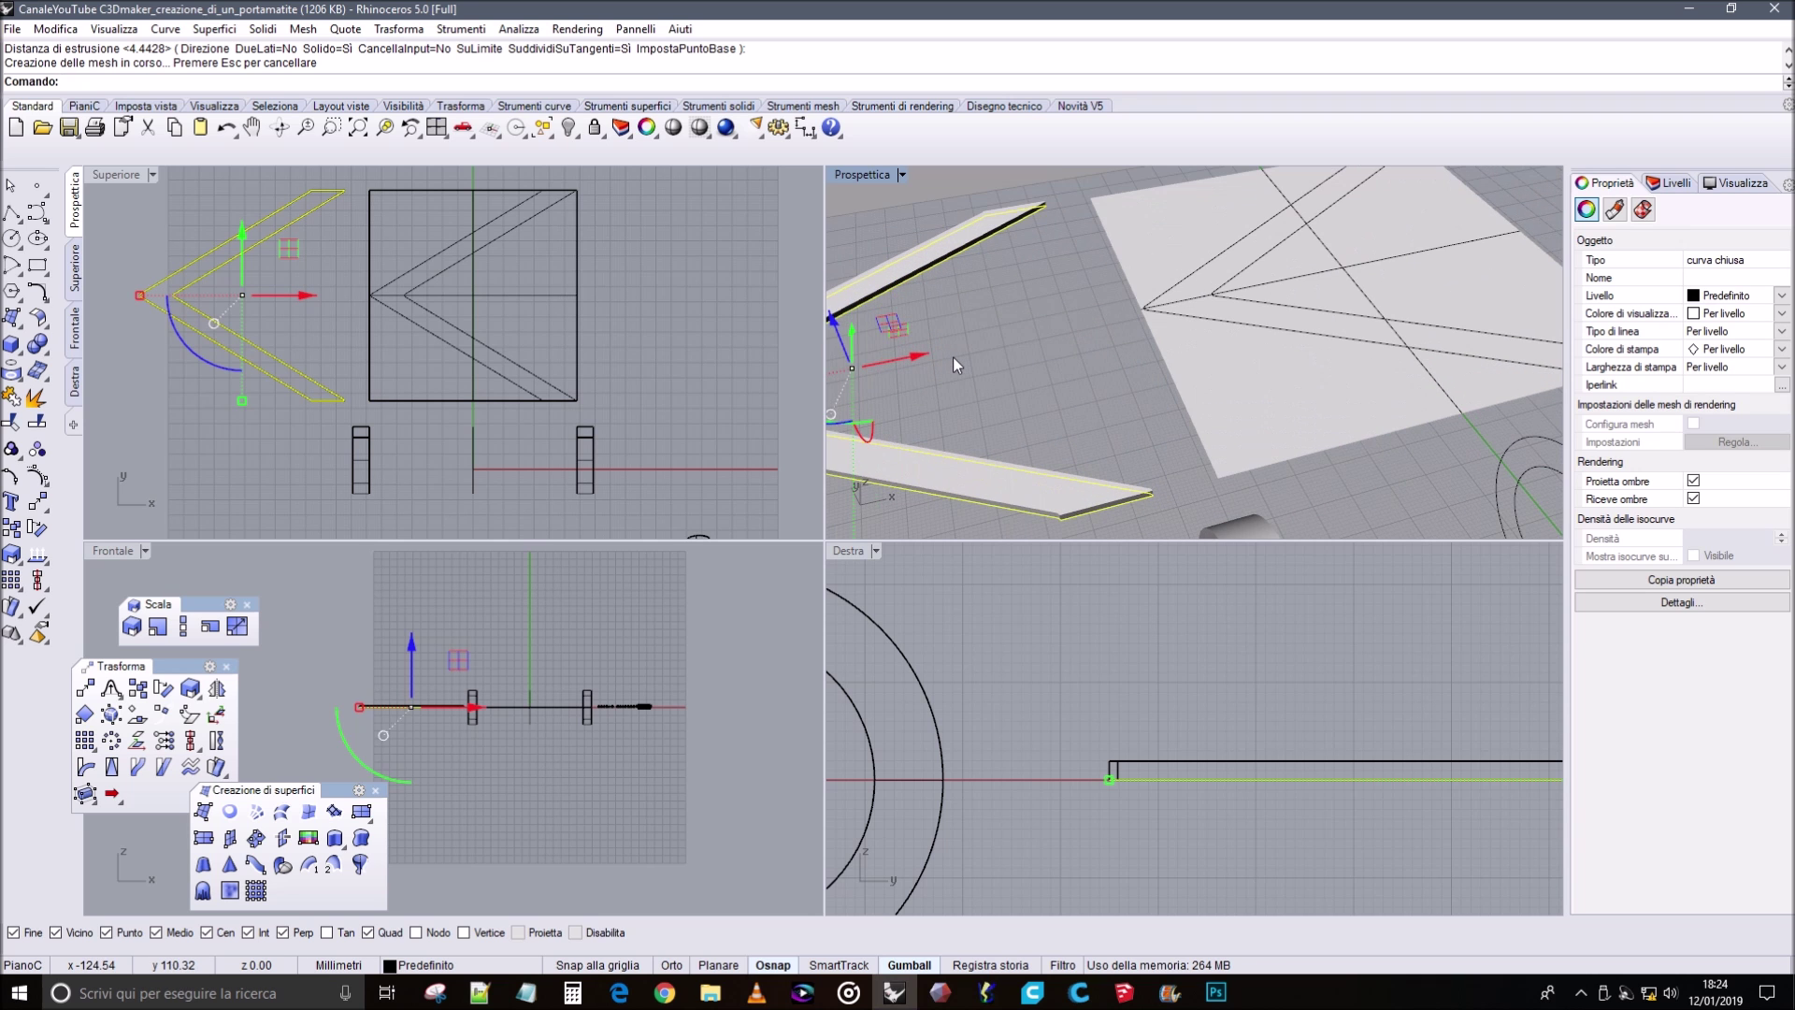
{"action": "scroll", "coordinate": [955, 359], "scroll_direction": "down", "scroll_amount": 3}
{"action": "left_click", "coordinate": [1004, 486]}
{"action": "right_click_drag", "start_coordinate": [1004, 487], "coordinate": [1040, 426]}
{"action": "scroll", "coordinate": [978, 421], "scroll_direction": "up", "scroll_amount": 8}
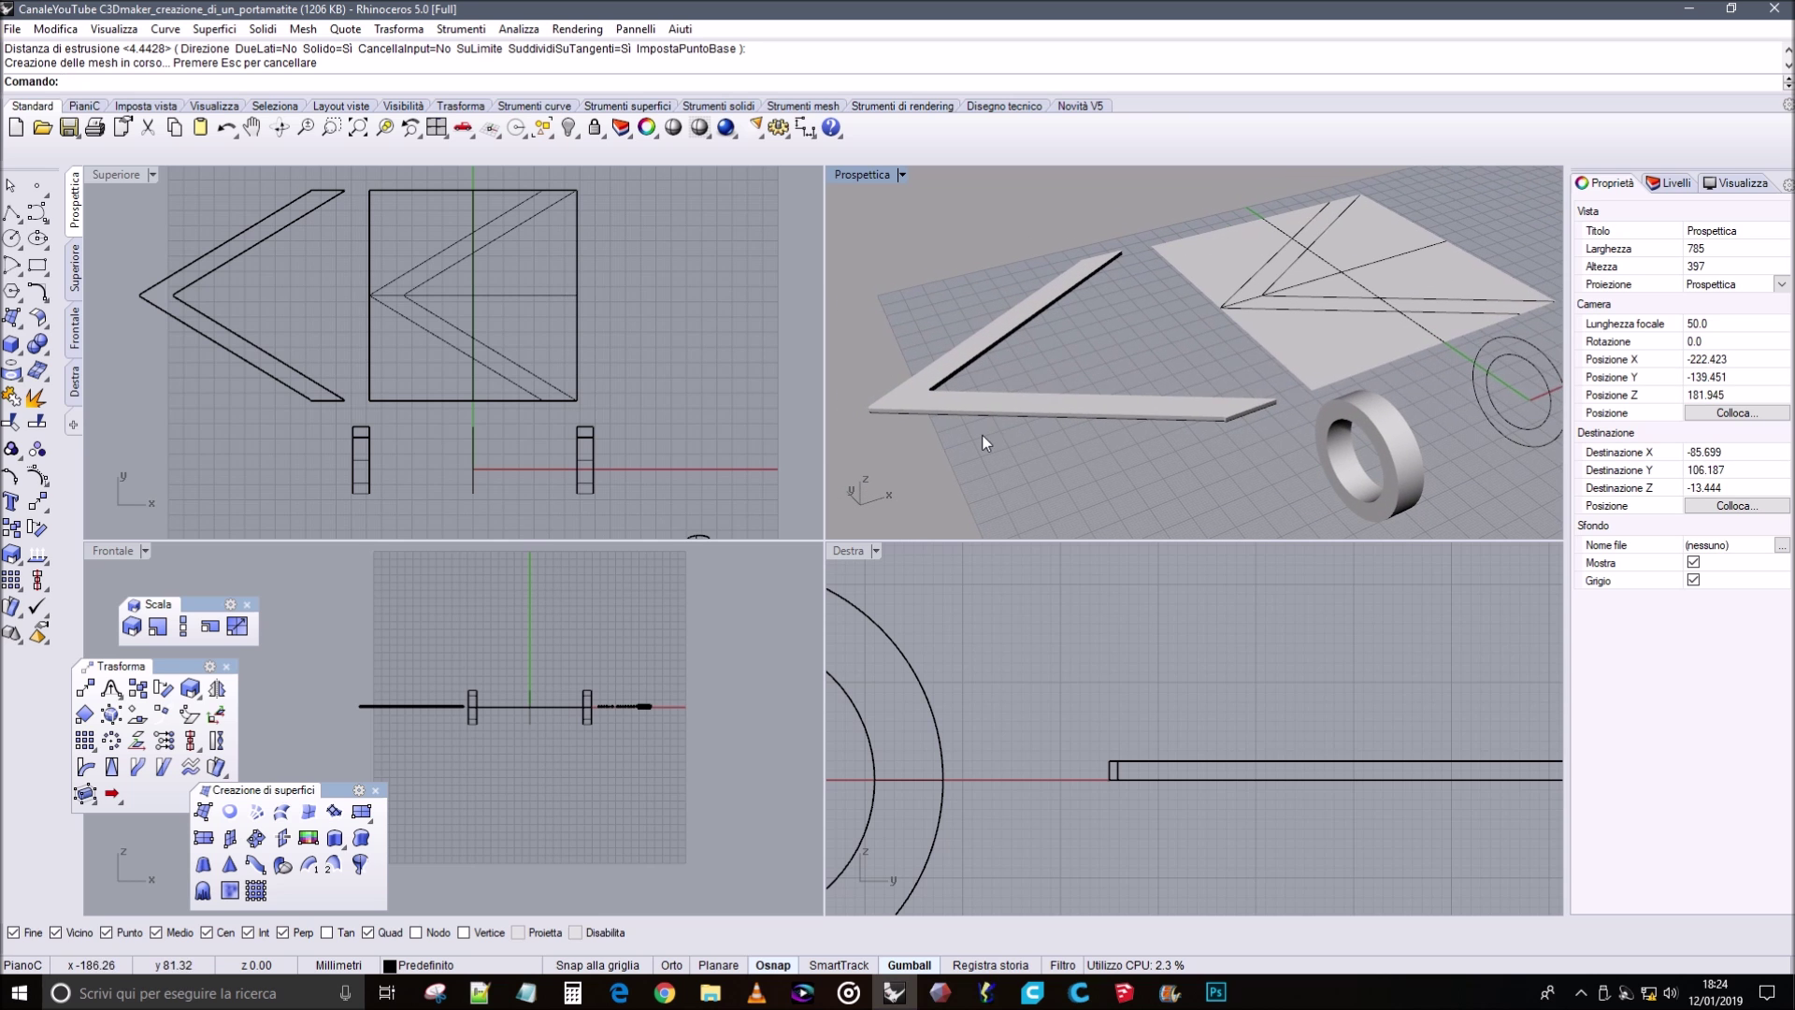
{"action": "right_click_drag", "start_coordinate": [1021, 395], "coordinate": [1099, 390]}
{"action": "scroll", "coordinate": [1087, 369], "scroll_direction": "down", "scroll_amount": 8}
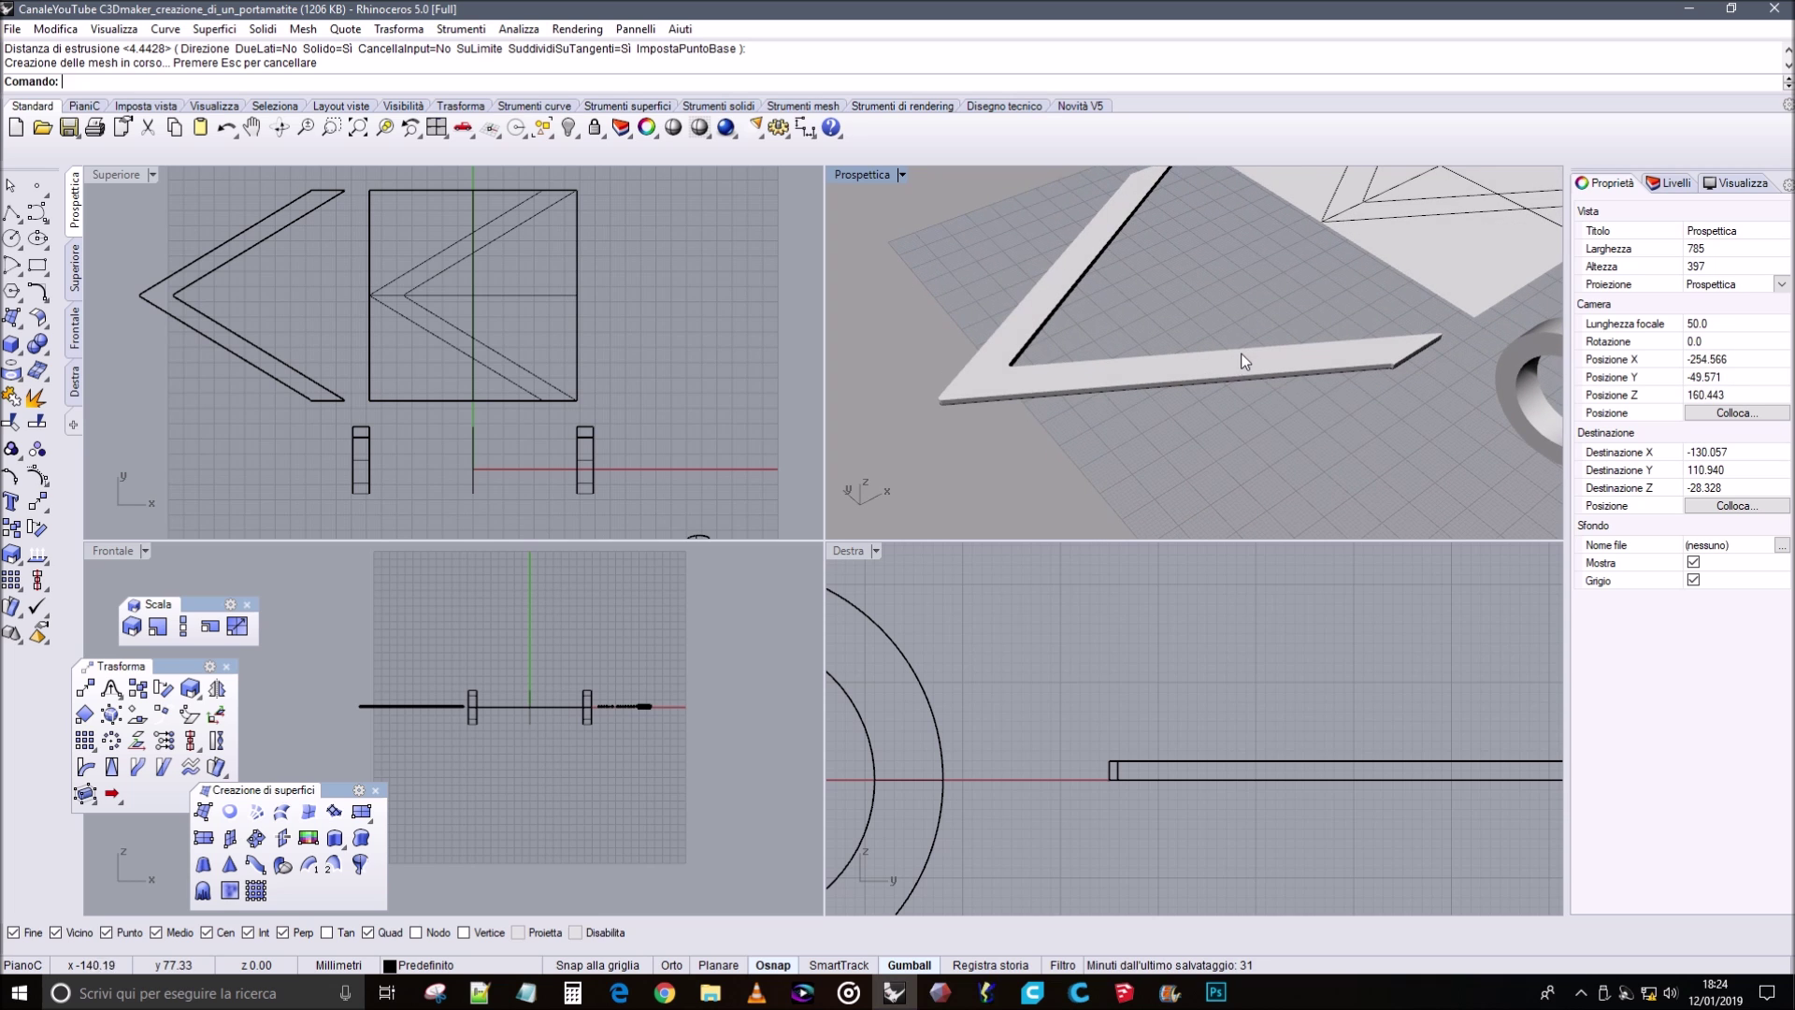
{"action": "scroll", "coordinate": [1344, 374], "scroll_direction": "down", "scroll_amount": 4}
{"action": "mouse_move", "coordinate": [1345, 374]}
{"action": "right_mouse_down"}
{"action": "mouse_move", "coordinate": [1324, 339]}
{"action": "mouse_move", "coordinate": [1326, 372]}
{"action": "right_mouse_up"}
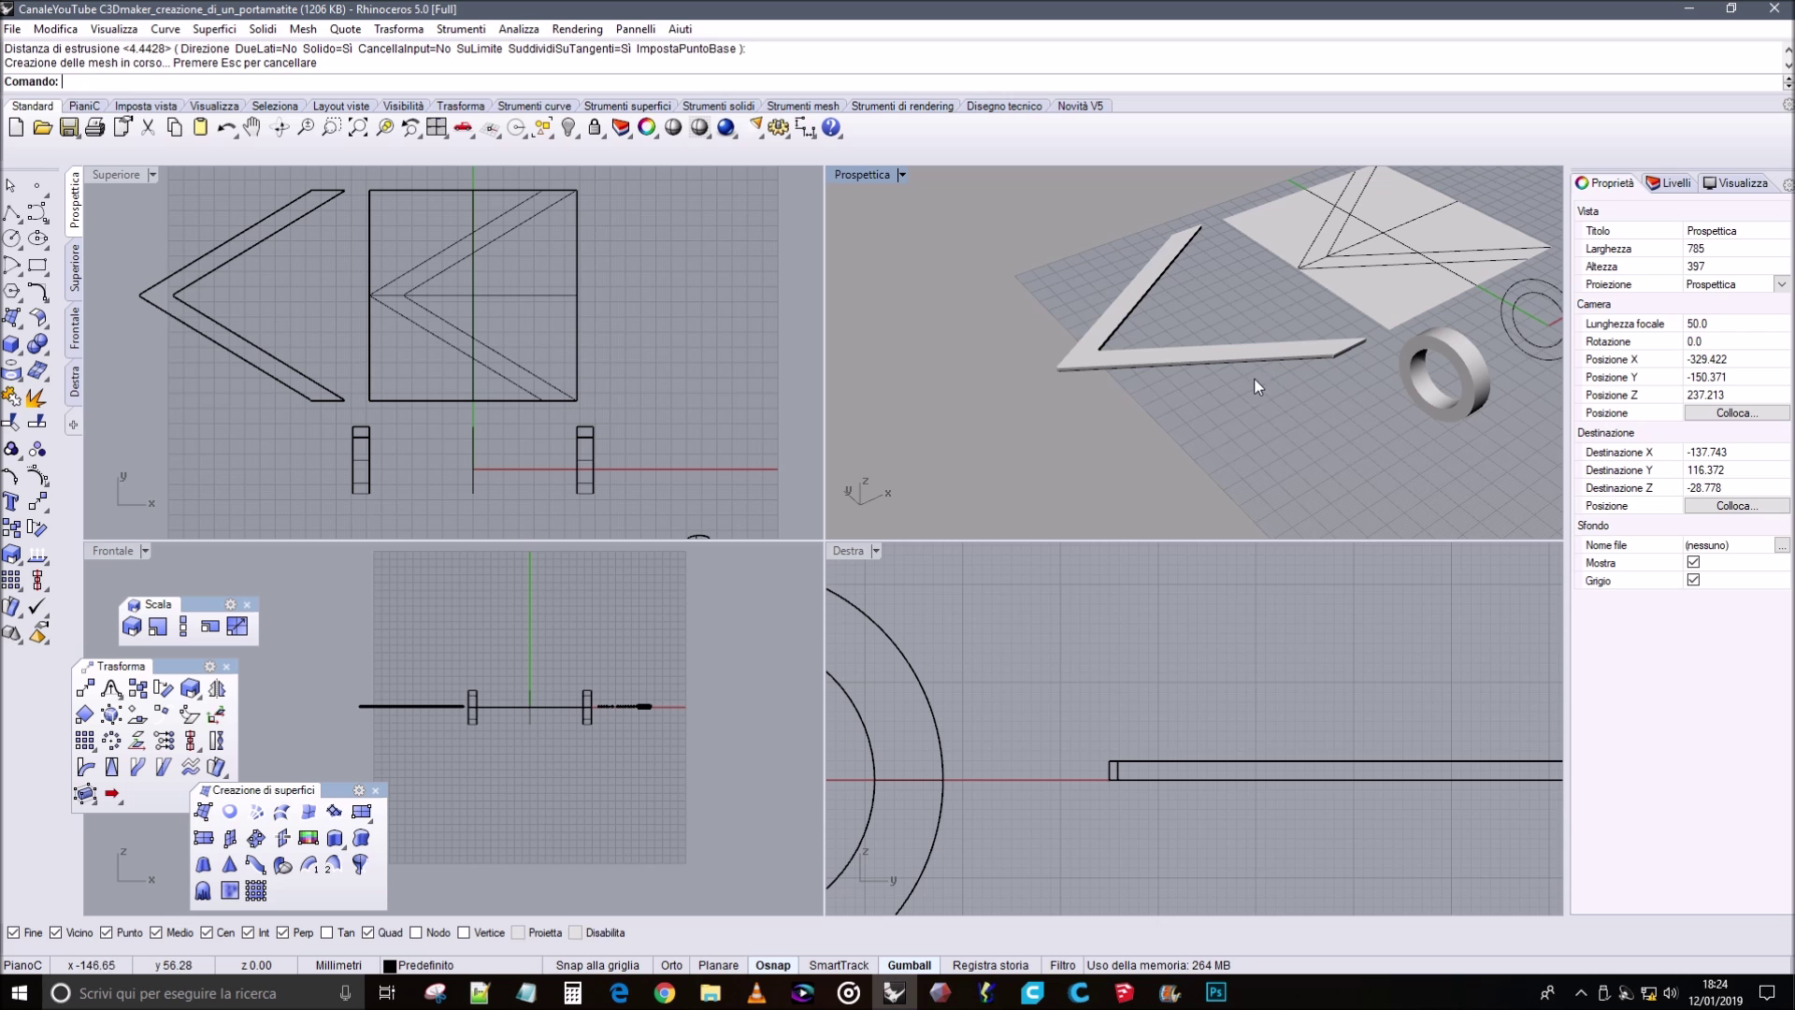
{"action": "key", "text": "ctrl+z"}
Extrude the closed V outline to one side as a thicker solid and check it against the rings in perspective.
{"action": "right_click_drag", "start_coordinate": [1254, 383], "coordinate": [1224, 378]}
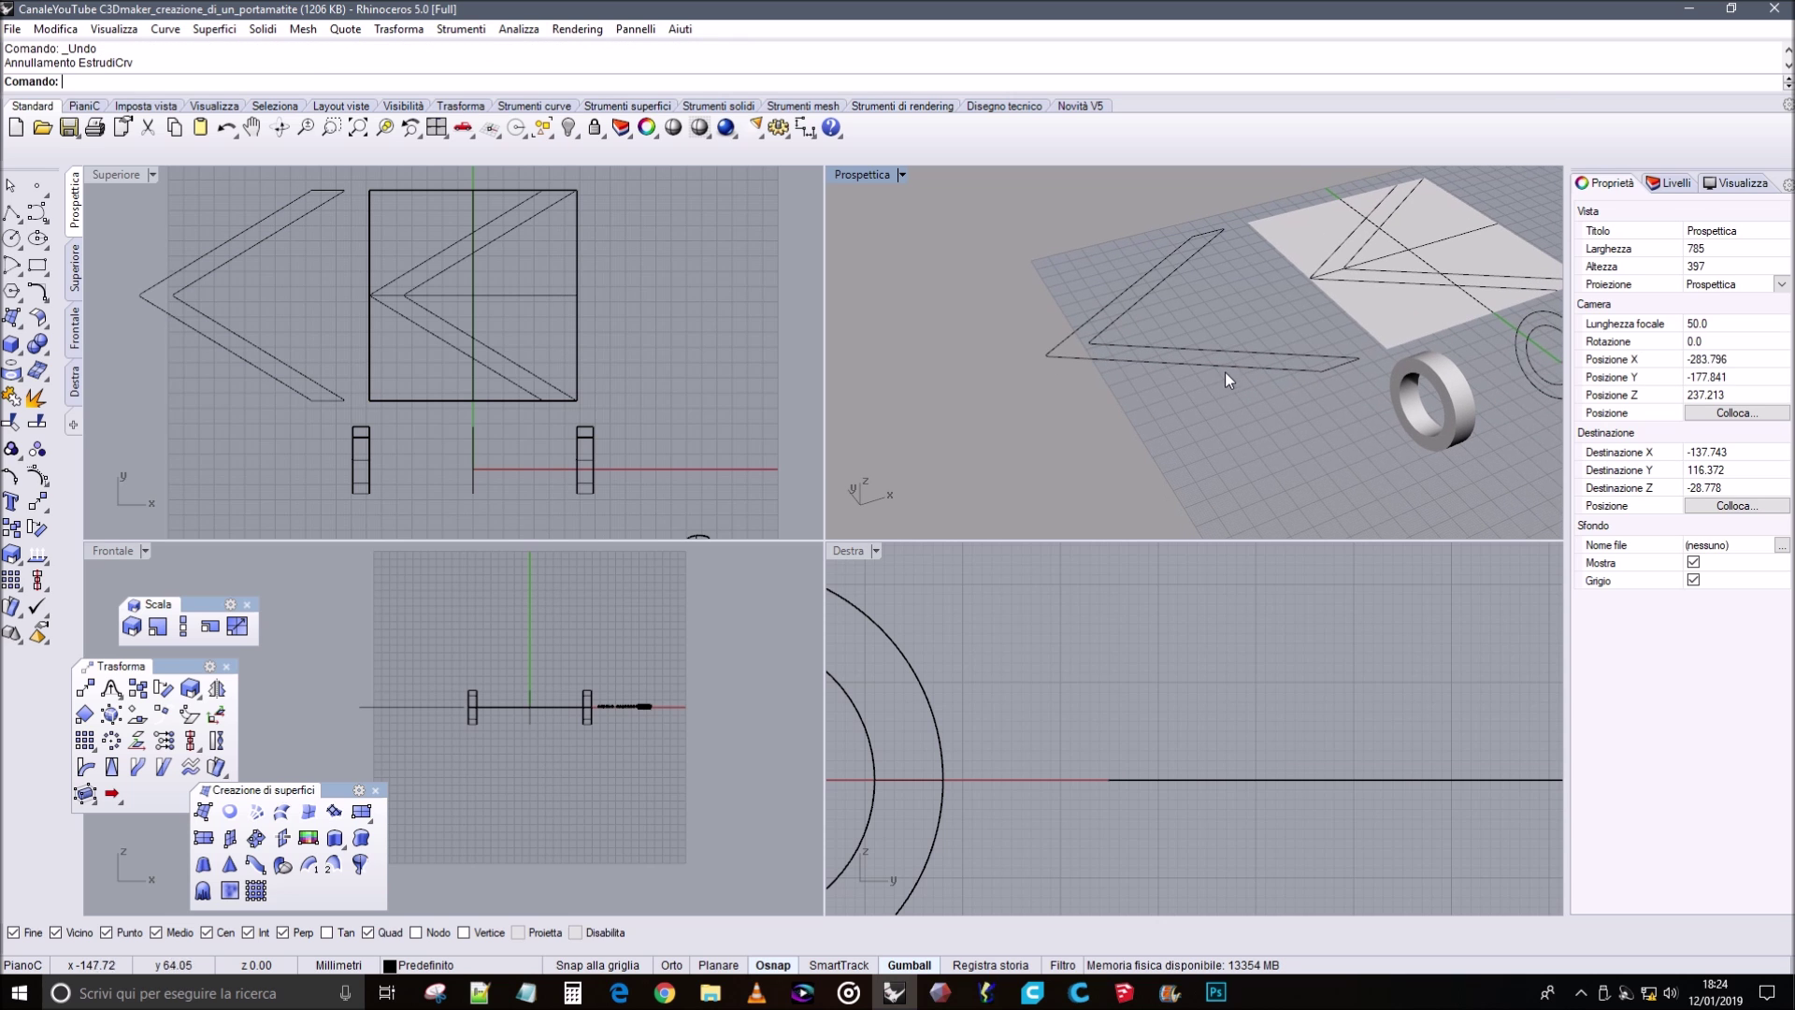
{"action": "left_click", "coordinate": [1230, 367]}
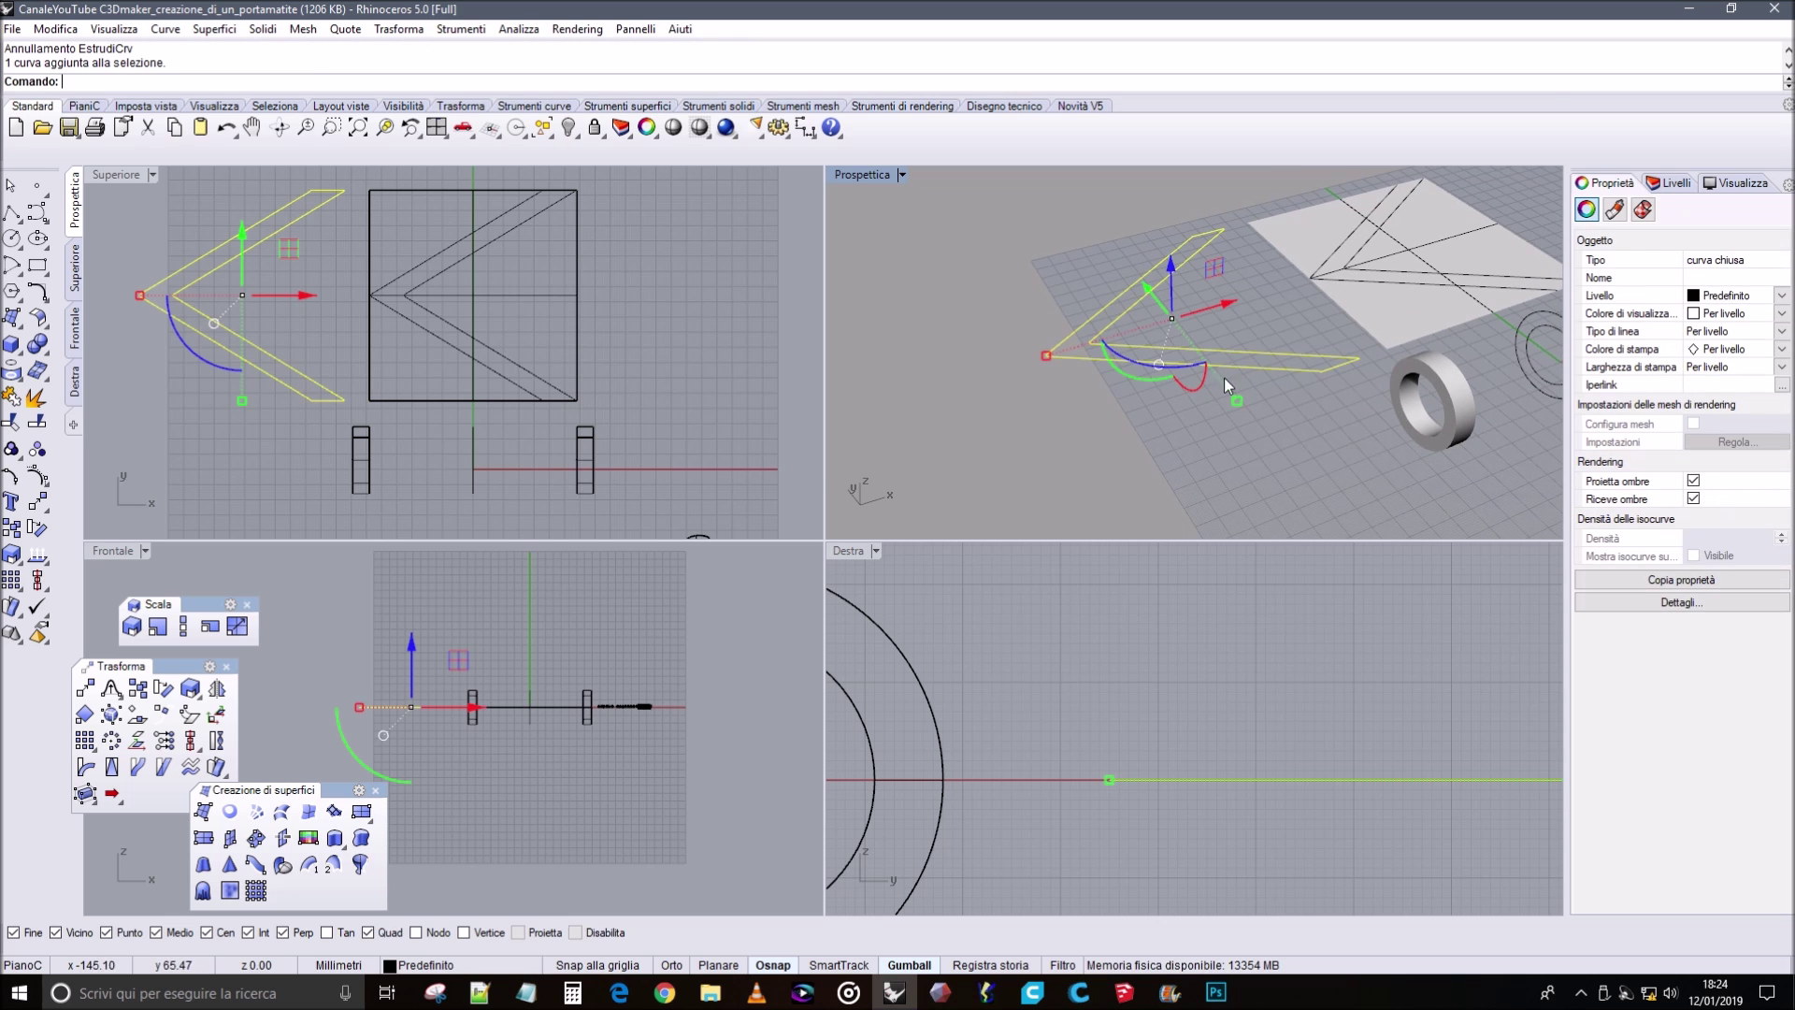
{"action": "left_click", "coordinate": [337, 843]}
{"action": "left_click", "coordinate": [352, 83]}
{"action": "left_click", "coordinate": [352, 82]}
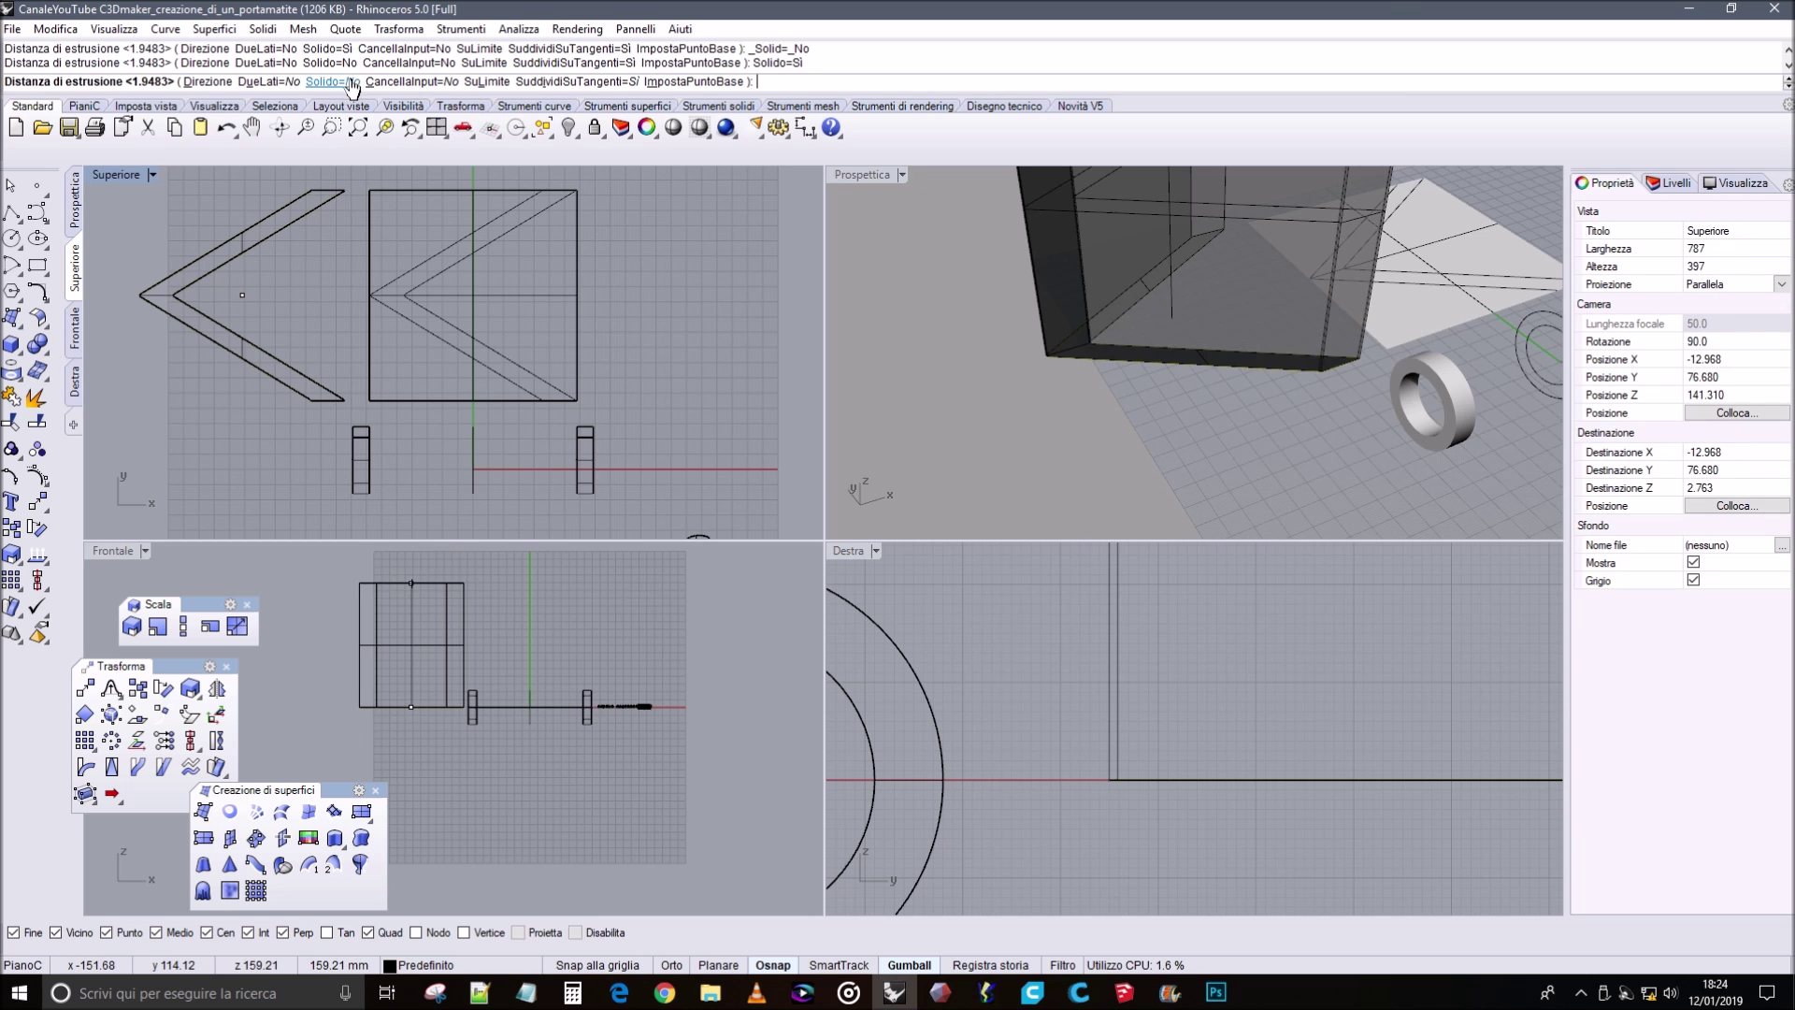
{"action": "left_click", "coordinate": [1156, 741]}
{"action": "right_click_drag", "start_coordinate": [1169, 436], "coordinate": [1125, 407]}
{"action": "right_click_drag", "start_coordinate": [1473, 366], "coordinate": [1367, 382]}
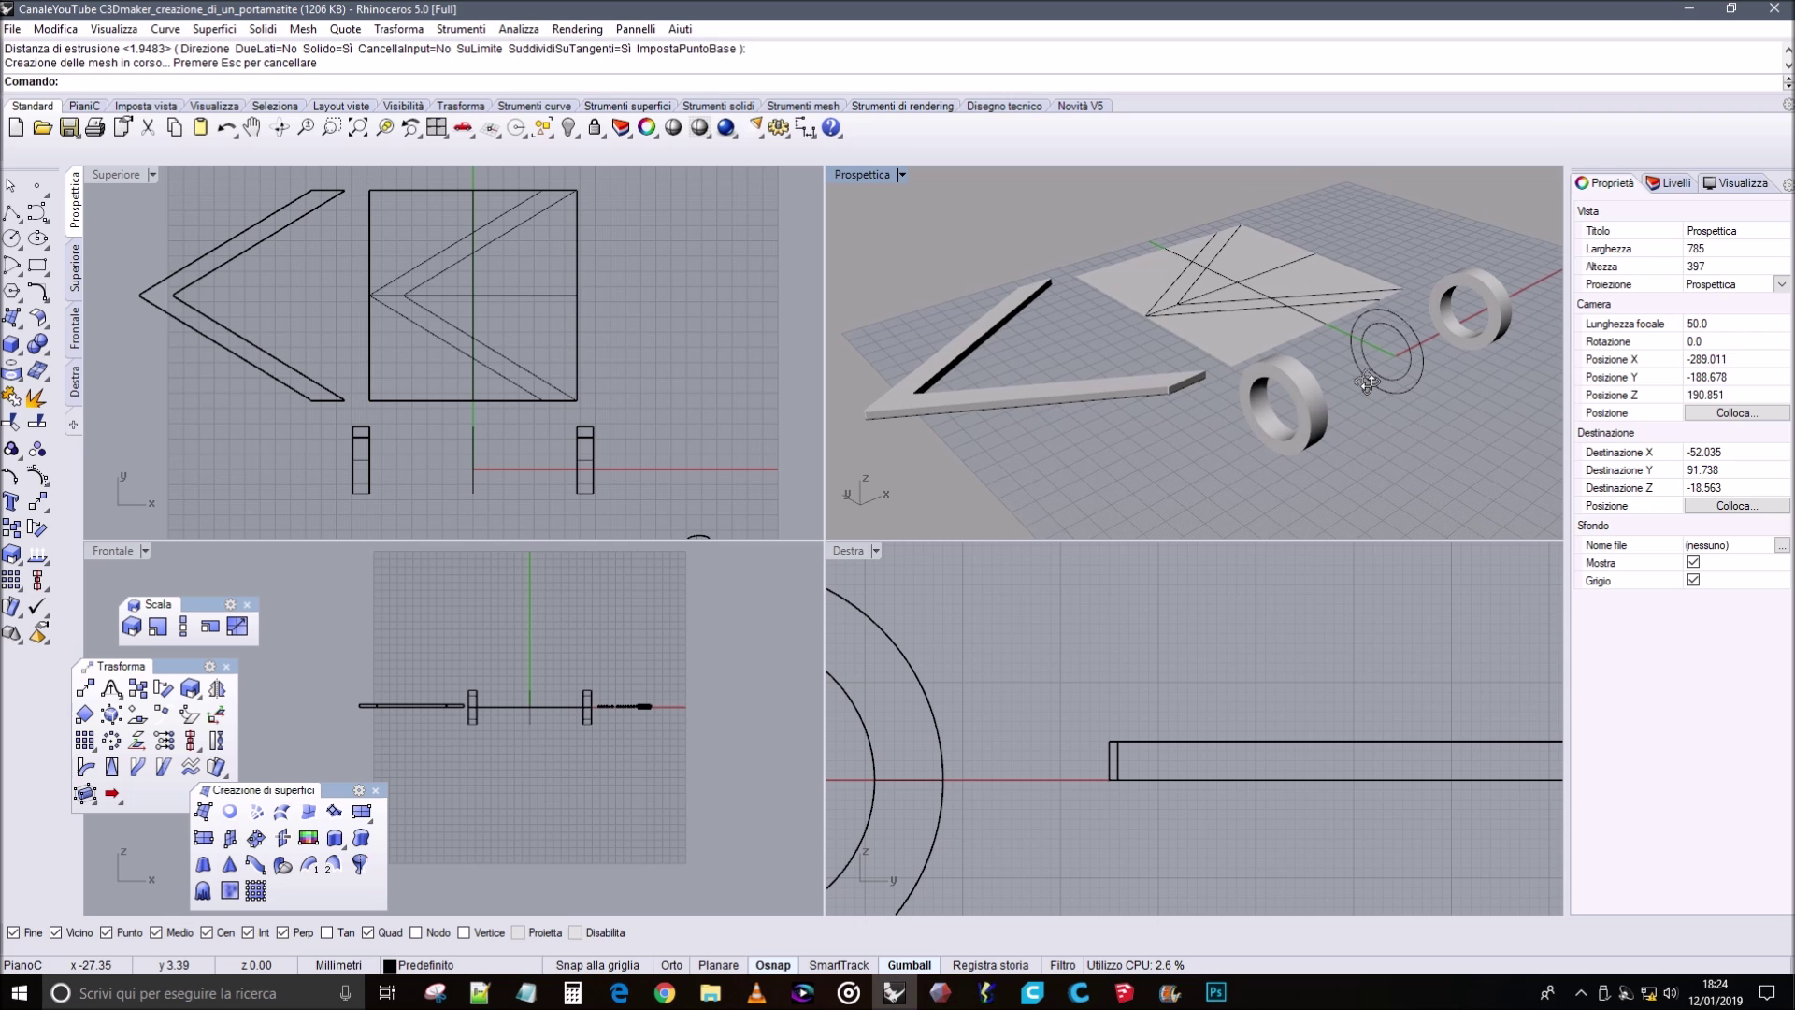
{"action": "scroll", "coordinate": [1305, 400], "scroll_direction": "up", "scroll_amount": 5}
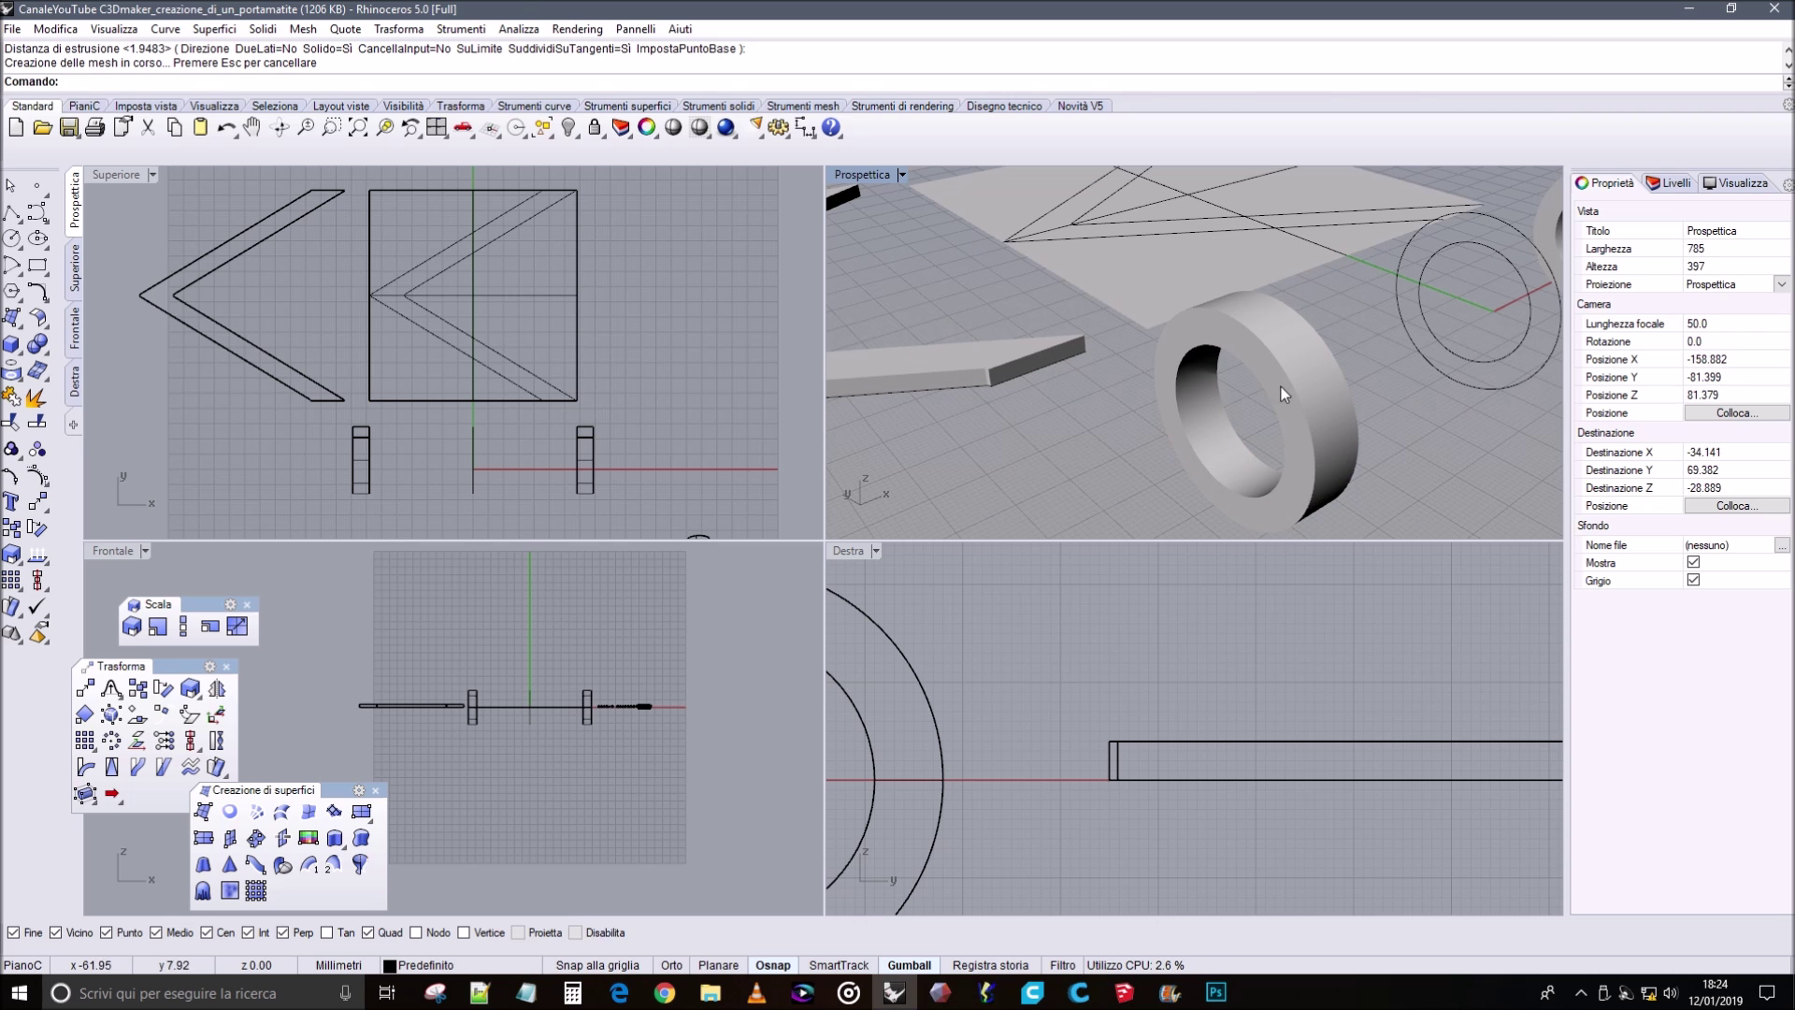